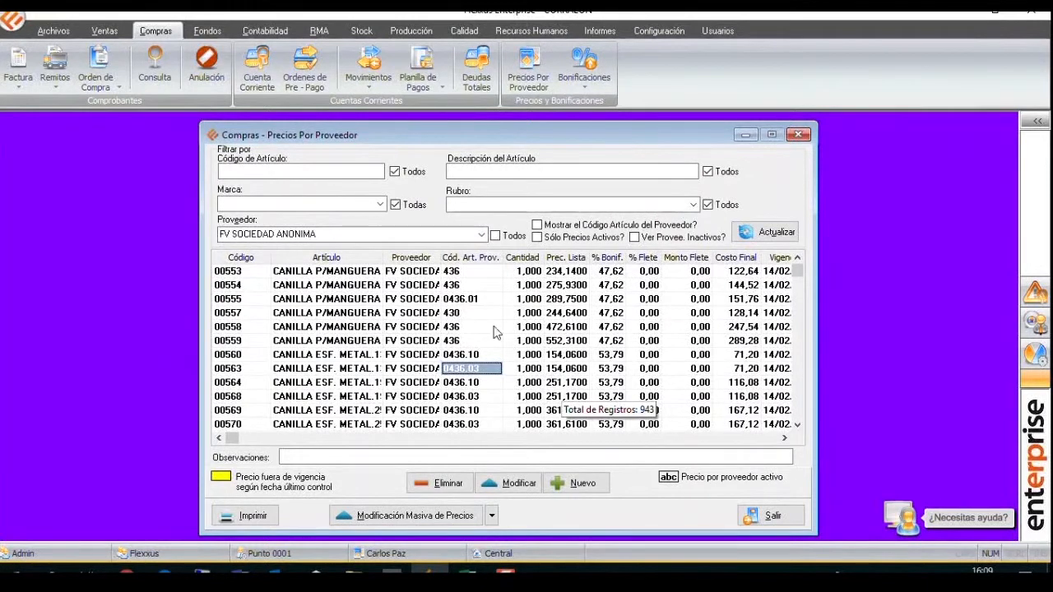
Examine article 00568's code, description, supplier, supplier article code, list price, discount and final cost, widening the Proveedor column.
click(251, 397)
click(325, 395)
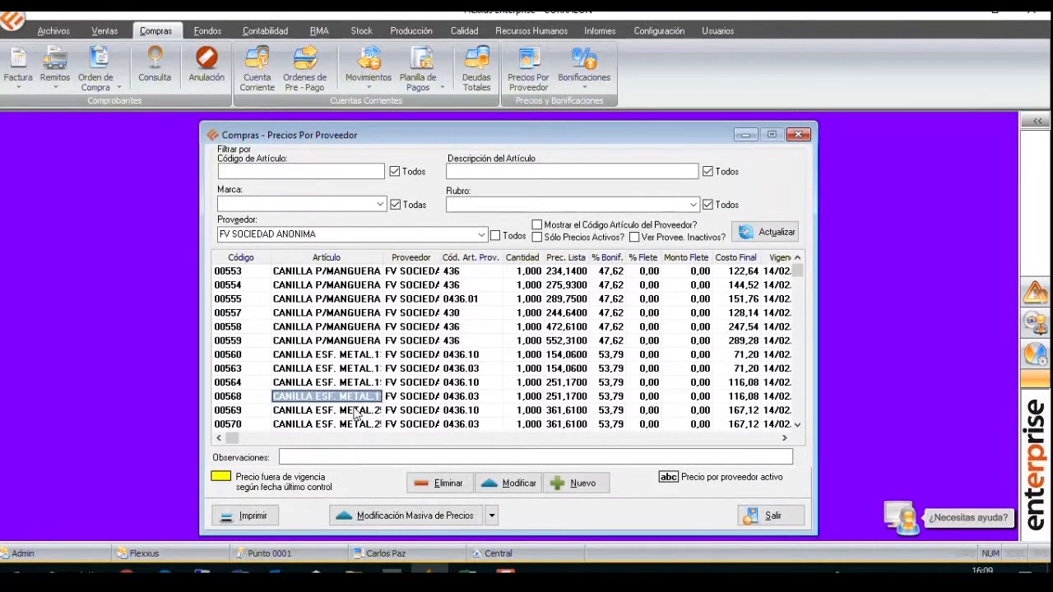
click(453, 398)
click(419, 399)
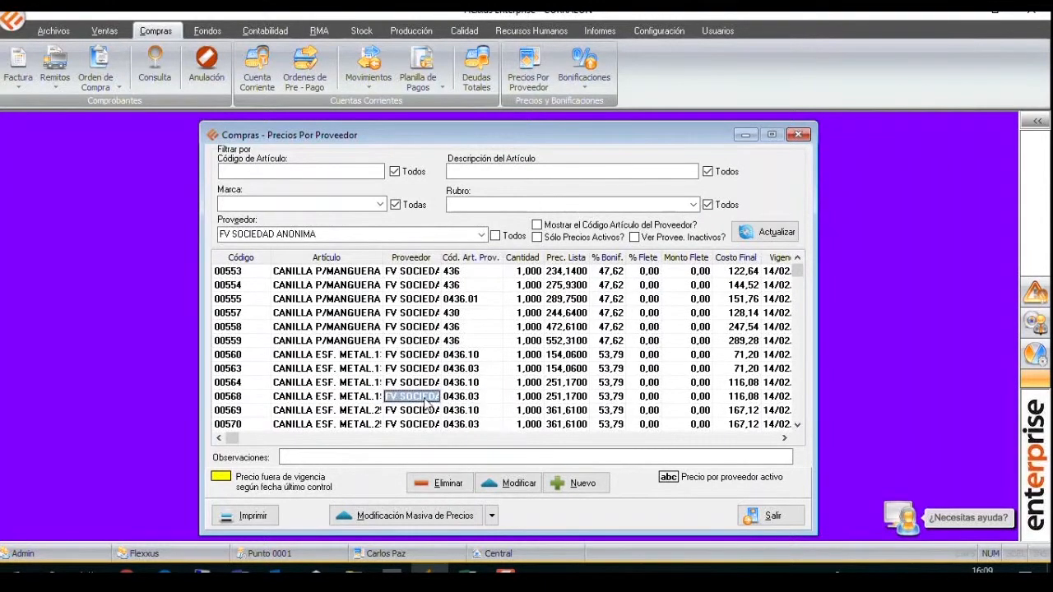
drag(441, 258, 478, 257)
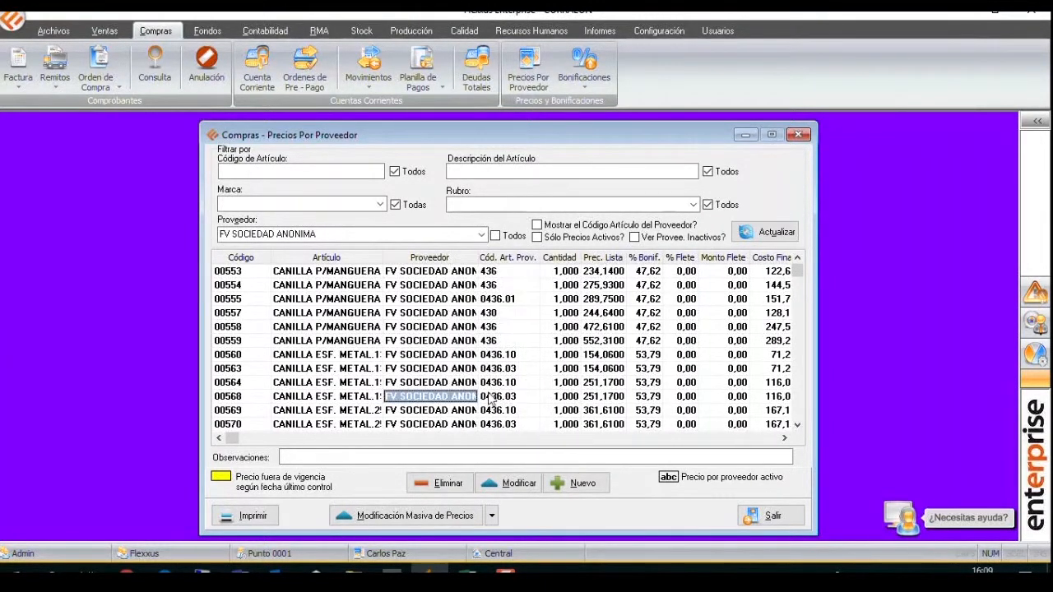
click(504, 398)
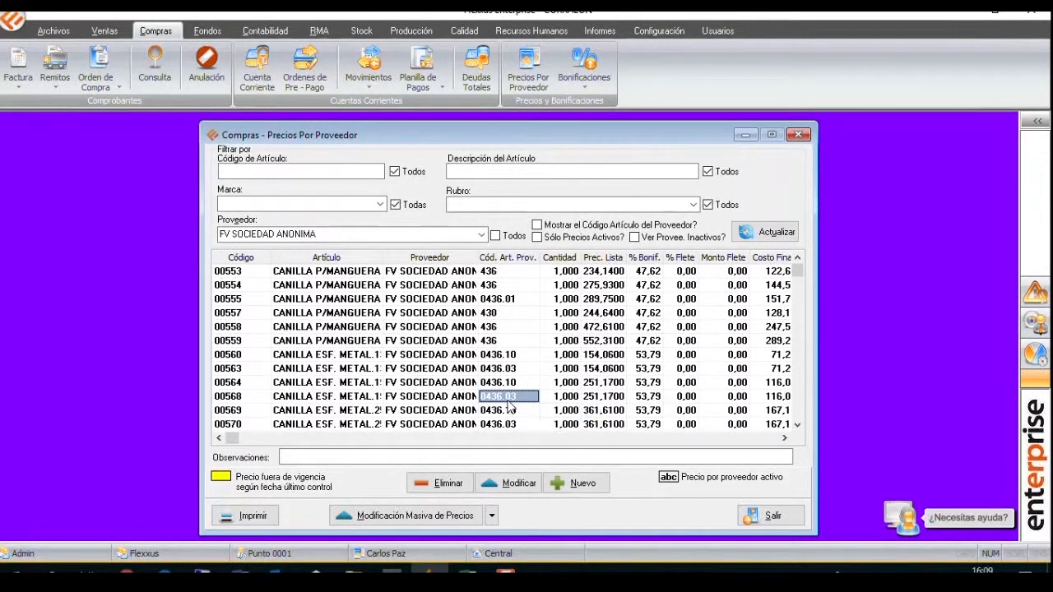
click(601, 401)
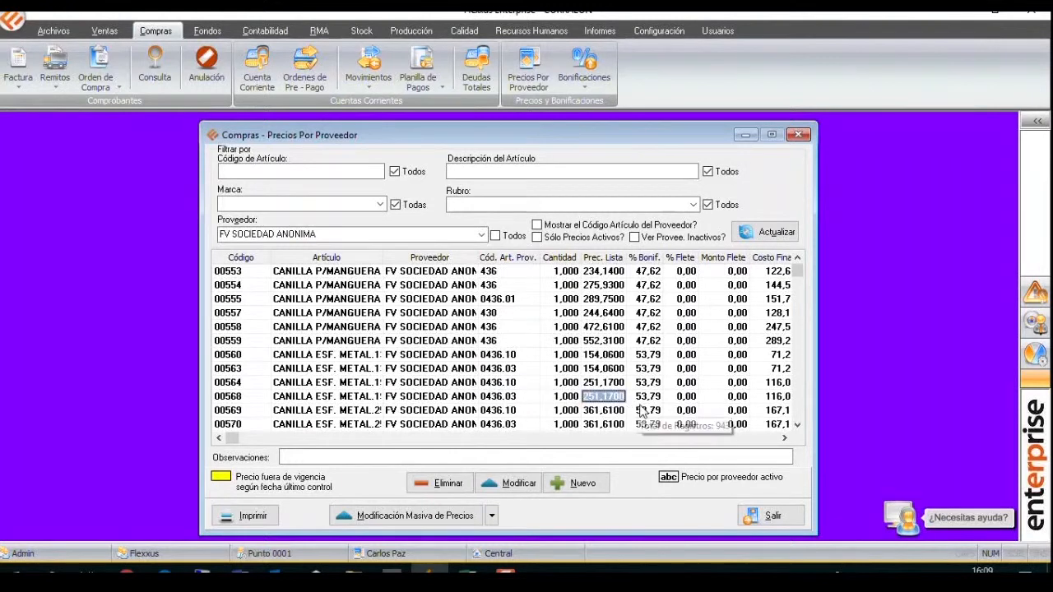
click(651, 398)
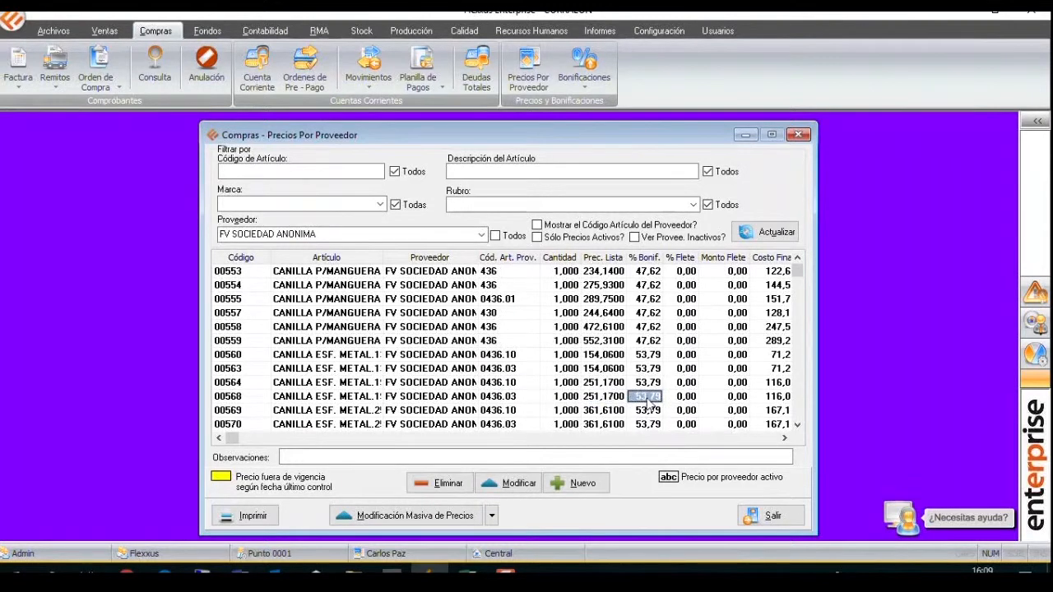
click(773, 398)
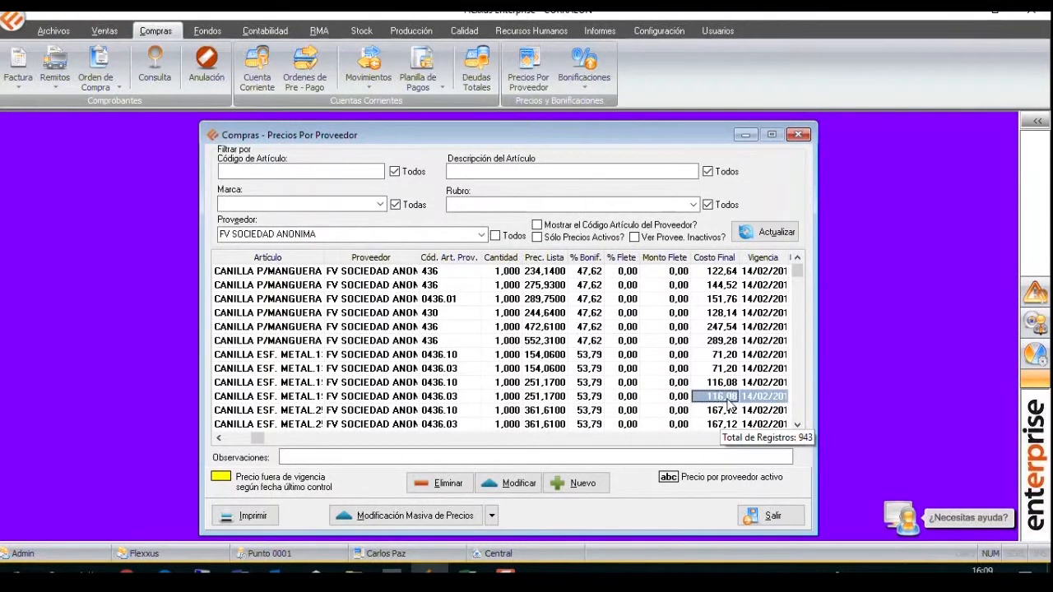
Open the supplier price of article 00568 for modification and set its freight percentage to 3.
click(448, 396)
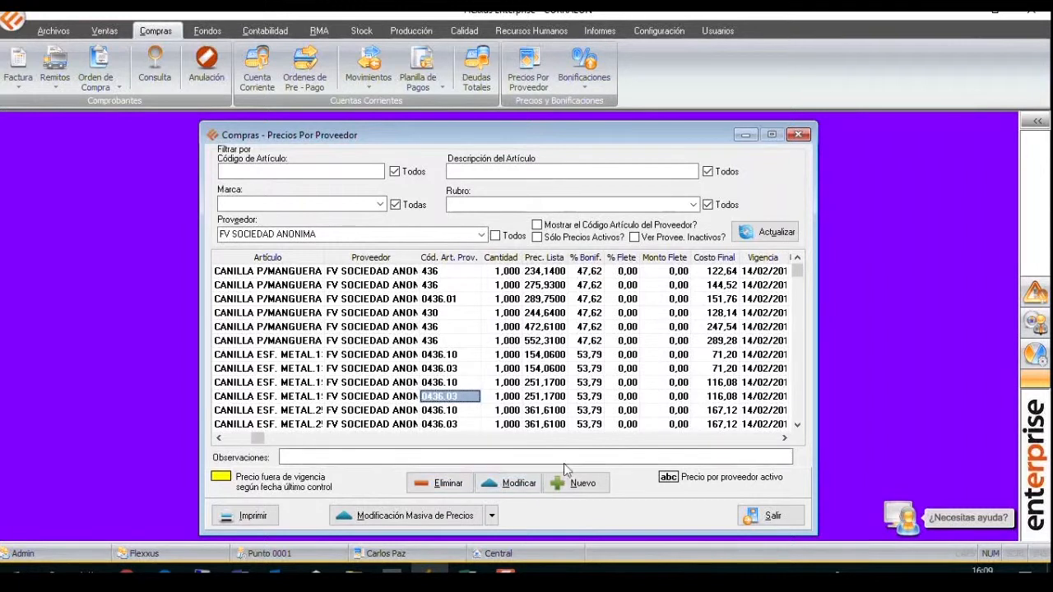
click(513, 489)
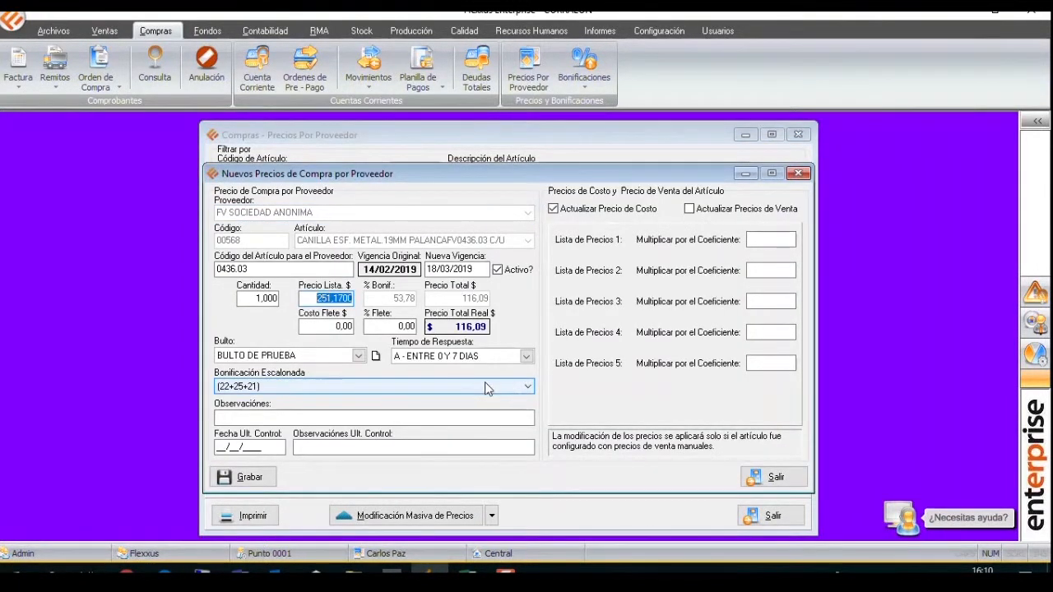
click(249, 269)
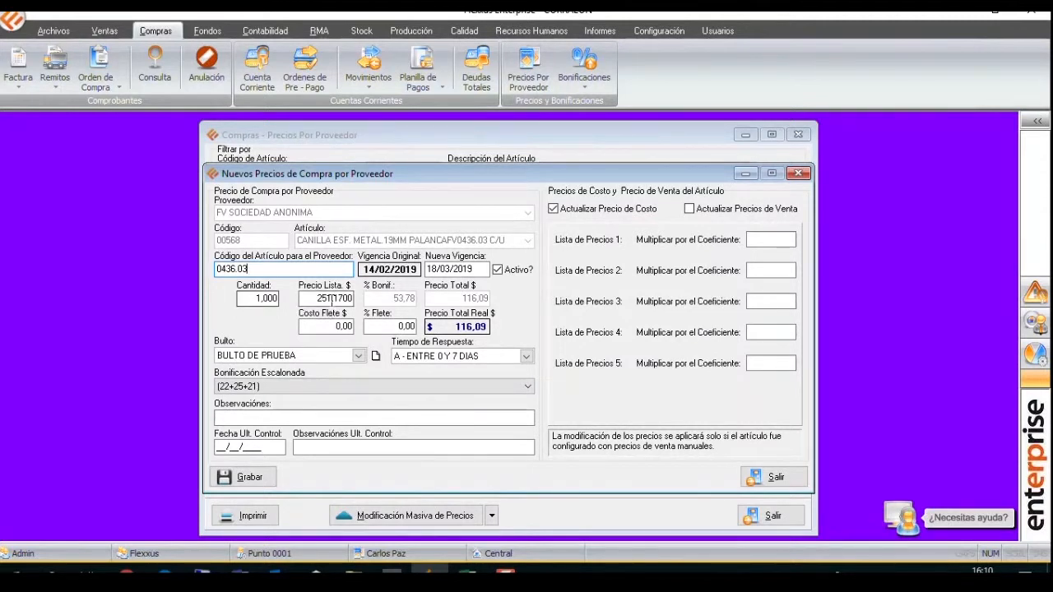
drag(312, 299, 366, 279)
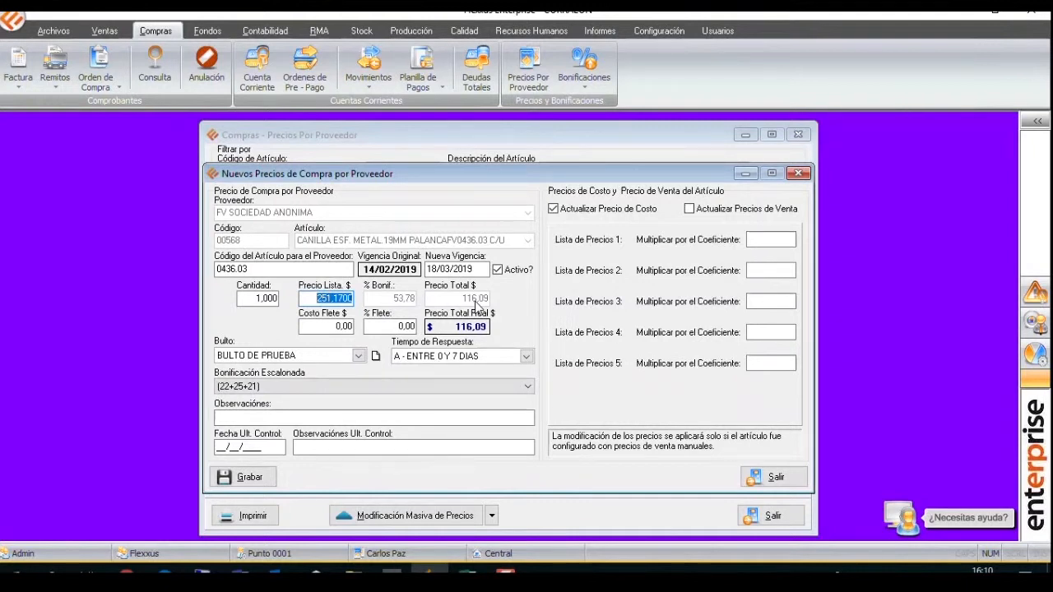
key(Tab)
click(392, 324)
text(3)
key(Tab)
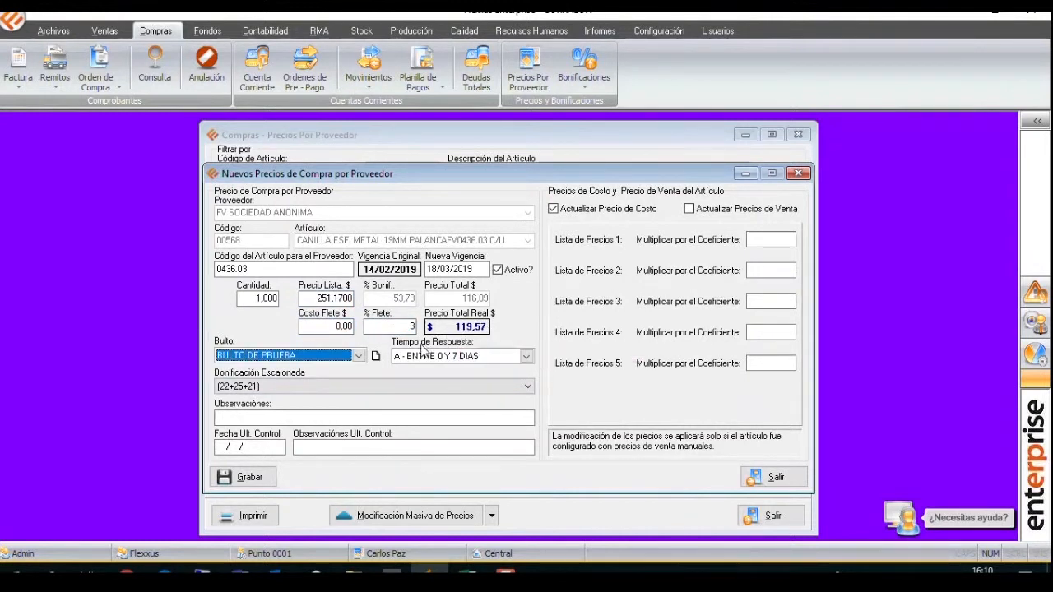
Set the freight cost of article 00568 to 10, save the price and close the price form.
click(338, 326)
text(10)
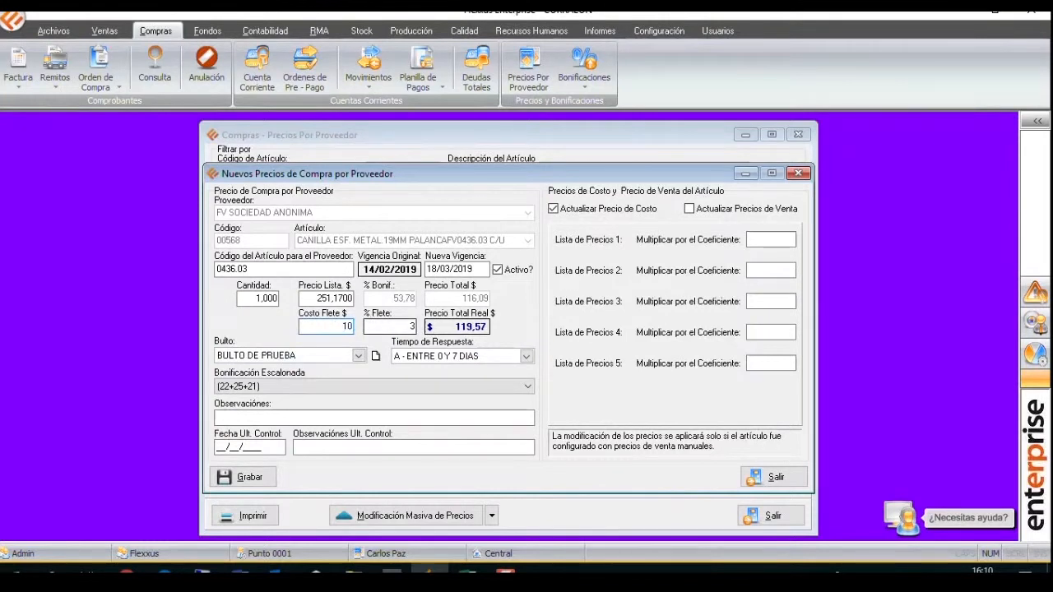
key(Tab)
click(249, 477)
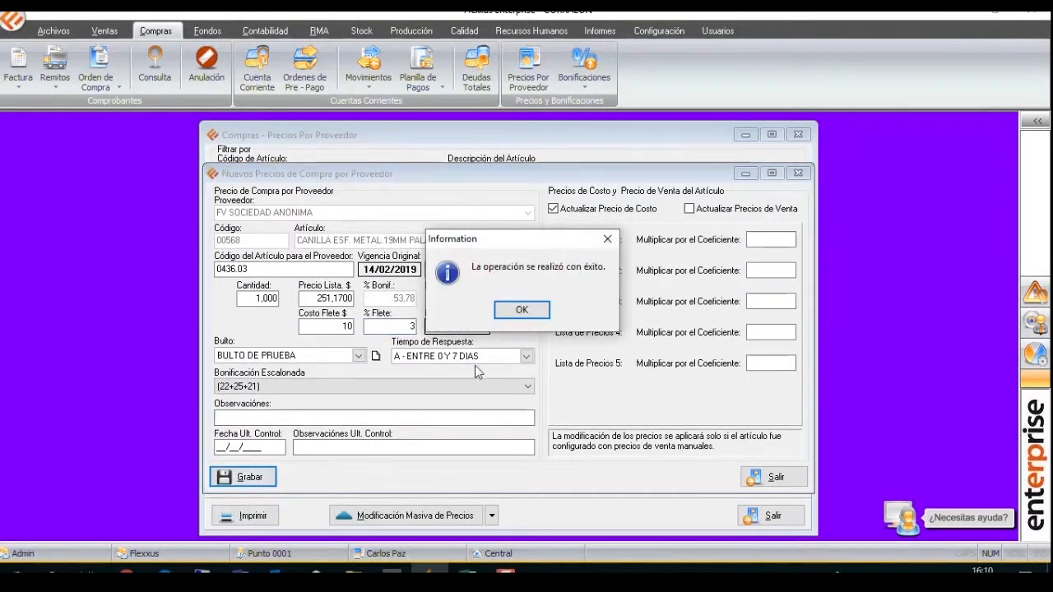
click(523, 311)
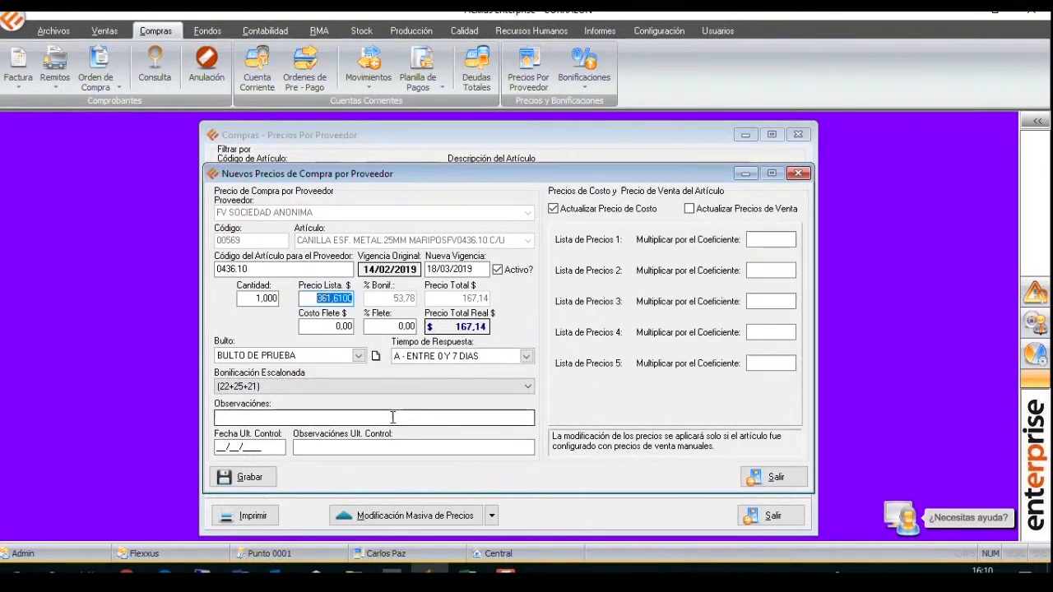
click(796, 174)
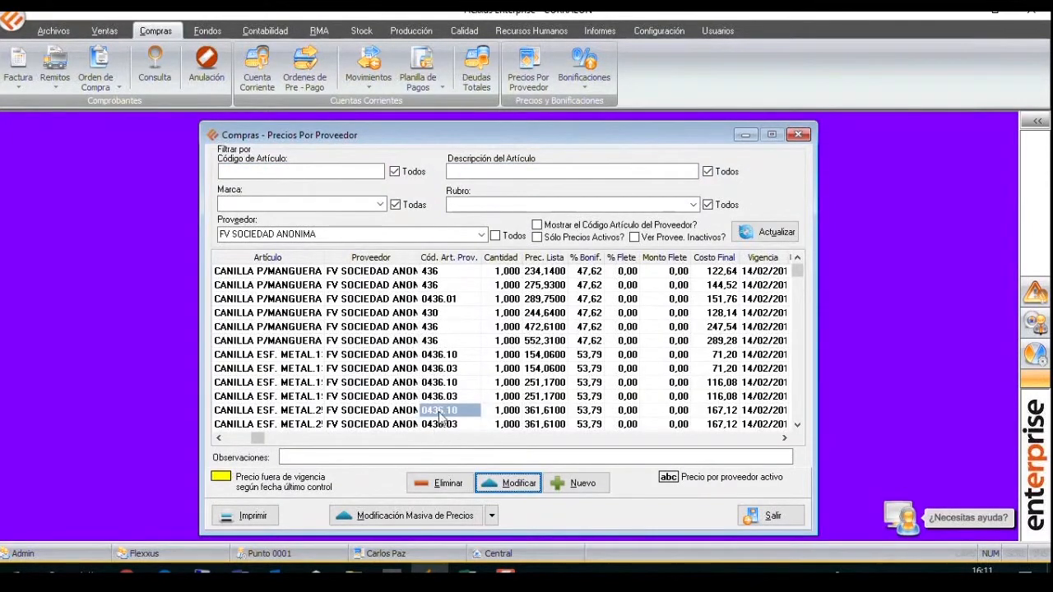
click(414, 416)
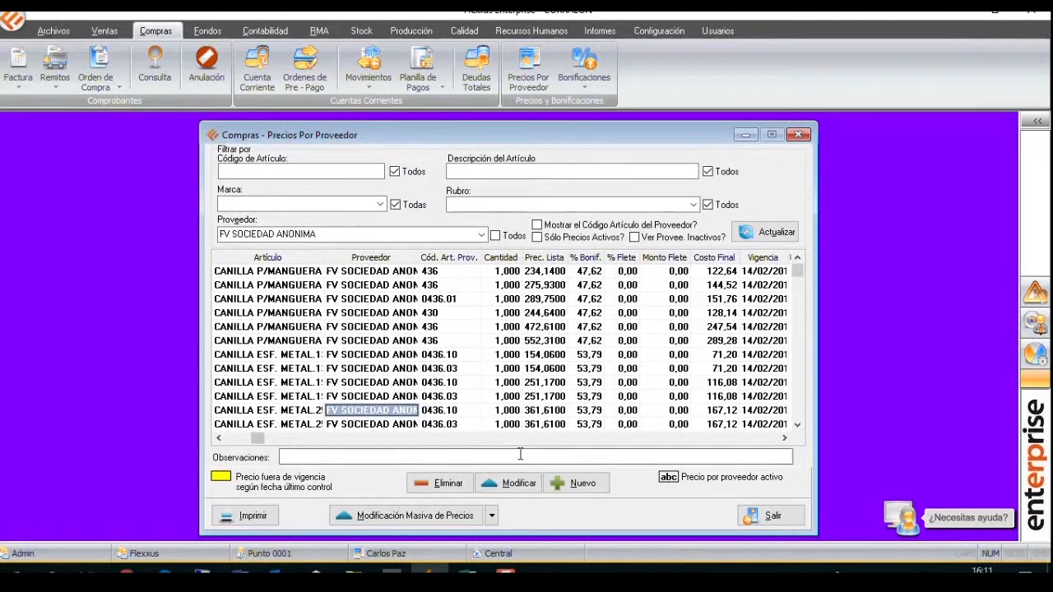
click(219, 438)
click(269, 416)
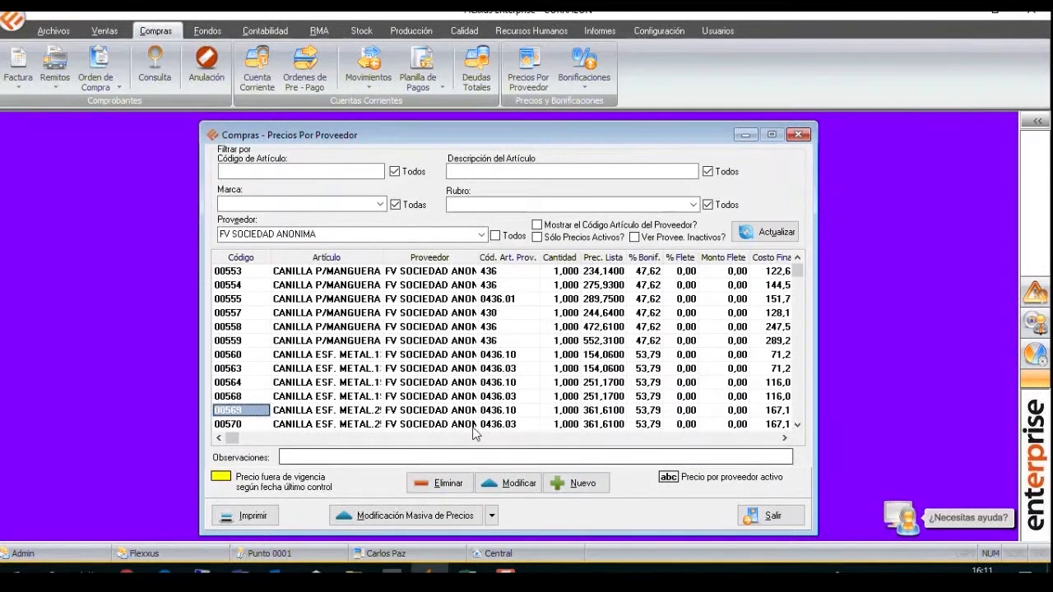
Open the list of purchase discounts and filter it by the supplier SIKA ARGENTINA S.A.I.C.
click(584, 67)
click(766, 188)
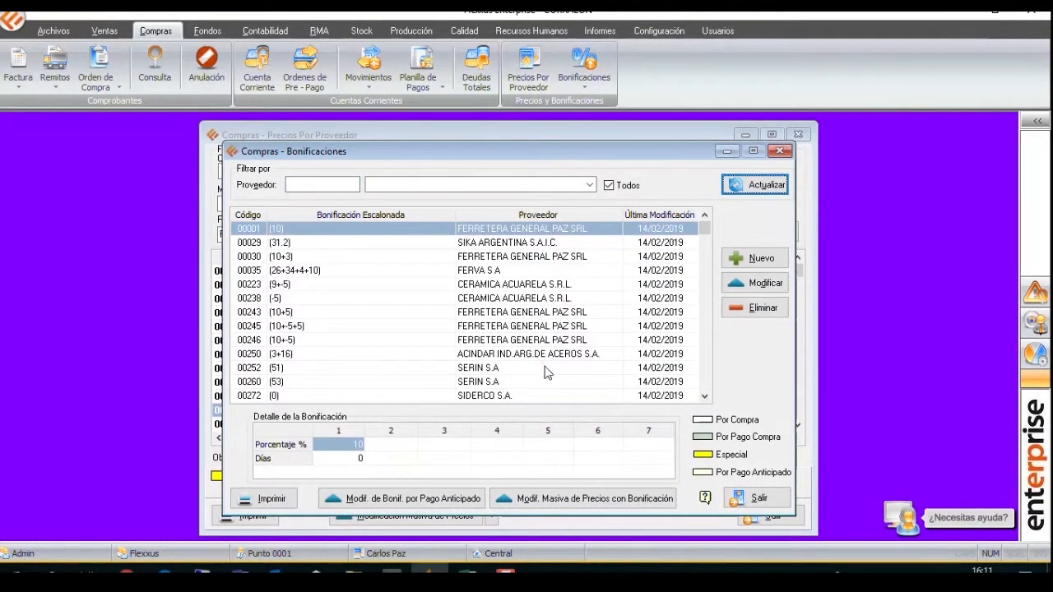
click(532, 182)
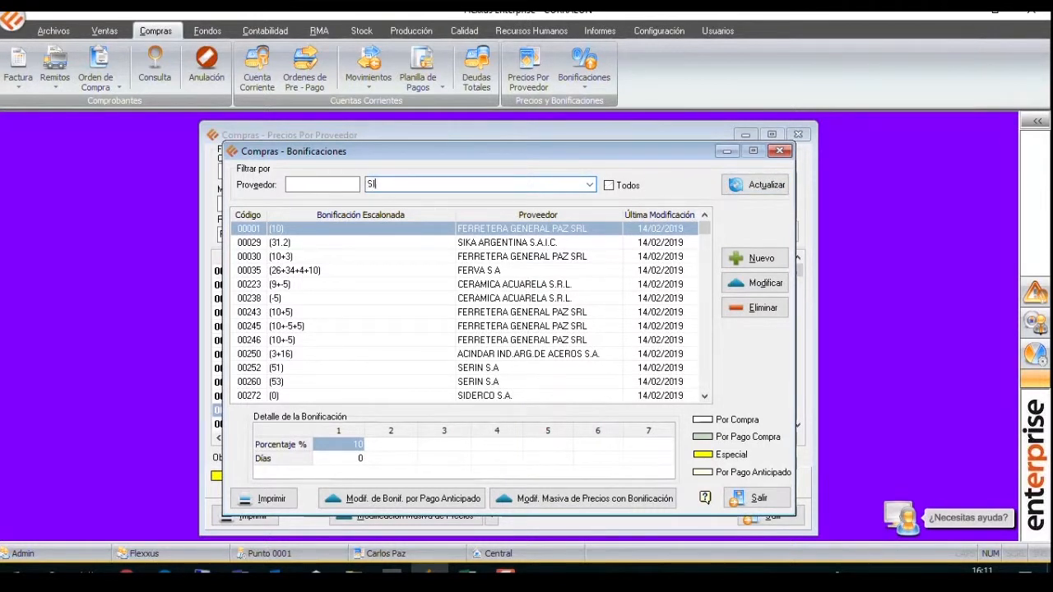
key(BackSpace)
key(BackSpace)
key(BackSpace)
key(BackSpace)
key(BackSpace)
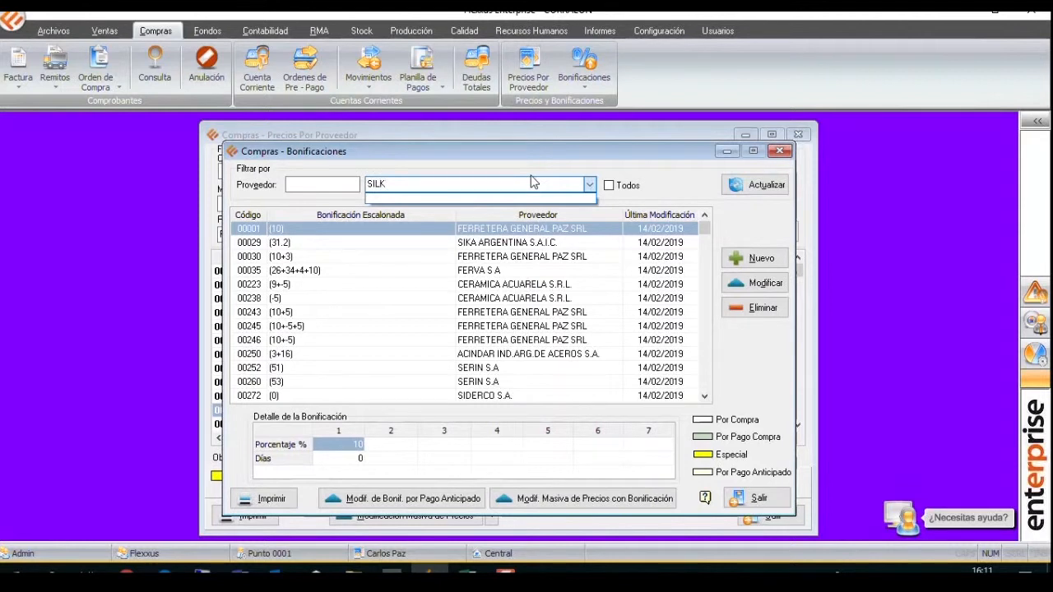
key(BackSpace)
key(BackSpace)
key(BackSpace)
key(BackSpace)
key(Return)
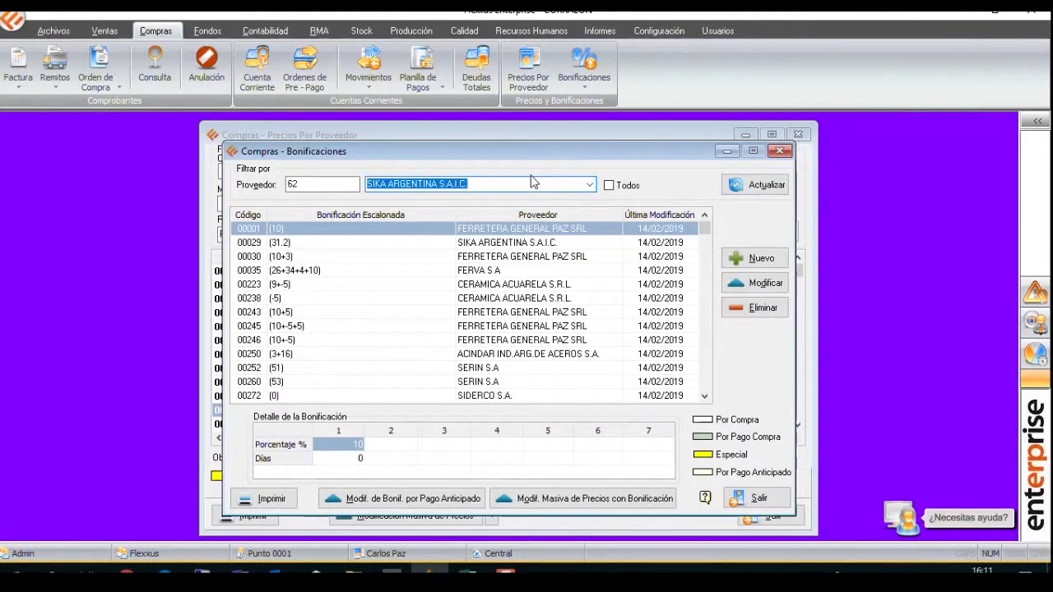
click(754, 185)
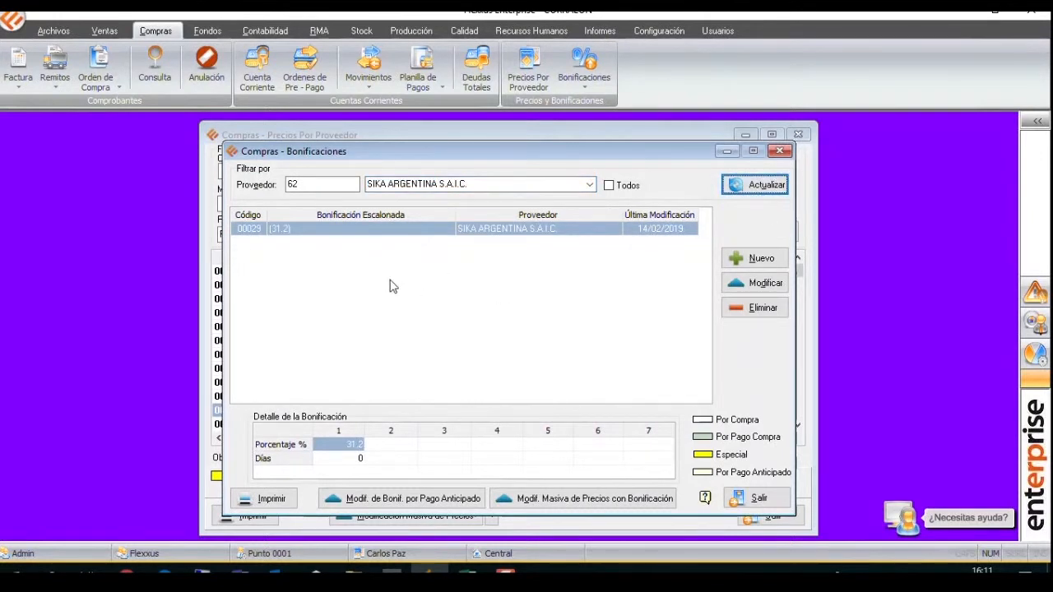
click(360, 233)
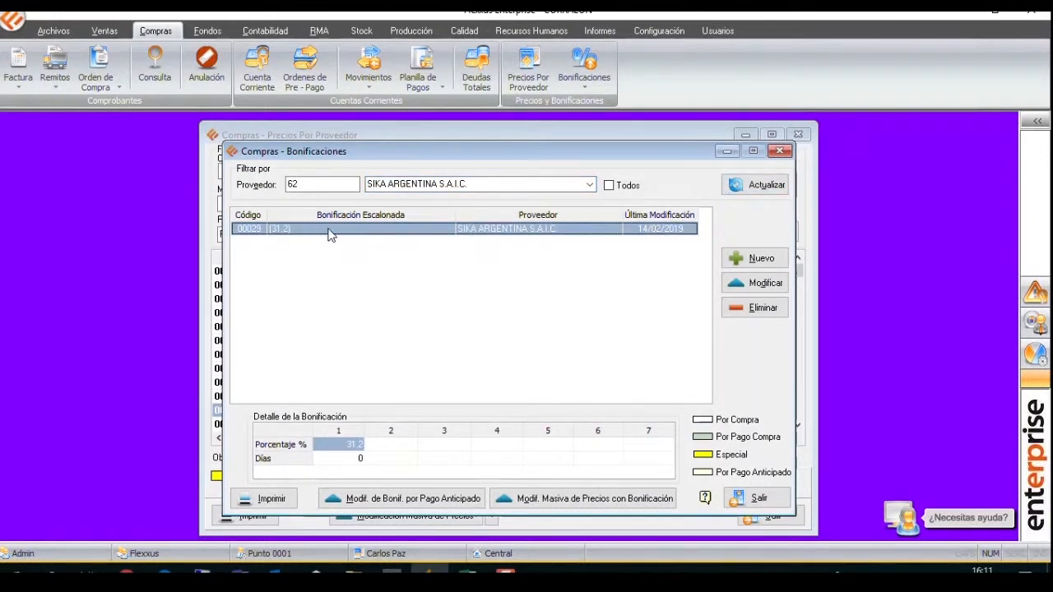
Create a new supplier discount for FV SOCIEDAD ANONIMA with the description MONOCOMANDOS.
click(764, 259)
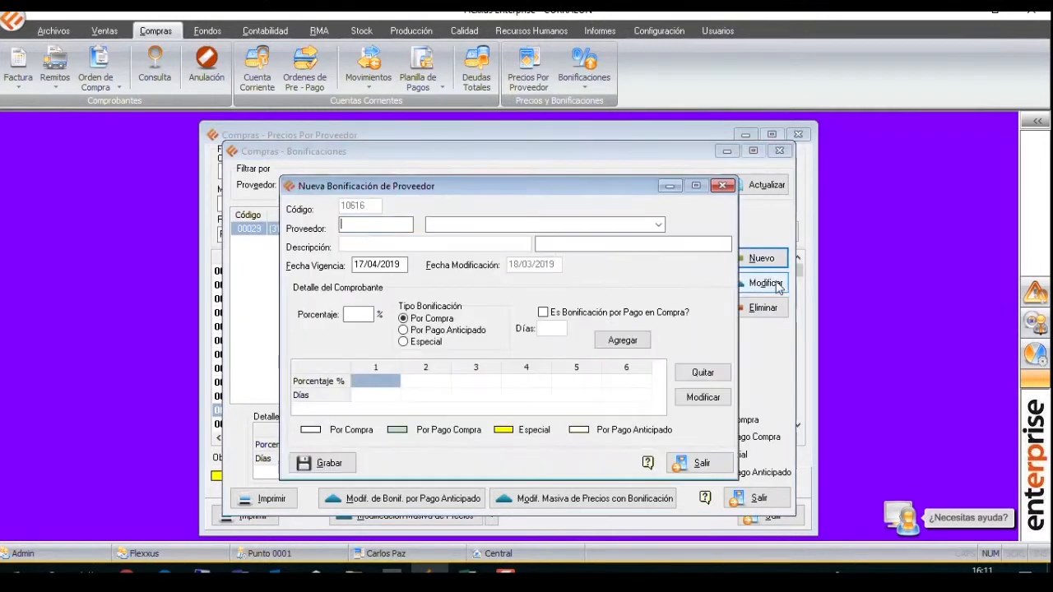
click(465, 227)
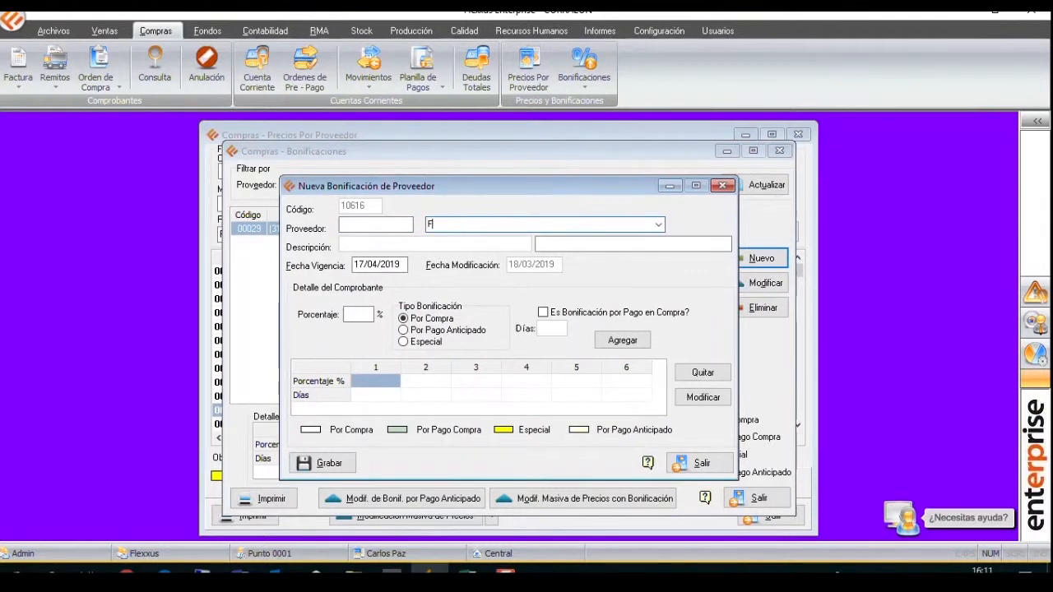
text(FV)
key(Return)
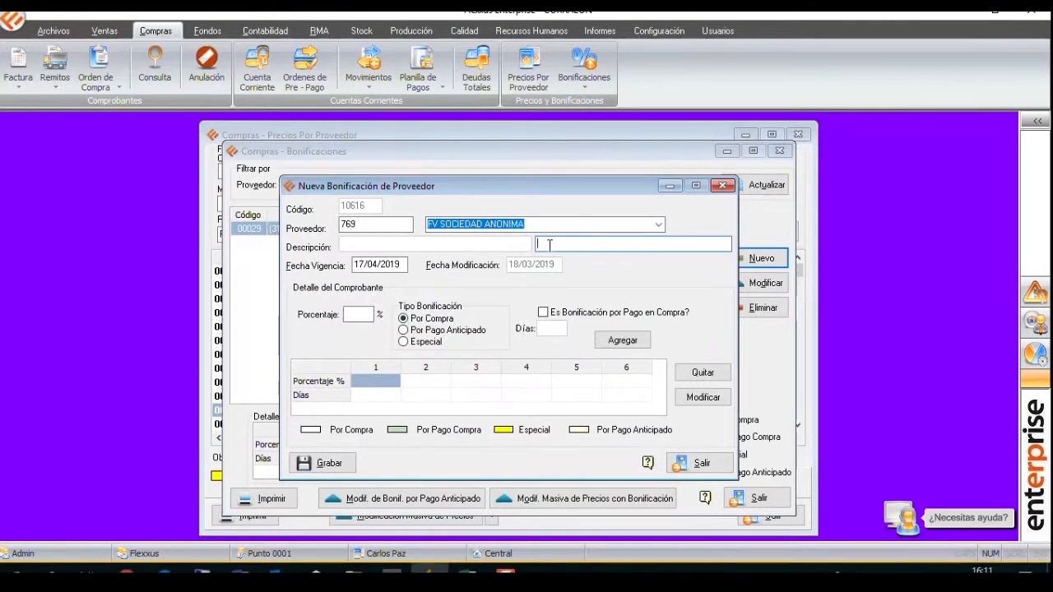
text(MONO)
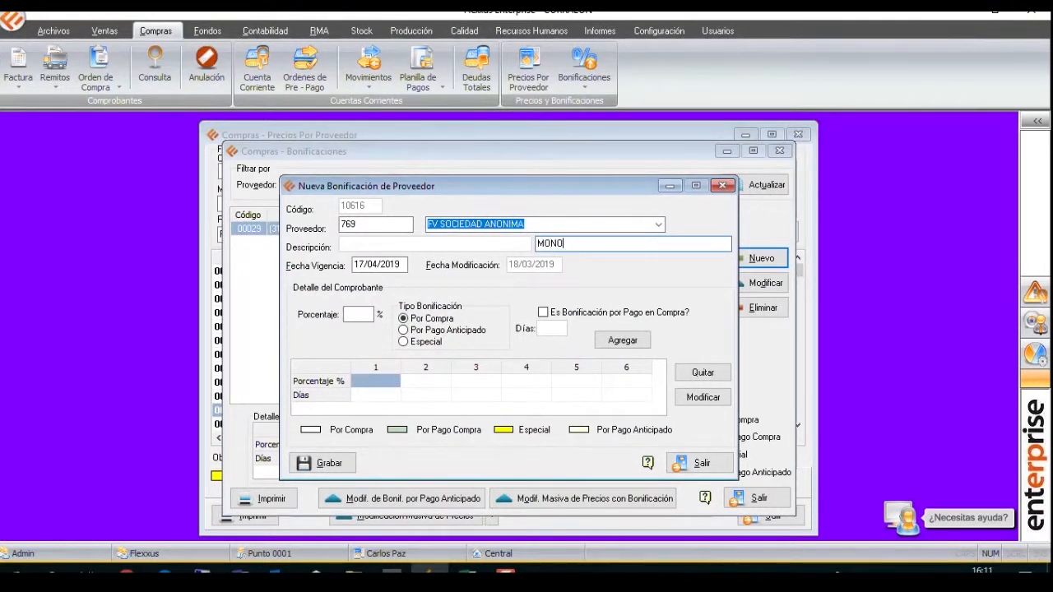
text(COMANDOS)
Add three stepped percentages of 10, 8 and 3 to the new discount as Por Compra.
click(362, 315)
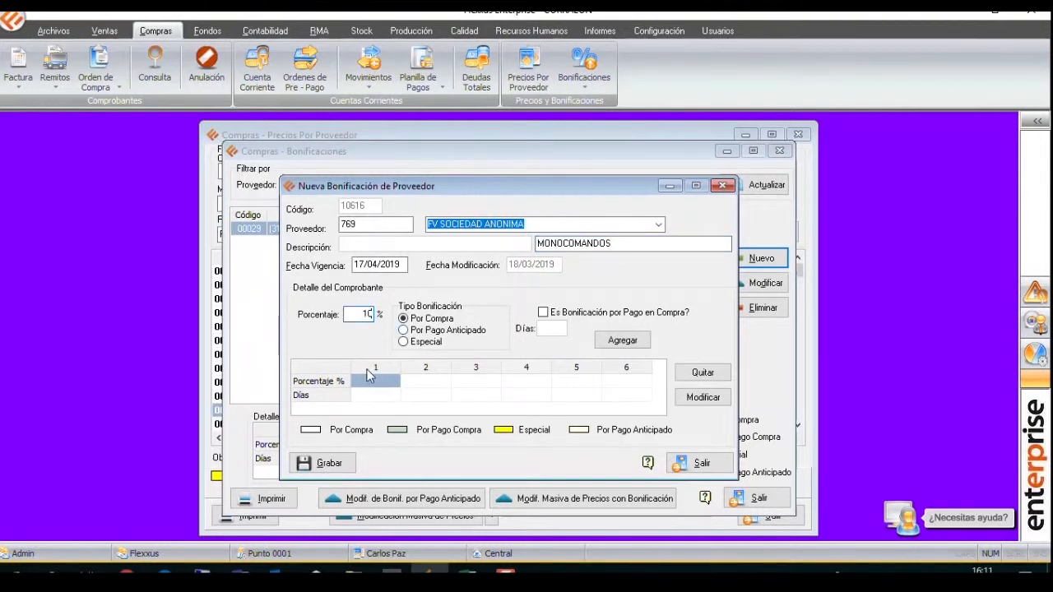
click(622, 341)
text(8)
click(615, 343)
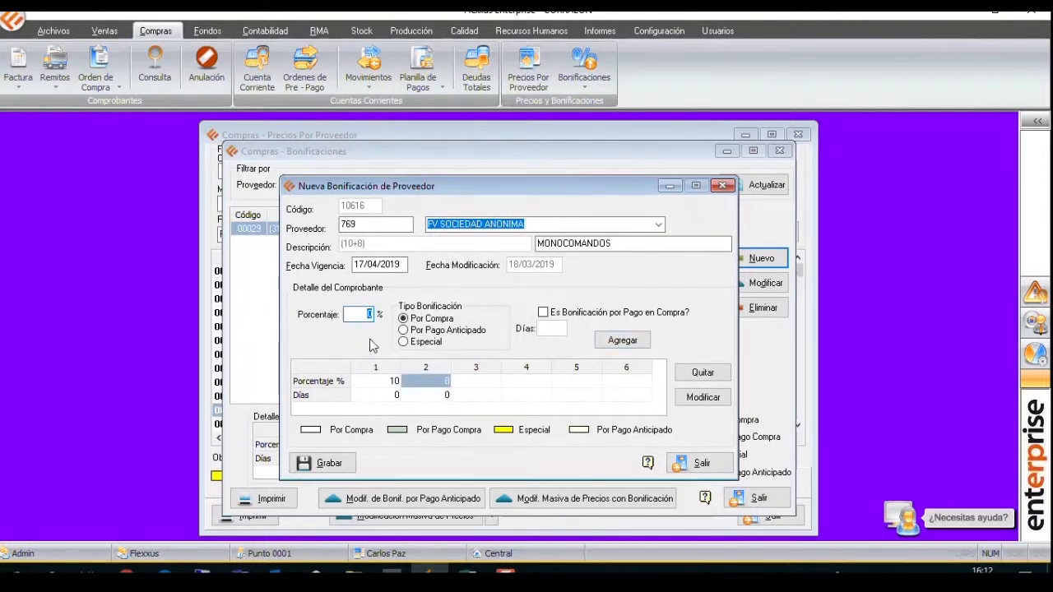
click(471, 381)
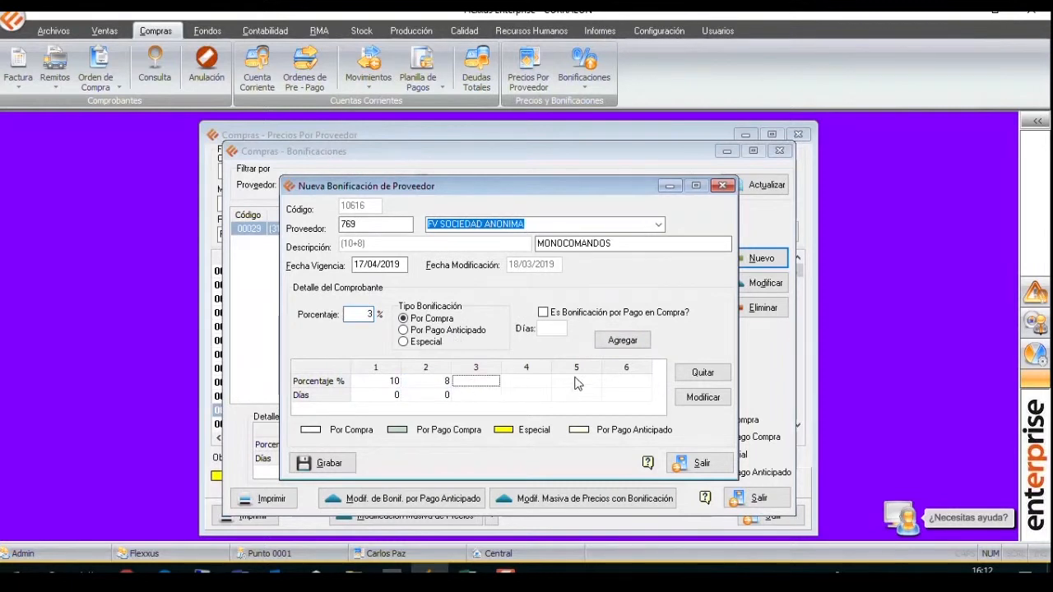
click(612, 343)
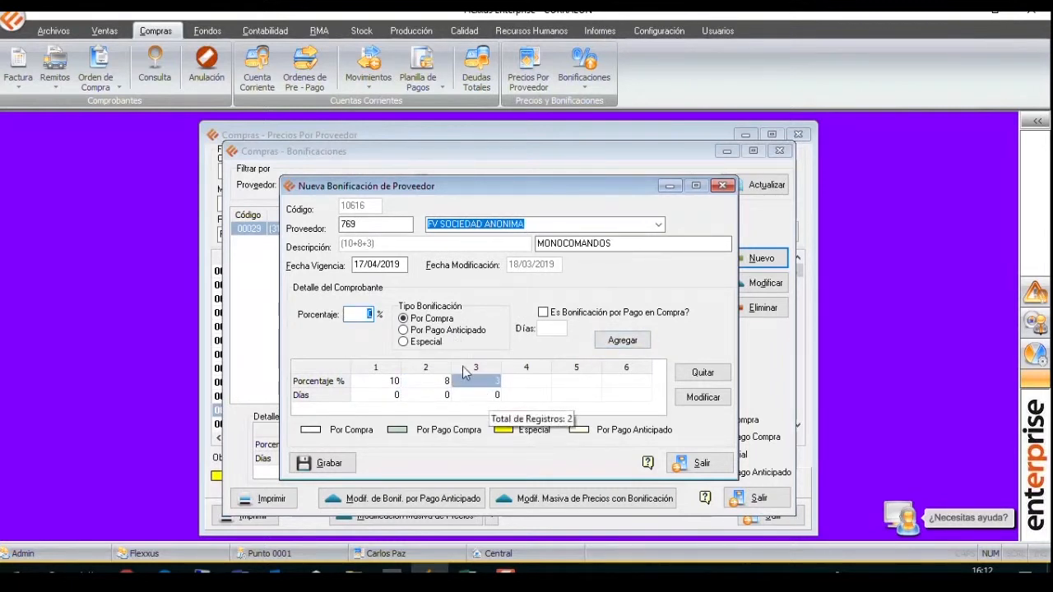
Try the Por Pago Anticipado discount type, return to Por Compra and save the new discount.
click(441, 330)
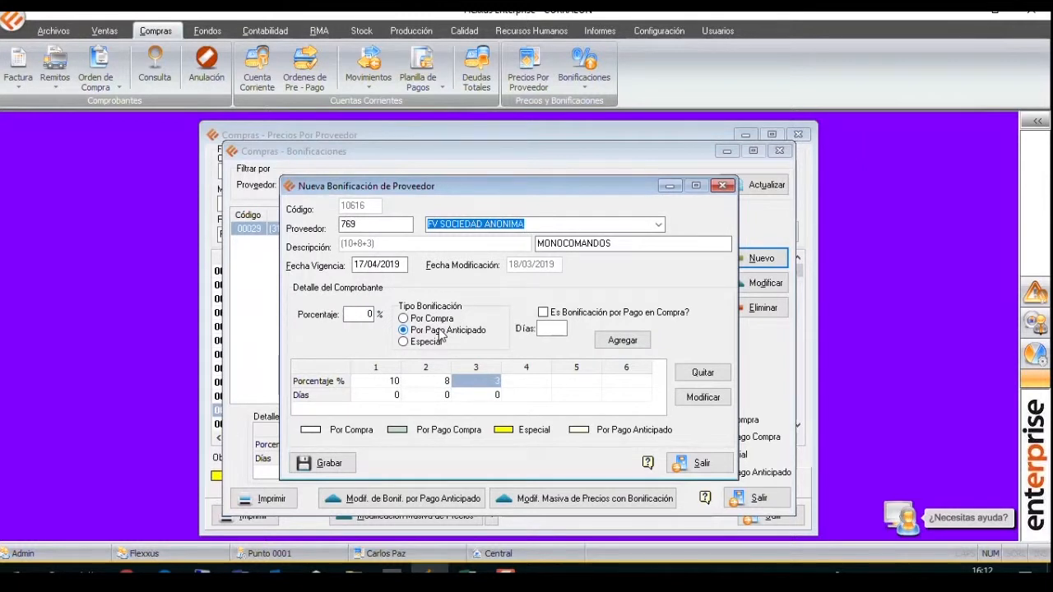
key(Up)
click(329, 464)
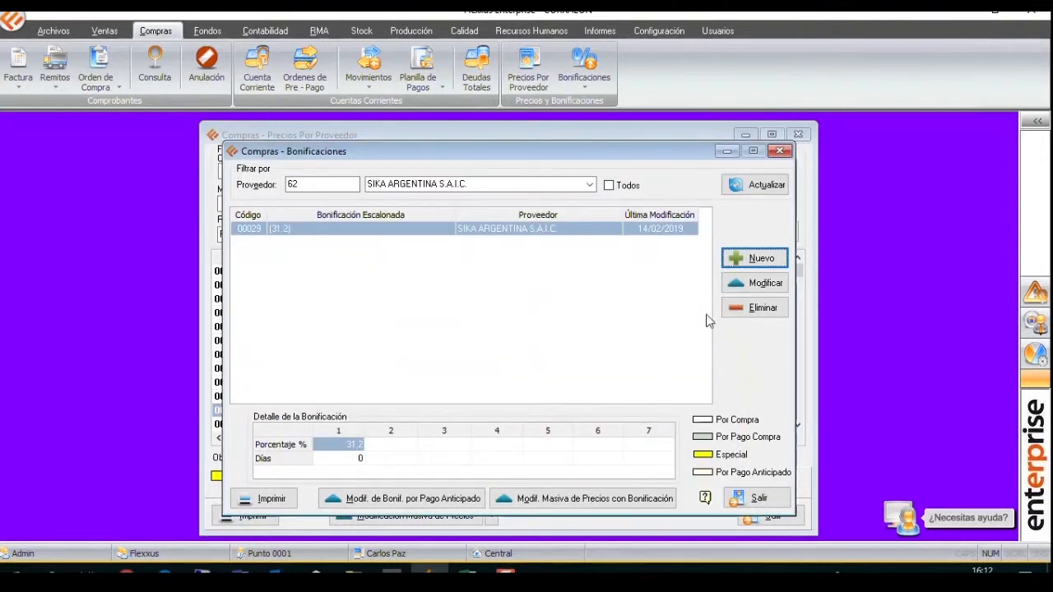
Assign the stepped discount (10+8+3) MONOCOMANDOS to article 00568 of FV SOCIEDAD ANONIMA and save its supplier price.
click(779, 151)
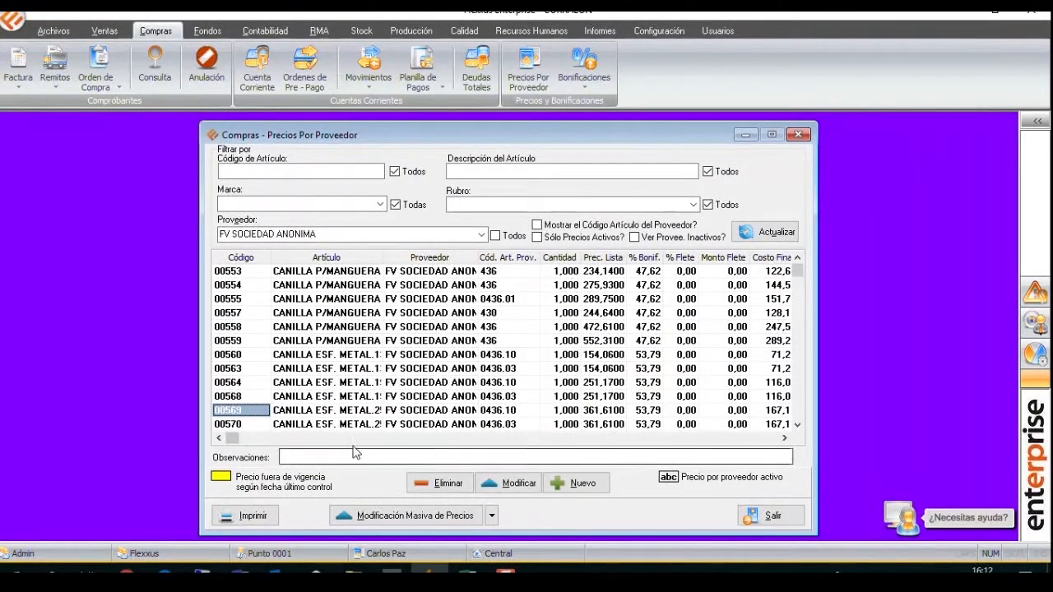
click(352, 398)
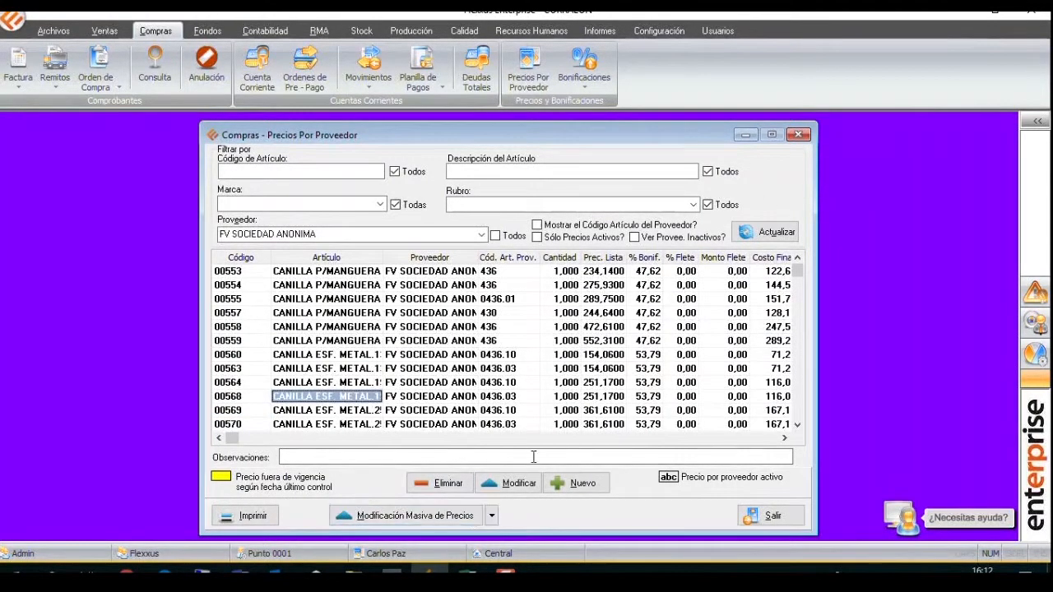
click(514, 483)
click(527, 386)
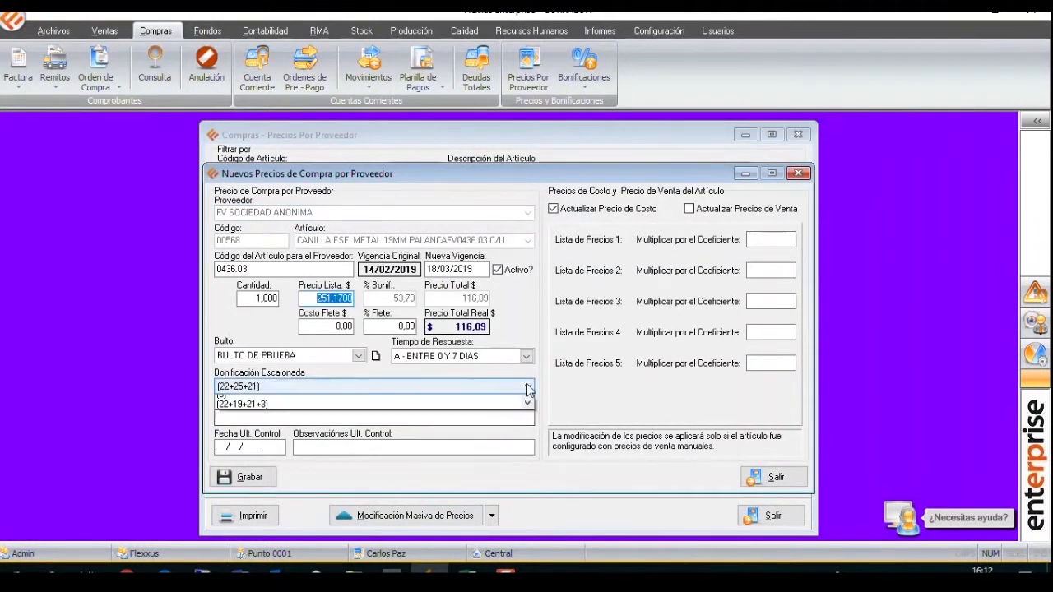
drag(530, 418, 525, 477)
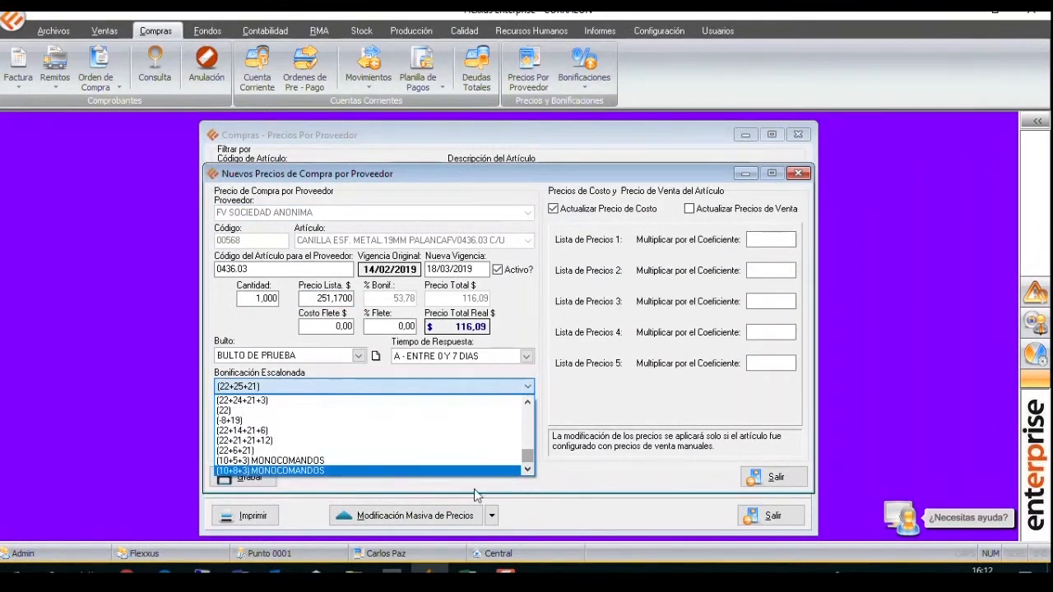
click(249, 472)
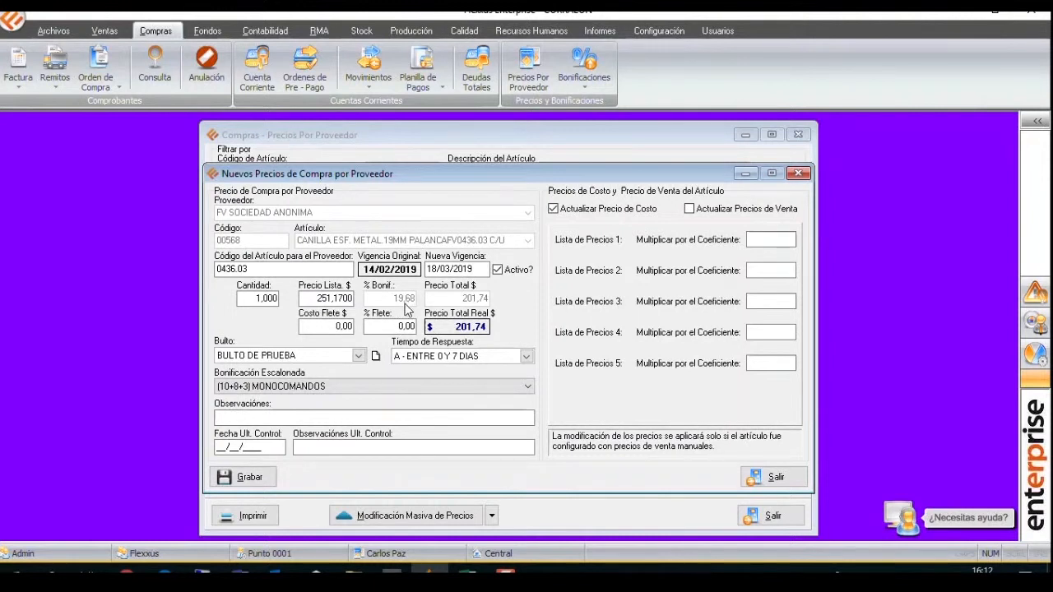
click(262, 478)
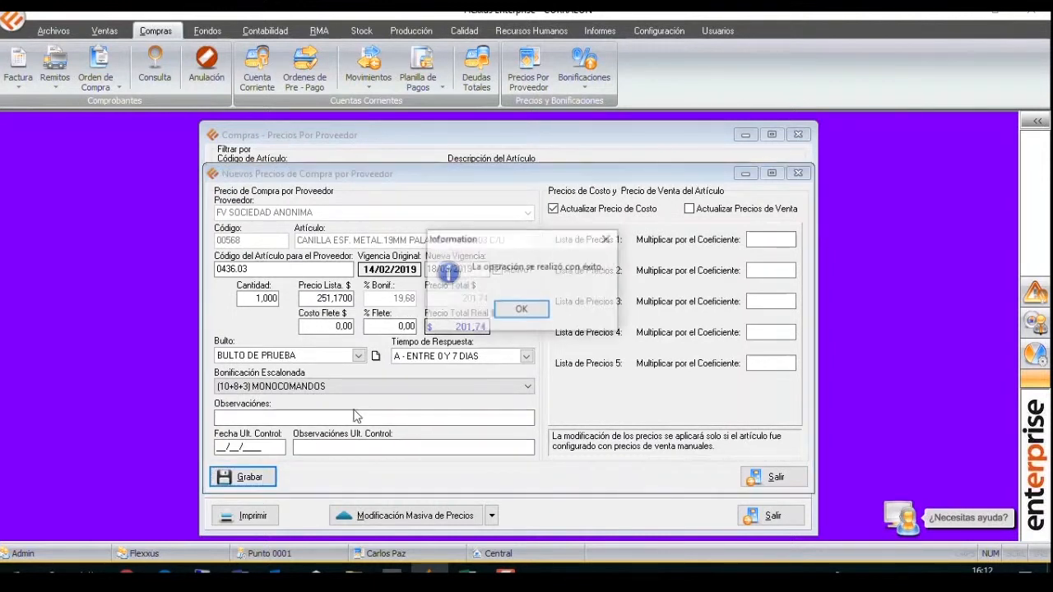
click(525, 314)
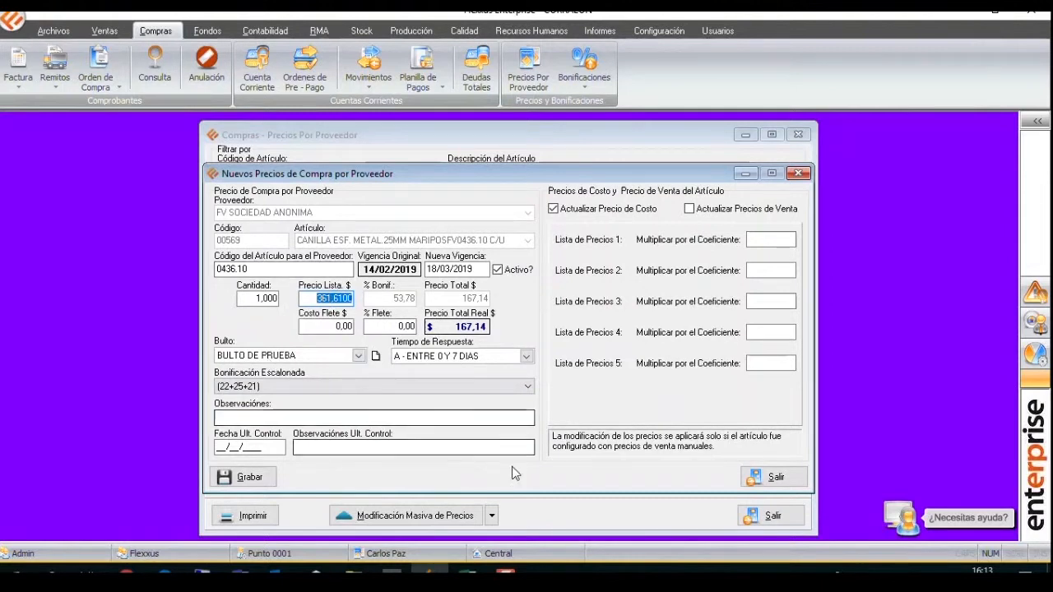
click(777, 486)
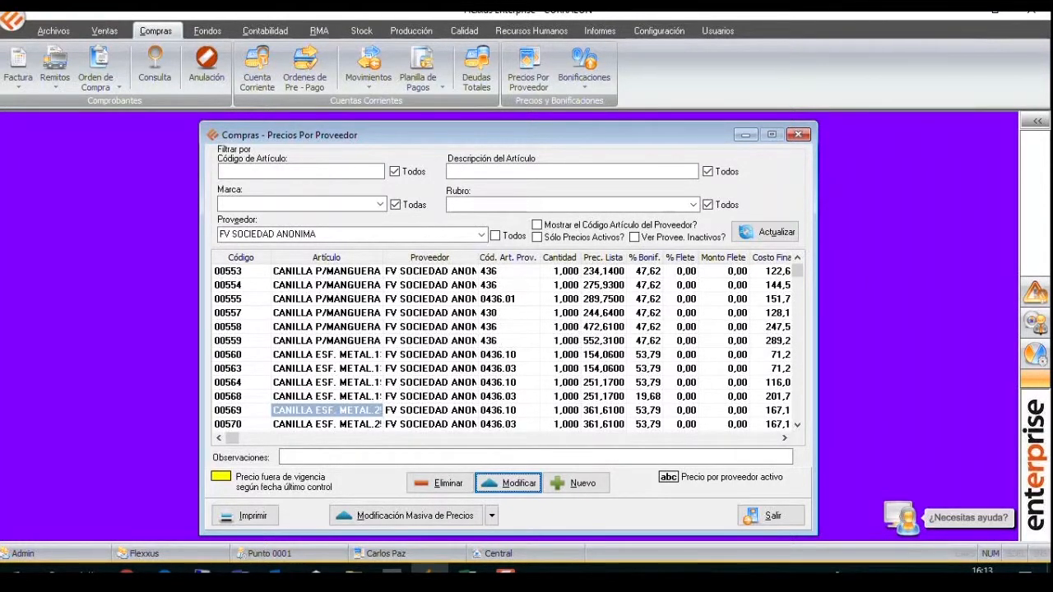
View the new supplier price form for article 00569 and close it without saving.
click(434, 411)
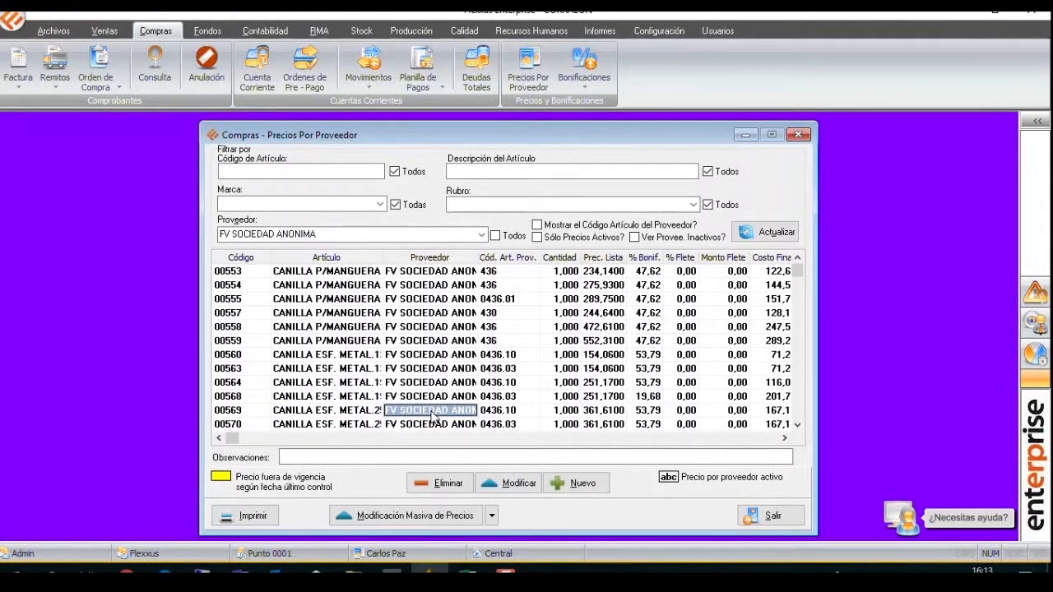
click(573, 484)
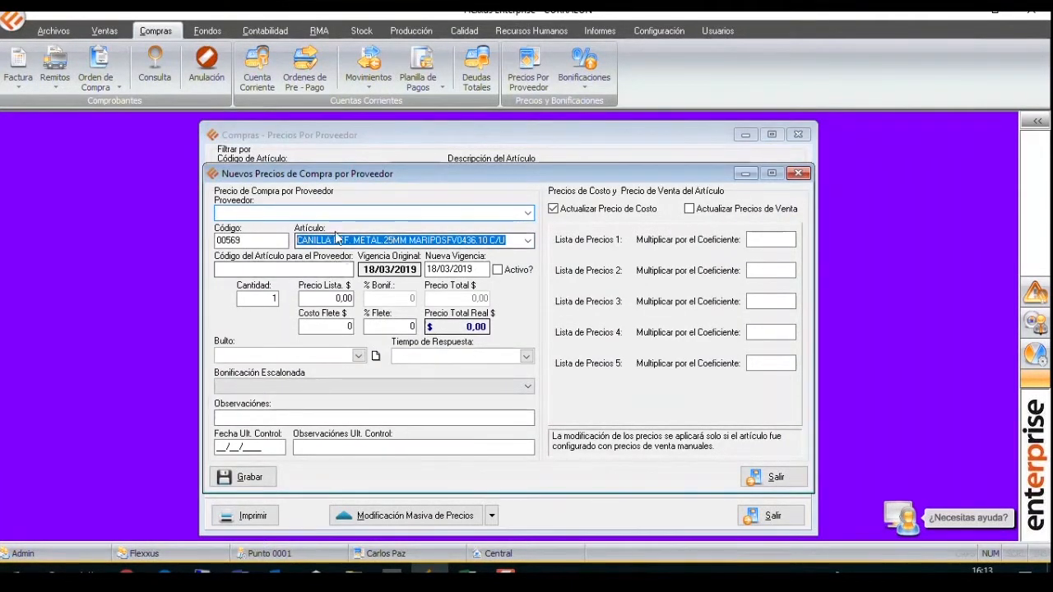
click(298, 268)
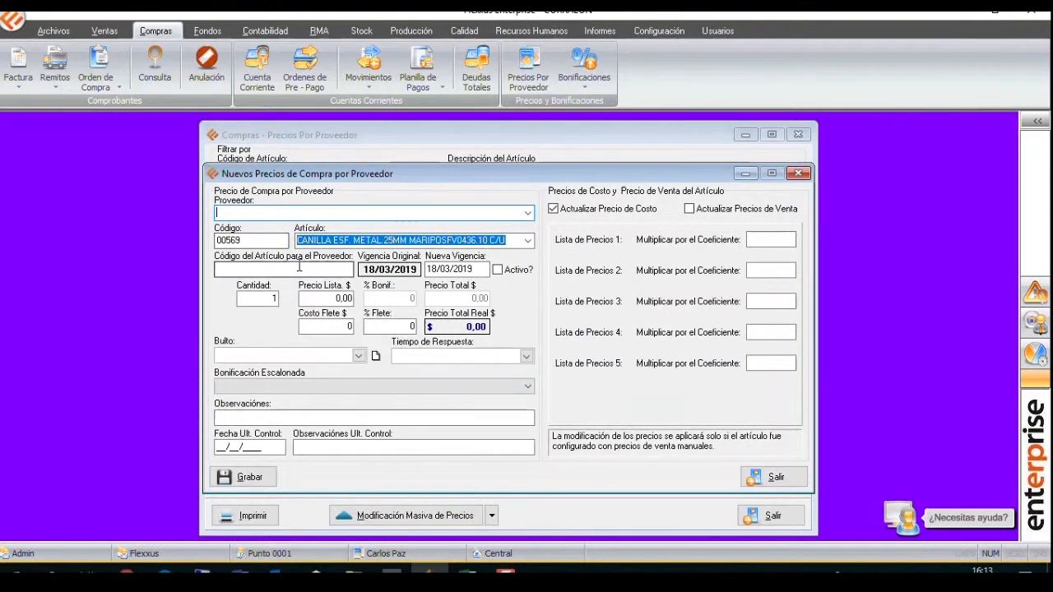
click(799, 175)
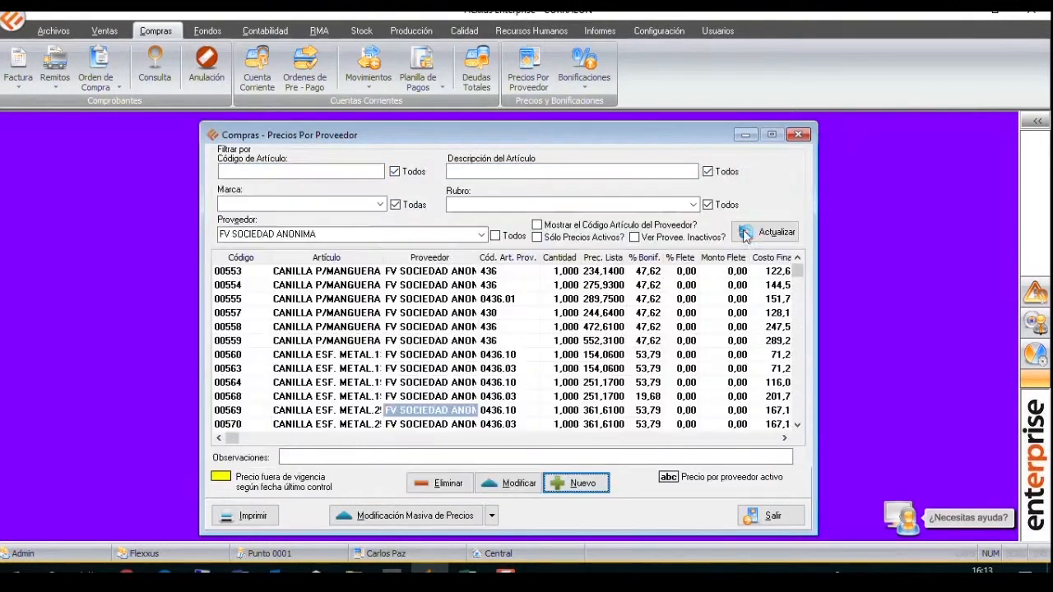
Examine the cost, sale price, stepped discount, package and margin columns of the FV SOCIEDAD ANONIMA price list.
click(463, 357)
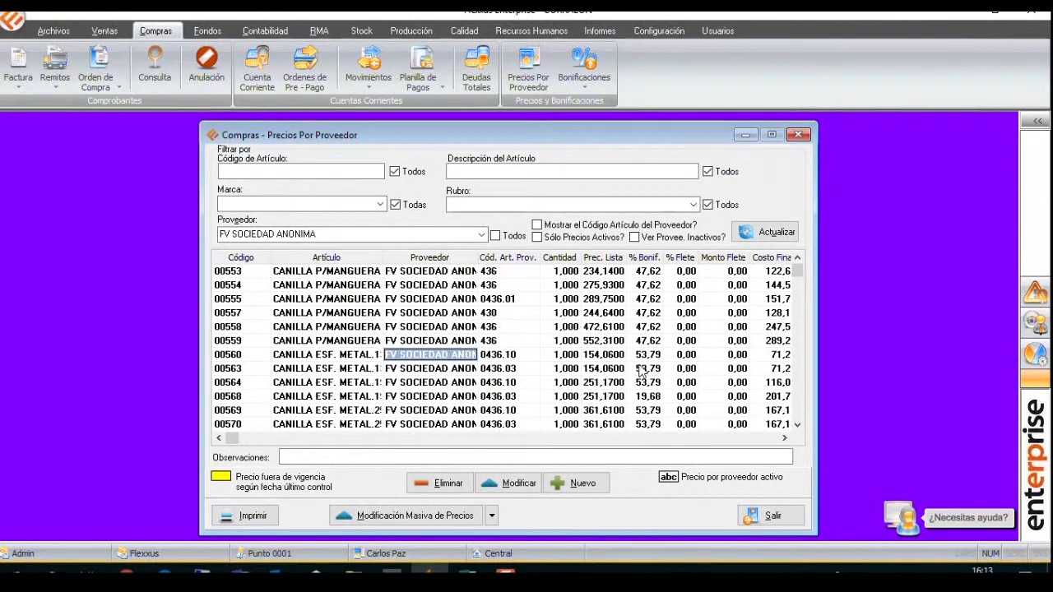
click(726, 444)
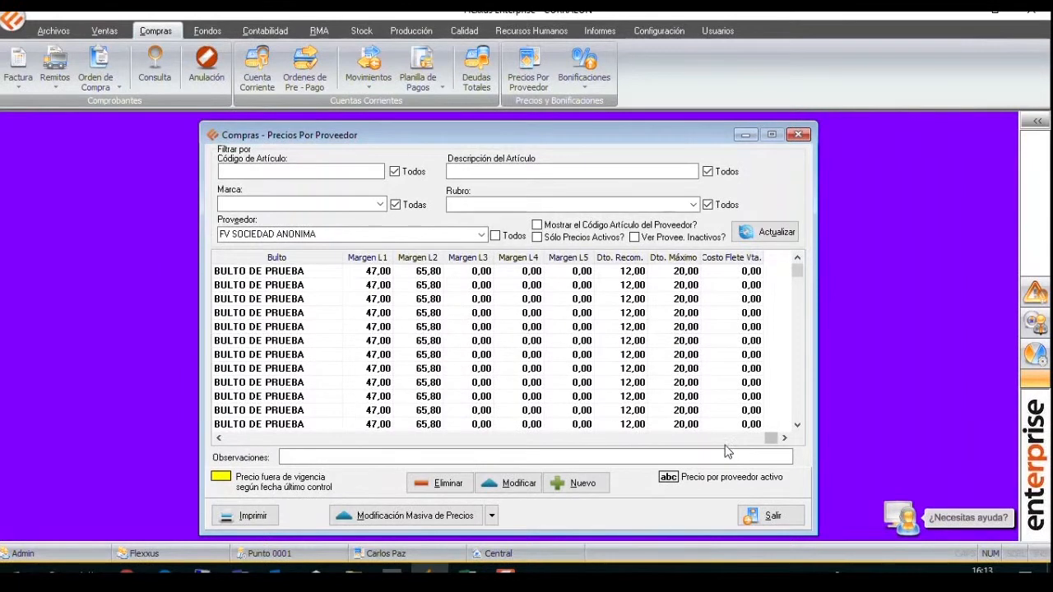
click(242, 442)
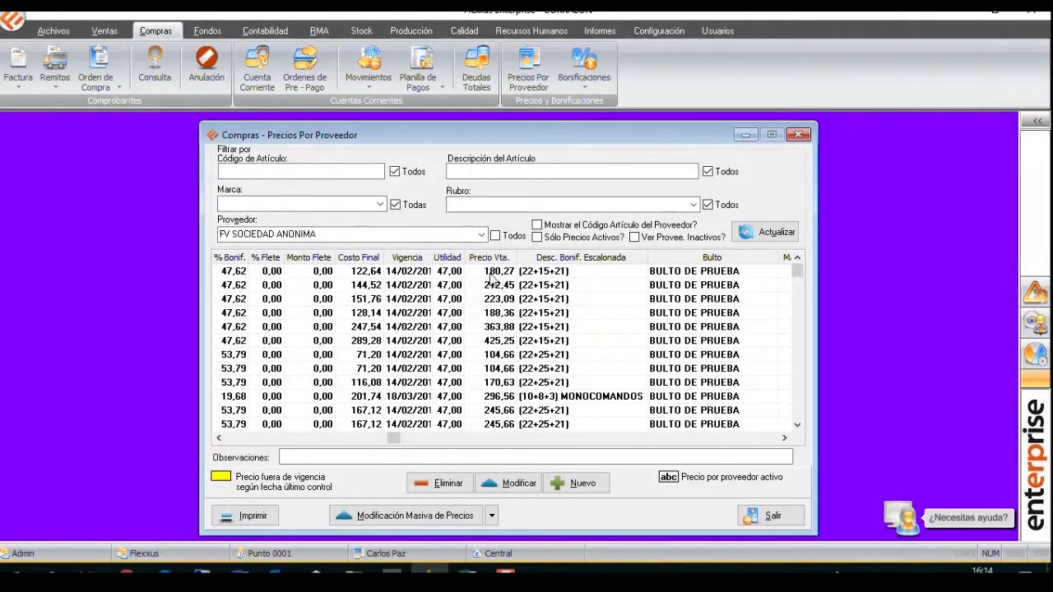
click(713, 425)
click(731, 440)
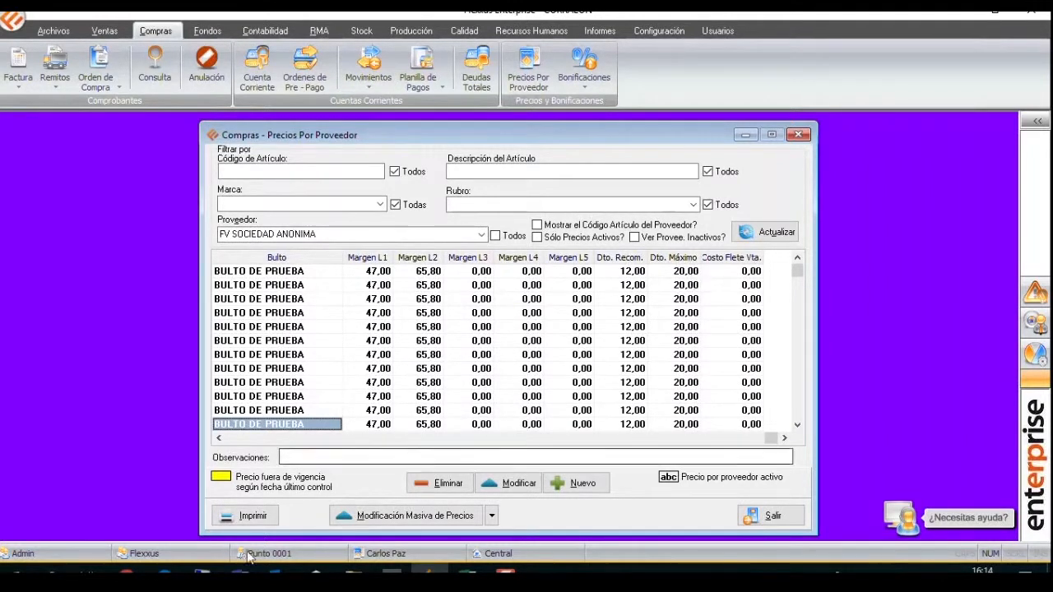
click(234, 440)
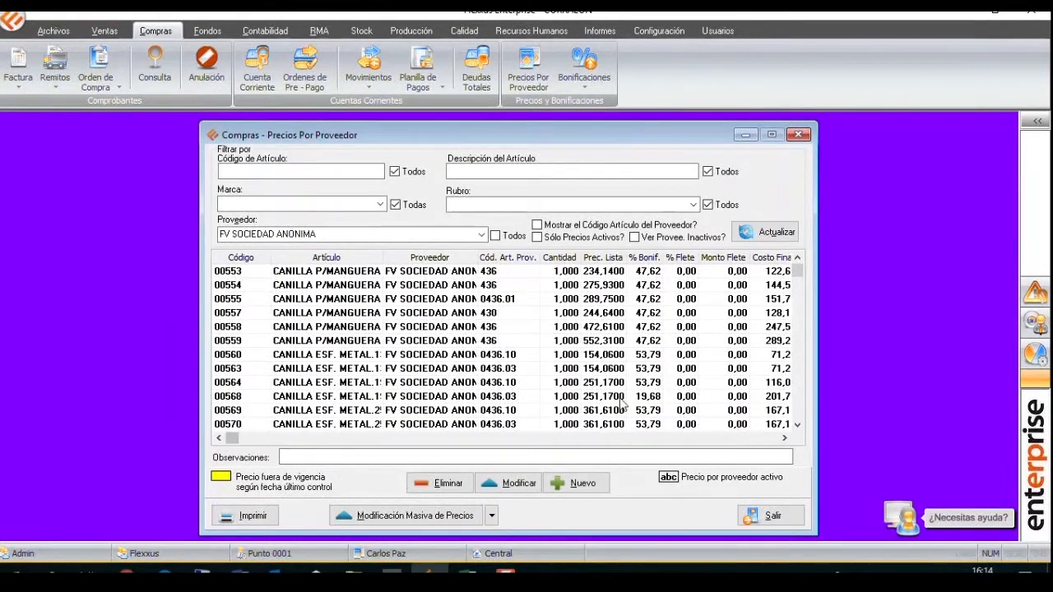
Open the mass price modification and list the FV SOCIEDAD ANONIMA articles with ?MONOCOMANDO in the description.
click(415, 518)
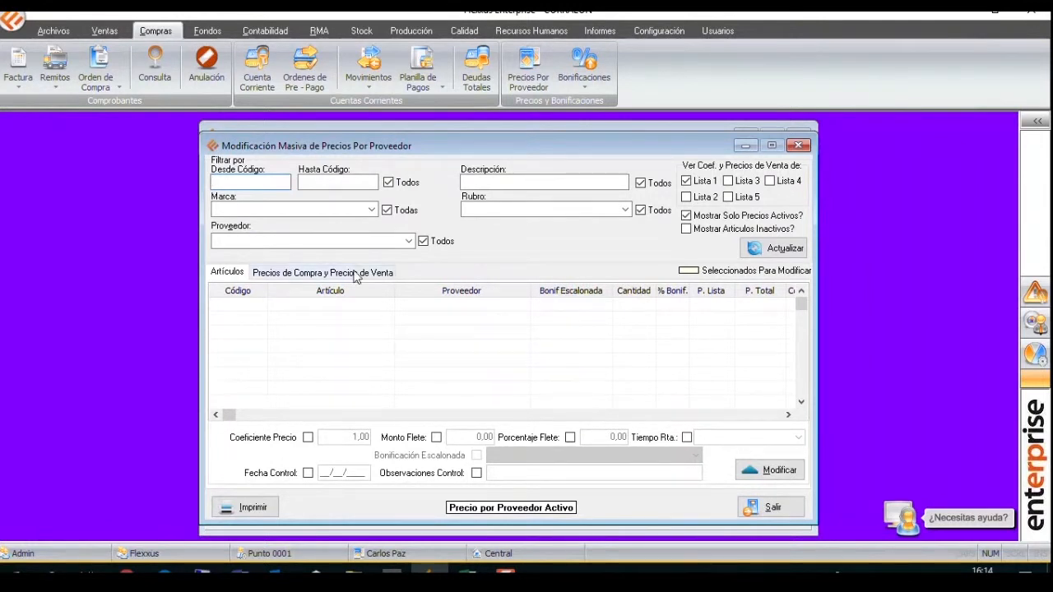
click(383, 242)
text(FV)
key(Return)
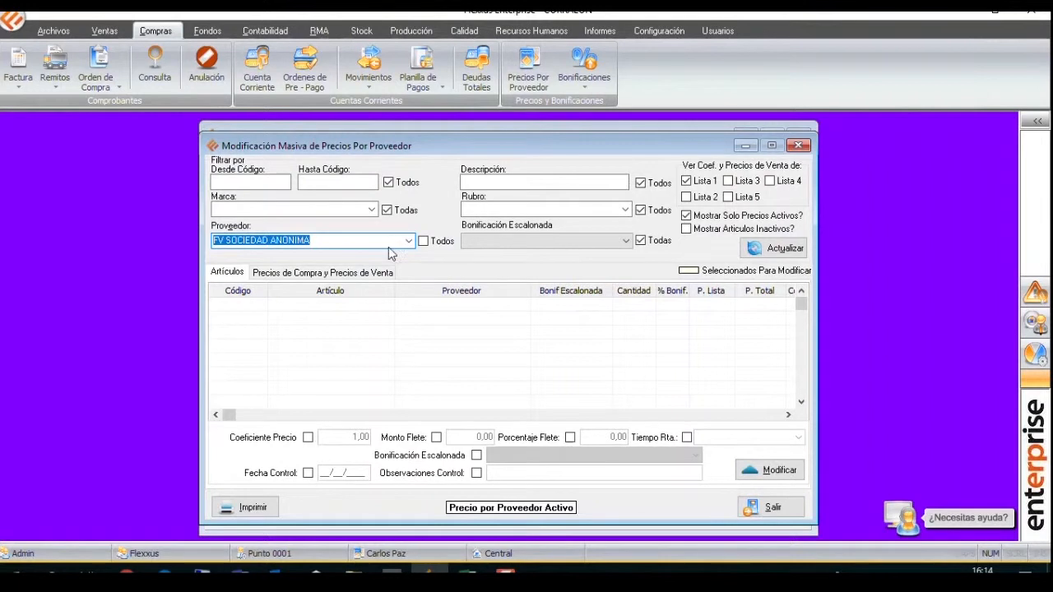
click(502, 182)
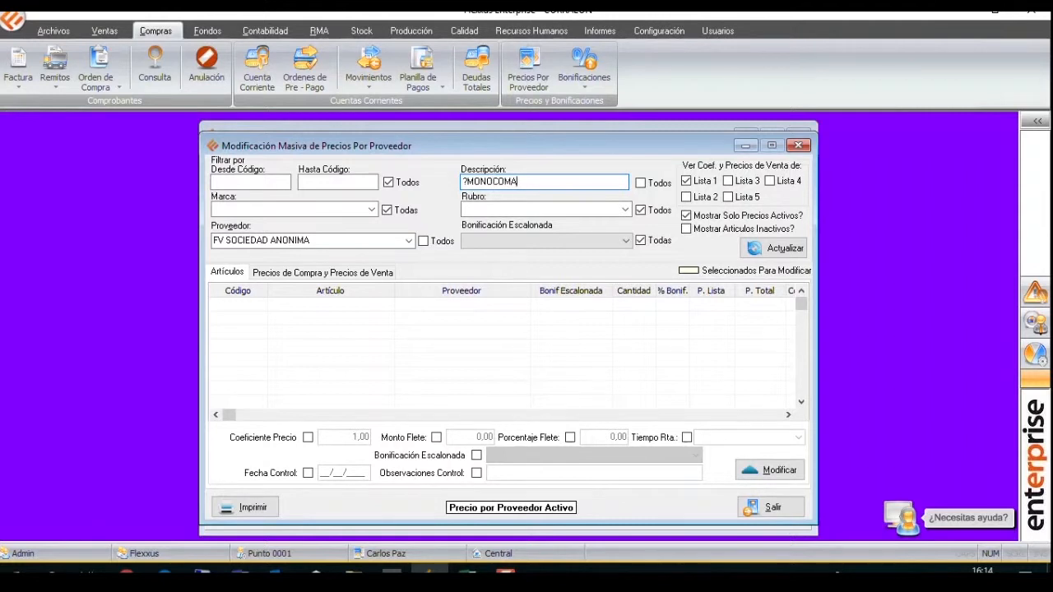
text(?MONOCOMANDO)
click(773, 248)
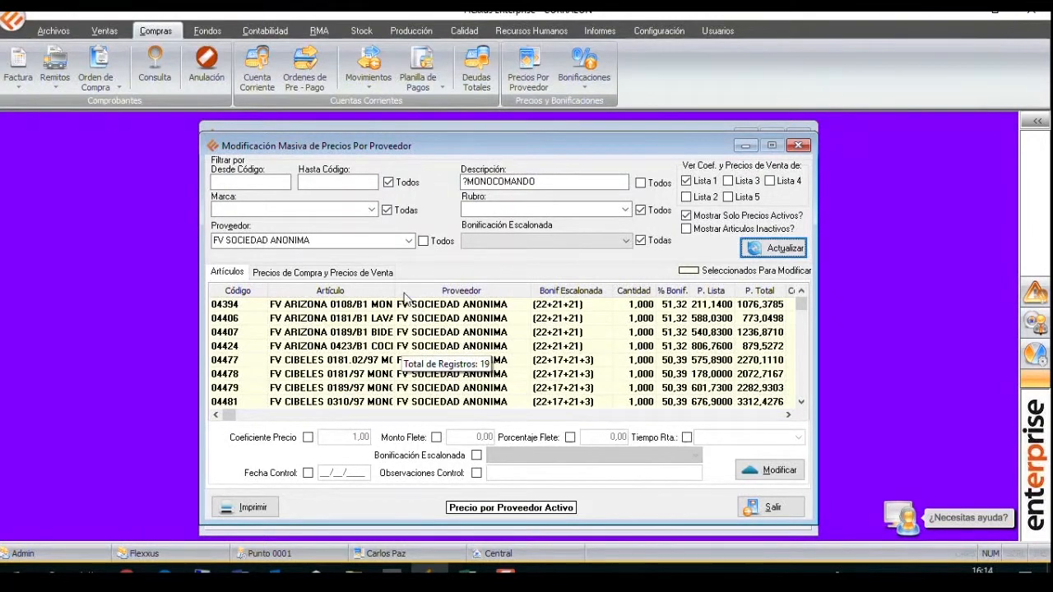
Widen the Artículo column and look through the descriptions and stepped discounts of the filtered articles.
drag(395, 291, 440, 292)
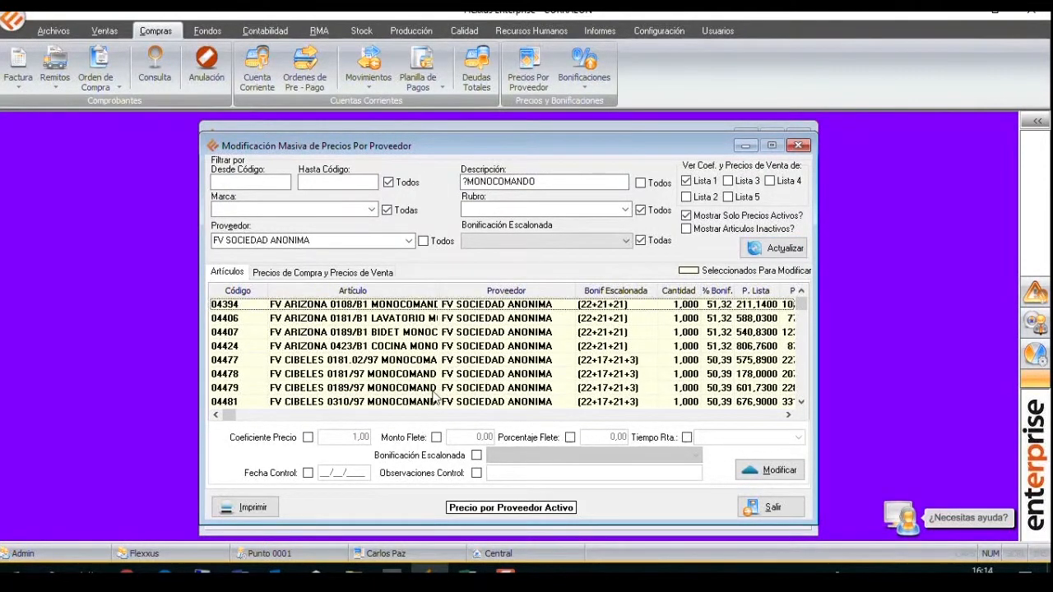
key(Down)
key(Down)
key(Down)
key(Down)
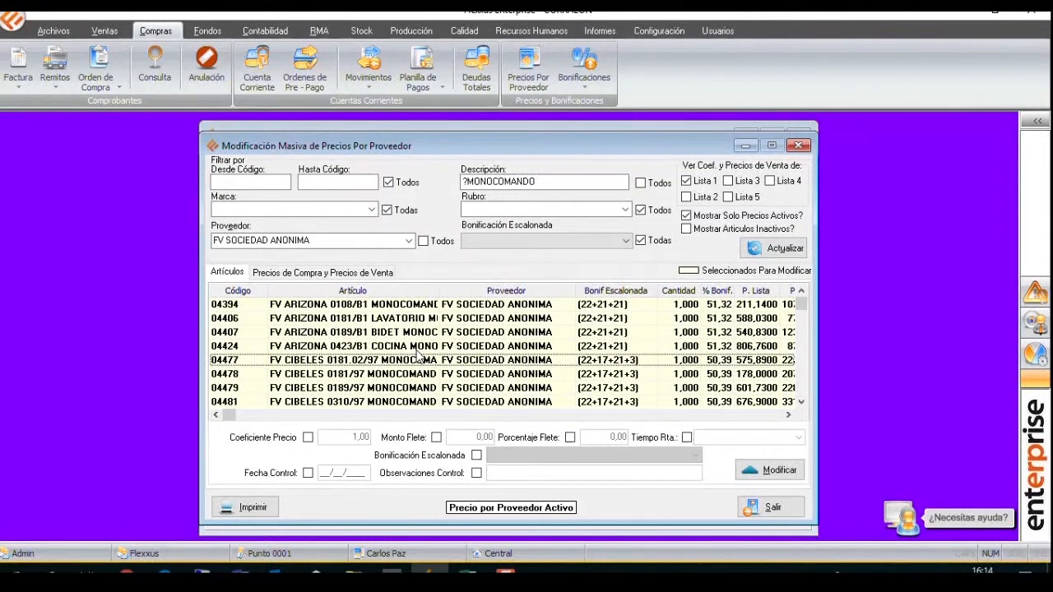
scroll(419, 355, down, 8)
scroll(422, 358, up, 8)
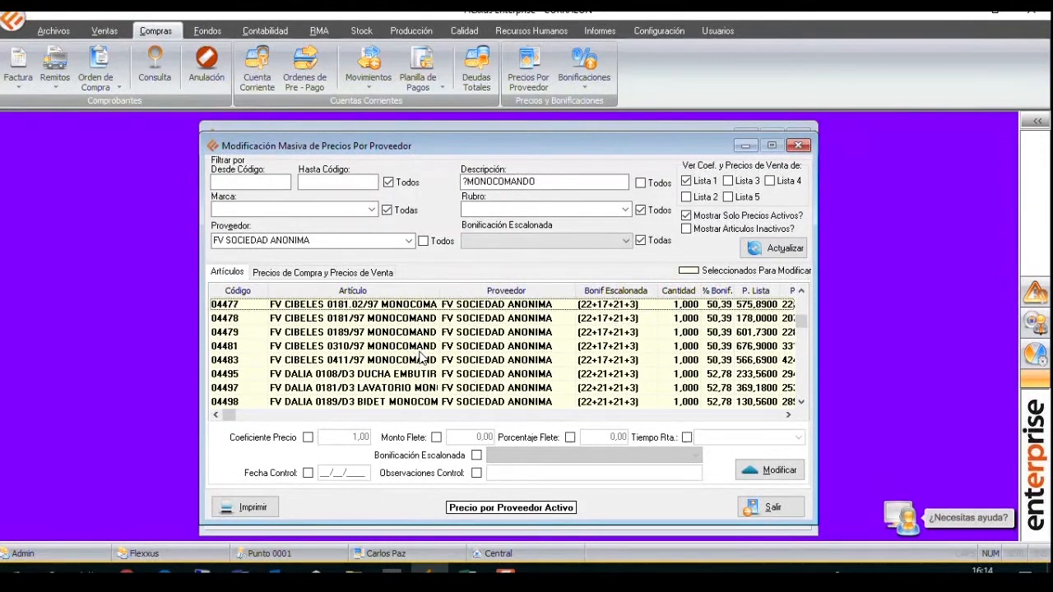
scroll(419, 356, up, 4)
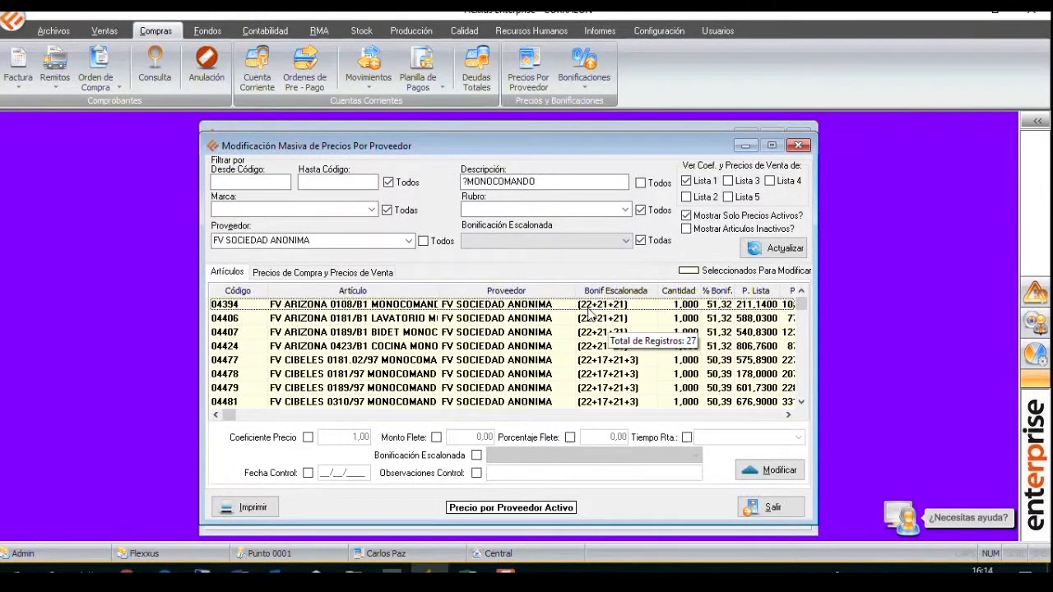
Narrow the article list to those with the stepped discount (22+21+21).
click(624, 242)
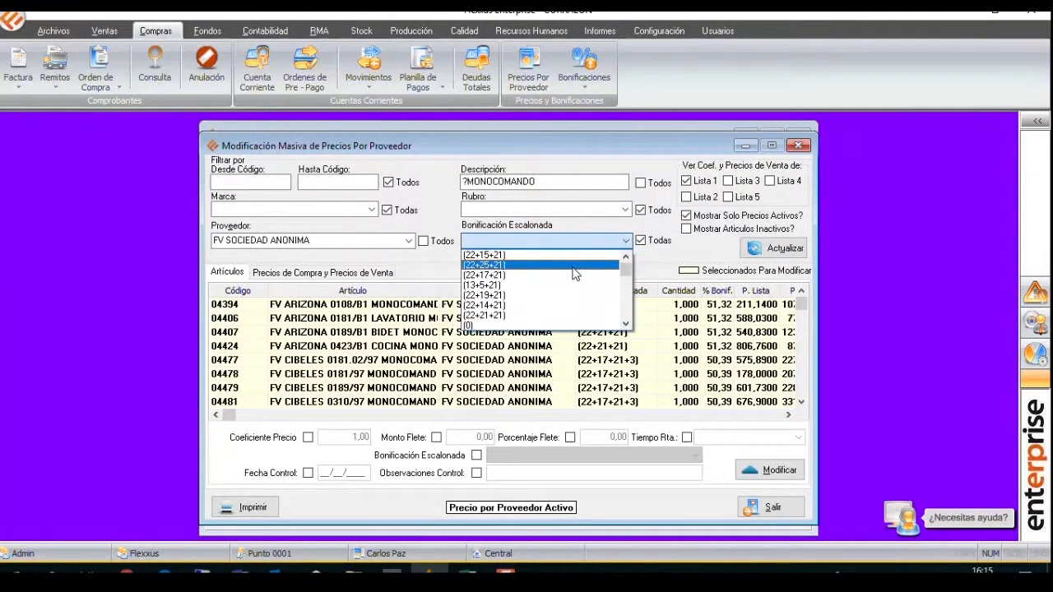
click(557, 316)
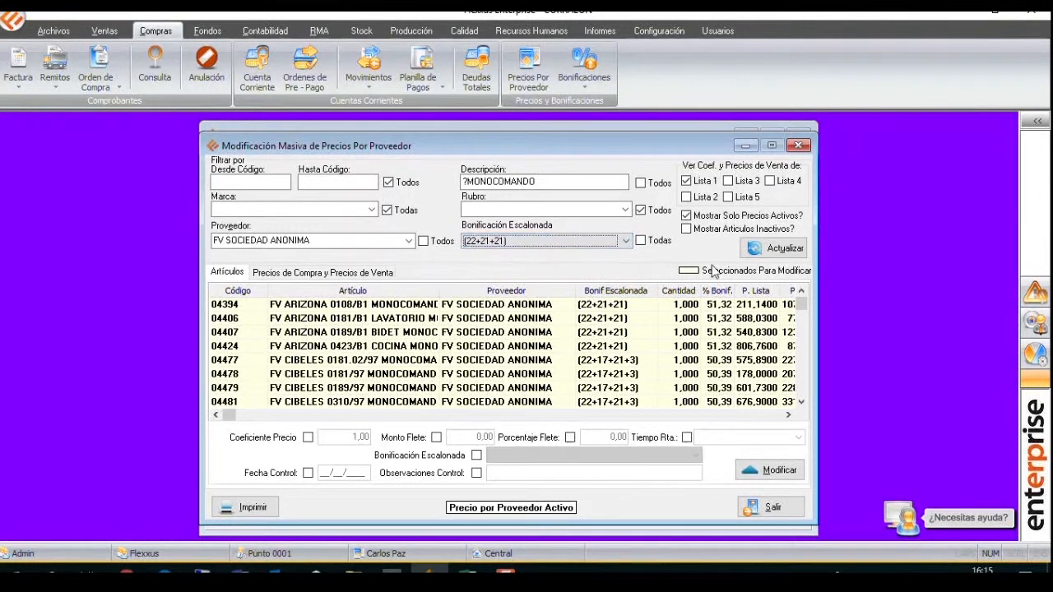
click(762, 248)
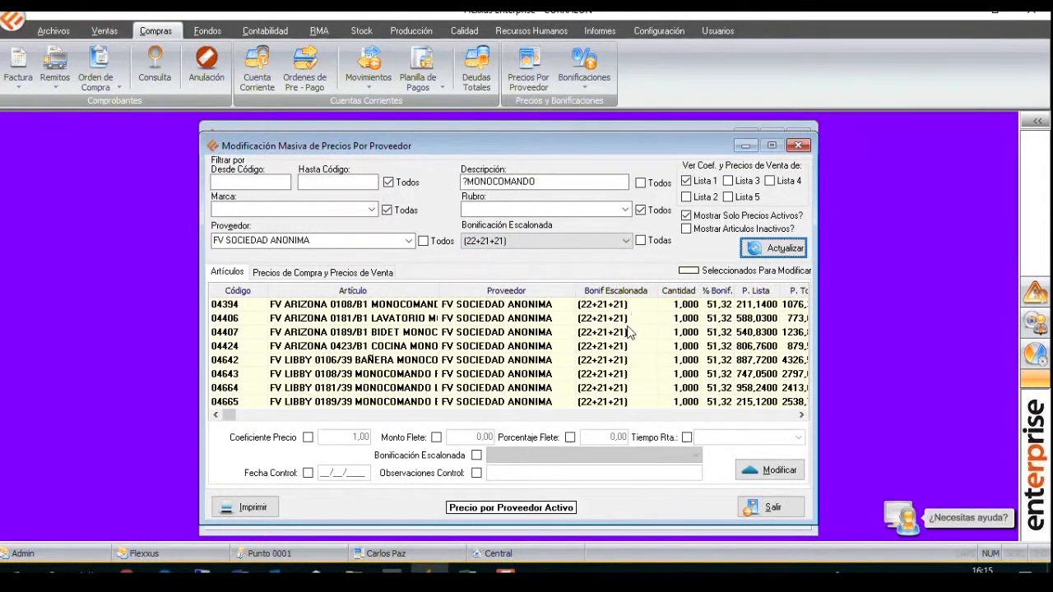
Enable the stepped discount change and choose (10+8+3) MONOCOMANDOS as the new discount for the listed articles.
click(476, 455)
click(633, 455)
drag(695, 483, 690, 539)
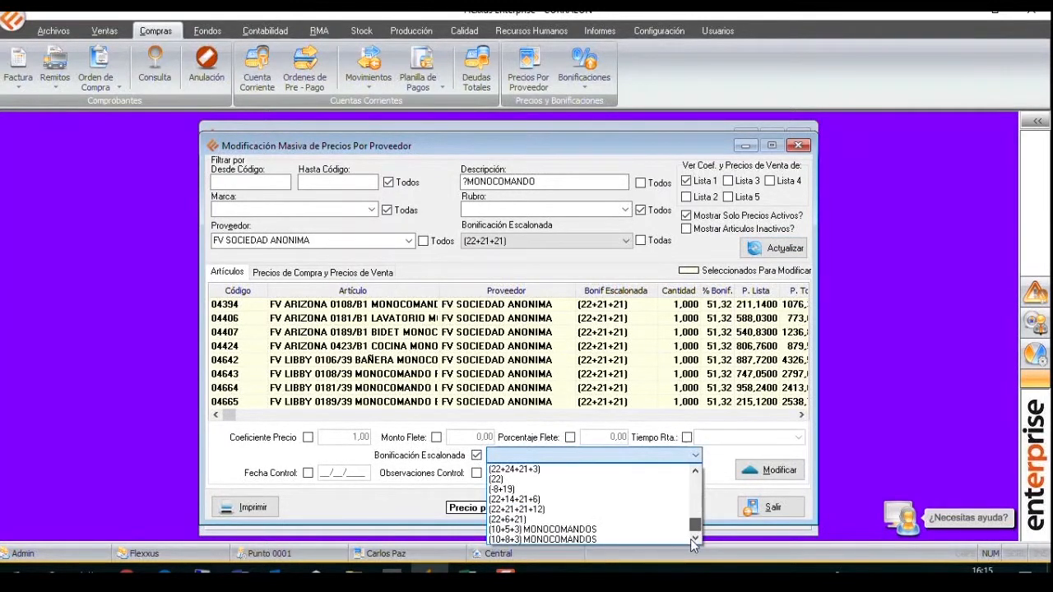
click(578, 538)
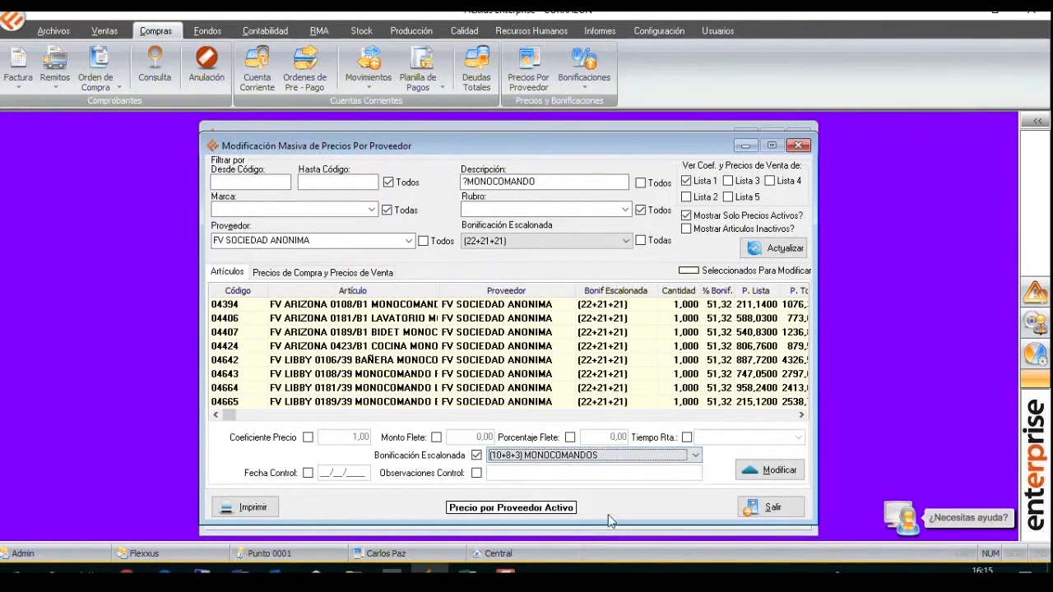
Deselect all the listed articles and select them all again.
right_click(651, 331)
click(682, 438)
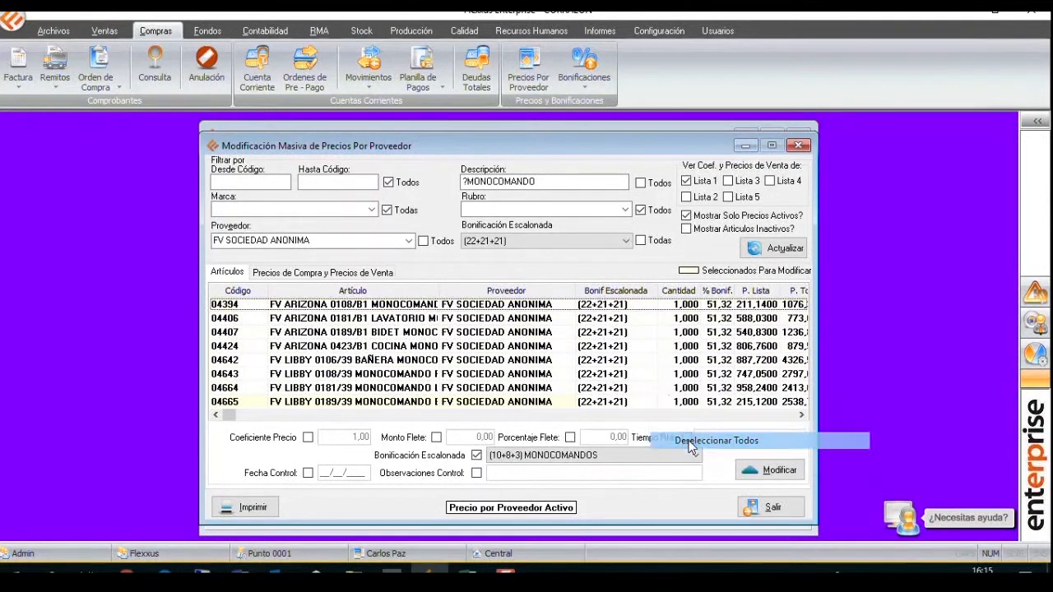
right_click(655, 350)
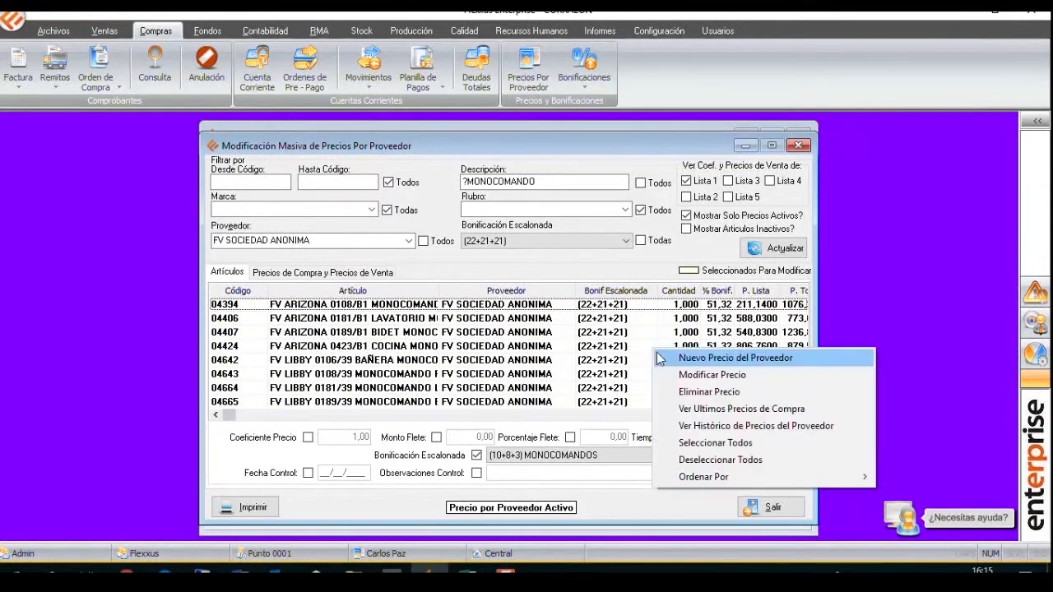
click(699, 443)
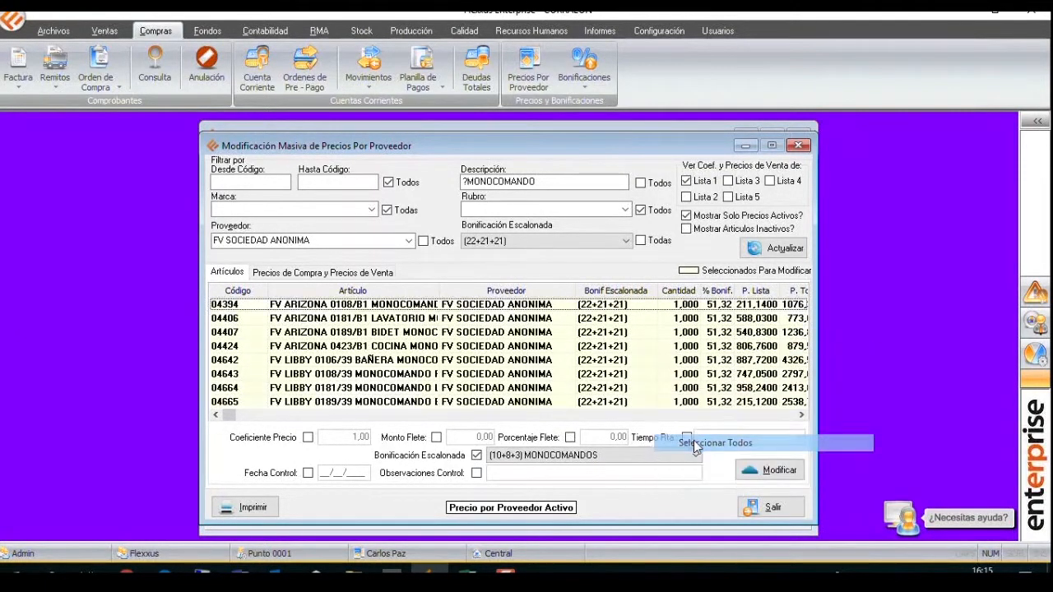
Deselect the first few listed articles individually and reselect all the listed articles.
click(644, 305)
click(646, 319)
click(647, 331)
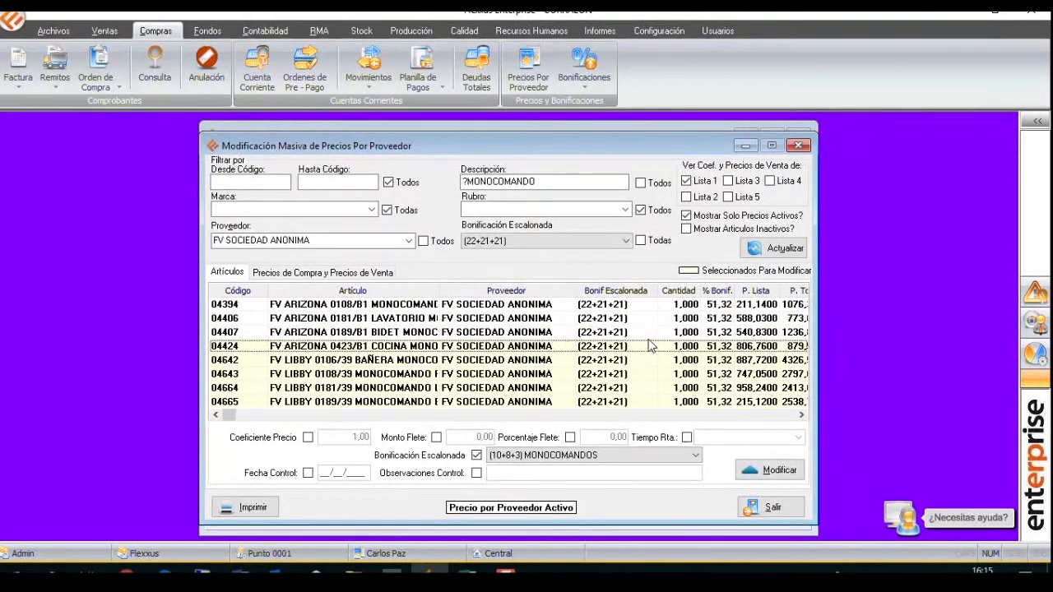
click(649, 347)
click(649, 346)
click(652, 333)
right_click(646, 326)
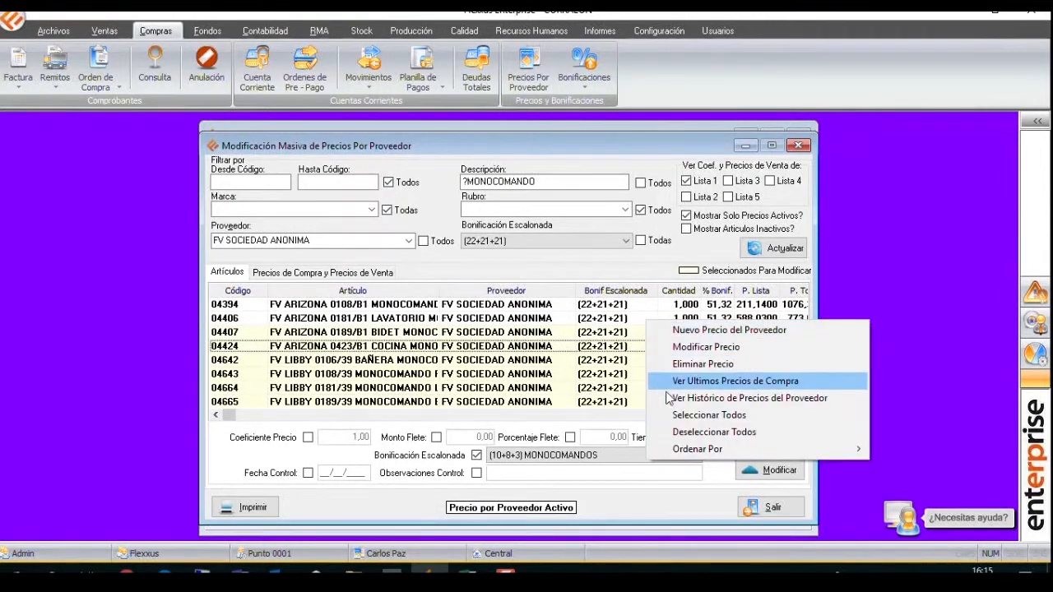
click(684, 416)
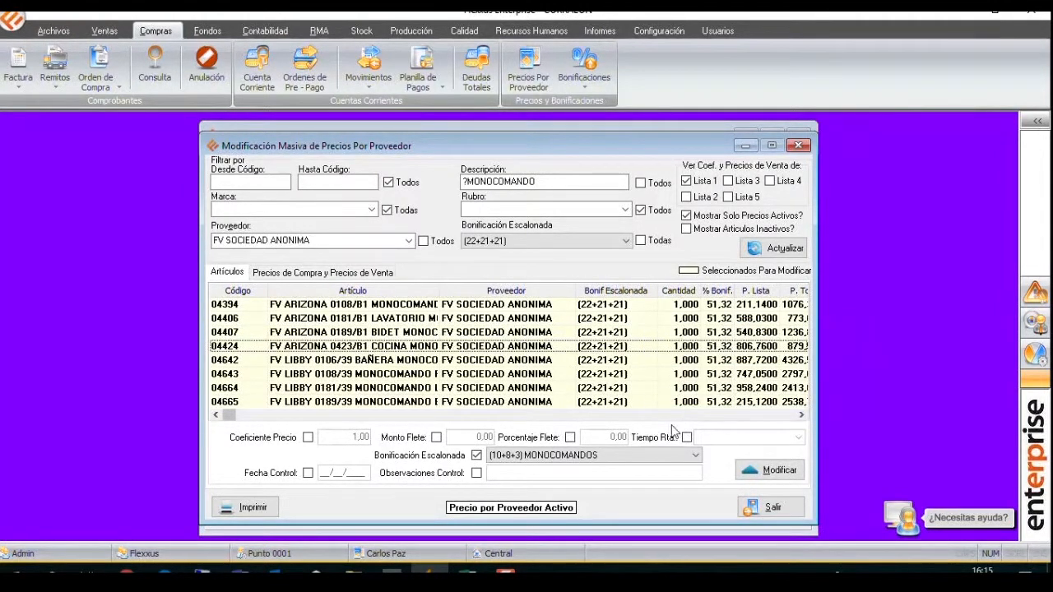
Apply the (10+8+3) MONOCOMANDOS discount to the selected articles and accept updating their costs and sale prices.
click(764, 475)
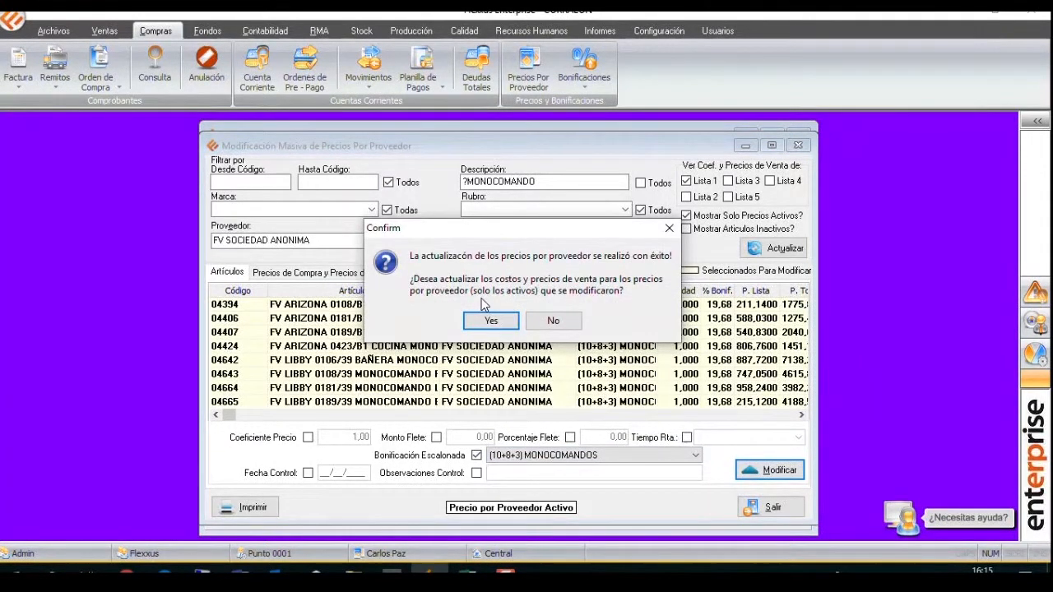
drag(581, 232, 537, 205)
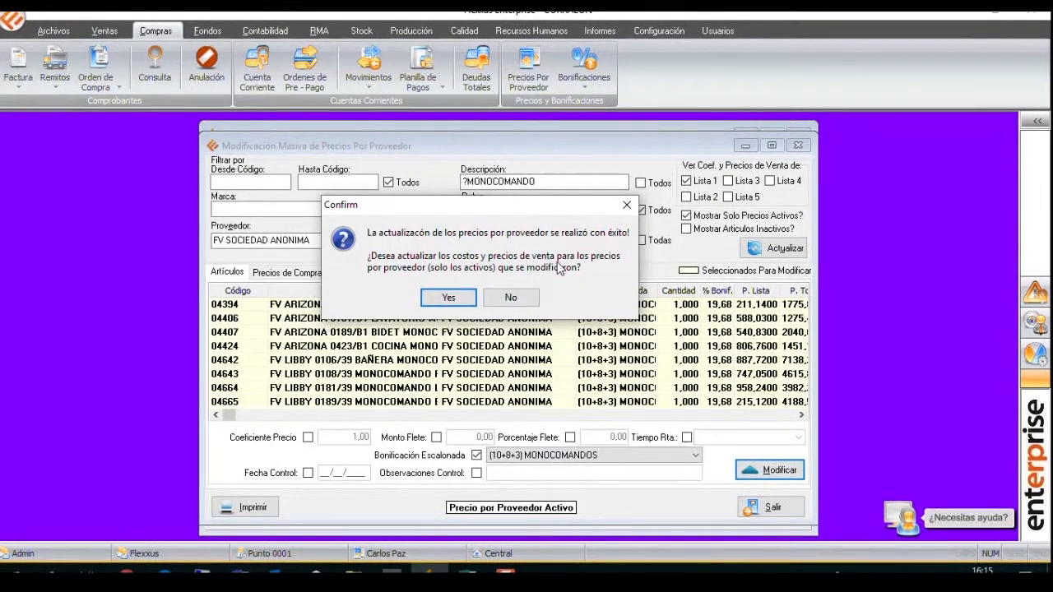
click(449, 298)
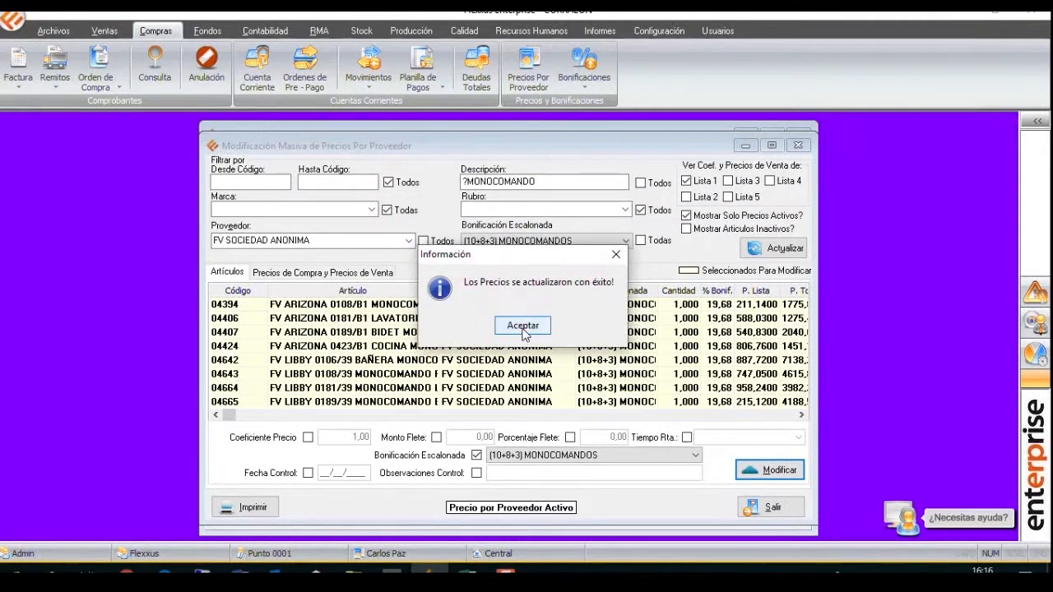
click(523, 329)
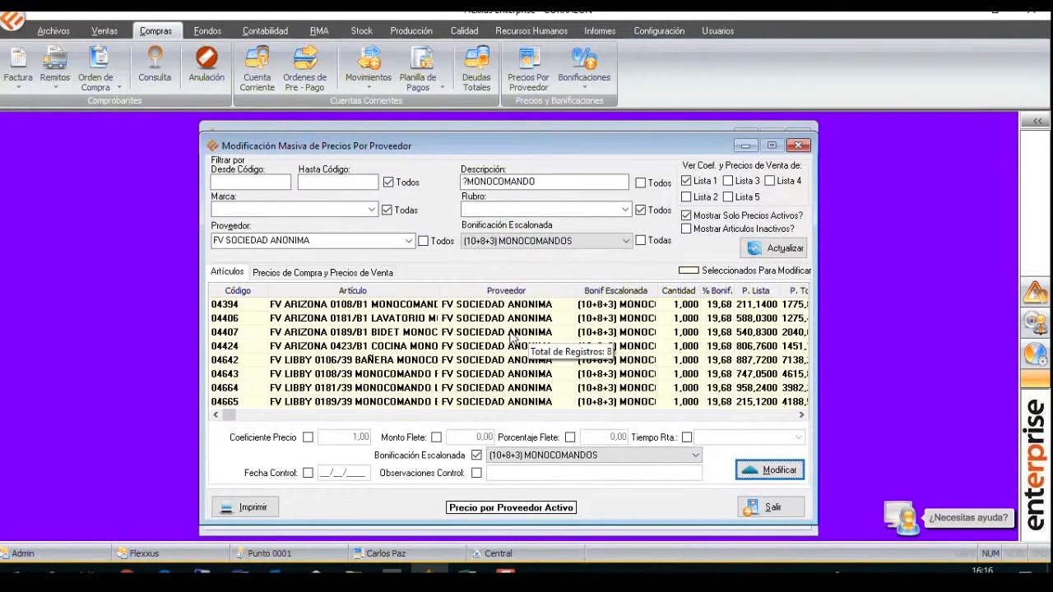
Open the articles file and list the articles of the brand FV.
click(53, 31)
click(19, 67)
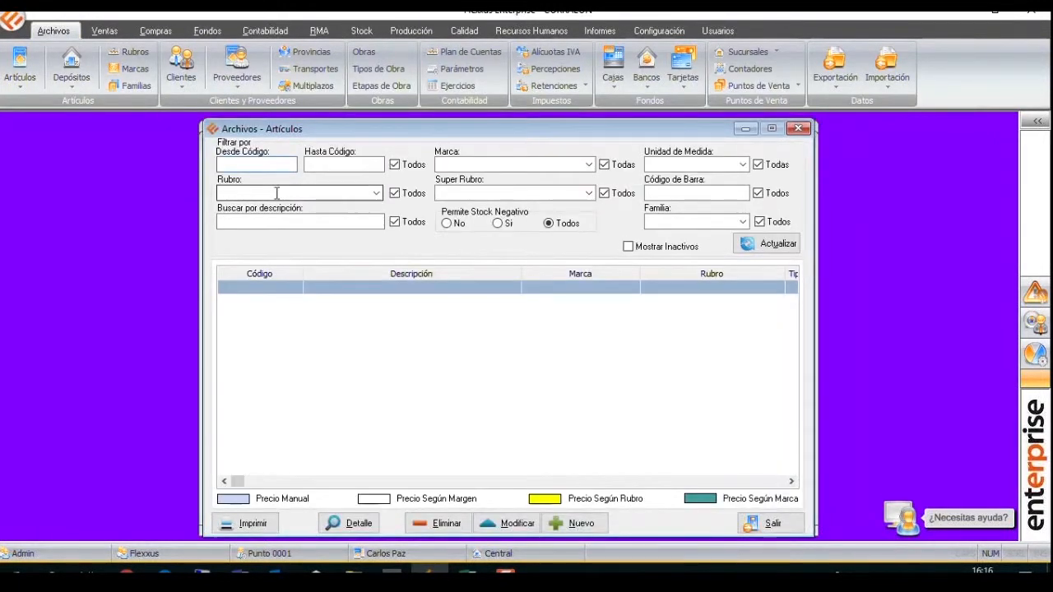
click(462, 165)
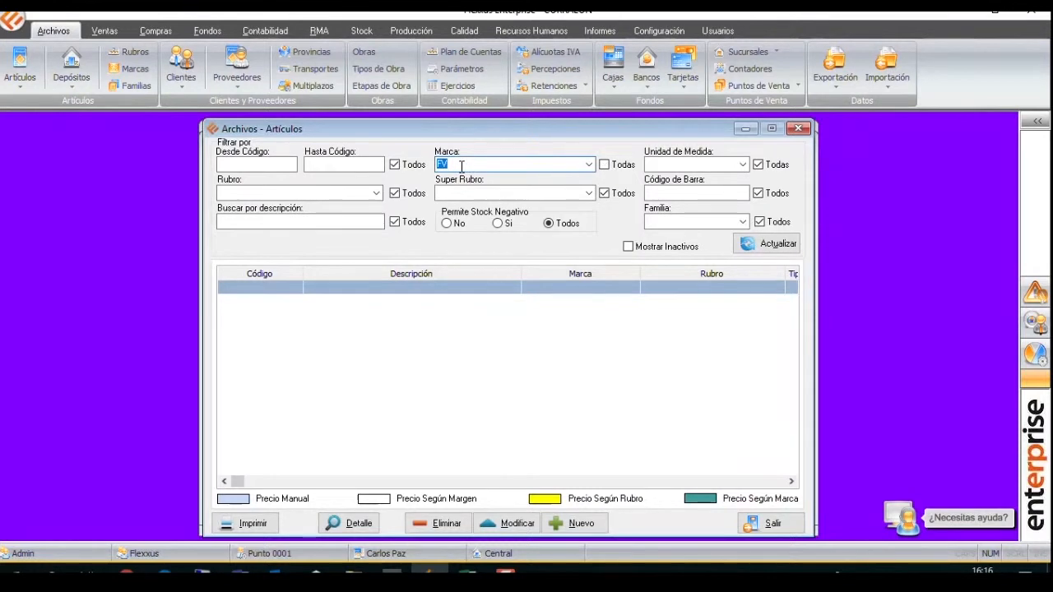
click(769, 245)
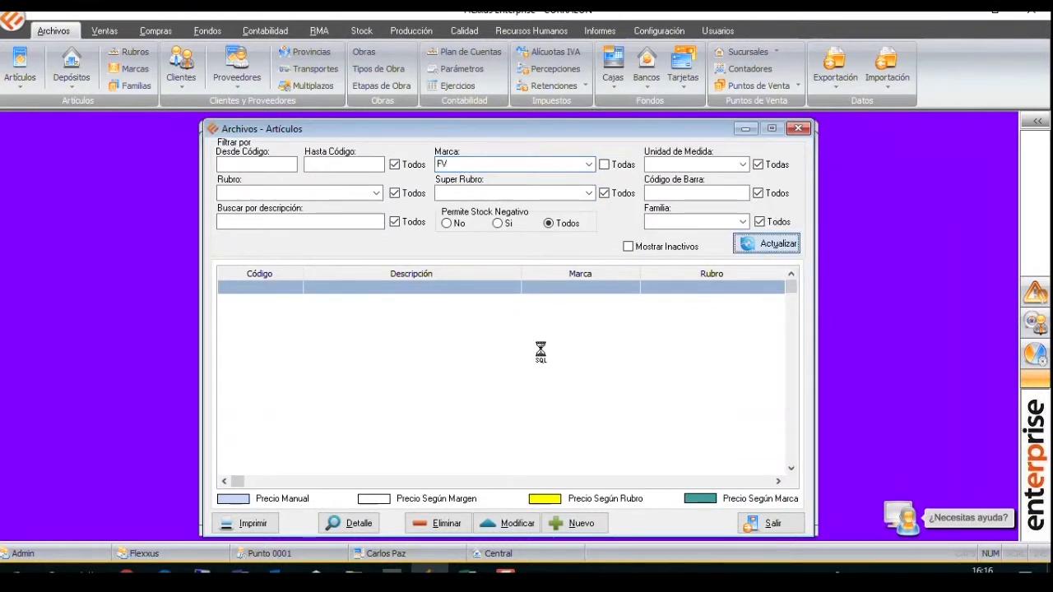
Open article 00560 for modification, examine its cost price in the price data, and close the article and the articles file.
click(427, 372)
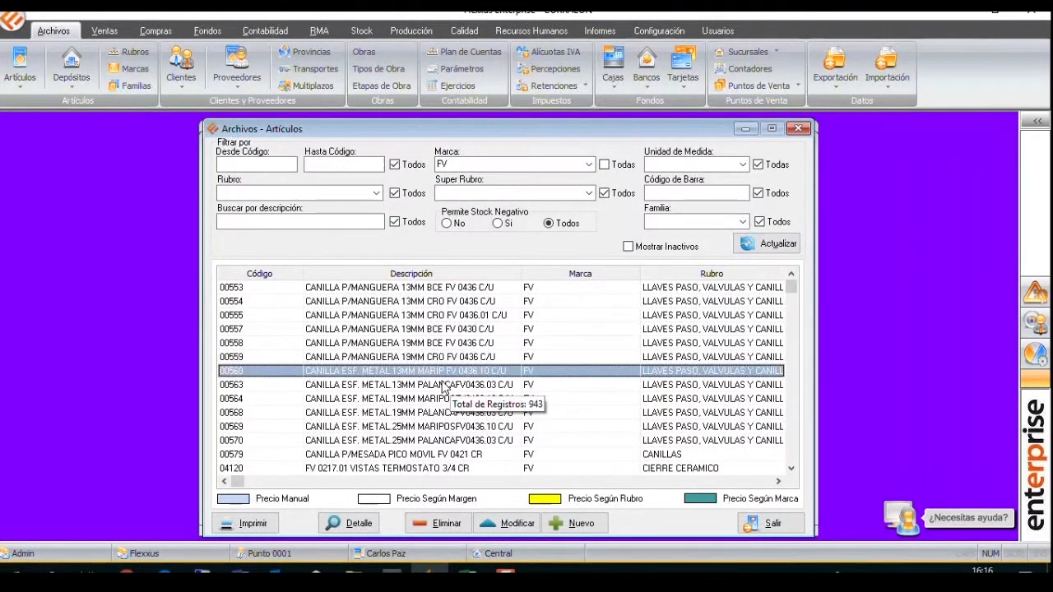
click(508, 523)
click(287, 154)
drag(357, 179, 401, 187)
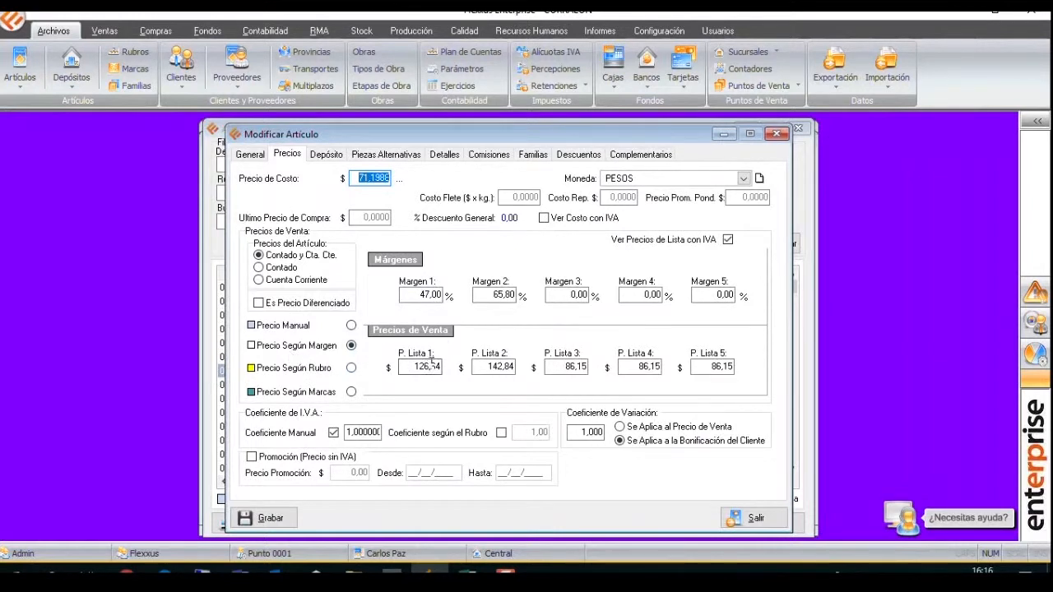
click(776, 133)
click(798, 129)
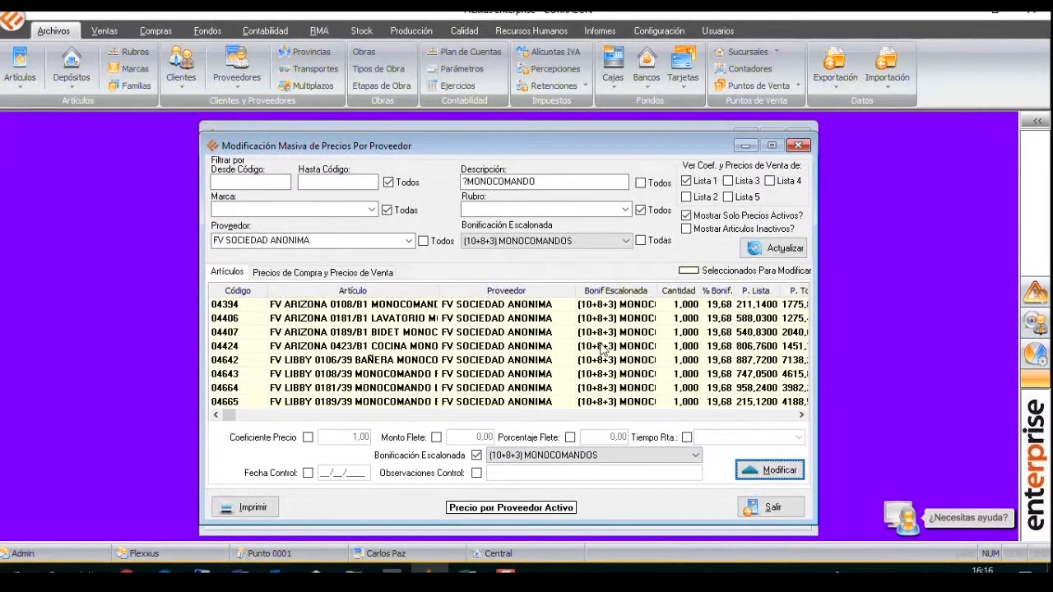
Remove the stepped discount filter, refresh the article list and widen the Bonif Escalonada column.
click(641, 241)
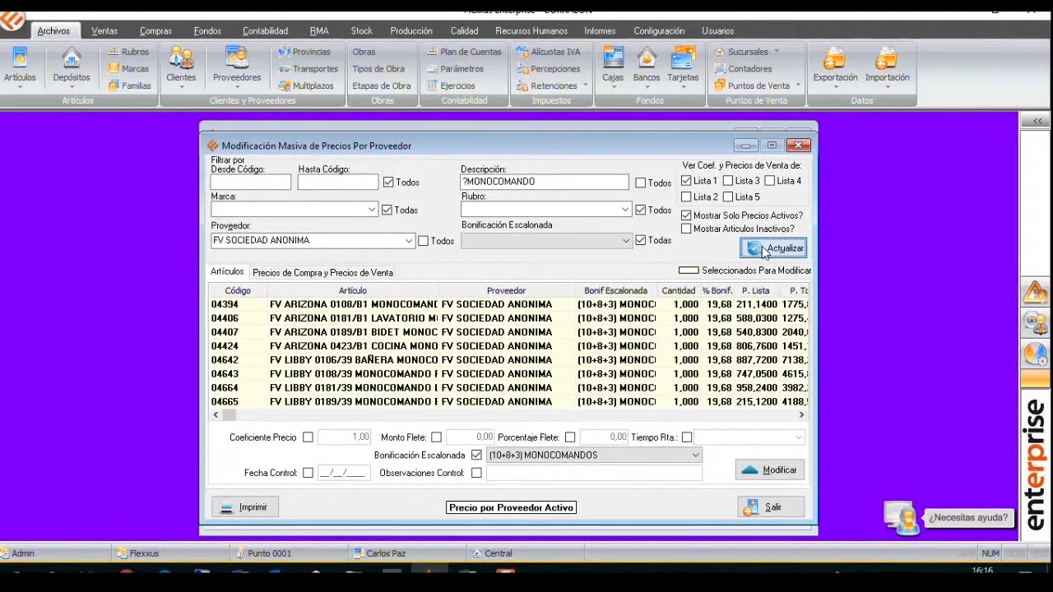
click(764, 250)
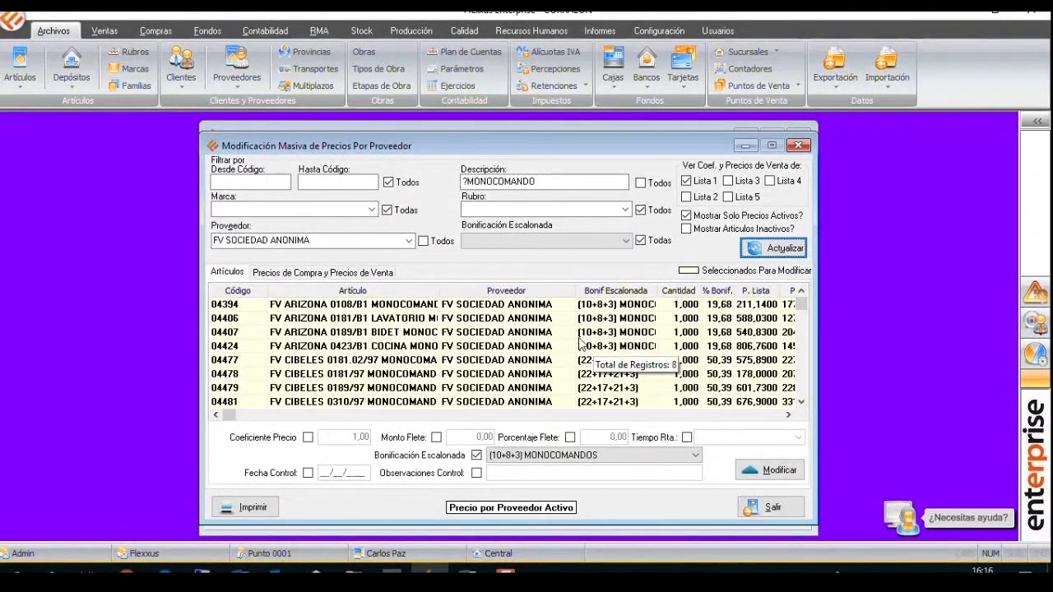
drag(658, 290, 702, 285)
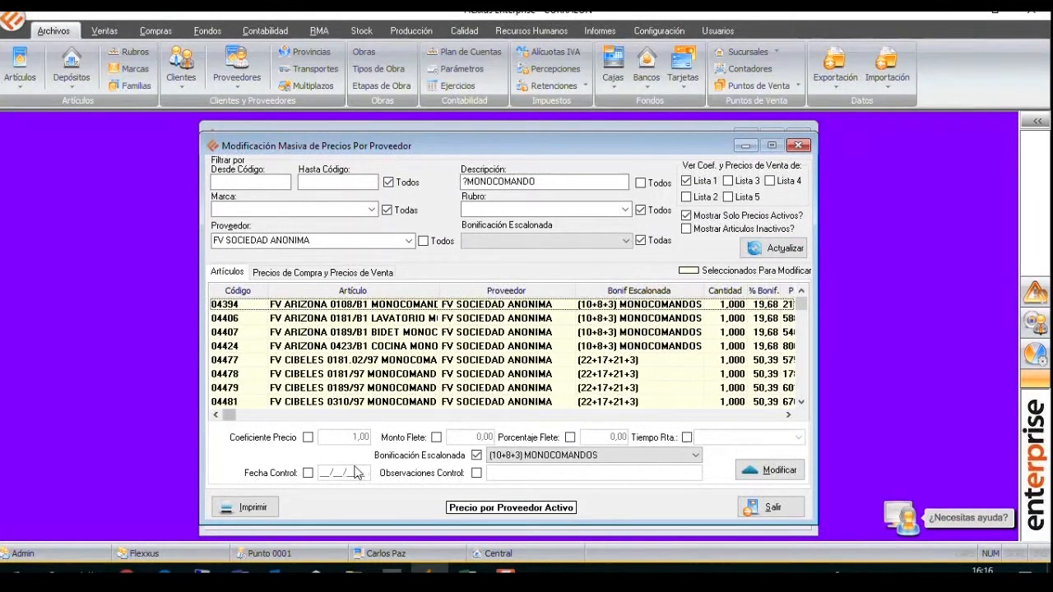
Apply a price coefficient of 1,1 with the (10+8+3) MONOCOMANDOS discount to all listed articles and update their costs and sale prices.
click(307, 439)
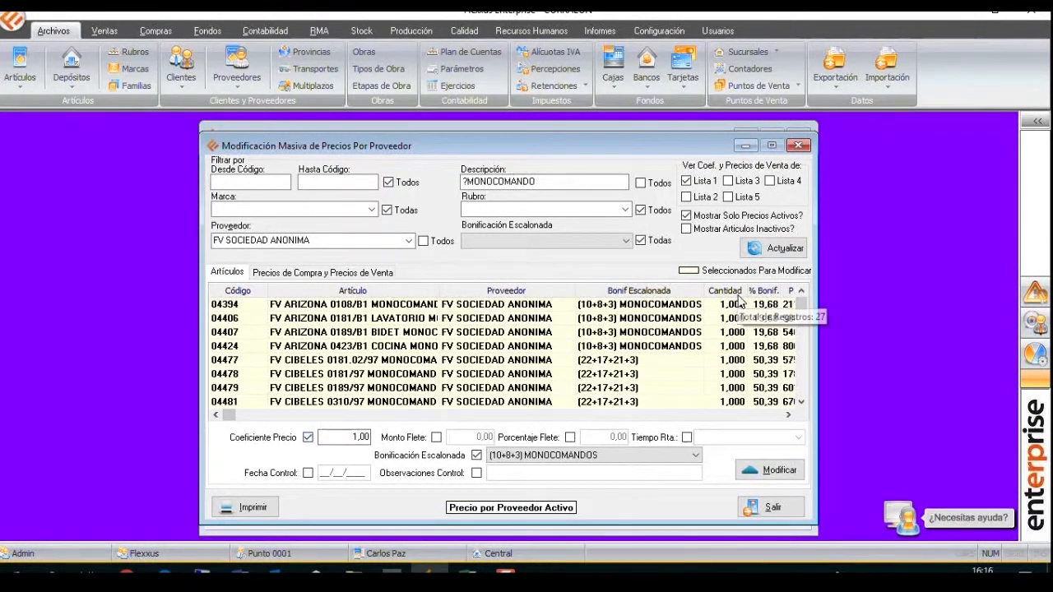
double_click(366, 436)
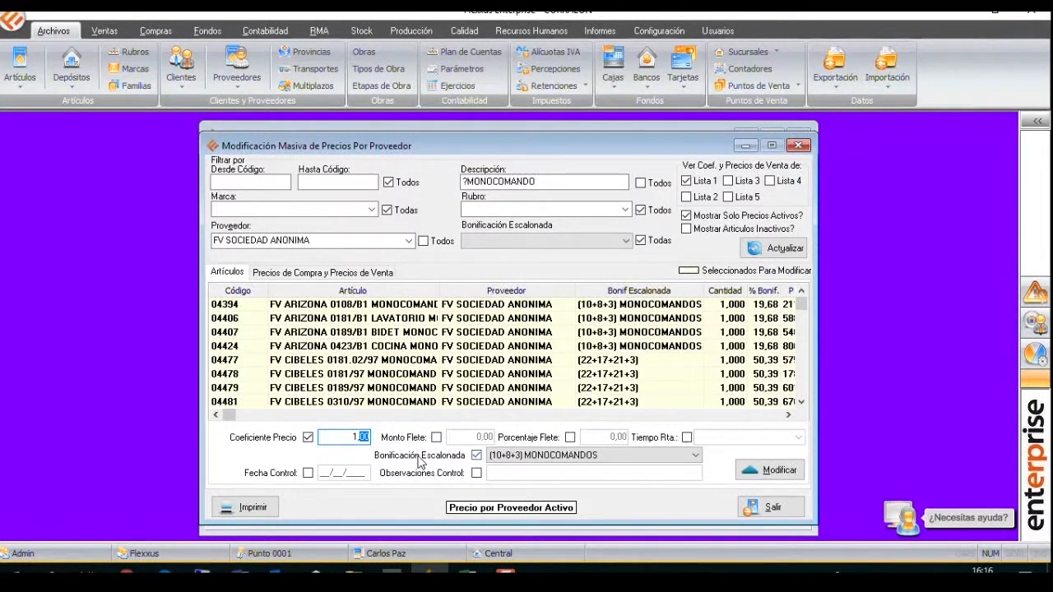
text(1)
right_click(694, 346)
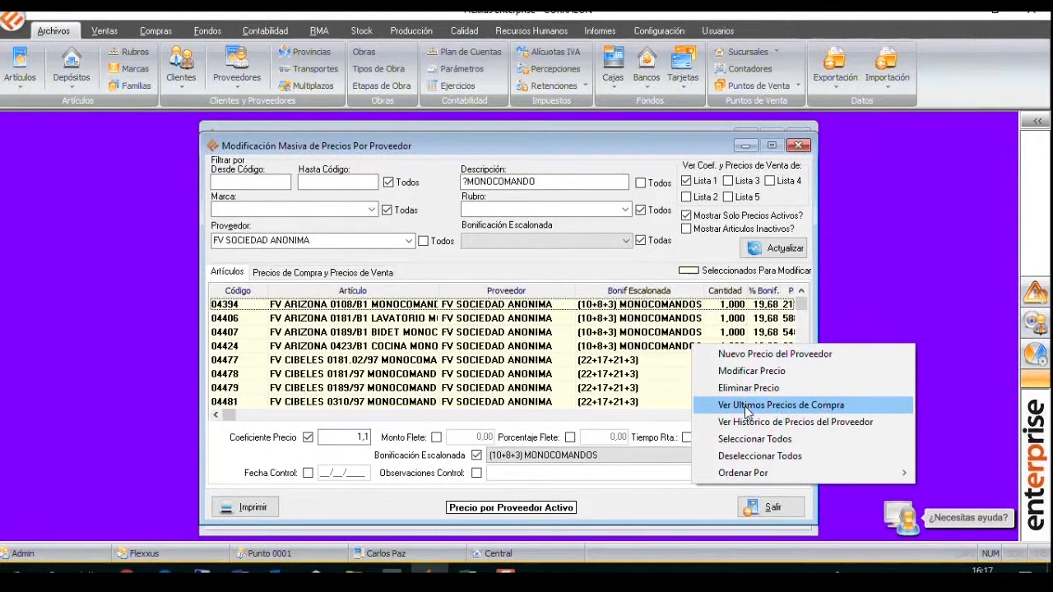
click(749, 438)
click(765, 477)
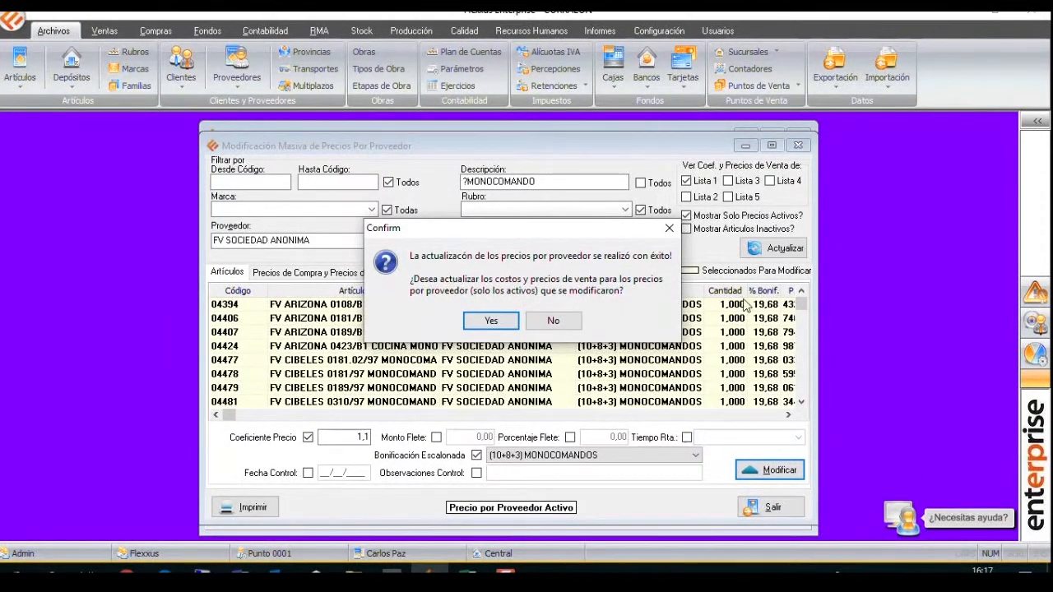
click(494, 327)
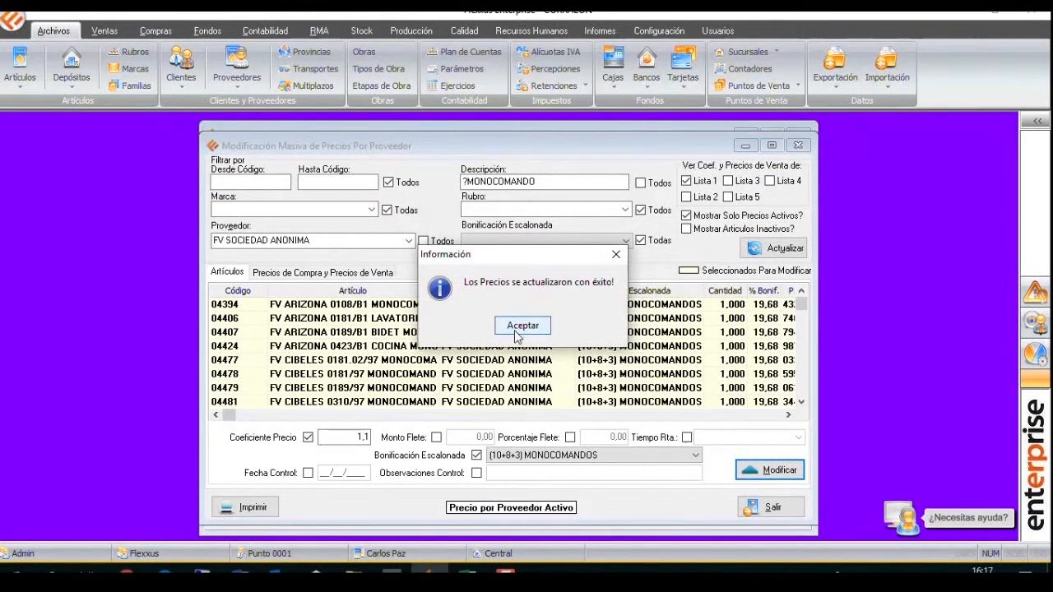
click(518, 329)
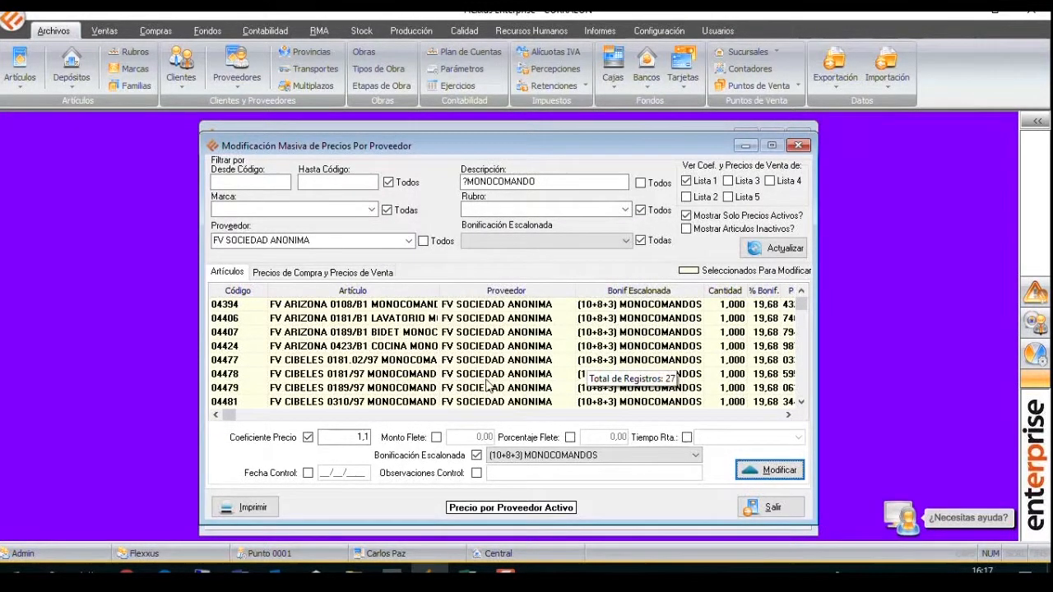
Enable the freight amount, freight percentage and response time changes, choosing B - ENTRE 8 Y 20 DIAS as response time.
click(436, 437)
click(570, 438)
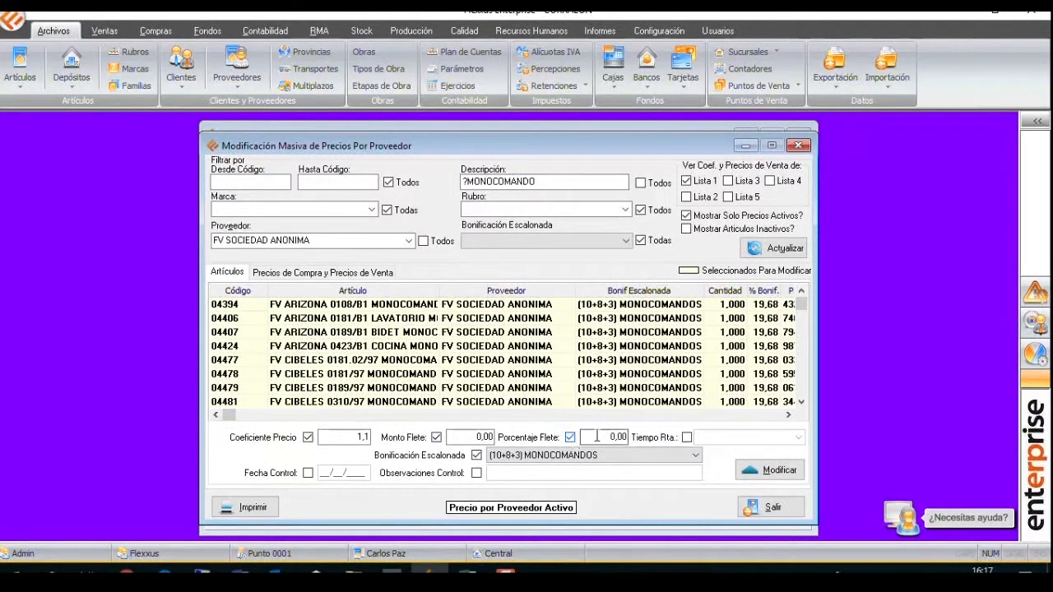
click(687, 437)
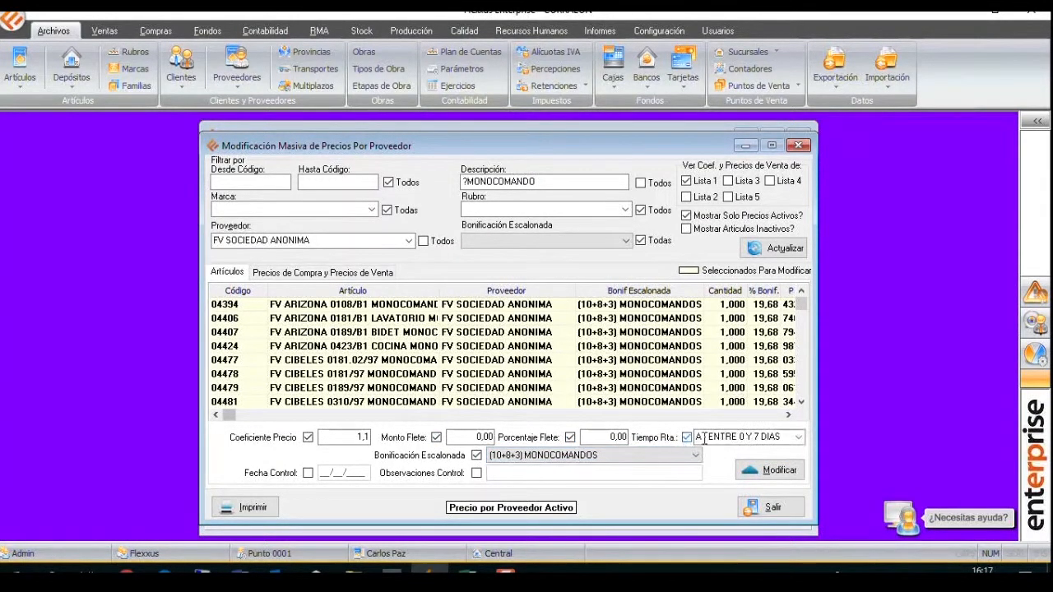
click(797, 437)
click(781, 461)
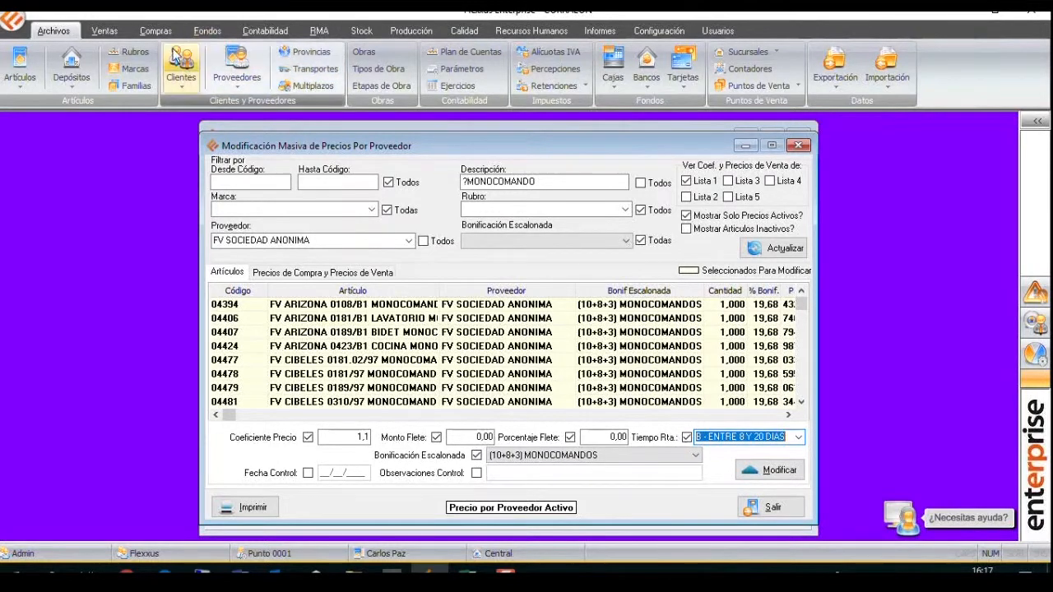
Examine the day ranges in the purchasing response times list, close it, and leave the bulk price modification without applying the pending values.
click(157, 31)
click(586, 87)
click(596, 102)
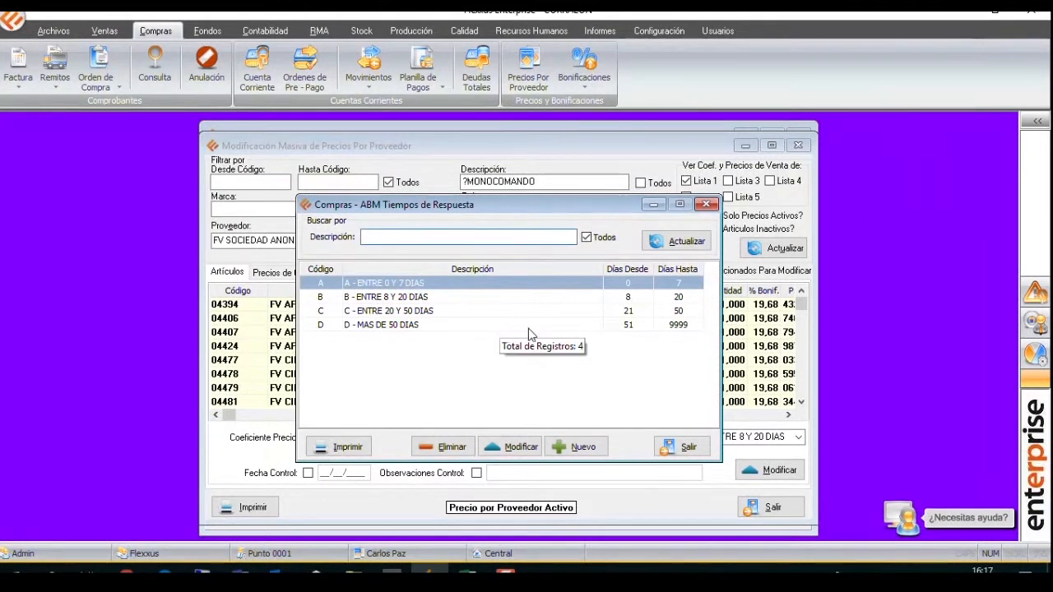
click(706, 204)
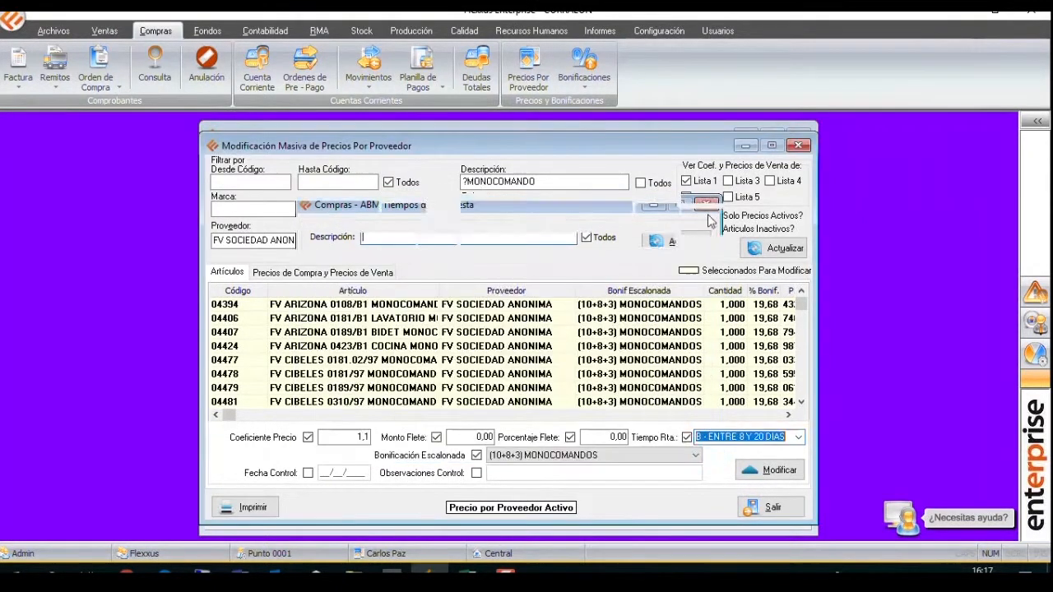
click(765, 332)
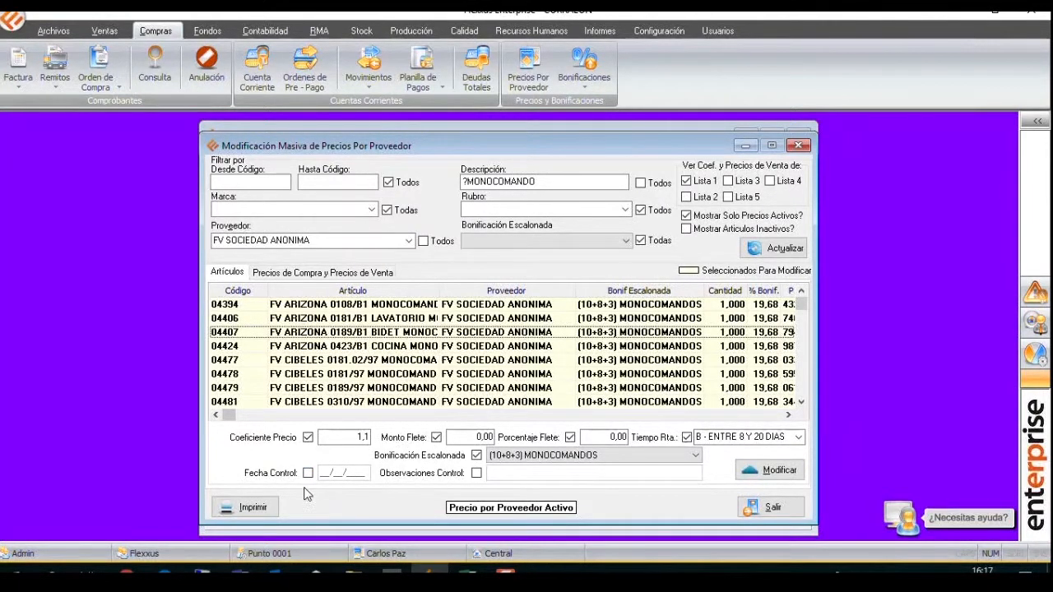
click(796, 146)
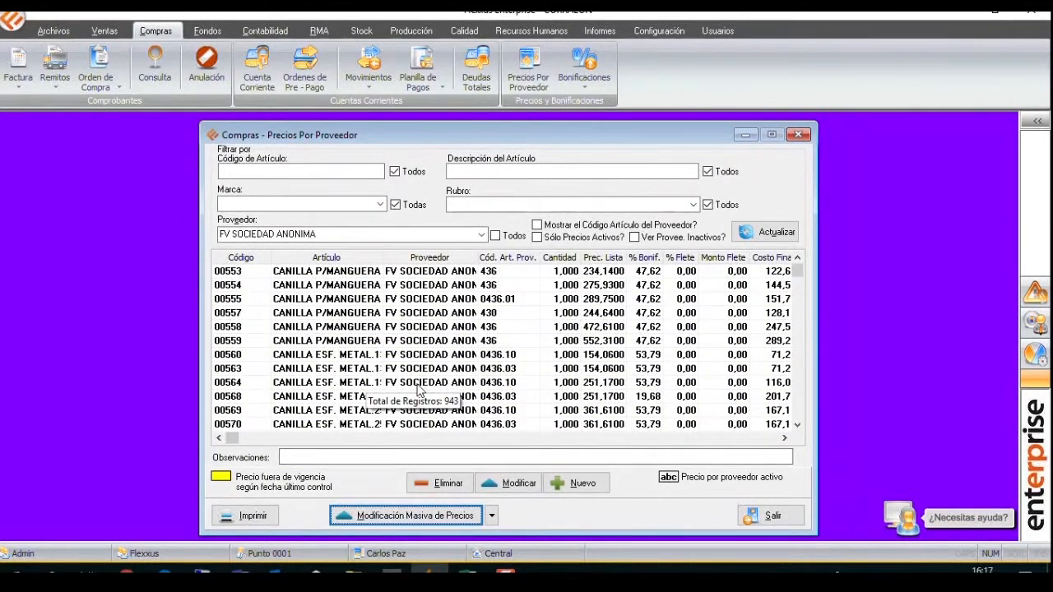
Open the suppliers file and list the suppliers whose Razón Social begins with F.
click(54, 30)
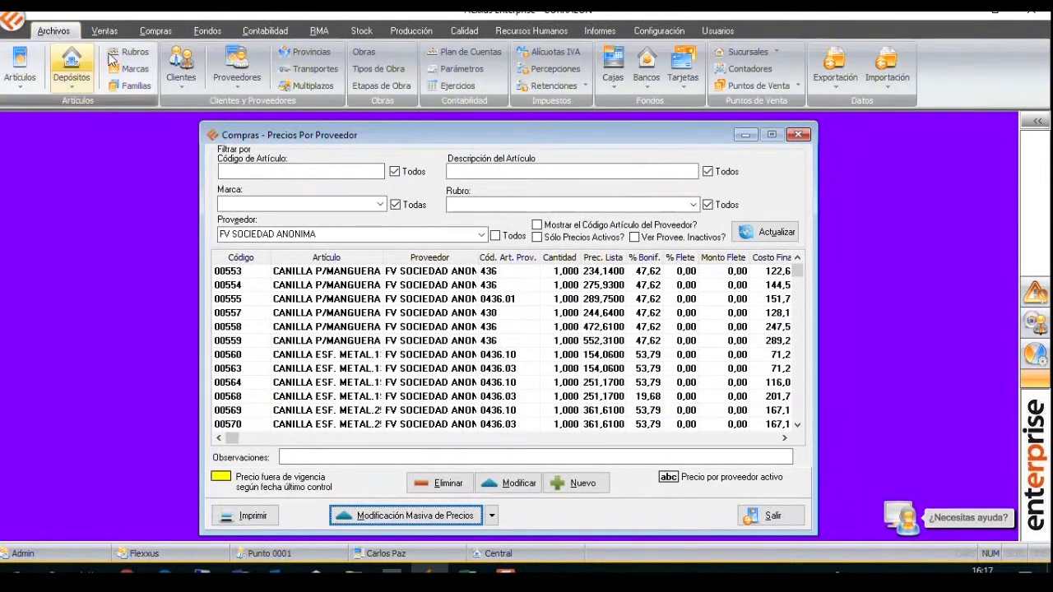
click(237, 64)
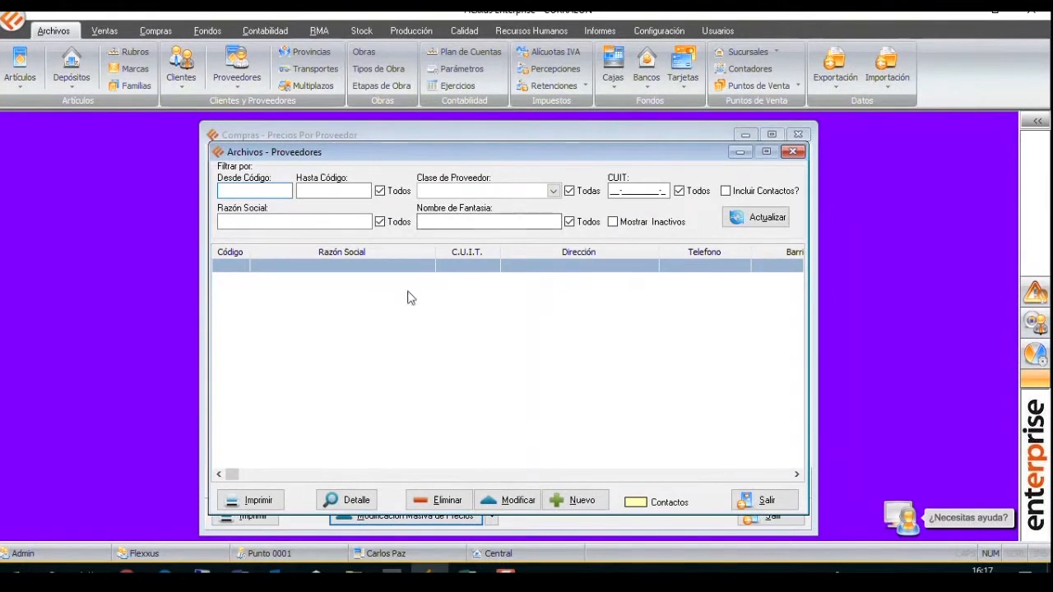
click(305, 222)
text(F.V)
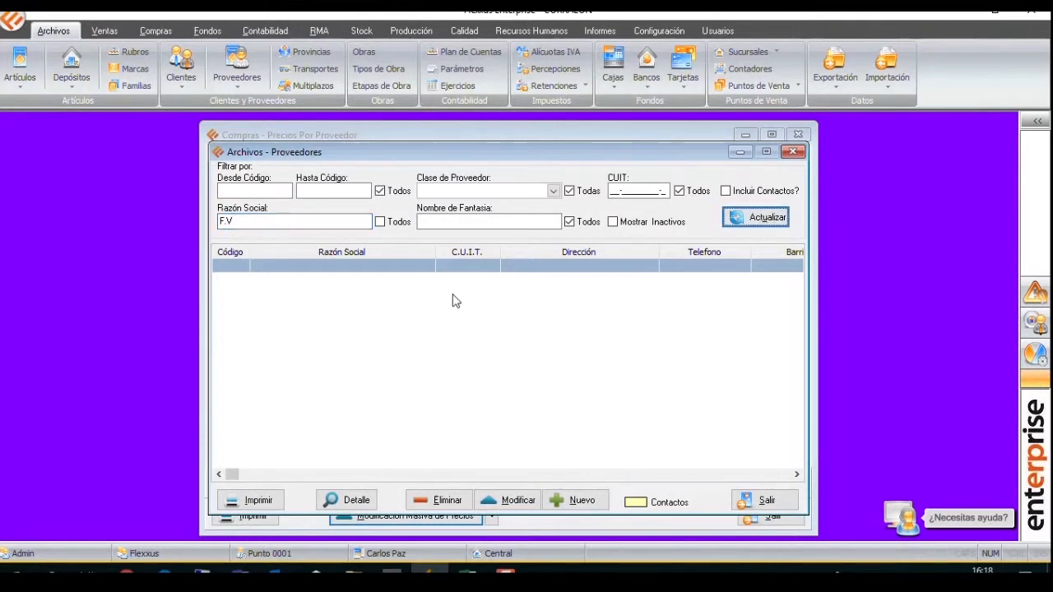
drag(242, 227, 227, 231)
key(BackSpace)
click(755, 217)
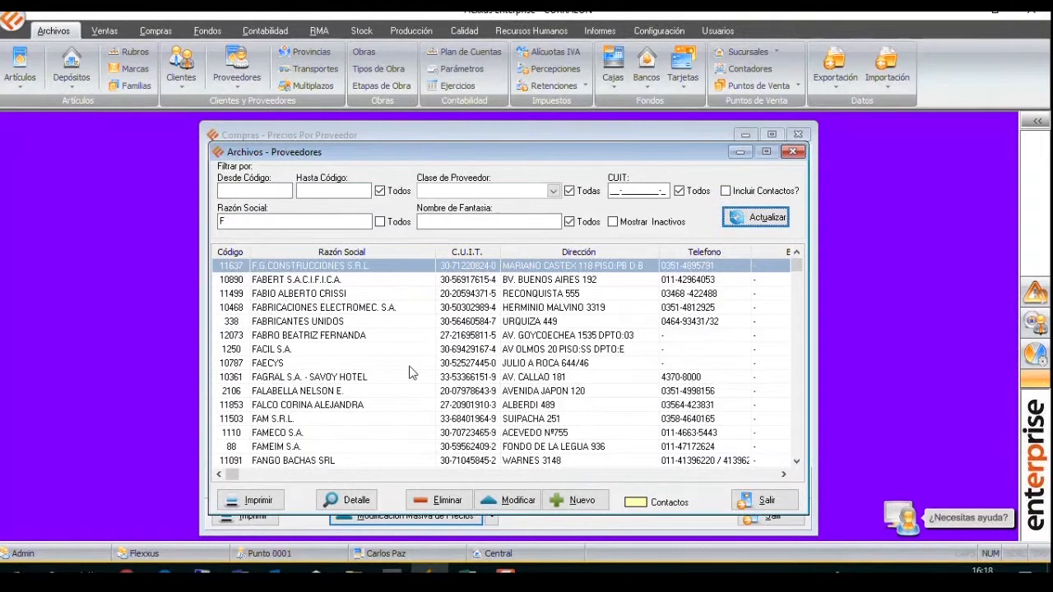
Find FV SOCIEDAD ANONIMA in the supplier list and open its detail.
click(319, 378)
scroll(359, 428, down, 10)
scroll(367, 428, down, 15)
scroll(368, 429, down, 15)
scroll(372, 436, down, 20)
scroll(372, 436, down, 10)
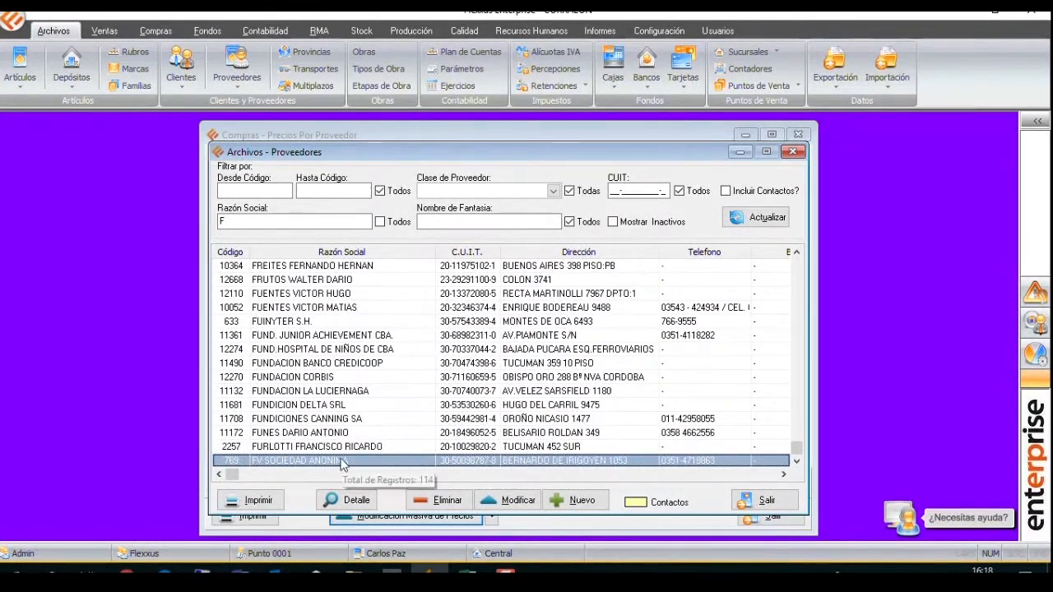
click(347, 499)
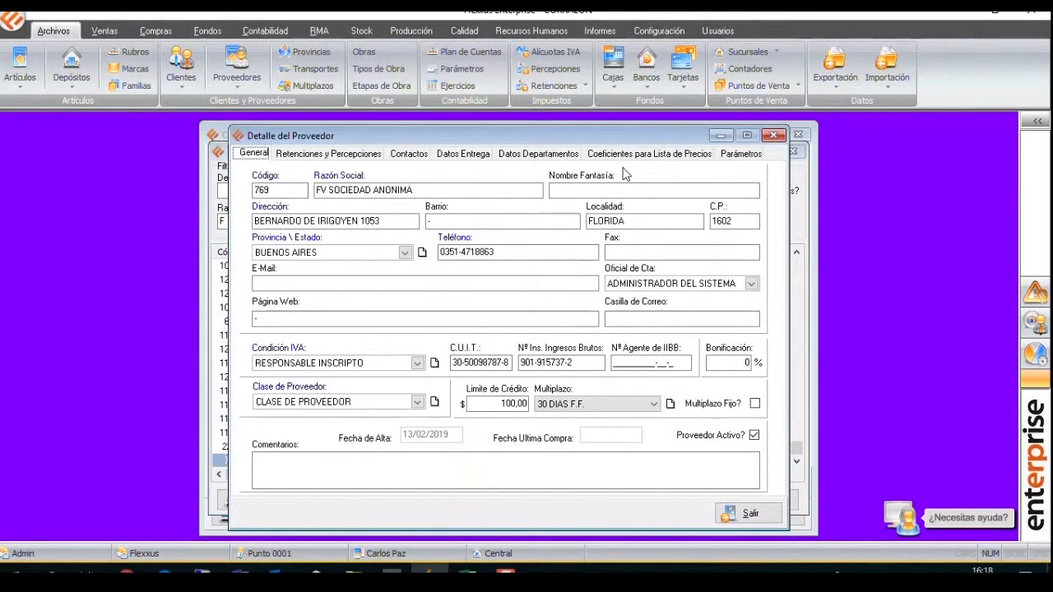
click(721, 158)
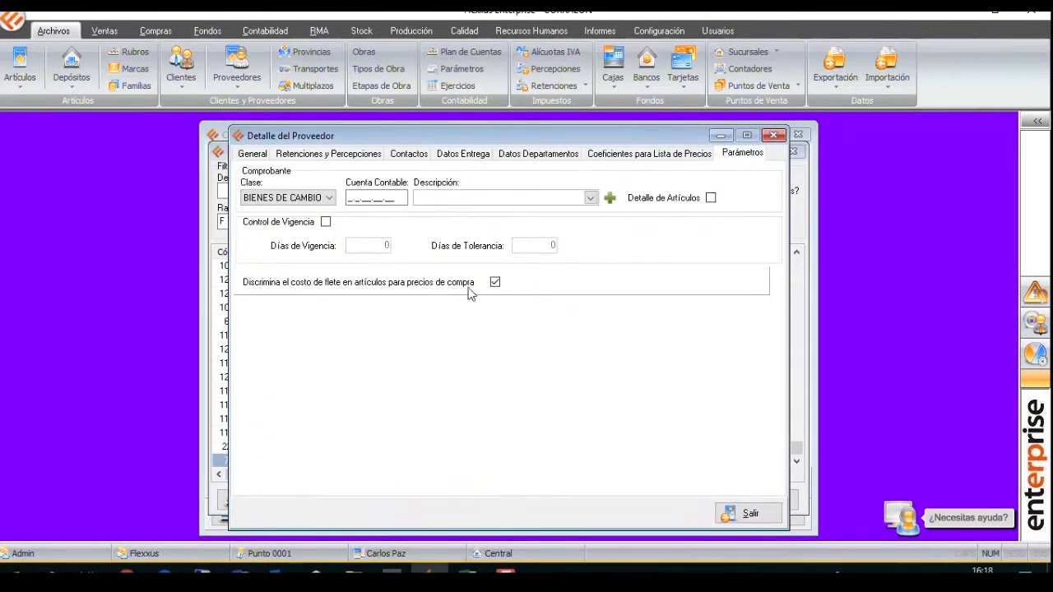
click(326, 223)
click(383, 245)
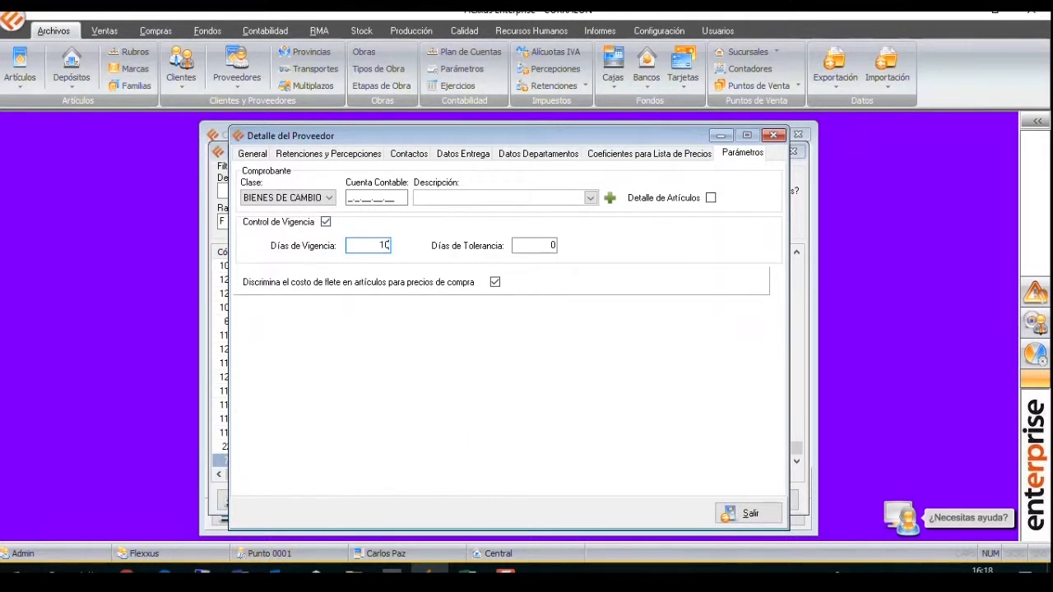
text(10)
key(Tab)
click(767, 135)
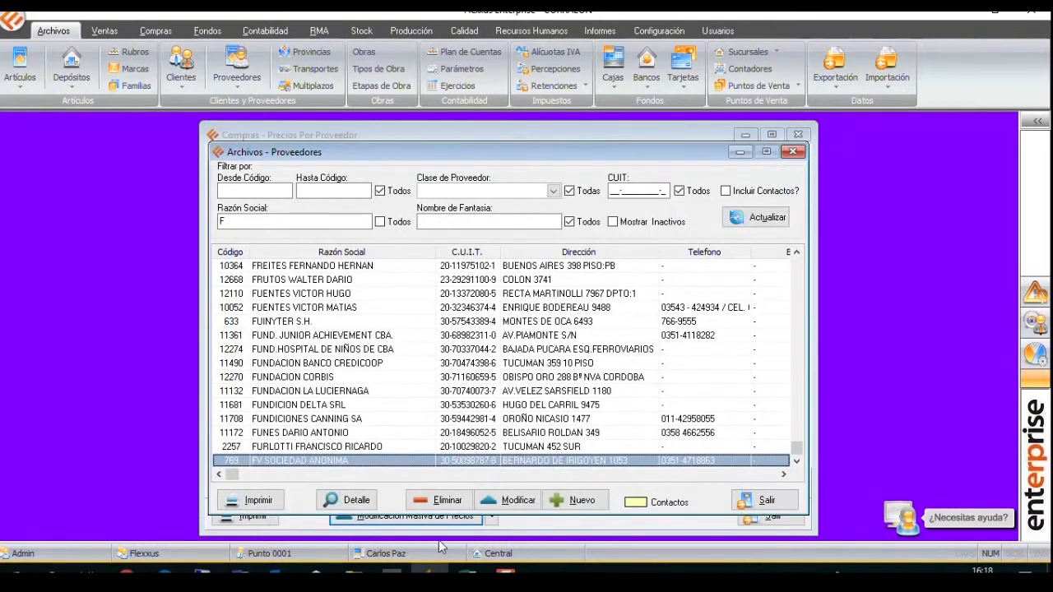
Modify FV SOCIEDAD ANONIMA to enable Control de Vigencia with 10 validity days and 2 tolerance days, save, and close the suppliers file.
click(507, 500)
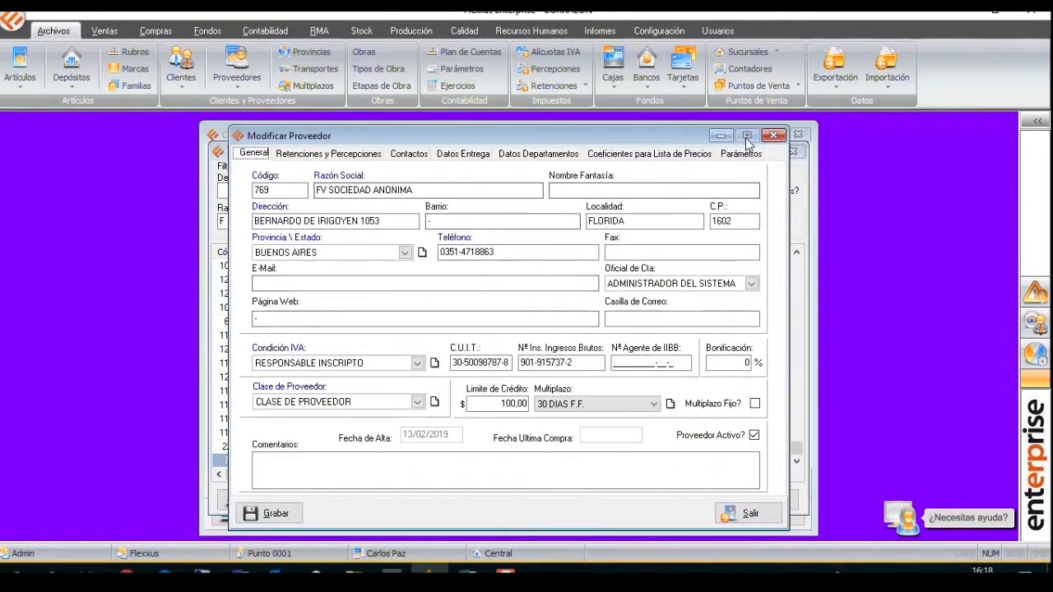
click(743, 152)
click(326, 222)
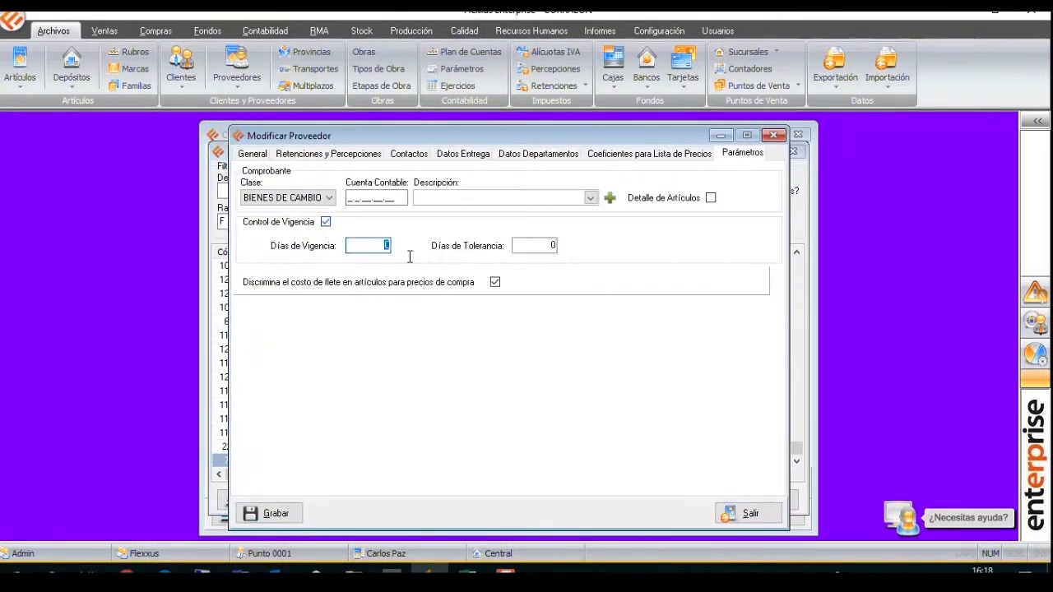
text(10)
key(Tab)
text(2)
click(270, 511)
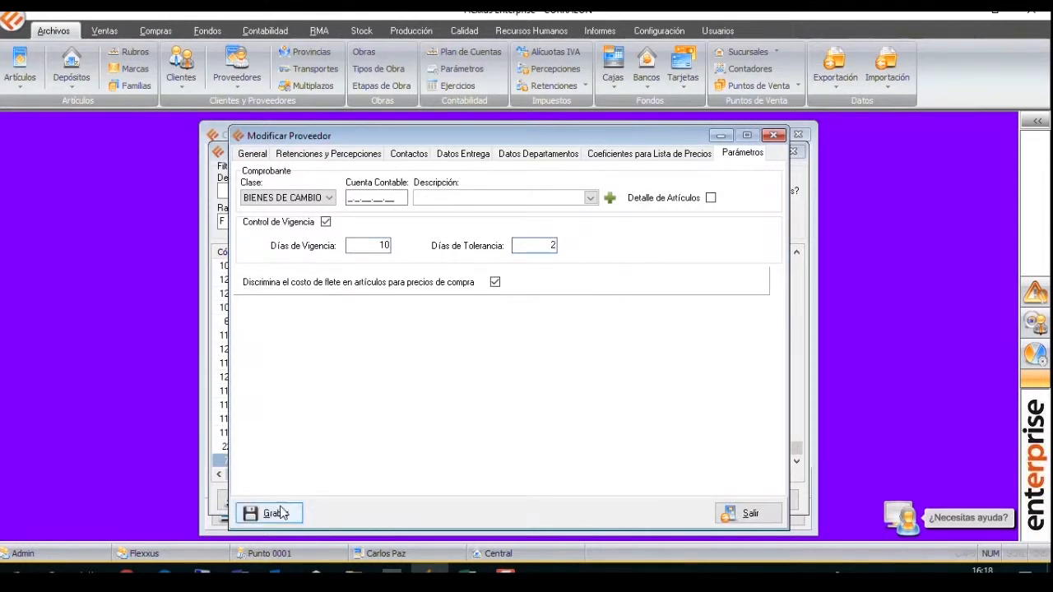
click(736, 500)
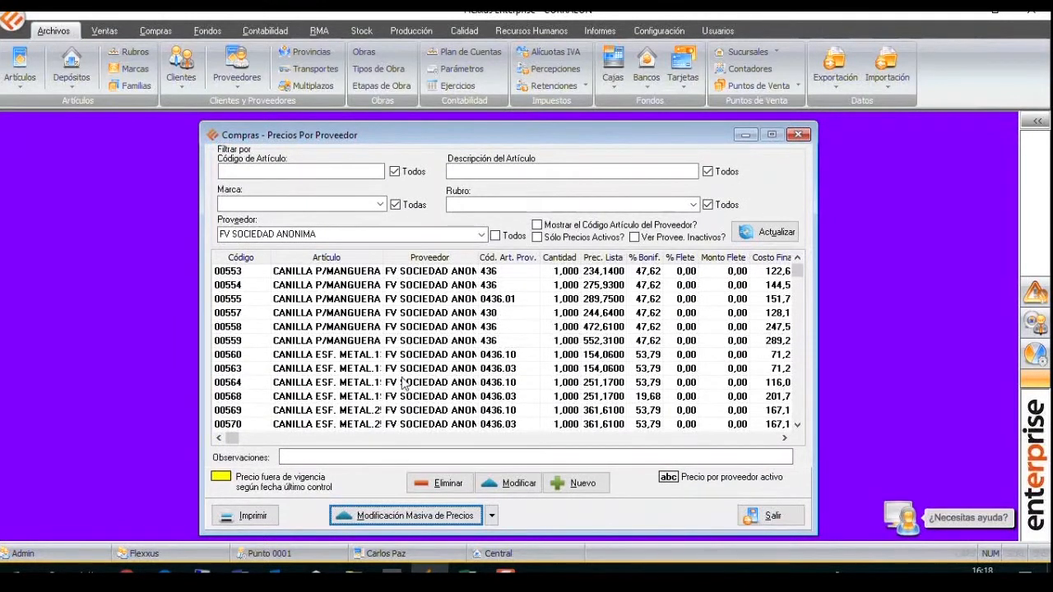
Open the bulk modification of prices by supplier and list the active prices of FV SOCIEDAD ANONIMA.
click(436, 516)
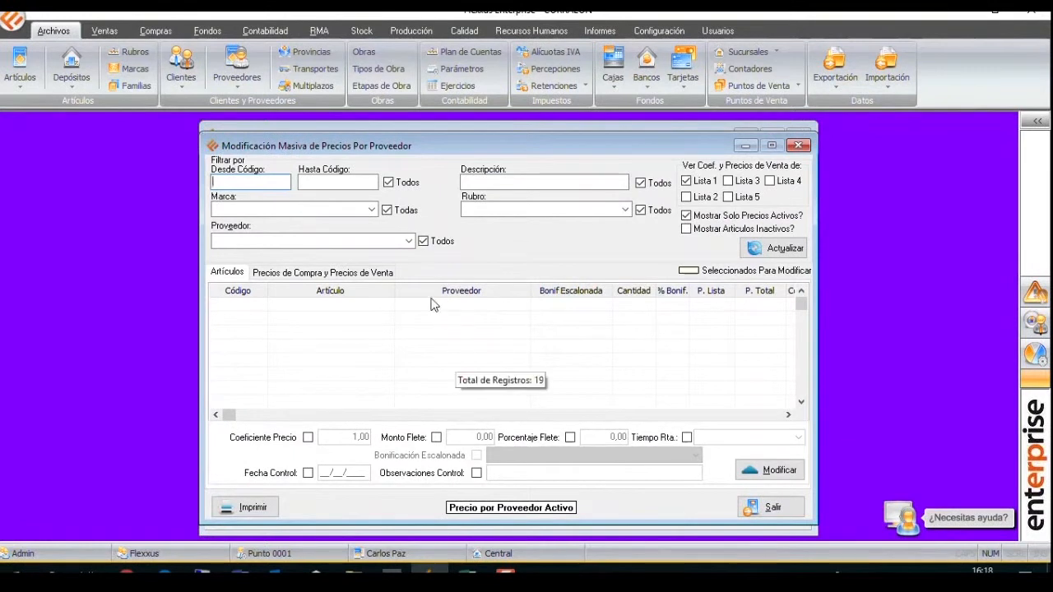
click(410, 245)
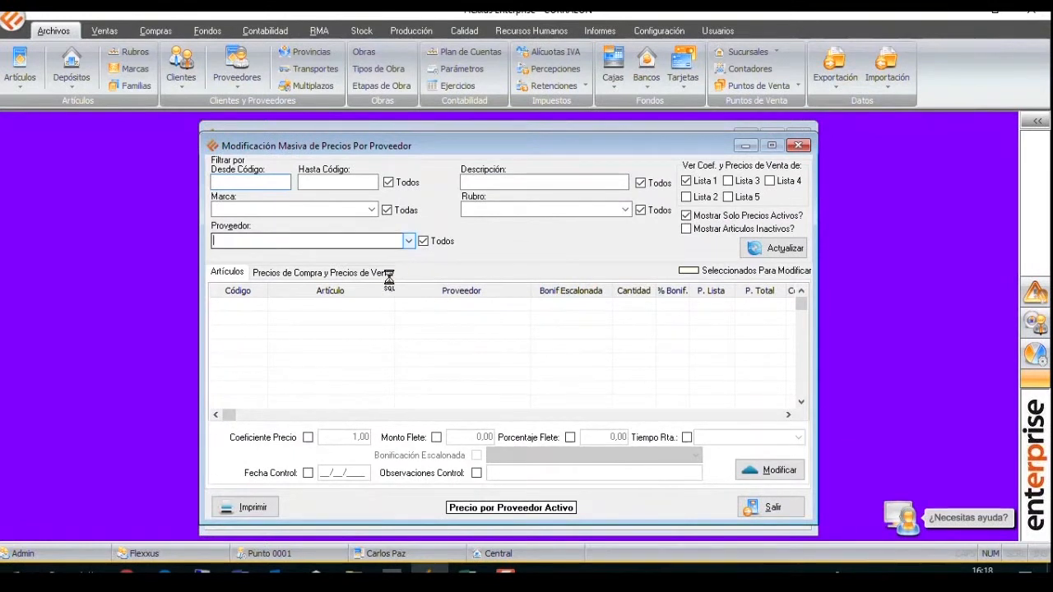
text(fv)
key(Return)
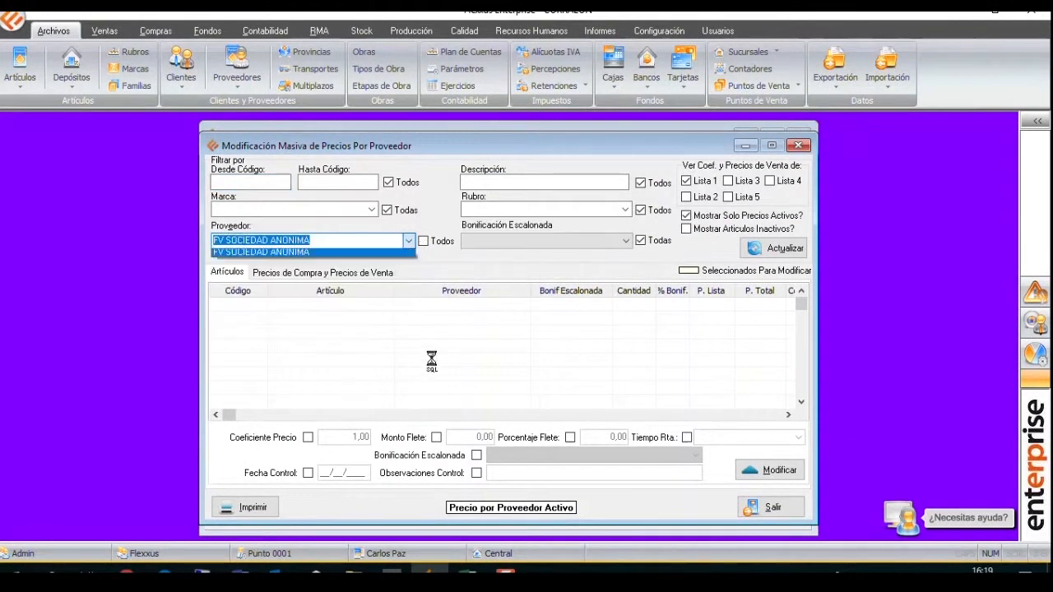
click(748, 245)
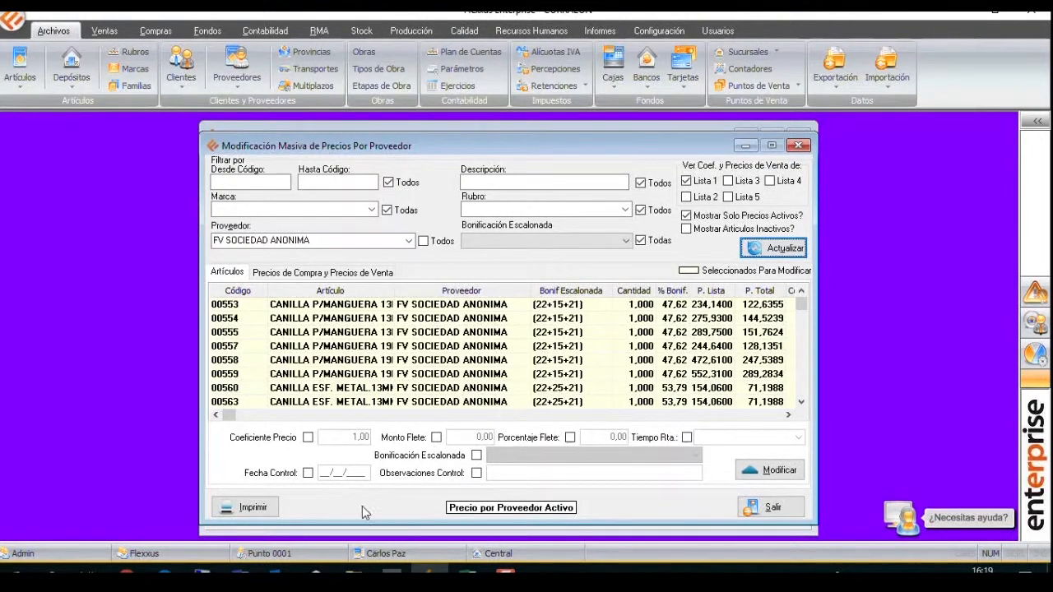
Apply the control date 01/03/2019 to the listed prices, accept updating costs and sale prices, and return to the supplier price list.
click(308, 474)
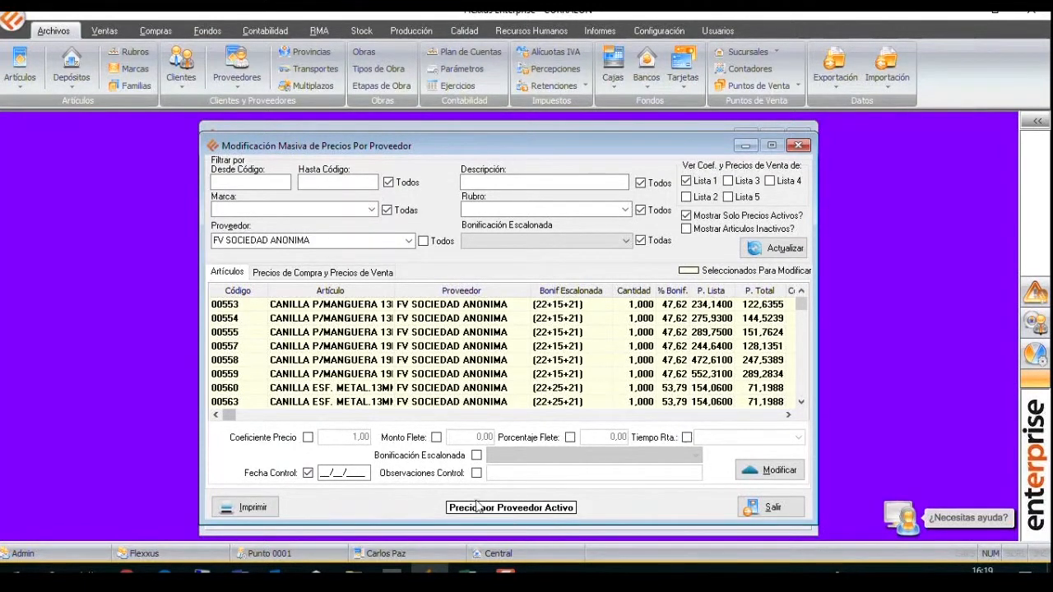
click(322, 477)
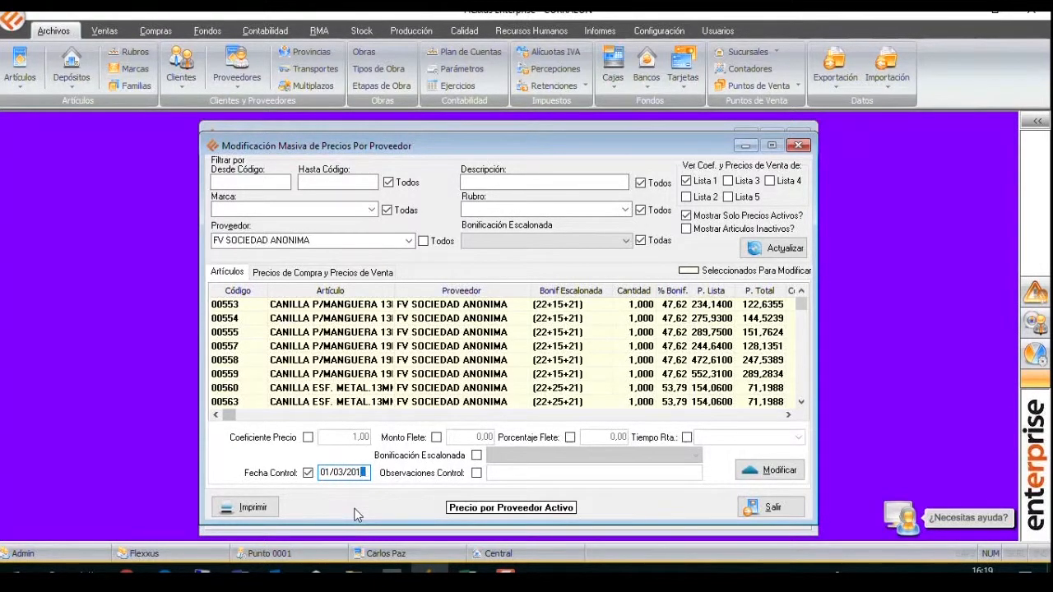
click(476, 473)
click(476, 473)
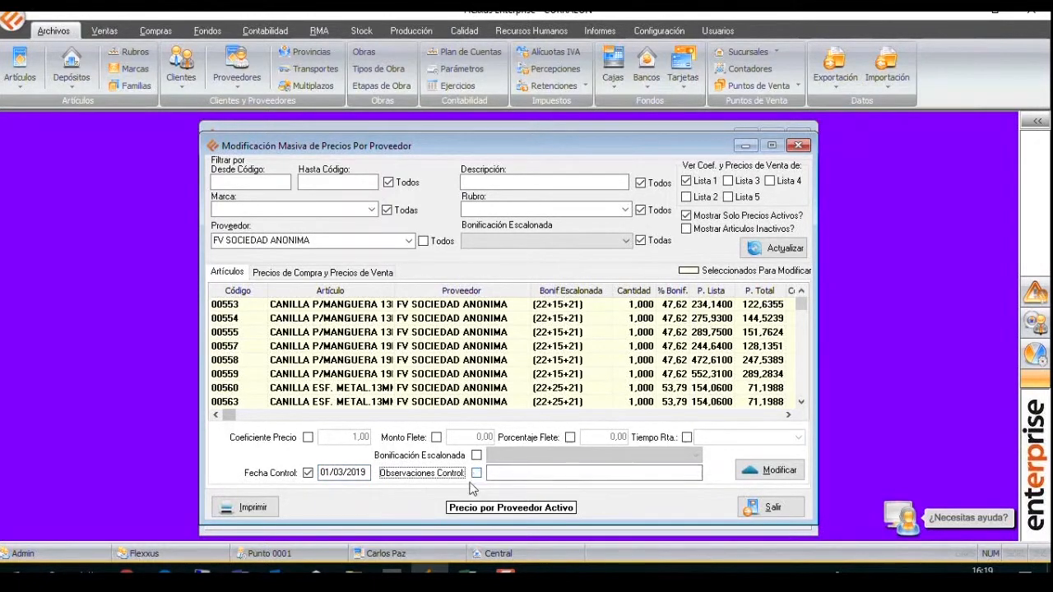
click(768, 469)
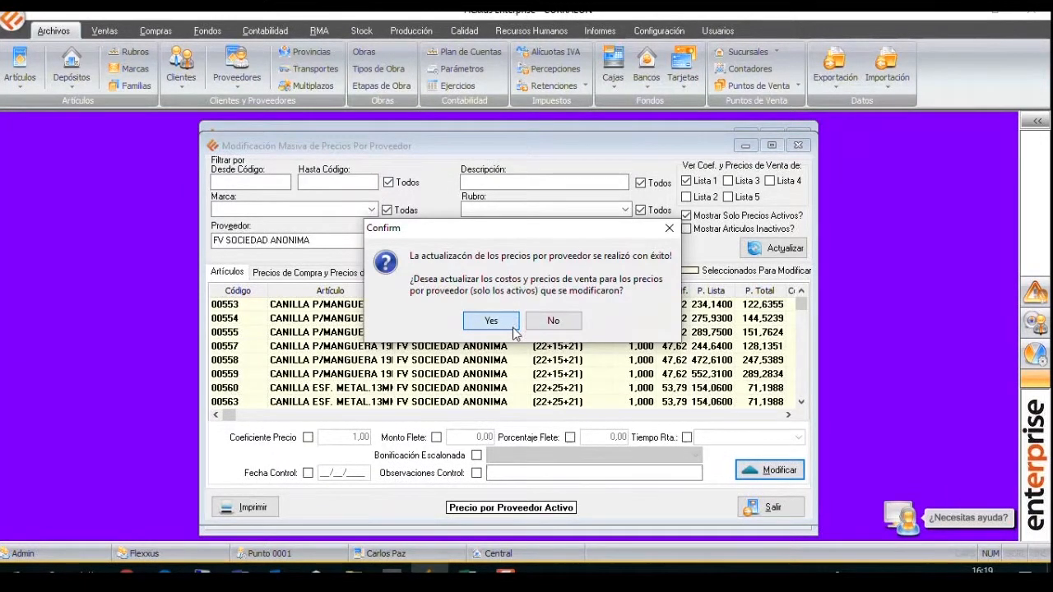
click(513, 325)
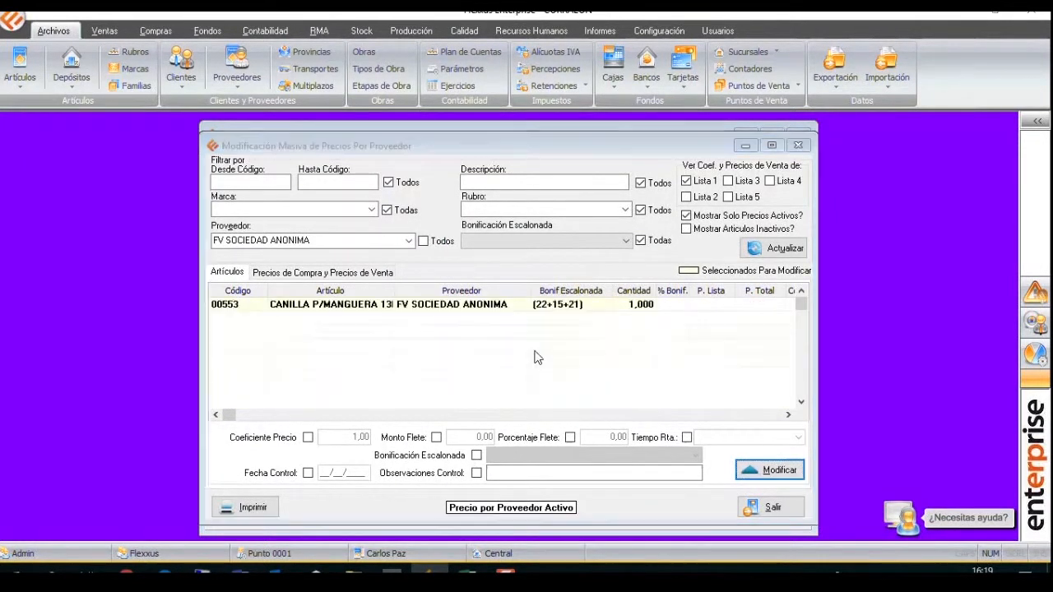
click(525, 329)
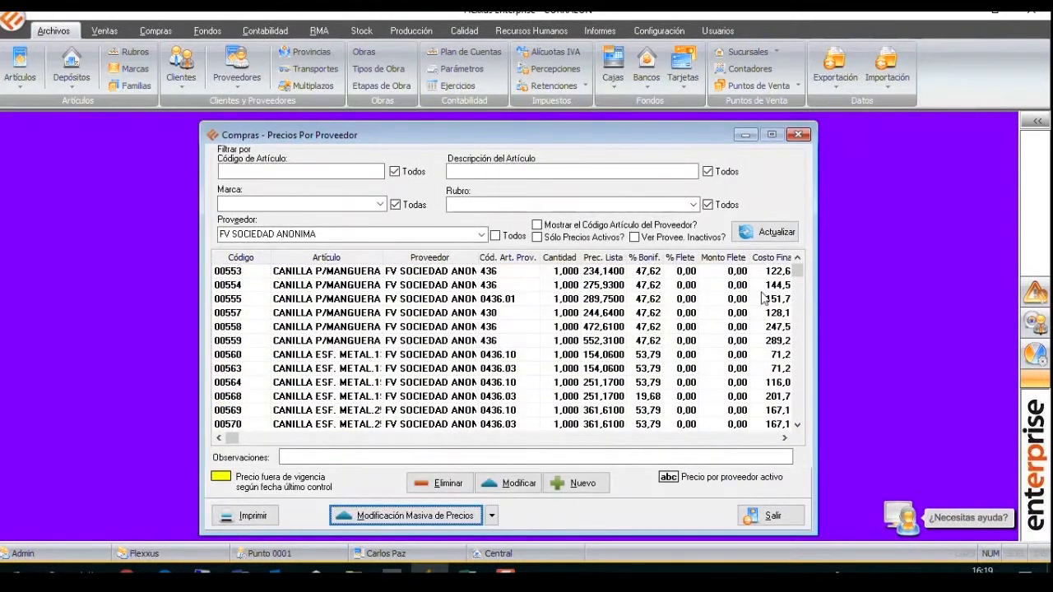
Refresh the FV SOCIEDAD ANONIMA price list, examine the validity highlighting and Vigencia dates, and close the list.
click(765, 231)
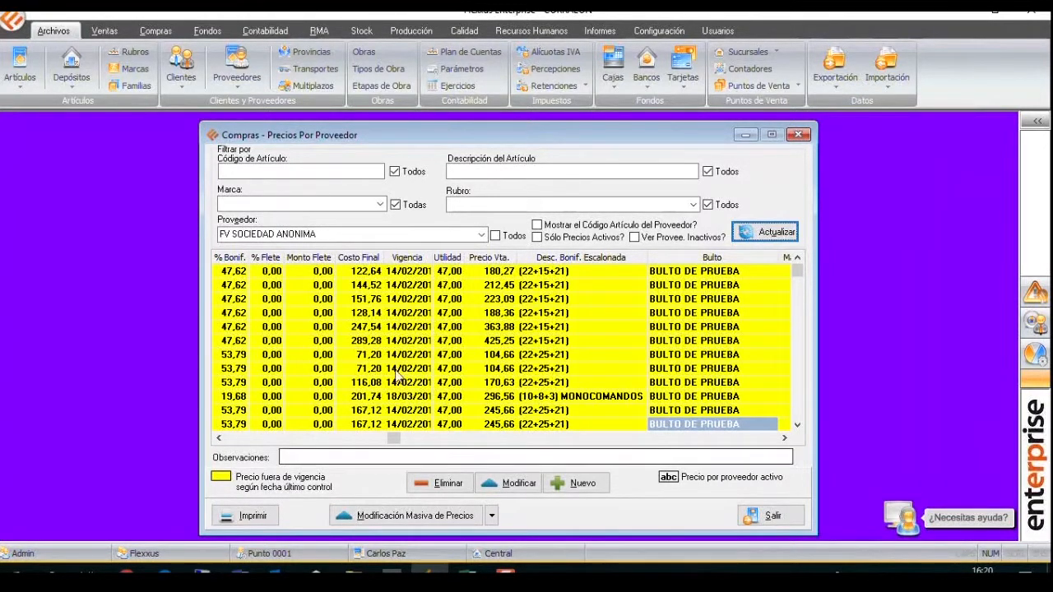
mouse_move(467, 328)
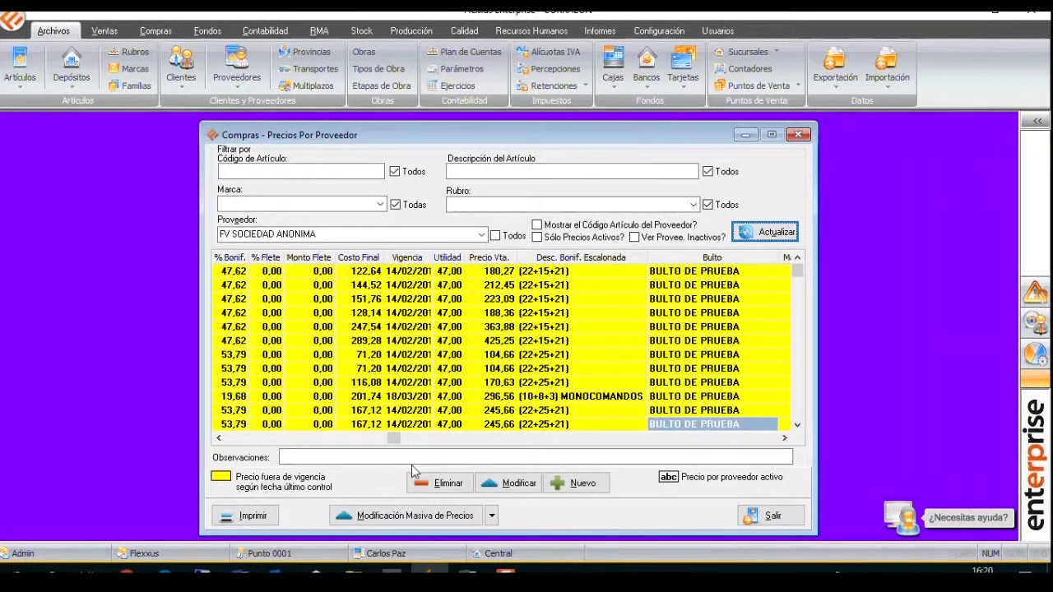
click(411, 516)
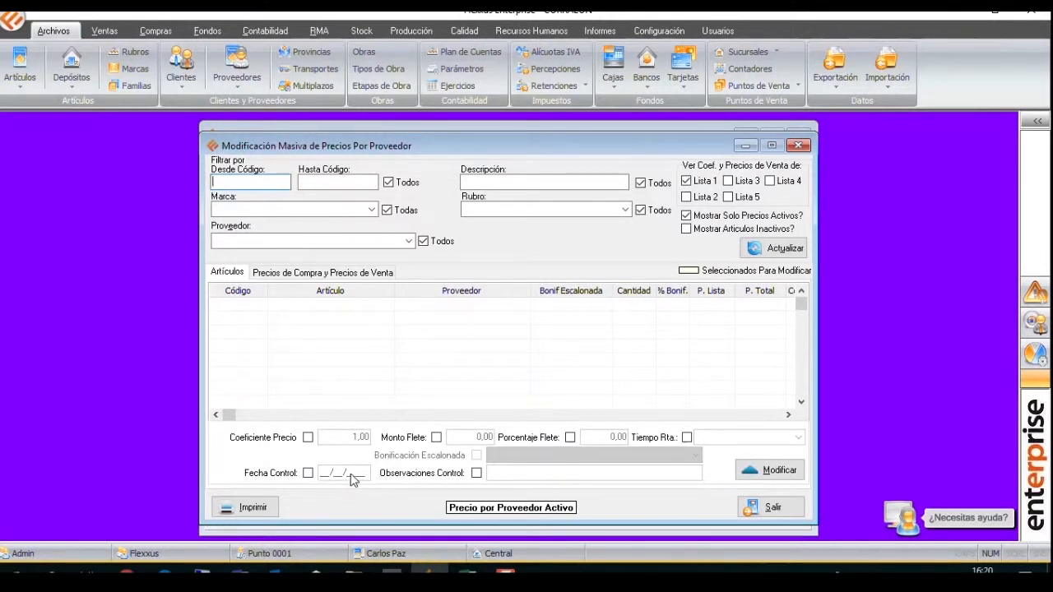
click(797, 146)
click(439, 314)
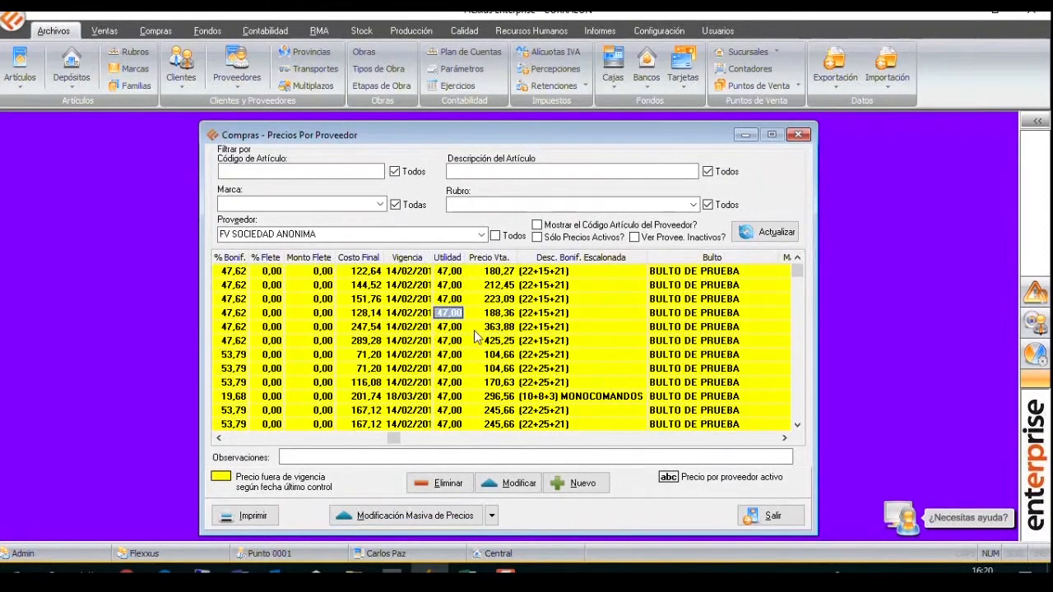
click(234, 438)
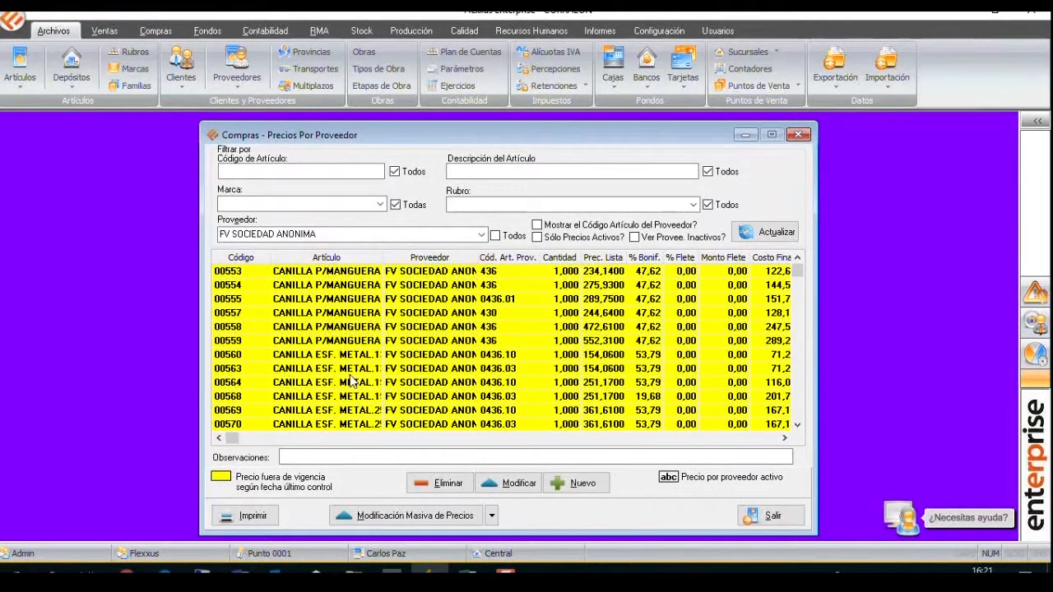
click(798, 134)
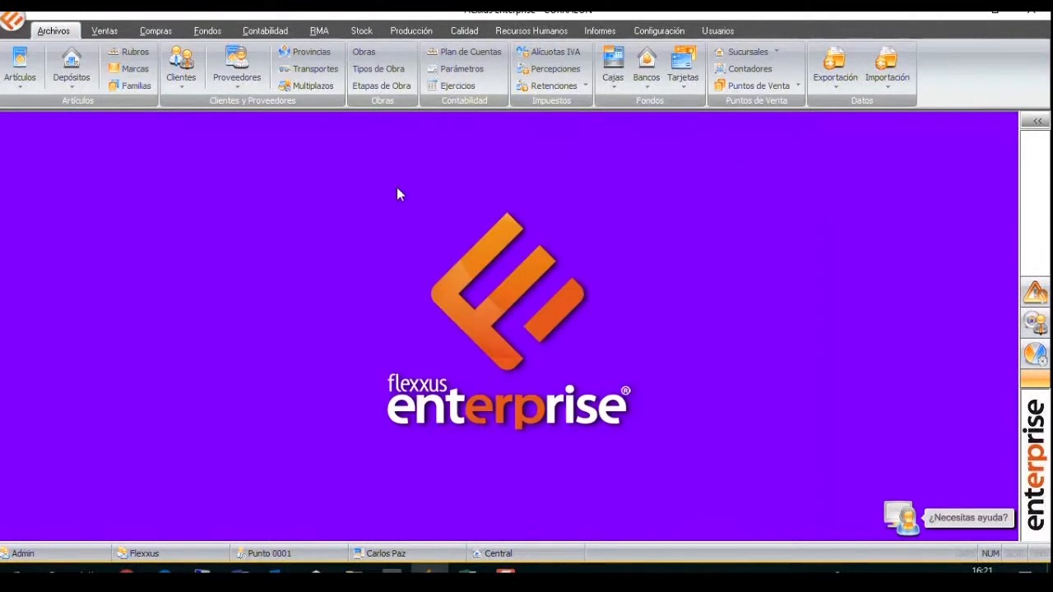
Start a sales quote for R F Y J BUDEGUER S.R.L. with CONTADO EFECTIVO as the payment method.
click(105, 31)
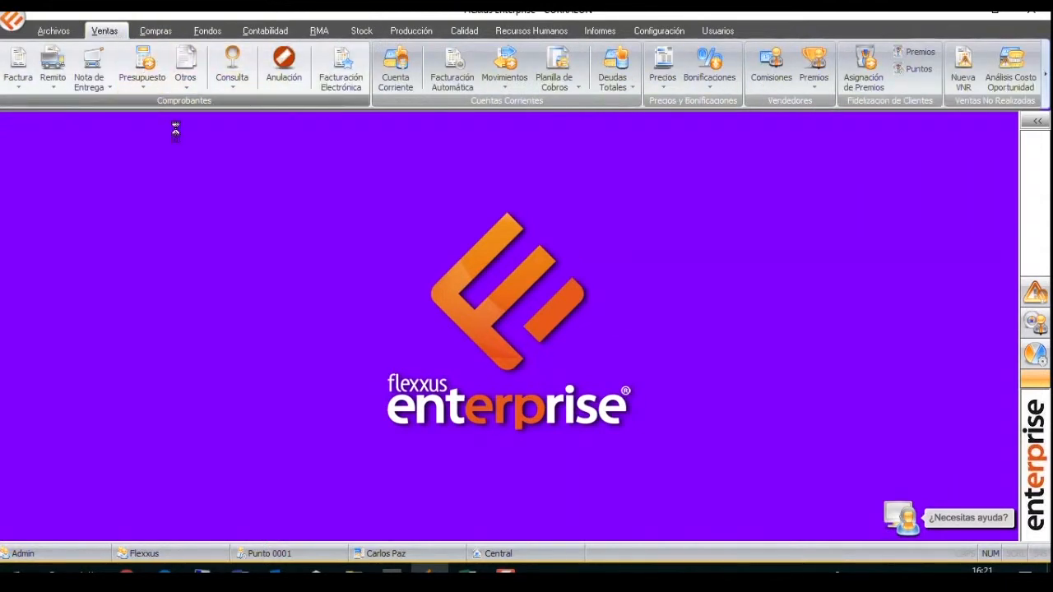
text(R C CONSTRUCCIONES S.R.L)
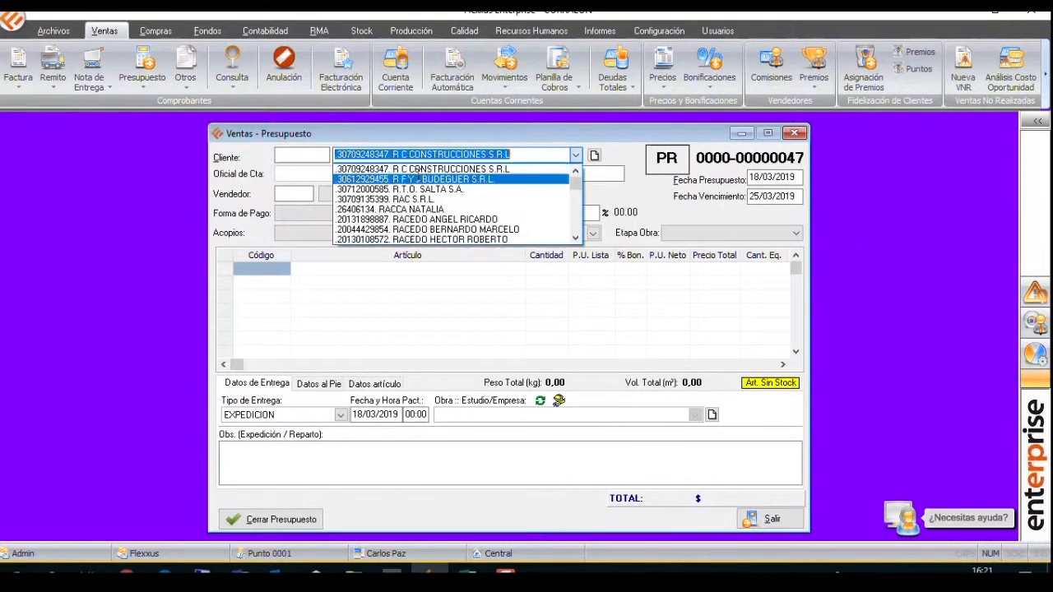
click(422, 171)
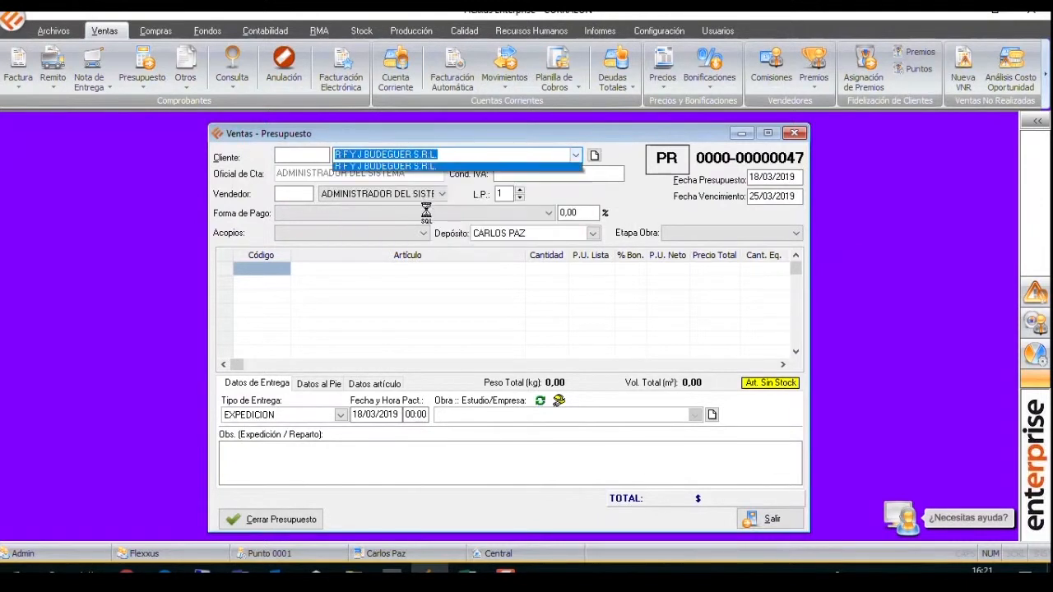
click(415, 214)
click(345, 253)
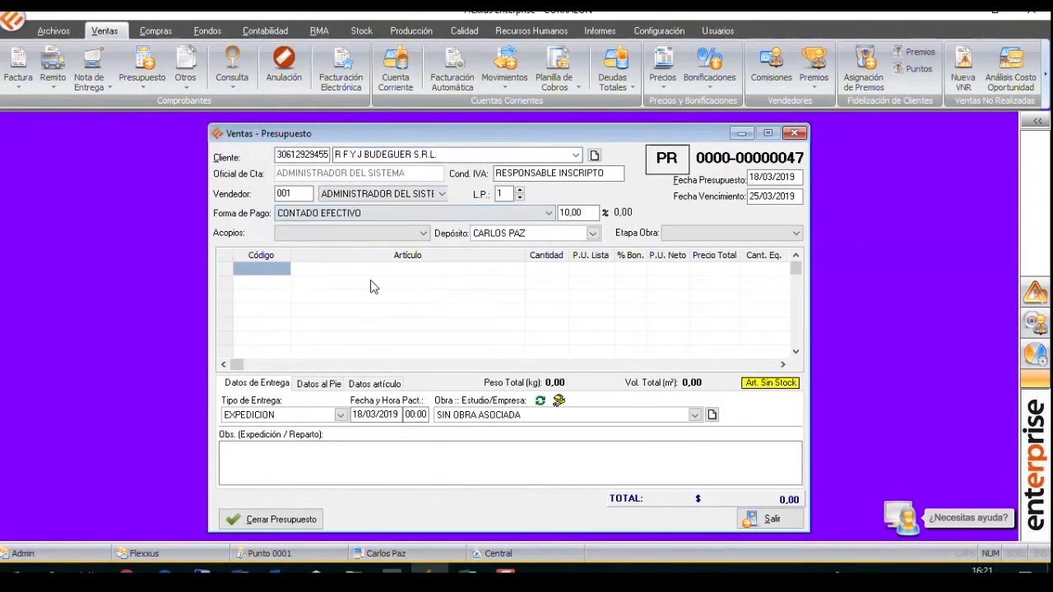
Search the quote's articles for FV, try to add article 04129, dismiss the notice, and leave the quote without saving it.
text(FV)
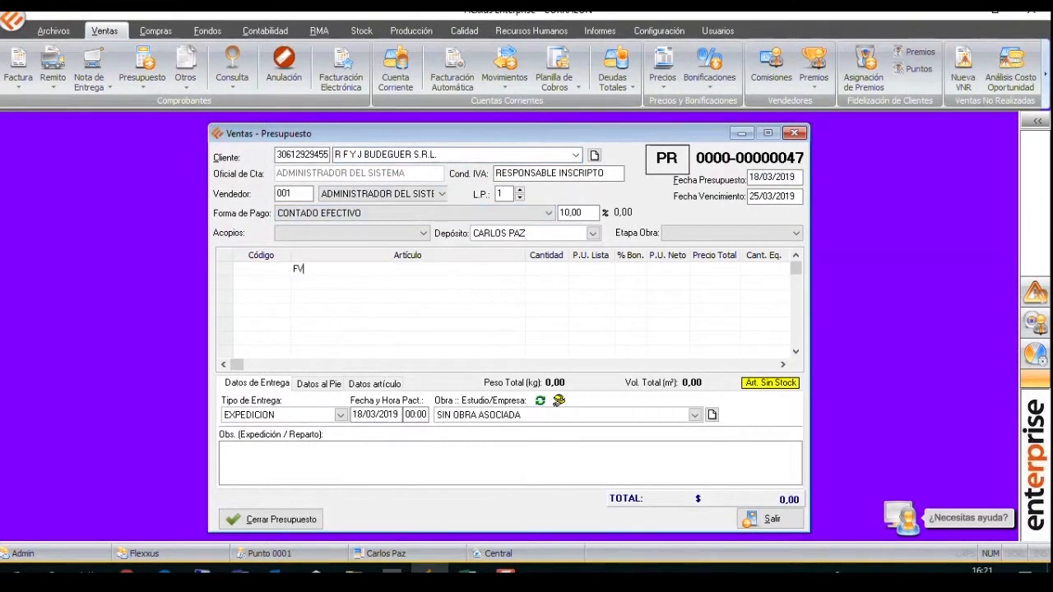
key(Return)
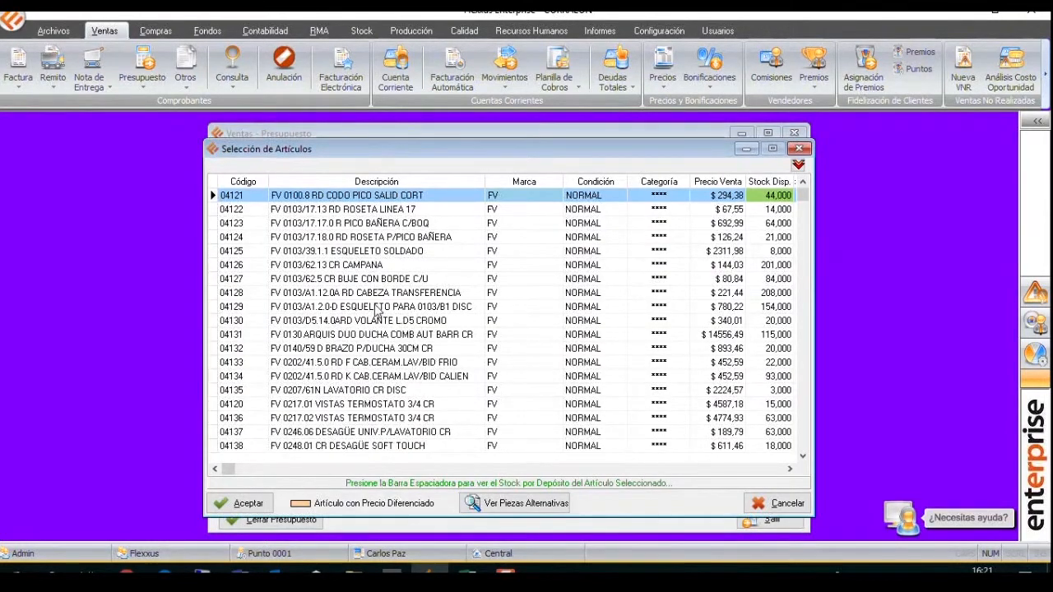
double_click(379, 309)
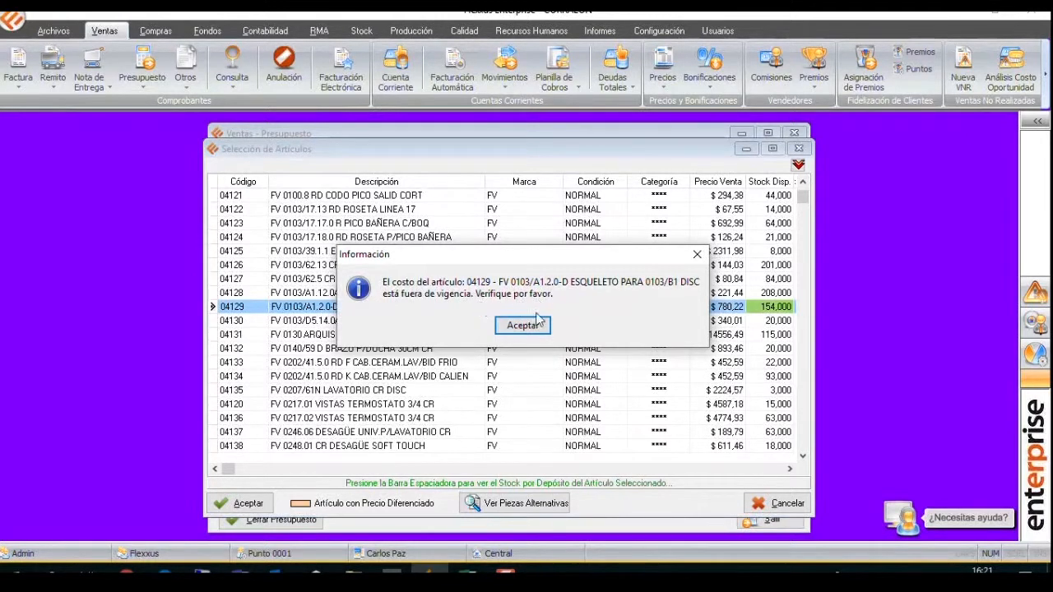
click(535, 324)
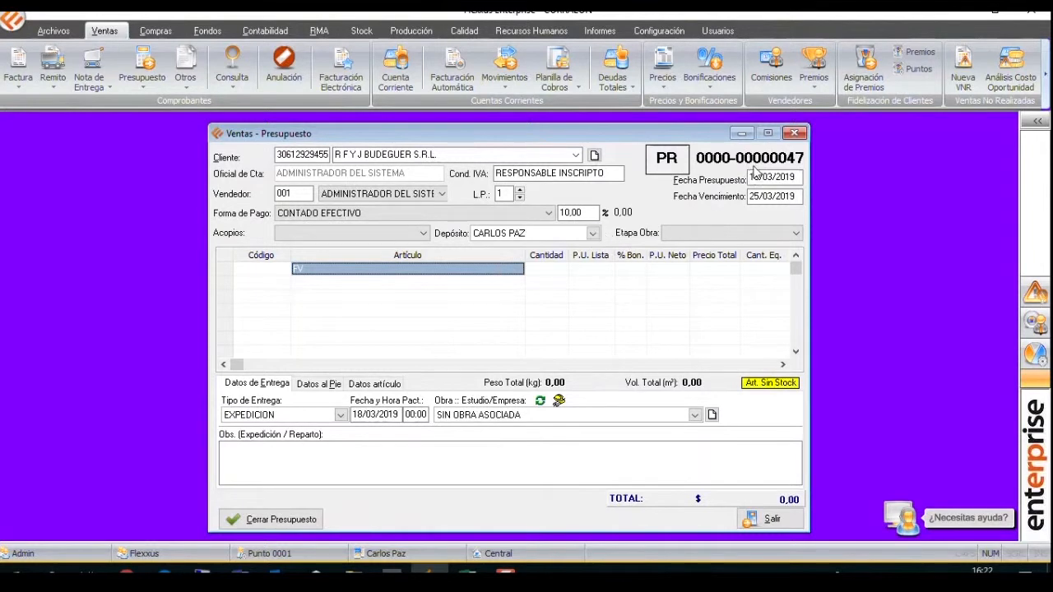
mouse_move(663, 135)
mouse_down()
mouse_move(643, 137)
mouse_move(661, 127)
mouse_move(656, 144)
mouse_up()
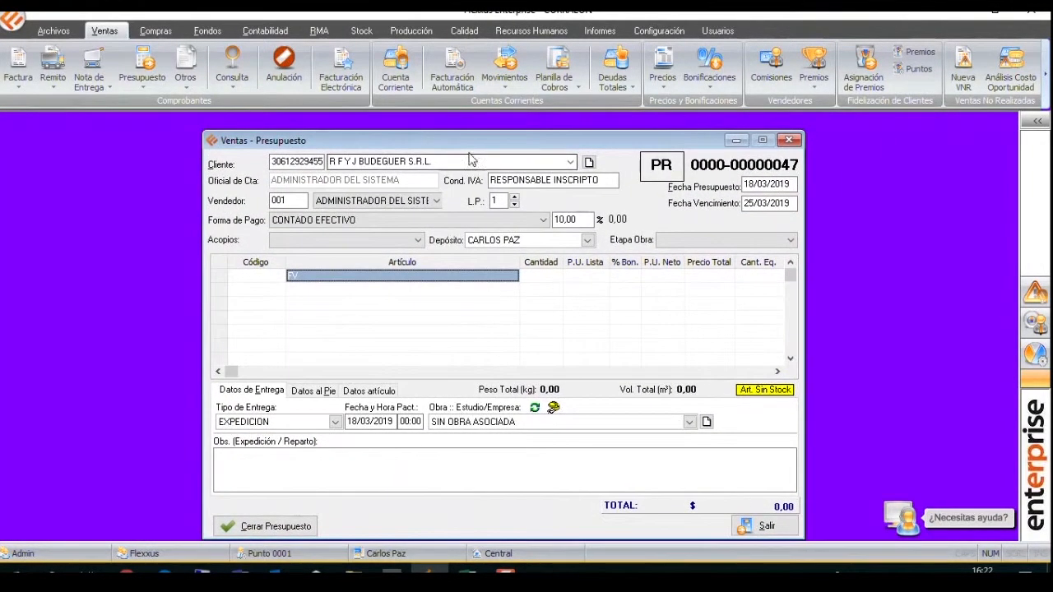
click(788, 141)
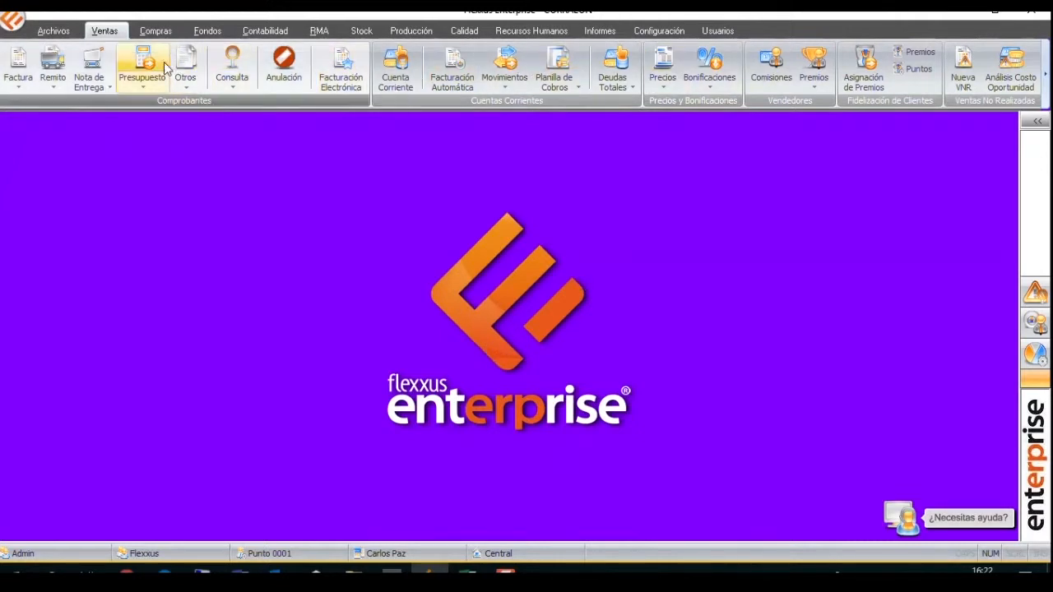
Start a bulk modification of supplier purchase prices and list the articles of FV SOCIEDAD ANONIMA.
click(163, 37)
click(527, 70)
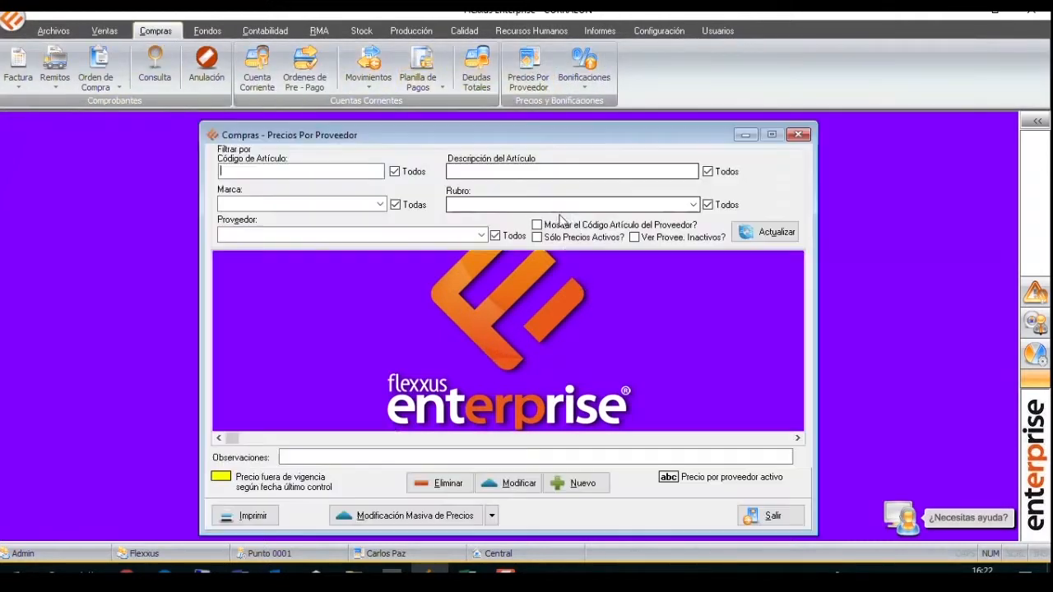
click(413, 236)
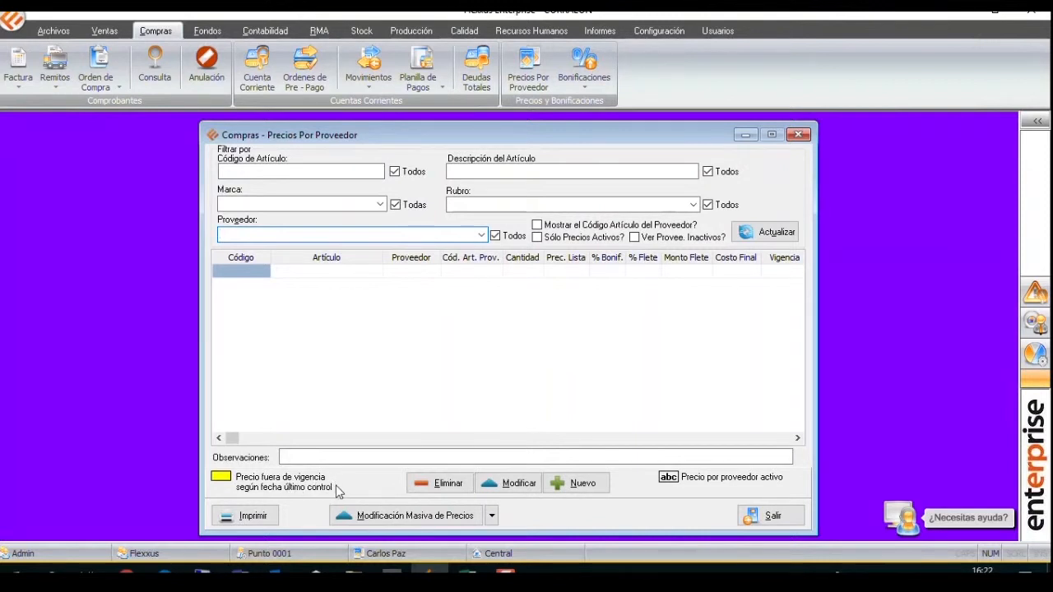
click(418, 516)
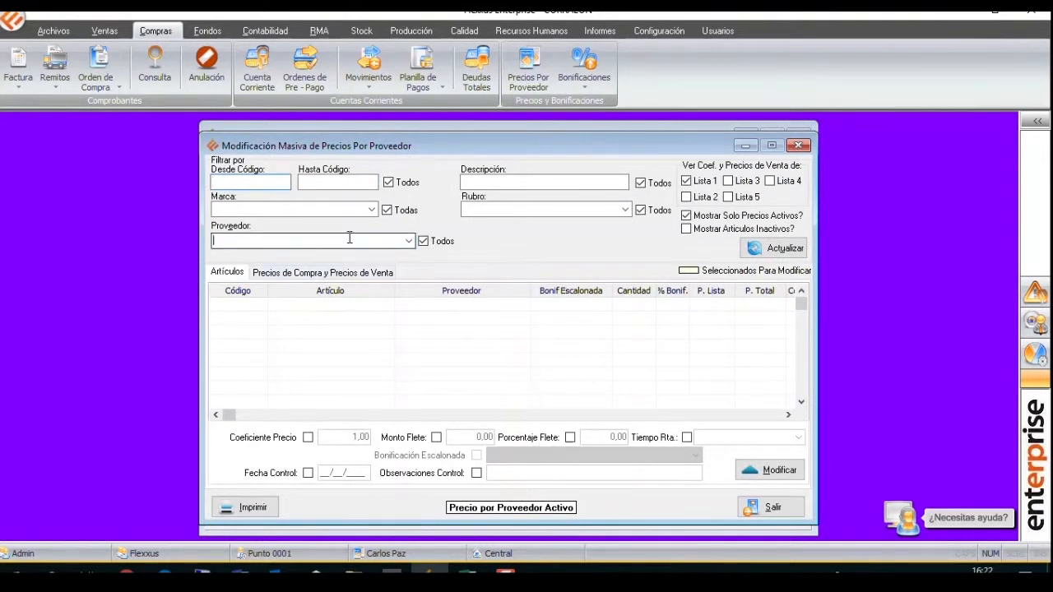
text(FV)
key(Return)
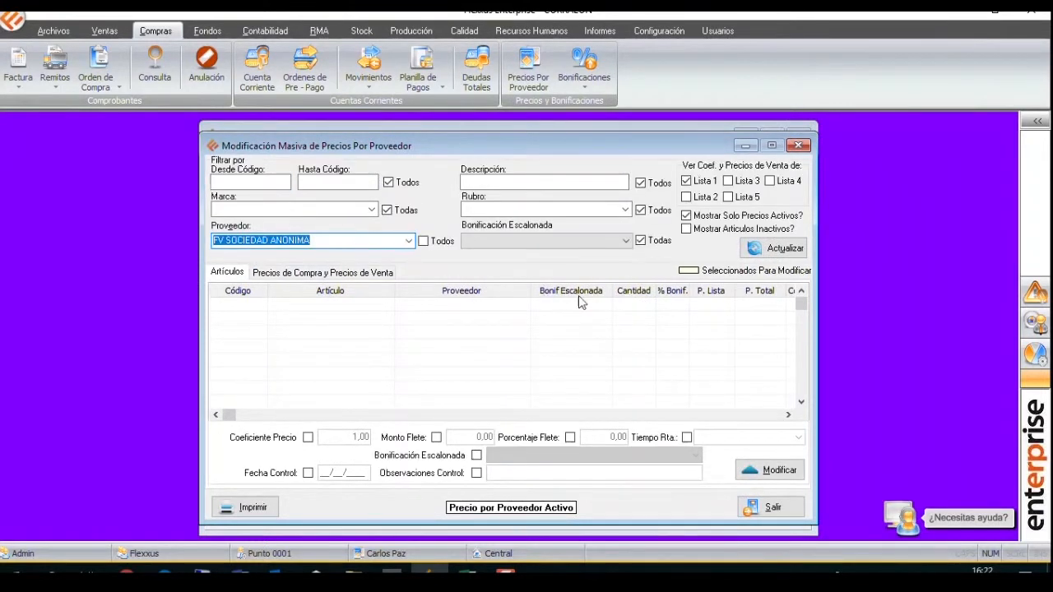
click(763, 249)
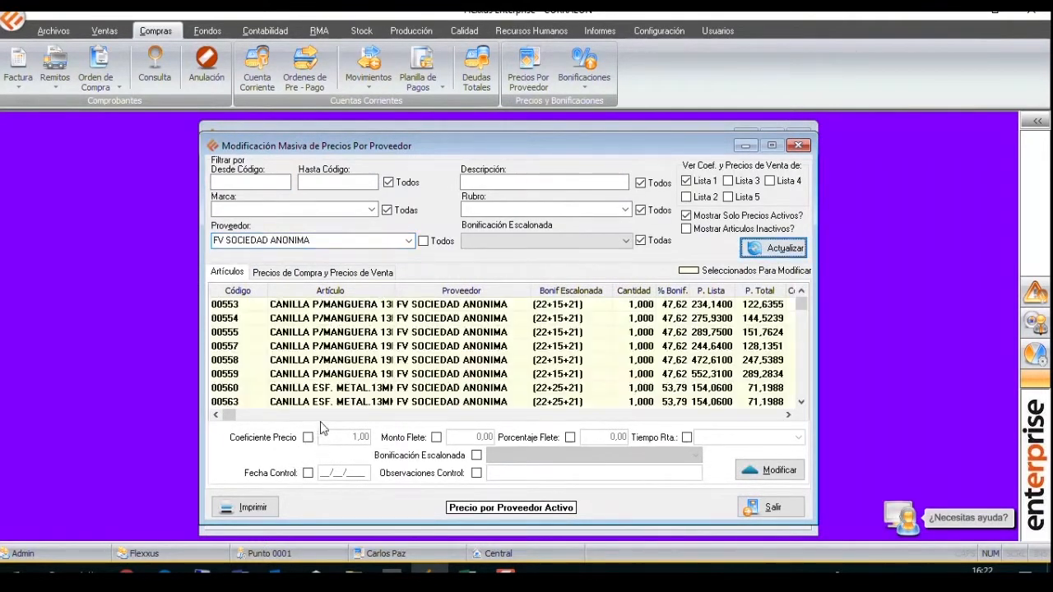
Apply the control date 18/03/2019 to all listed prices, confirm the update, and return to the supplier price list.
click(308, 474)
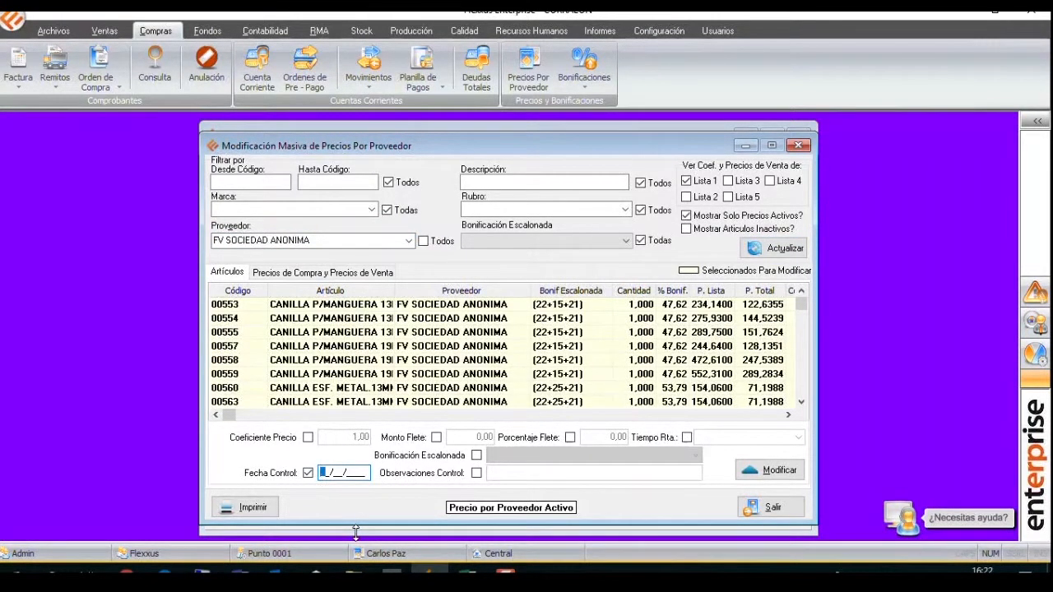
text(18032019)
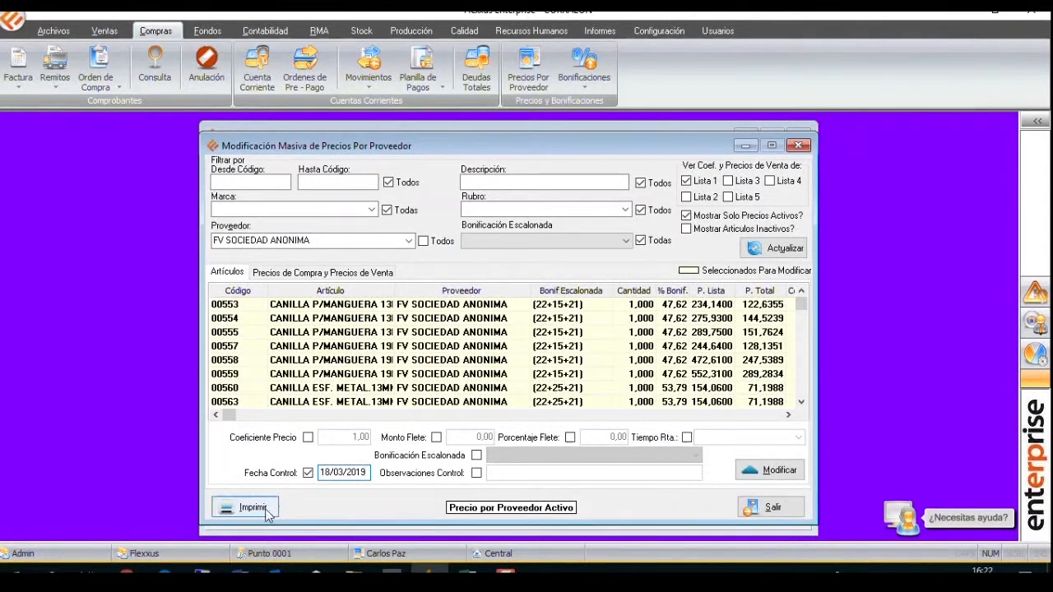
click(766, 470)
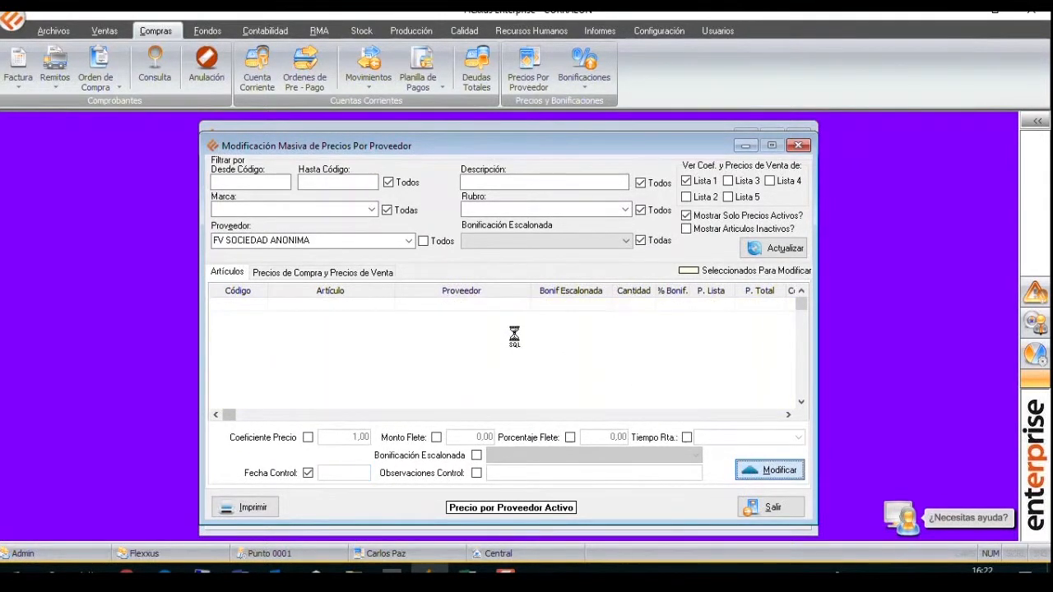
click(512, 325)
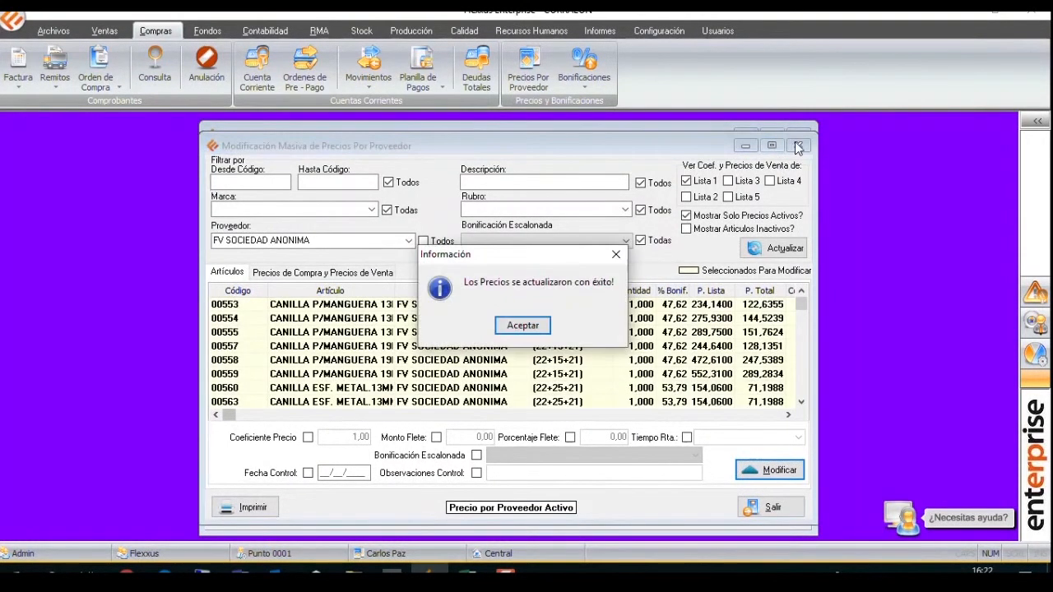
click(531, 321)
click(798, 144)
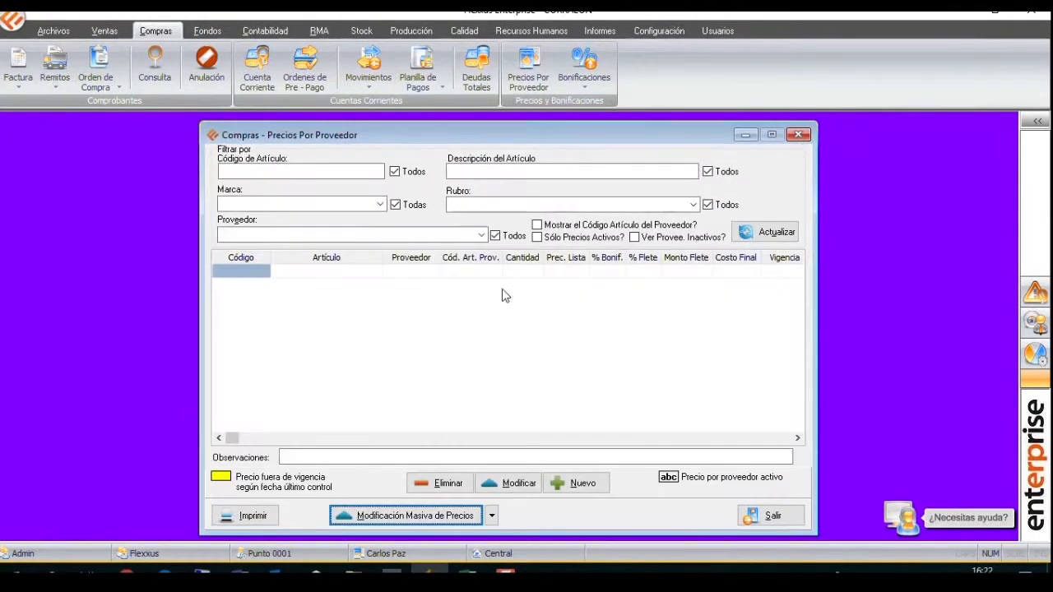
Filter the supplier price list by FV SOCIEDAD ANONIMA and refresh it to check the validity highlighting.
click(409, 235)
text(FV)
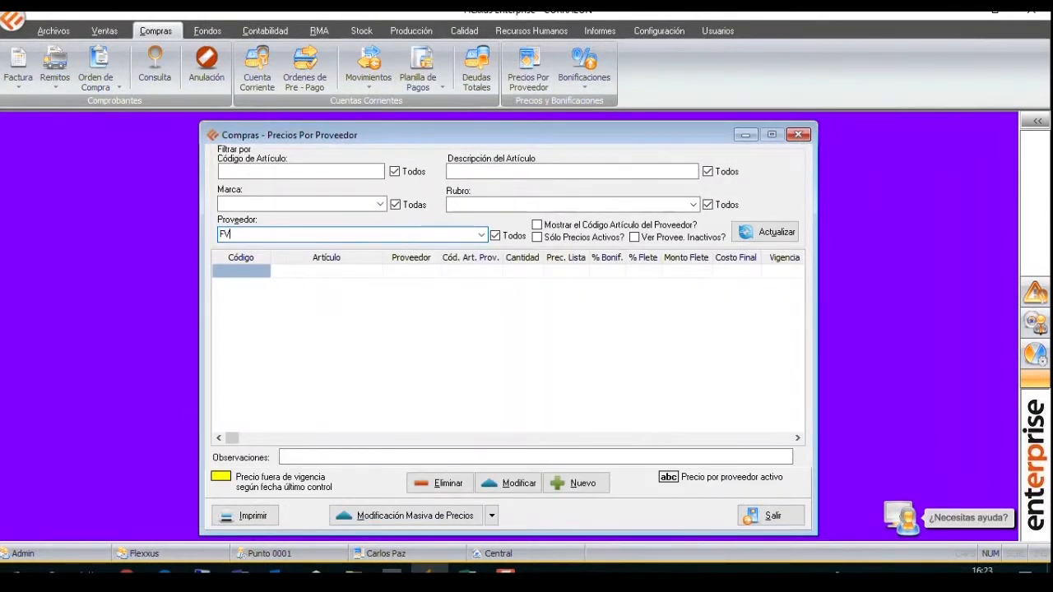
key(Return)
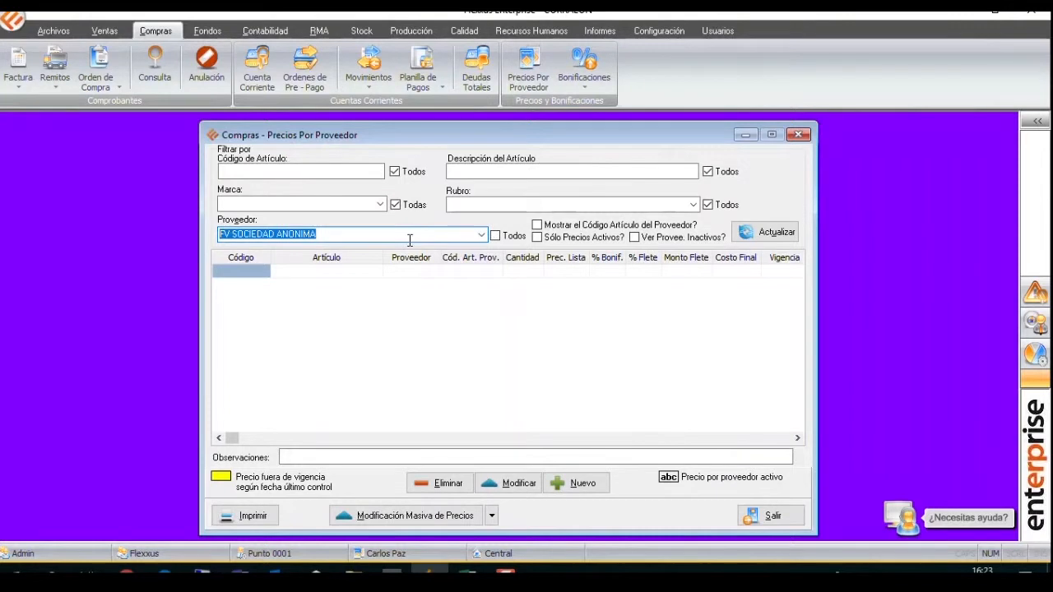
click(763, 232)
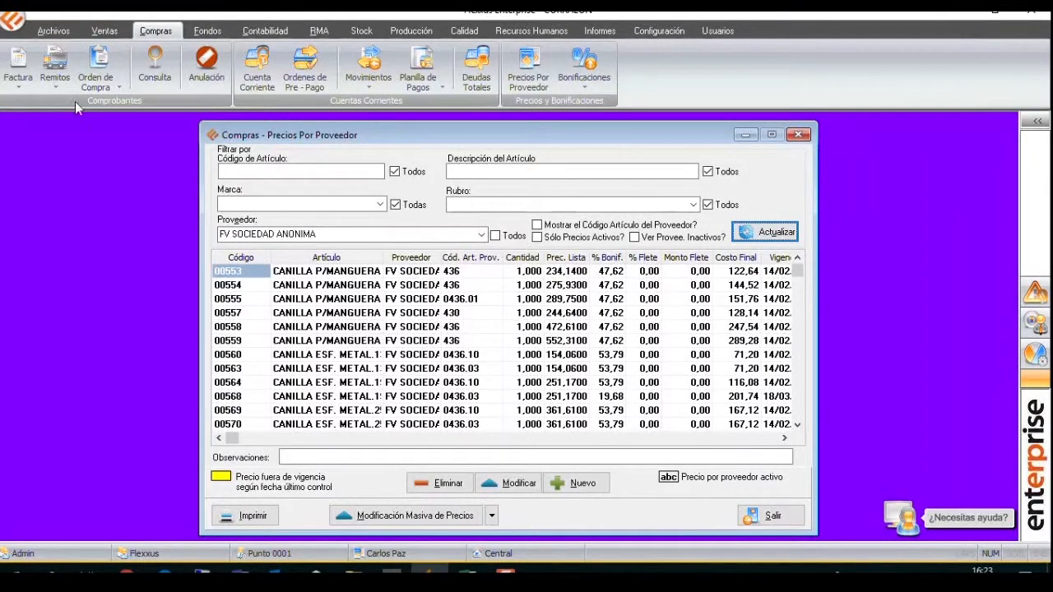
Find the supplier FV SOCIEDAD ANONIMA, disable Control de Vigencia in its parameters, and save the record.
click(49, 31)
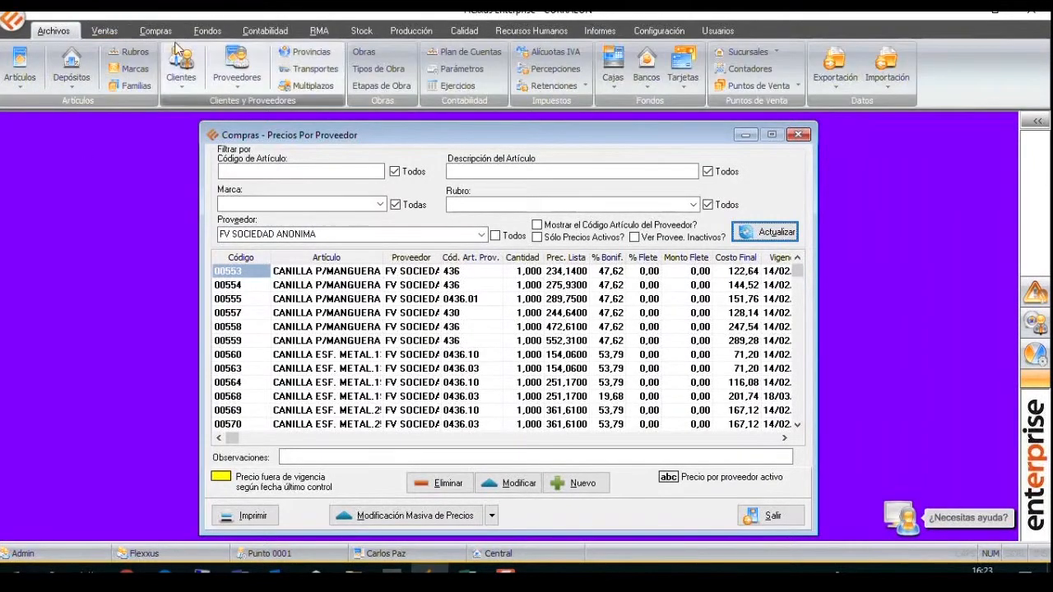
click(237, 64)
click(312, 222)
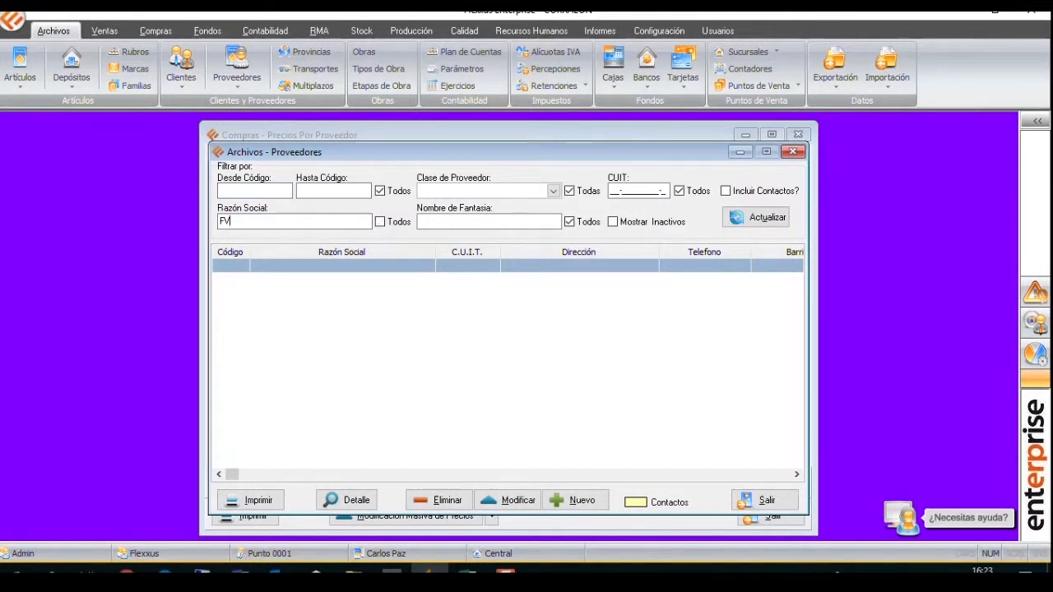
click(769, 221)
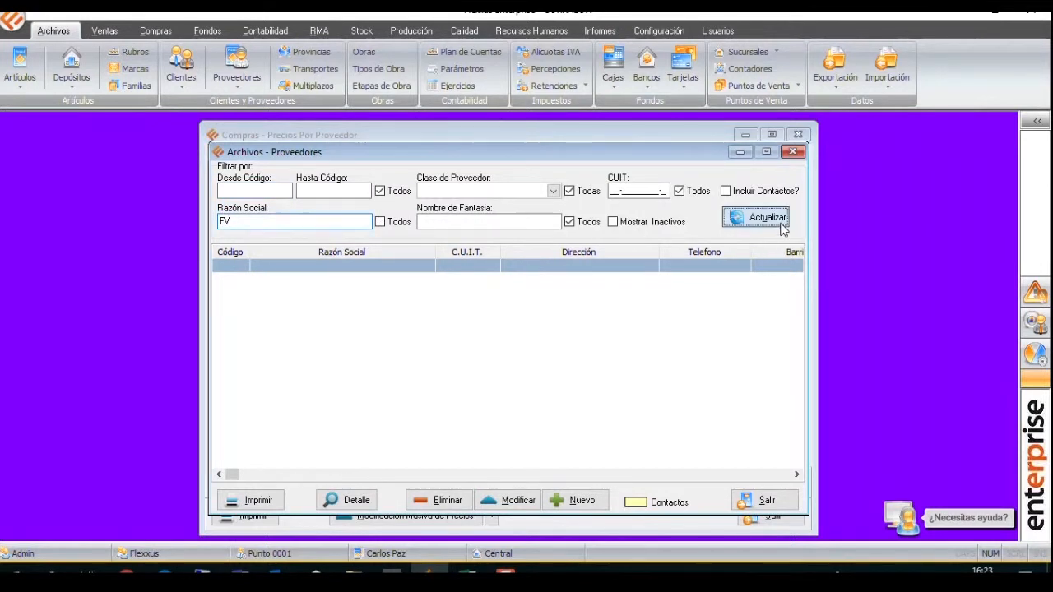
click(510, 500)
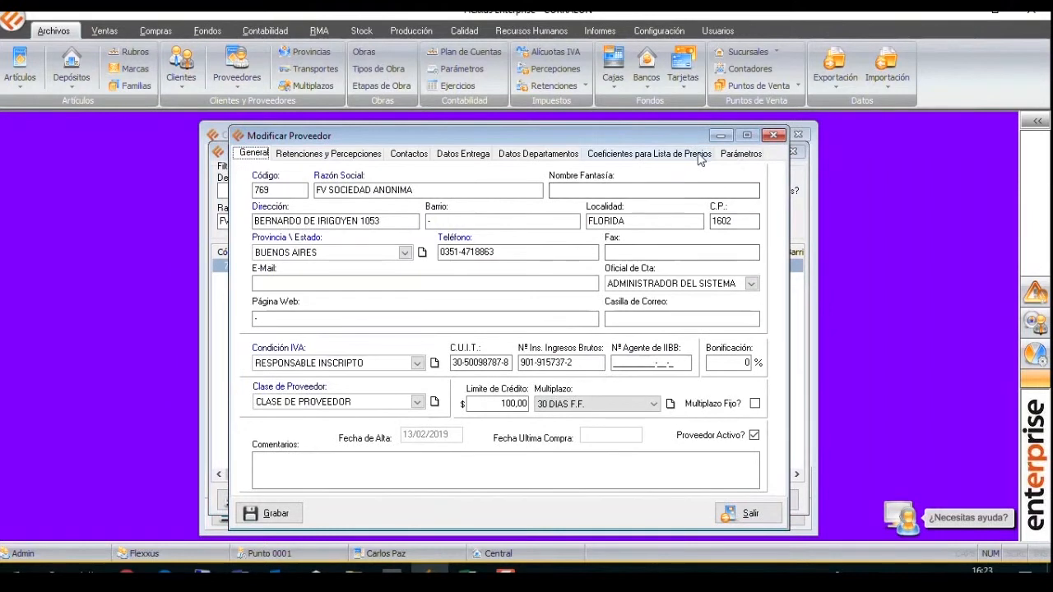
click(740, 154)
click(326, 223)
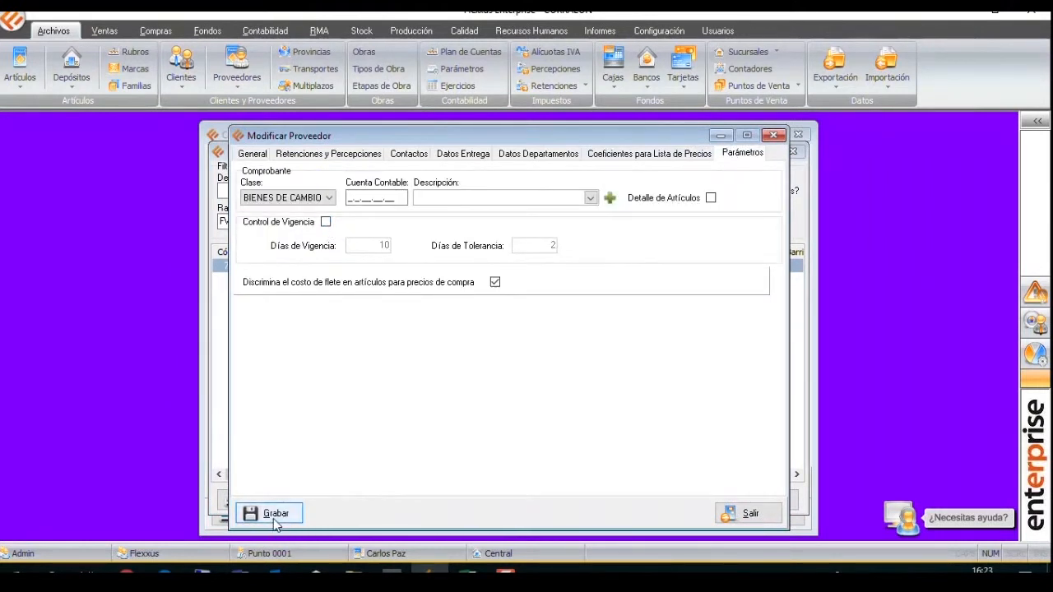
click(272, 513)
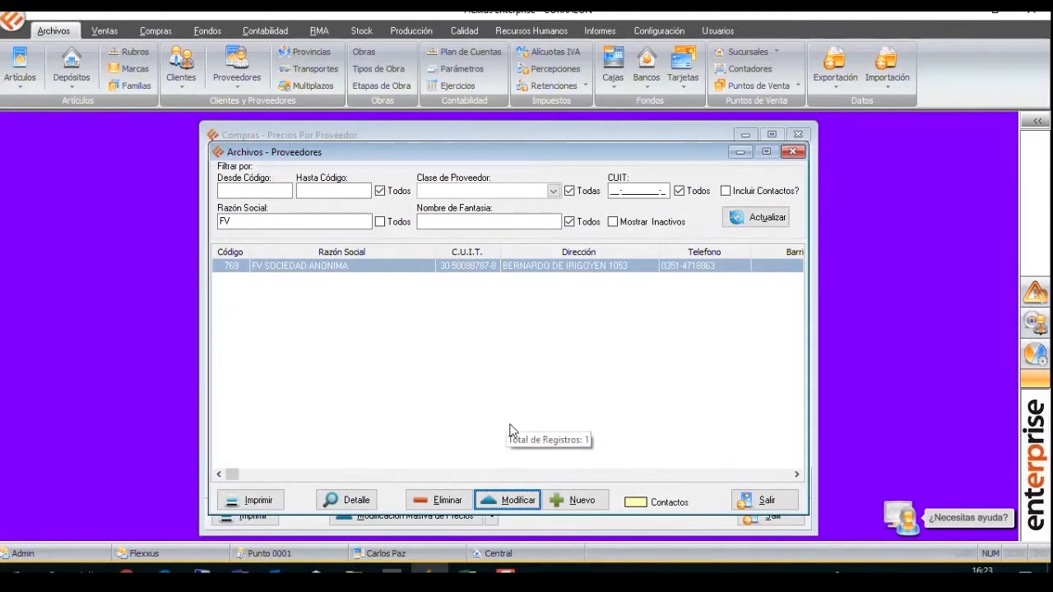
Reopen the FV SOCIEDAD ANONIMA record, review its validity control and freight parameters, and return to the price list.
click(520, 501)
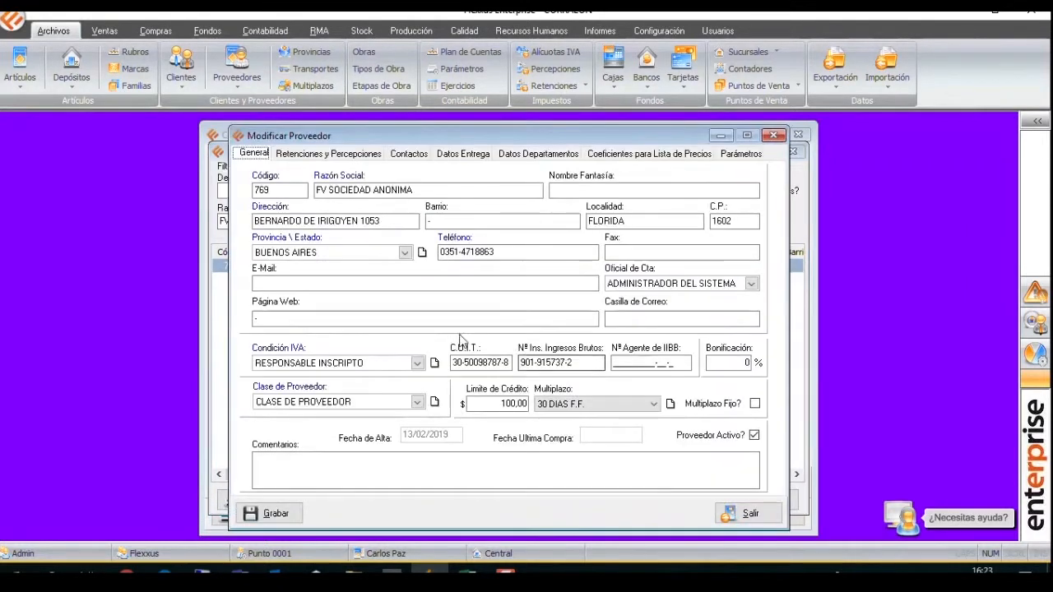
click(739, 154)
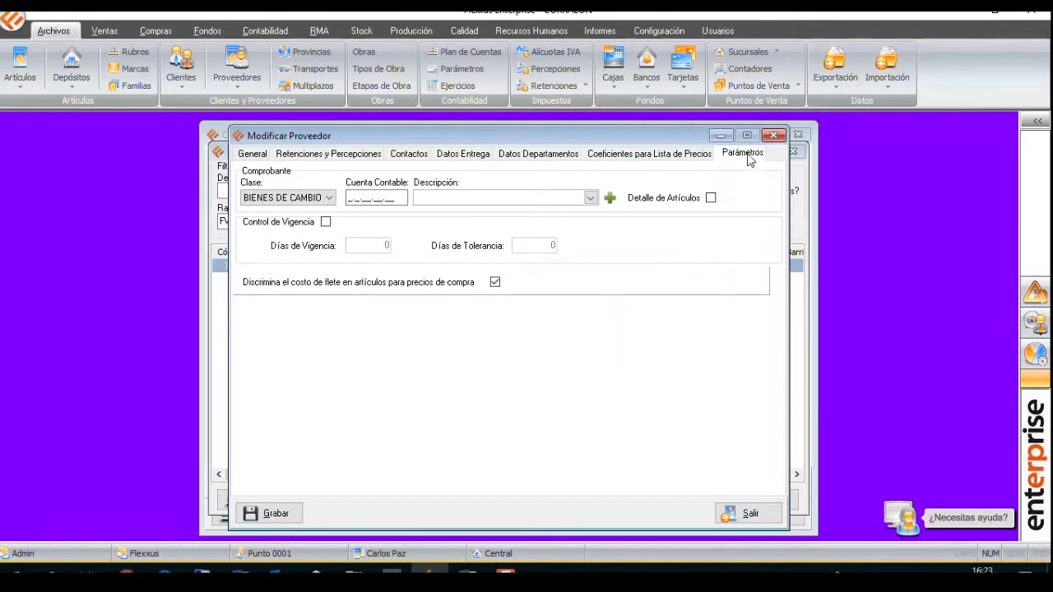
click(773, 135)
click(796, 151)
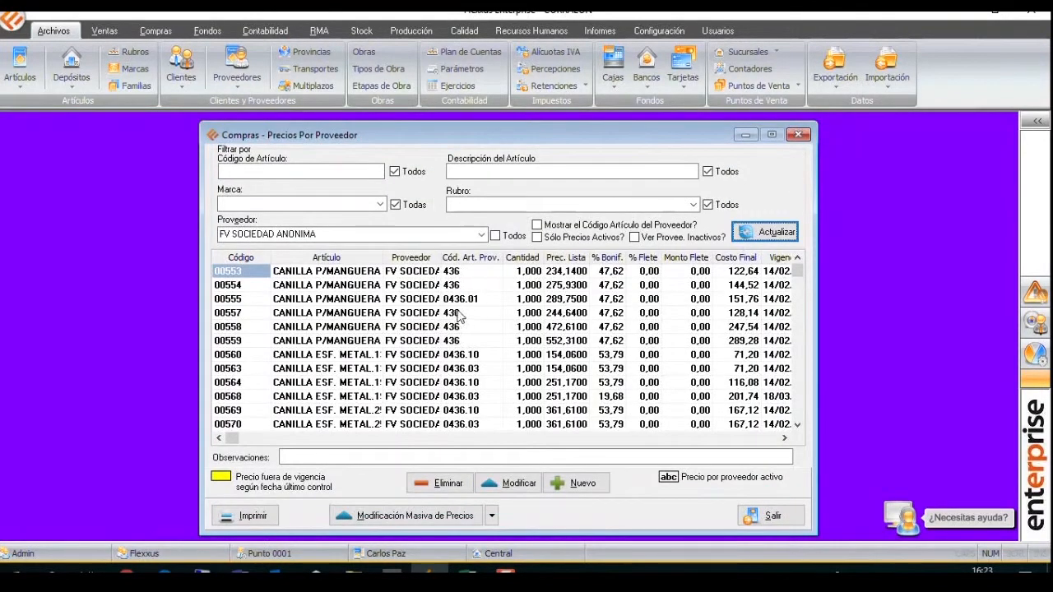
Set the freight percentage of article 00560's purchase price to 4, save it, and close the price form.
click(374, 355)
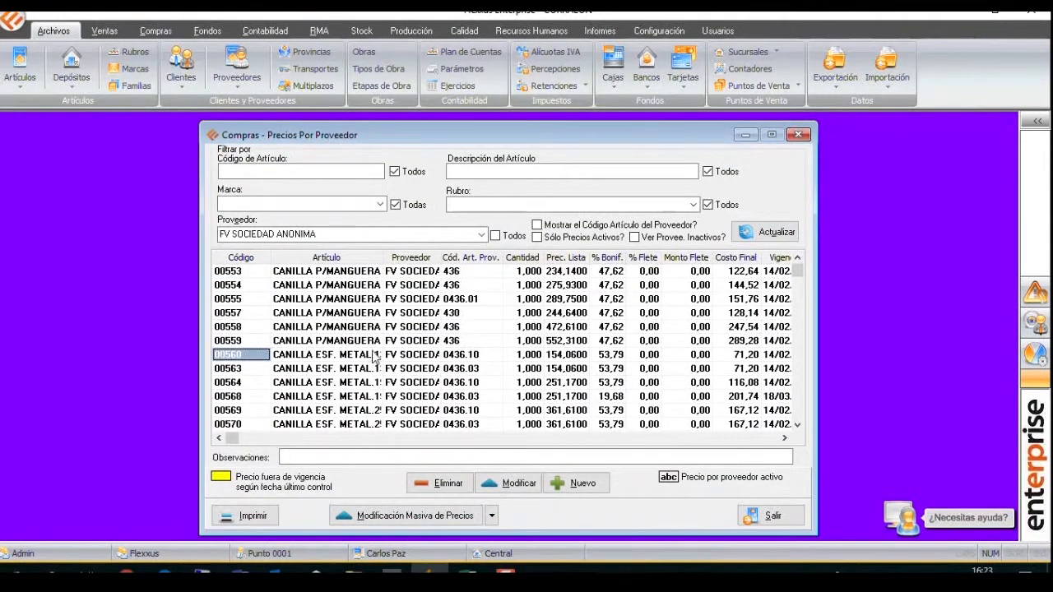
click(511, 482)
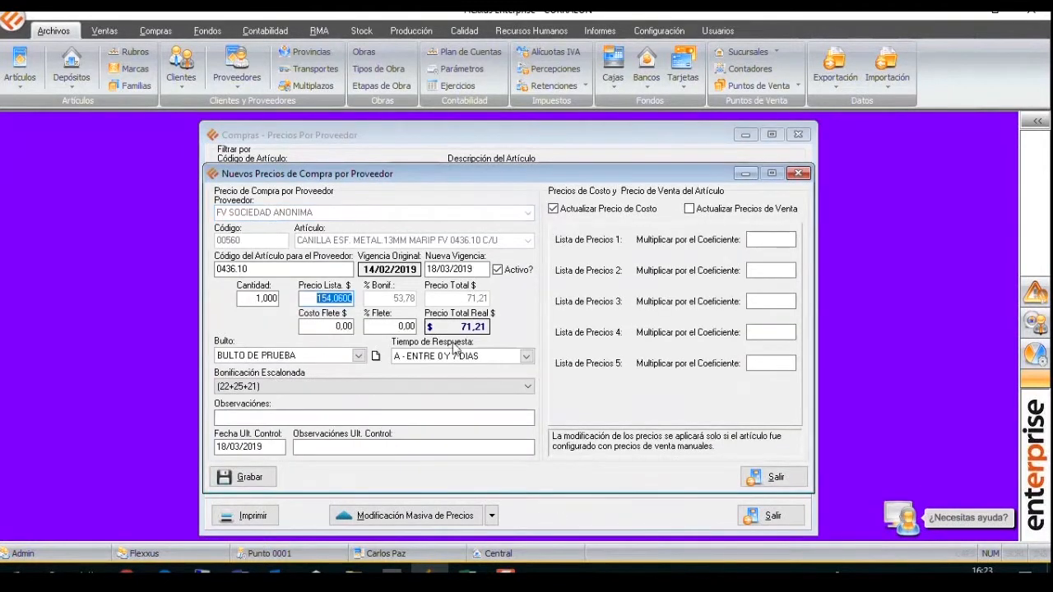
key(Tab)
key(Tab)
text(4)
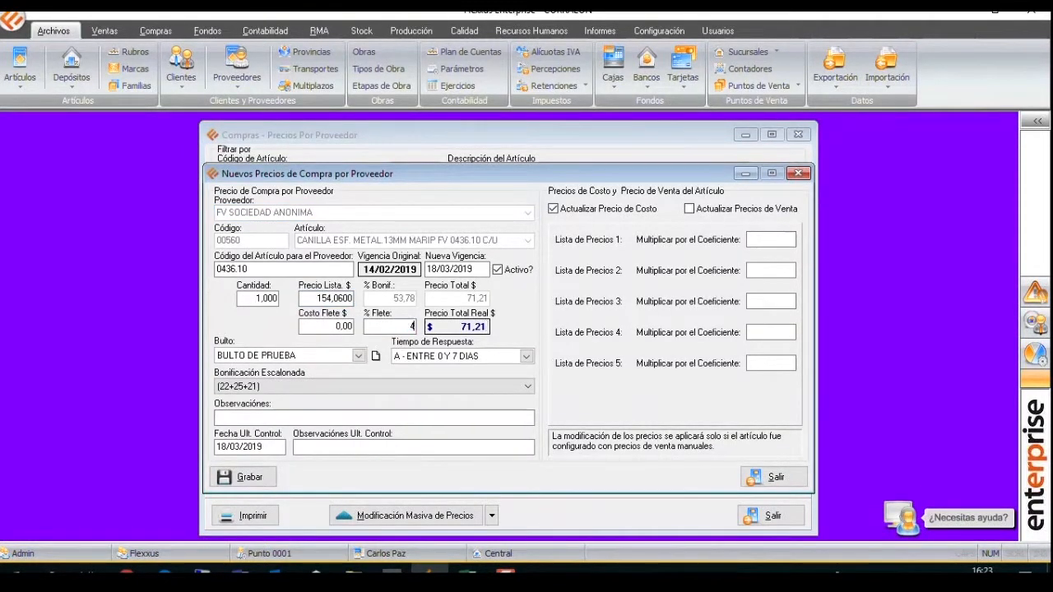
key(Tab)
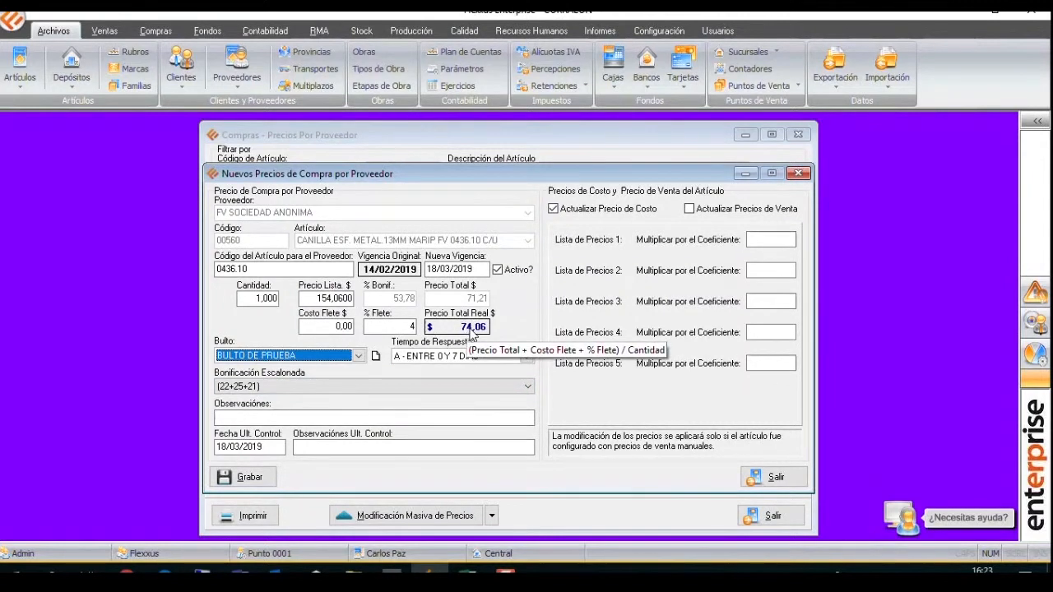
click(251, 479)
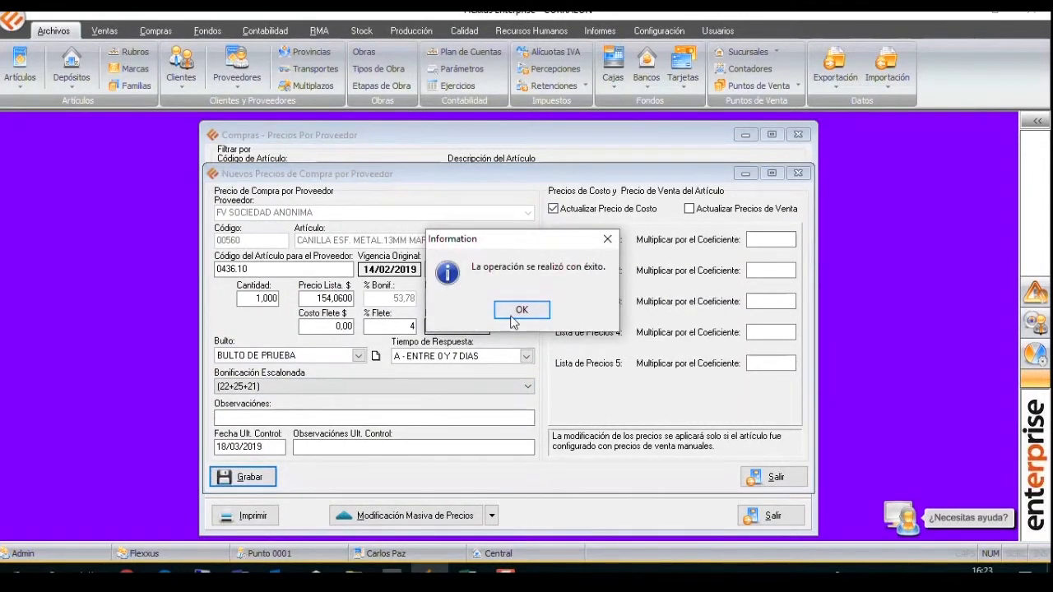
click(519, 311)
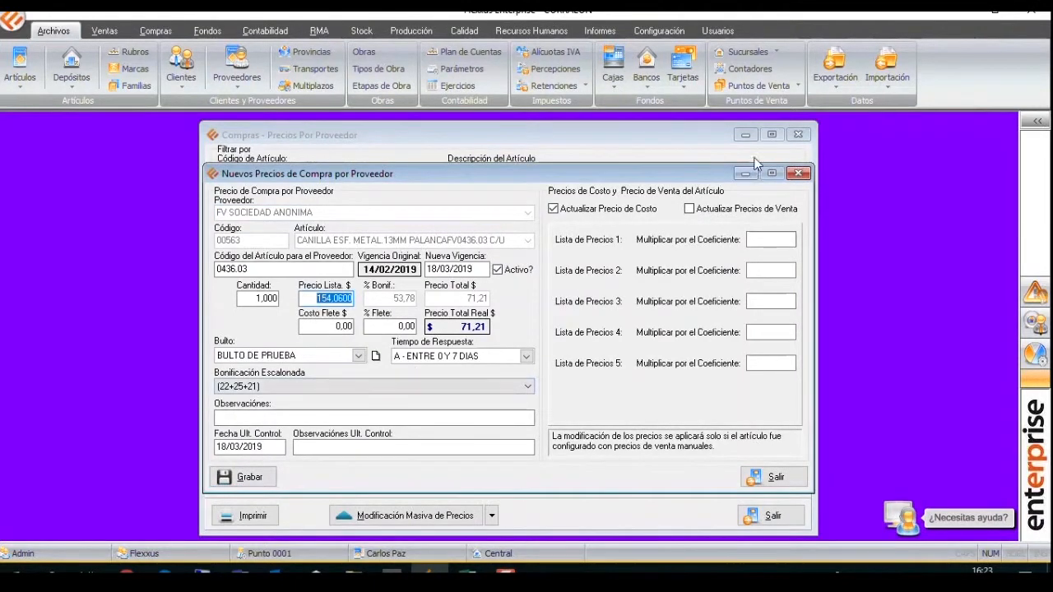
click(797, 172)
Compare the cost price in article 00560's record with the real total price in its supplier purchase price.
click(312, 355)
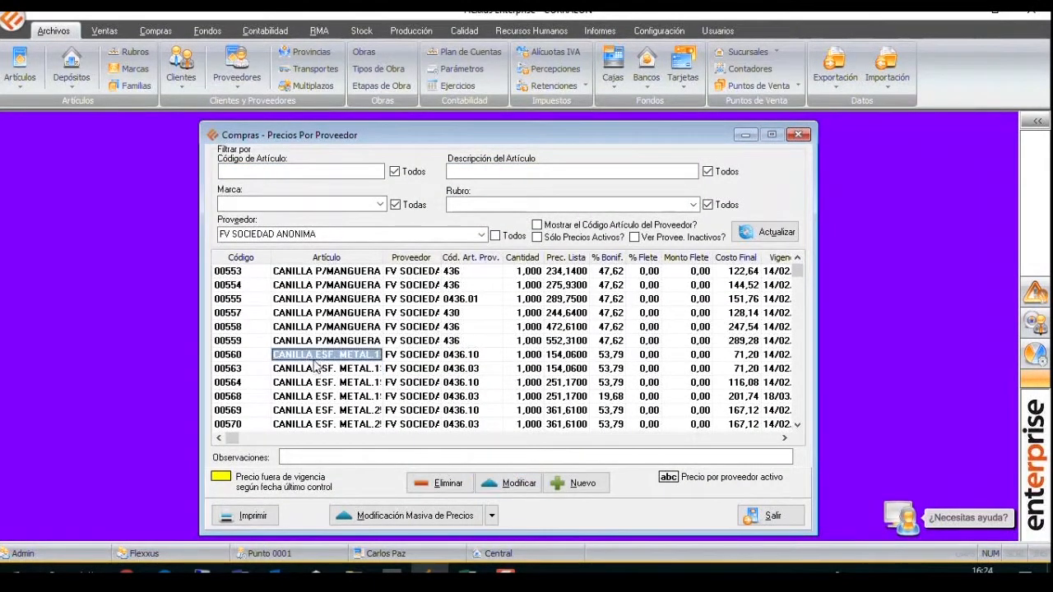
click(20, 70)
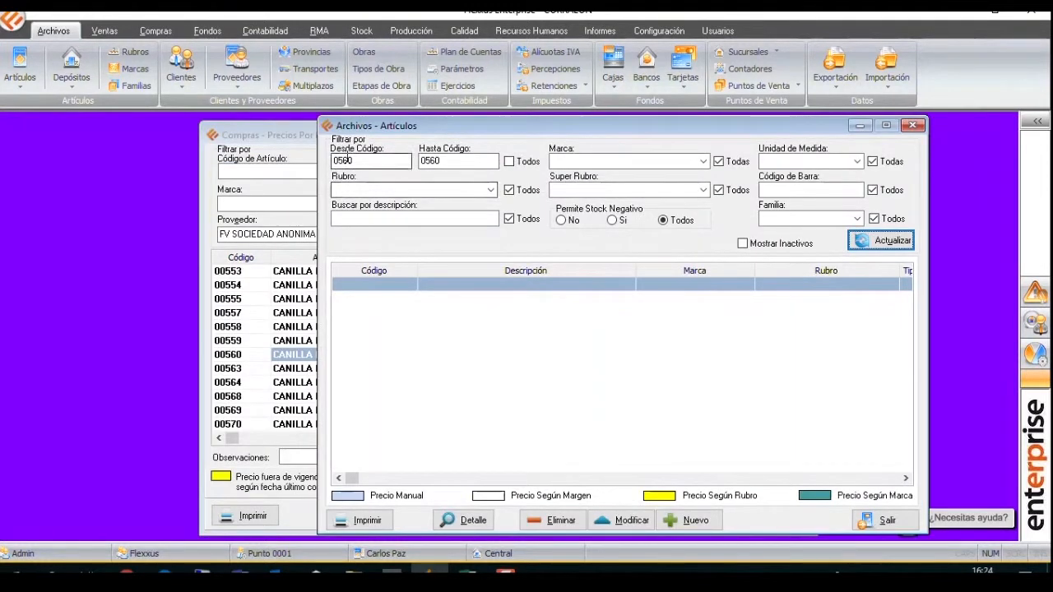
click(346, 160)
text(0)
click(880, 240)
click(627, 520)
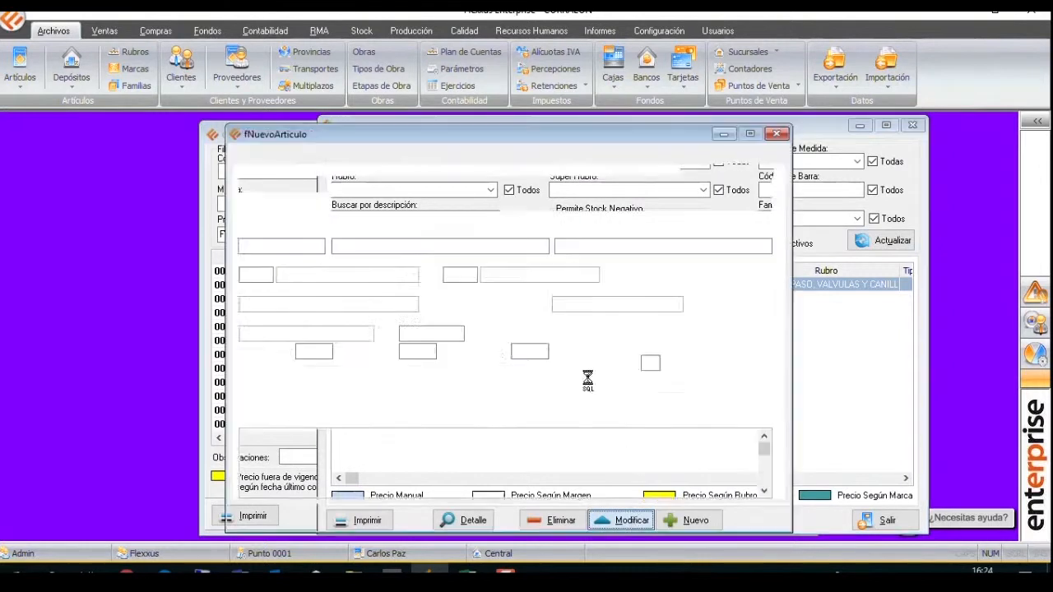
click(287, 154)
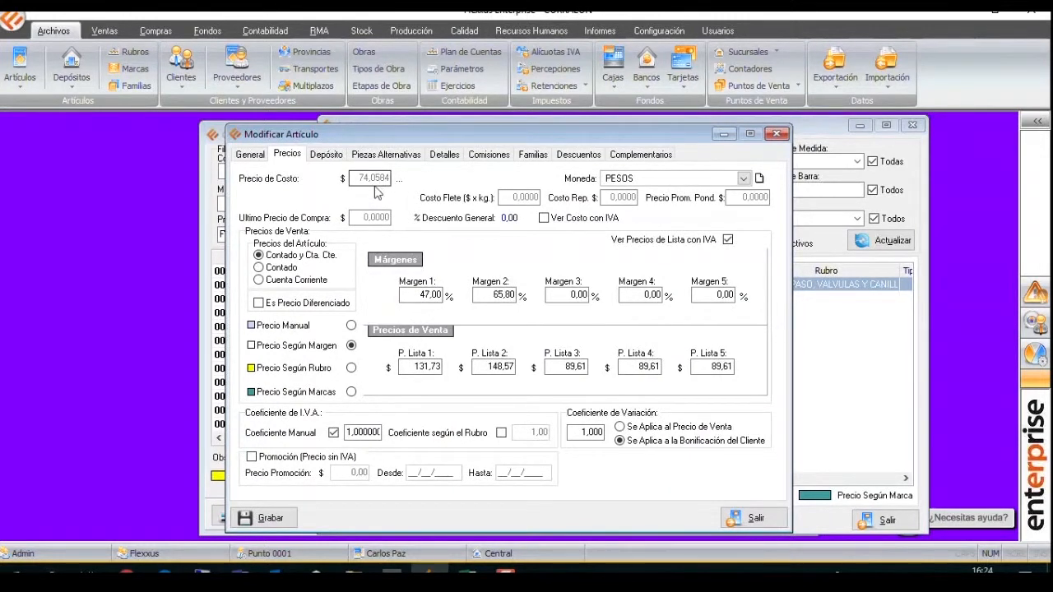
click(217, 262)
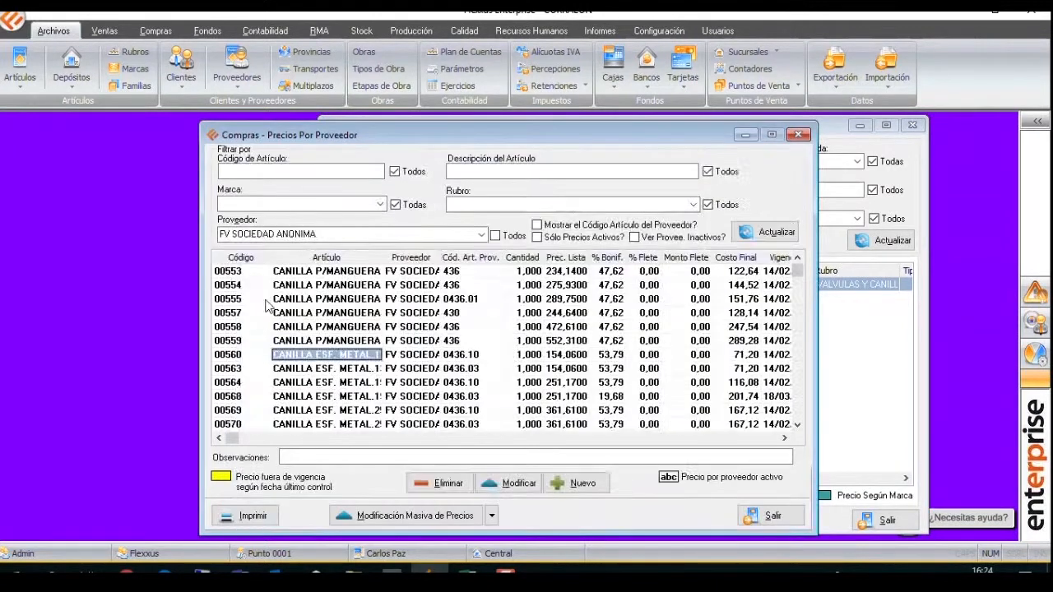
double_click(370, 352)
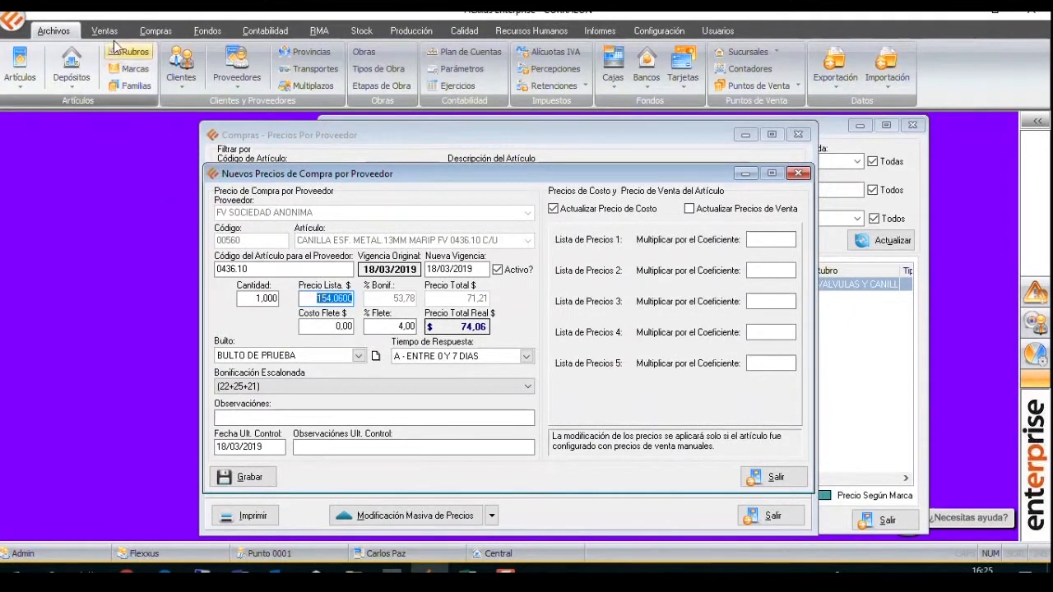
Start a new purchase order for the supplier FV SOCIEDAD ANONIMA.
click(156, 30)
click(99, 66)
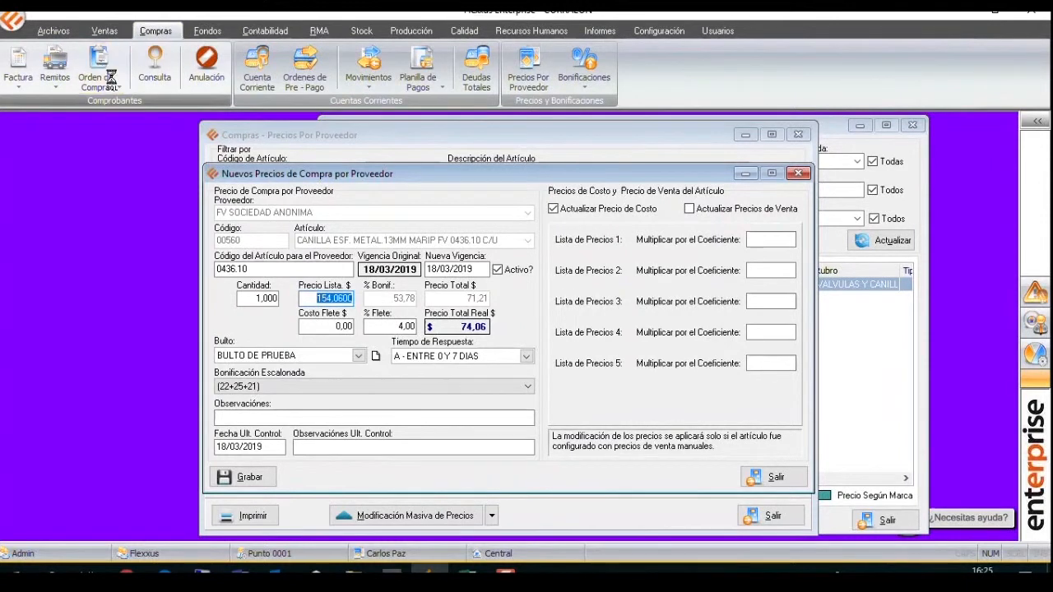
text(FV)
key(Return)
click(369, 170)
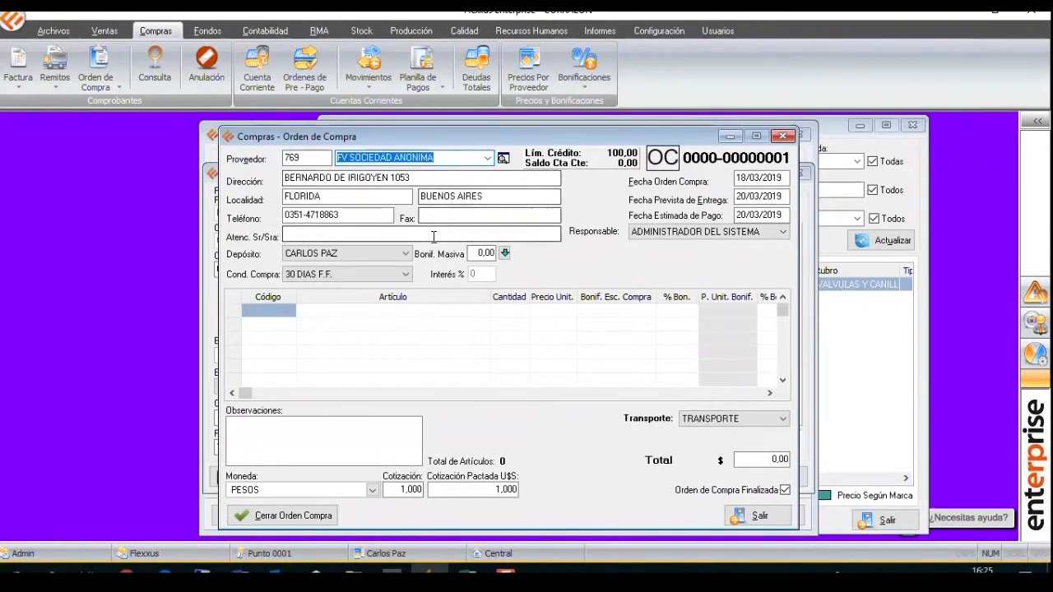
Add article 00560 to the purchase order with a quantity of 1.
click(304, 332)
text(0056)
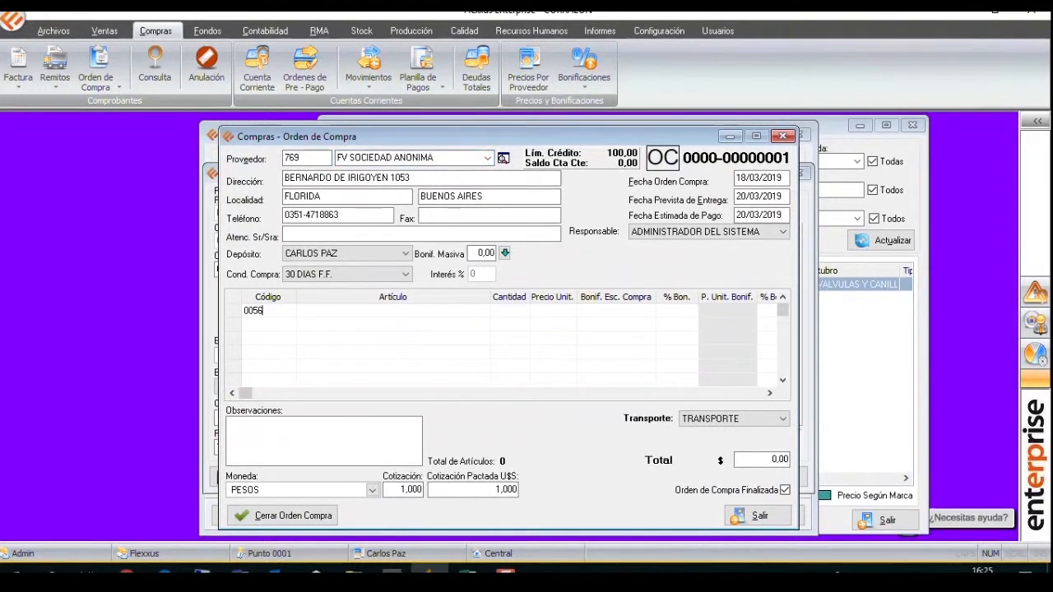
text(0)
key(Return)
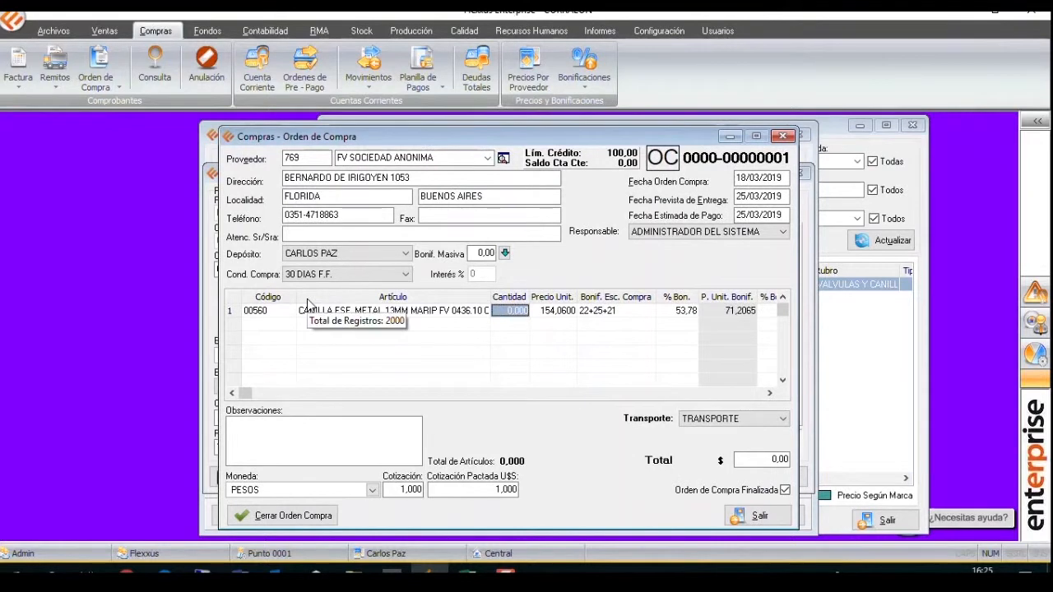
text(1)
key(Return)
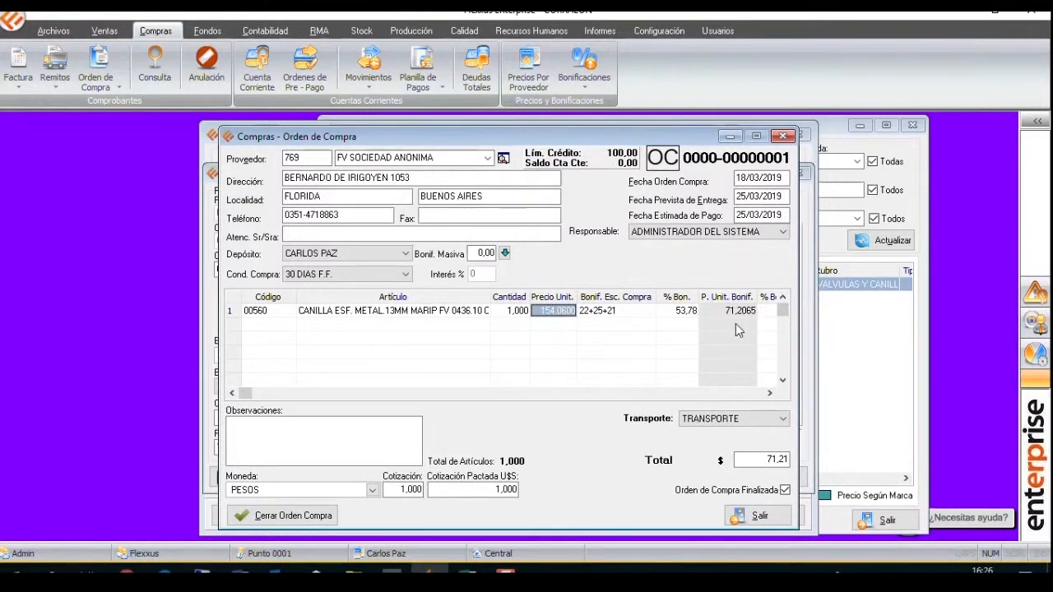
Find the supplier FV SOCIEDAD ANONIMA and review the freight cost discrimination option in its parameters.
click(832, 331)
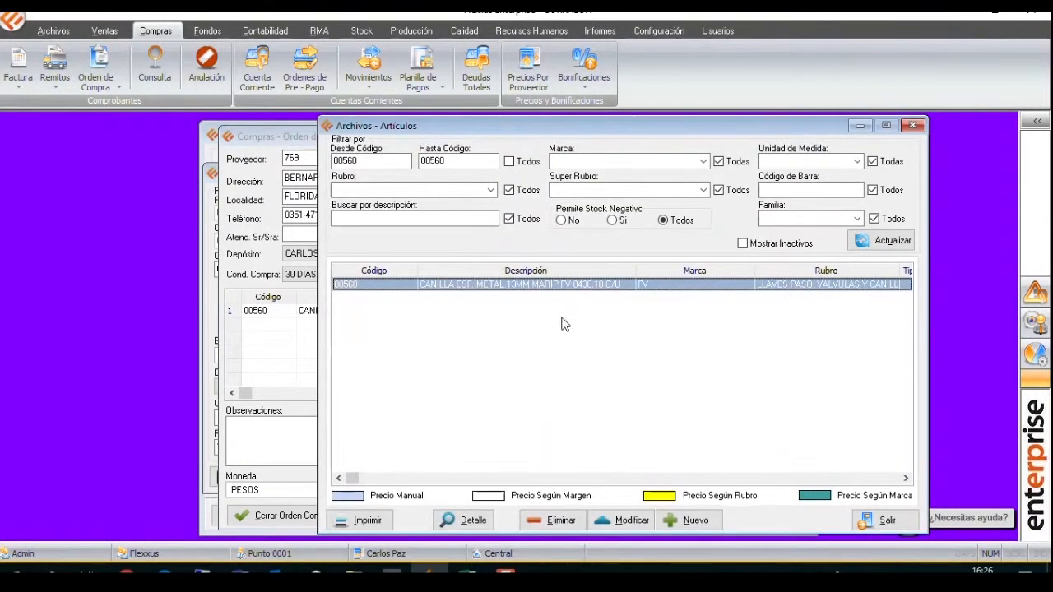
click(211, 155)
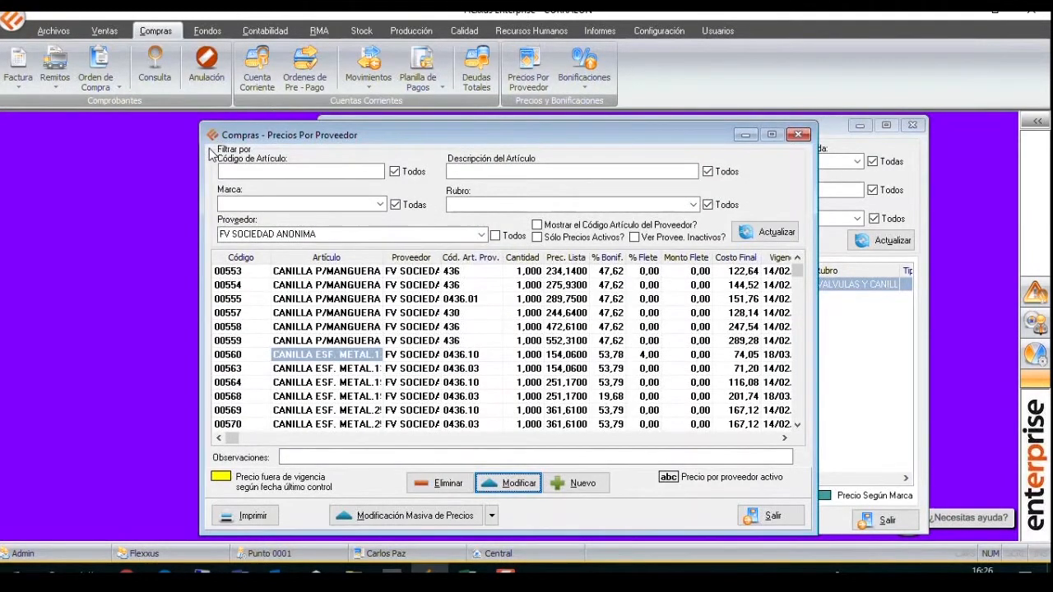
click(54, 32)
click(236, 77)
click(288, 221)
text(FV)
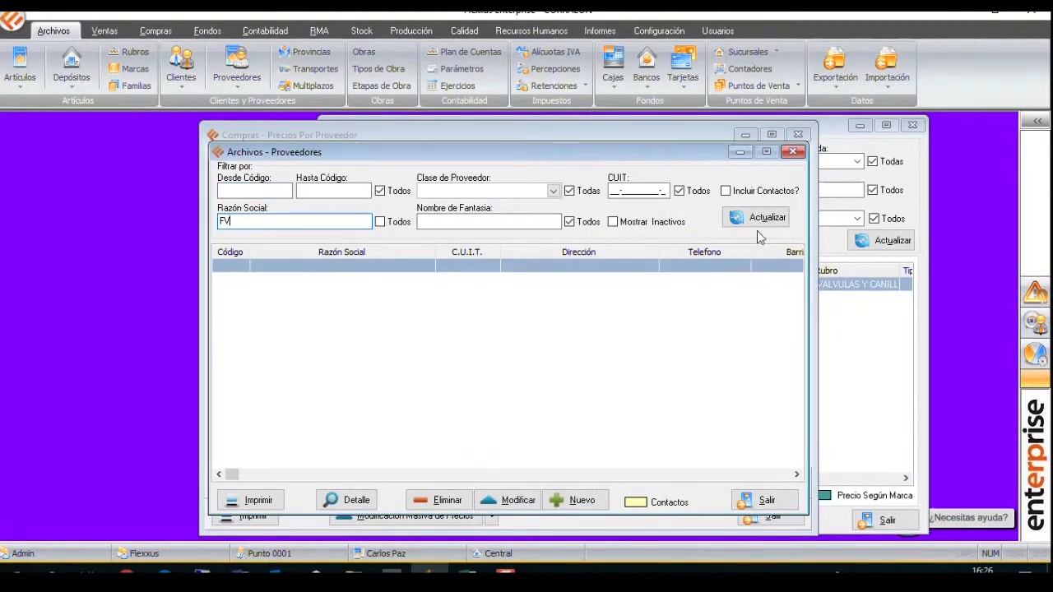
click(757, 218)
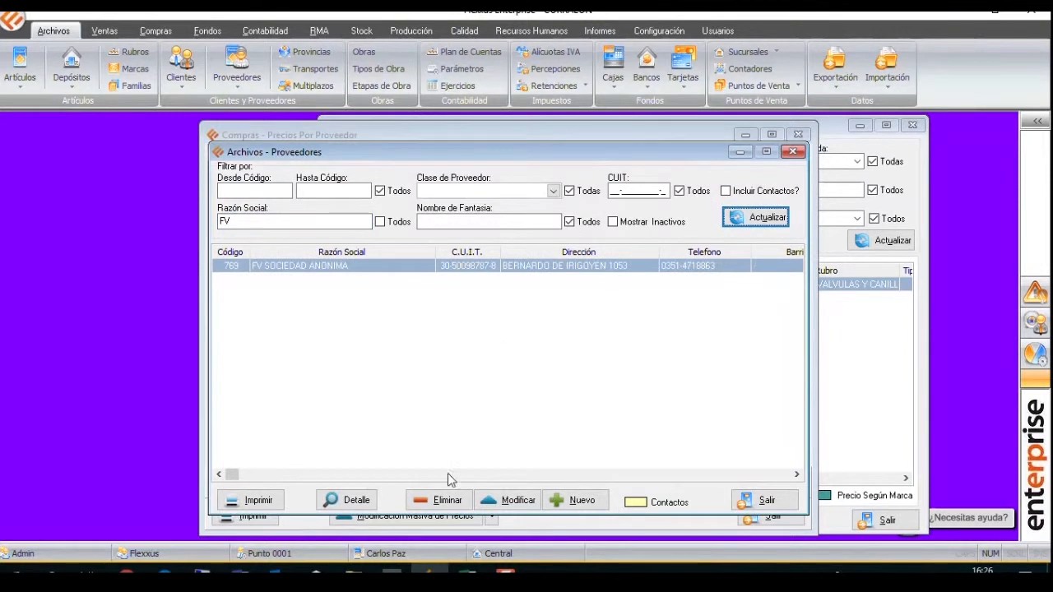
click(496, 503)
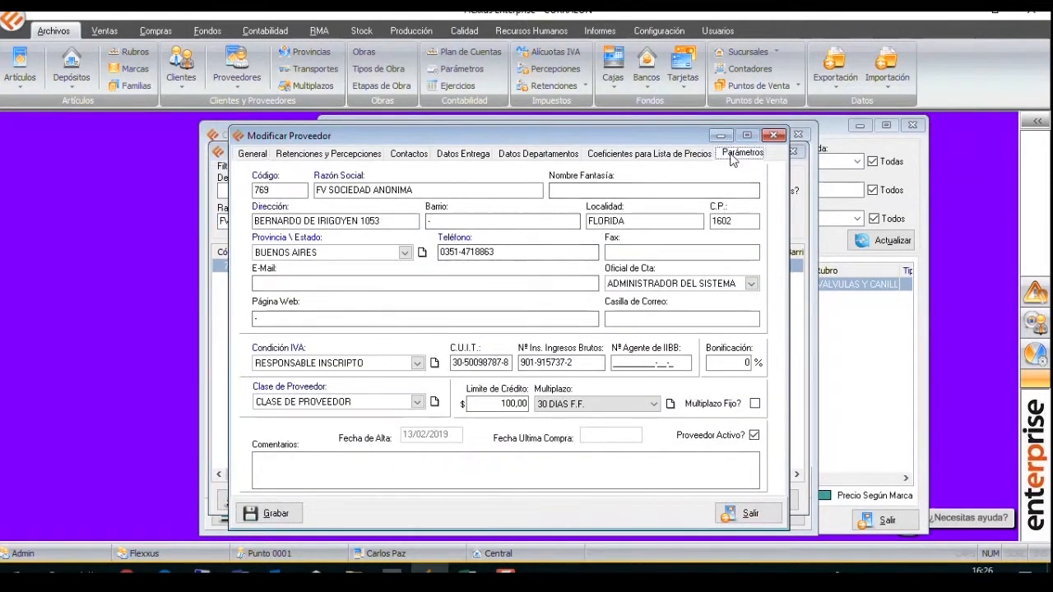
click(728, 162)
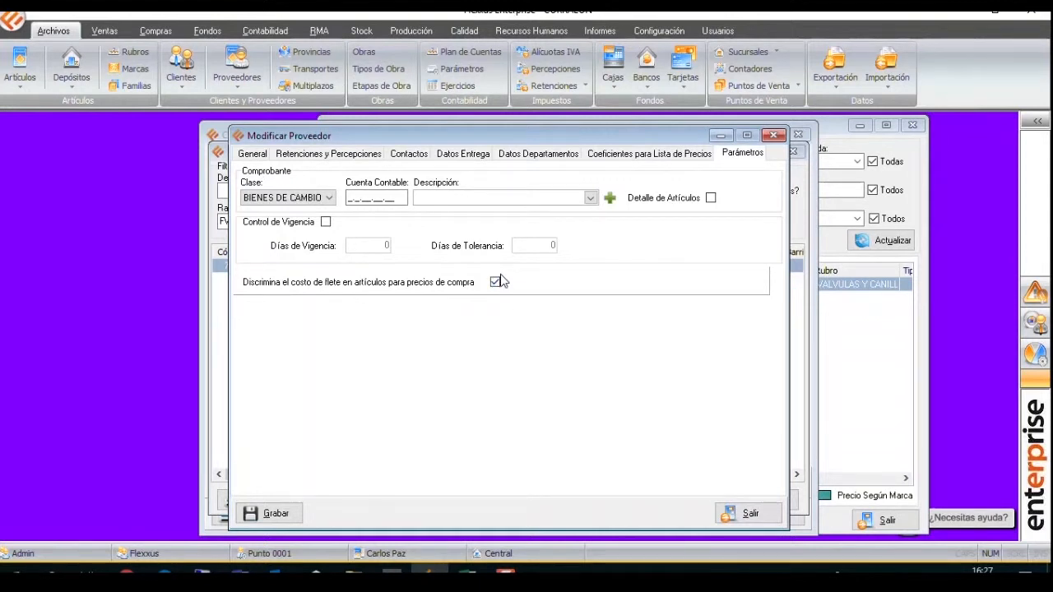
Close the supplier record, supplier list, supplier price list and article list to return to the purchase order.
click(773, 138)
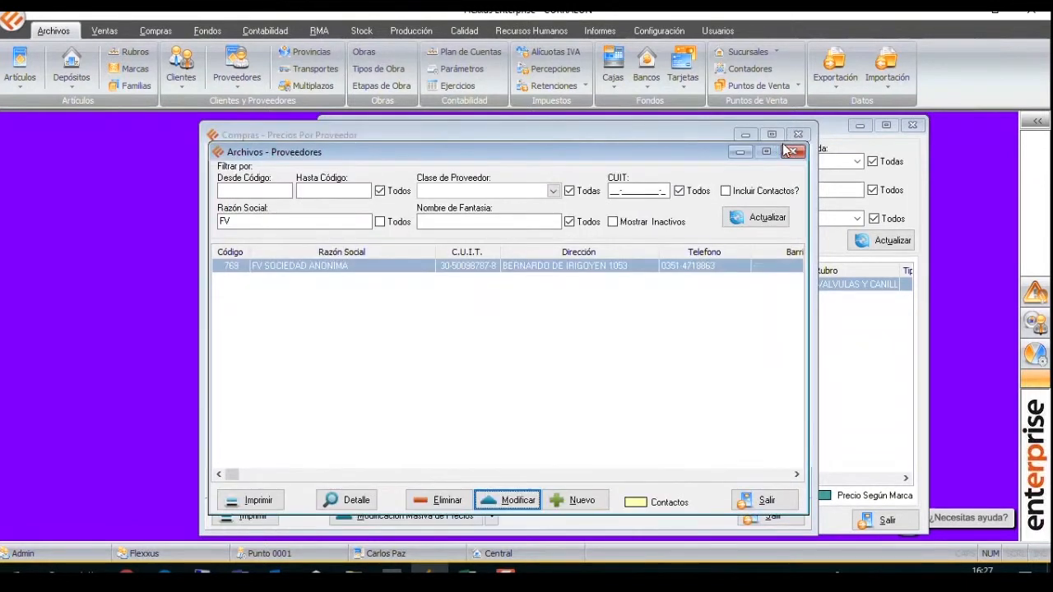
click(797, 134)
click(806, 134)
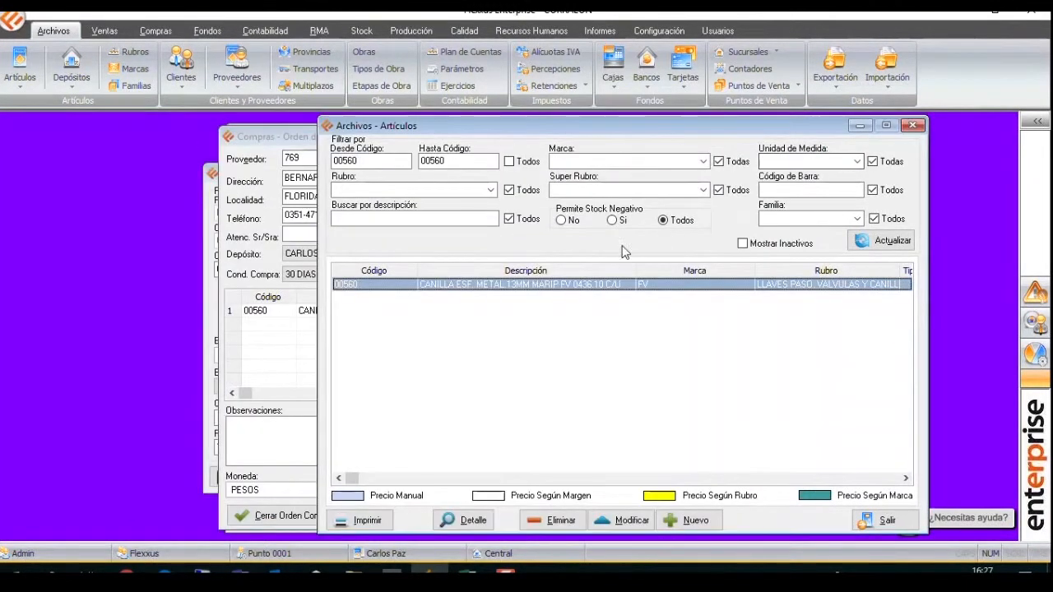
click(912, 125)
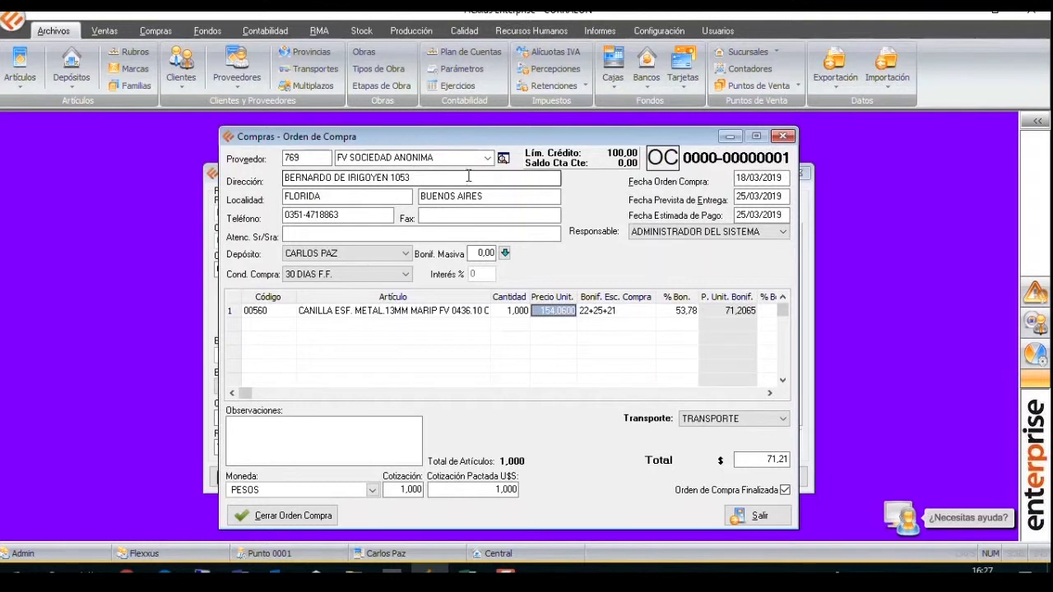
Search the Asistente de Parametrización for "discrim", uncheck parameter 281 on freight cost discrimination, and close the assistant without saving.
click(640, 28)
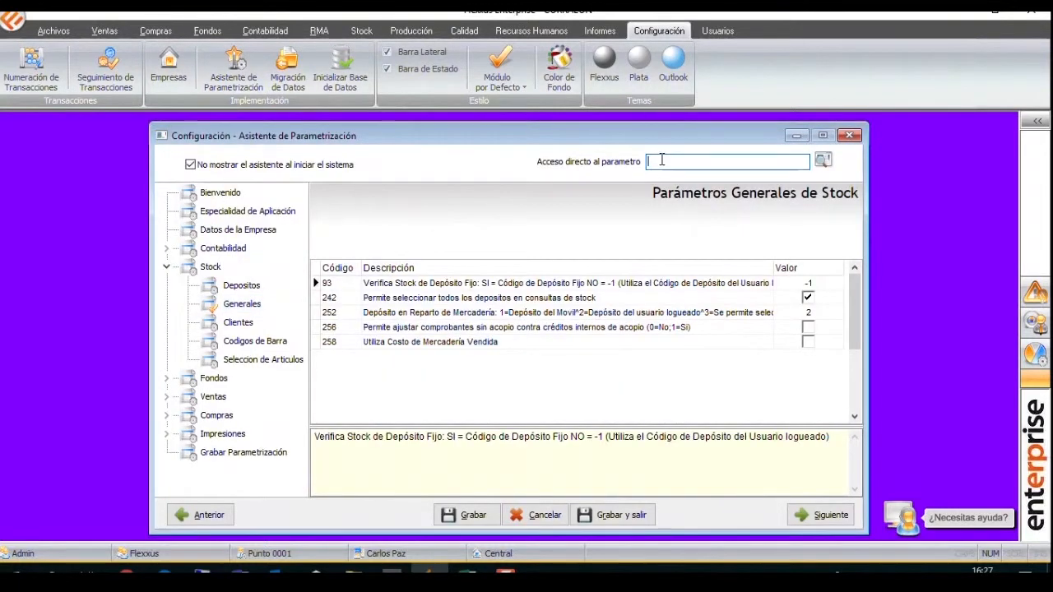
text(discrim)
key(Return)
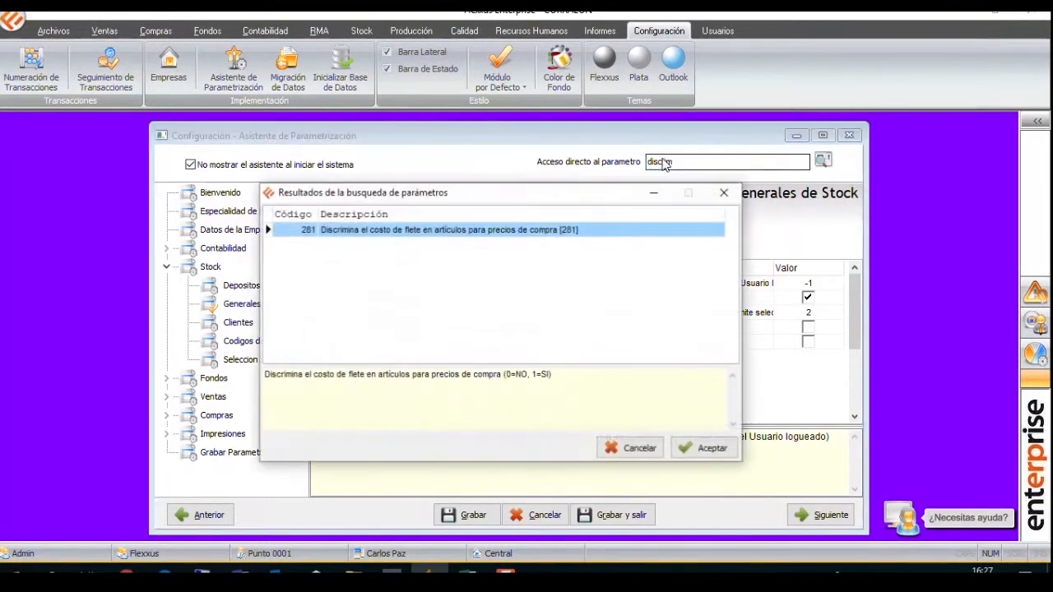
double_click(510, 231)
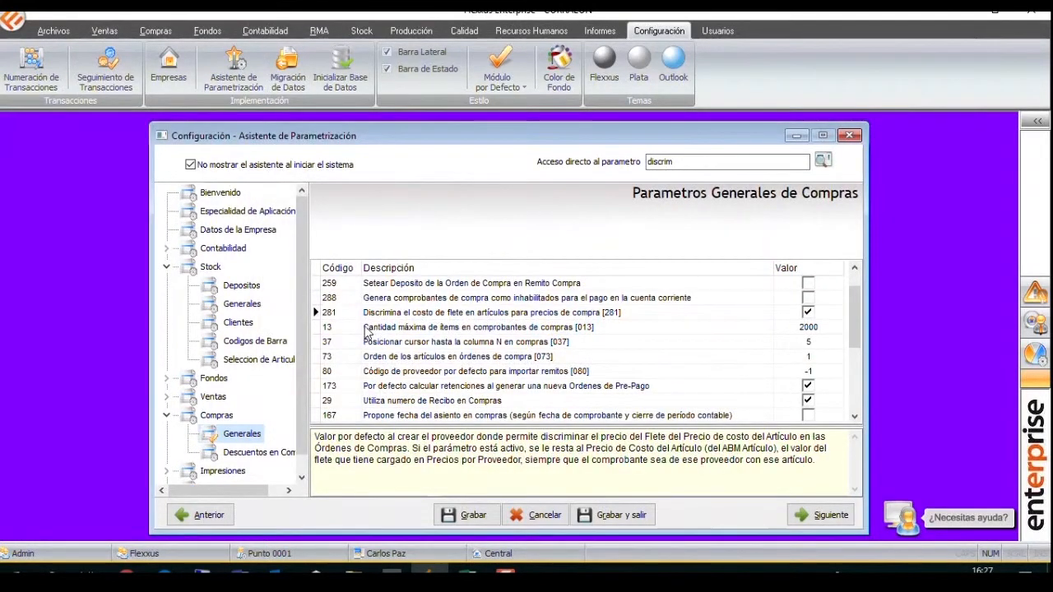
click(809, 313)
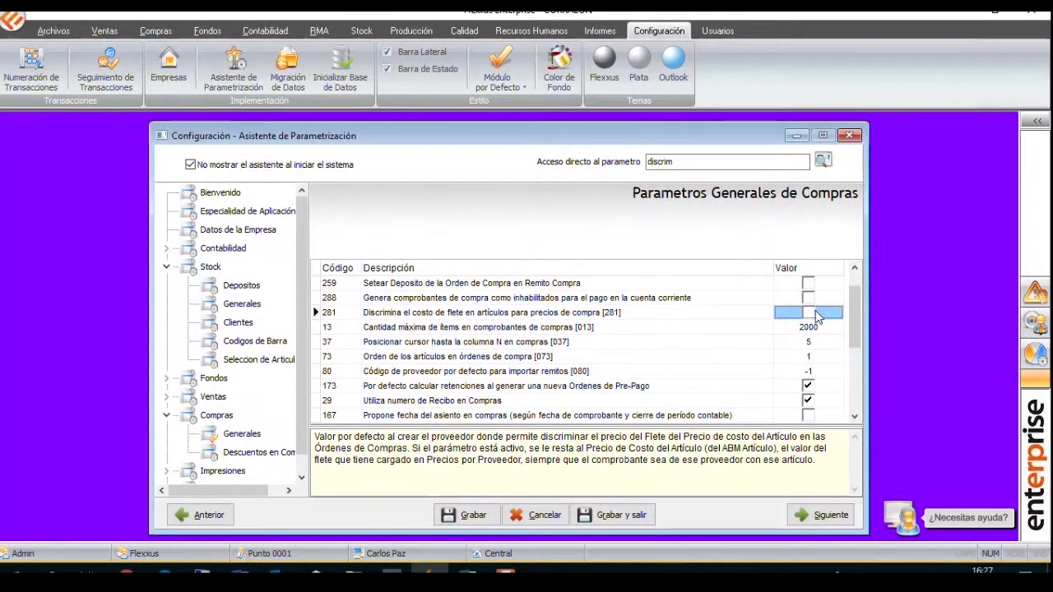
click(849, 135)
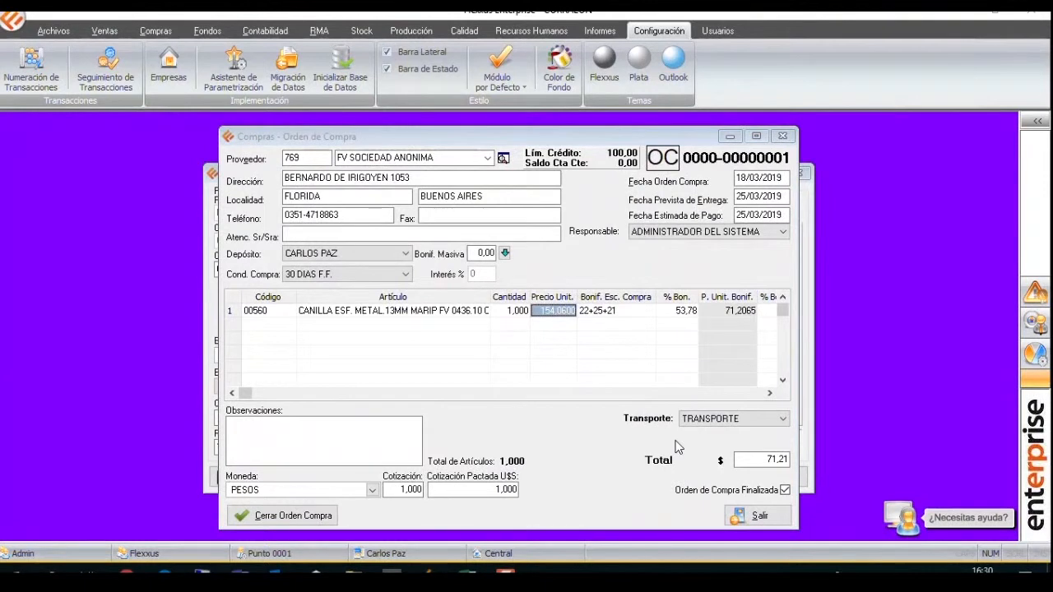
Close the purchase order and price form, and start a new supplier bonus for FV SOCIEDAD ANONIMA.
click(783, 136)
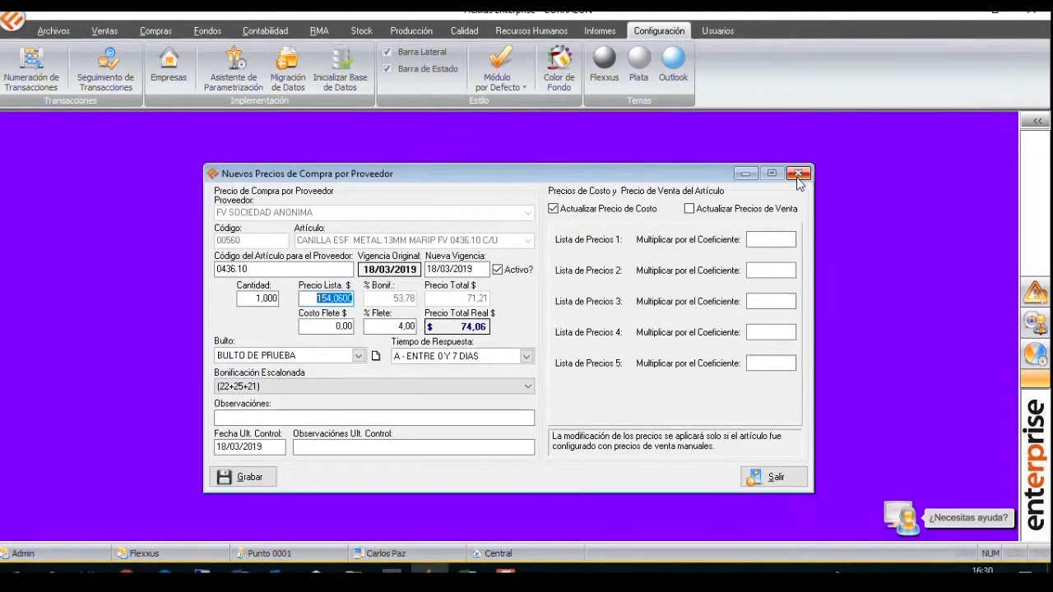
click(799, 174)
click(156, 31)
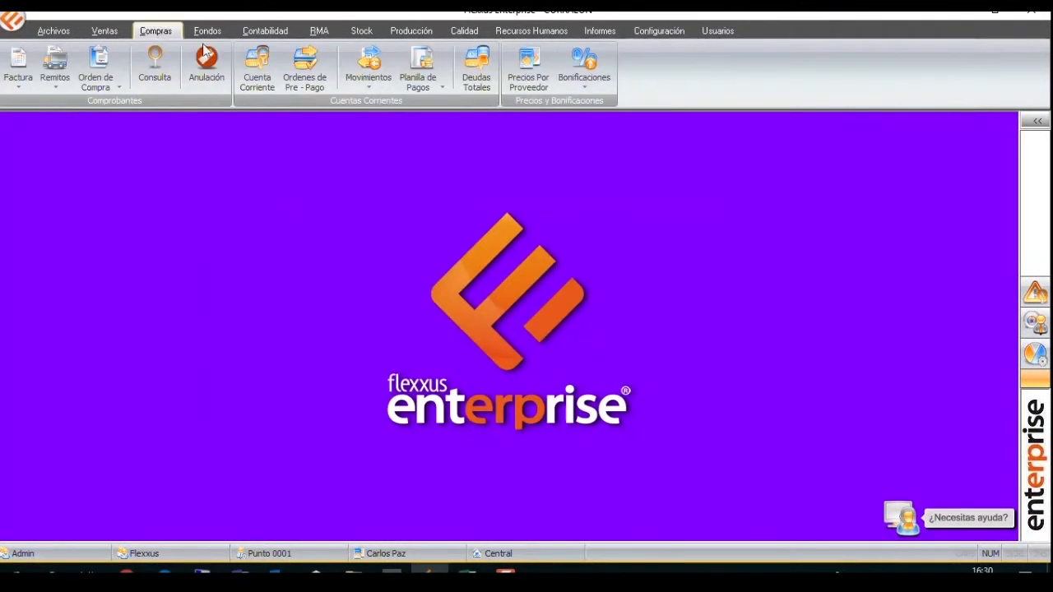
click(586, 65)
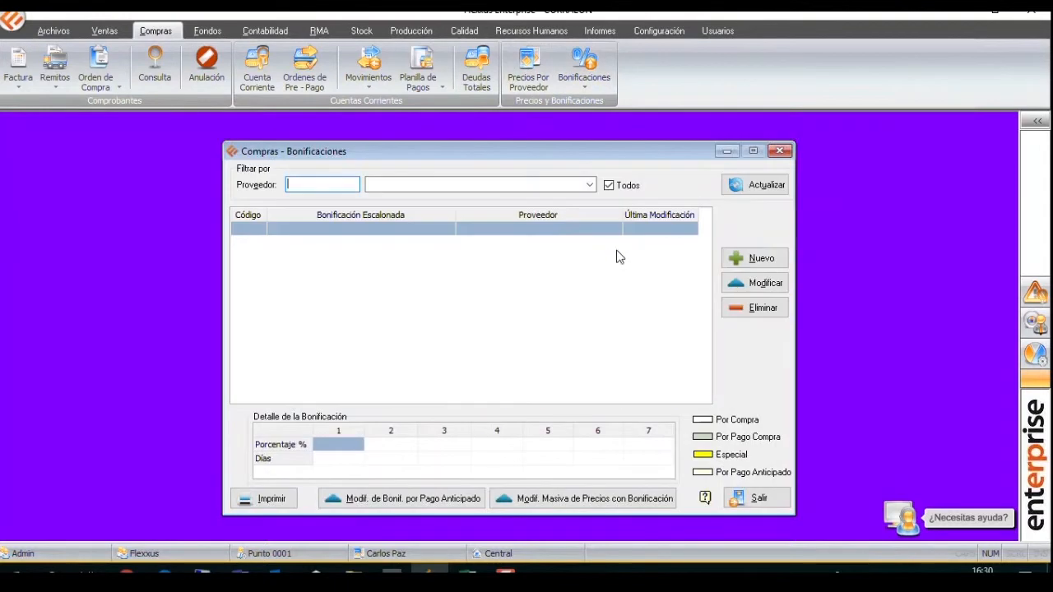
click(757, 256)
click(489, 224)
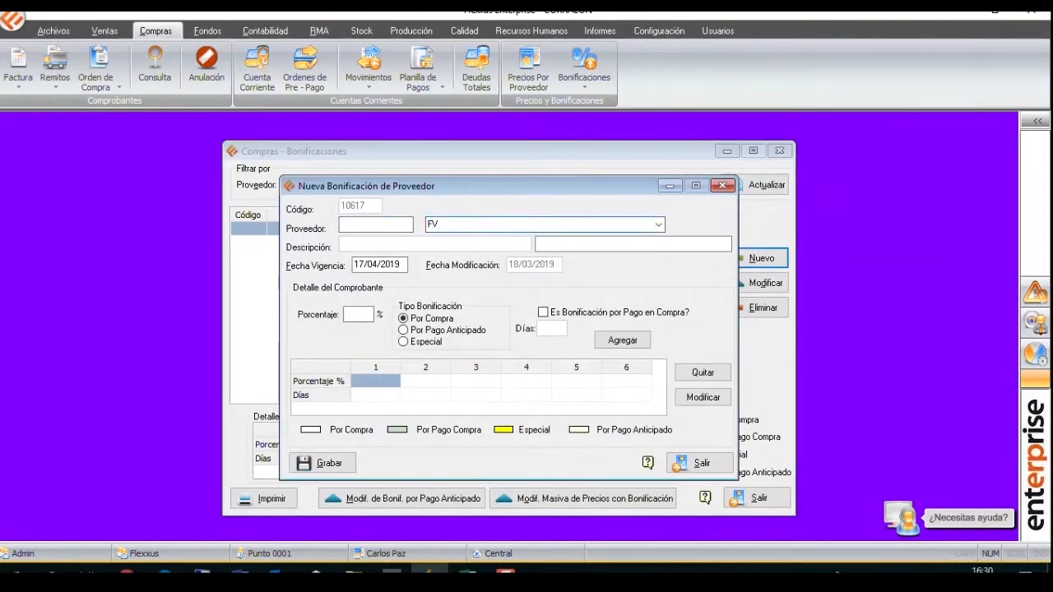
text(FV)
key(Return)
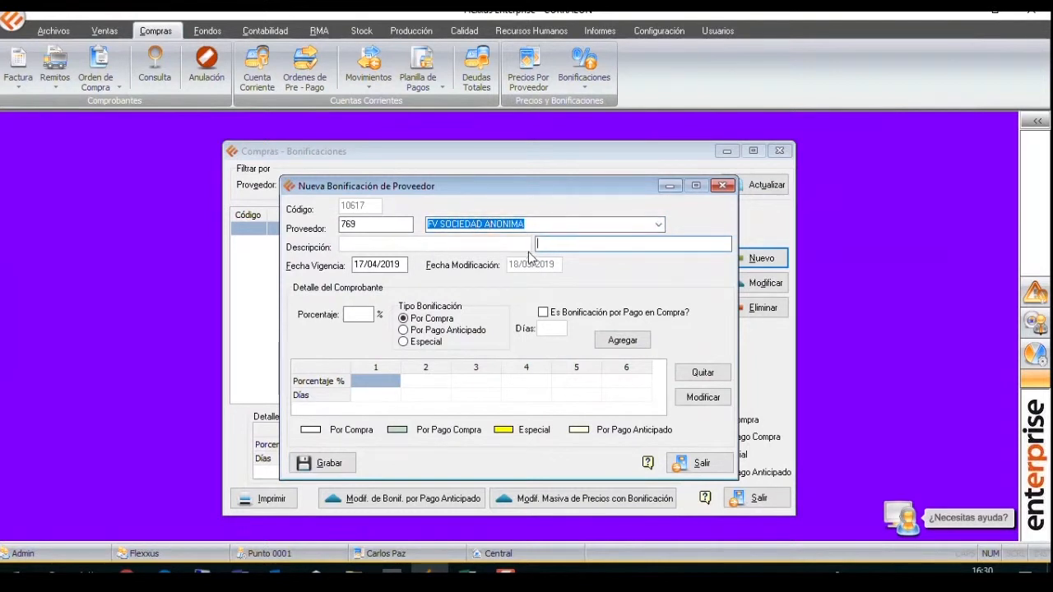
Add two Por Compra percentages, 32 and 5, to the new FV SOCIEDAD ANONIMA bonus.
click(359, 315)
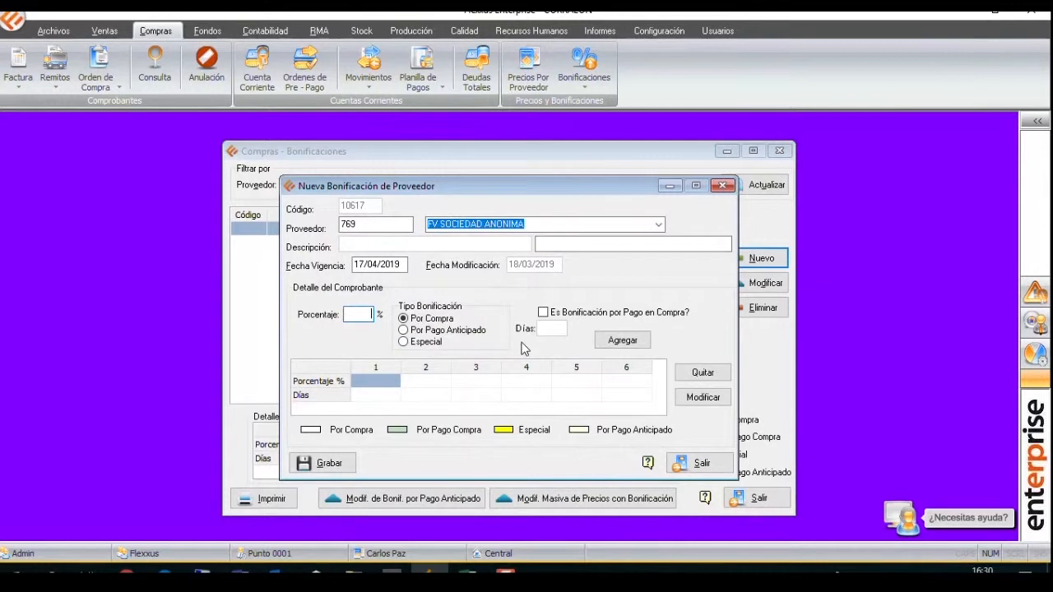
text(32)
click(617, 342)
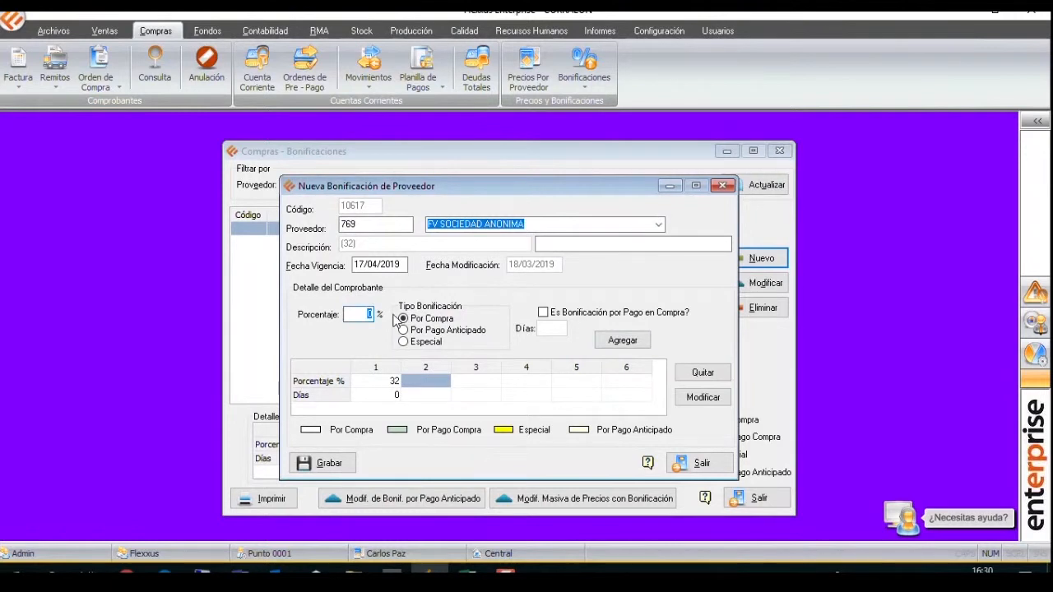
click(618, 340)
Add a 2% Por Pago Anticipado bonus marked as Bonificación por Pago en Compra at 10 days, and save the supplier bonus.
click(423, 332)
click(559, 331)
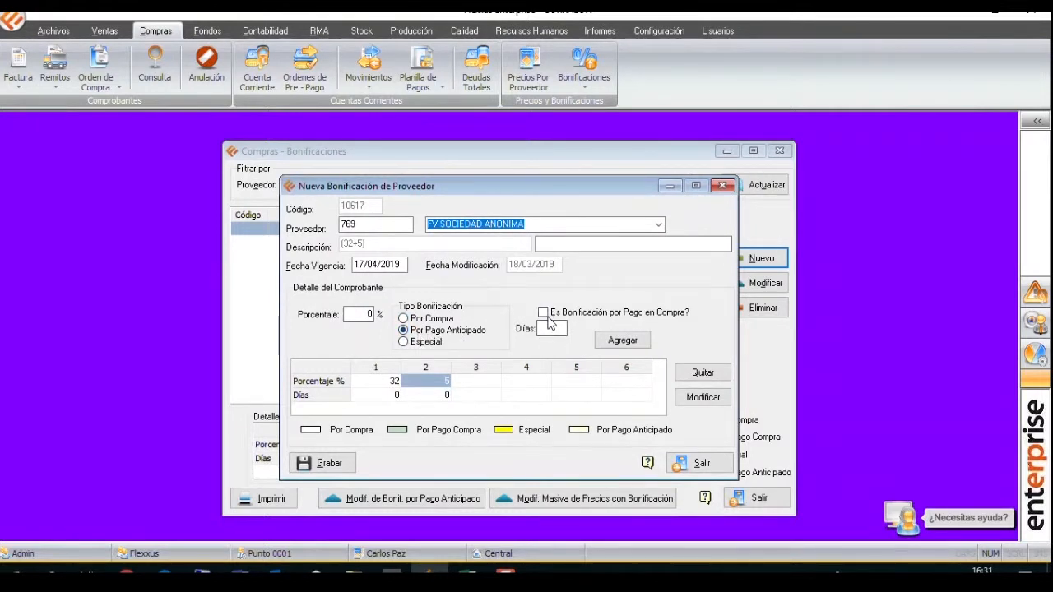
click(543, 312)
click(549, 330)
click(476, 381)
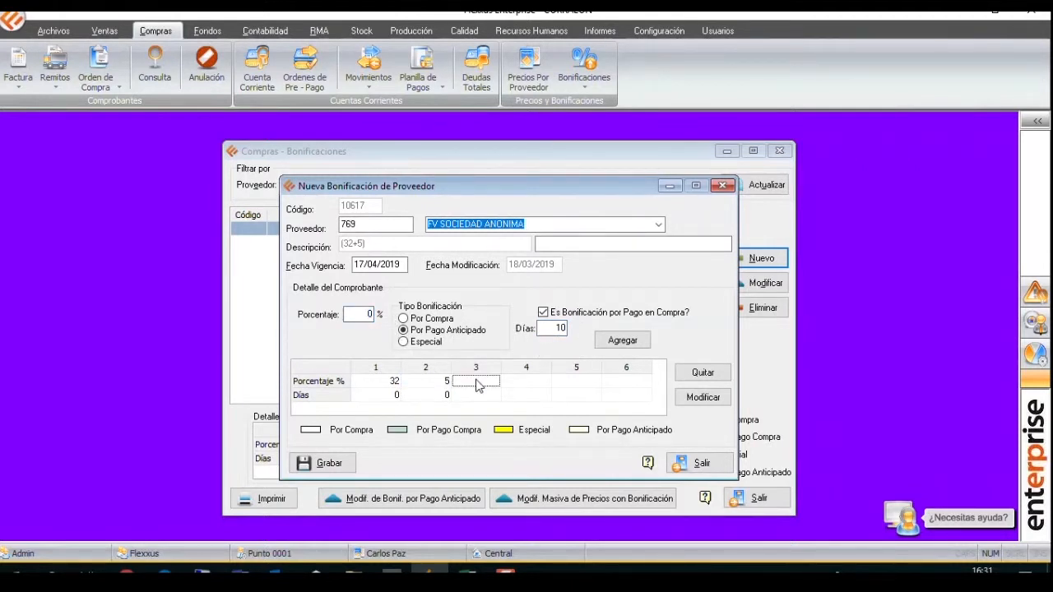
click(366, 314)
text(2)
click(622, 340)
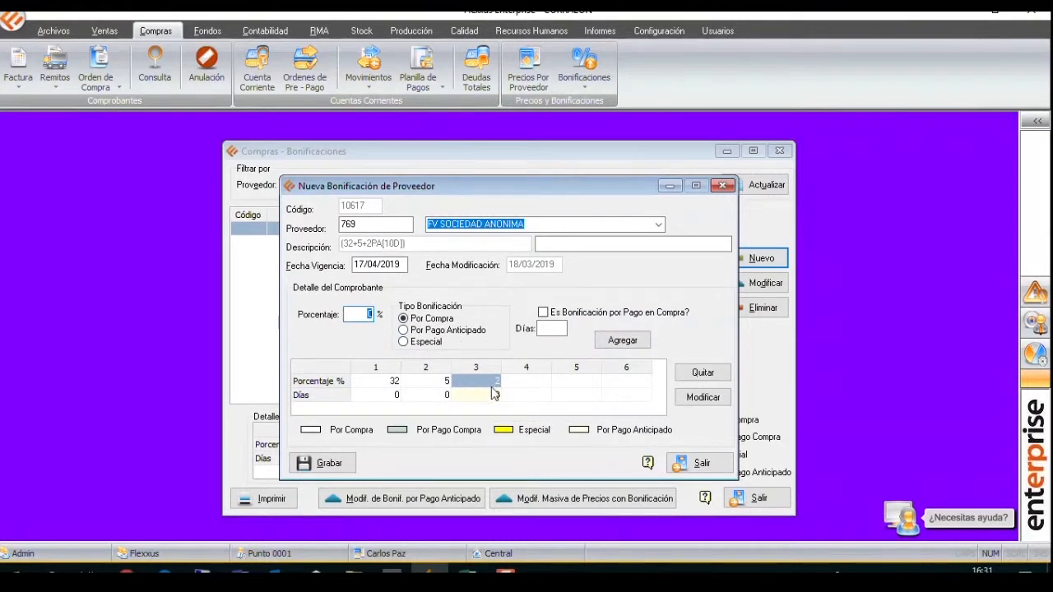
click(544, 396)
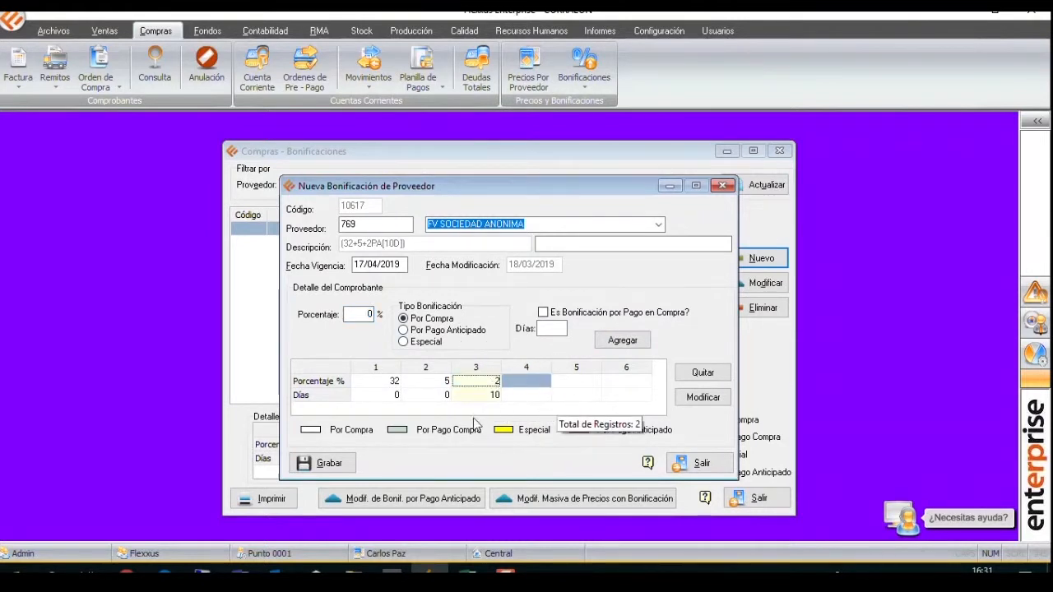
click(340, 466)
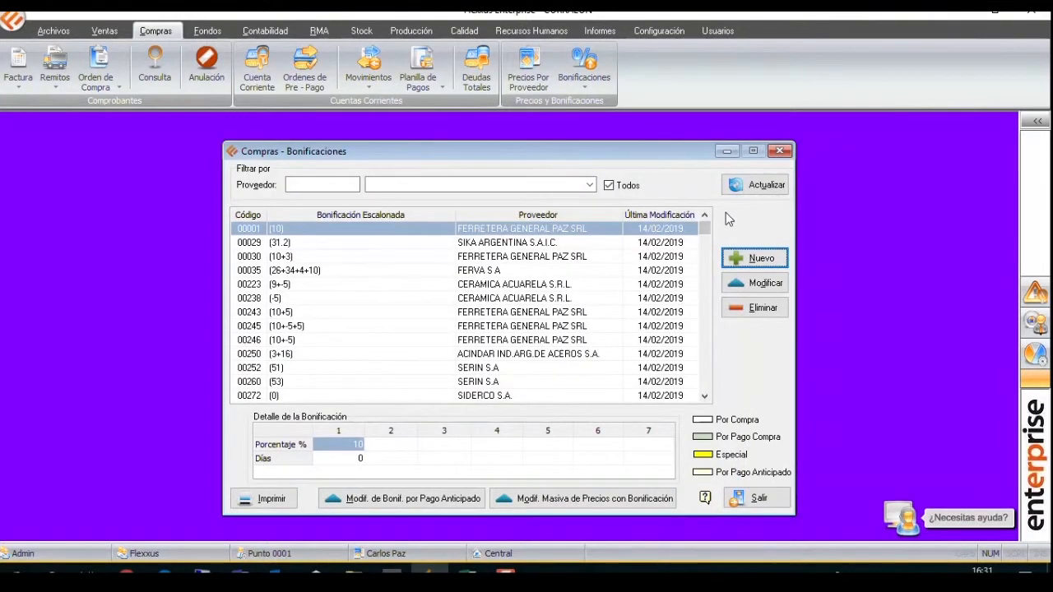
Filter the bonus list by FV SOCIEDAD ANONIMA and look for the new 32+5+2PA[10D] entry.
click(486, 187)
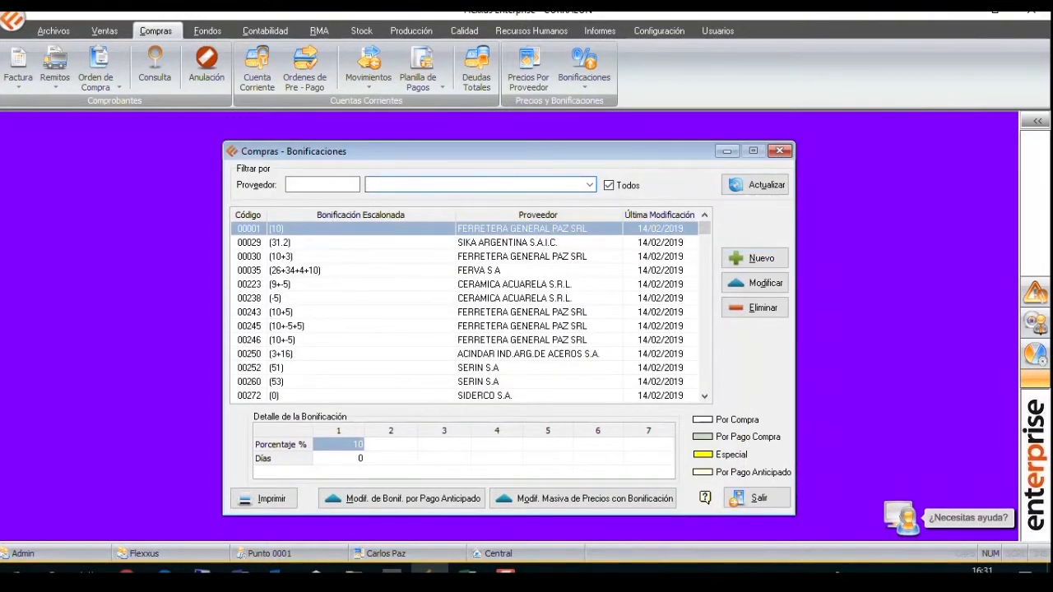
text(FV)
key(Return)
click(777, 186)
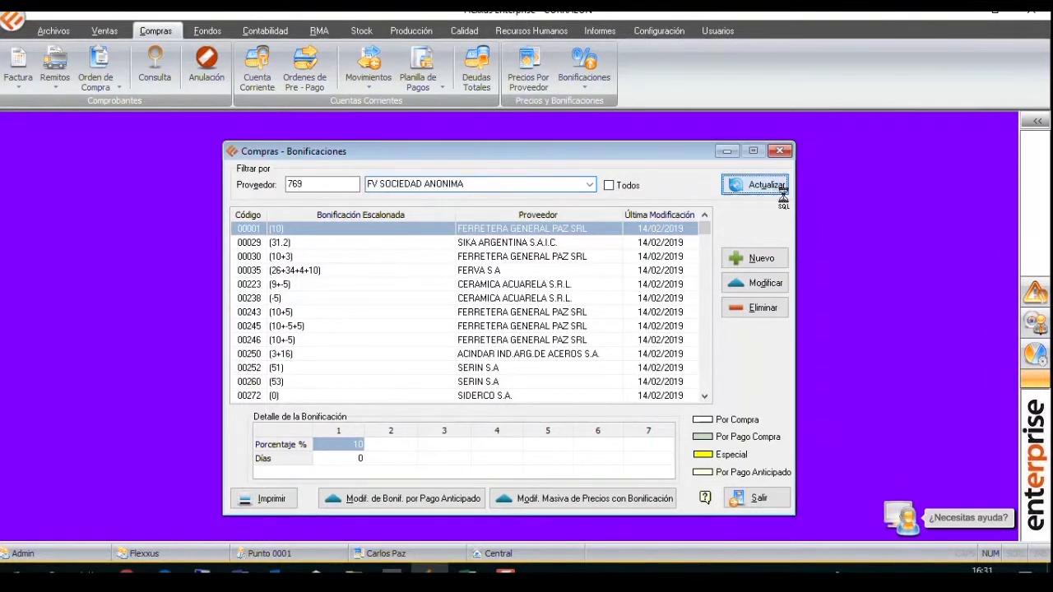
scroll(700, 369, down, 5)
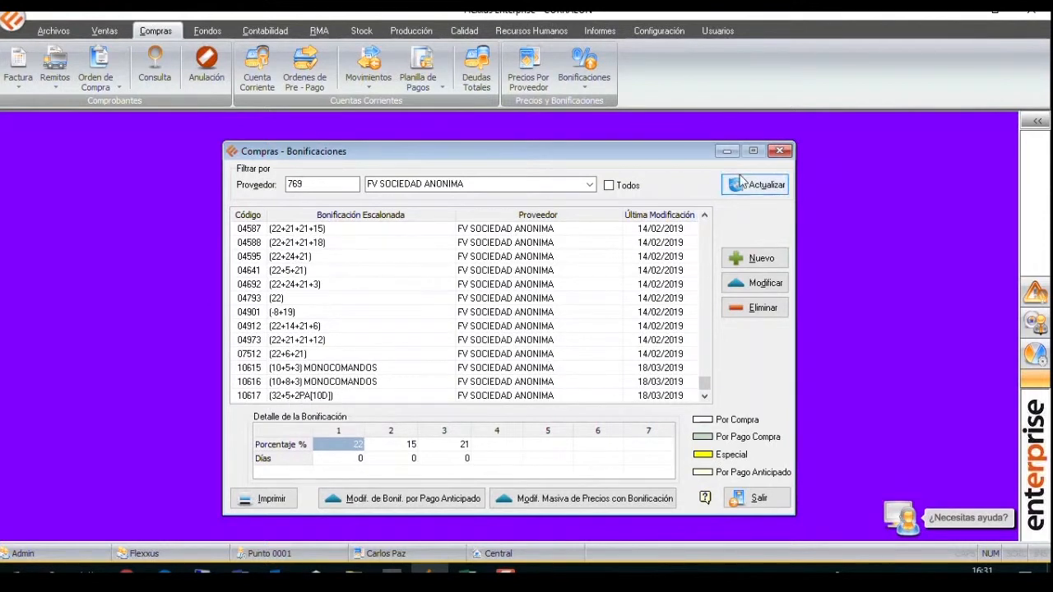
Close the bonus list, filter the supplier prices for article 00560, and open its FV SOCIEDAD ANONIMA price for editing.
click(779, 151)
click(528, 70)
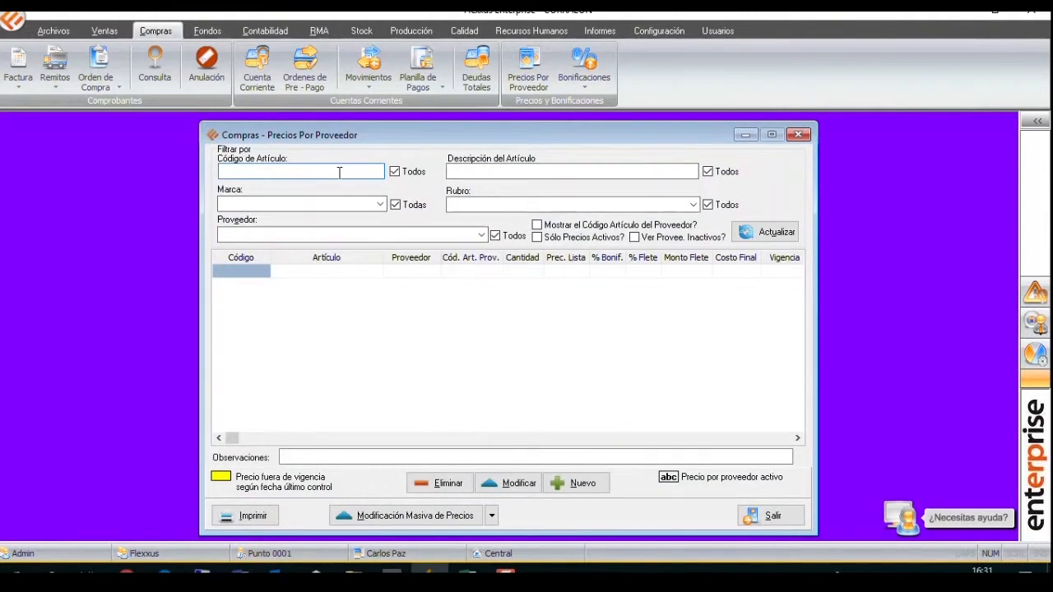
text(00560)
click(765, 232)
click(510, 483)
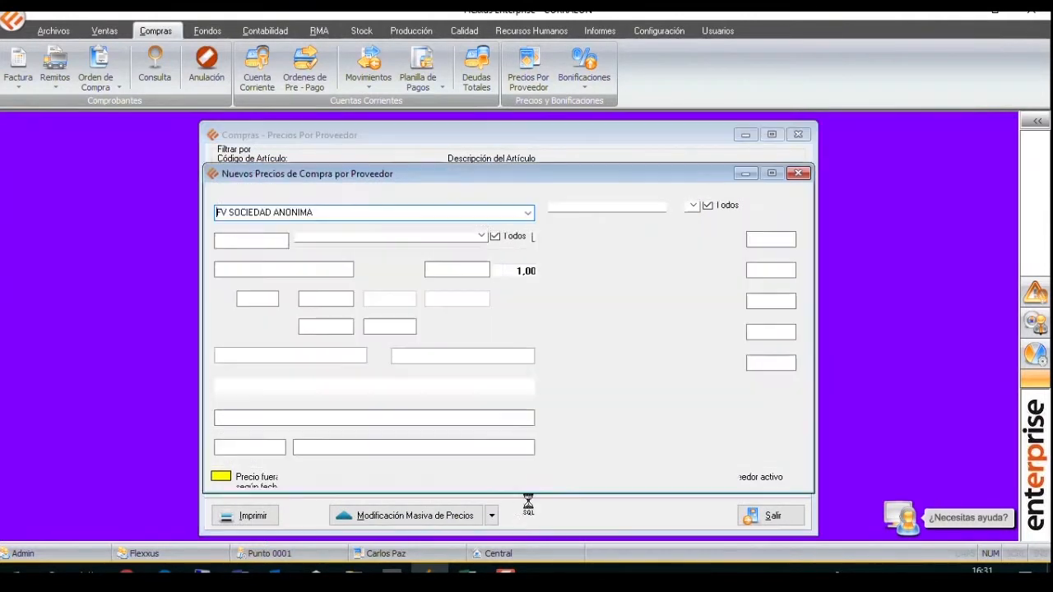
Assign the stepped bonus (32+5+2PA[10D]) to article 00560's supplier price, save it, and close the price forms.
click(493, 386)
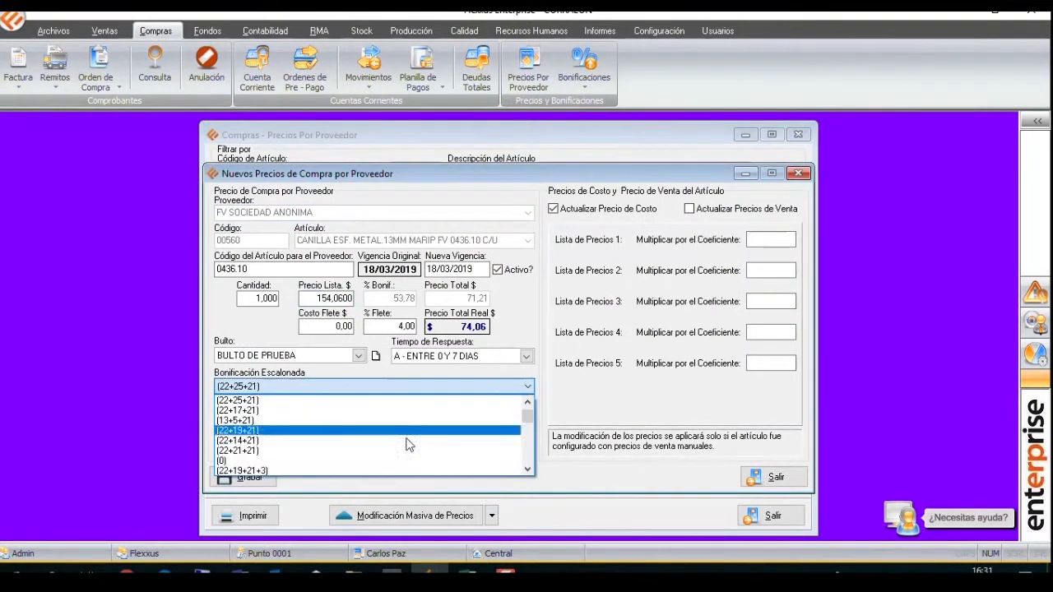
drag(527, 417, 528, 468)
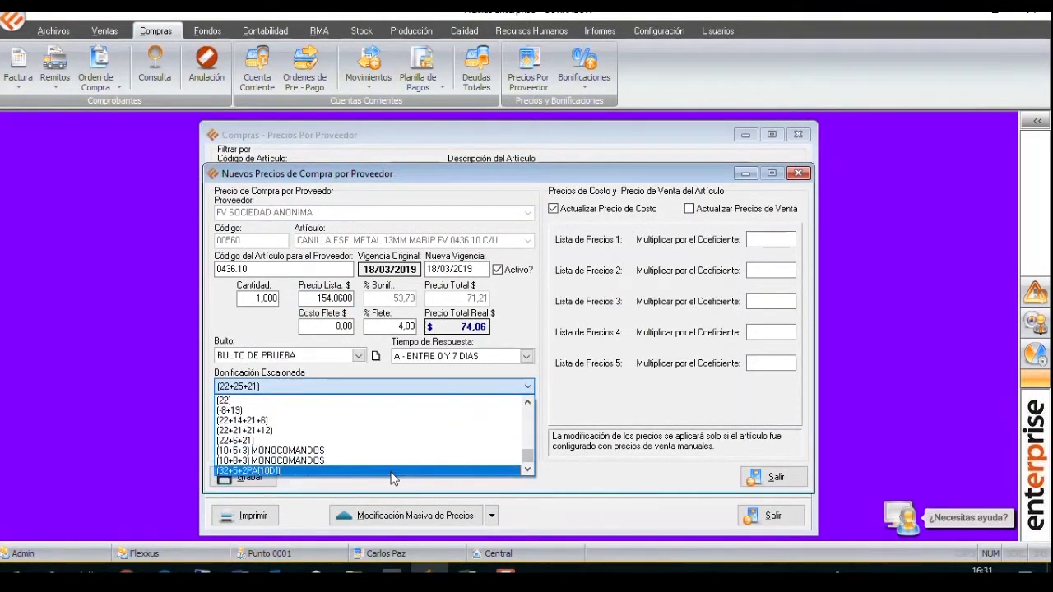
click(260, 471)
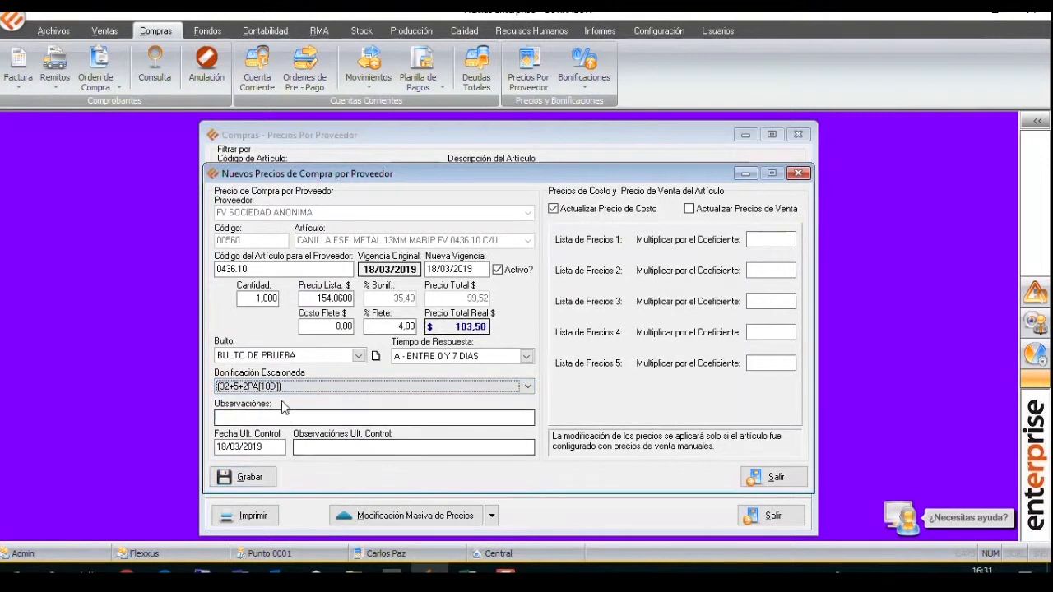
click(247, 478)
click(521, 310)
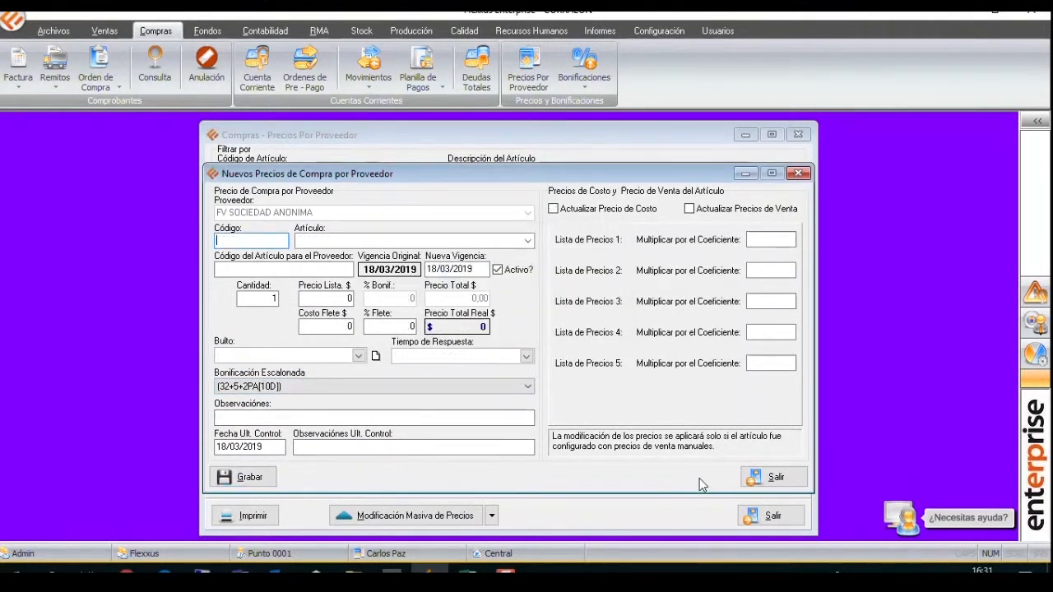
click(780, 483)
click(767, 516)
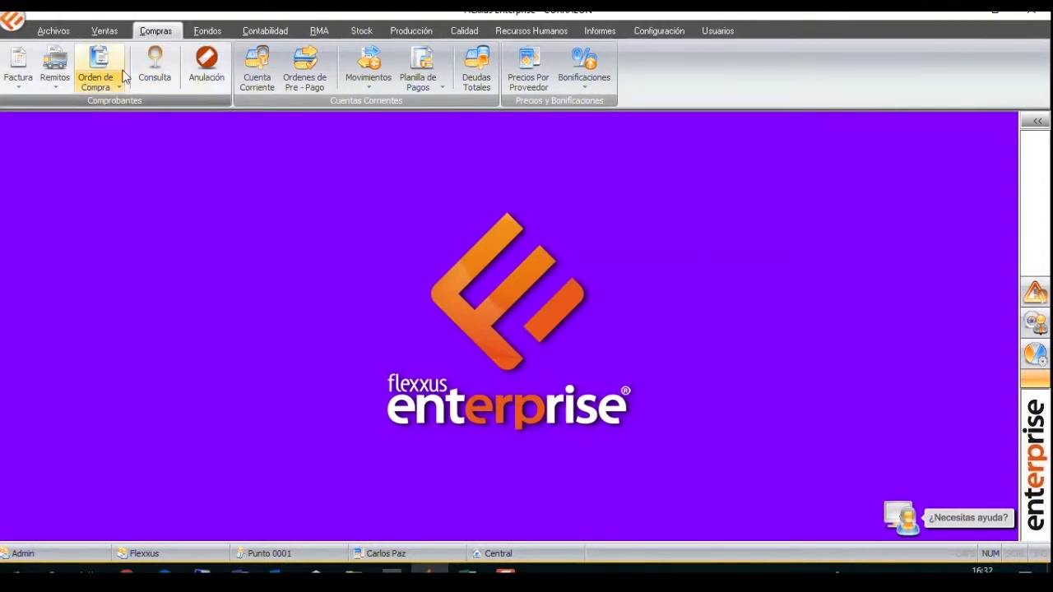
Start a new purchase order for supplier FV SOCIEDAD ANONIMA.
click(95, 59)
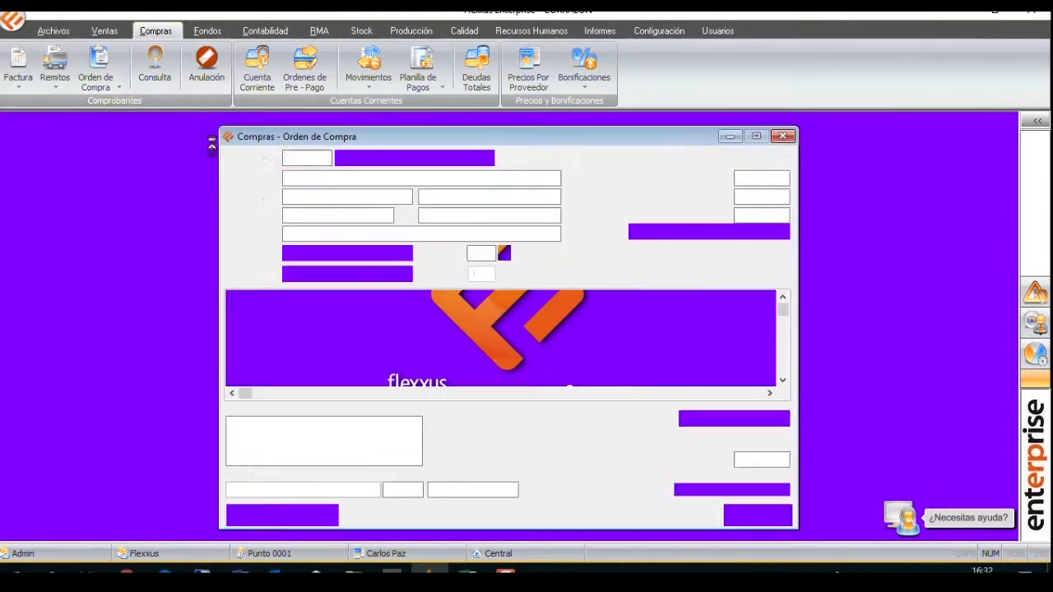
click(355, 161)
text(FV)
key(Return)
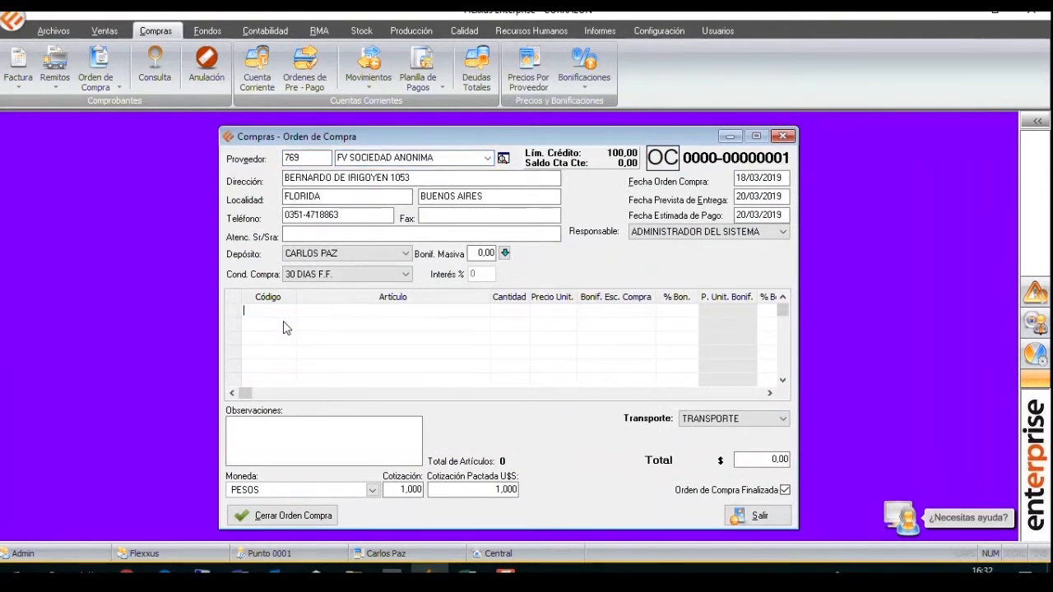
Add 100 units of article 00560 to the purchase order, keeping the proposed unit price and bonus.
text(00560)
key(Return)
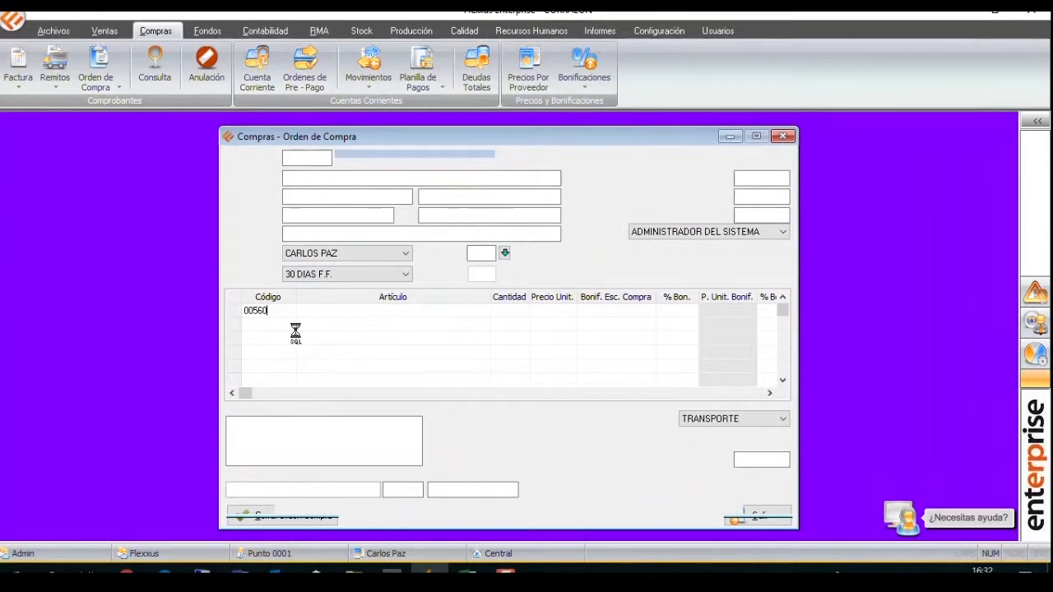
text(1)
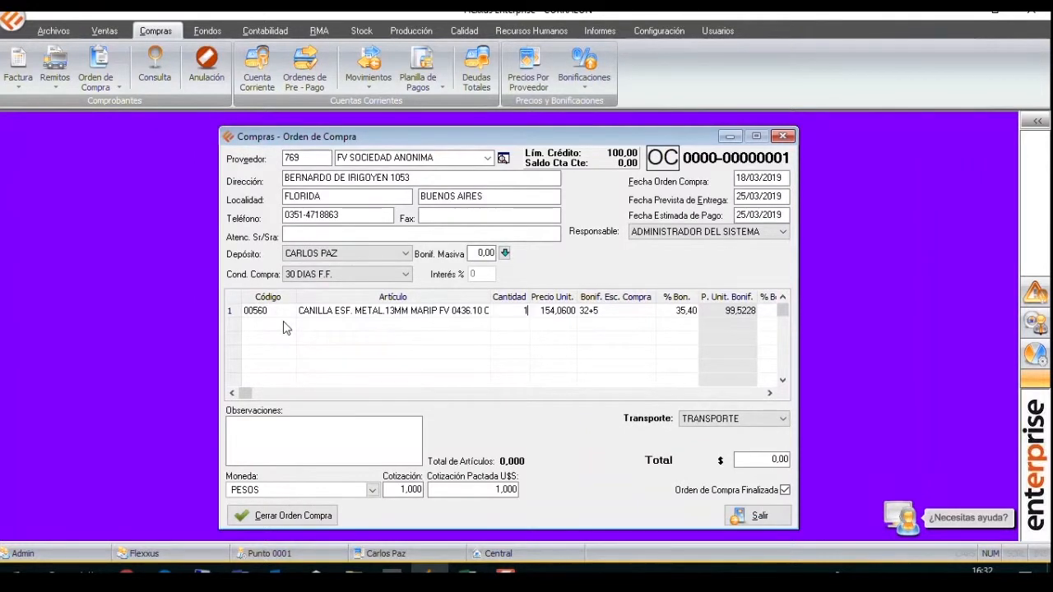
text(00)
key(Return)
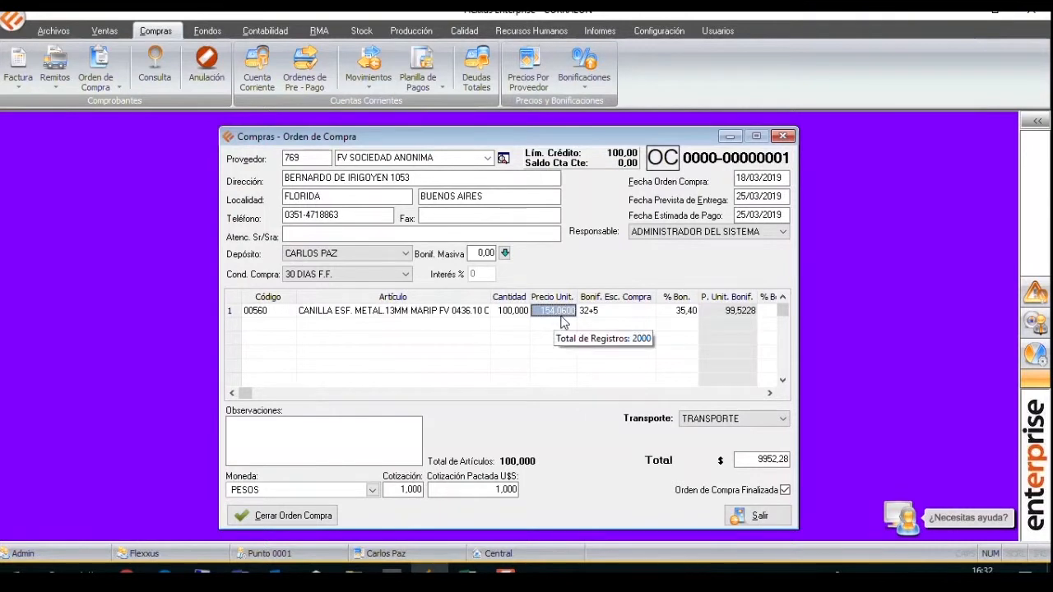
key(Return)
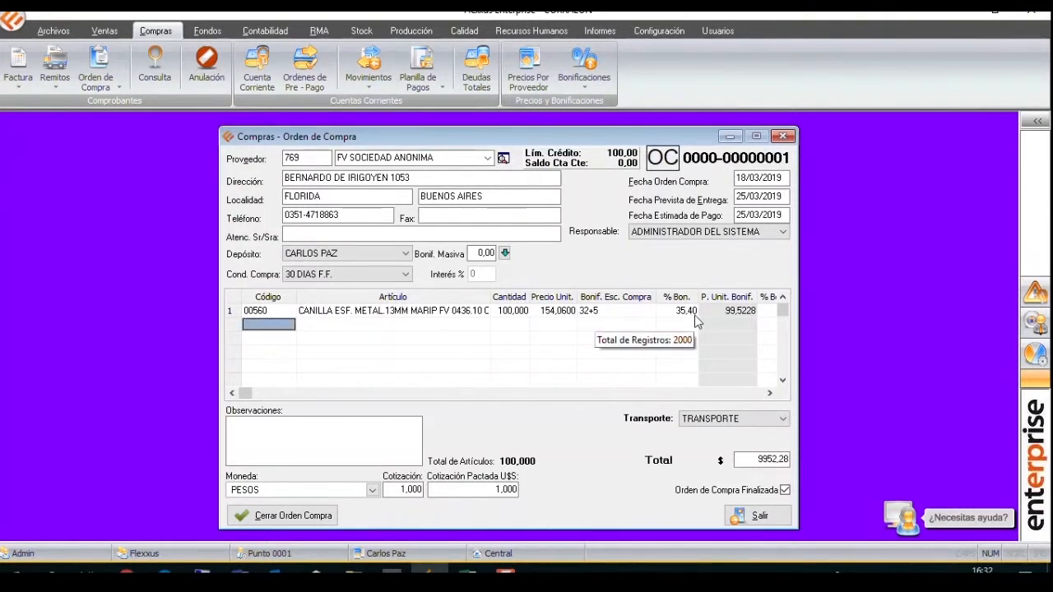
Check the order line's payment bonus columns and save the purchase order, accepting the agreed U$S rate and declining to print.
click(731, 315)
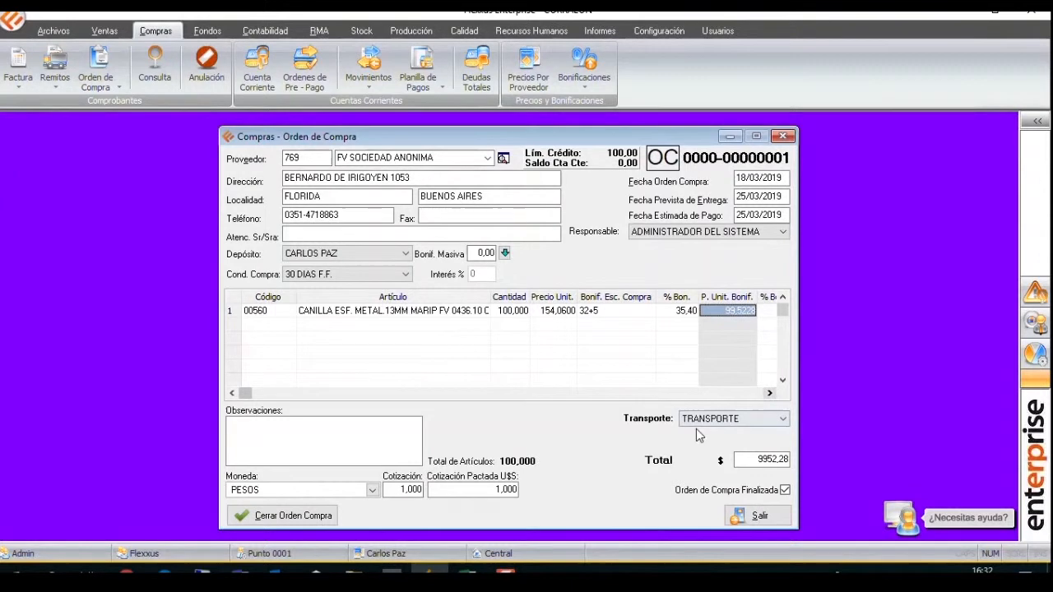
click(769, 394)
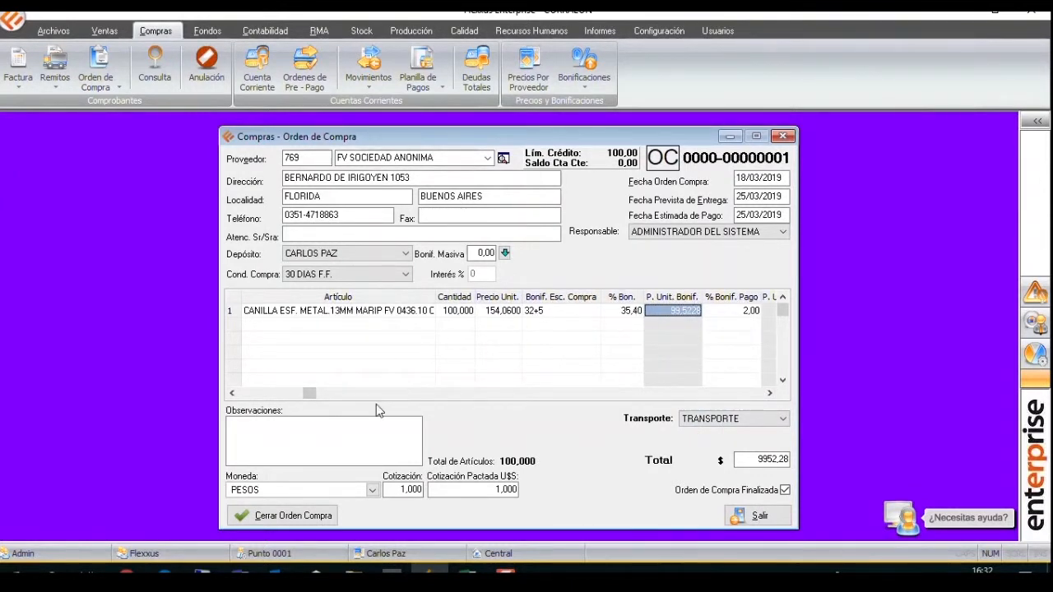
key(Tab)
click(769, 394)
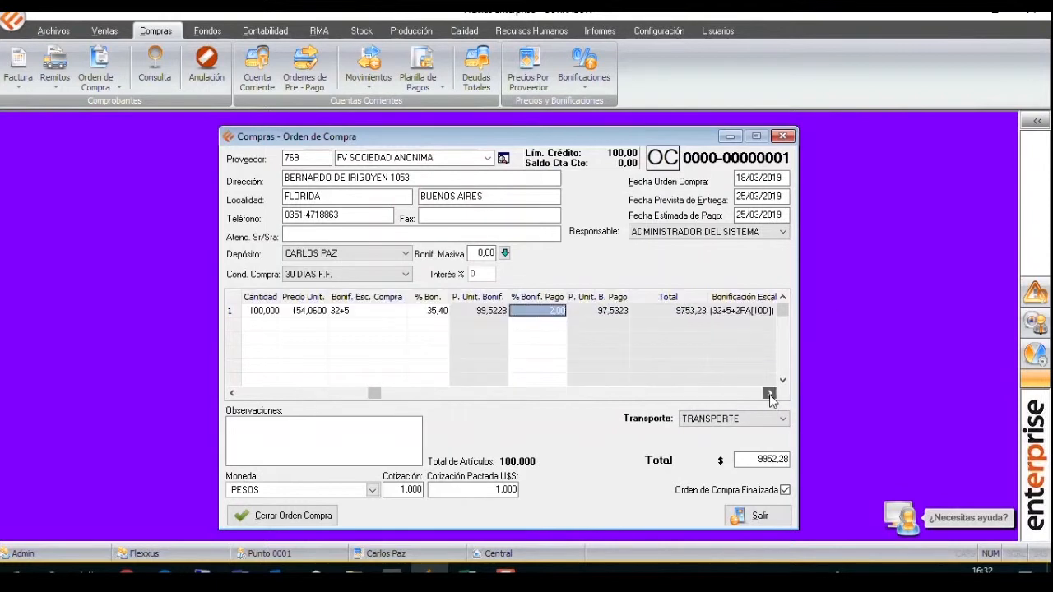
click(251, 395)
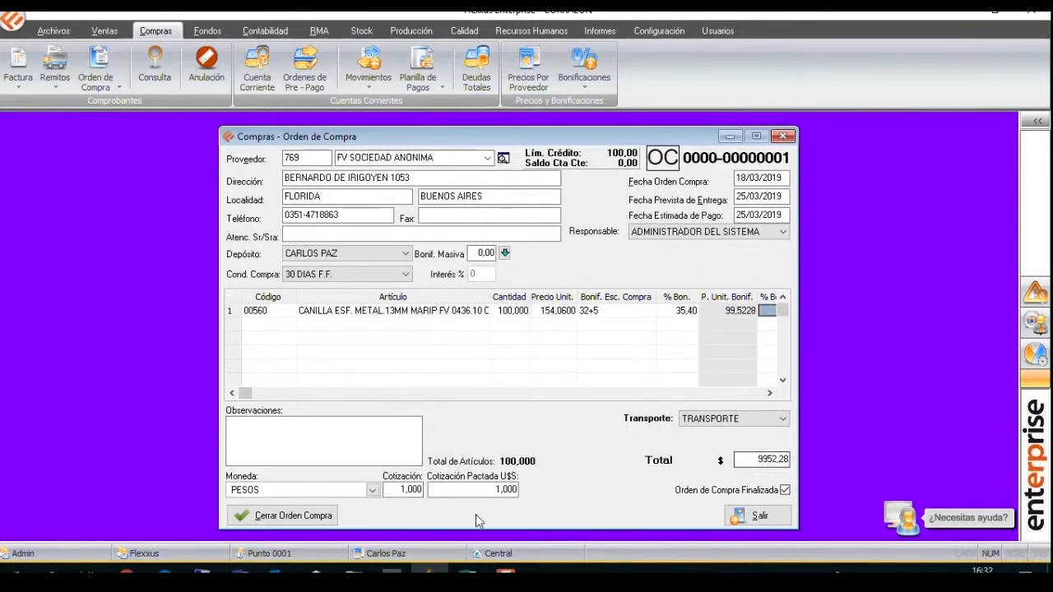
click(321, 516)
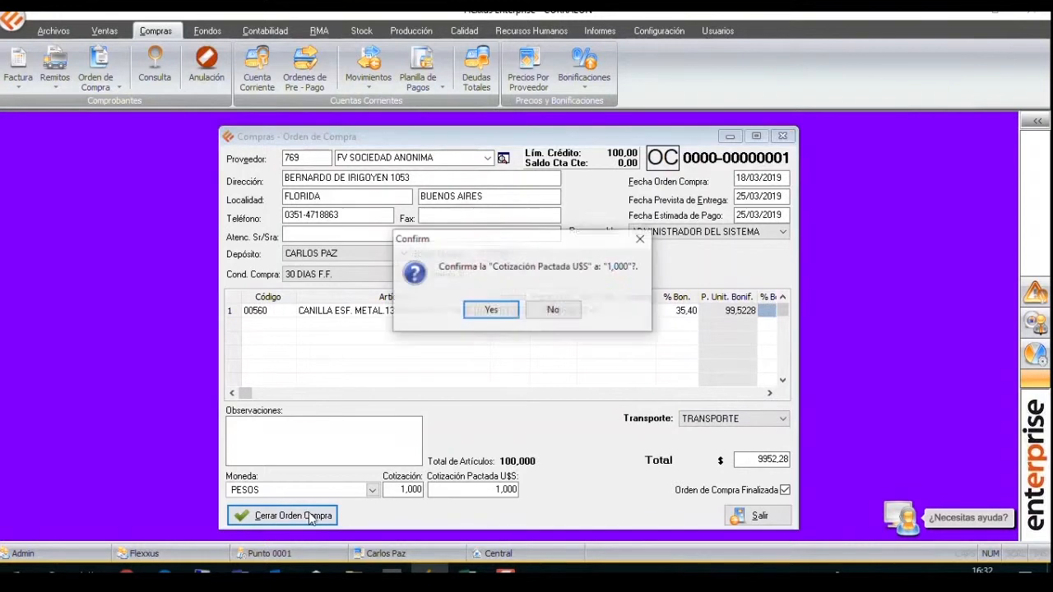
click(499, 315)
click(497, 314)
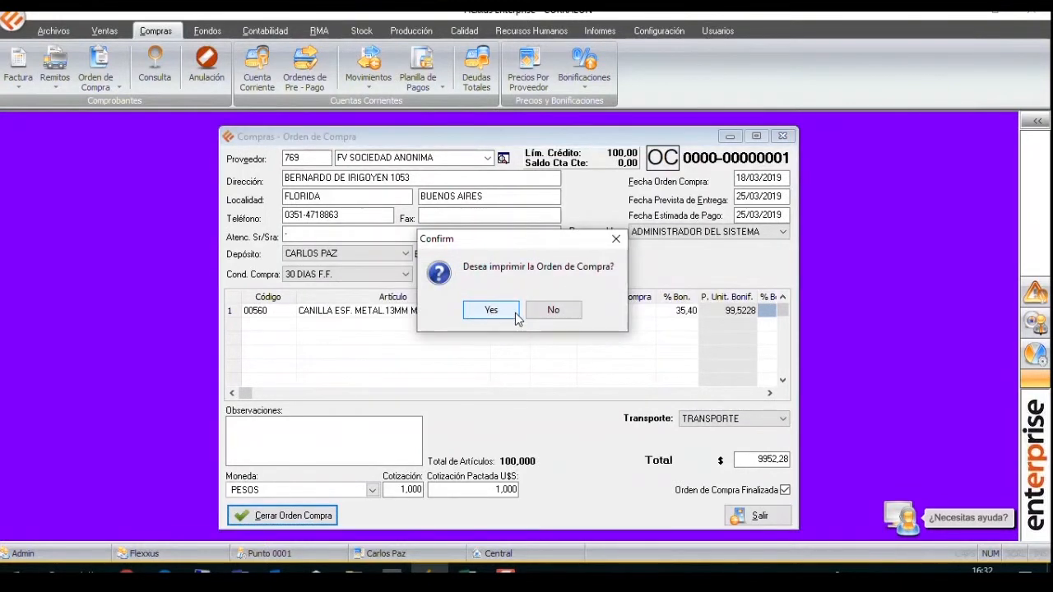
click(538, 316)
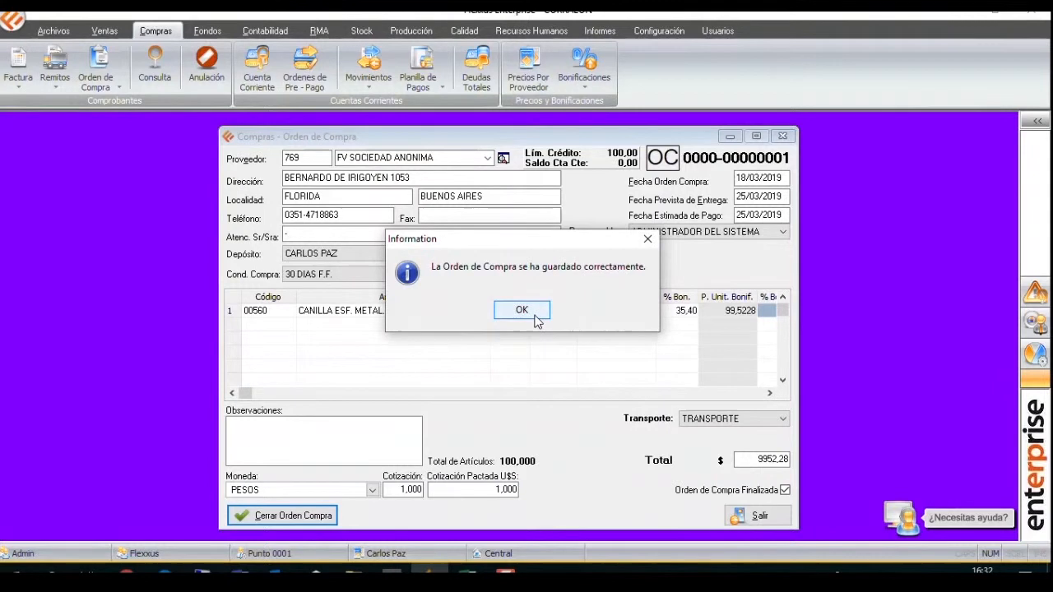
click(535, 316)
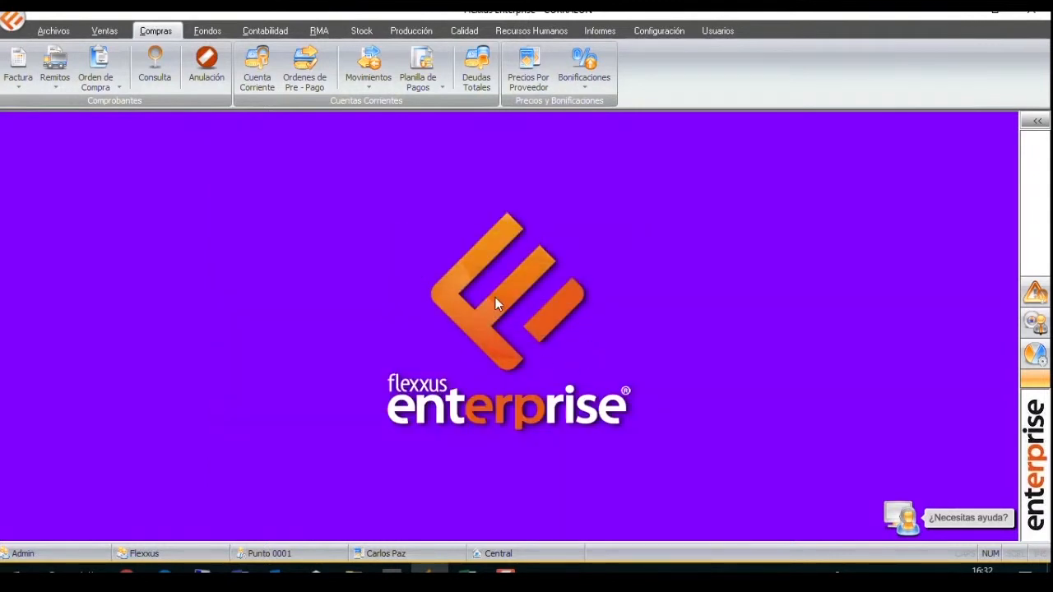
click(66, 73)
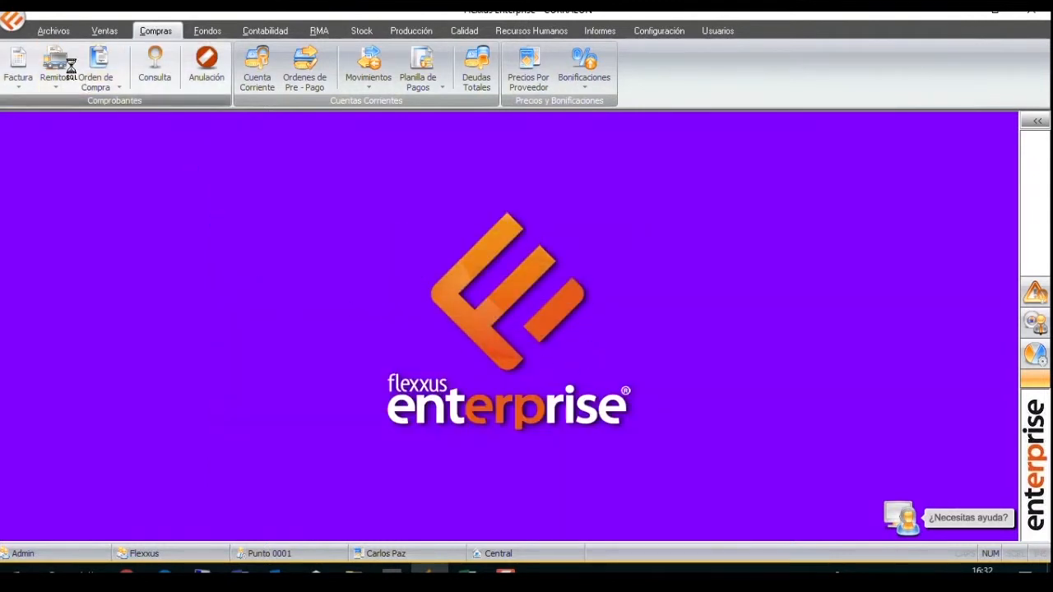
click(334, 161)
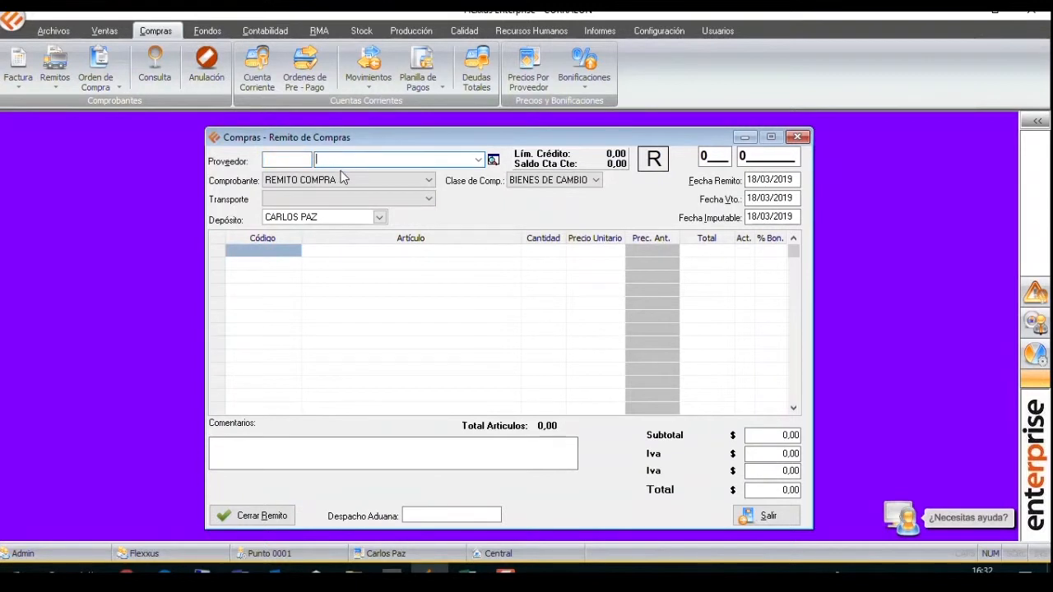
text(FV)
key(Return)
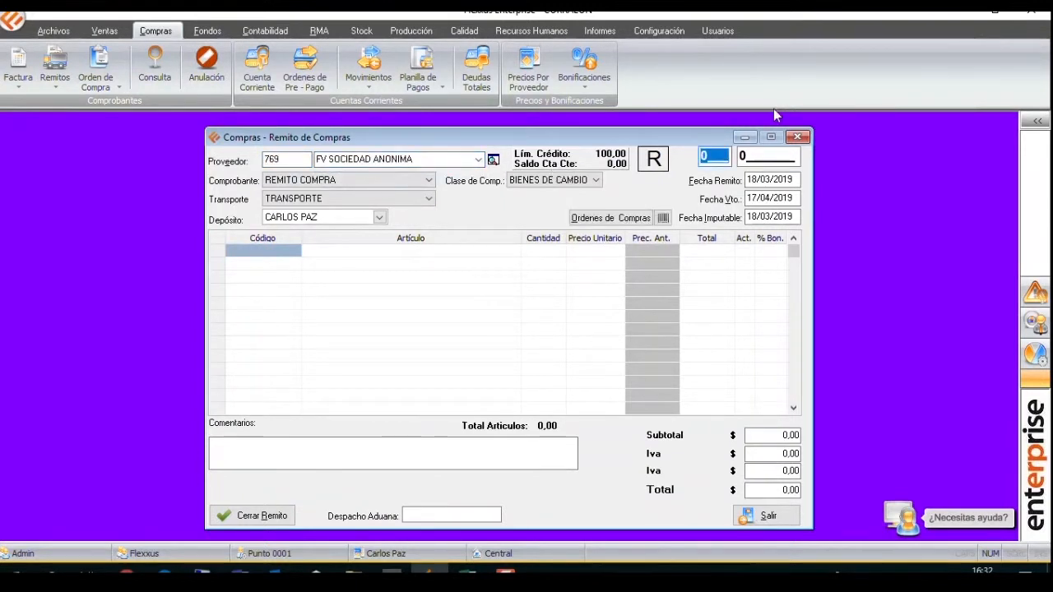
text(26)
key(Return)
text(33)
key(Return)
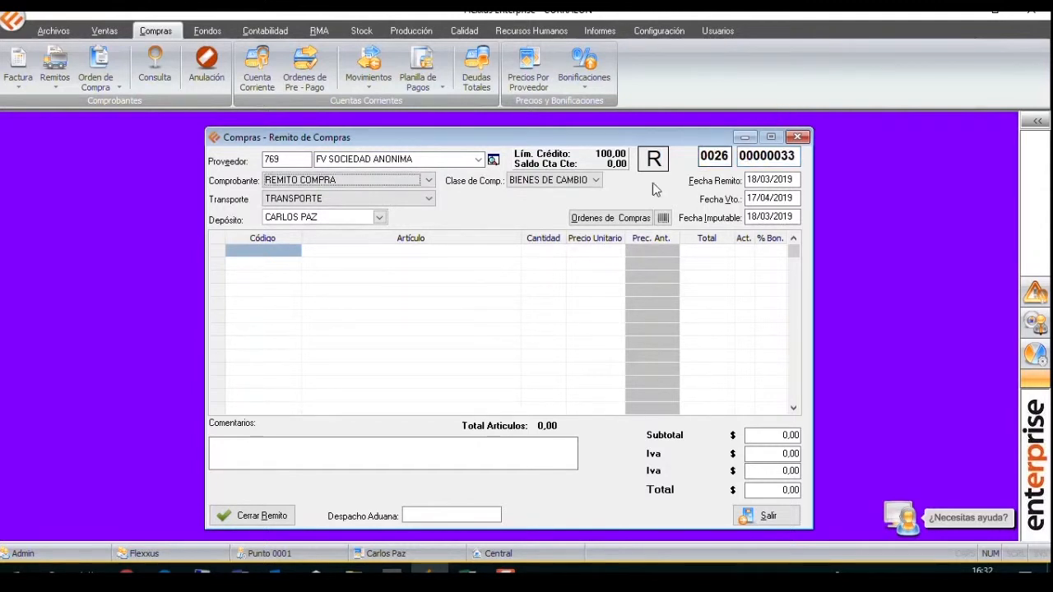
Load the whole pending FV SOCIEDAD ANONIMA purchase order dated 18/03/2019 into the delivery note.
click(609, 218)
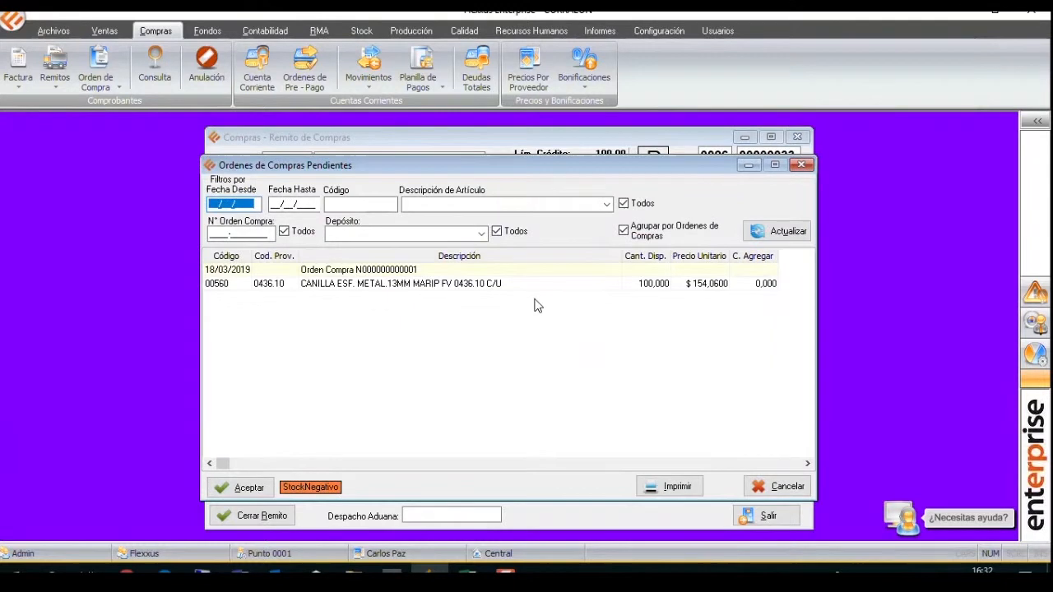
double_click(503, 270)
click(245, 487)
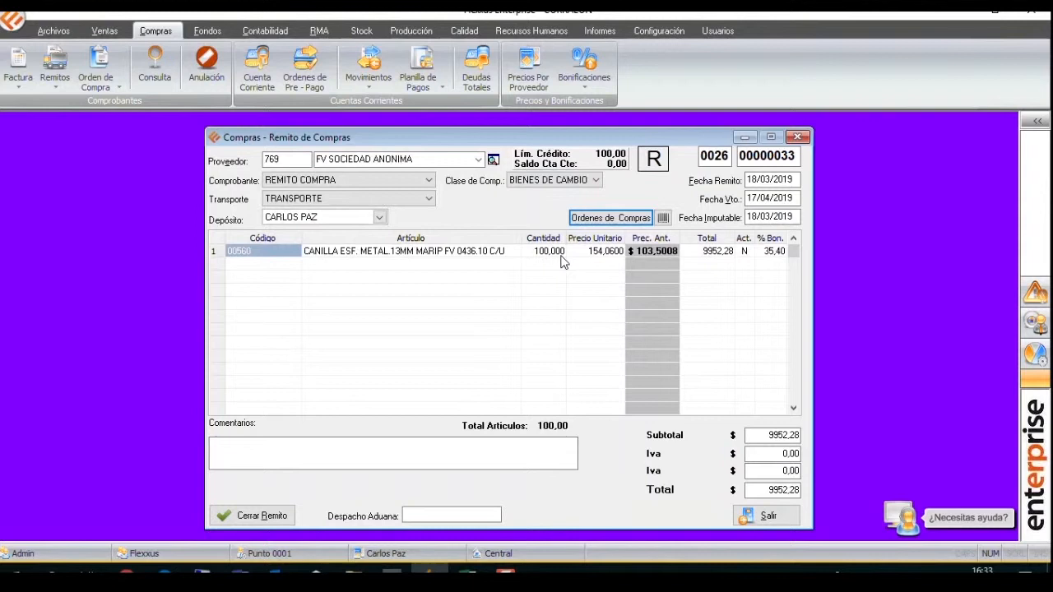
Save the purchase delivery note without printing it, and close the delivery note form.
click(259, 516)
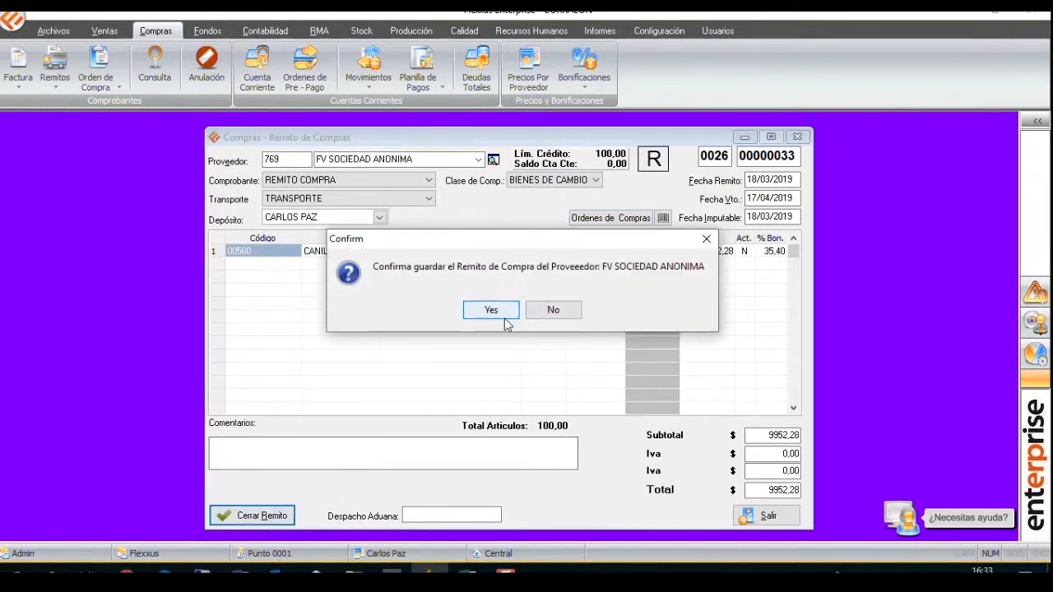
click(505, 313)
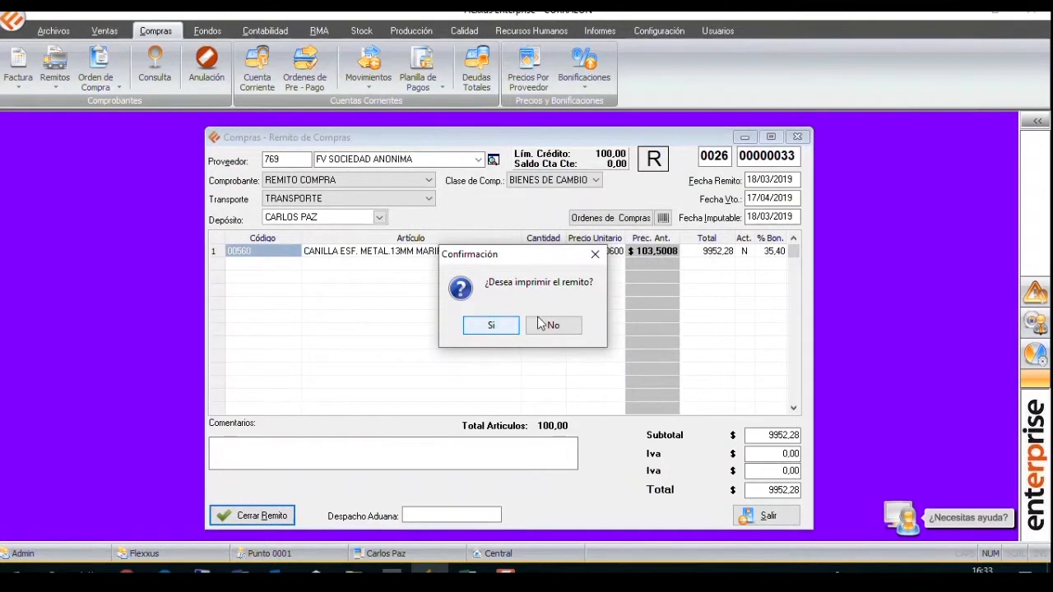
click(540, 323)
click(531, 312)
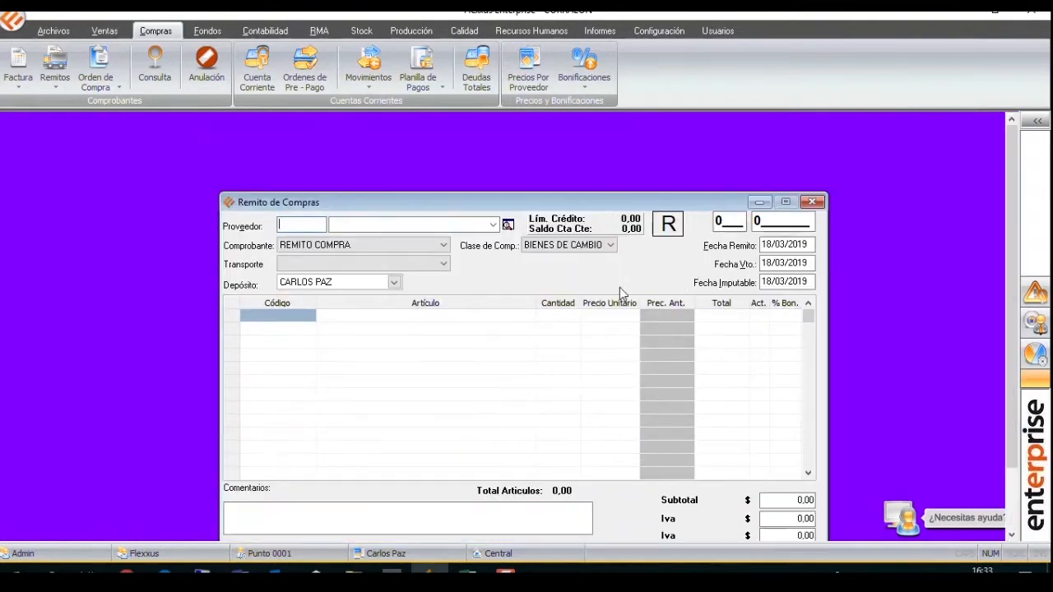
click(811, 202)
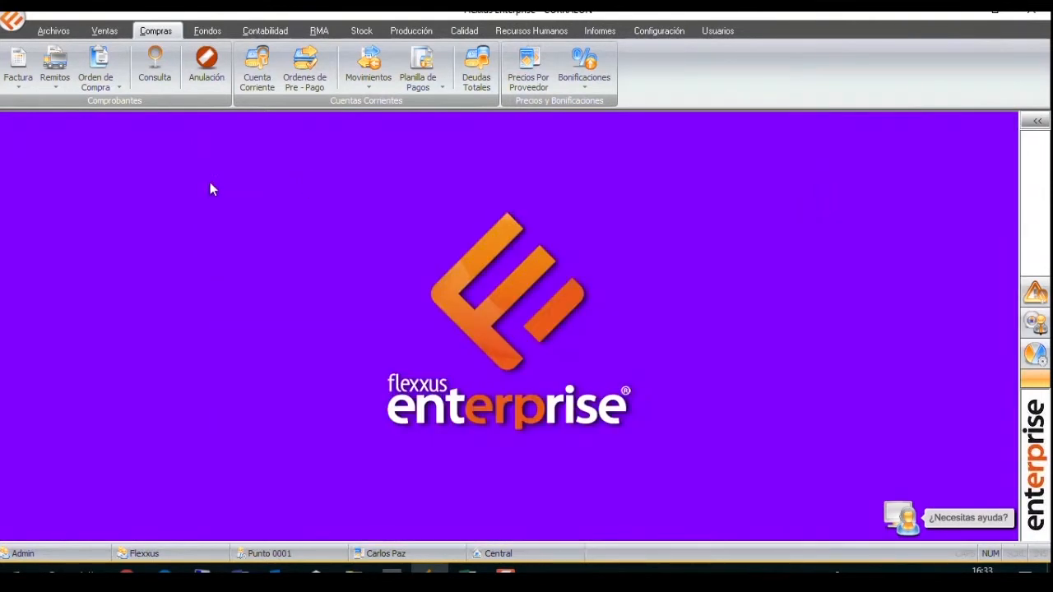
click(18, 67)
text(FV)
click(357, 167)
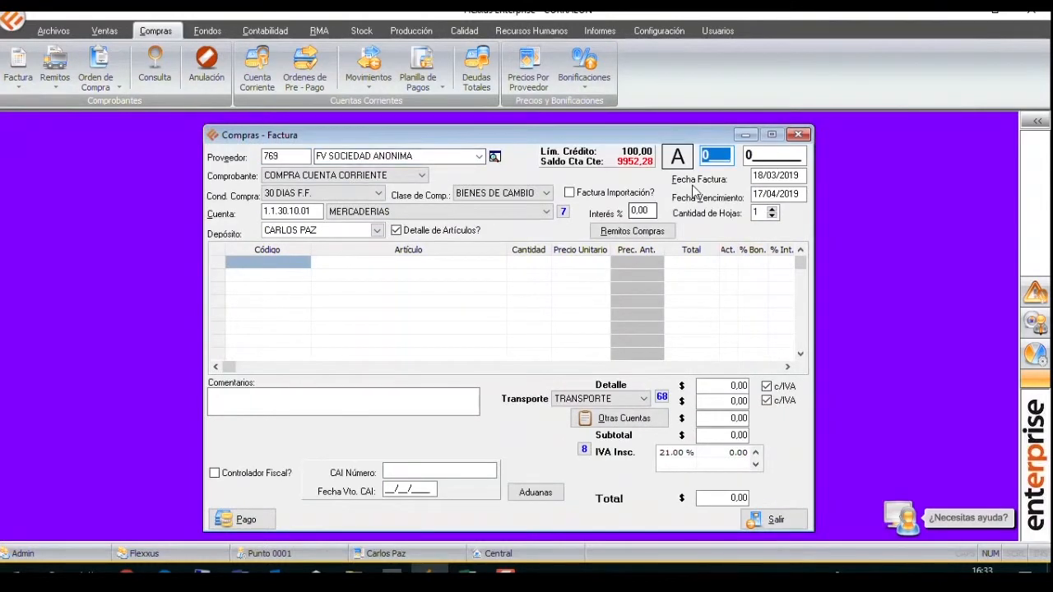
text(536)
key(Return)
text(336)
key(Return)
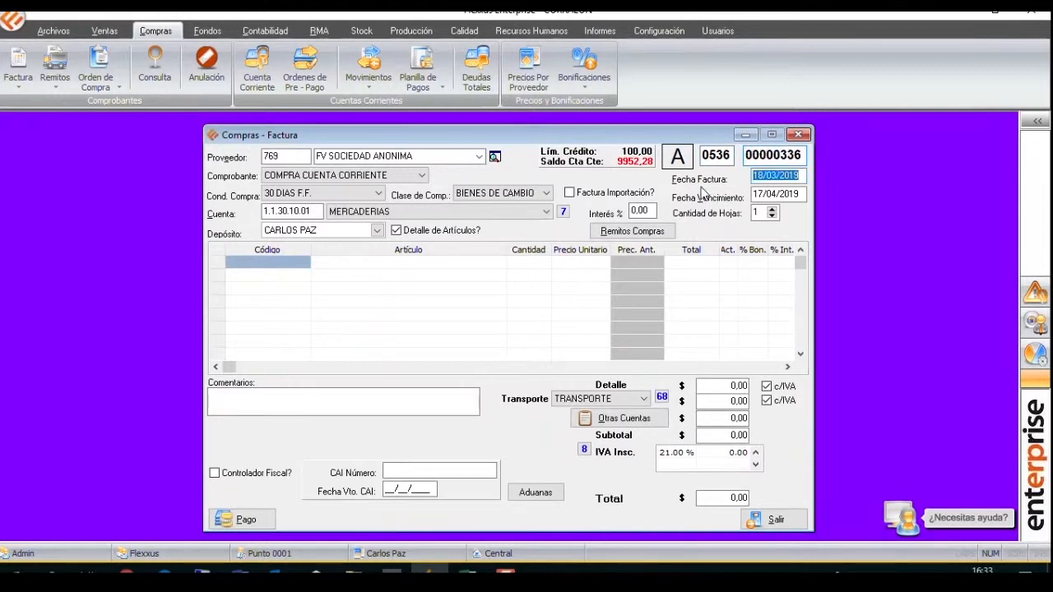
click(632, 231)
click(445, 281)
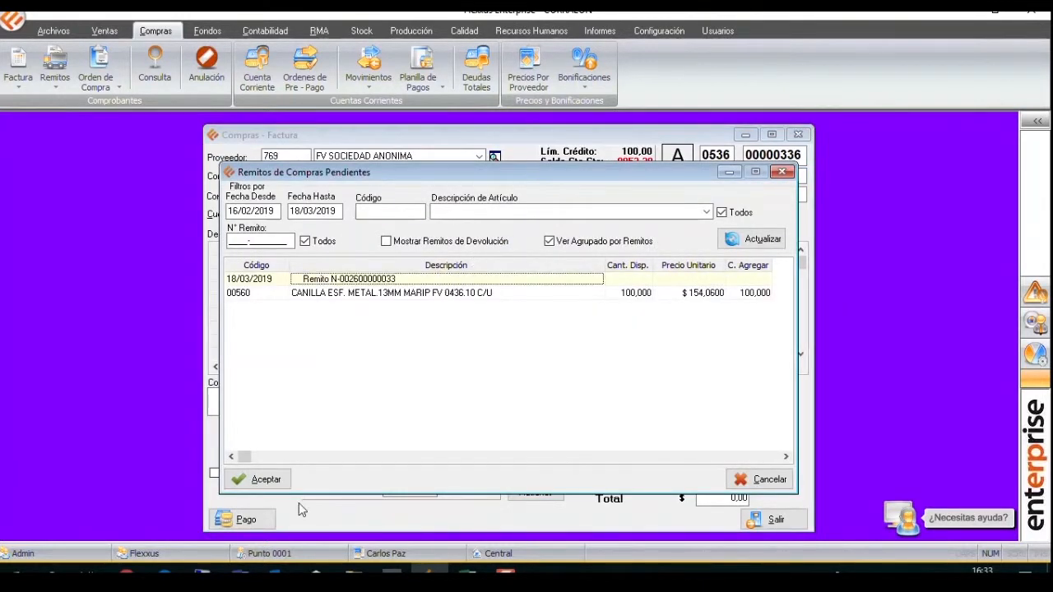
click(265, 480)
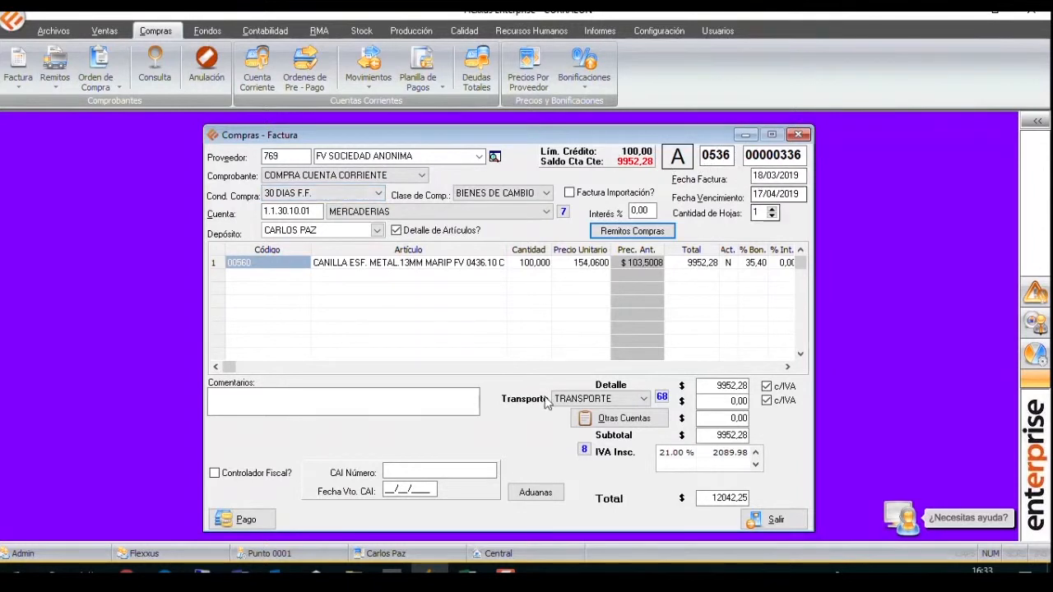
Mark the purchase invoice as Controlador Fiscal, confirm the purchase without loading any payment, and close the invoice form.
click(251, 475)
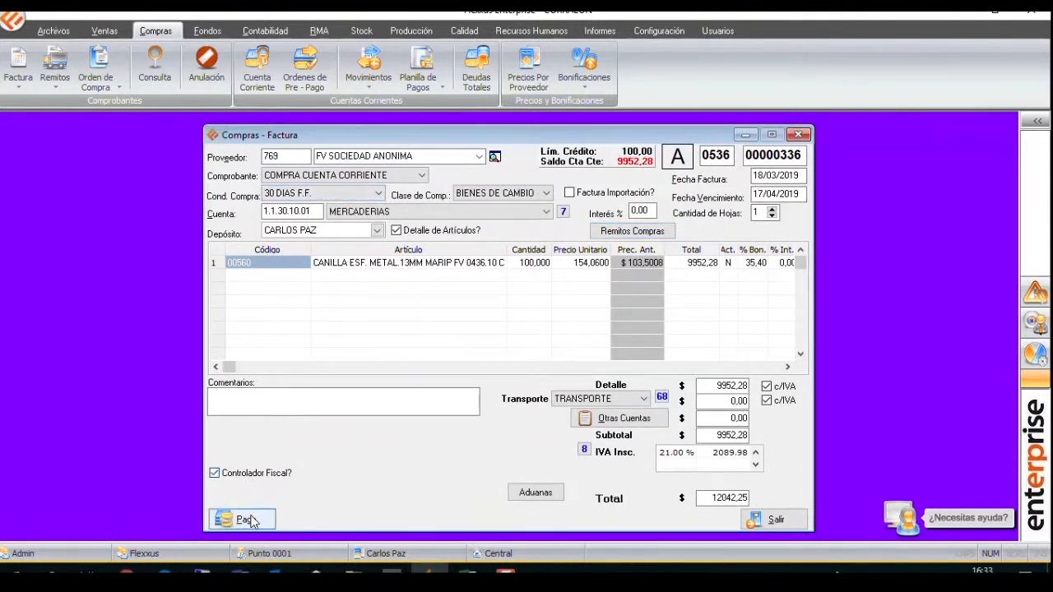
click(249, 520)
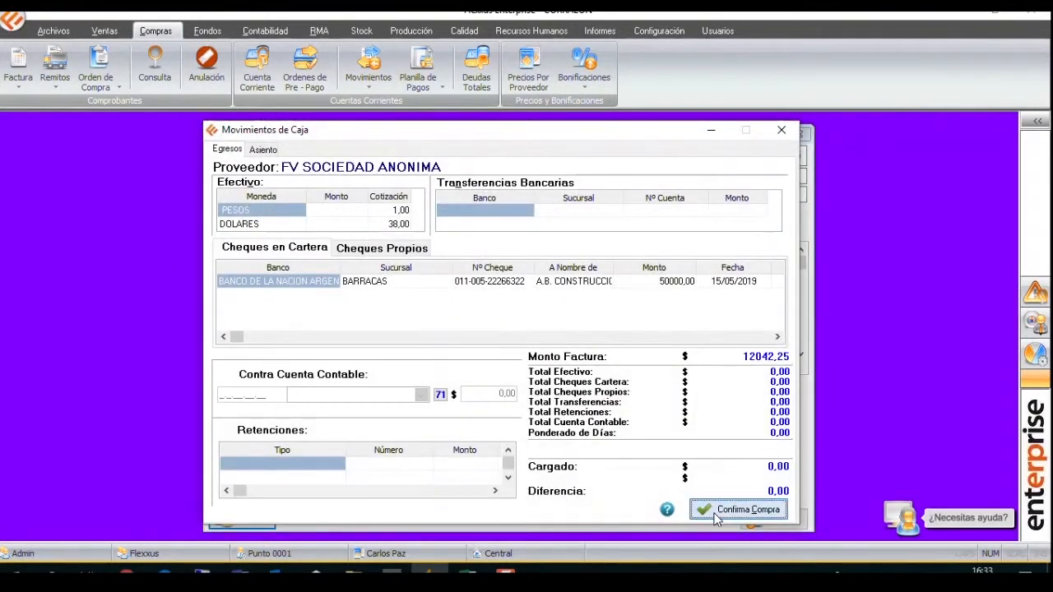
click(714, 513)
click(484, 311)
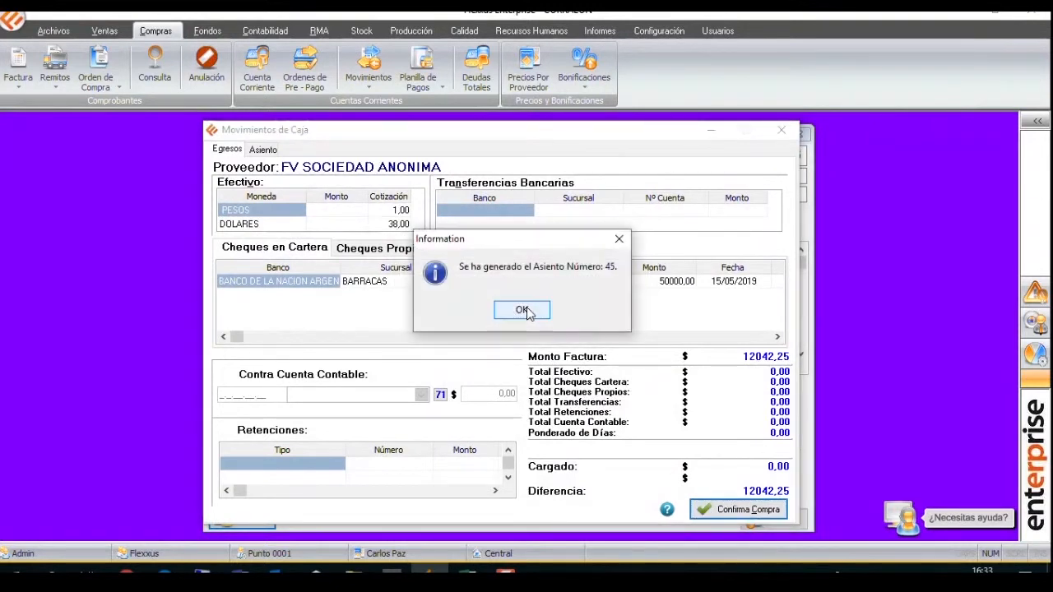
click(523, 310)
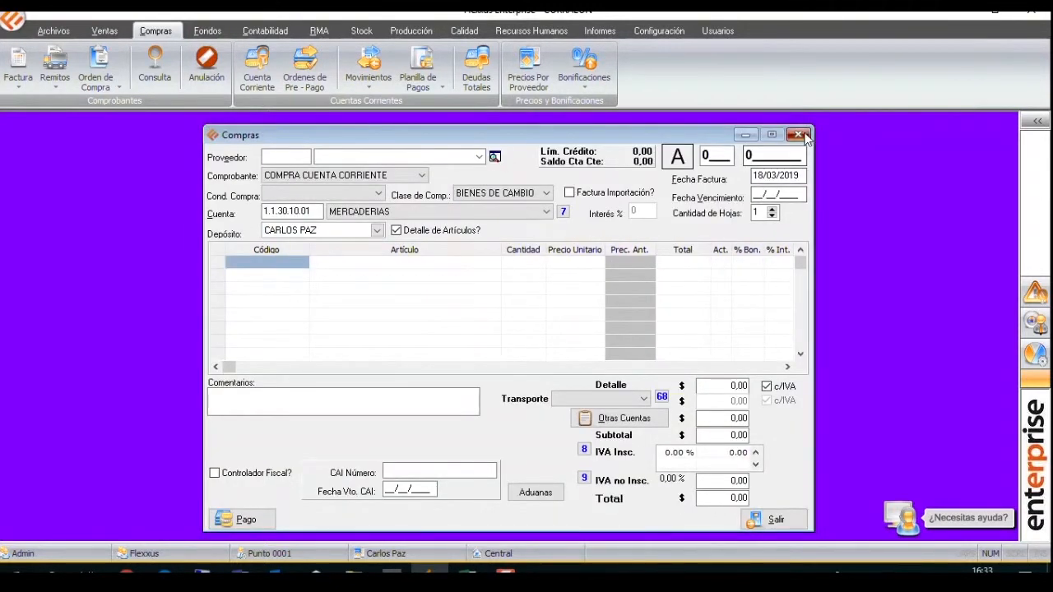
click(799, 134)
Open the purchases current account for FV SOCIEDAD ANONIMA and load its outstanding vouchers.
click(257, 67)
click(363, 165)
text(FV)
key(Return)
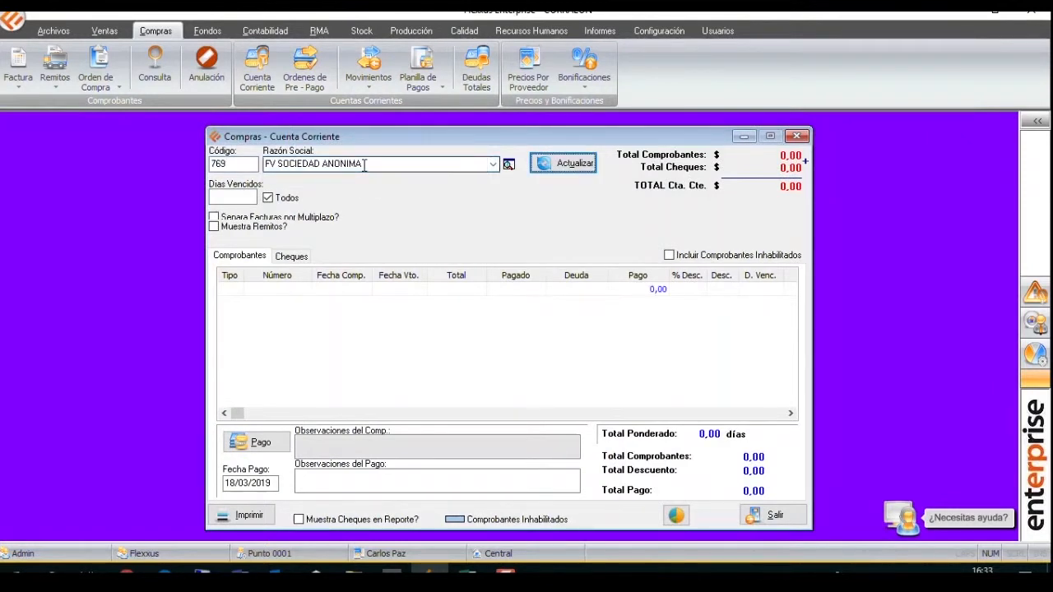
click(563, 163)
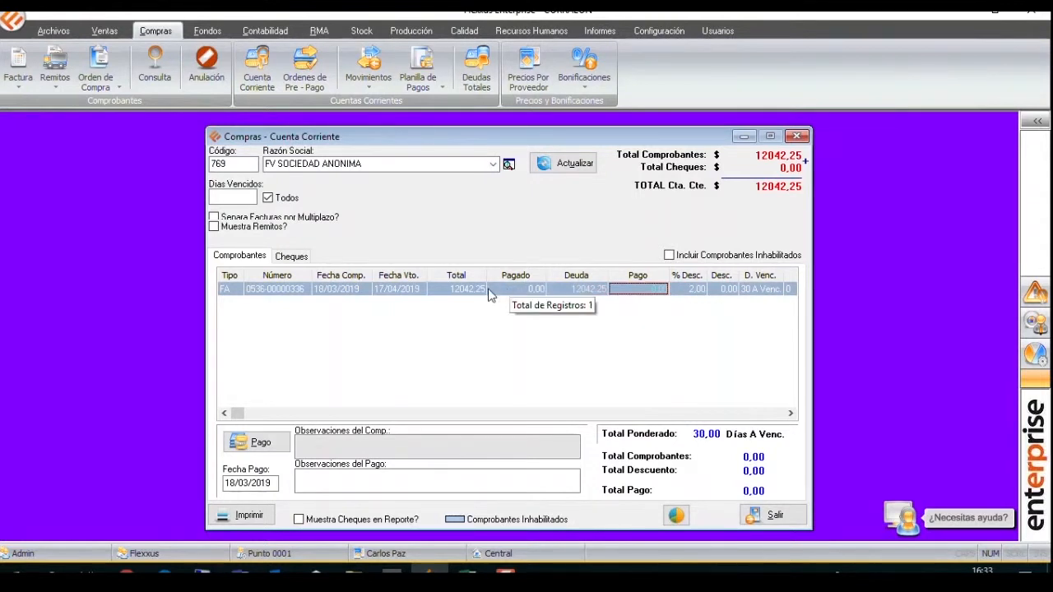
Allocate full payment to the outstanding FV SOCIEDAD ANONIMA invoice and check its calculated advance-payment discount amount.
click(682, 294)
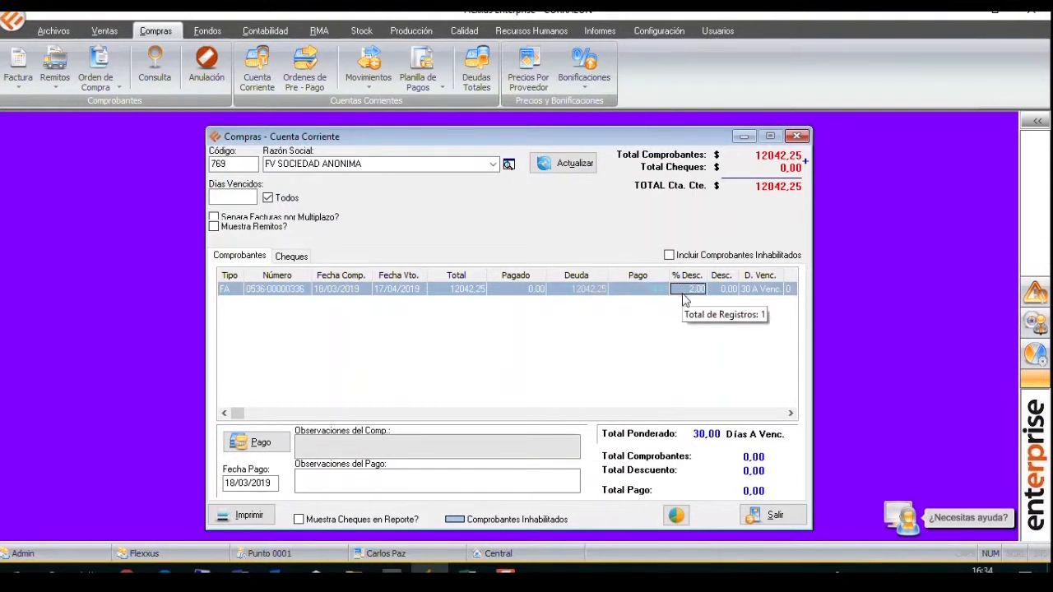
key(shift+Tab)
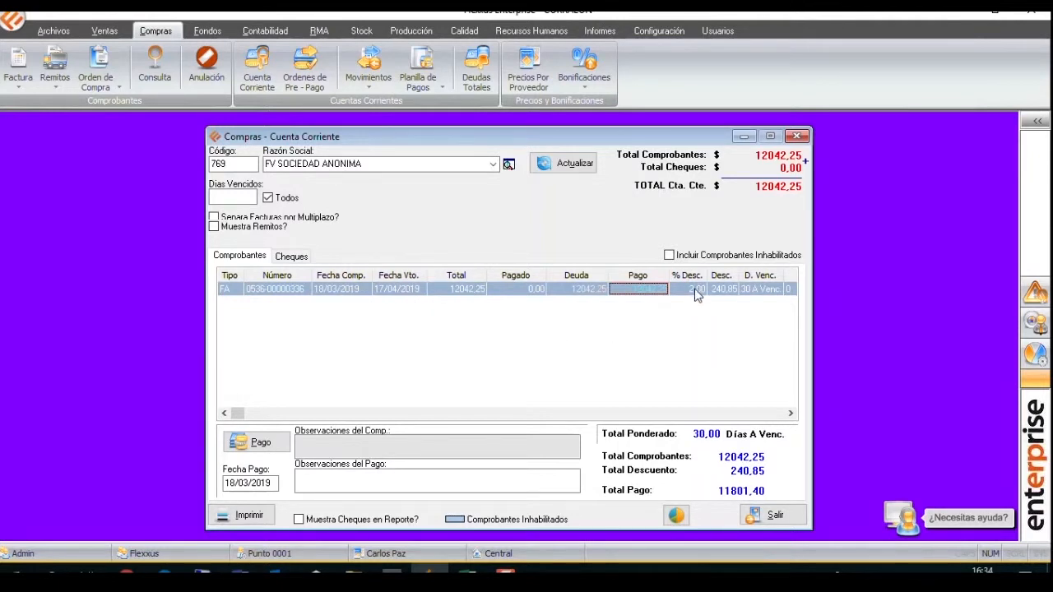
right_click(591, 296)
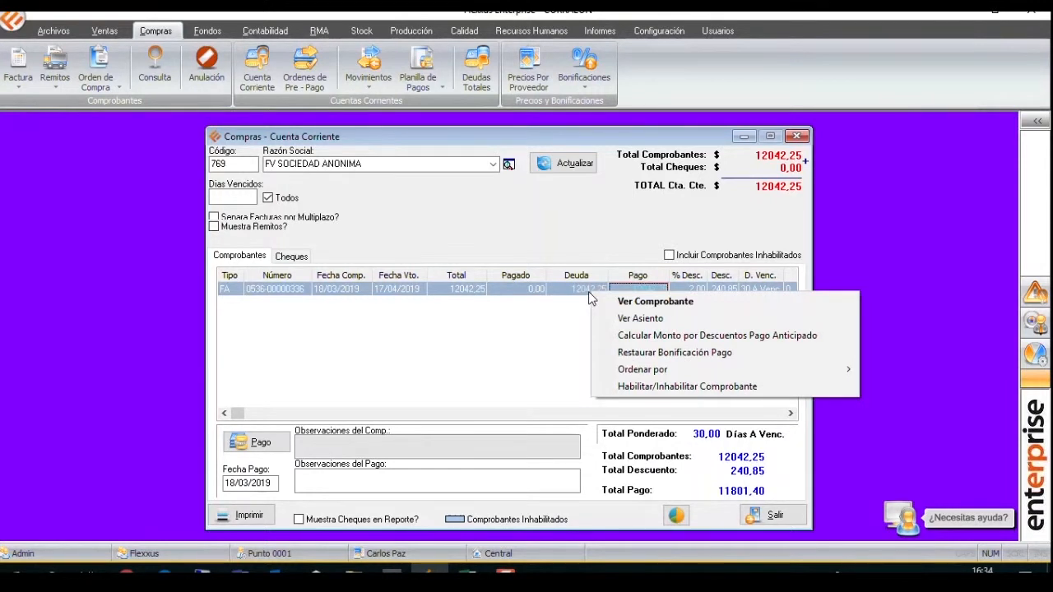
click(619, 335)
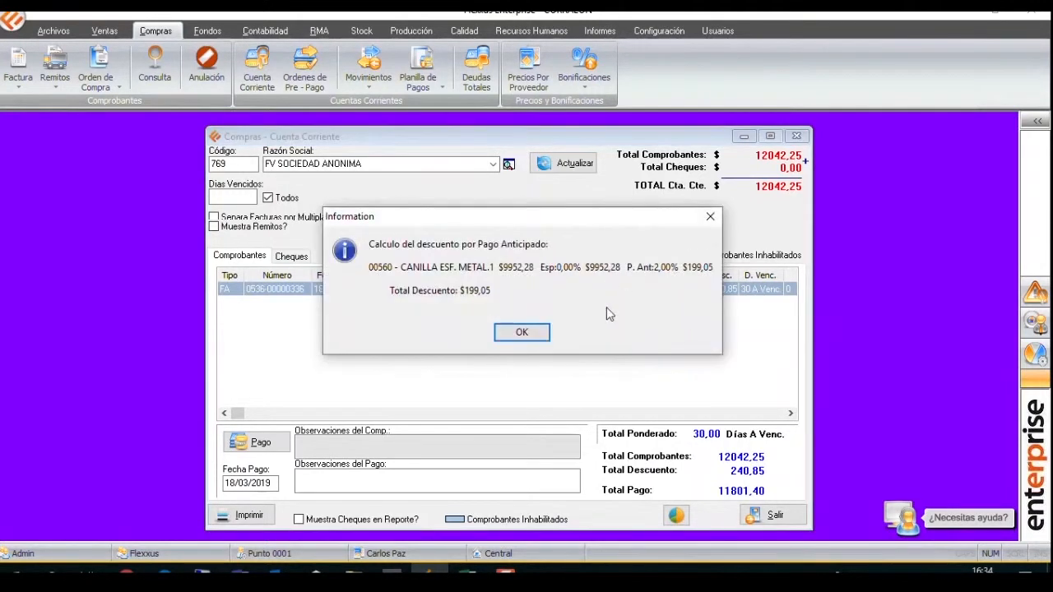
click(711, 217)
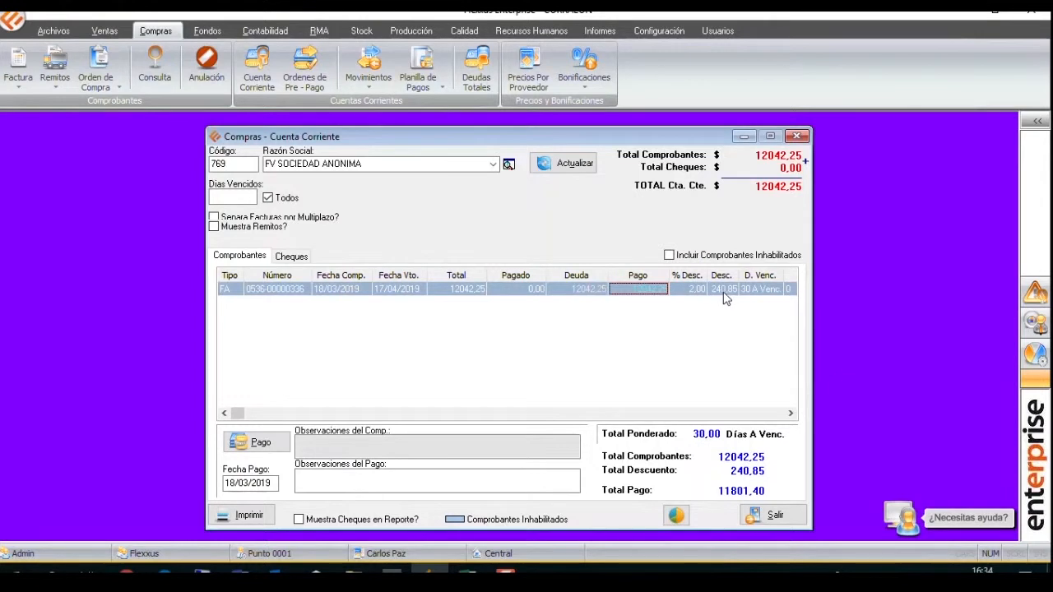
Start the discounted supplier payment, decline generating the Recibo Factura for the discount, and close the current account.
click(247, 441)
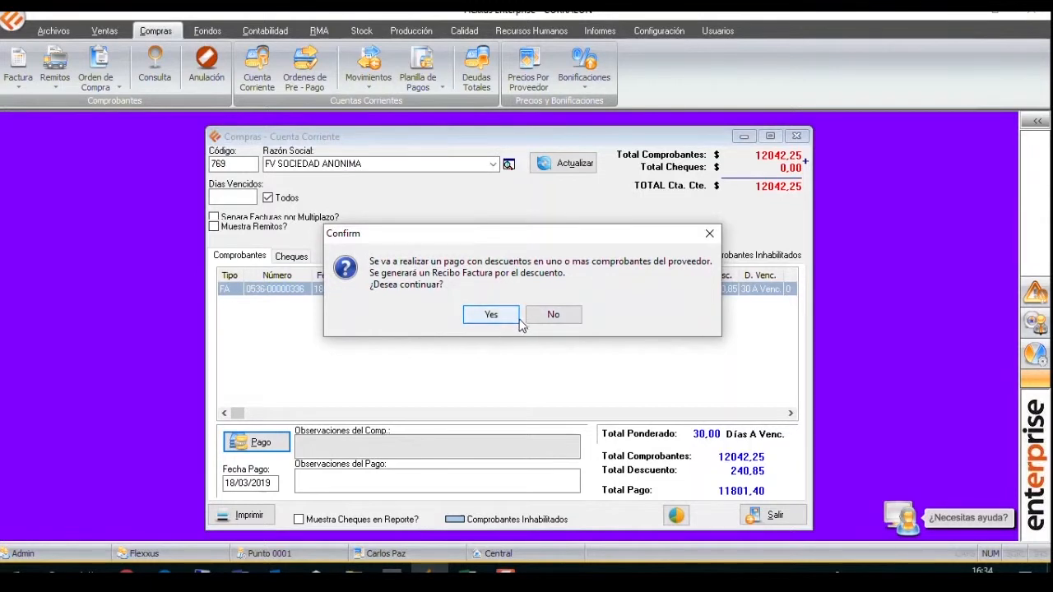
click(562, 321)
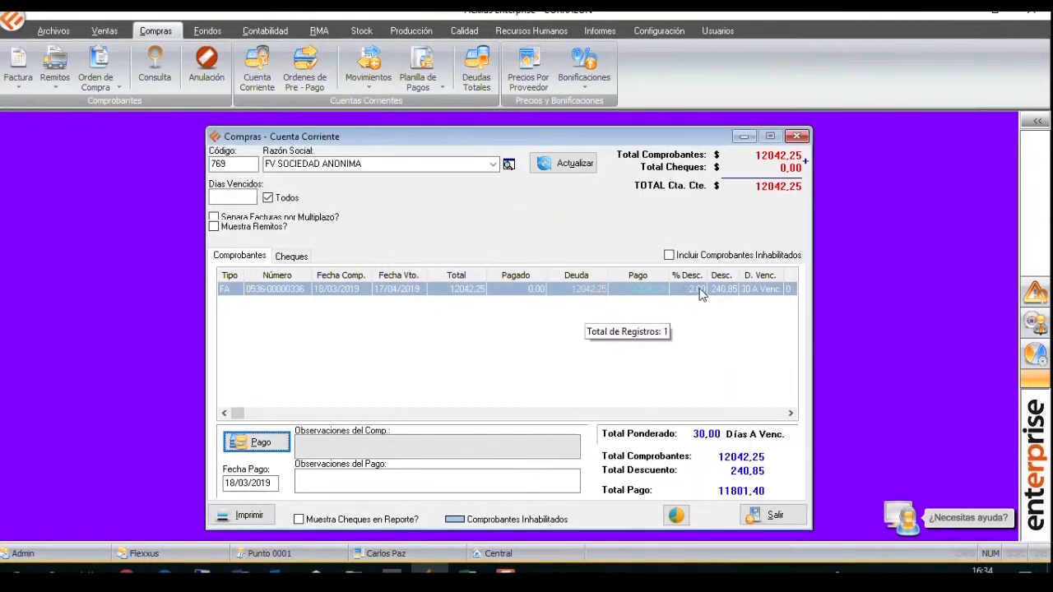
click(797, 136)
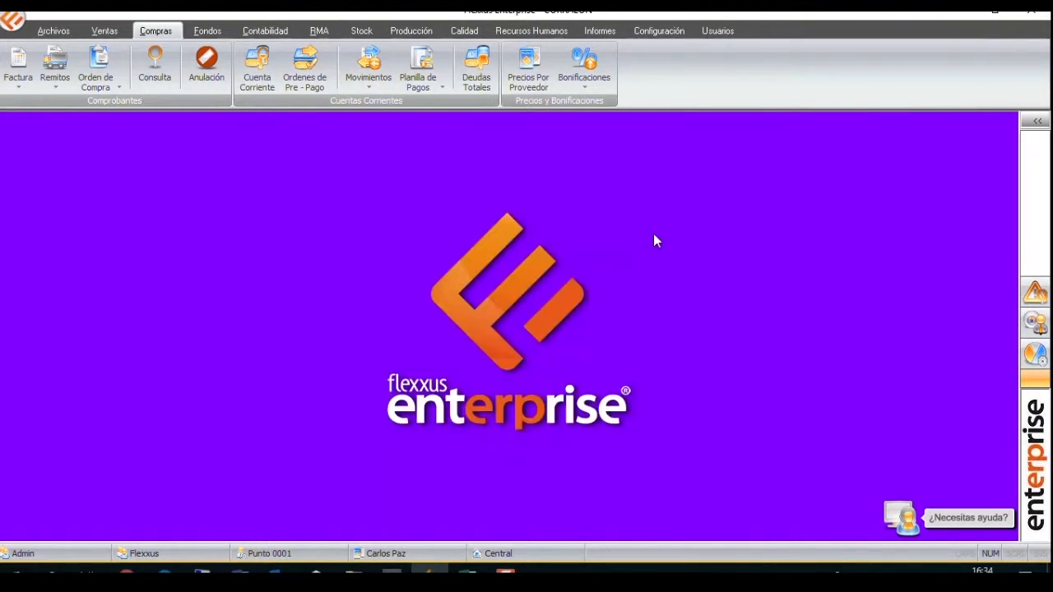
Open the mass modification of prices by supplier and list the articles of FERRUM S.A.
click(528, 70)
click(483, 515)
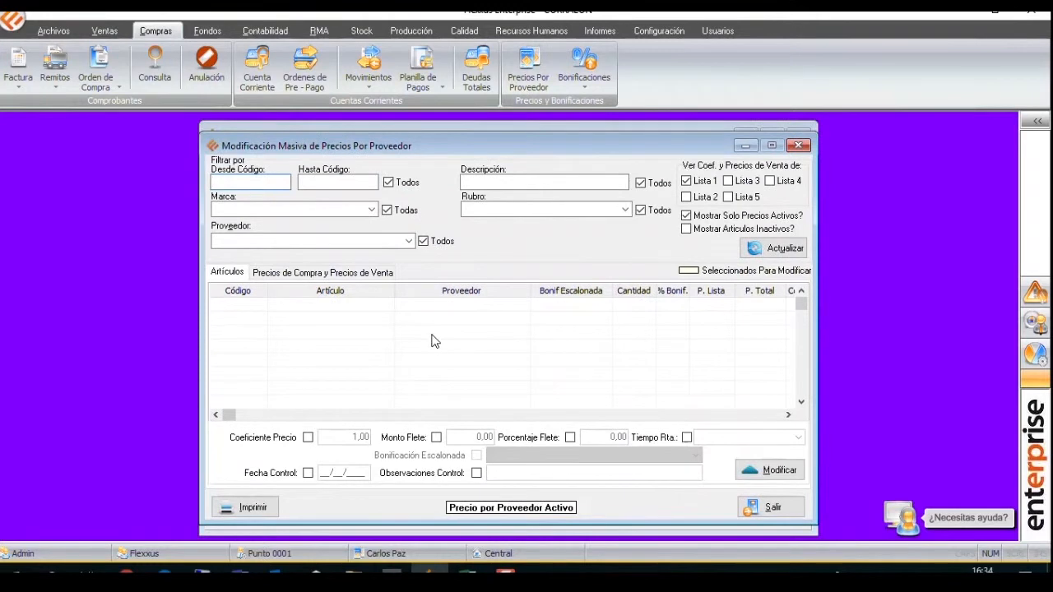
click(409, 241)
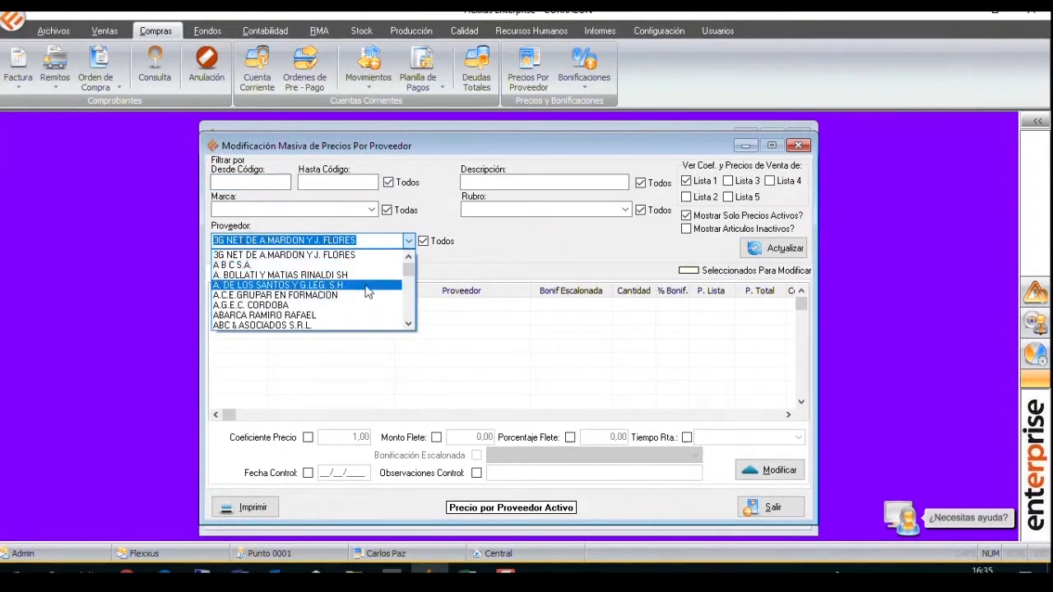
scroll(413, 302, down, 3)
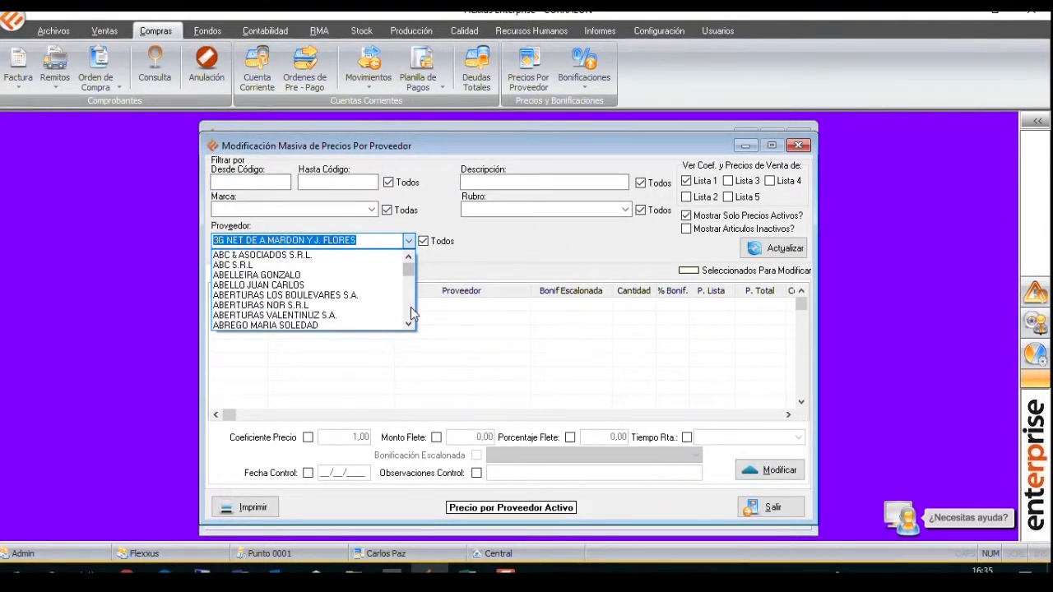
text(F.G.CONSTRUCCIONES S.R.L.E)
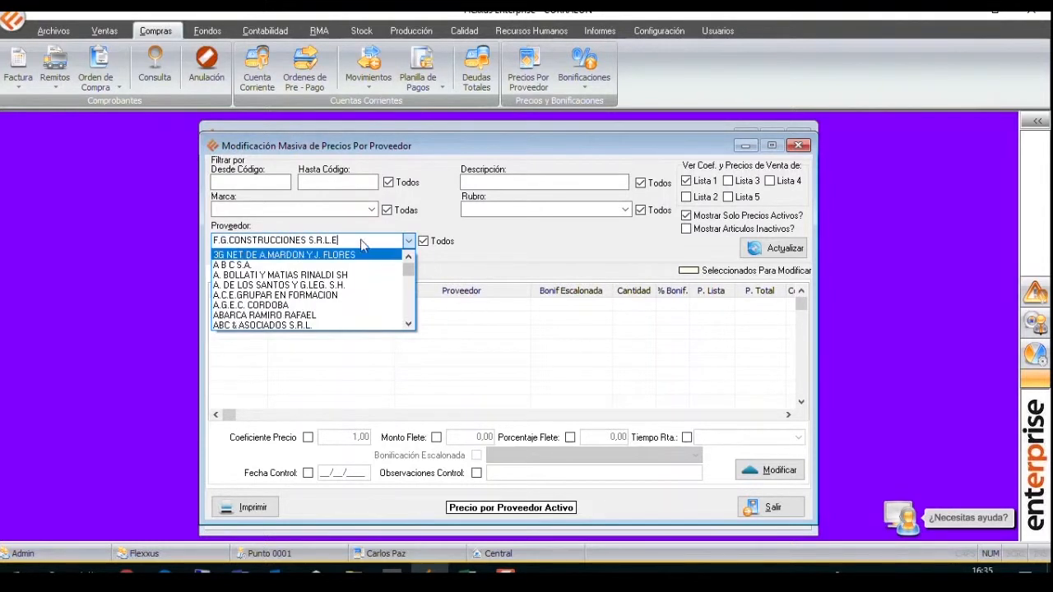
drag(360, 240, 199, 275)
key(BackSpace)
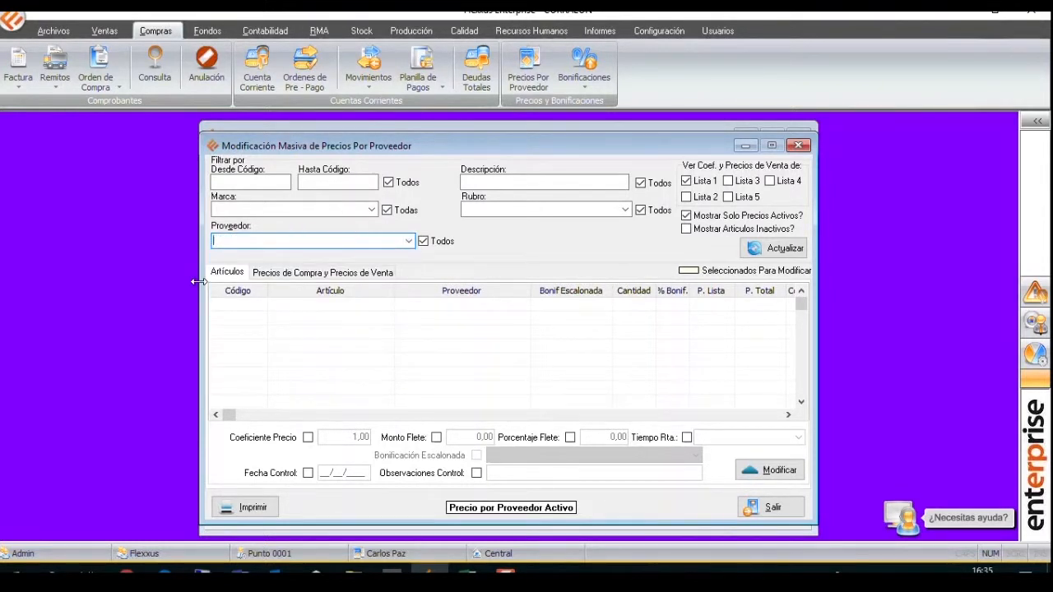
text(FEE)
key(Return)
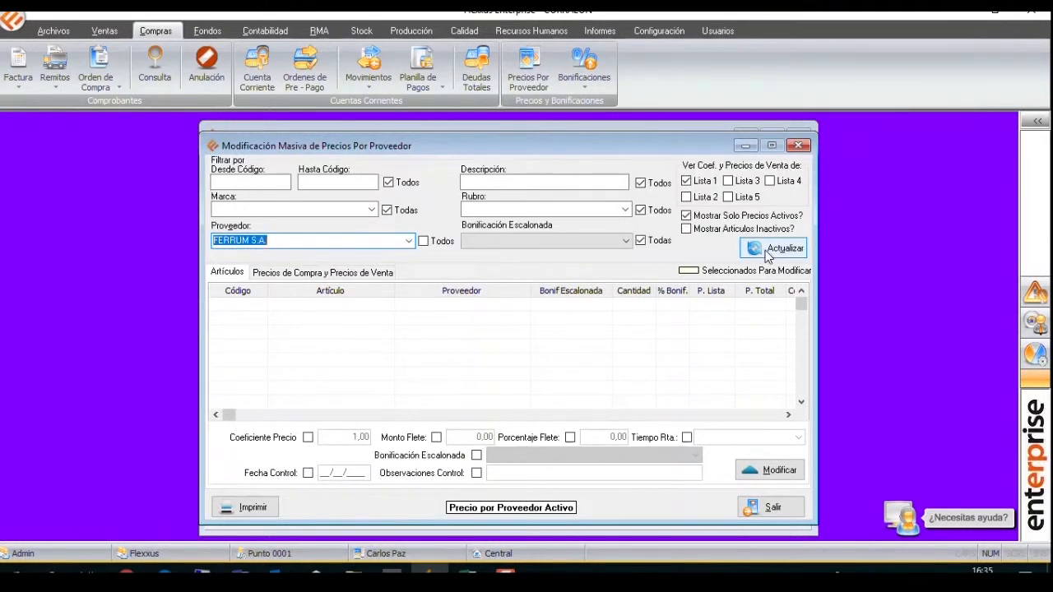
click(768, 250)
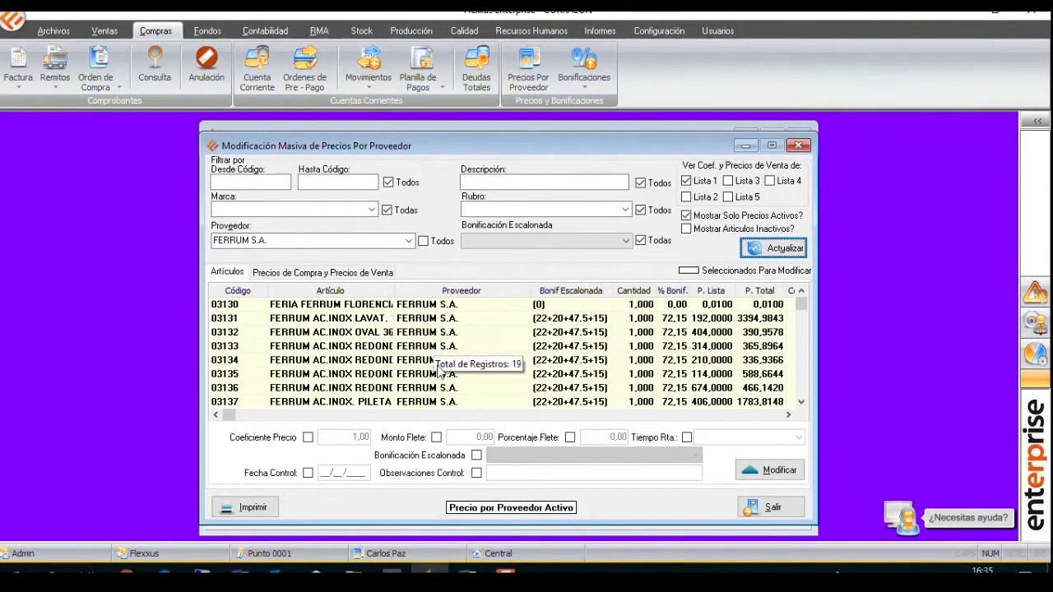
Show the coefficients and sale prices of Lista 2, Lista 3, Lista 4 and Lista 5 for the FERRUM S.A. articles.
click(422, 378)
scroll(492, 385, down, 2)
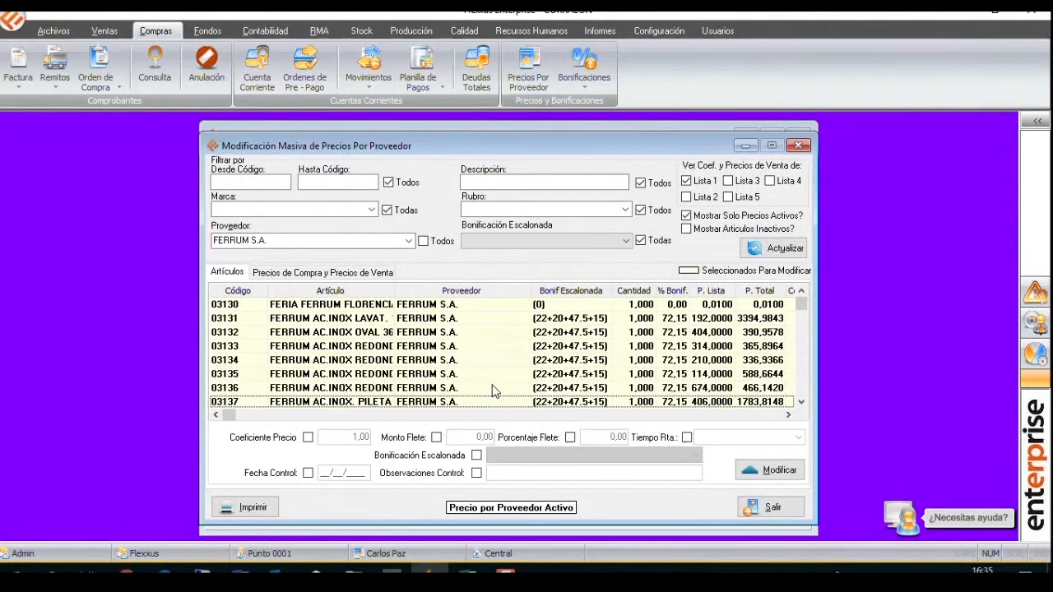
scroll(493, 390, down, 6)
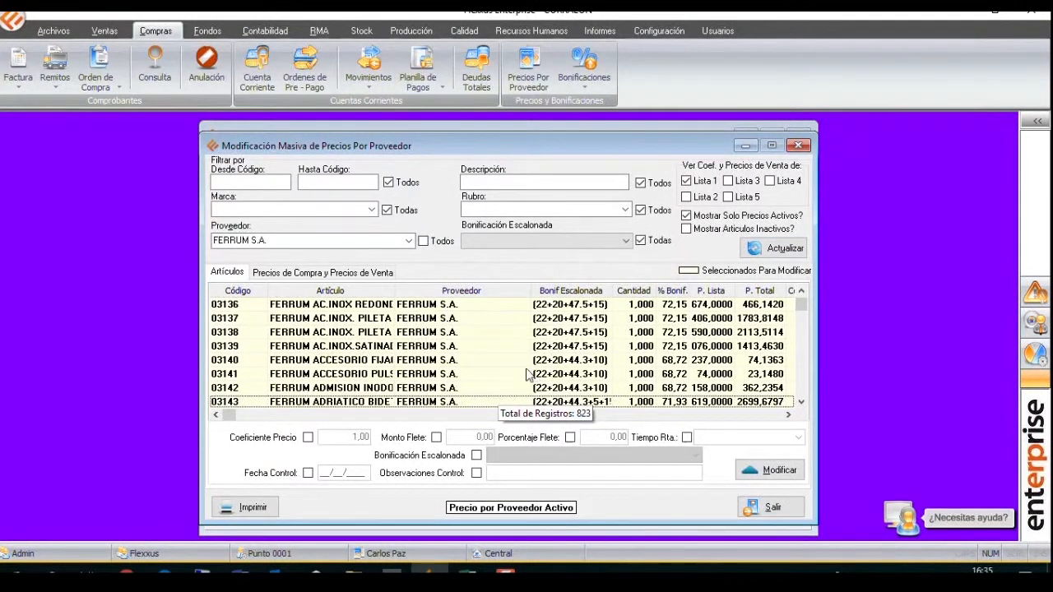
click(788, 415)
click(787, 416)
click(787, 415)
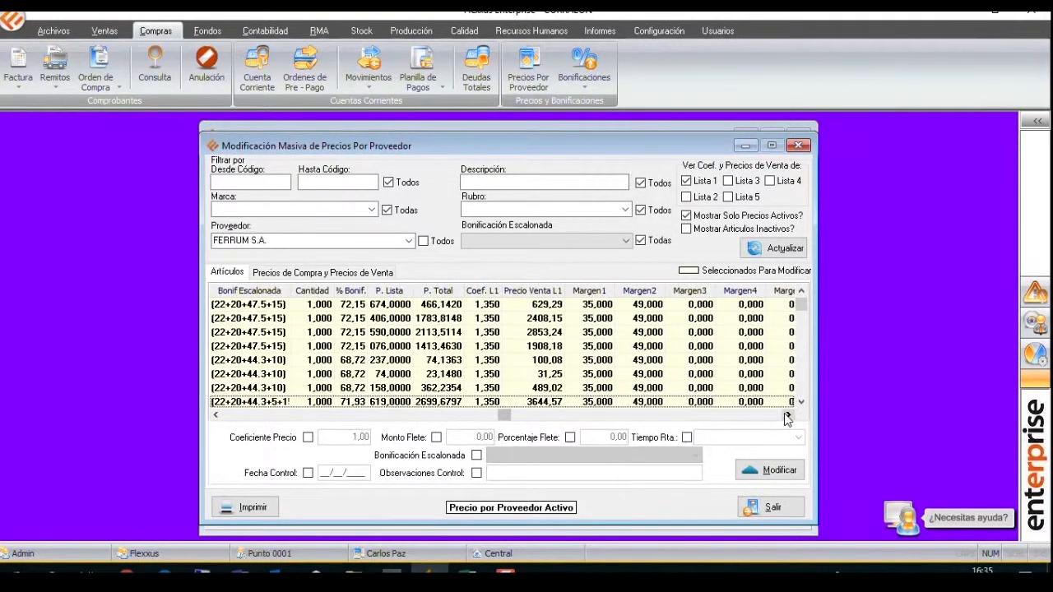
click(731, 181)
click(770, 181)
click(728, 198)
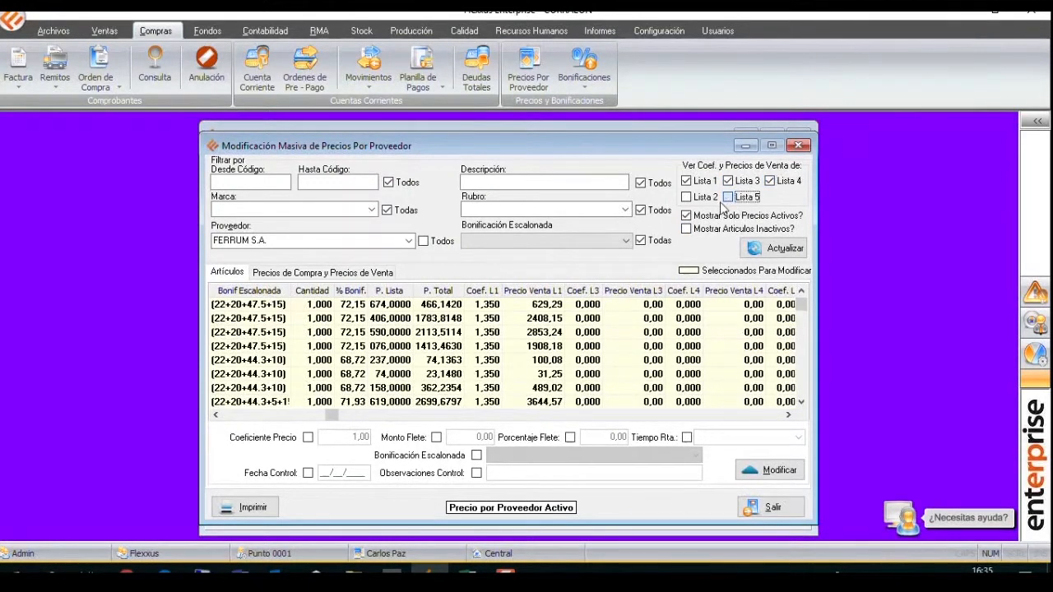
click(687, 215)
click(687, 198)
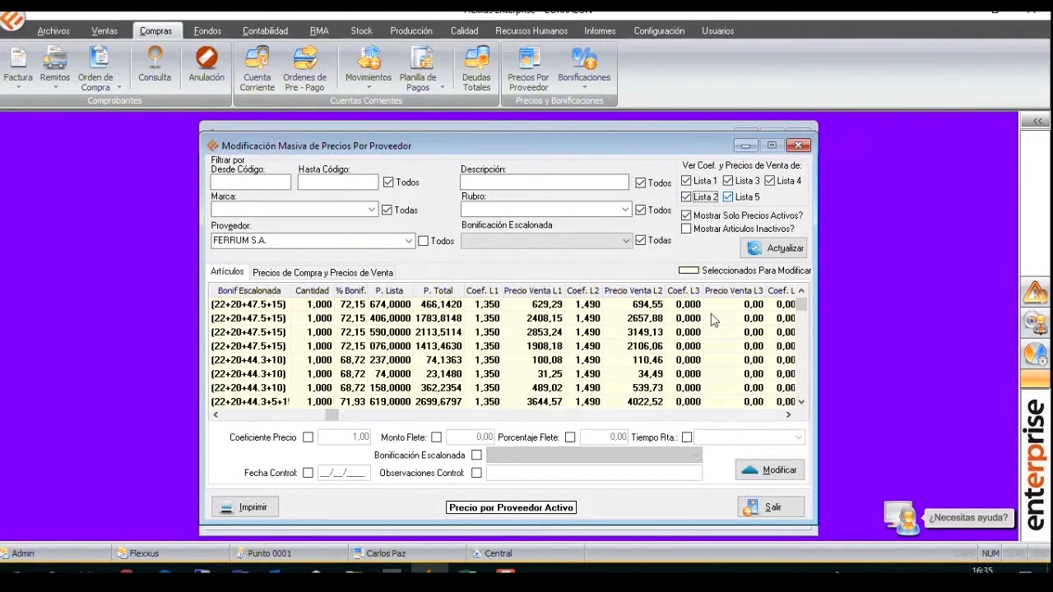
Examine the margins, last control date and freight cost columns of the FERRUM S.A. articles.
click(762, 414)
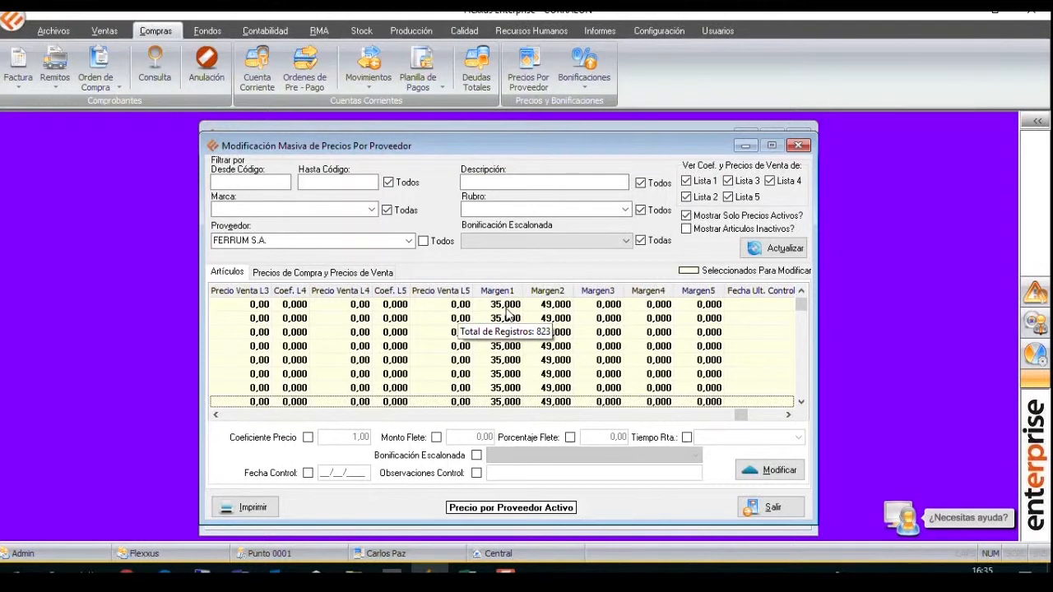
click(751, 307)
click(788, 416)
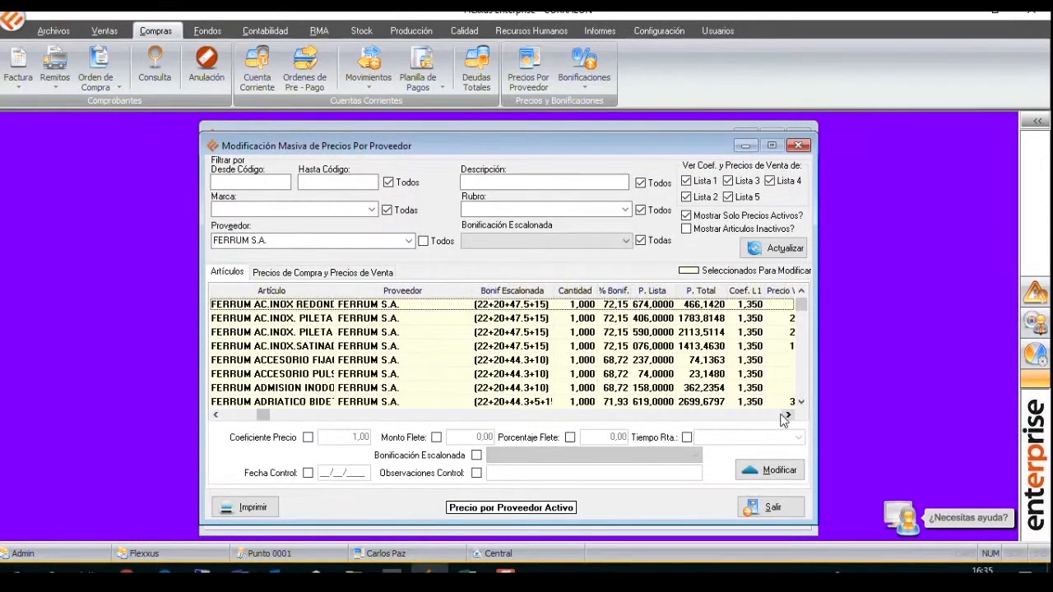
click(781, 416)
click(780, 416)
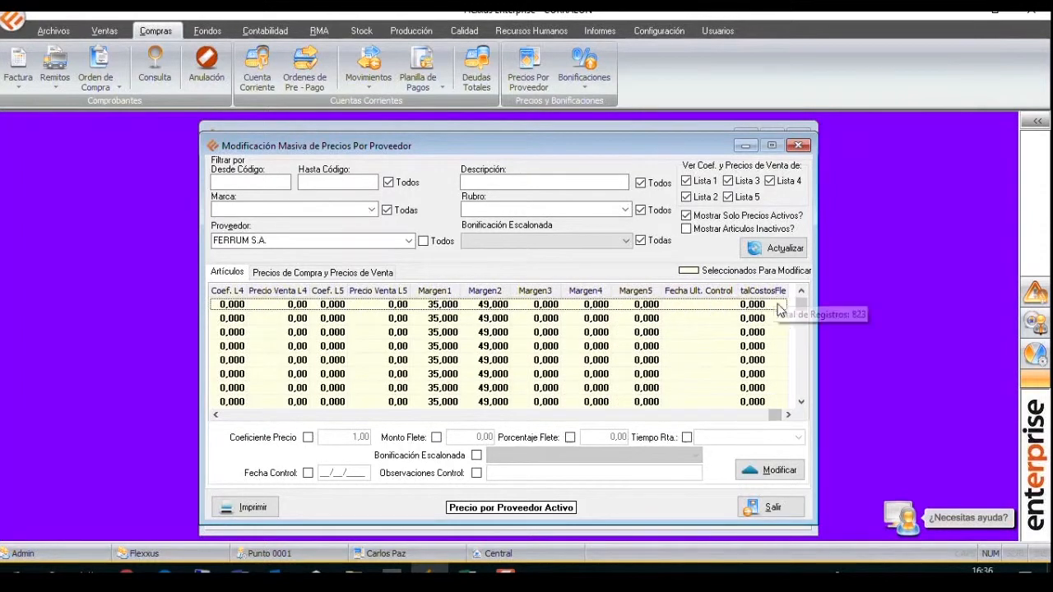
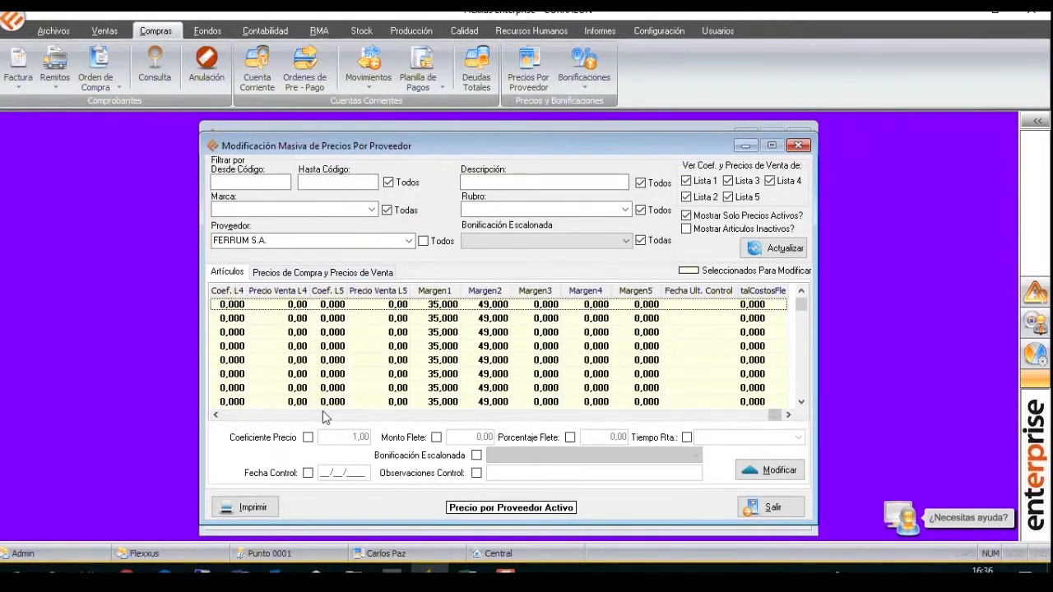
Close the mass modification of prices by supplier and return to the supplier price list.
click(296, 415)
click(238, 415)
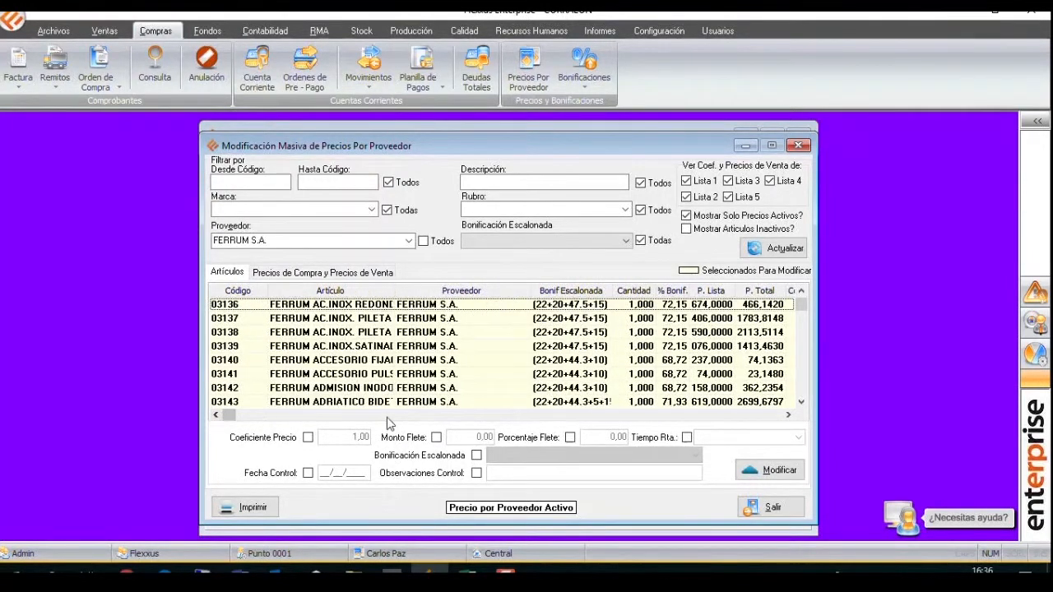
click(504, 344)
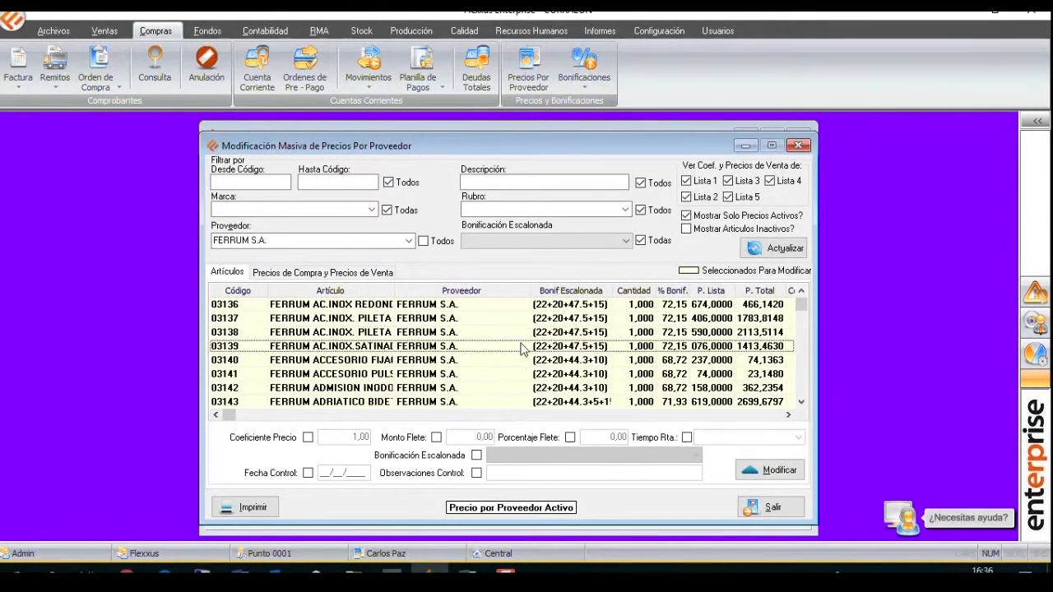
click(798, 145)
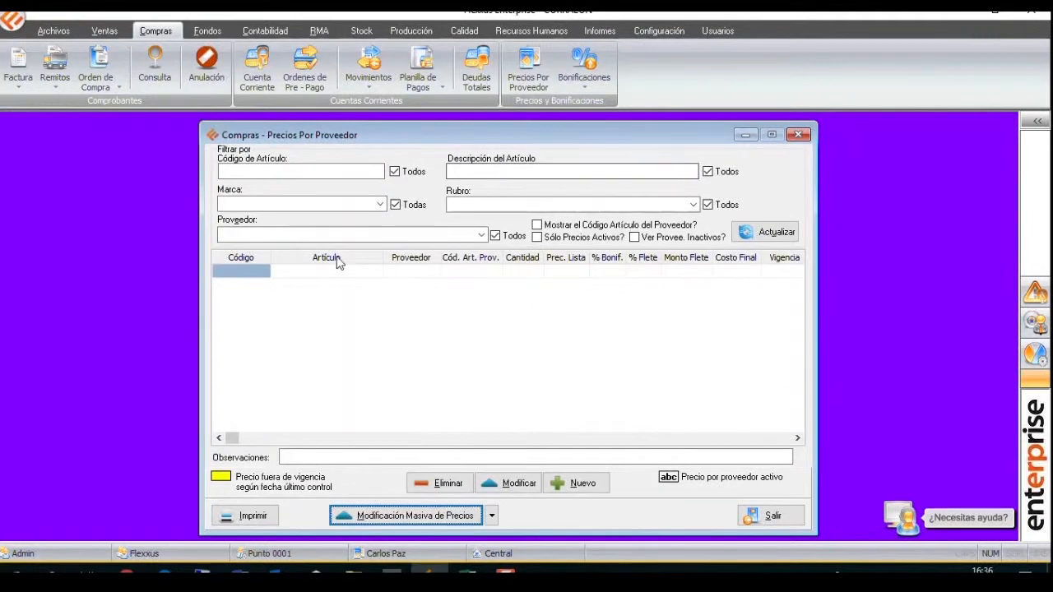
Filter the purchase prices by supplier FERRUM S.A. and refresh the list.
text(FERR)
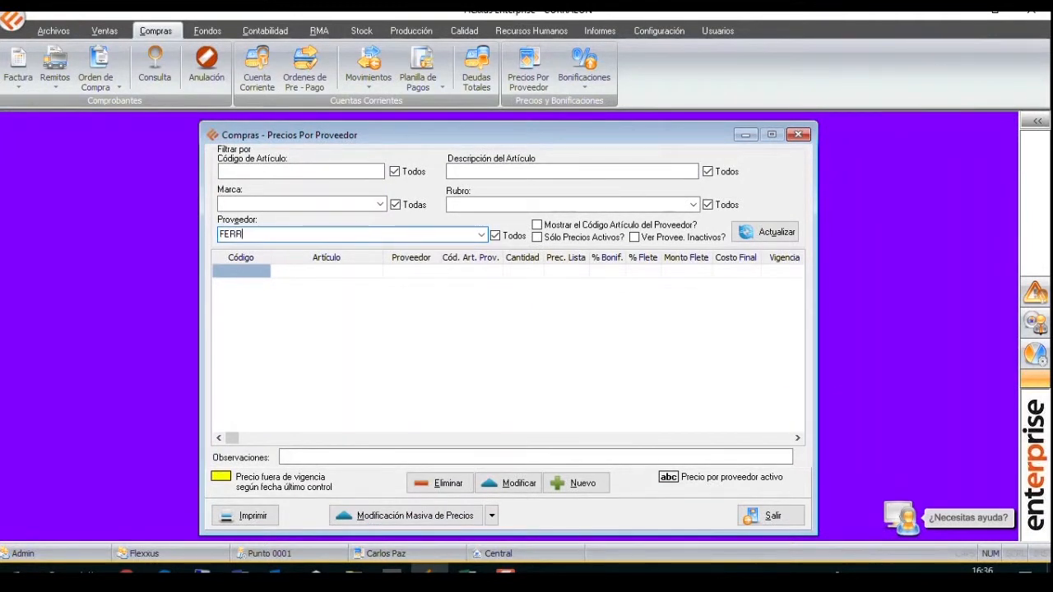
text(UM)
key(Return)
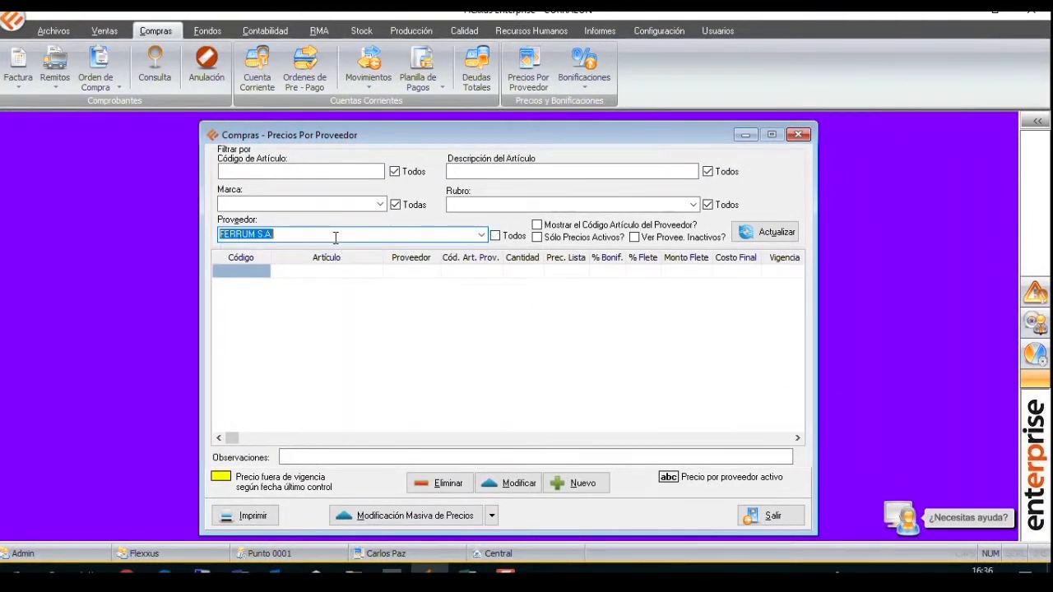
click(740, 233)
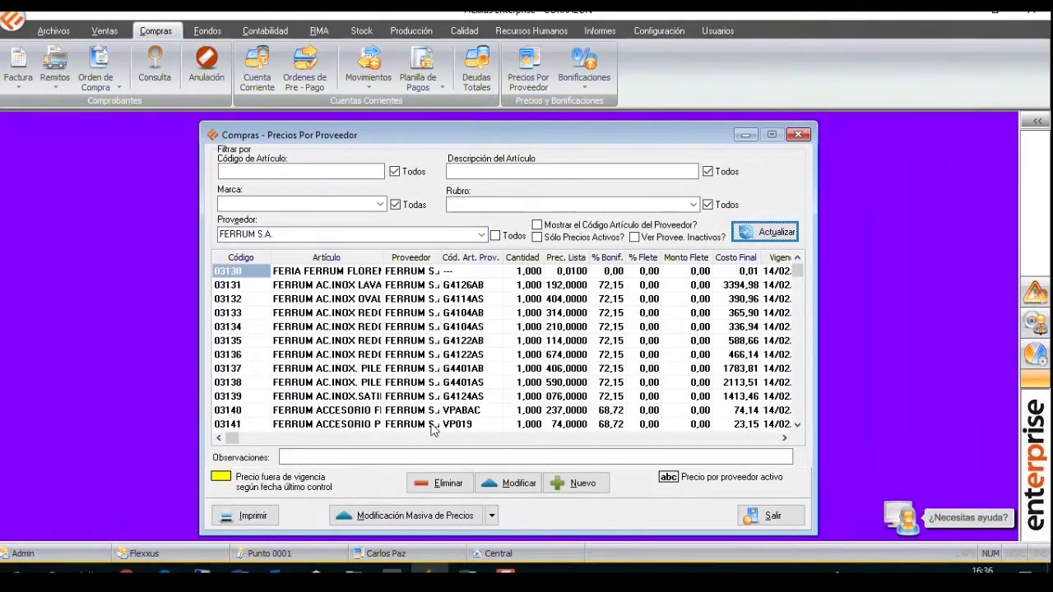
Widen the Proveedor and Cód. Art. Prov. columns and select the supplier code of article 03133.
click(514, 369)
drag(503, 257, 532, 257)
drag(450, 258, 477, 257)
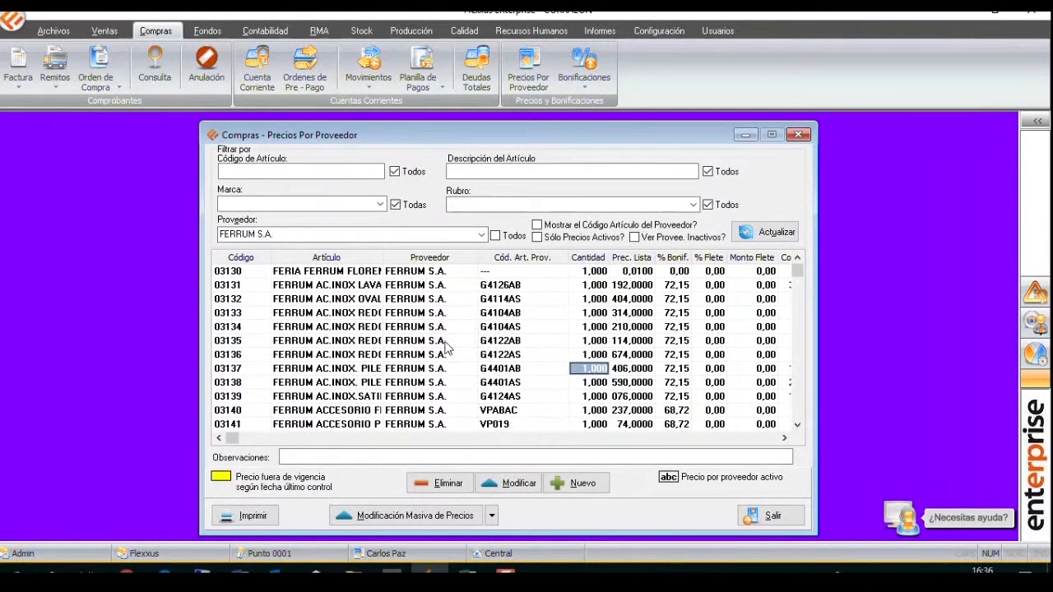
click(505, 316)
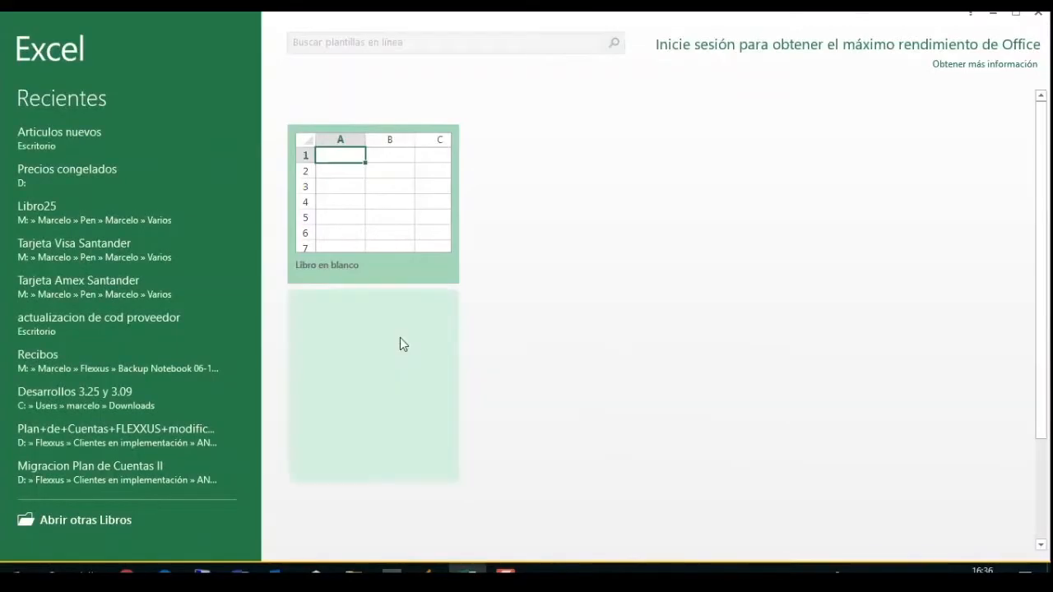
Create a blank workbook in Excel and dismiss the Office activation wizard.
click(348, 239)
click(348, 237)
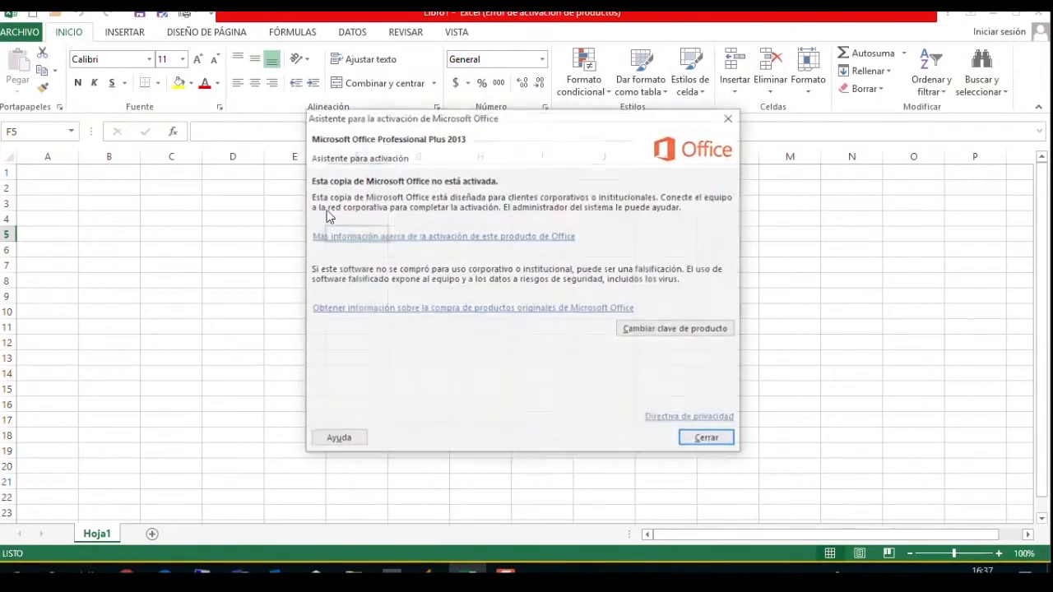
click(705, 443)
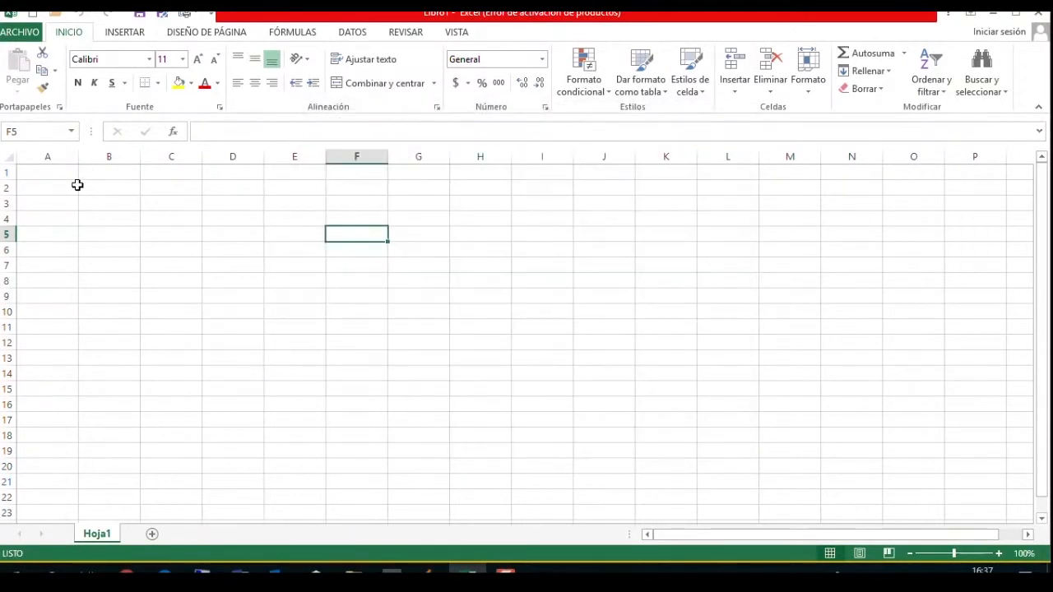
Enter the column headings Codigo in A1 and Precio in B1.
click(73, 178)
text(C)
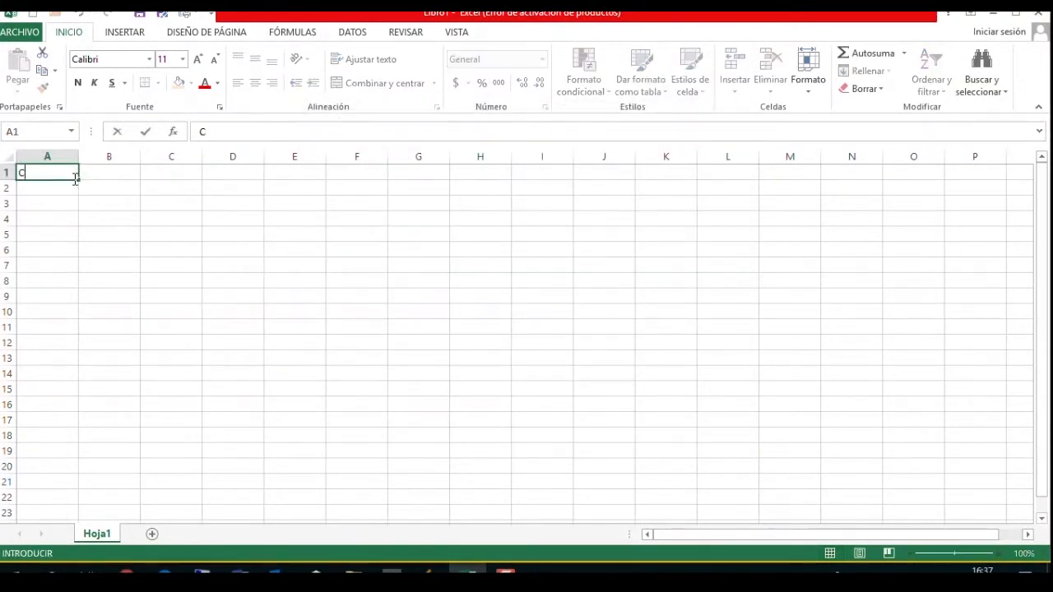
text(odgi)
key(Return)
key(Up)
key(Right)
text(pr)
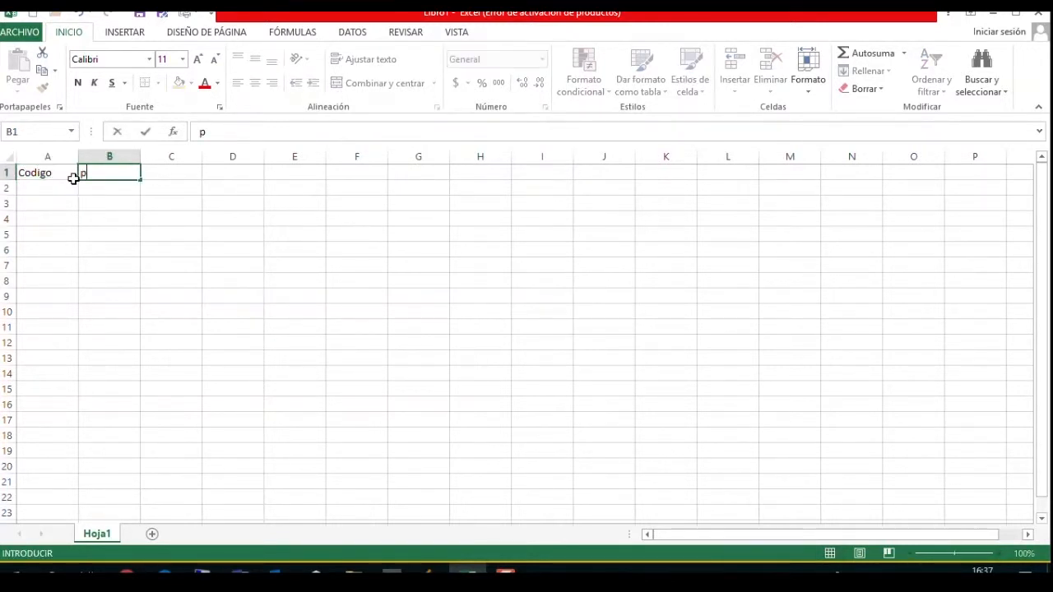
key(BackSpace)
key(BackSpace)
text(Precio)
key(Return)
Widen column A and center the Codigo and Precio headings.
drag(78, 156, 118, 167)
click(108, 171)
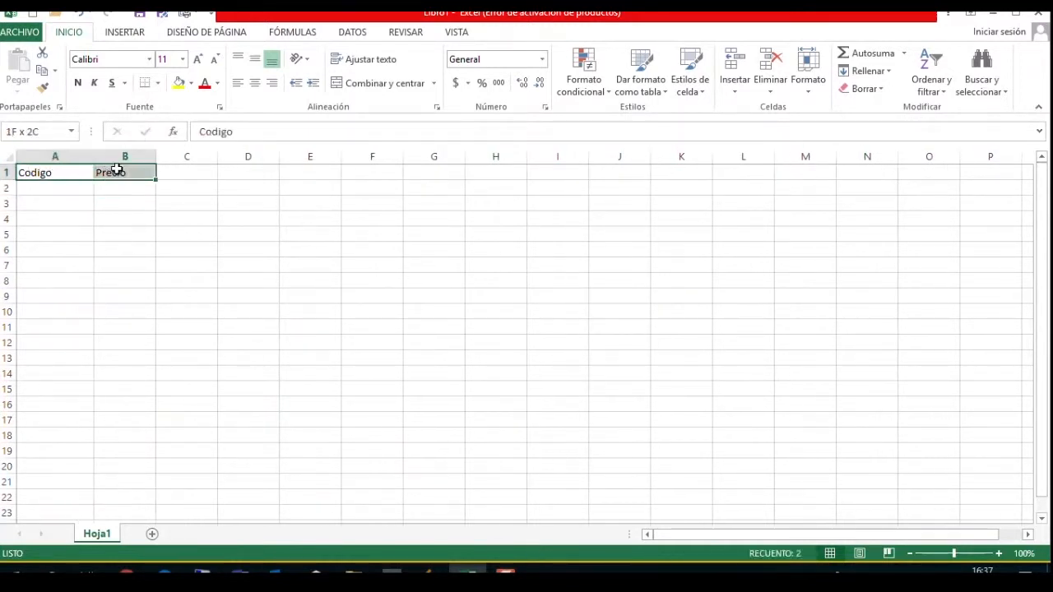
click(254, 83)
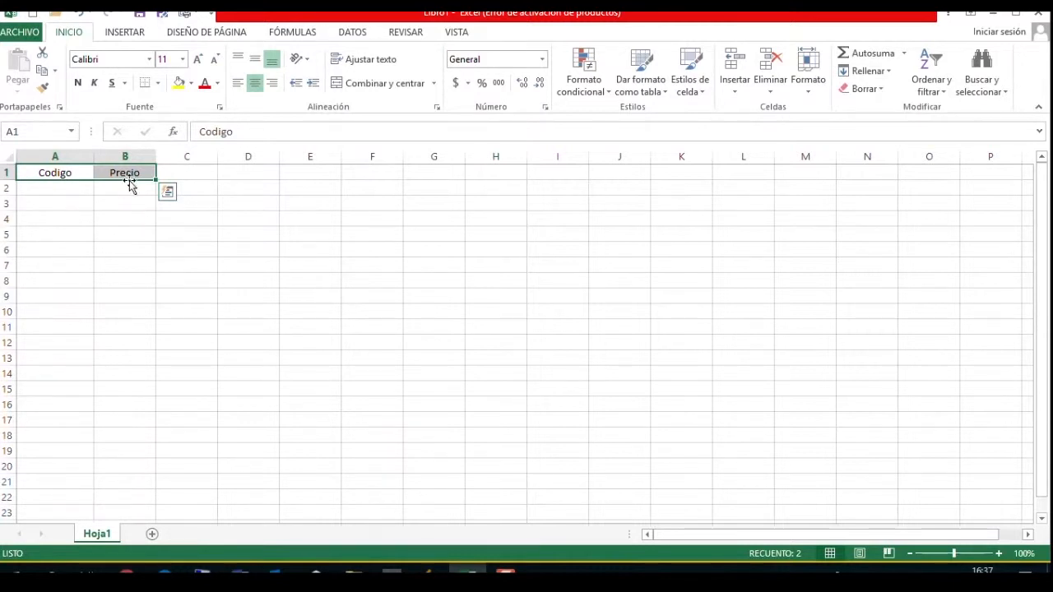
Copy supplier code G4104AB of article 03133 from Flexxus into cell A2 in Excel and enter 1000 as its price in B2.
click(78, 190)
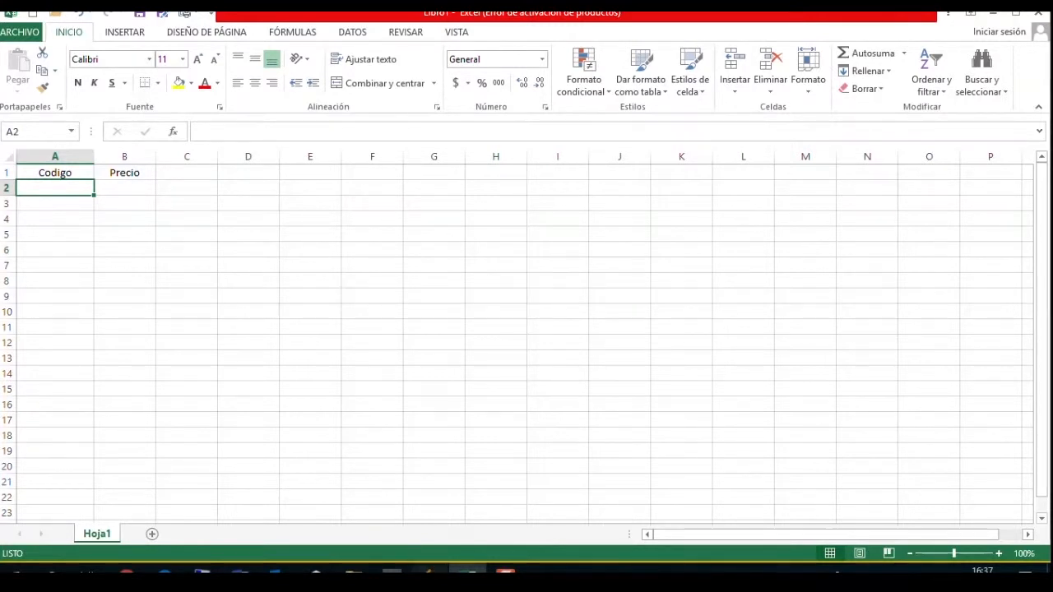
click(428, 571)
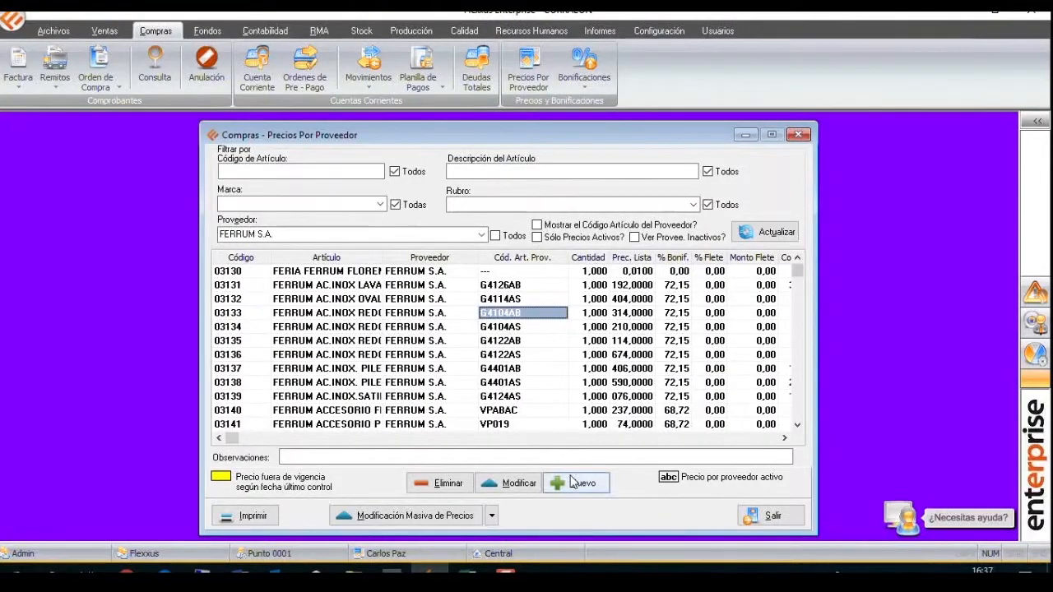
double_click(541, 319)
key(ctrl+c)
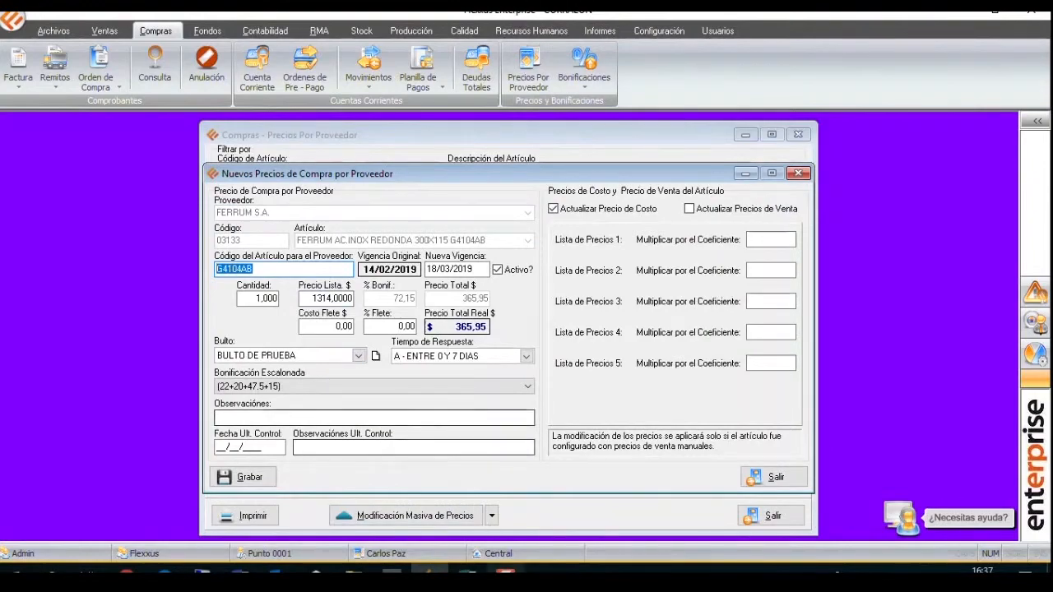
key(alt+Tab)
key(ctrl+v)
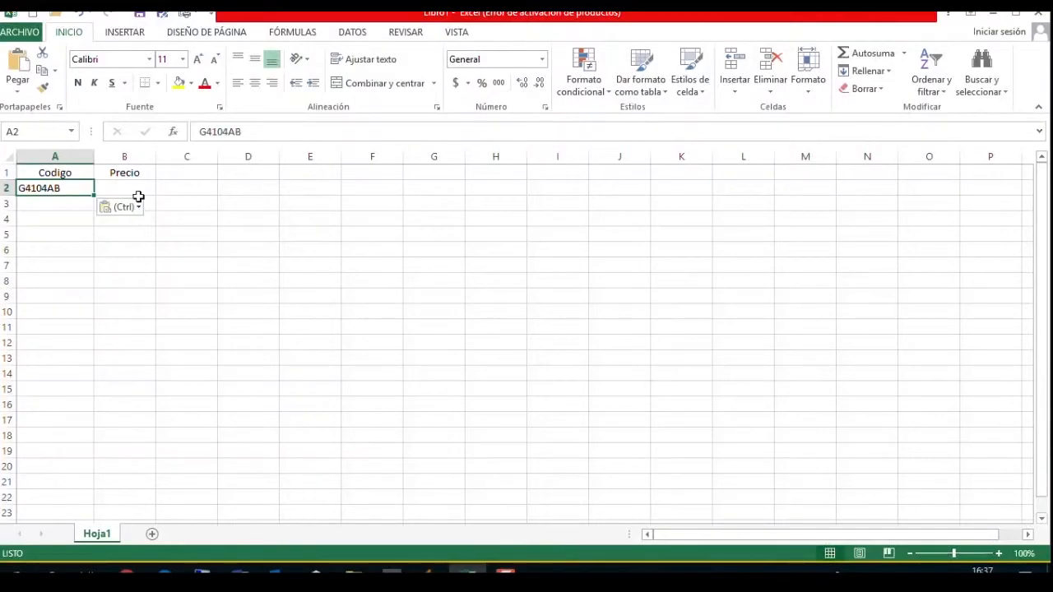
click(151, 188)
text(1000)
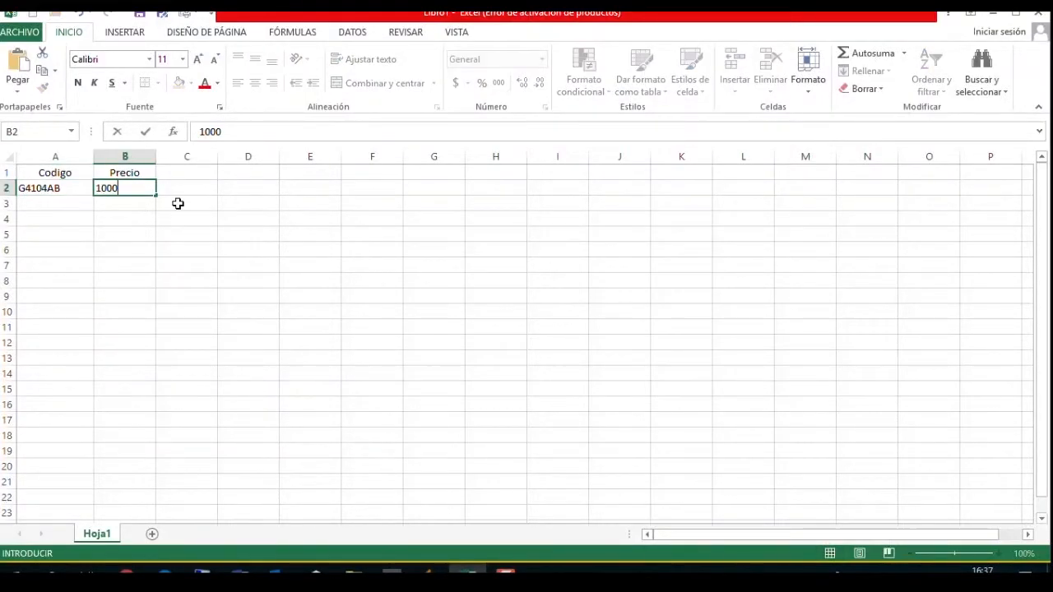
key(Return)
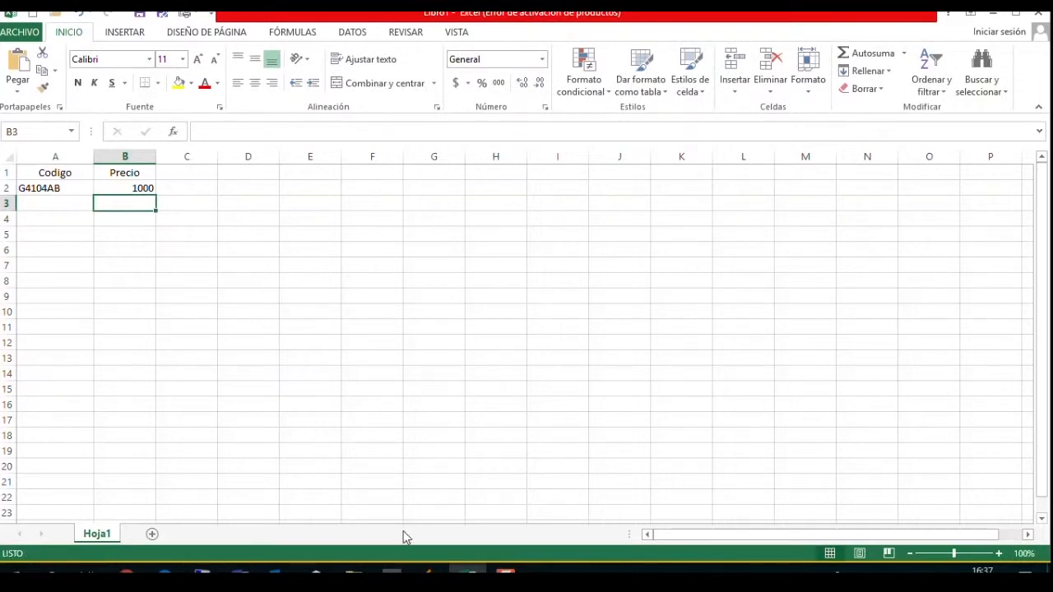
Switch to Flexxus, close the price record of article 03133, and open article 03134 for modification with its supplier code selected.
click(426, 570)
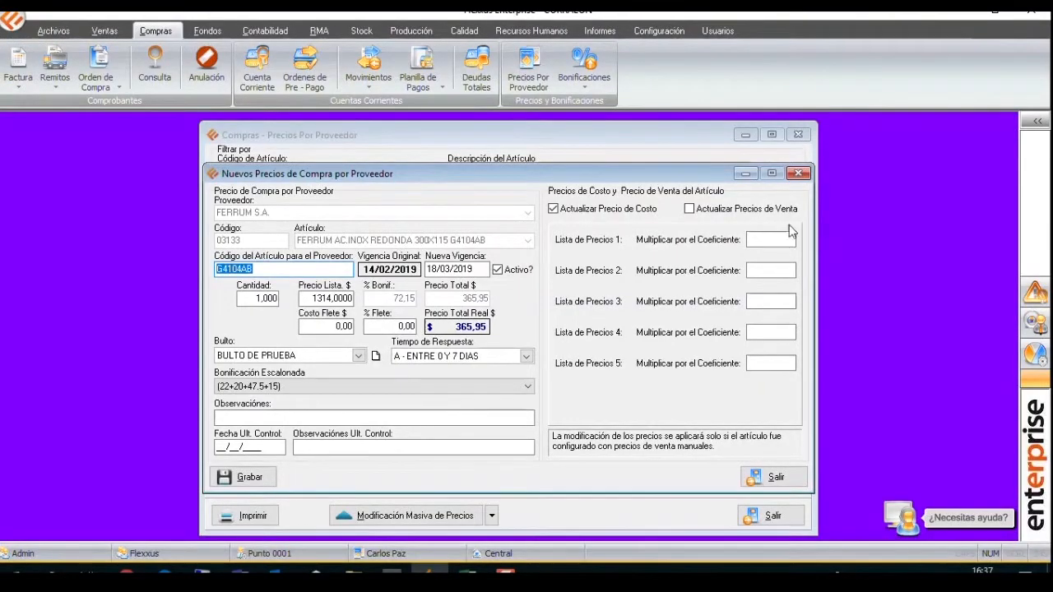
click(798, 173)
click(518, 326)
click(527, 483)
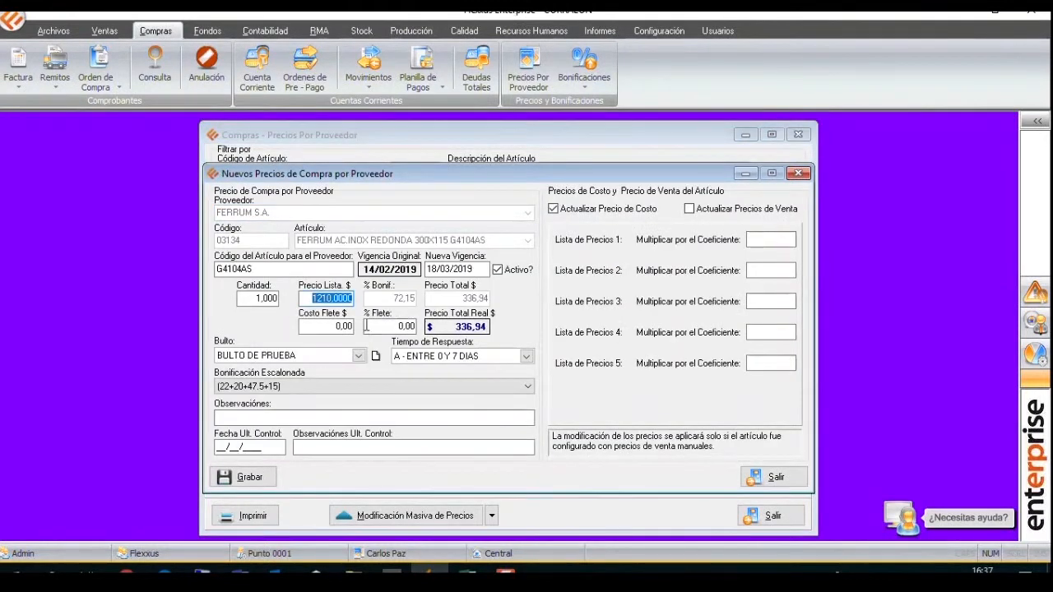
click(262, 265)
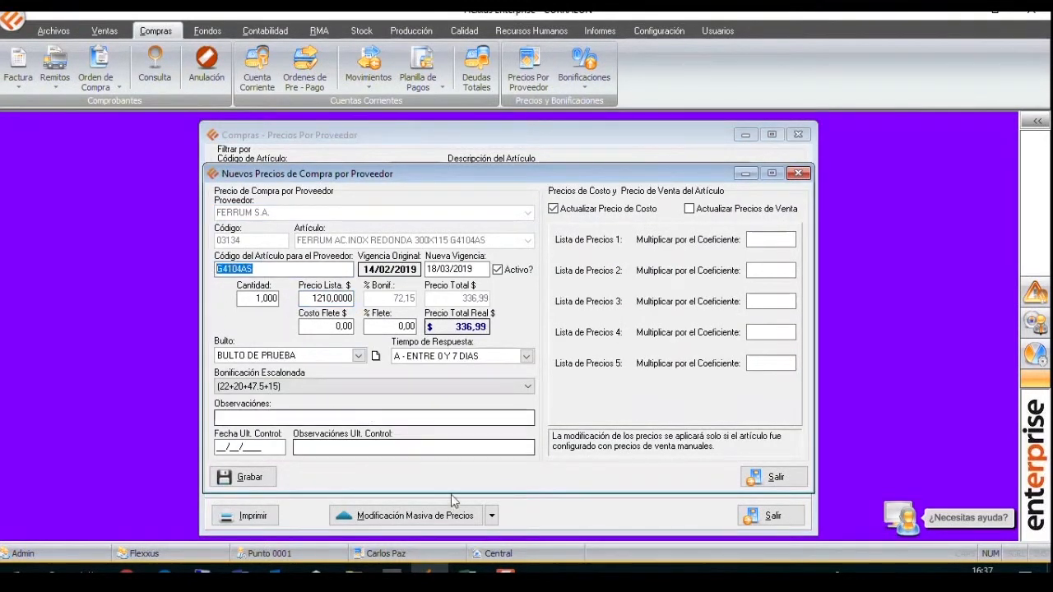
Paste supplier code G4104AS into cell A3 of the Excel sheet and enter 2000 as its price in B3.
key(alt+Tab)
click(52, 203)
text(G4104AS)
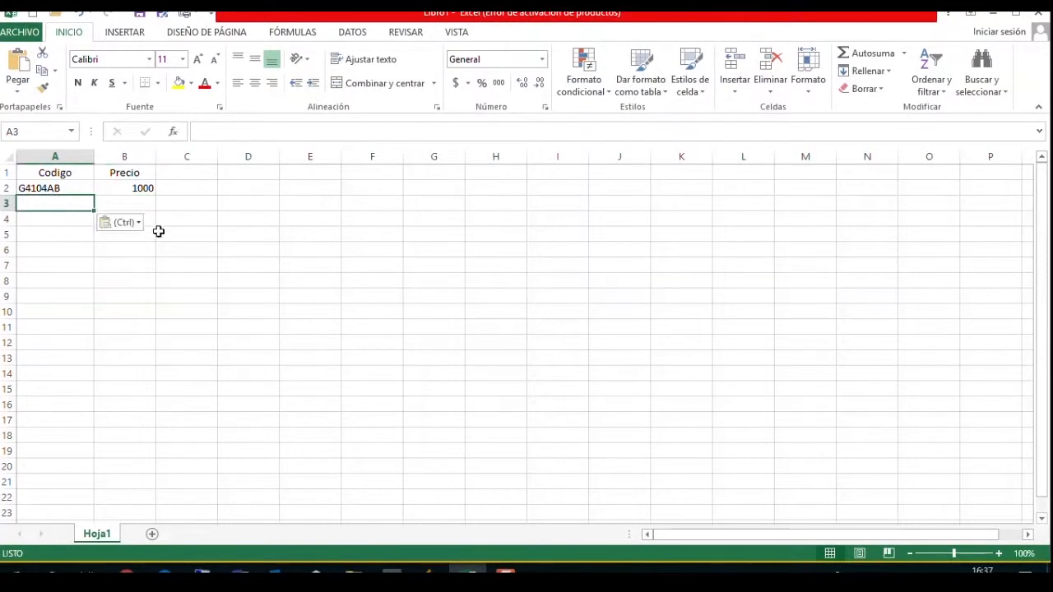
key(Tab)
text(2000)
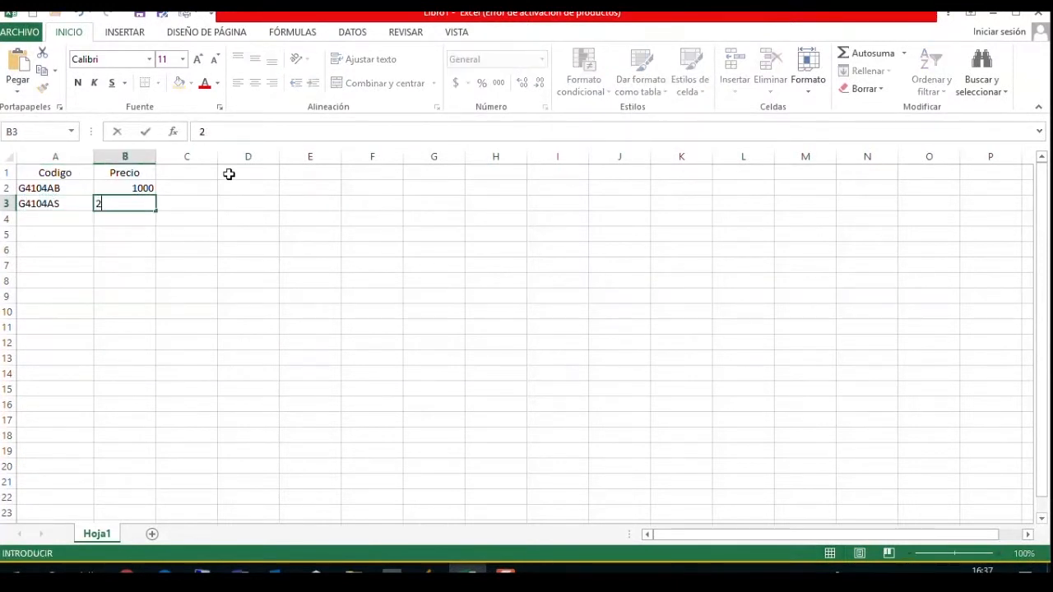
key(Return)
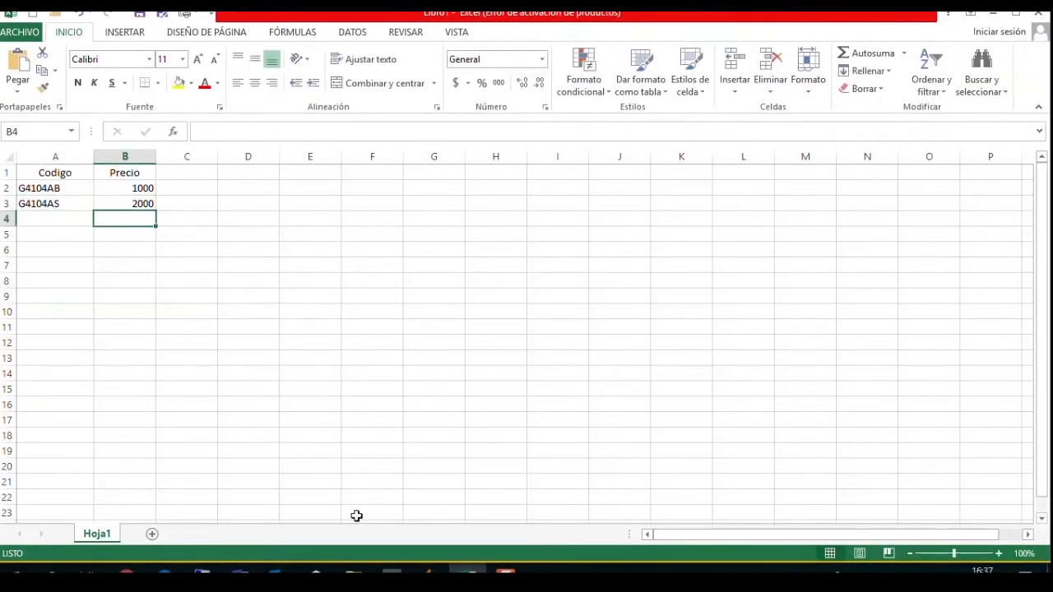
Return to Flexxus, close the price record of article 03134, and open article 03135 for modification.
key(alt+Tab)
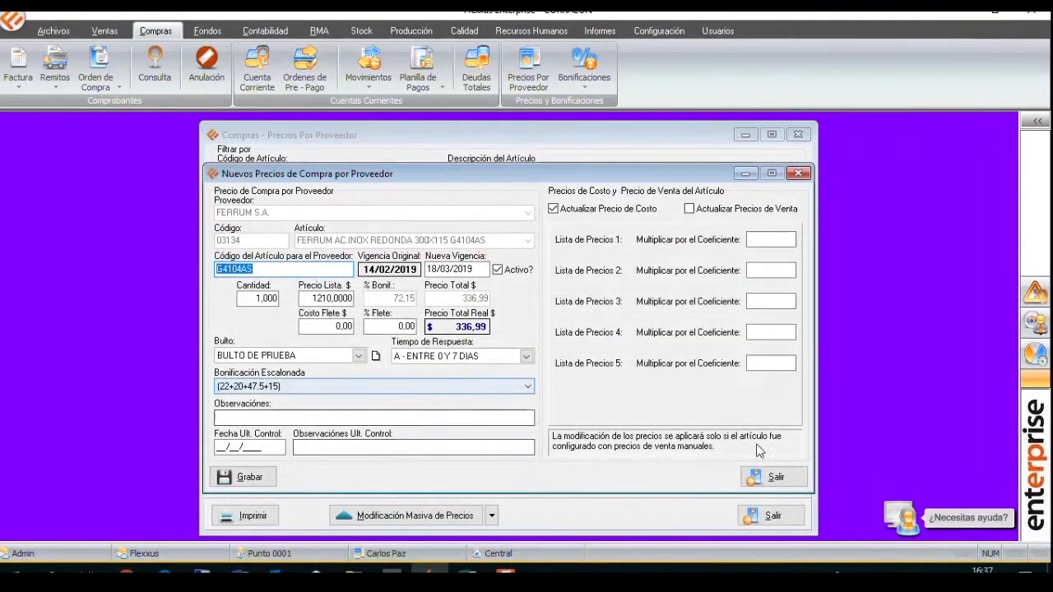
click(773, 477)
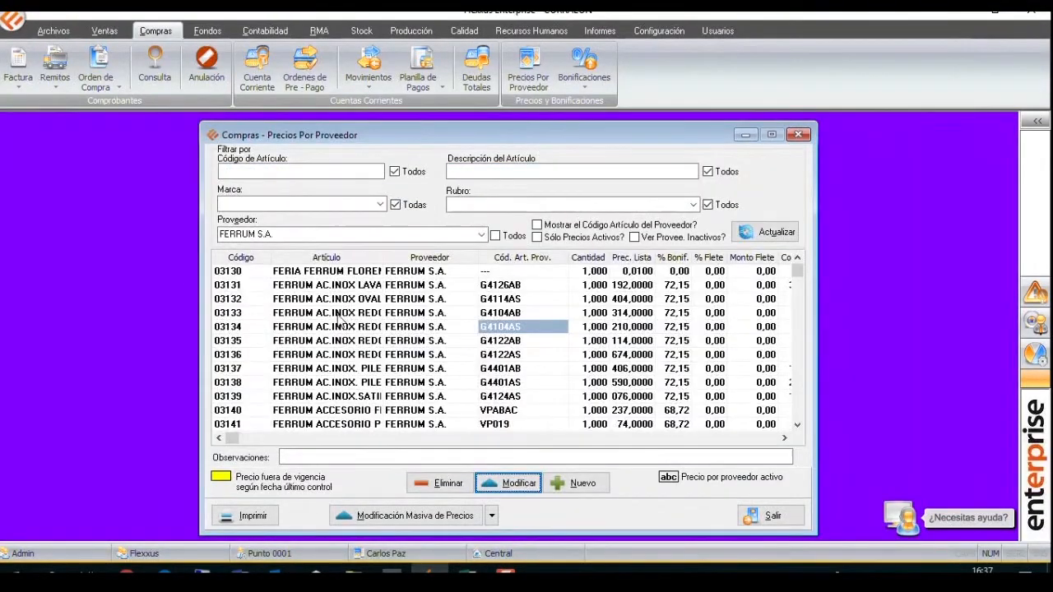
click(516, 354)
click(518, 483)
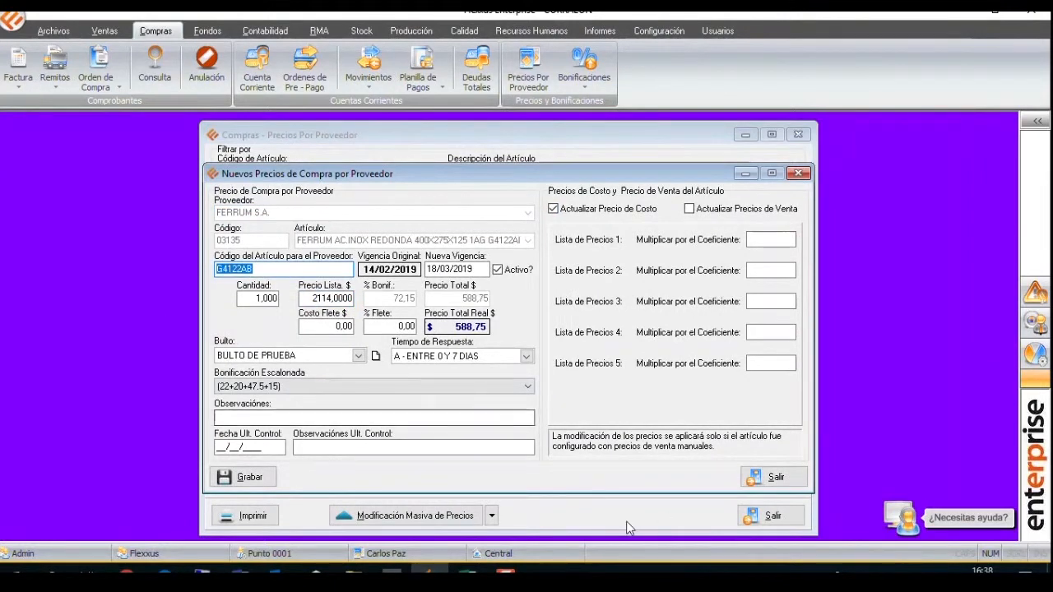
Paste supplier code G4122AB into cell A4 of the Excel sheet and enter 3000 as its price in B4.
click(467, 572)
click(58, 220)
text(G4122AB)
click(134, 220)
text(3000)
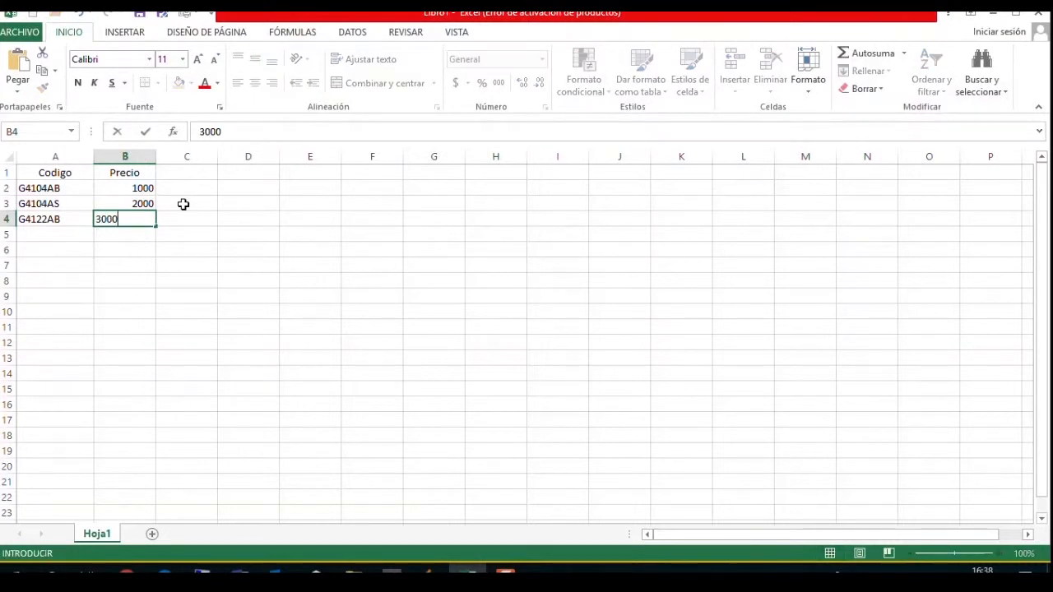
key(Return)
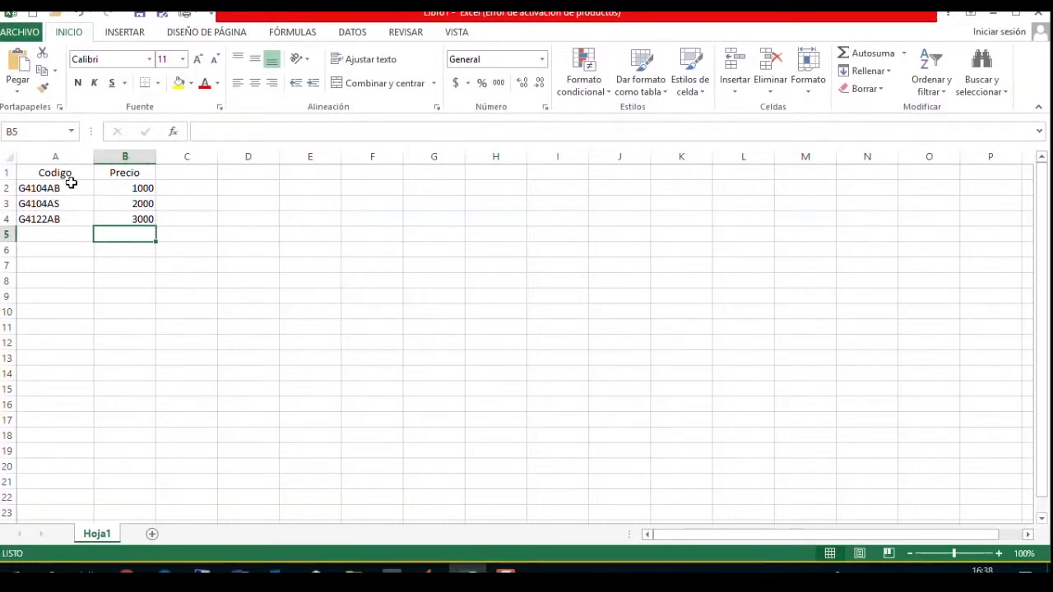
Start saving the workbook as a copy on Disco local (D:) in the Libro de Excel 97-2003 format.
drag(54, 173, 134, 177)
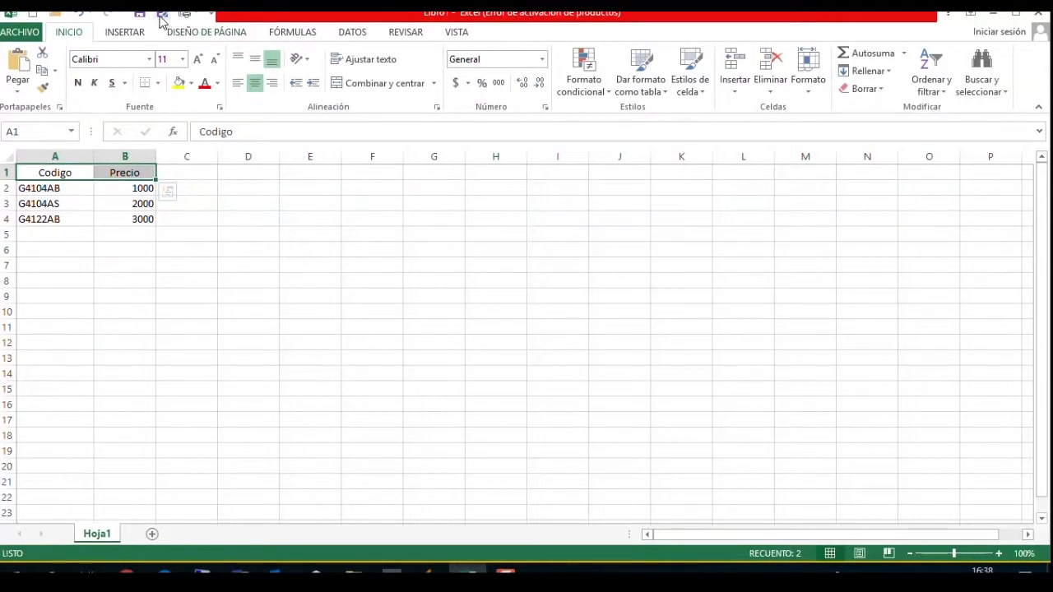
click(24, 35)
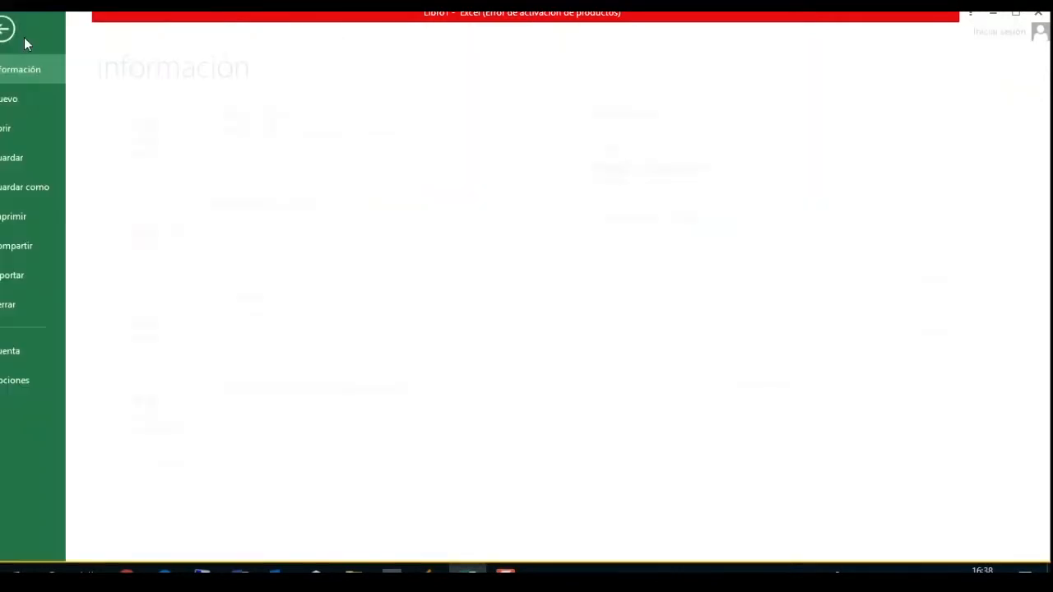
click(48, 186)
click(398, 372)
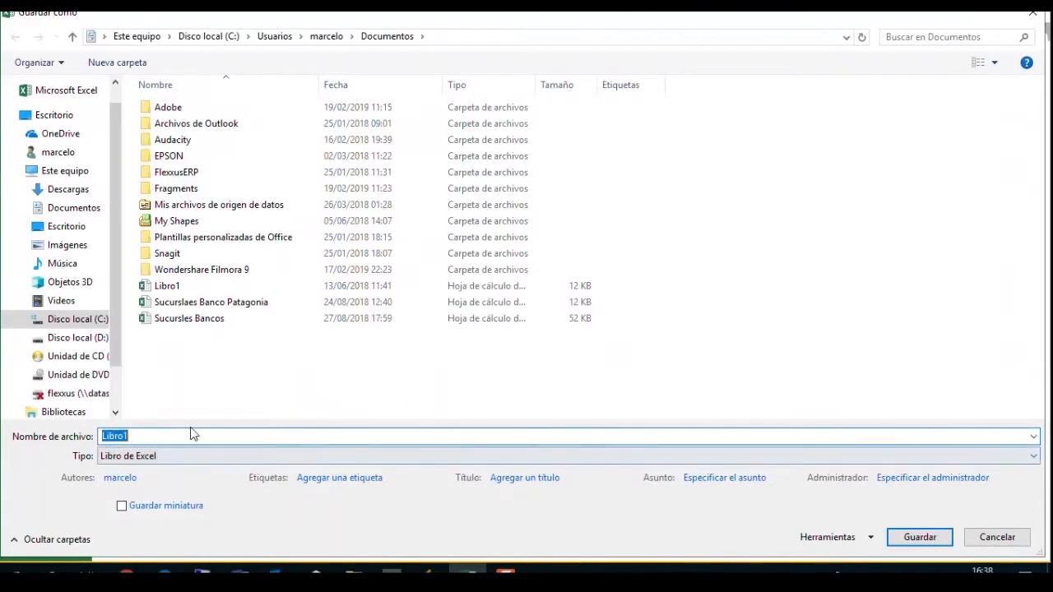
click(88, 344)
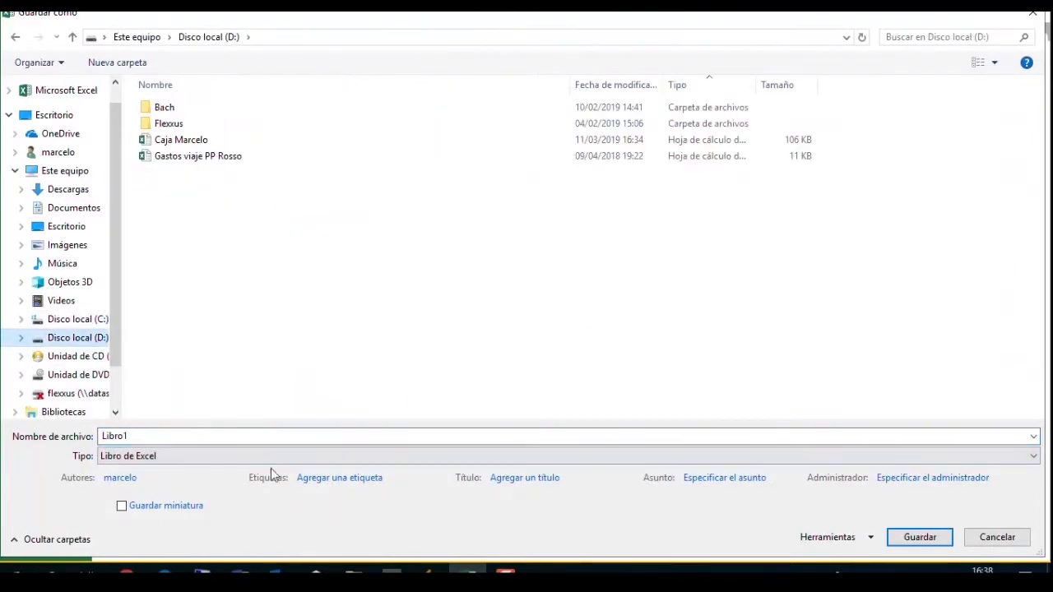
click(230, 455)
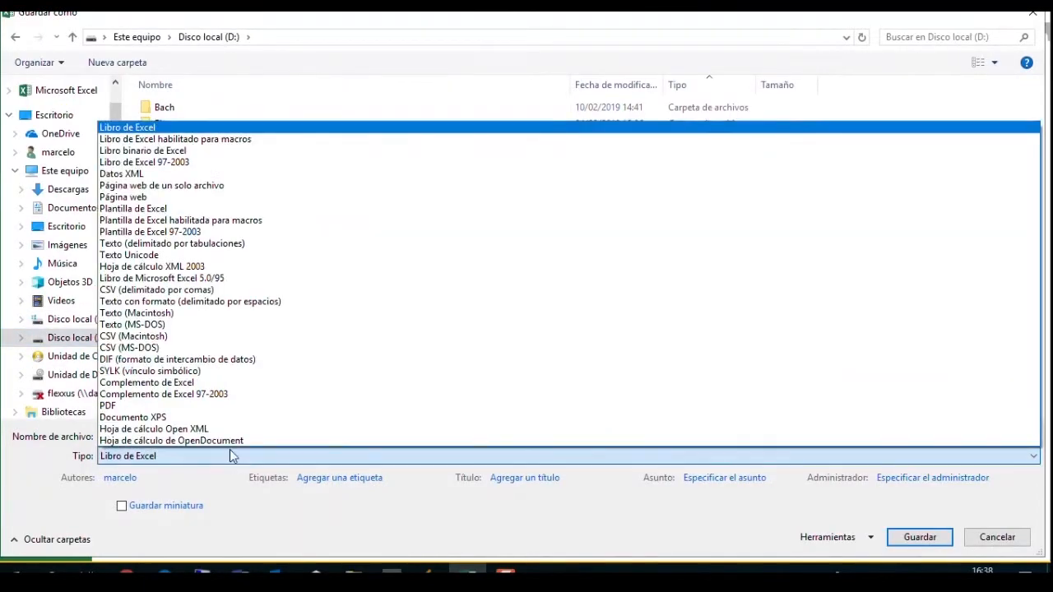
click(218, 162)
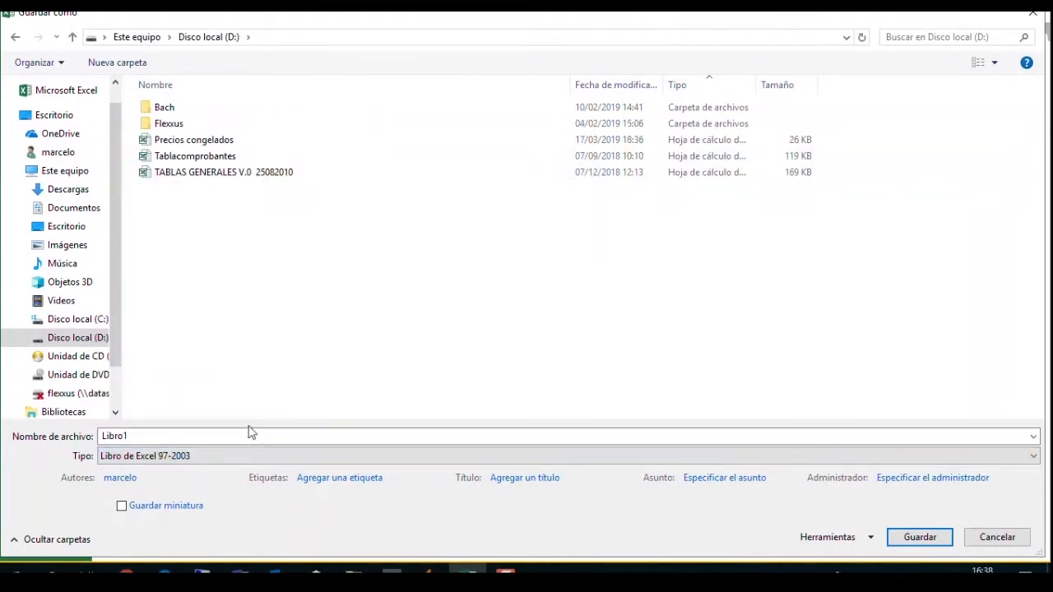
Name the file "Precios actualizados" and save it.
double_click(153, 436)
key(BackSpace)
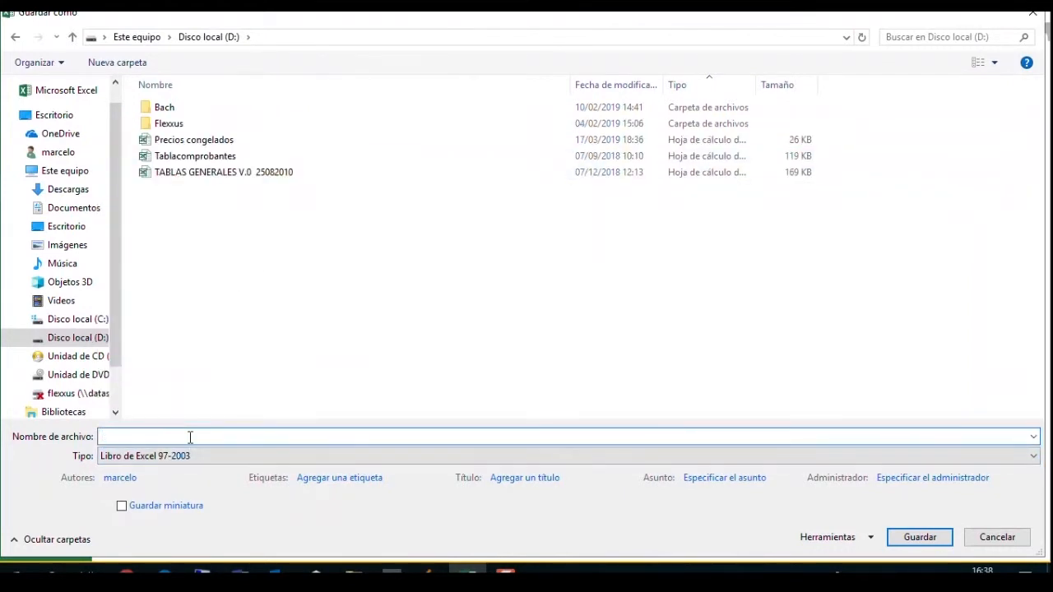
text(Precios)
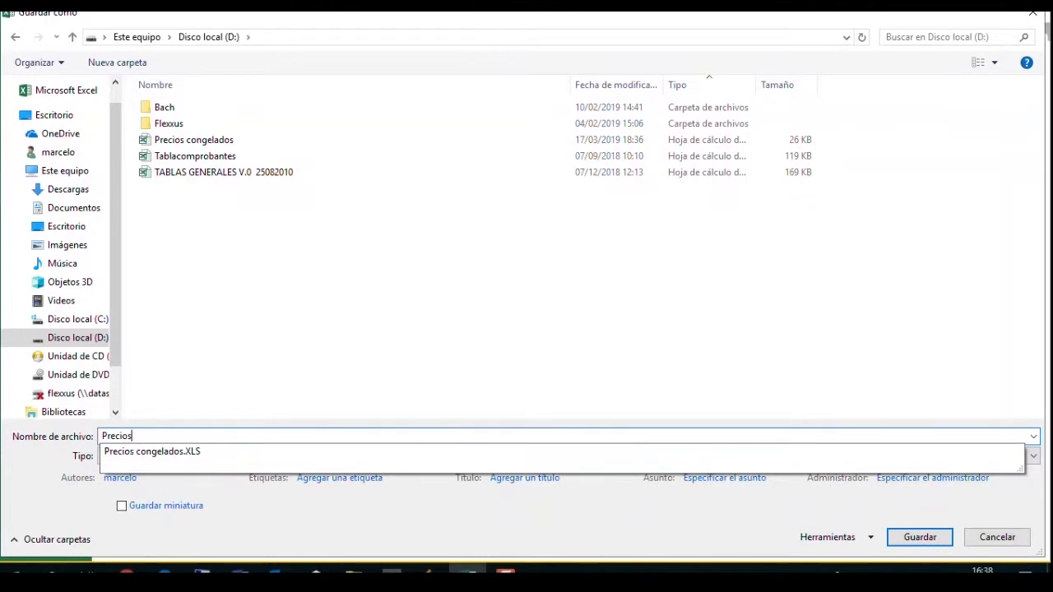
text( actualizados)
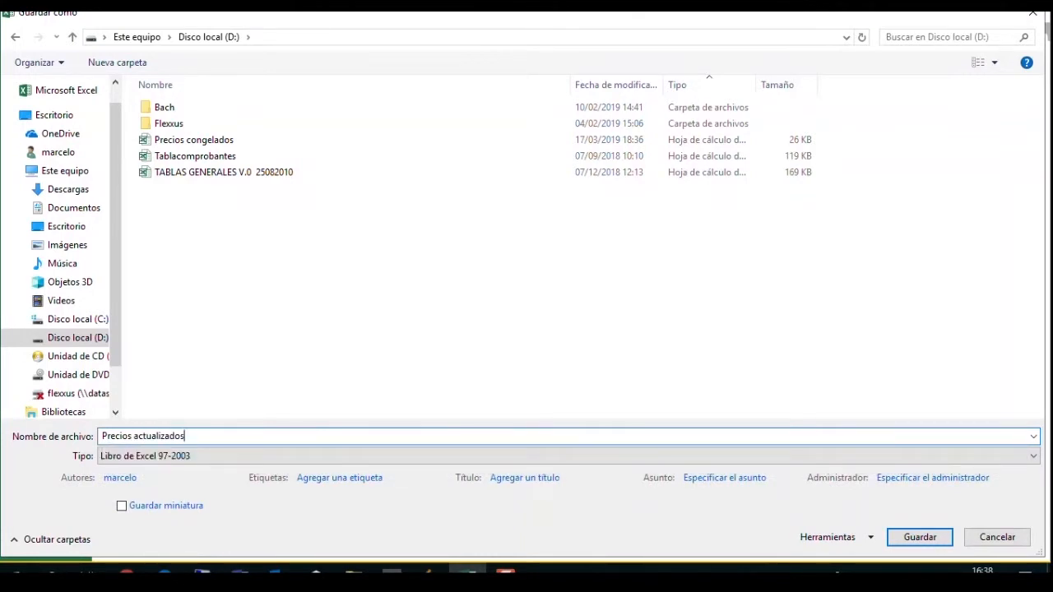
click(920, 537)
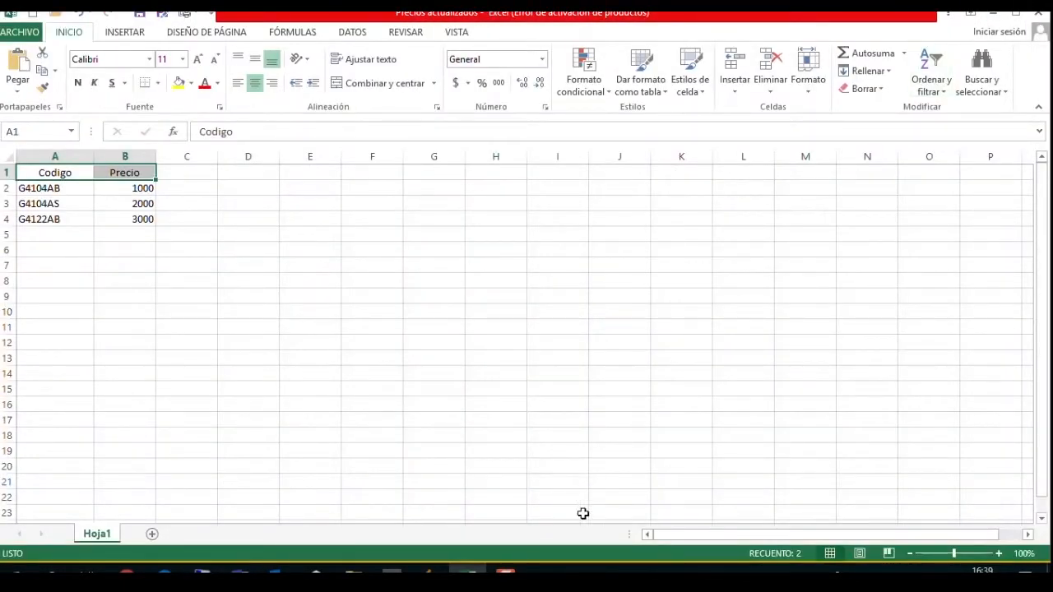
Switch to Flexxus and close both the price record of article 03135 and the Precios Por Proveedor window.
click(429, 569)
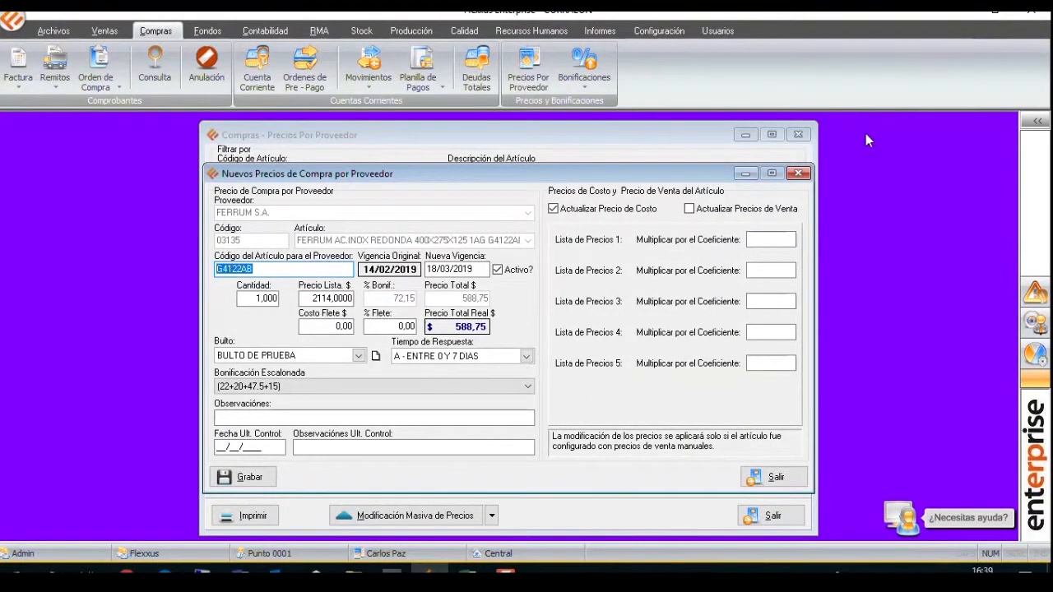
click(798, 174)
click(798, 134)
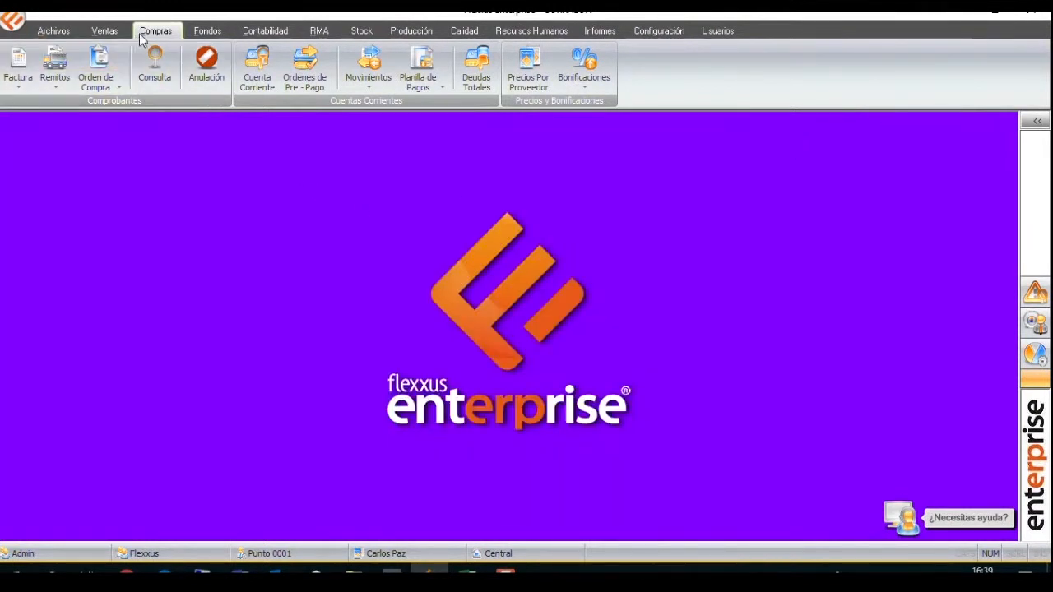
Open the Artículos file list and start Importación Artículos from it.
click(53, 31)
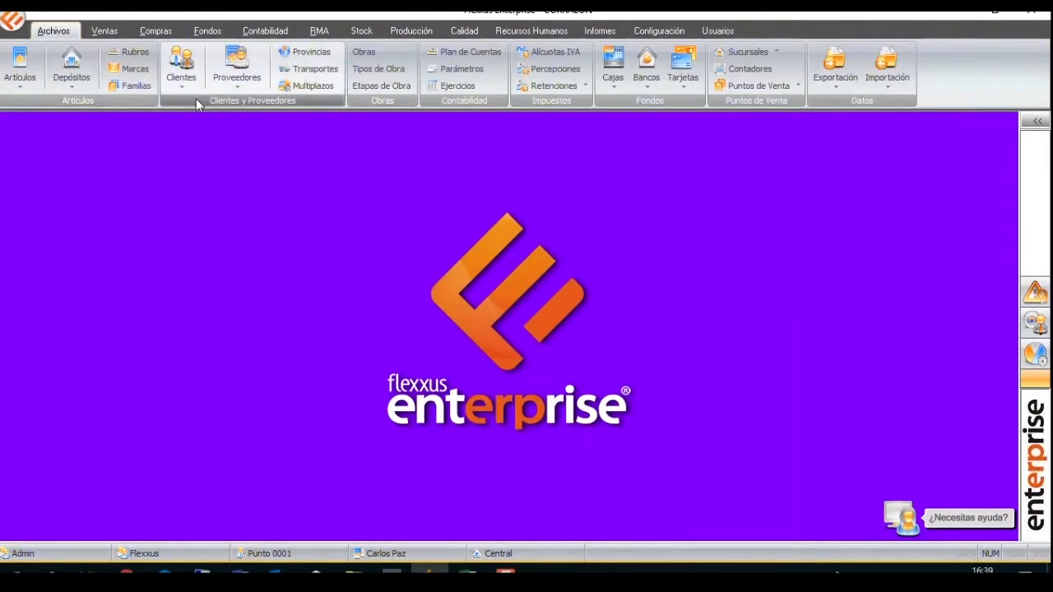
click(237, 85)
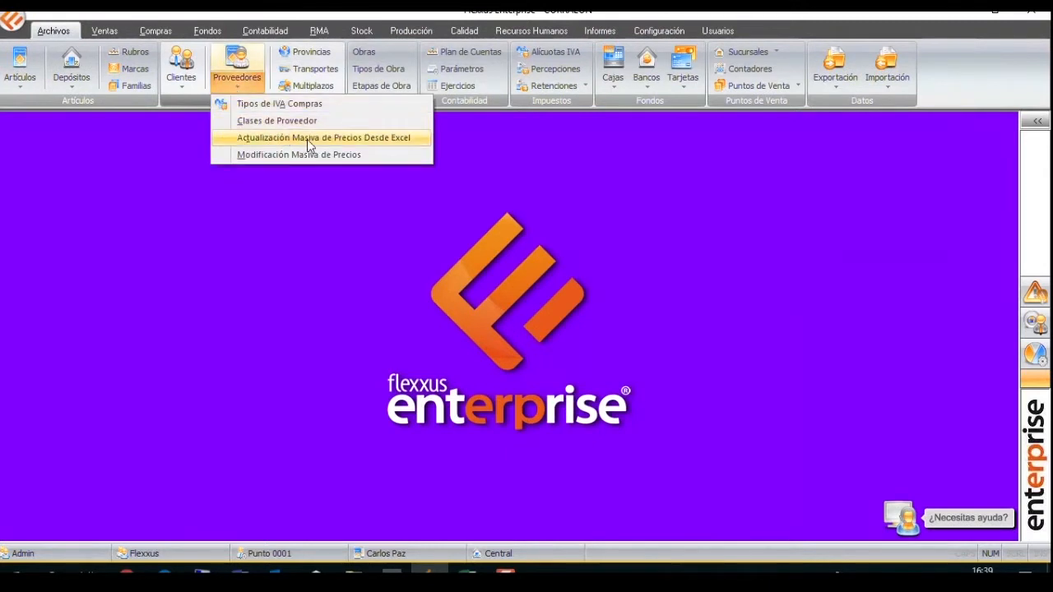
click(20, 68)
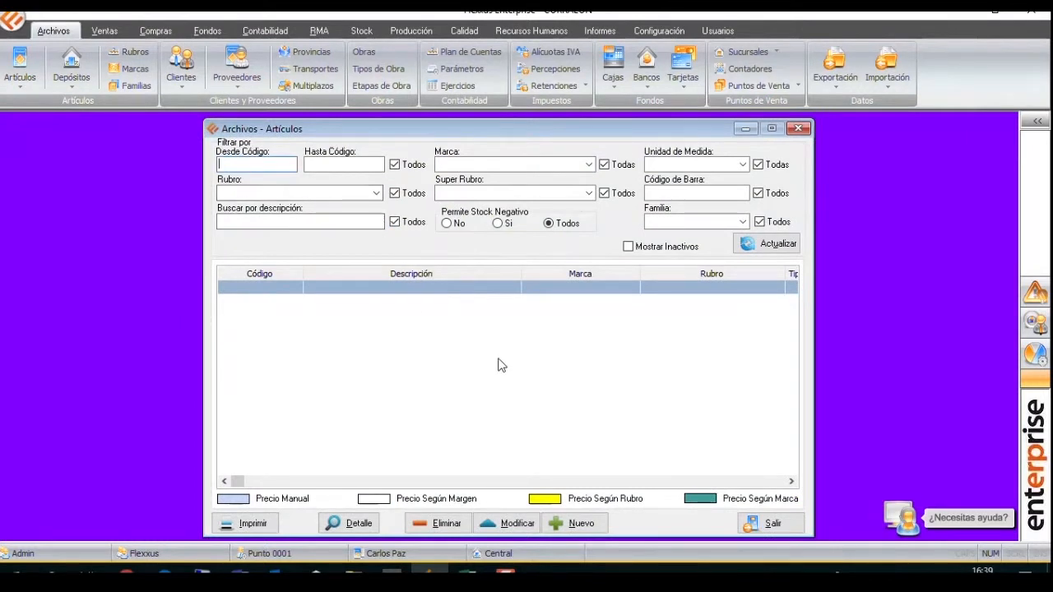
right_click(504, 372)
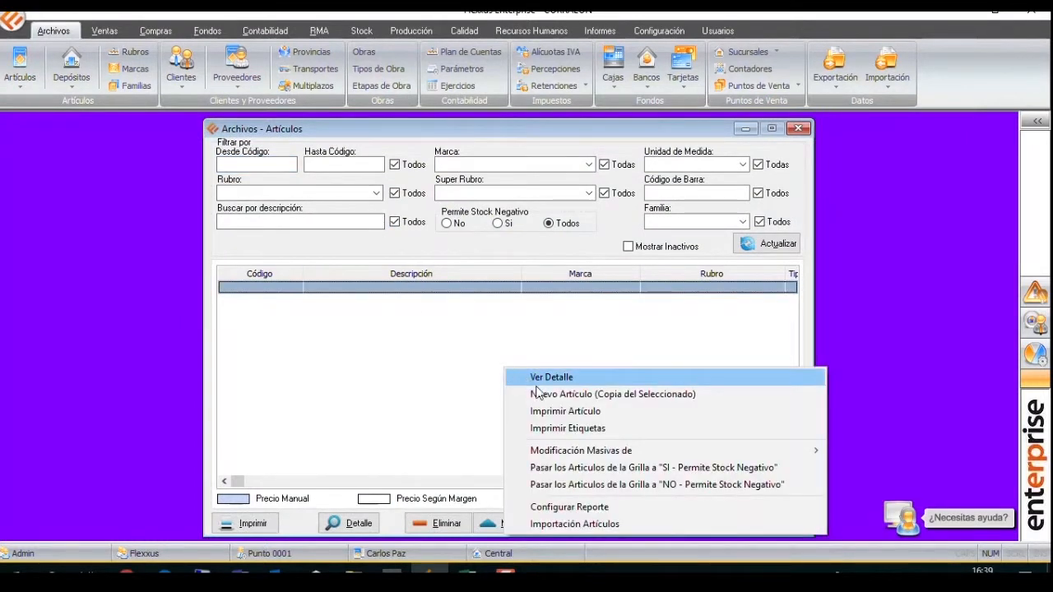
click(601, 524)
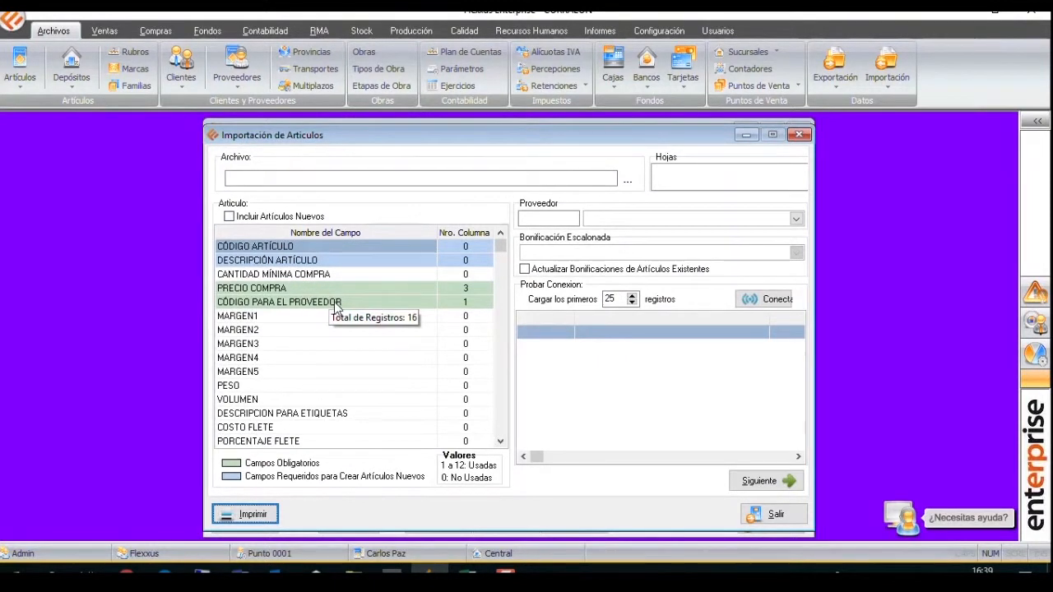
Load Precios actualizados.xls from Disco local (D:) as the import file.
click(627, 184)
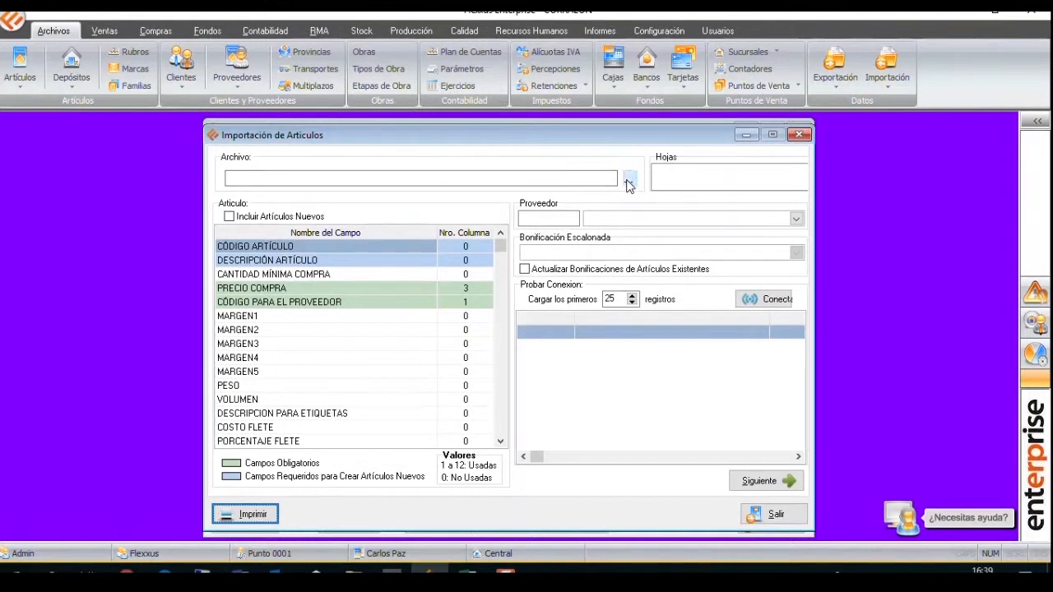
click(380, 313)
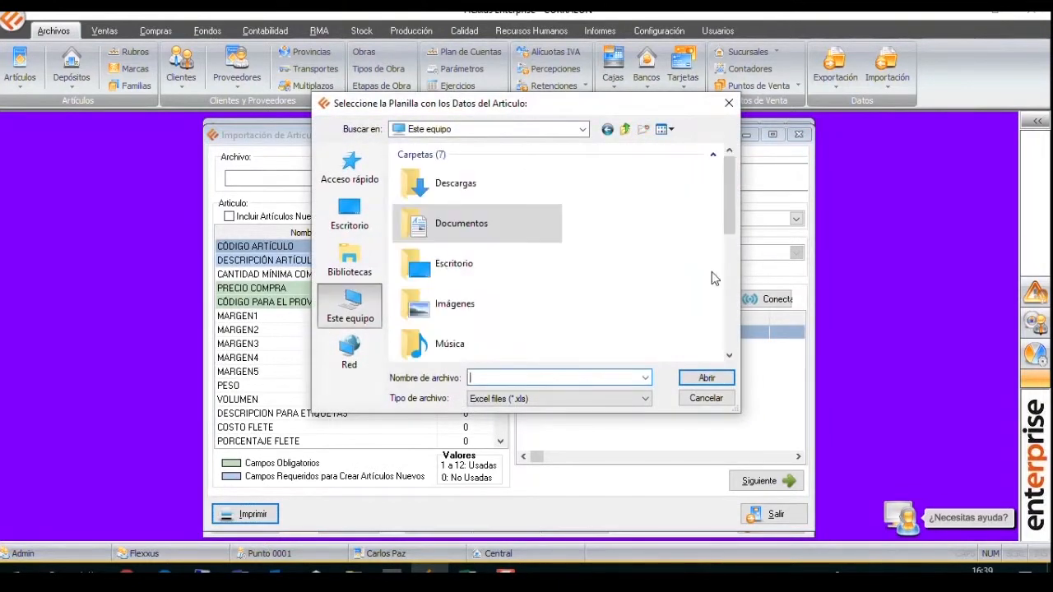
click(730, 311)
double_click(511, 215)
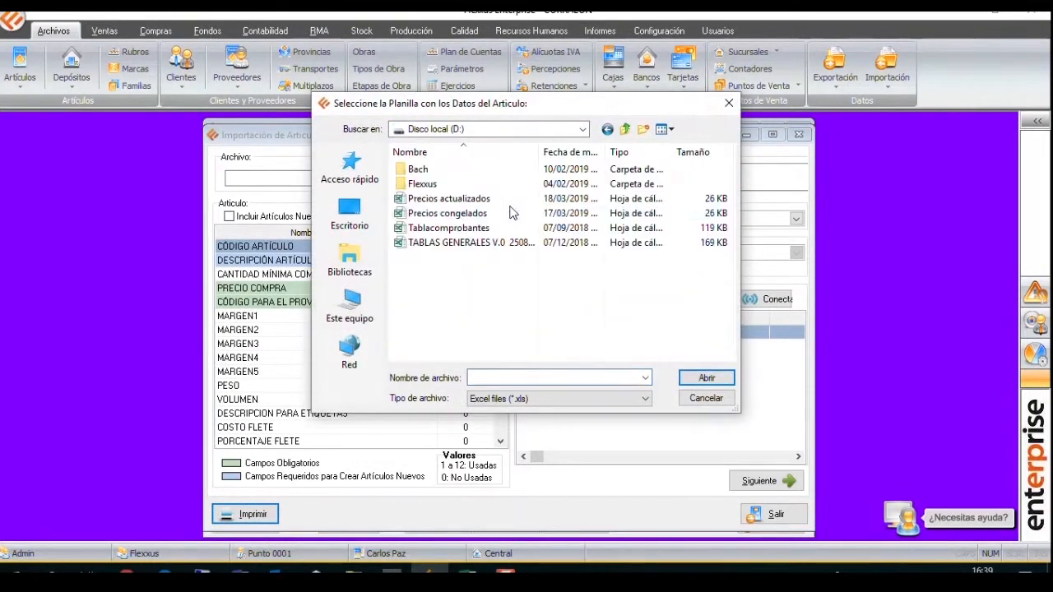
double_click(493, 199)
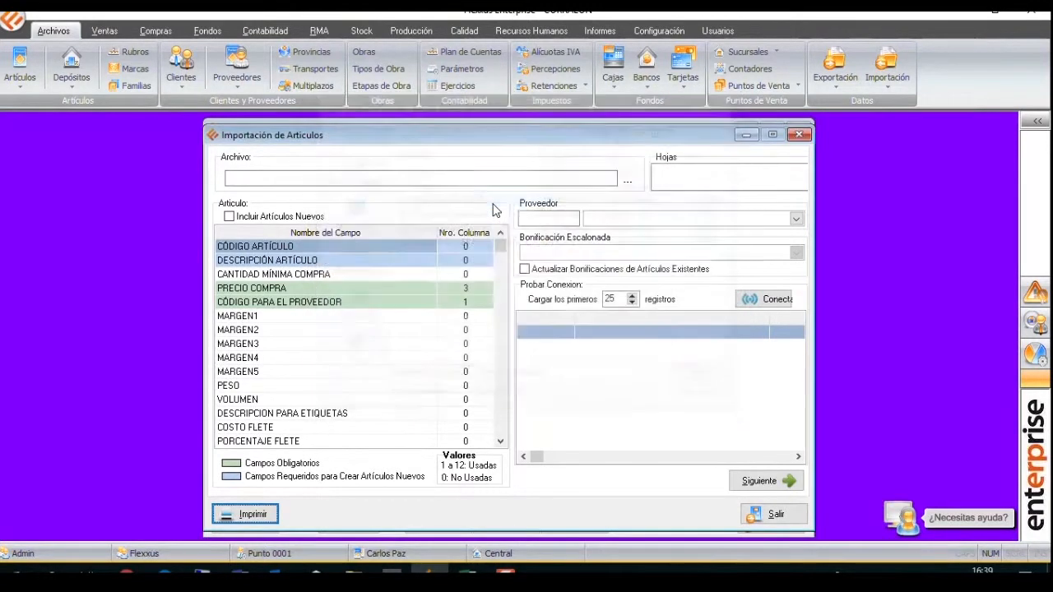
Choose FERRUM S.A. as the supplier for the import.
click(678, 219)
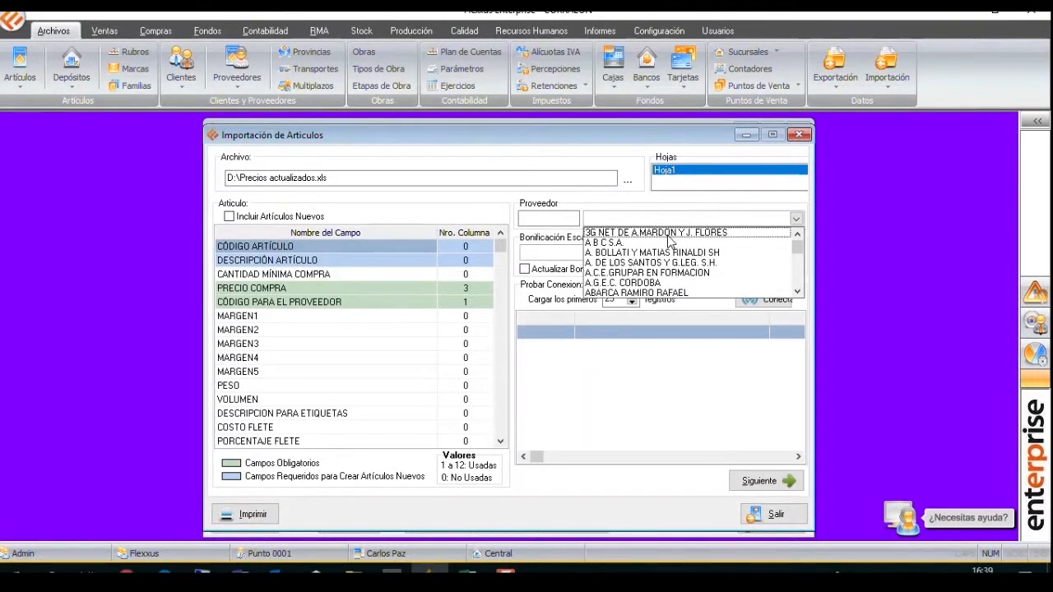
text(fer)
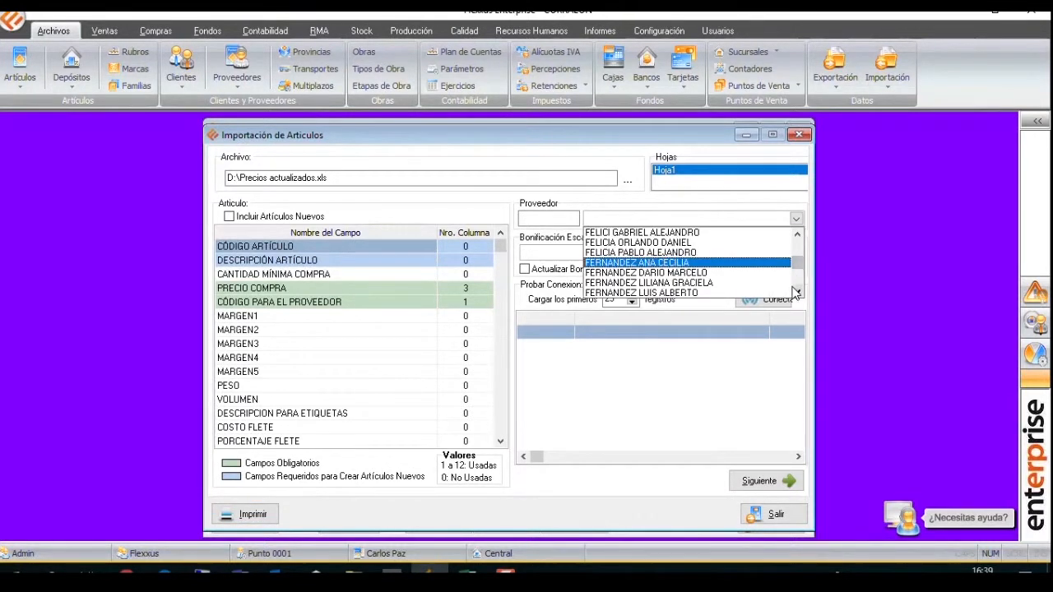
click(797, 282)
click(795, 283)
click(796, 283)
click(794, 282)
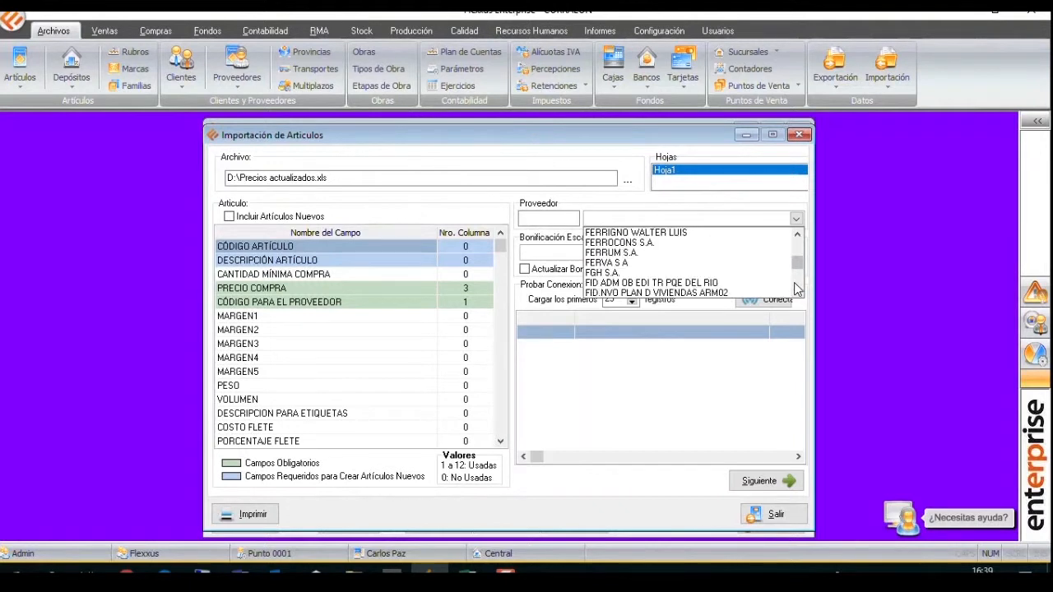
click(662, 253)
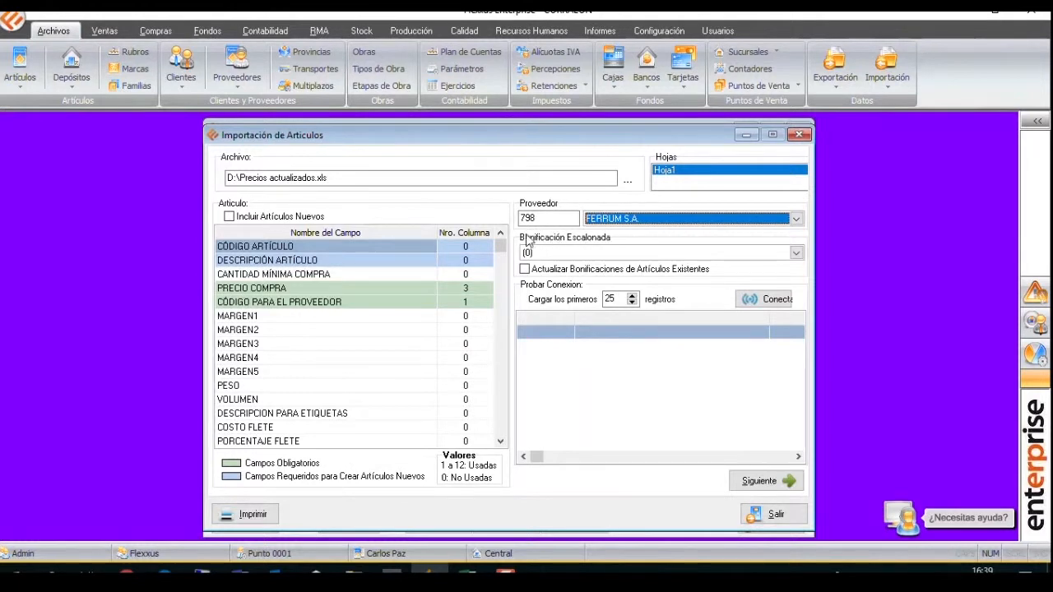
Set the column number of PRECIO COMPRA to 2 in the field mapping.
mouse_move(392, 375)
click(465, 303)
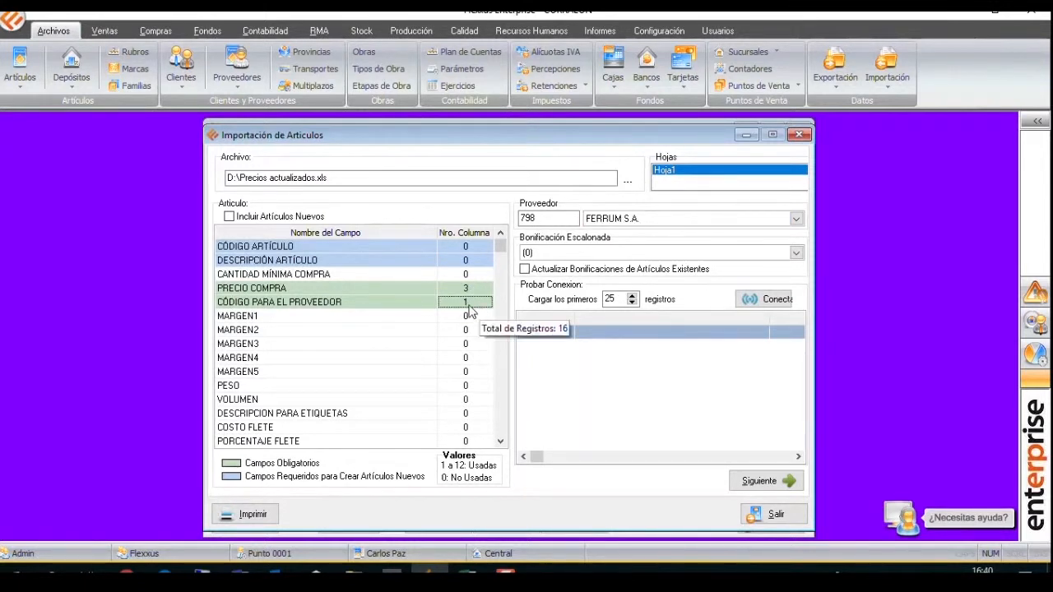
click(475, 291)
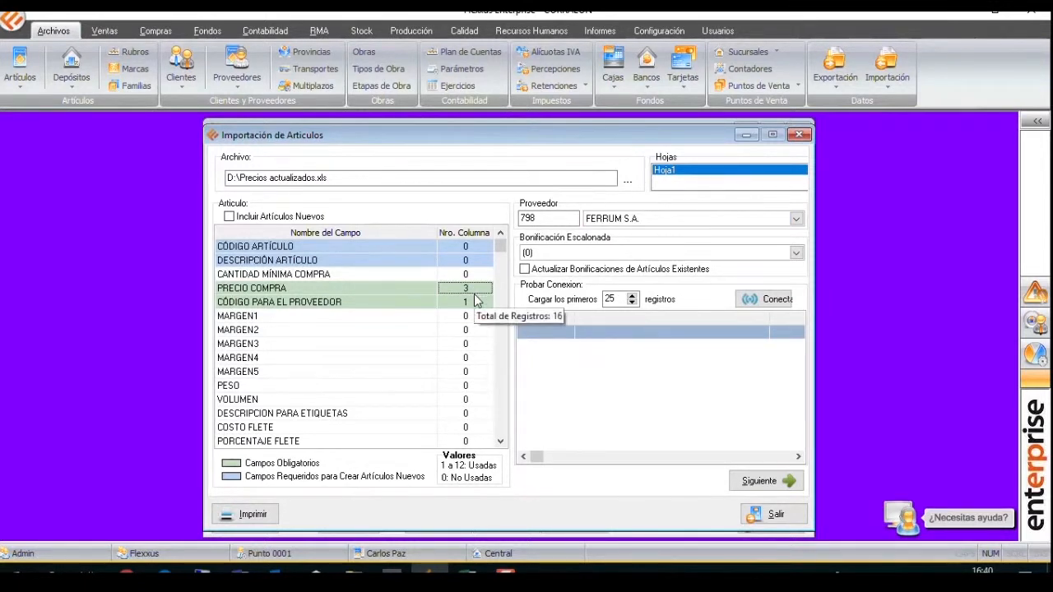
text(2)
key(Return)
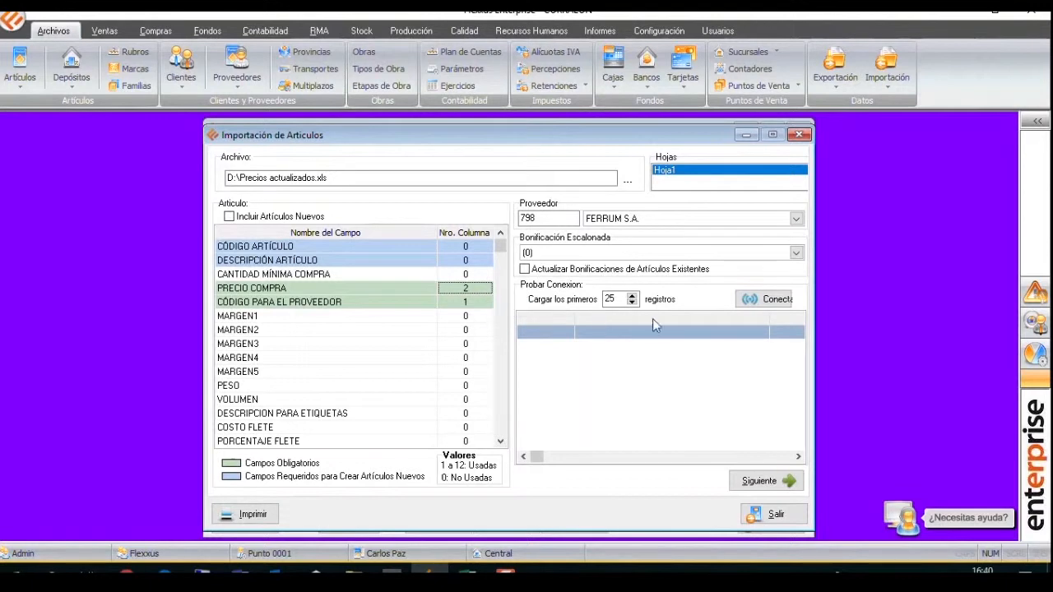
Test the connection to the sheet, check the previewed prices and supplier codes, and continue to the list of matched articles.
click(765, 299)
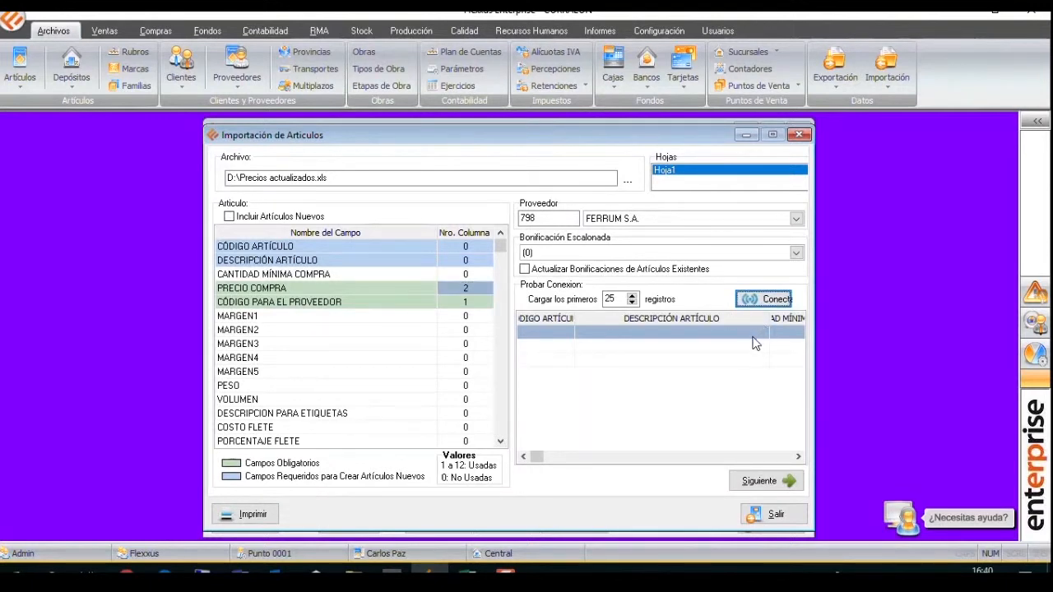
click(778, 457)
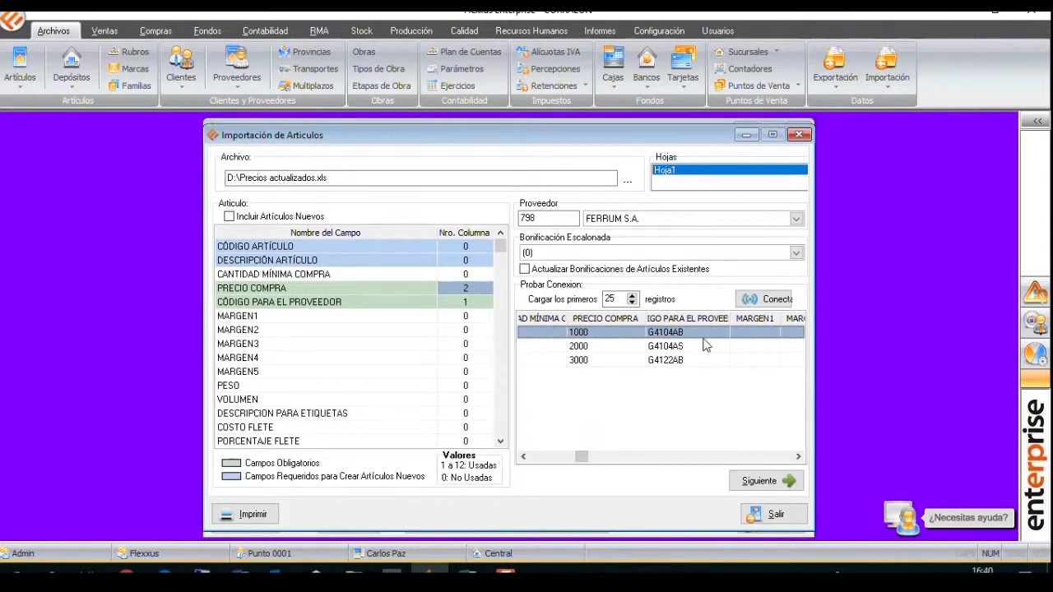
click(759, 481)
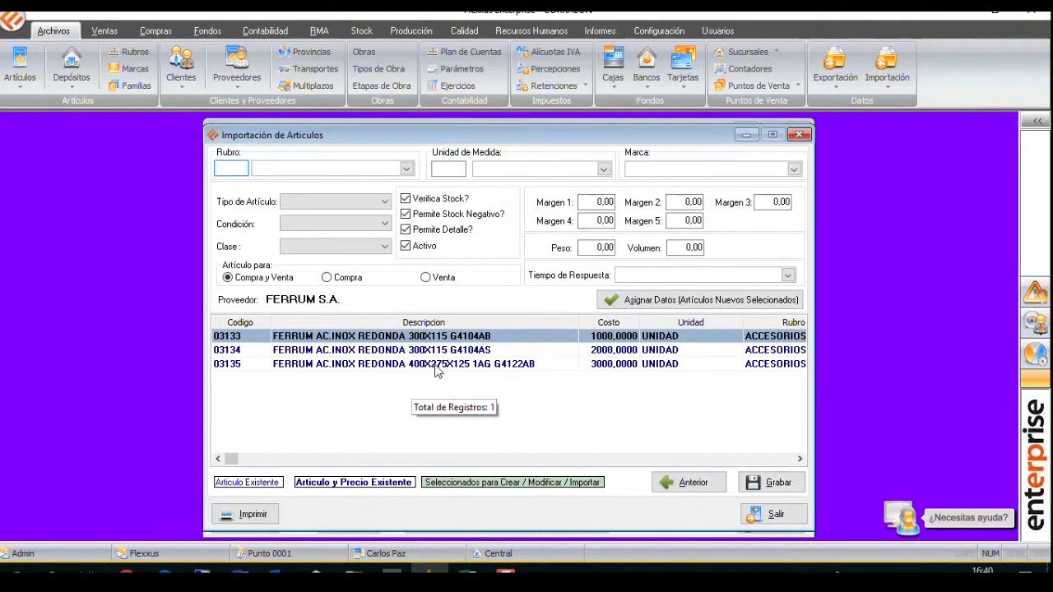
Select all the listed FERRUM S.A. articles and save the import of their new costs.
click(634, 352)
click(645, 365)
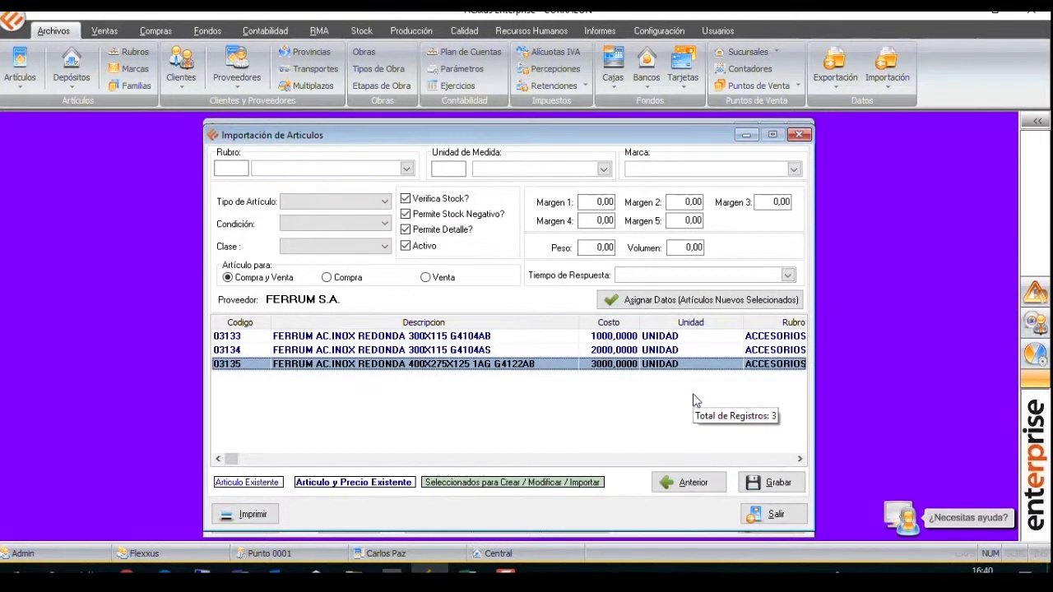
right_click(564, 364)
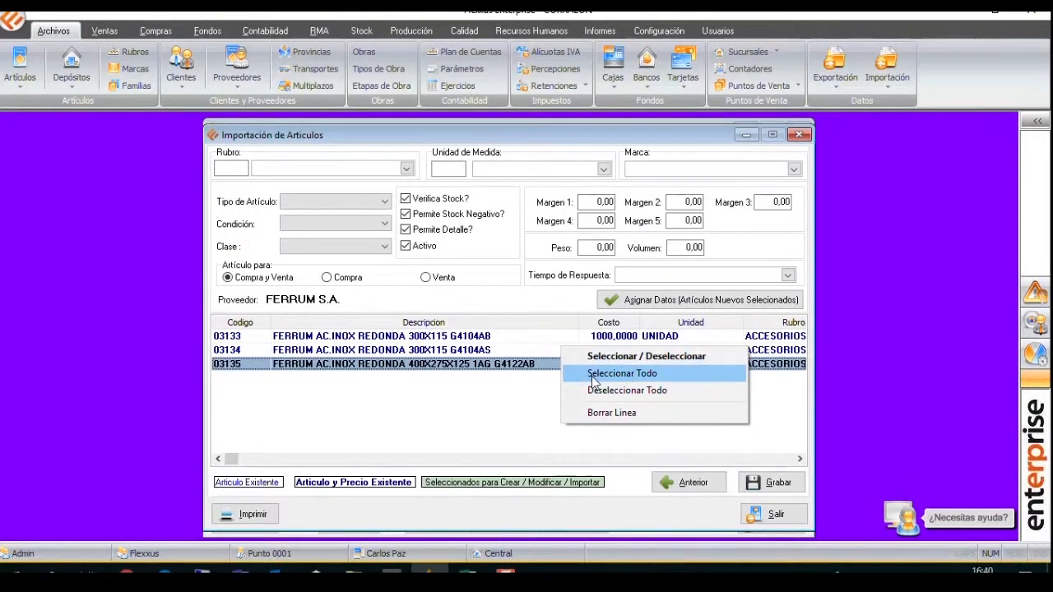
click(593, 375)
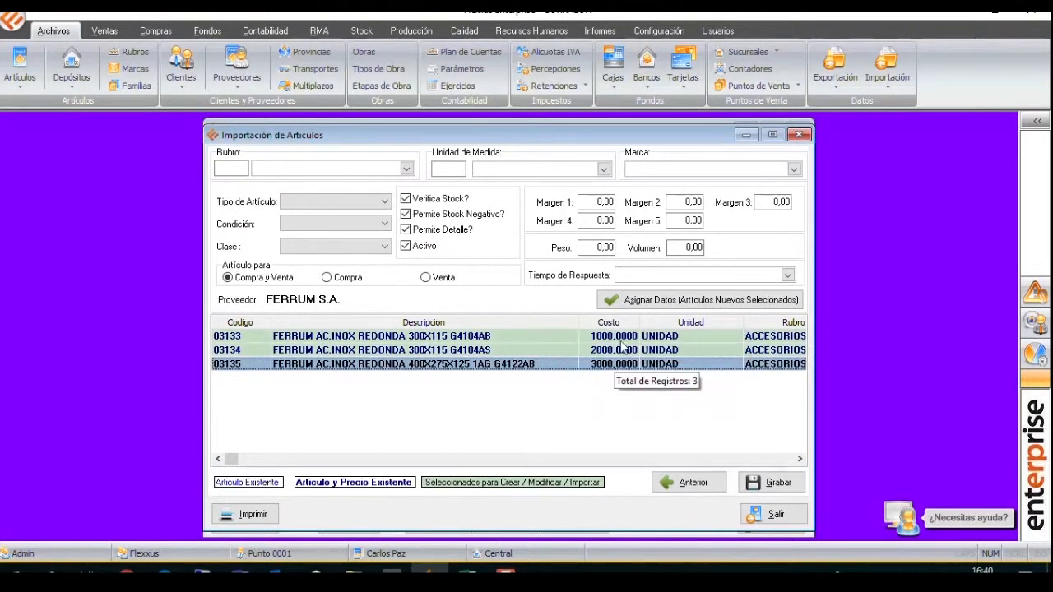
click(778, 483)
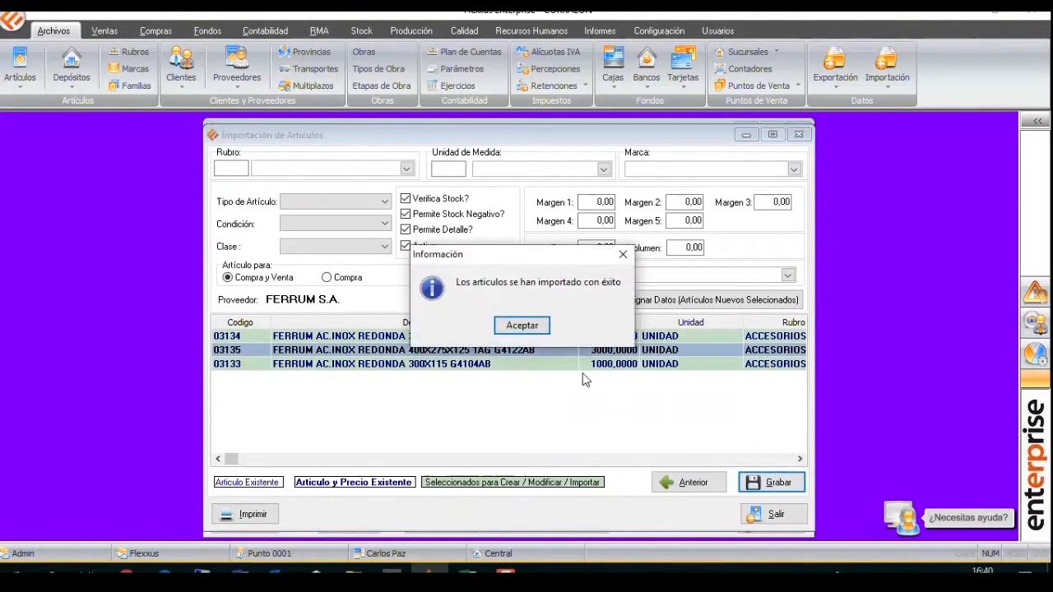
Acknowledge the finished article import and close the import window.
click(523, 329)
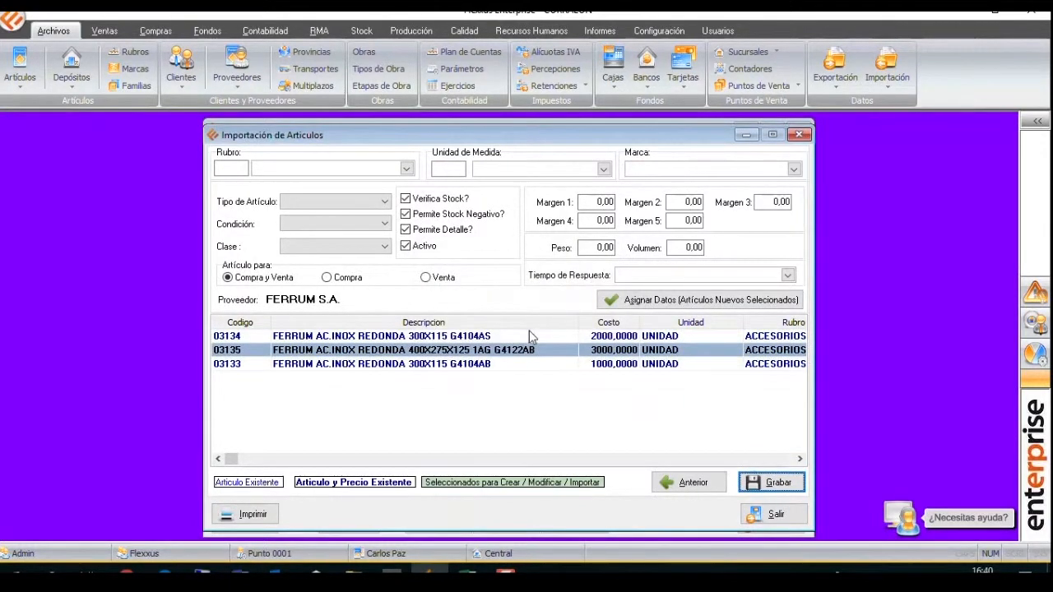
click(799, 135)
click(804, 138)
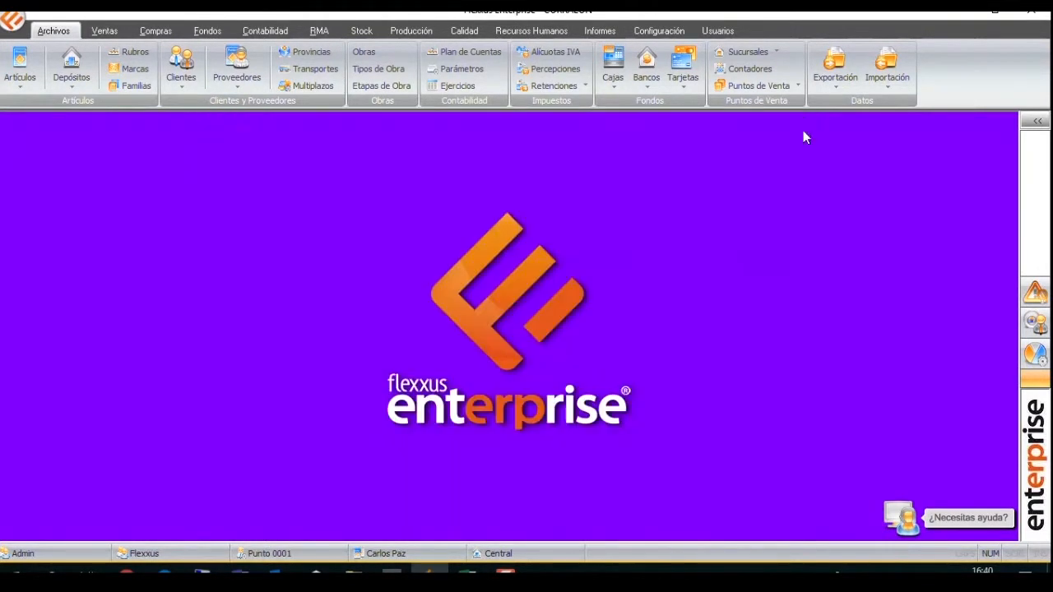
Open the purchase prices by supplier and list the prices of FERRUM S.A.
click(155, 30)
click(526, 58)
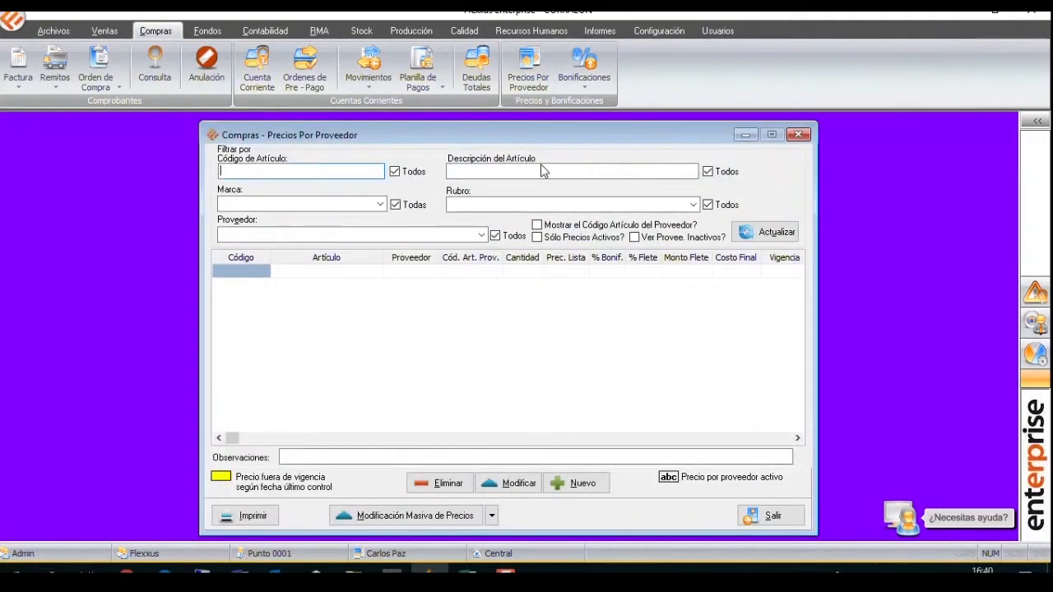
click(334, 234)
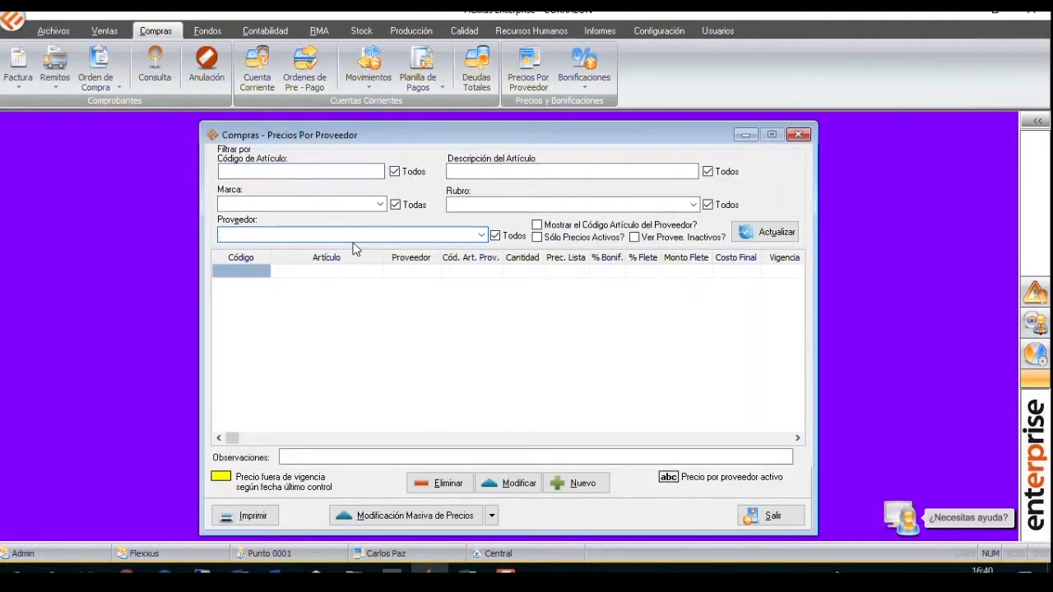
text(FERRUM)
key(Return)
click(765, 233)
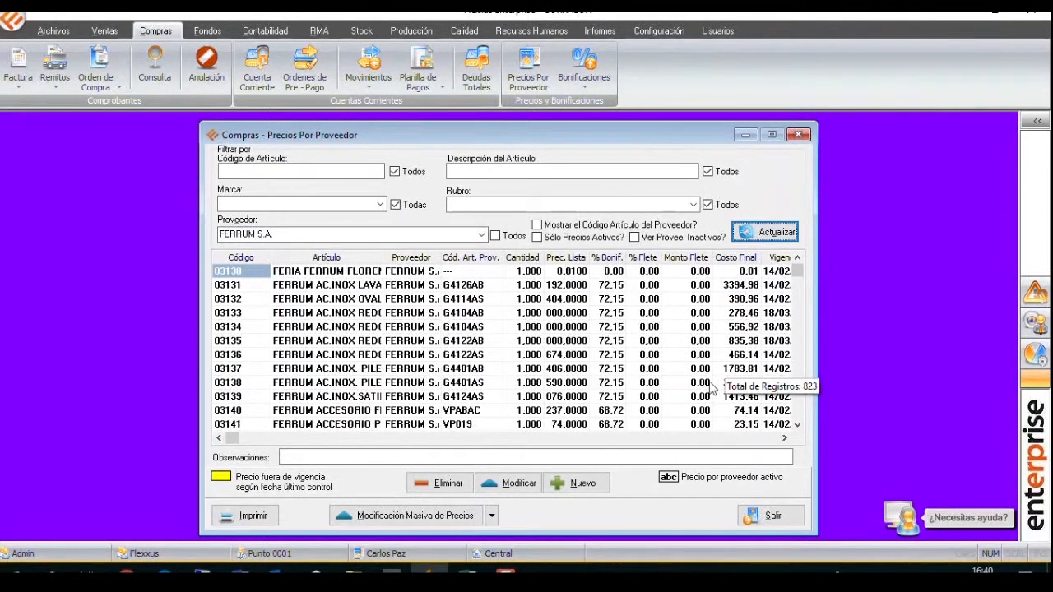
Widen the list price column and check the list prices of articles 03133, 03134 and 03135.
drag(590, 250, 618, 250)
click(593, 319)
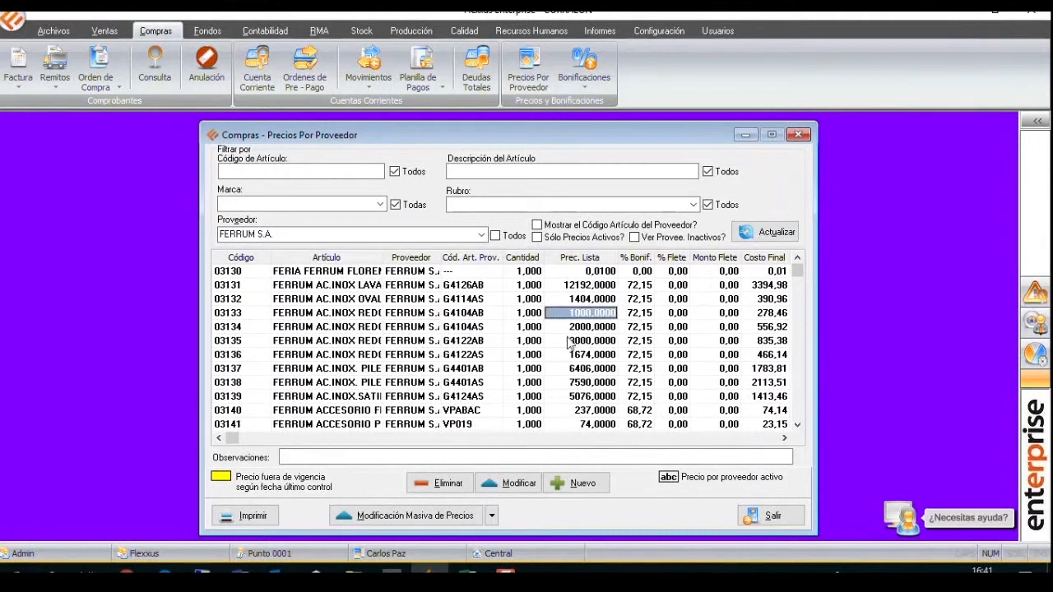
click(603, 321)
click(605, 329)
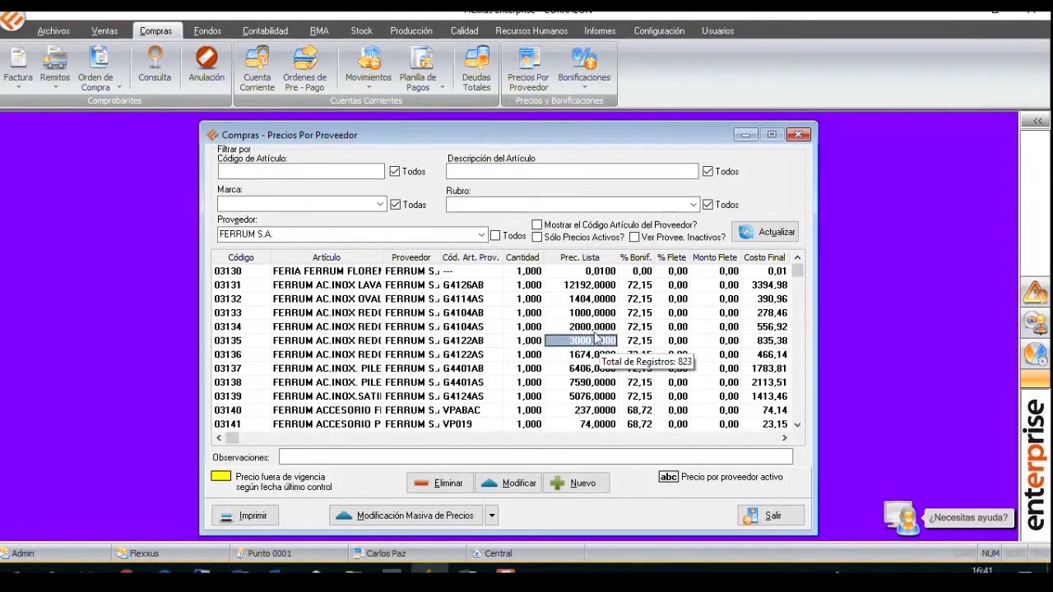
click(599, 318)
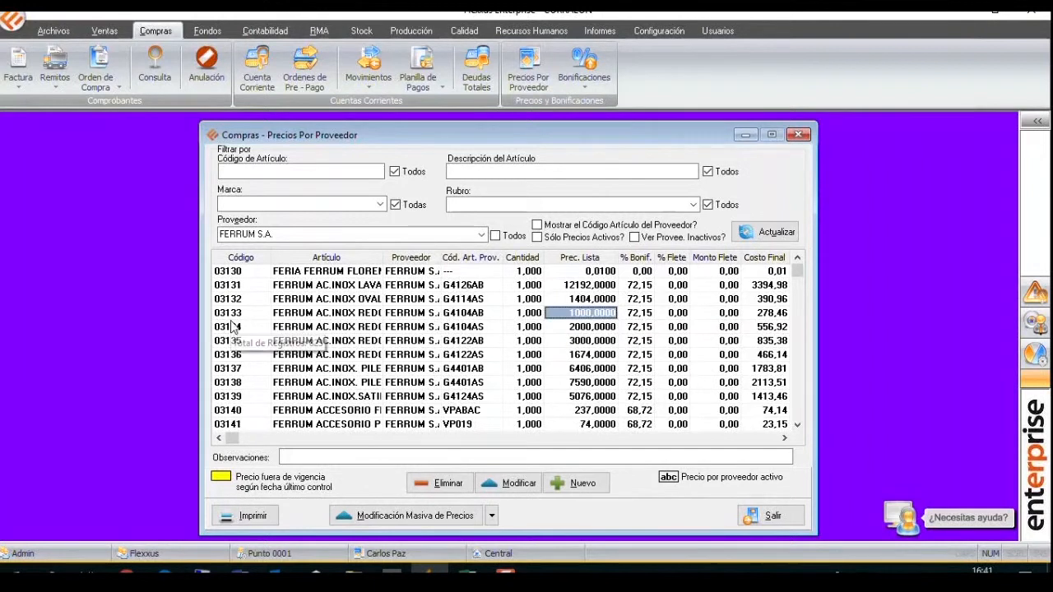
Open the article records and filter them to code 03133.
click(54, 30)
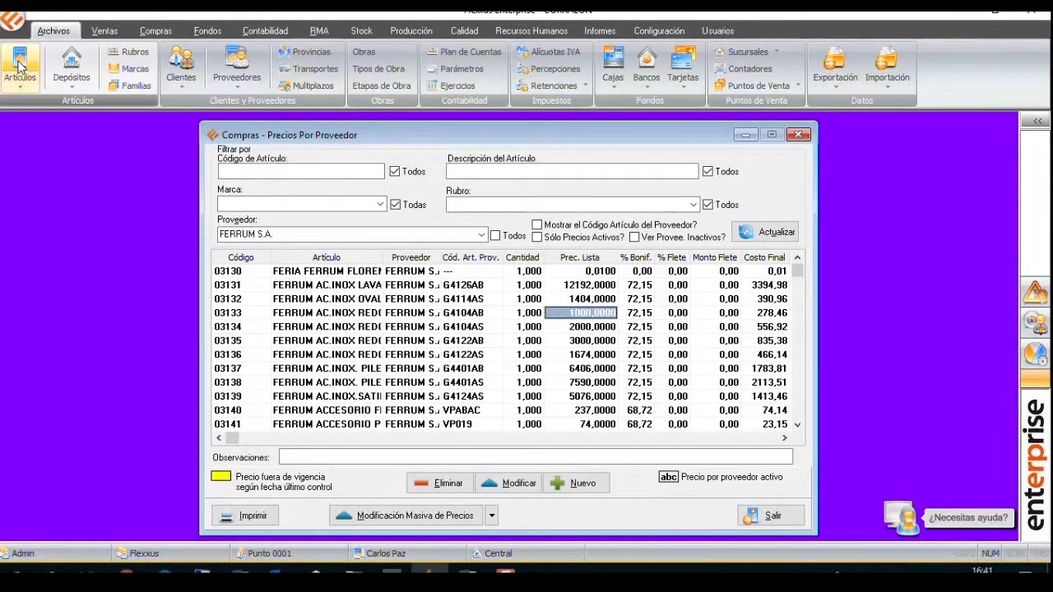
click(20, 68)
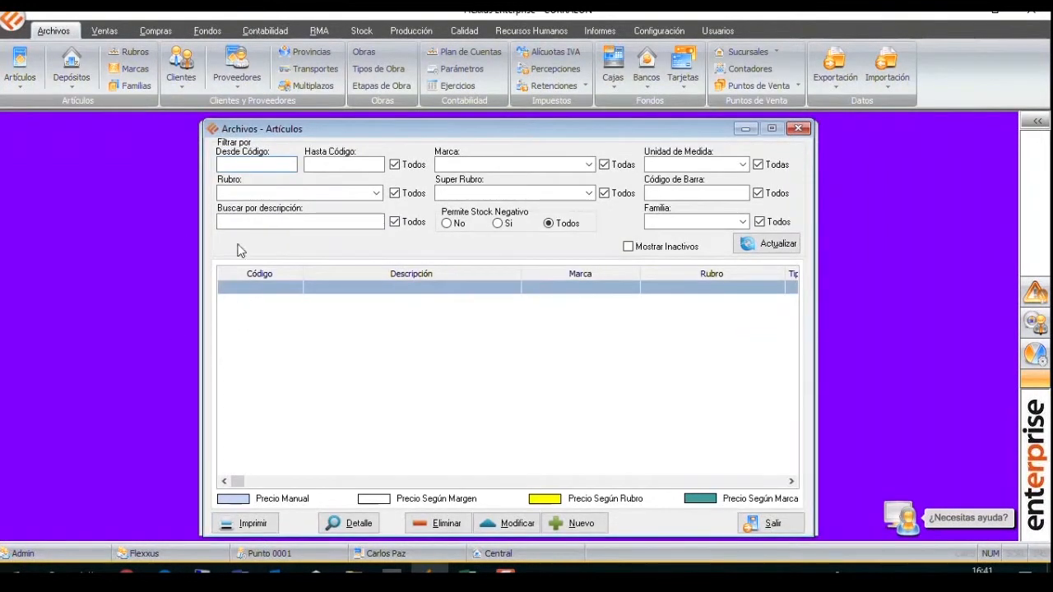
drag(288, 132, 318, 161)
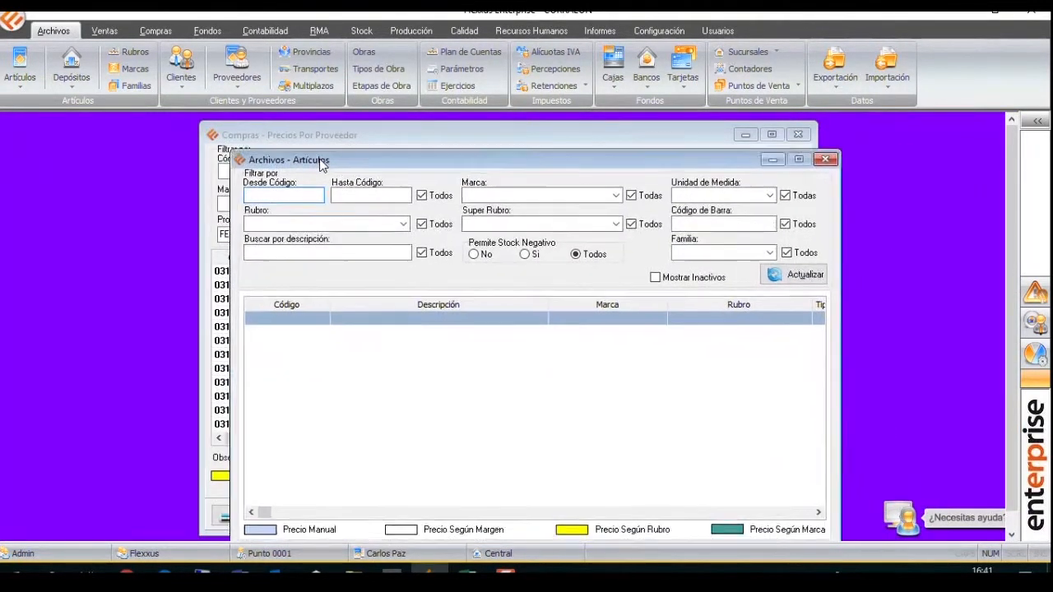
text(03133)
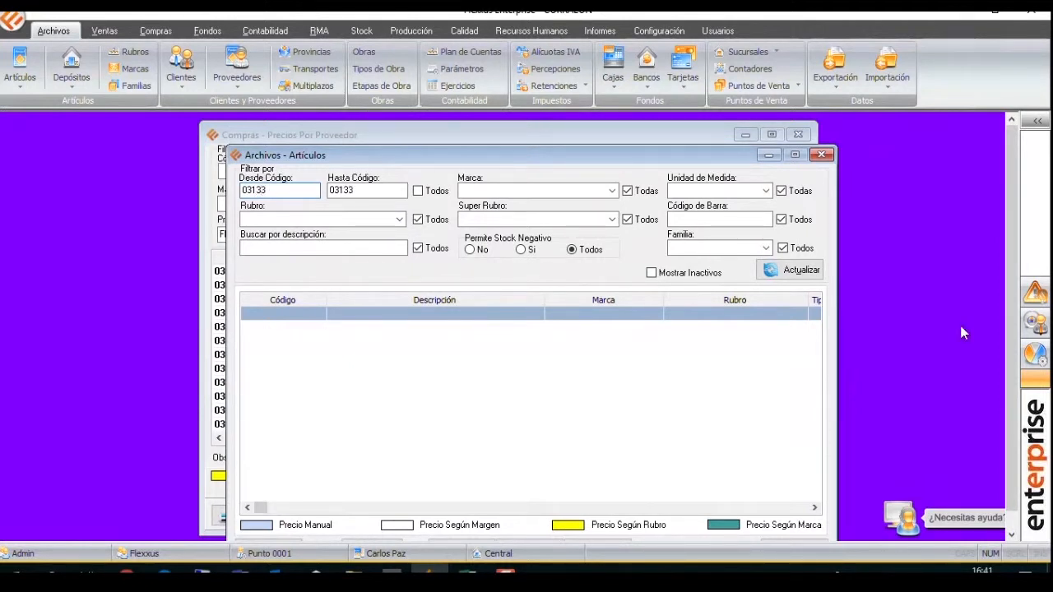
click(816, 274)
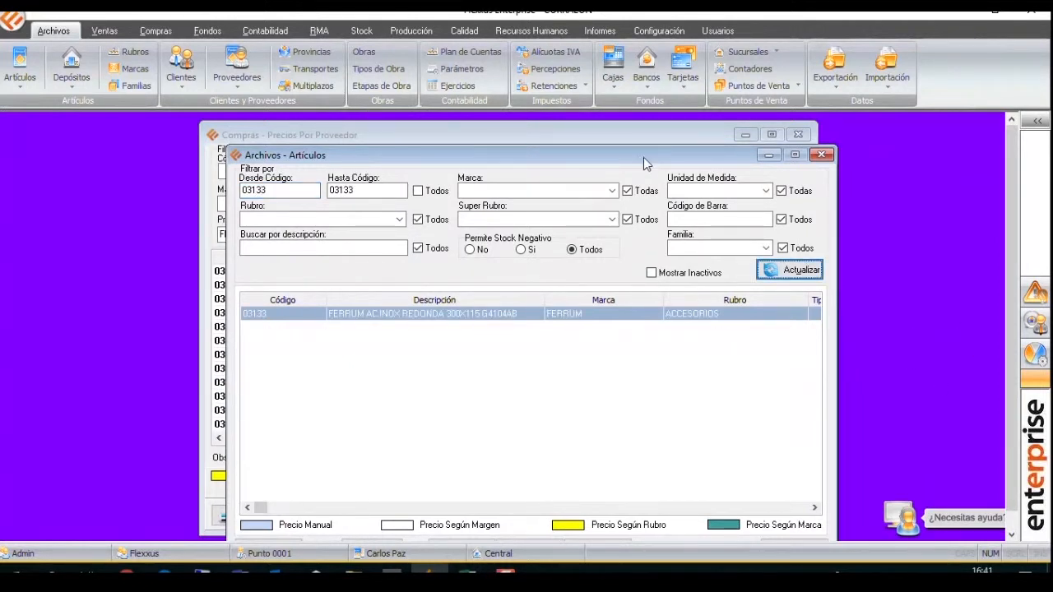
Open article 03133 for modification and view its cost price, margins and sale prices.
drag(643, 162, 632, 138)
click(522, 526)
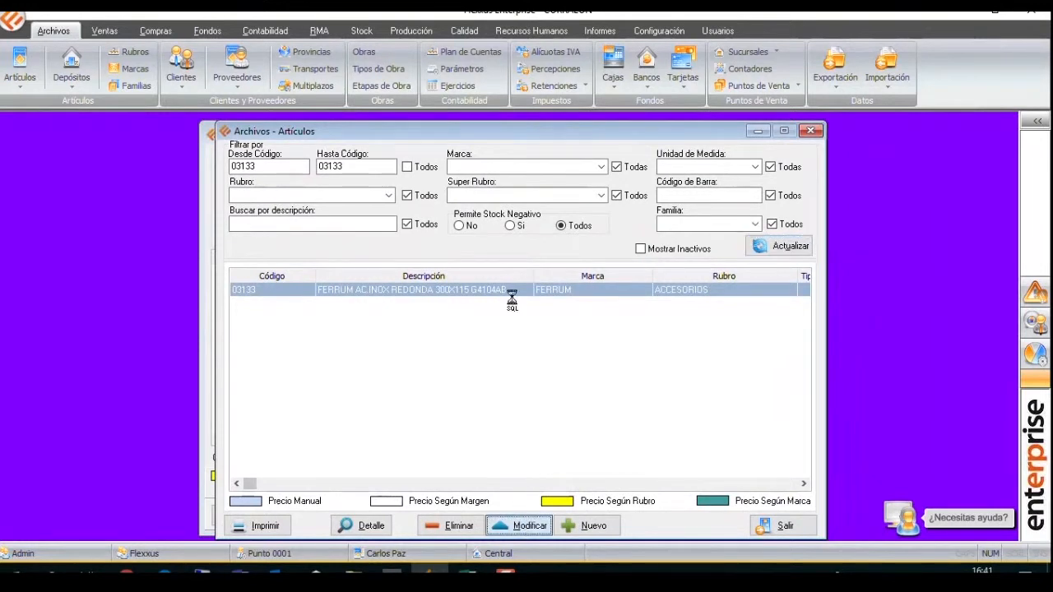
click(289, 155)
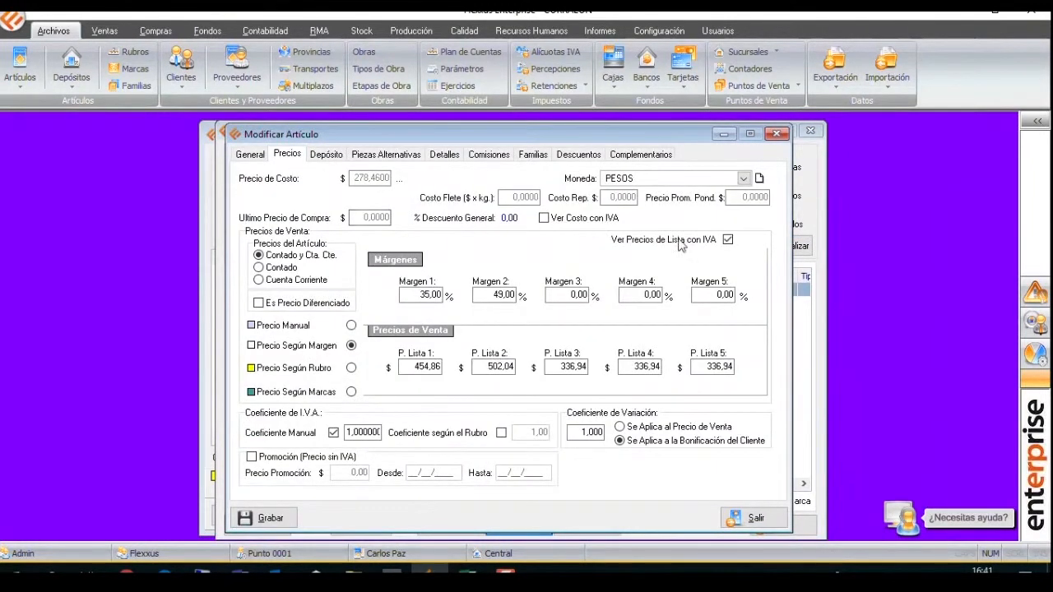
Minimize the article windows to compare the final cost in the supplier price list, and restore the article's price details.
key(Escape)
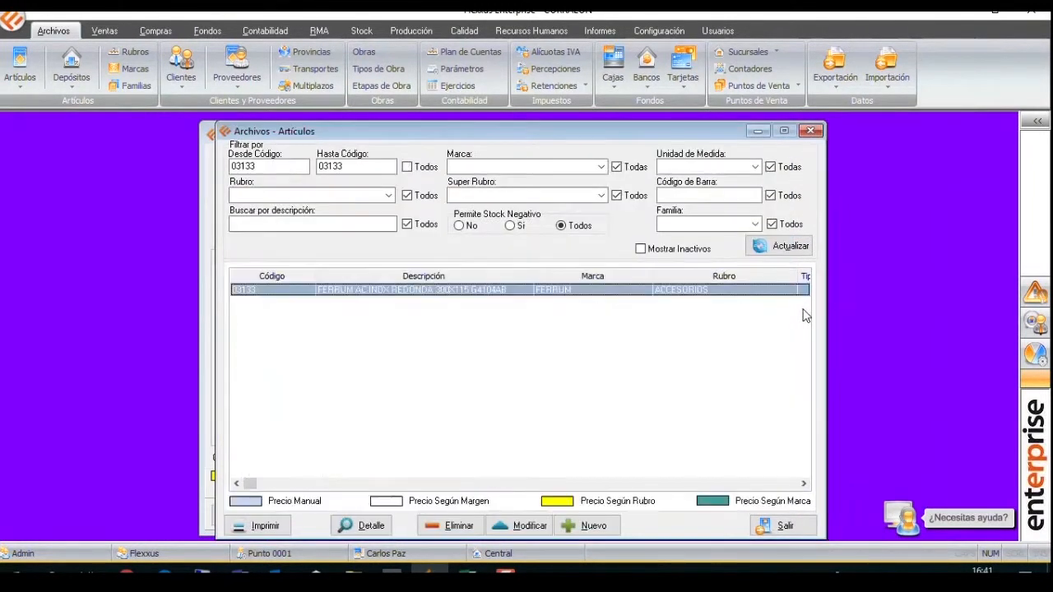
click(758, 132)
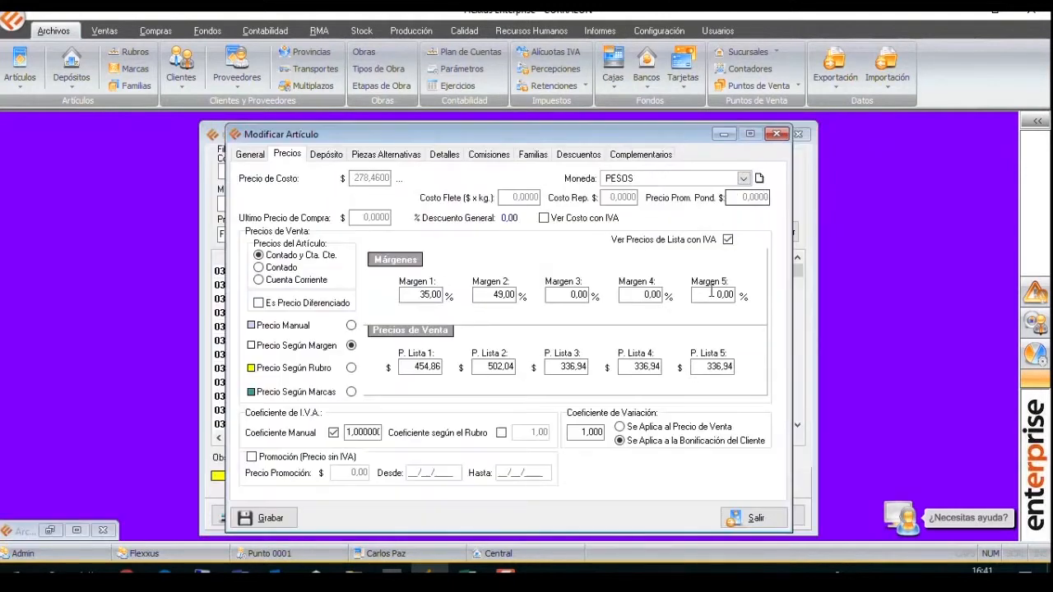
click(723, 133)
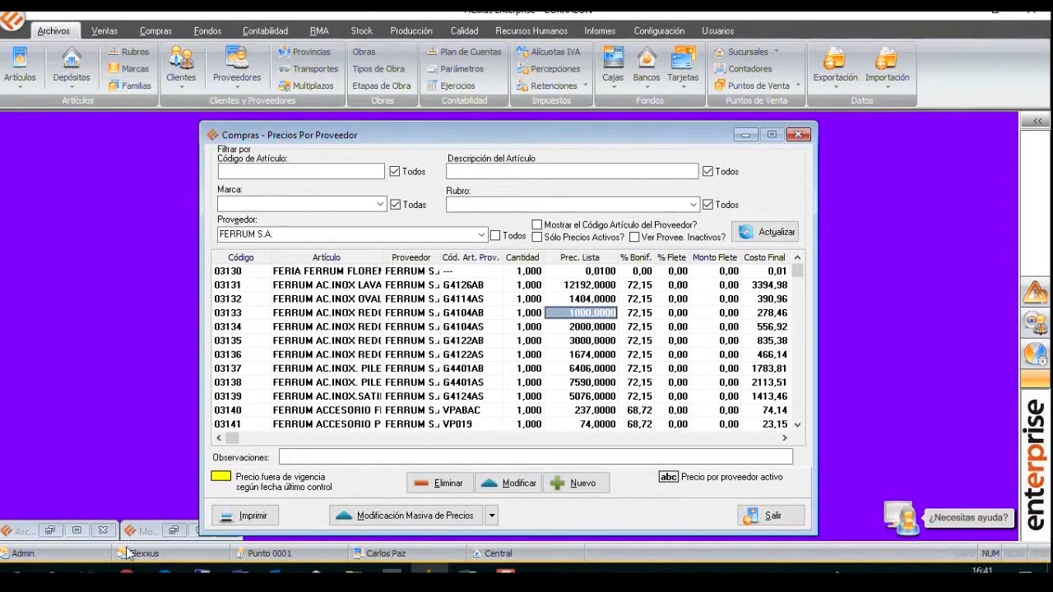
click(175, 529)
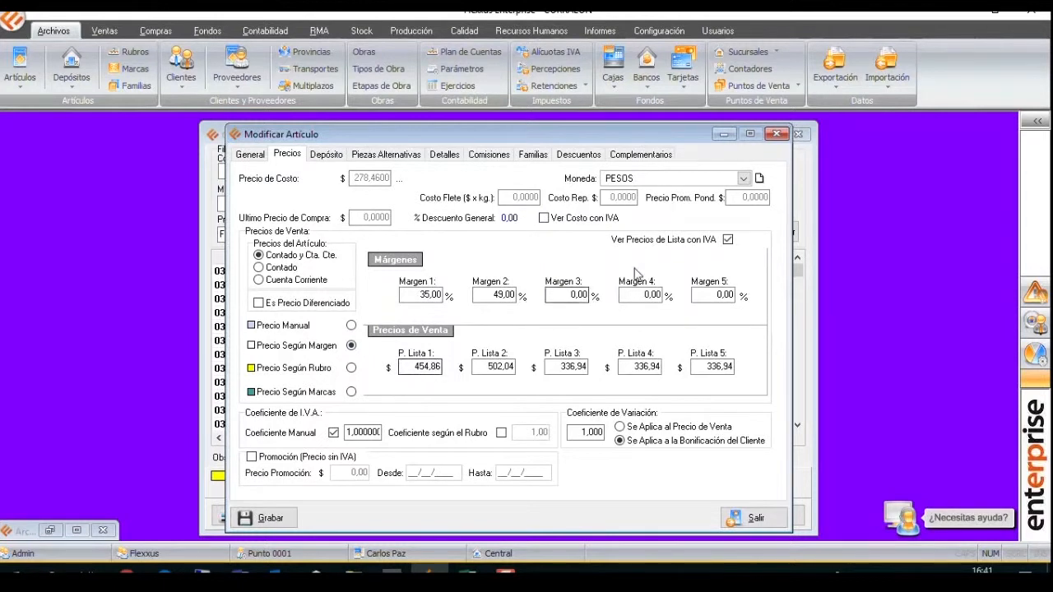
Close the article details, the supplier price list and the articles list, and return to the purchasing functions.
click(777, 135)
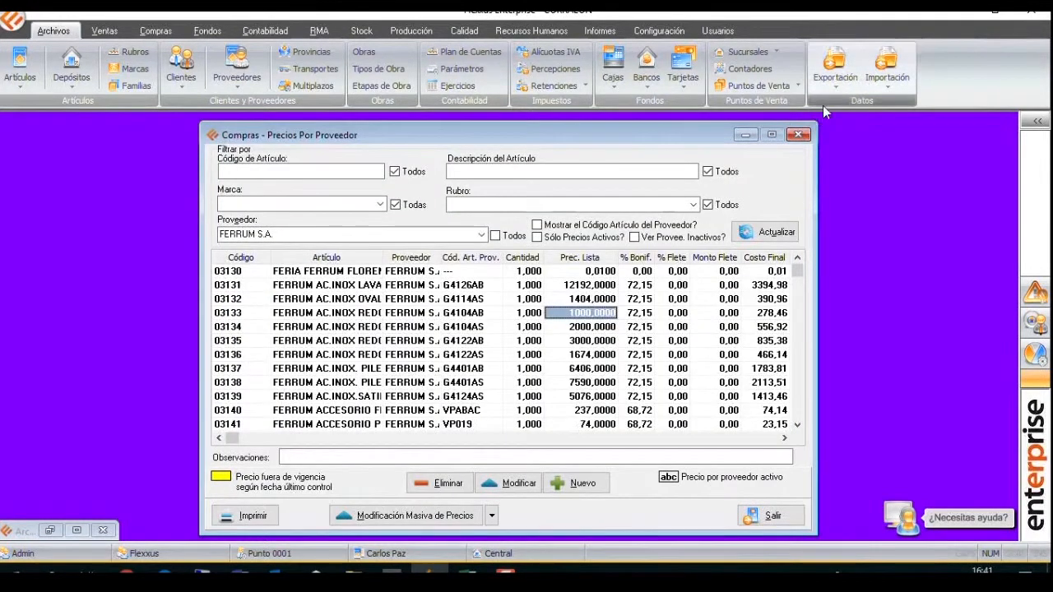
click(797, 134)
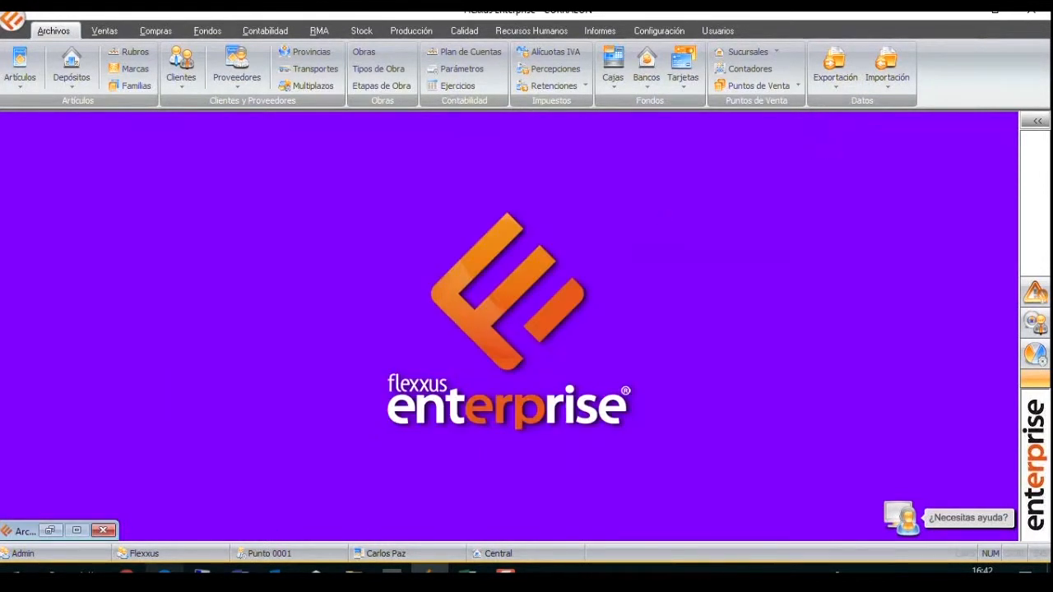
click(51, 532)
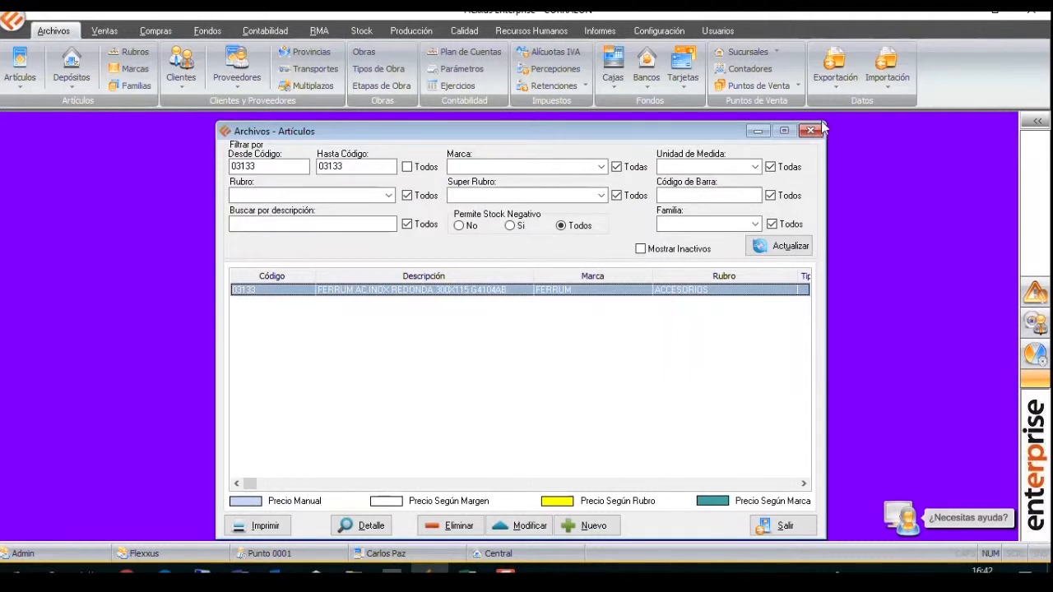
click(811, 130)
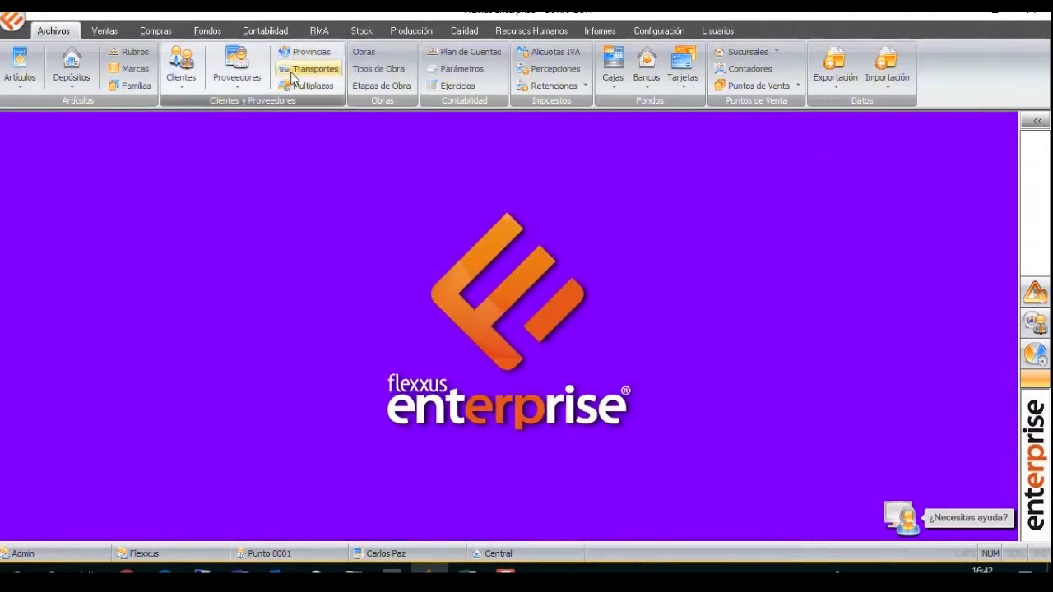
click(156, 31)
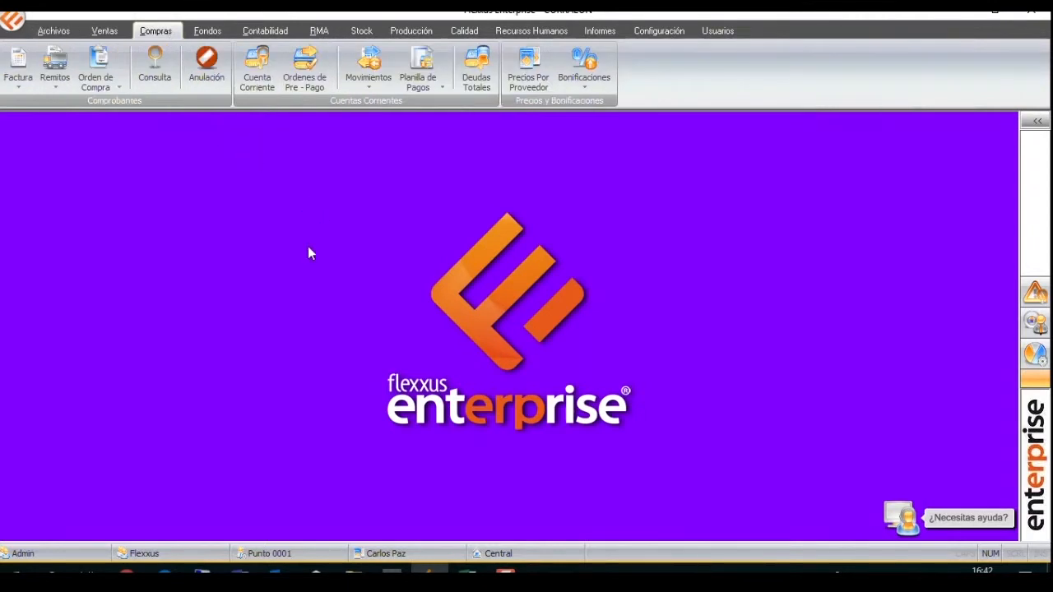
Switch to the Precios actualizados workbook in Excel, add a new sheet and enter the header Codigo in A1.
click(465, 572)
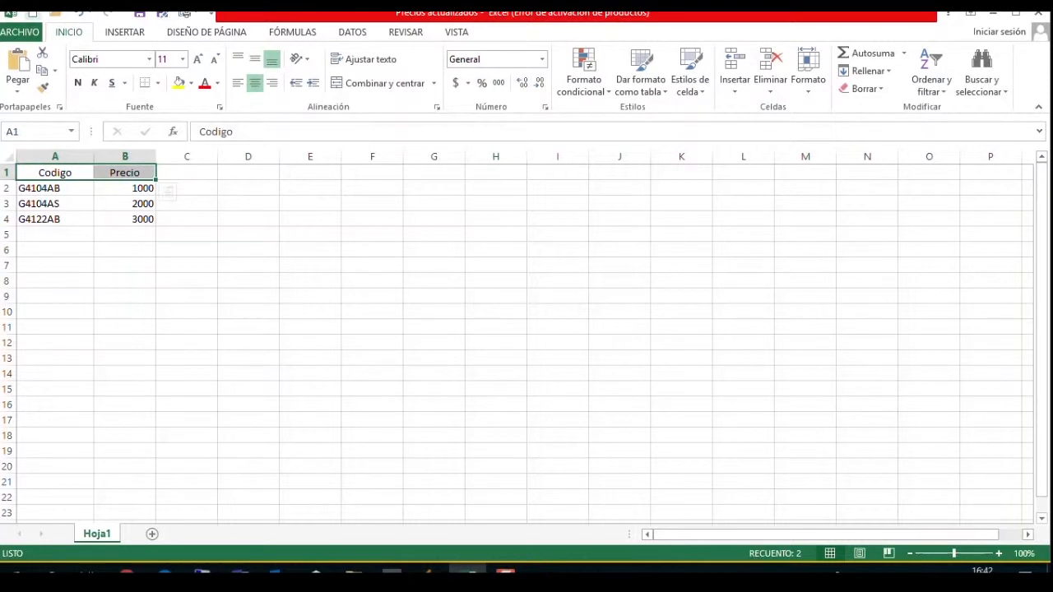
click(151, 534)
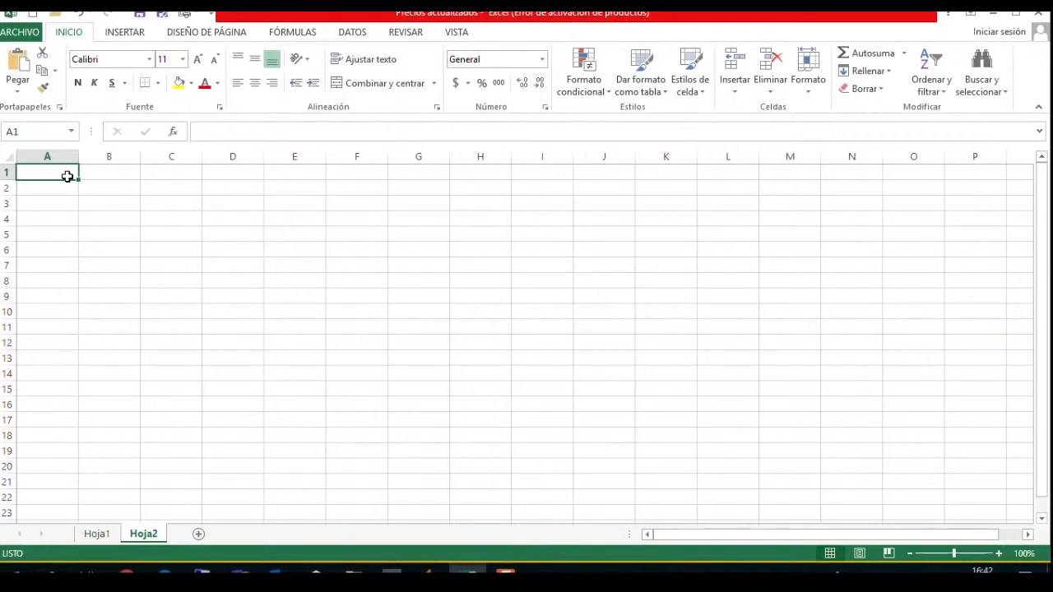
text(Codigo)
key(Return)
key(Up)
key(Right)
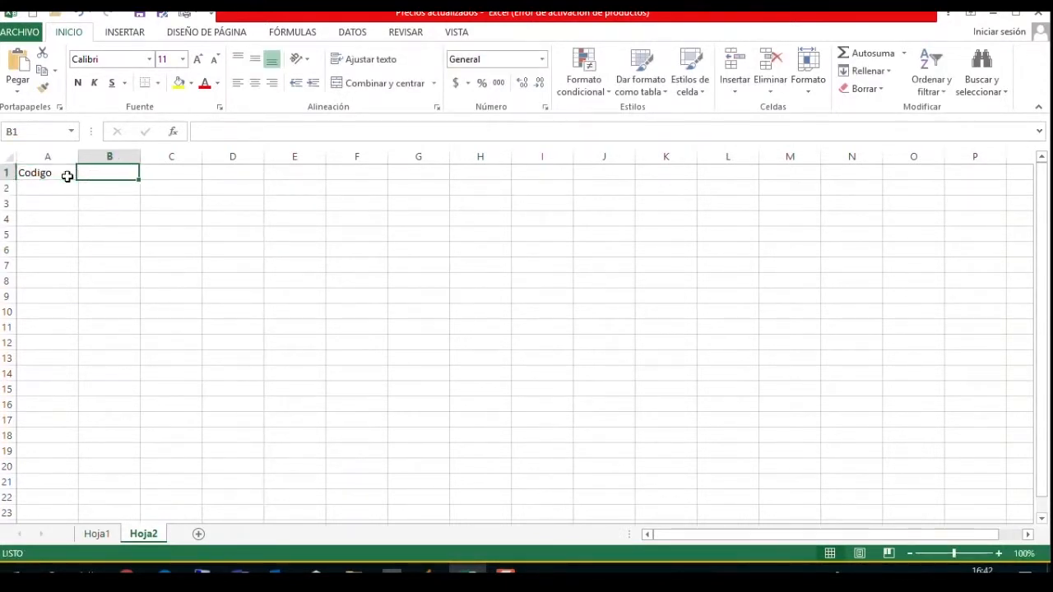
Enter the header Descripcion in B1.
text(D)
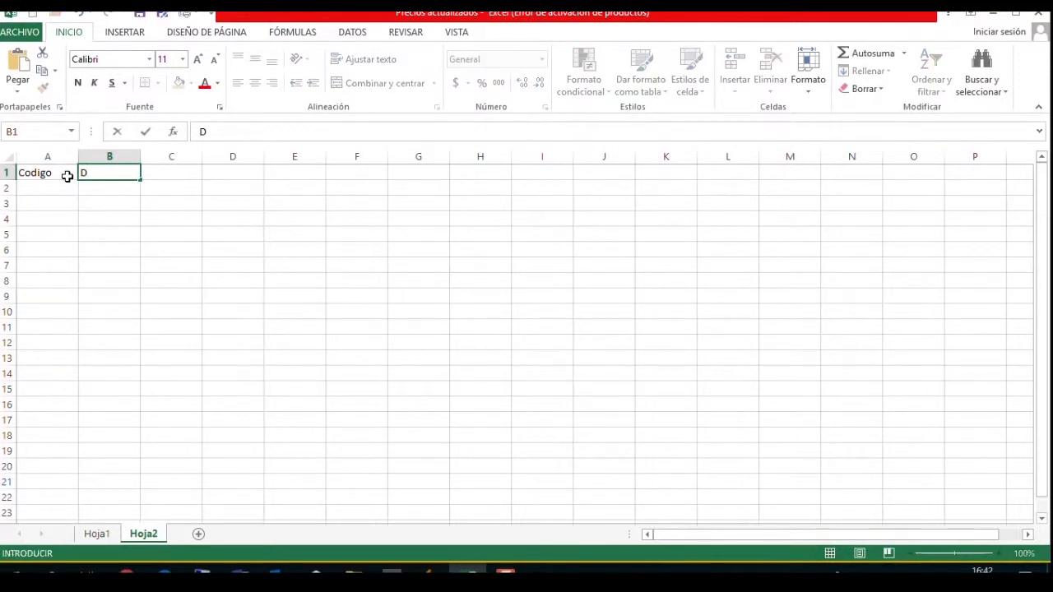
text(escripcoion)
key(BackSpace)
key(BackSpace)
key(BackSpace)
text(ion)
key(Return)
key(Up)
text(1)
key(Escape)
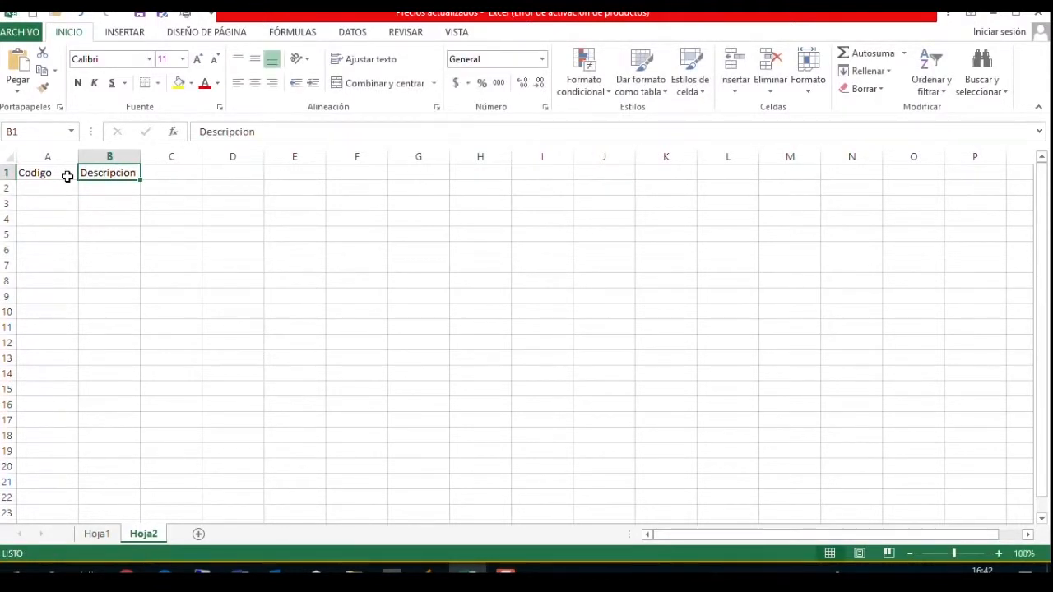
Enter the header Cod. Proveedor in C1.
key(Right)
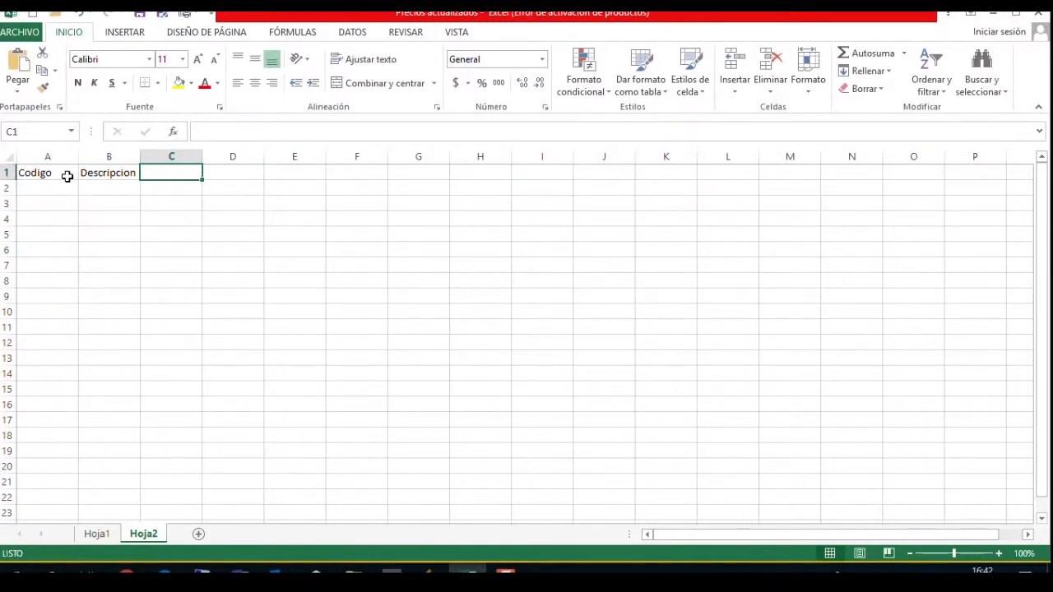
text(Cod. Prvo)
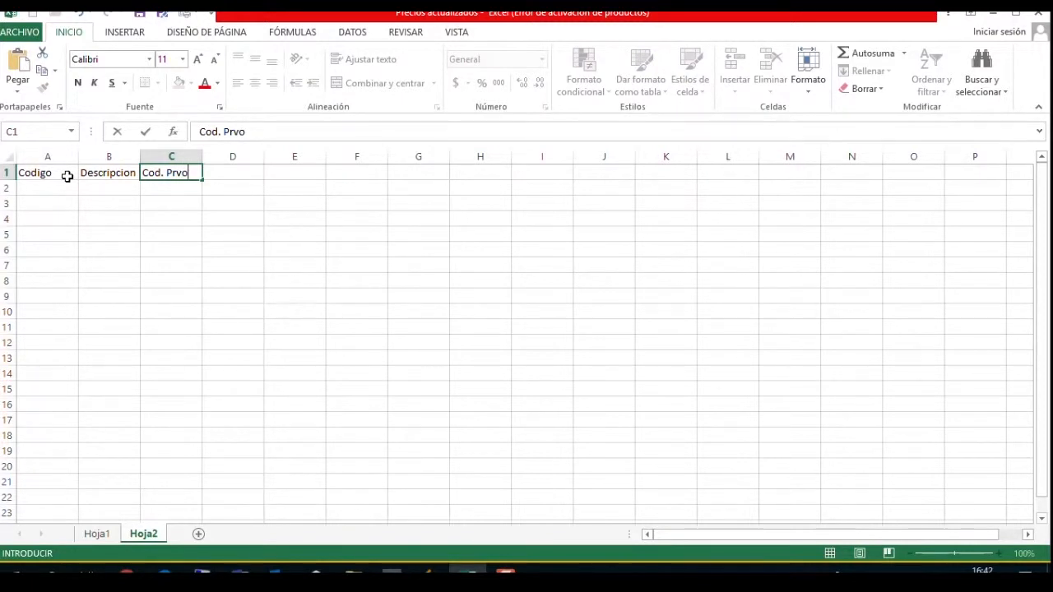
key(BackSpace)
key(BackSpace)
text(oveedor)
key(Return)
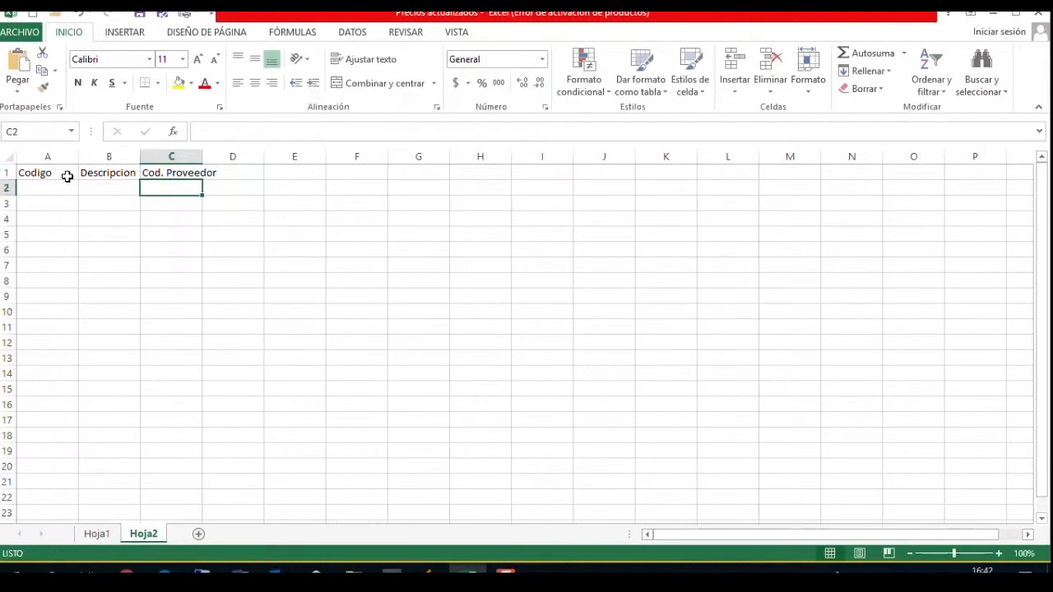
Widen column C to fit its header and enter the header Precio in D1.
click(230, 173)
drag(204, 157, 234, 155)
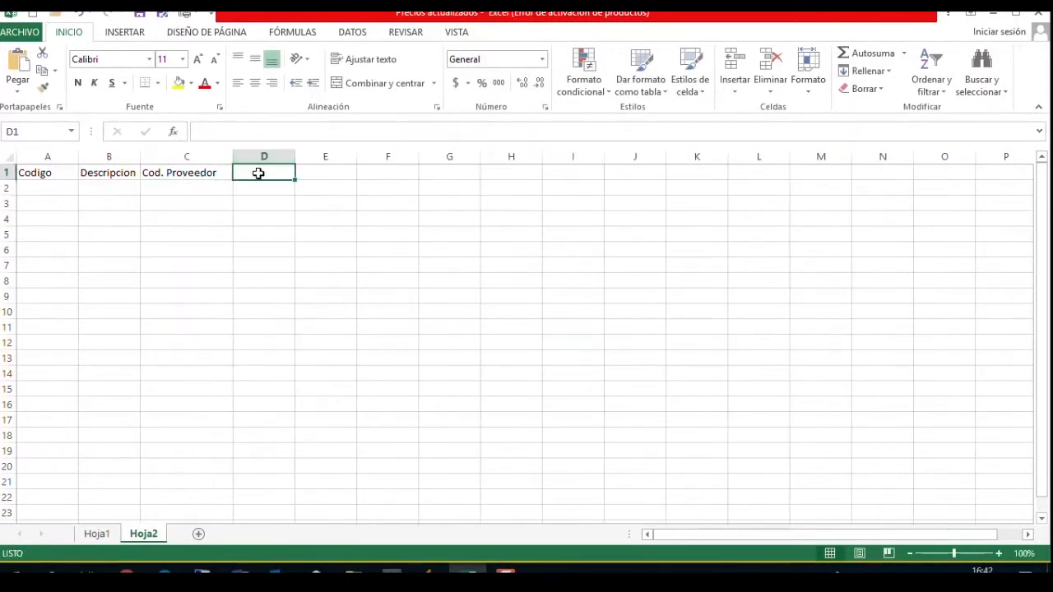
text(Precio)
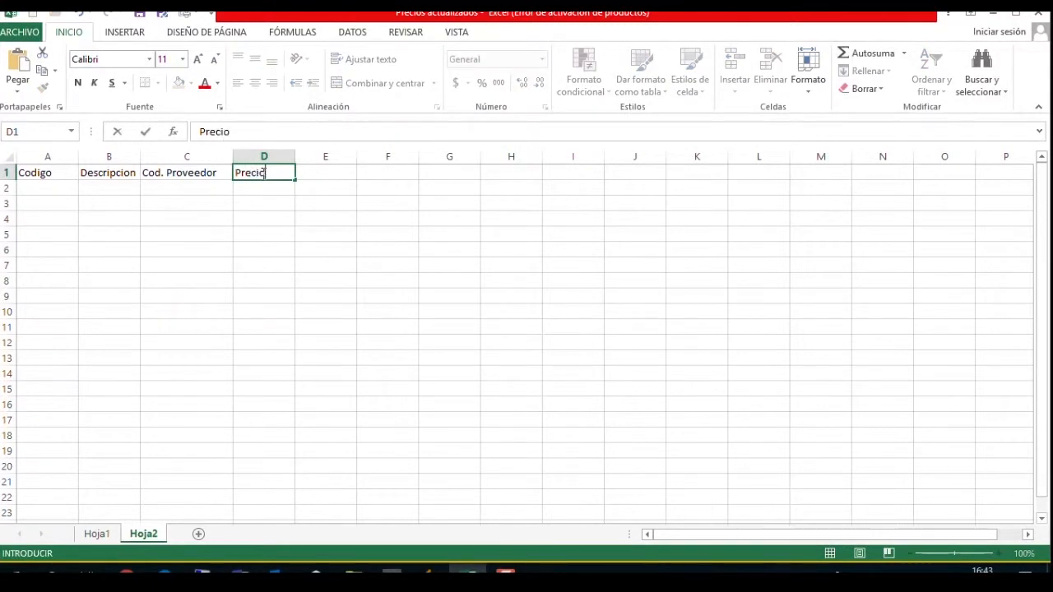
key(Return)
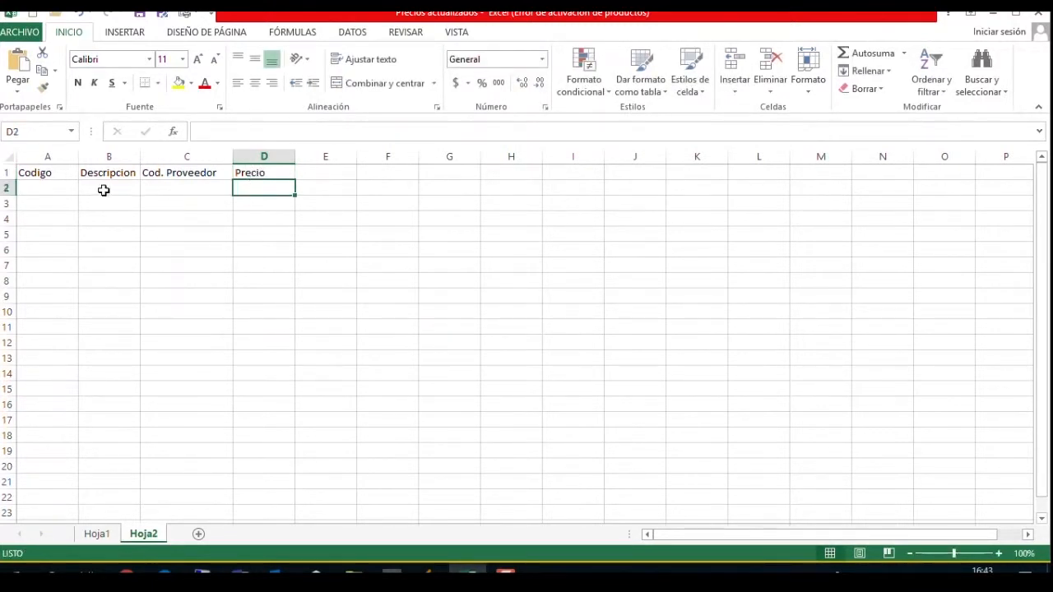
Widen the Descripcion and Precio columns and center the headers in A1:D1.
drag(140, 156, 223, 136)
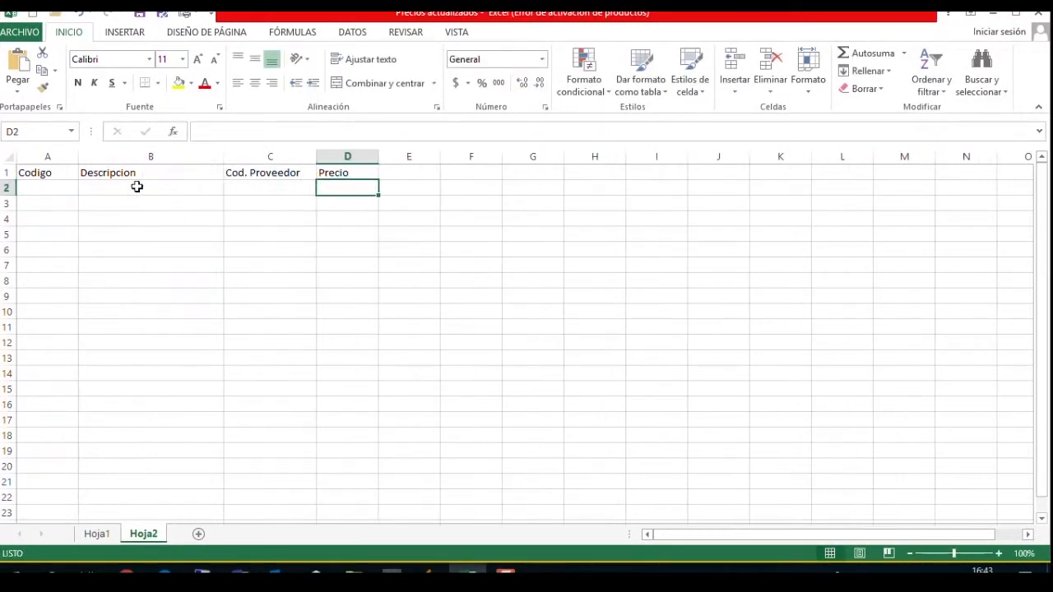
drag(66, 173, 333, 174)
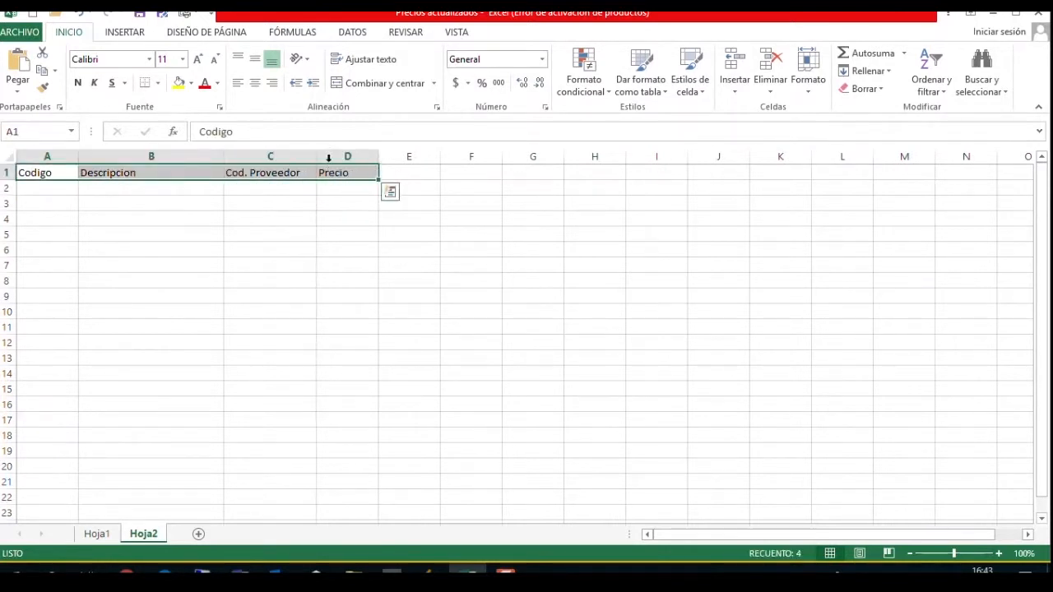
click(255, 83)
drag(376, 157, 392, 157)
click(111, 198)
Enter the article code ABC1234 in cell A2.
click(69, 186)
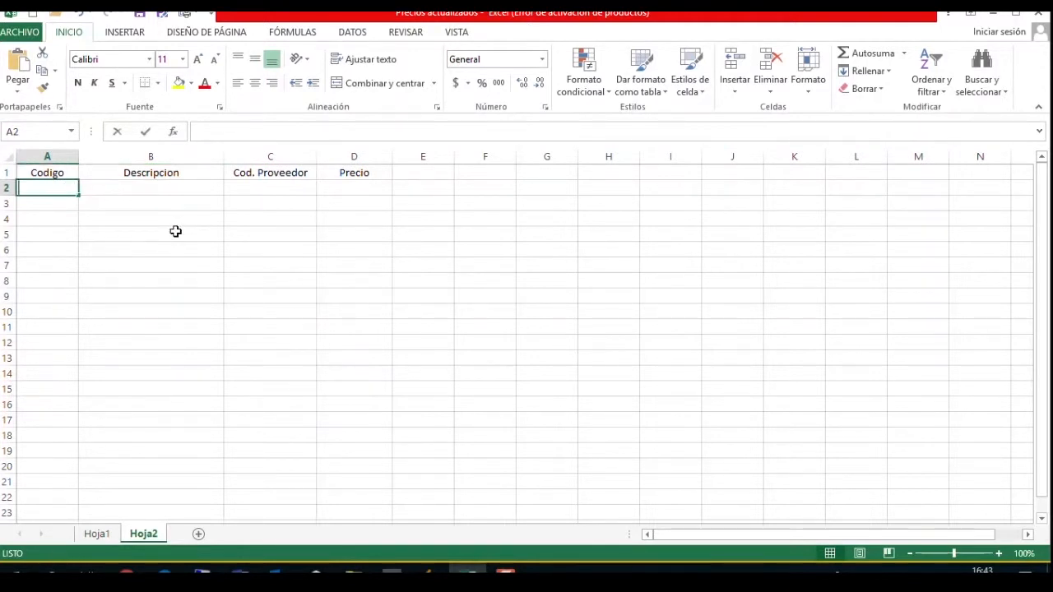
text(ab)
key(BackSpace)
key(Caps_Lock)
text(ABC)
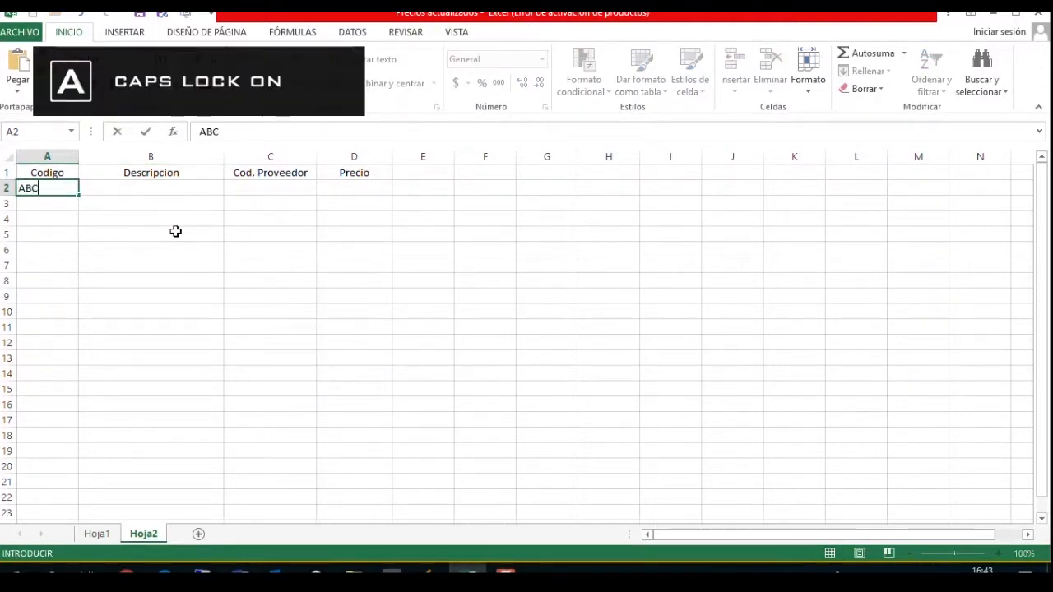
text(123)
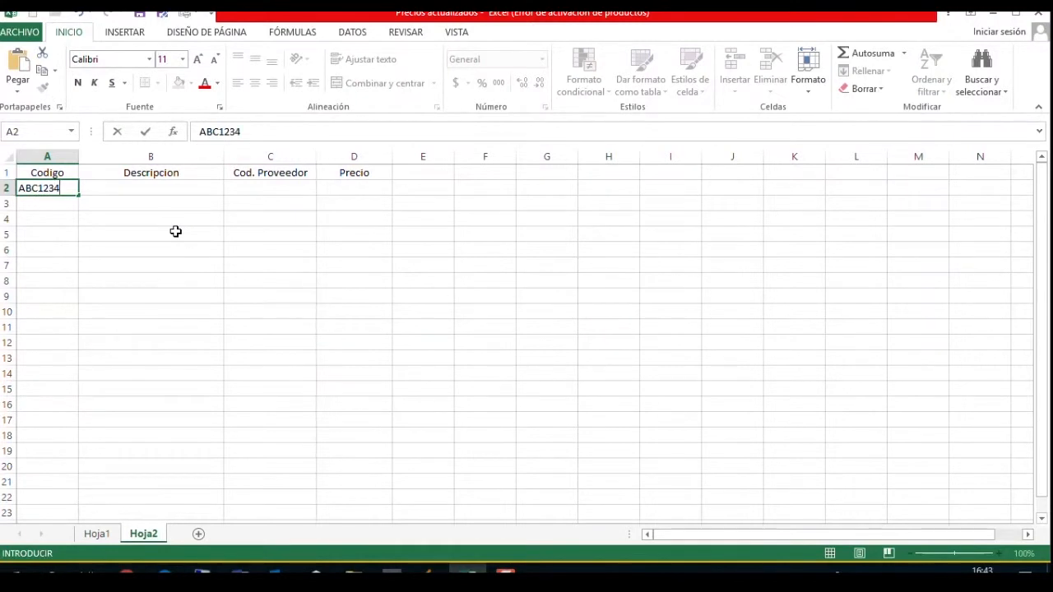
text(4)
key(Tab)
Widen the Descripcion column further and enter ARTICULO ABC1234 in B2.
drag(223, 156, 329, 173)
text(ARTICULOS)
key(BackSpace)
key(BackSpace)
text(ABC)
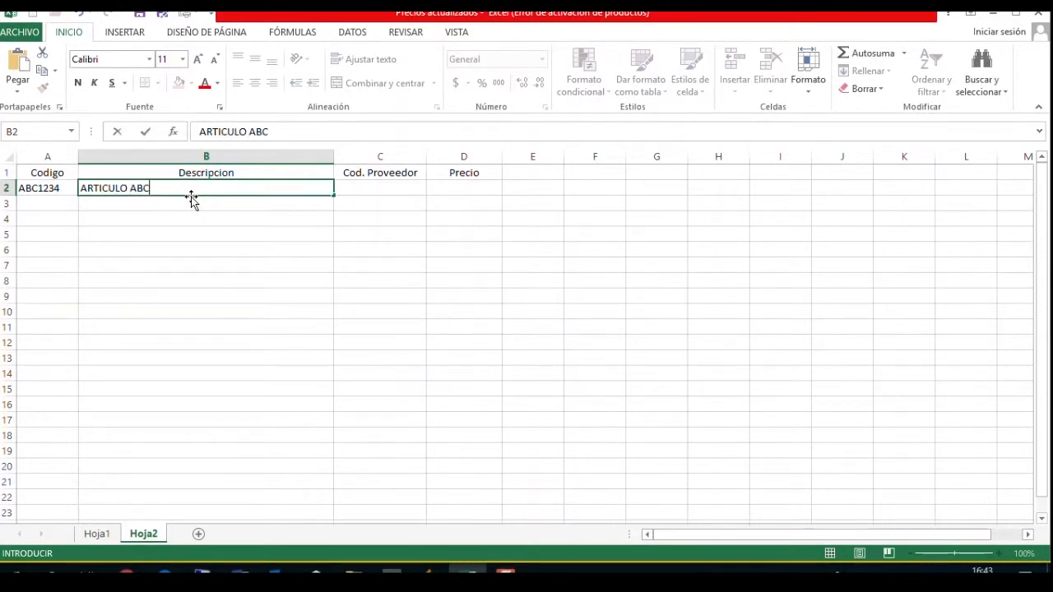
text(1234)
Enter the supplier code 012-LM in C2 and the price 3500 in D2.
click(370, 193)
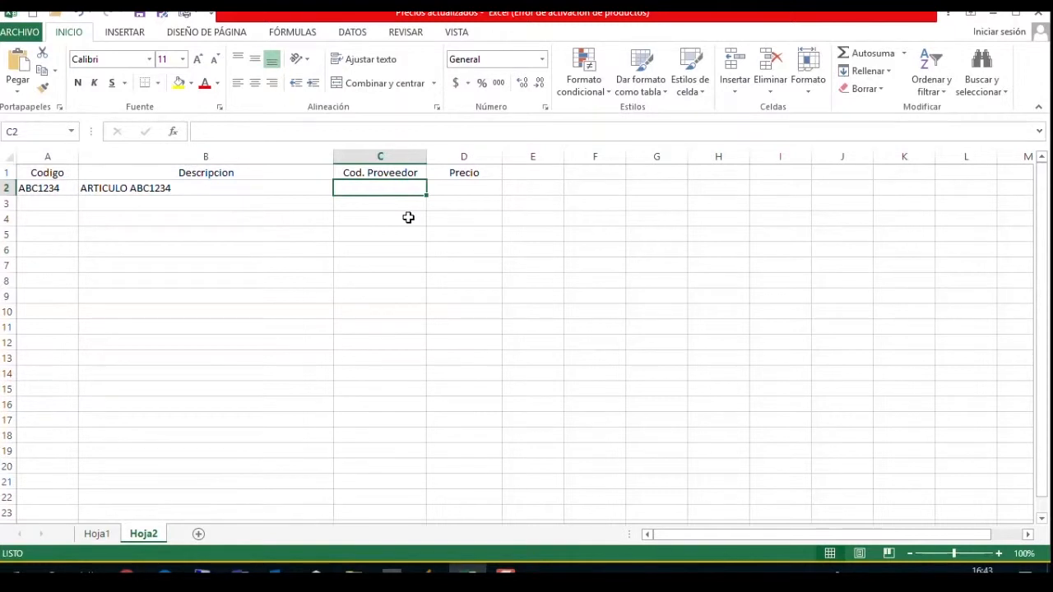
text(012-)
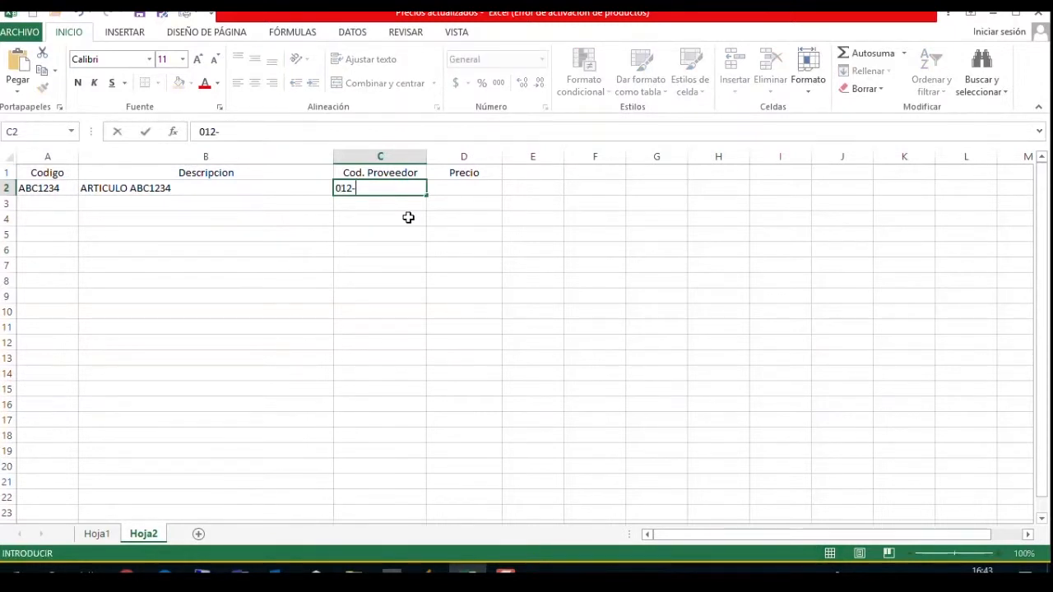
text(LM)
key(Return)
key(Up)
key(Right)
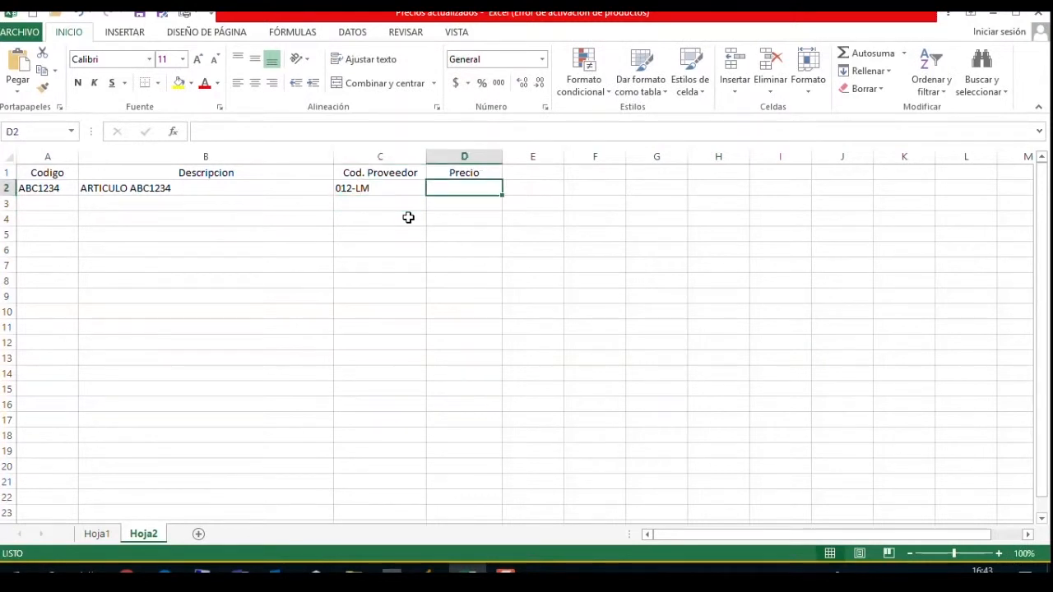
text(3500)
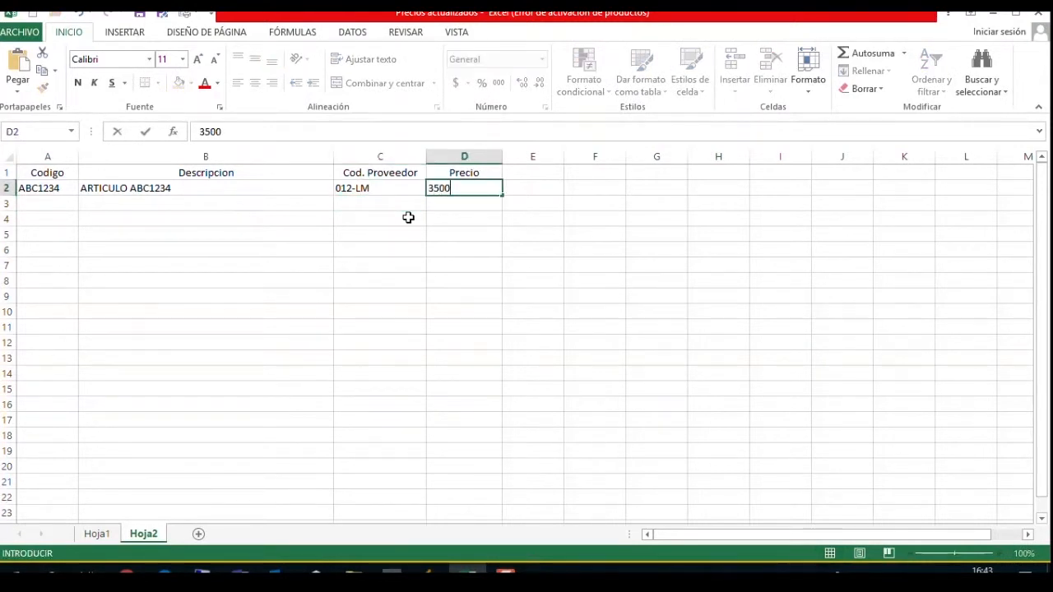
key(Return)
click(479, 192)
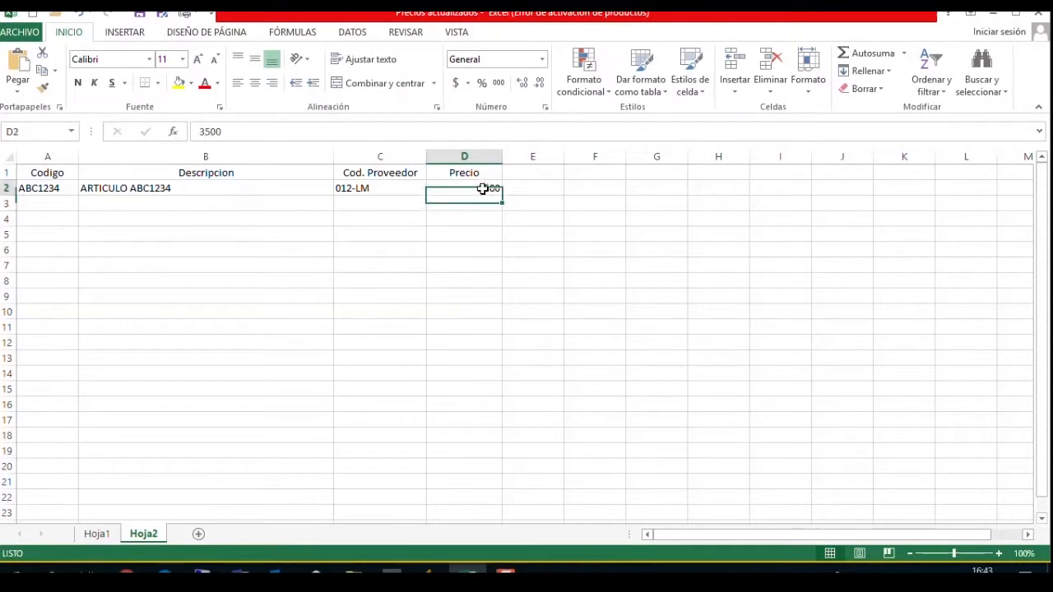
Copy the article code from A2 into cells A3 to A5.
click(51, 190)
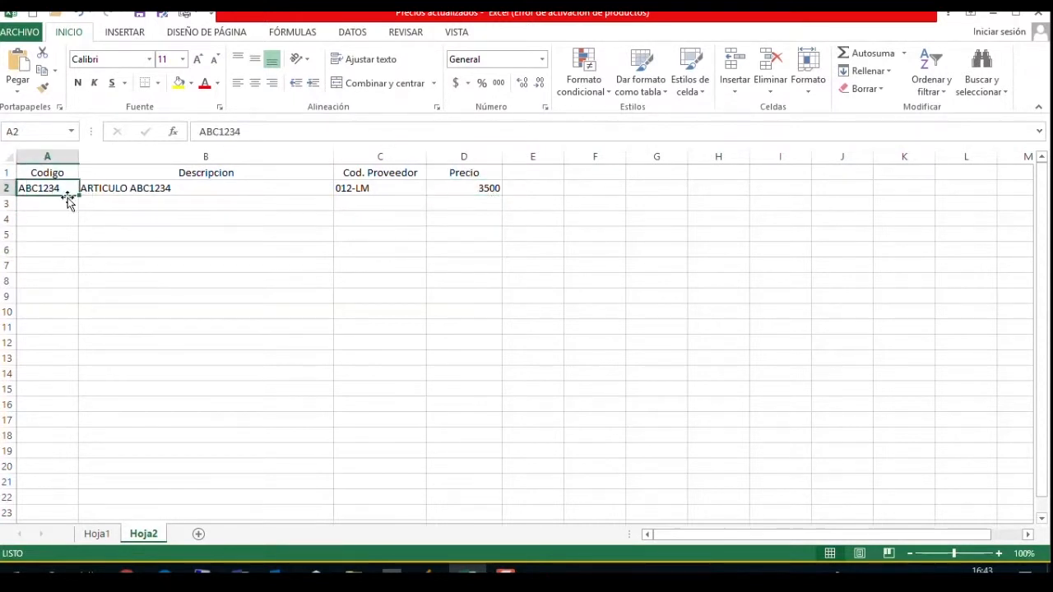
key(ctrl+c)
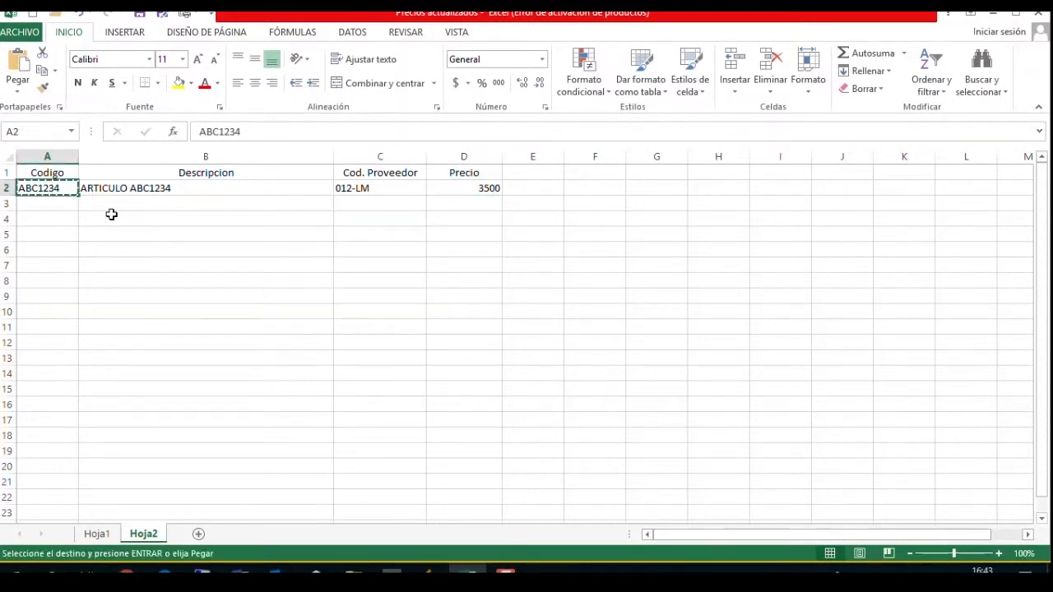
key(Down)
key(shift+Down)
key(shift+Down)
key(Return)
Change the code in A3 to ABC1235 and in A4 to ABC1236, and remove the last digit of the code in A5.
key(F2)
key(BackSpace)
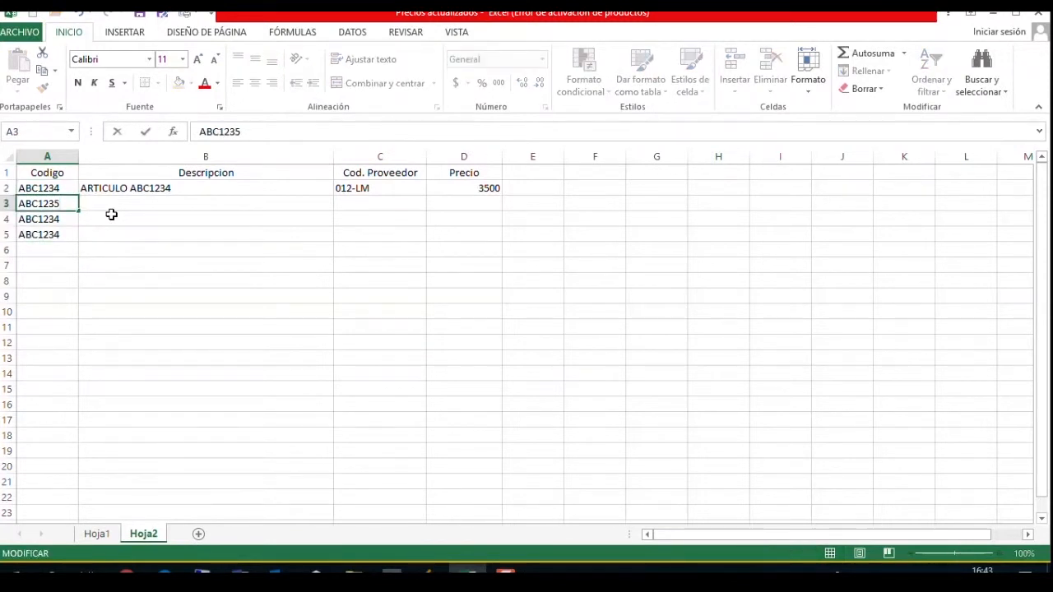
text(5)
key(Return)
key(F2)
key(BackSpace)
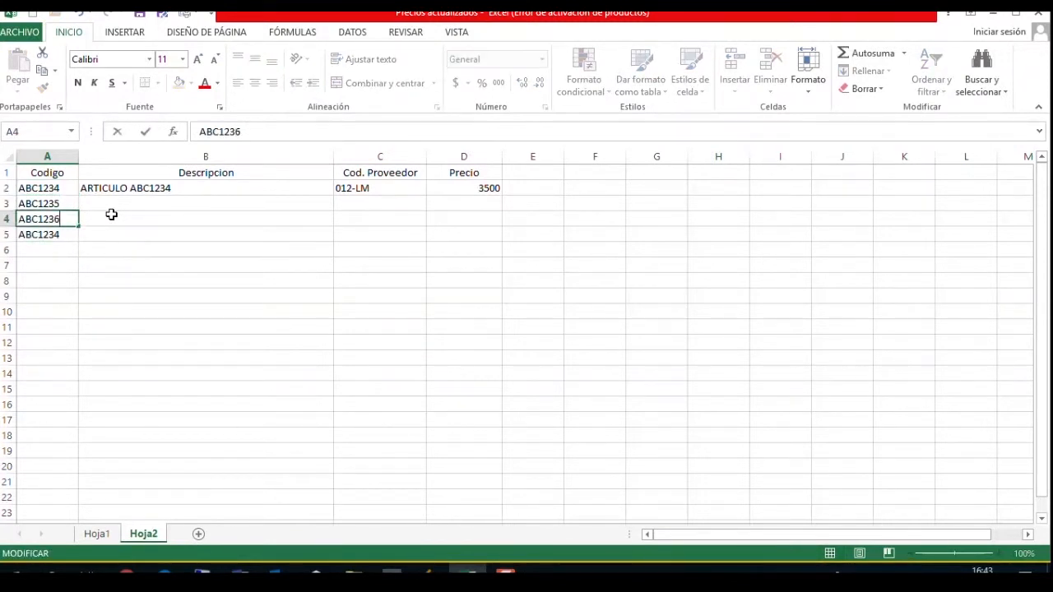
text(6)
key(Return)
key(F2)
key(BackSpace)
key(ctrl+Return)
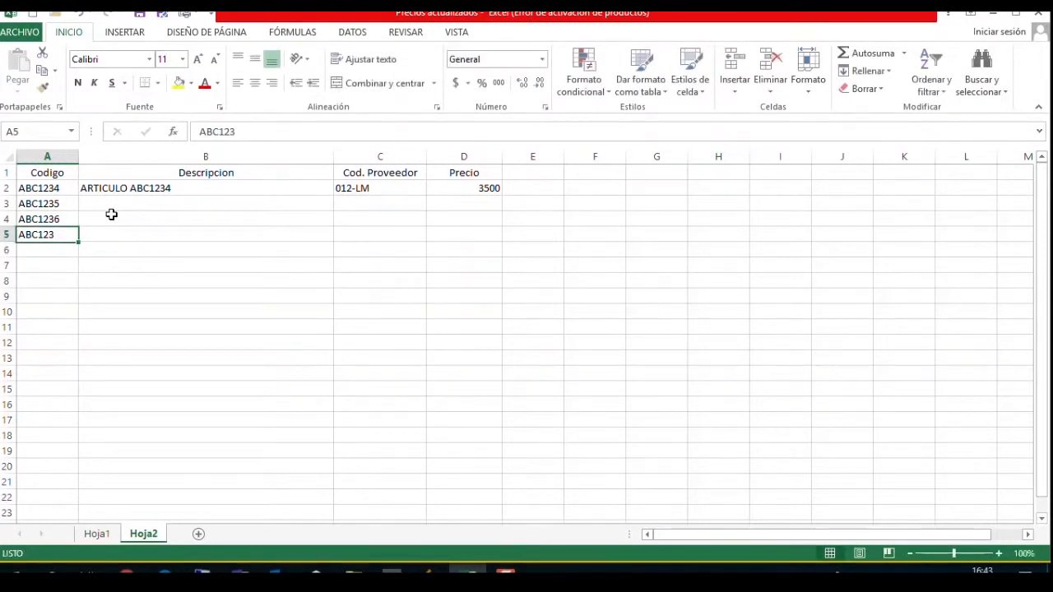
Copy the description from B2 into cells B3 to B5.
key(Up)
key(Right)
key(Up)
key(Up)
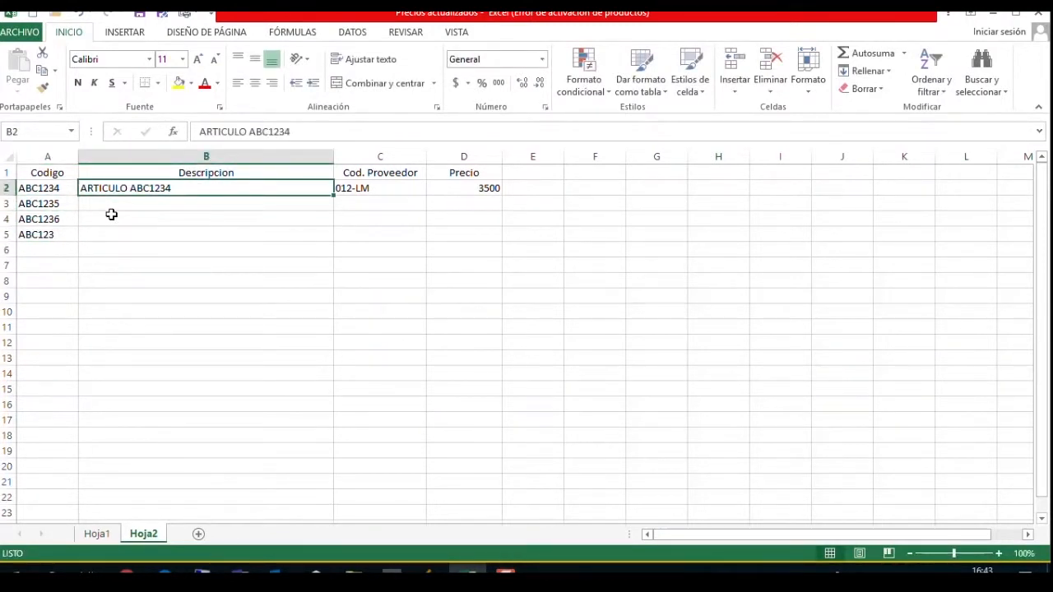
key(ctrl+c)
key(Down)
key(shift+Down)
key(shift+Down)
key(Return)
key(Up)
key(Down)
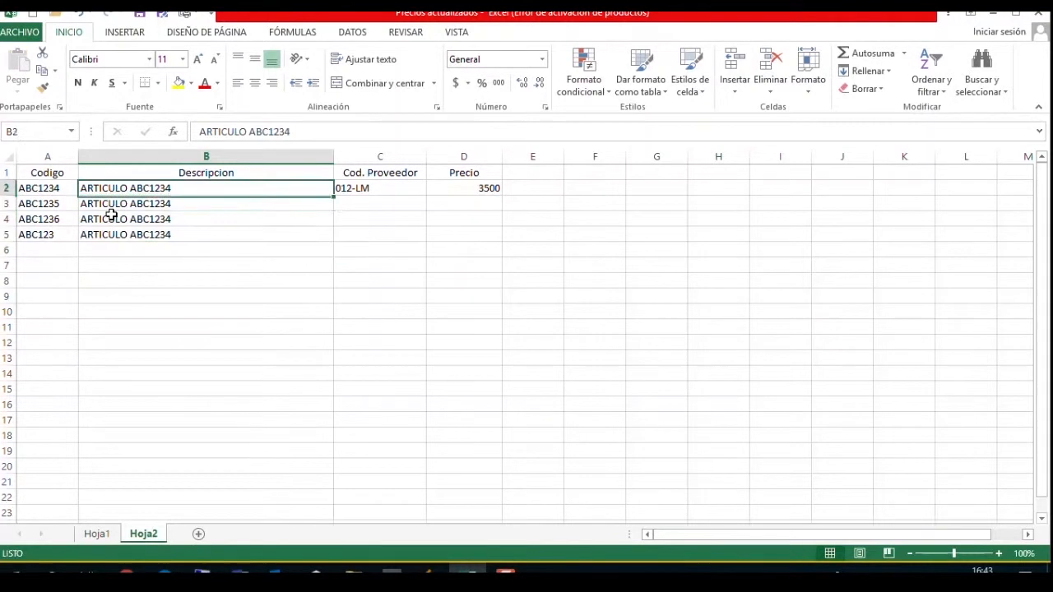
Change the descriptions in B3, B4 and B5 to ARTICULO ABC1235, ARTICULO ABC1236 and ARTICULO ABC1237.
key(Down)
key(Up)
key(F2)
key(BackSpace)
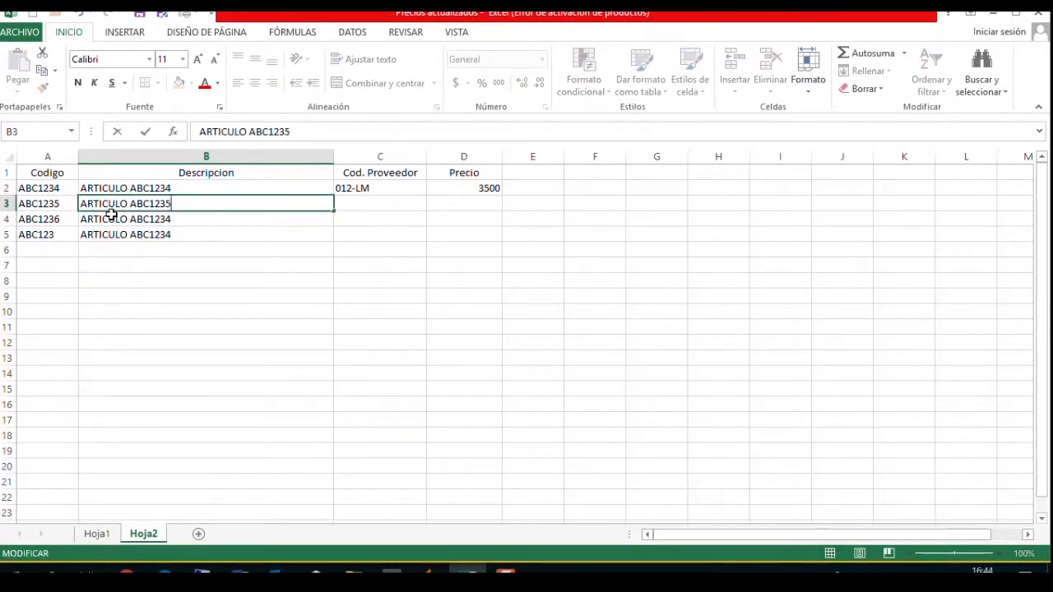
text(5)
key(Return)
key(F2)
key(BackSpace)
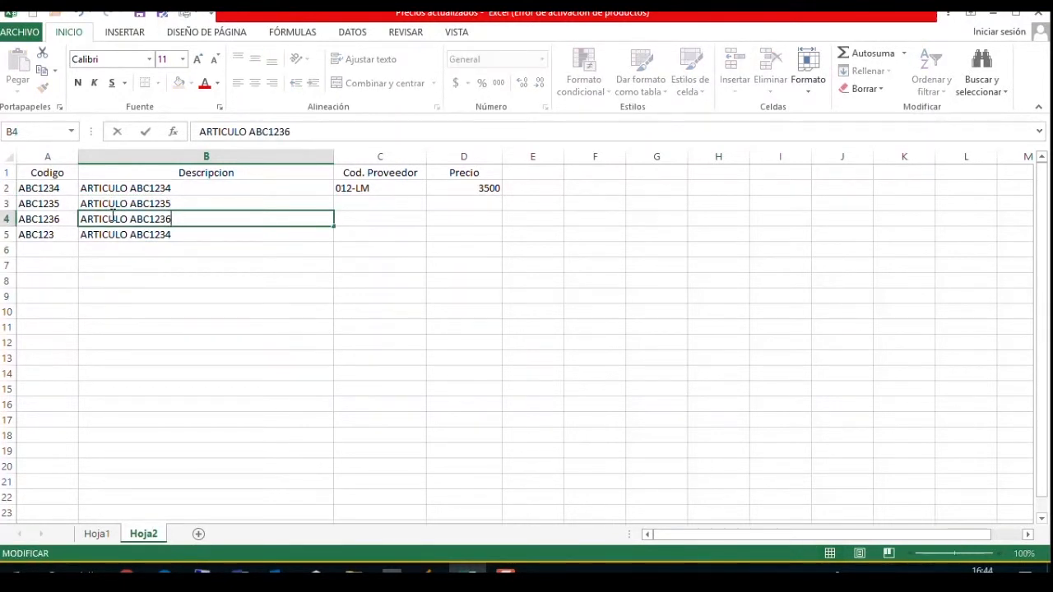
text(6)
key(Return)
key(F2)
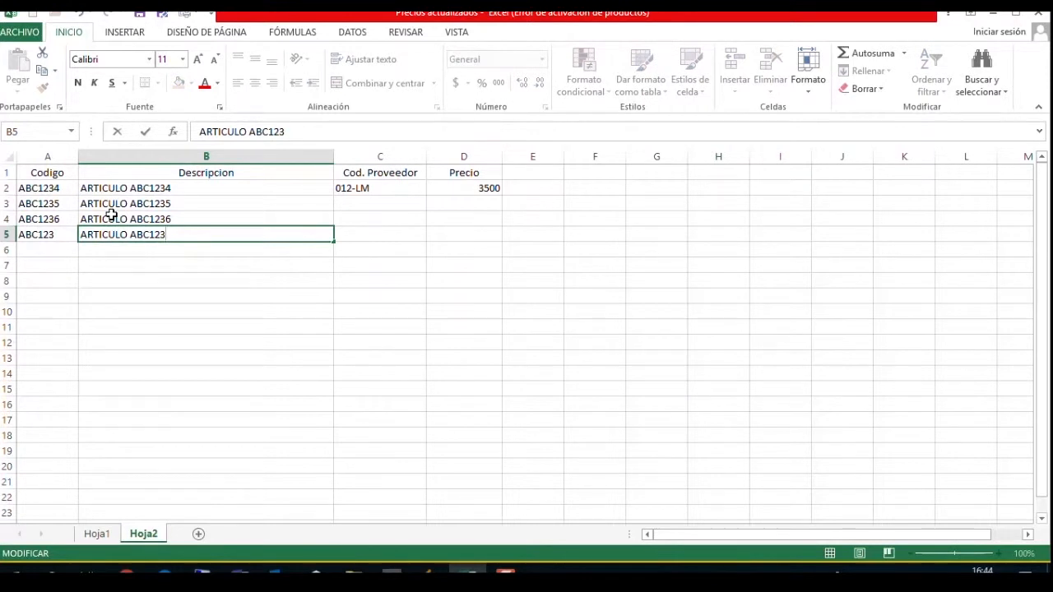
text(7)
key(Return)
Complete the article code in A5 as ABC1237.
key(Up)
key(Left)
key(F2)
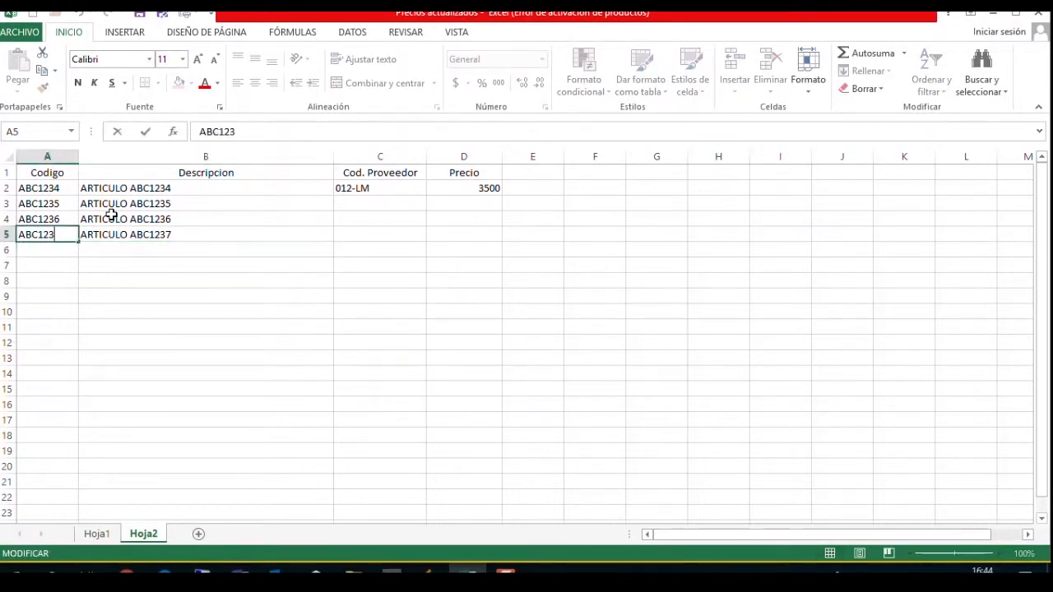
text(7)
key(Return)
Copy the supplier code from C2 into C3 and change the copy to 012-LP.
key(Up)
key(Up)
key(Right)
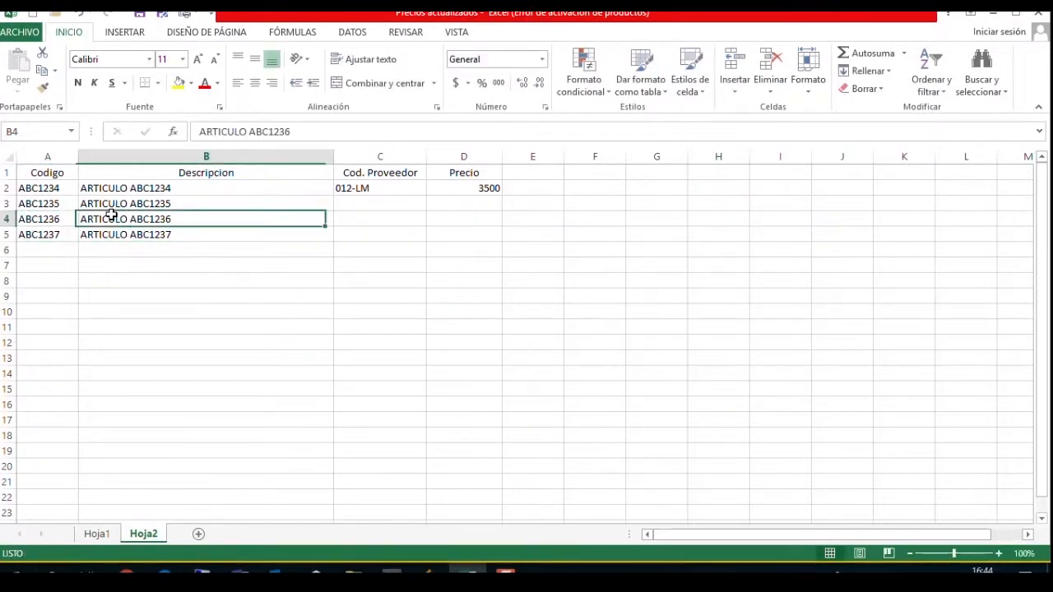
key(Up)
key(Right)
key(Up)
key(Down)
key(Up)
key(ctrl+c)
key(Down)
key(Return)
key(F2)
key(BackSpace)
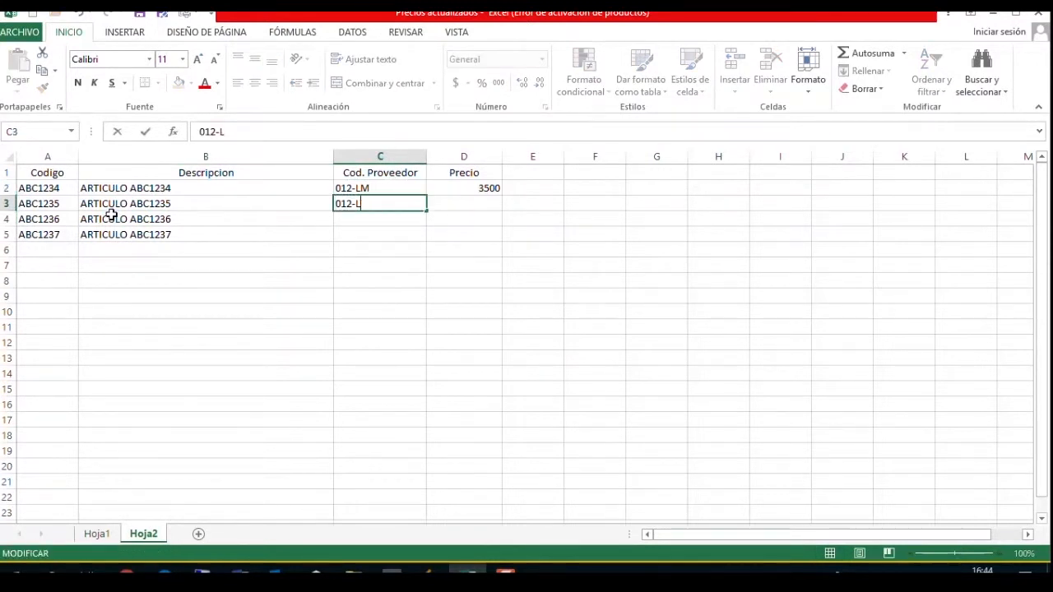
key(Return)
Copy the supplier code from C3 into C4 and change the copy to 012-ZA.
key(Up)
key(ctrl+c)
key(Down)
key(Return)
key(F2)
key(BackSpace)
key(BackSpace)
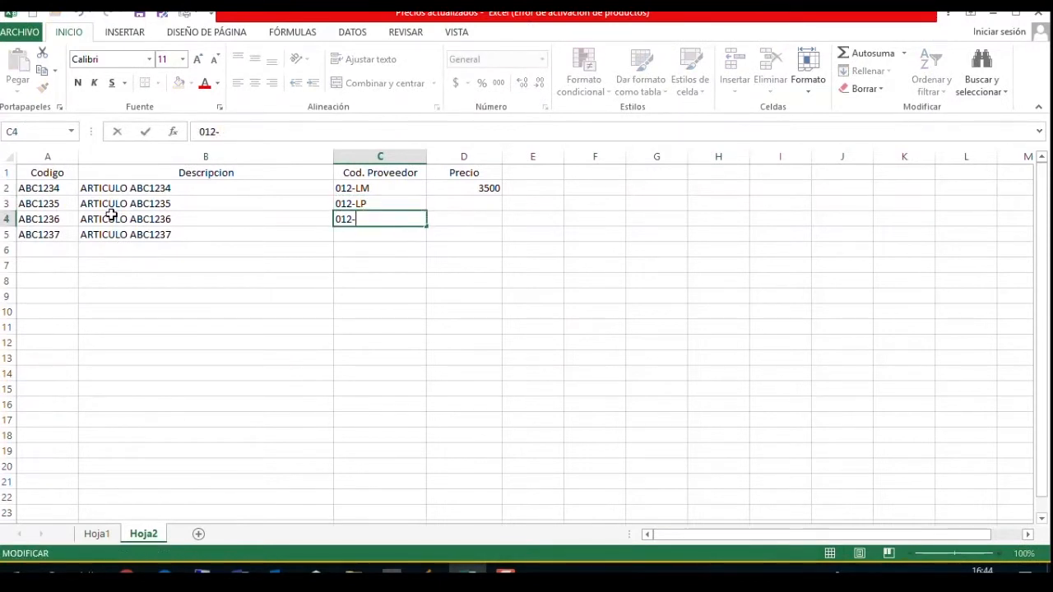
text(ZA)
key(Return)
Copy the supplier code from C4 into C5 and change the copy to 012-JLE.
key(Down)
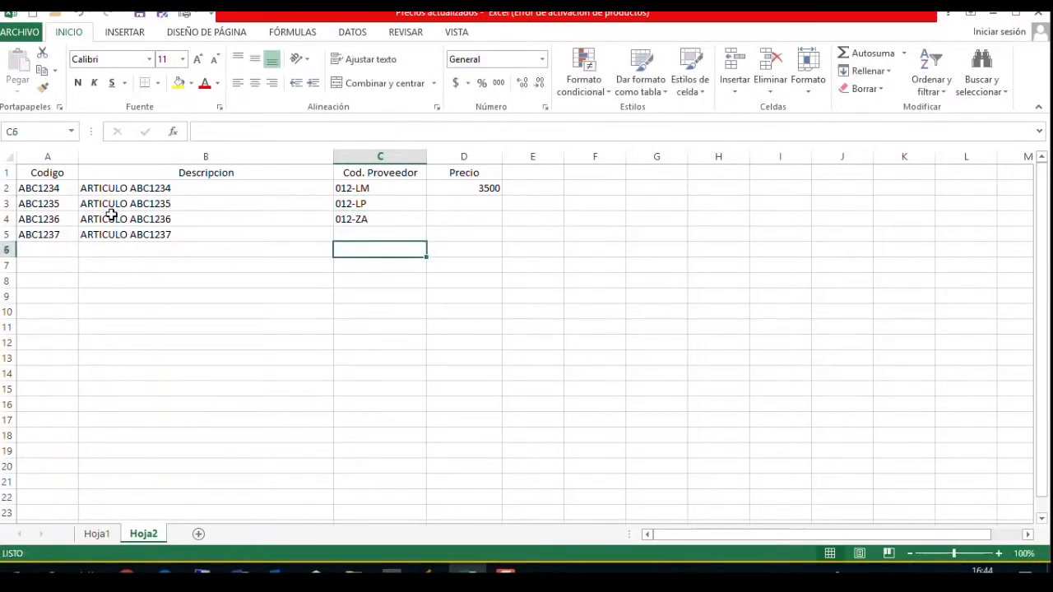
key(Up)
key(Up)
key(ctrl+c)
key(Down)
key(Return)
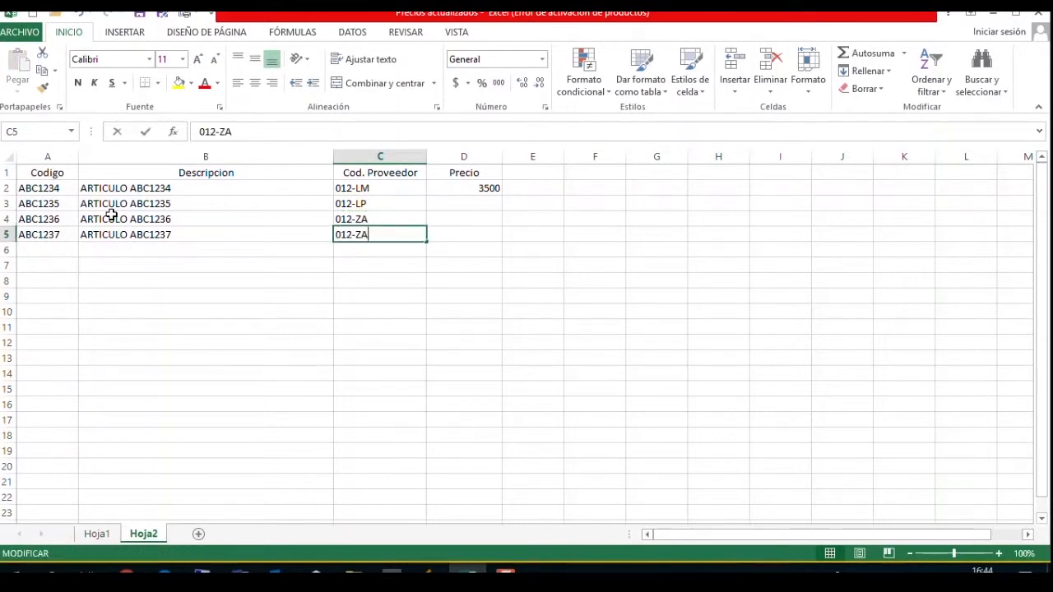
key(F2)
text(JLE)
key(Return)
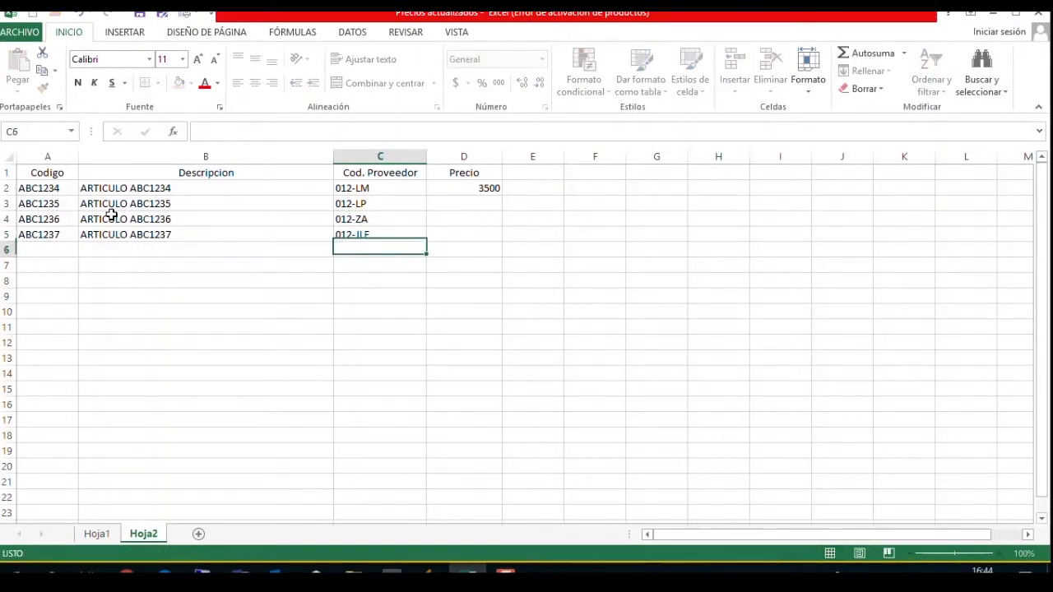
Enter the prices 4500, 5500 and 6600 in cells D3, D4 and D5.
key(Up)
key(Right)
key(Up)
key(Up)
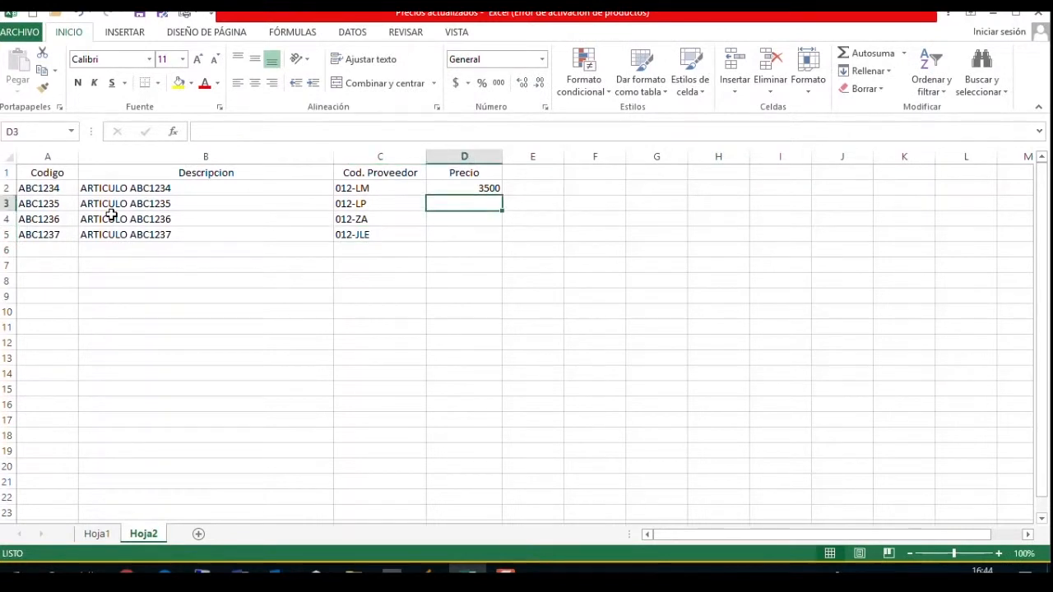
text(4500)
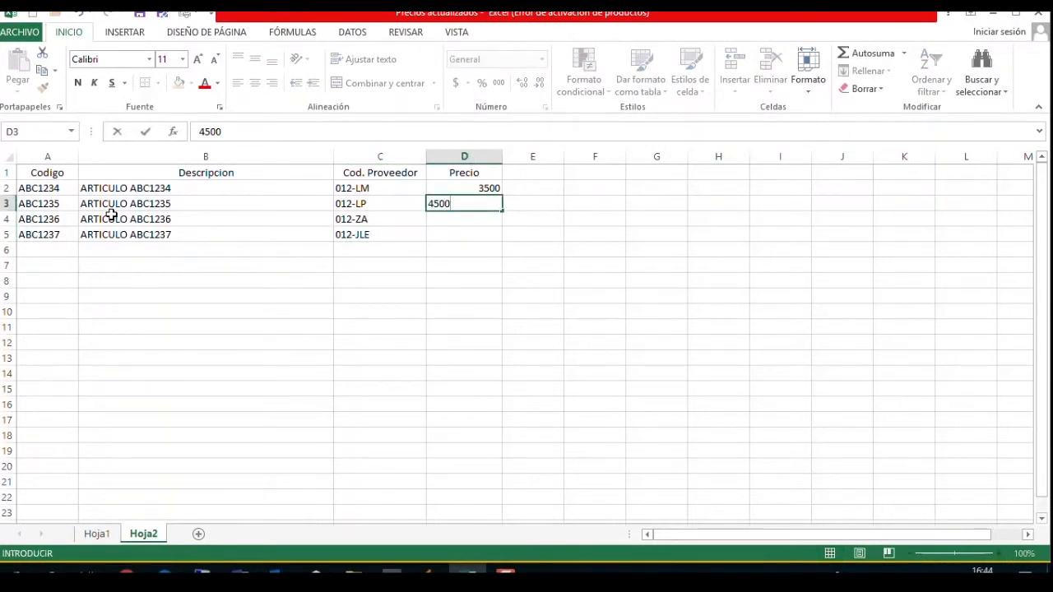
key(Return)
text(5500)
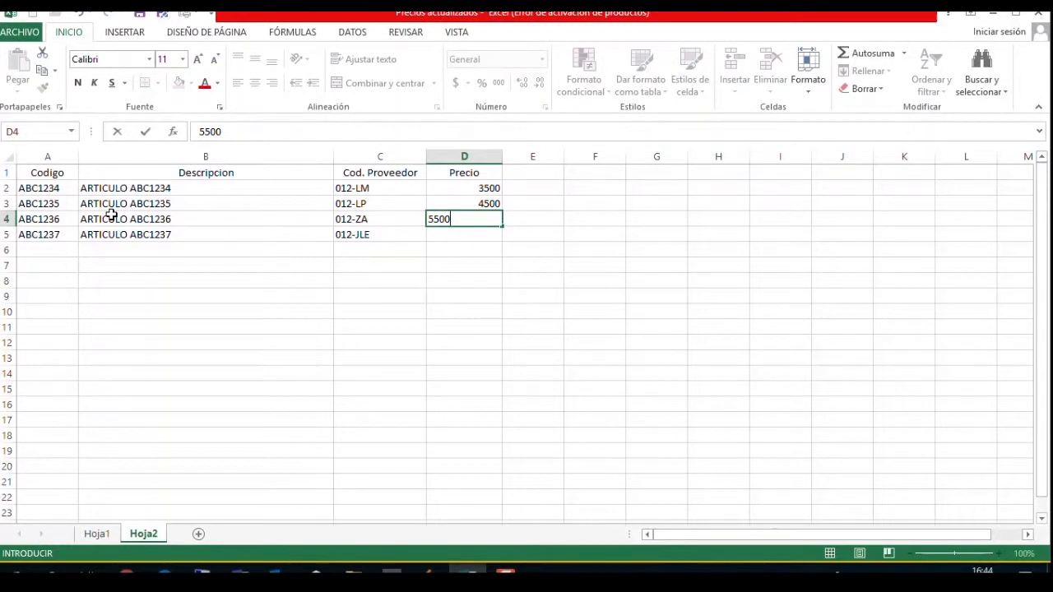
key(Return)
text(66)
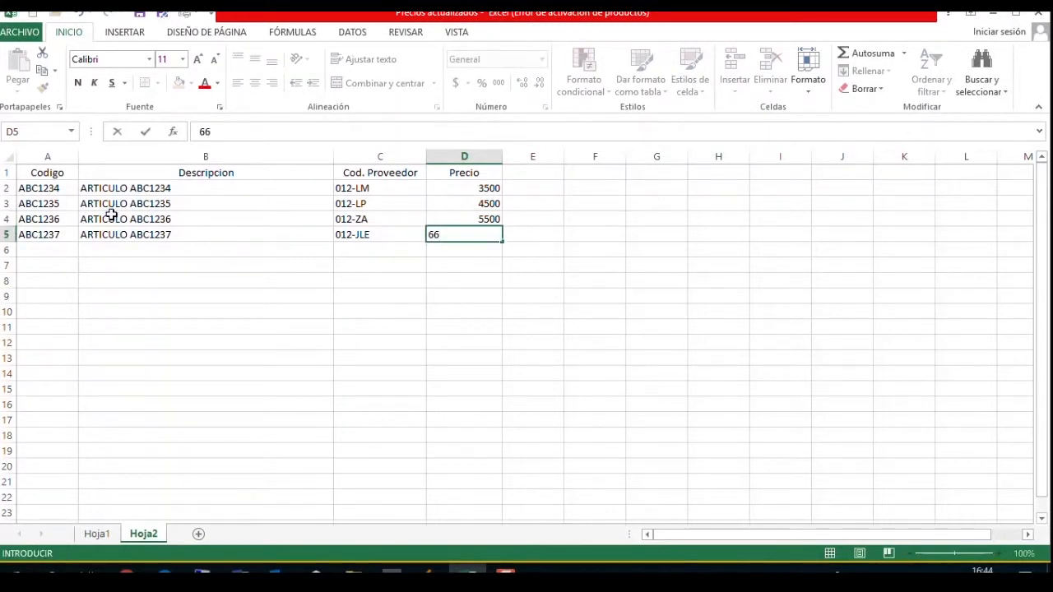
text(00)
key(Return)
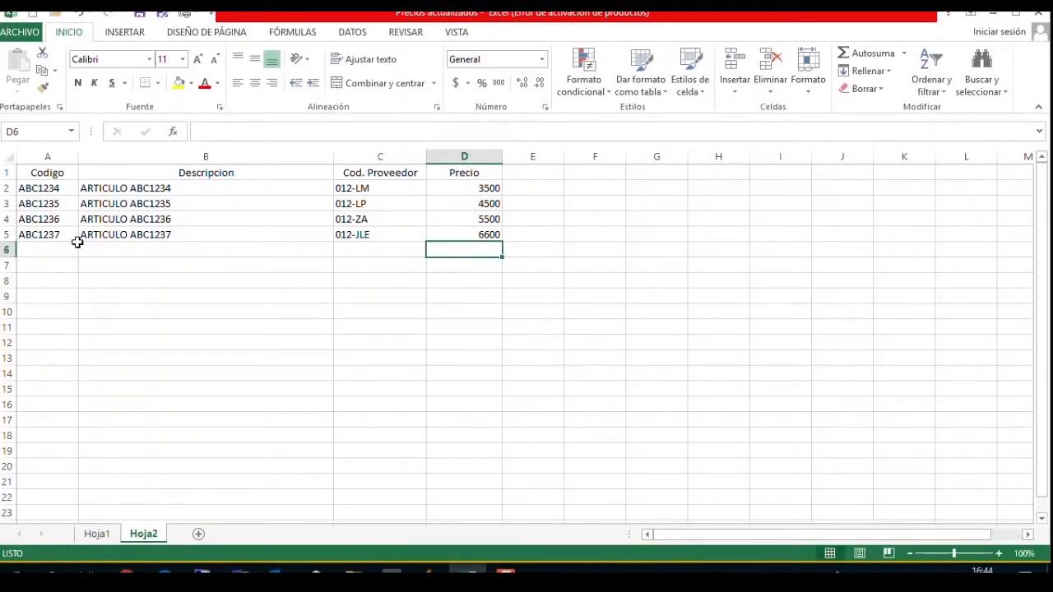
click(51, 172)
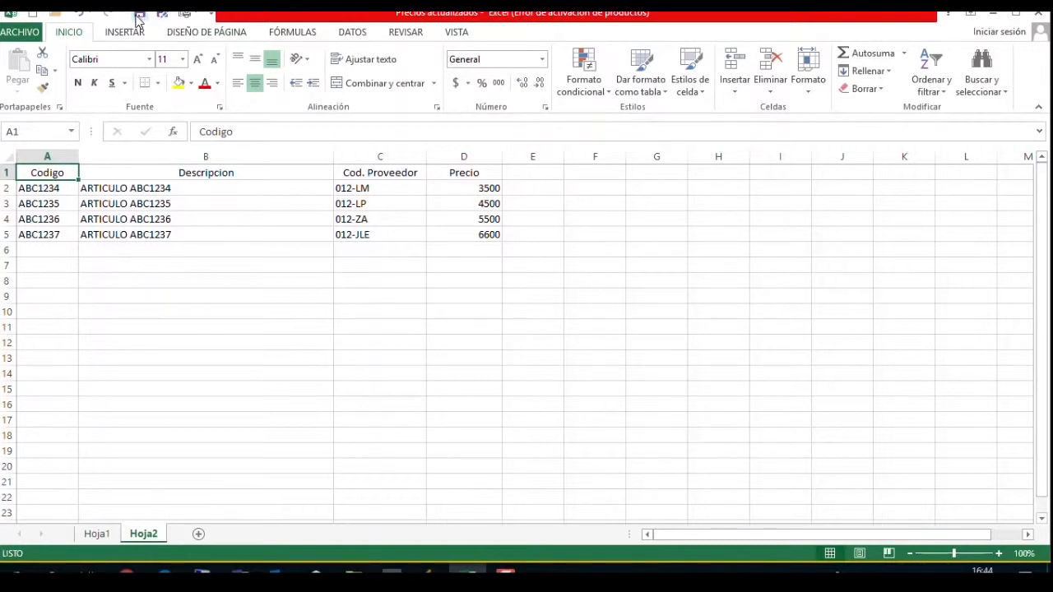
Switch to Flexxus Enterprise and open the article import (Importación Artículos) from the articles list.
mouse_move(429, 573)
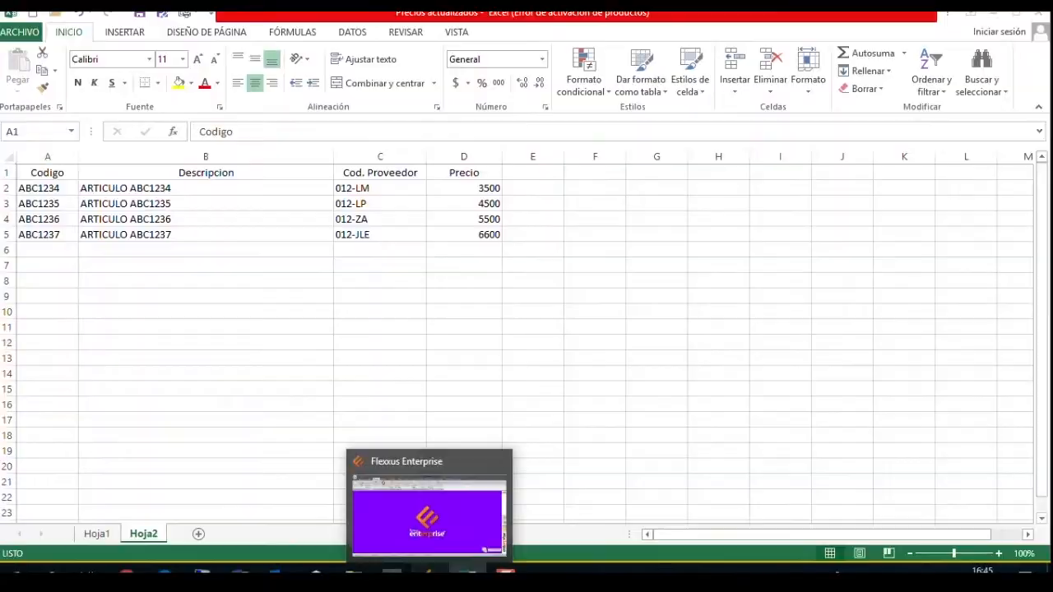
click(429, 573)
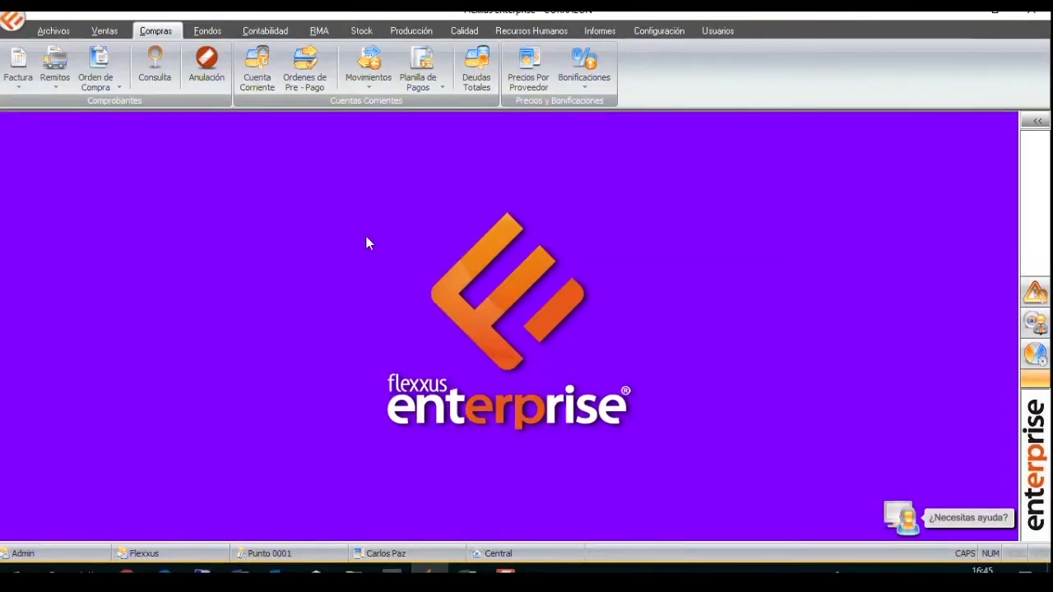
click(51, 31)
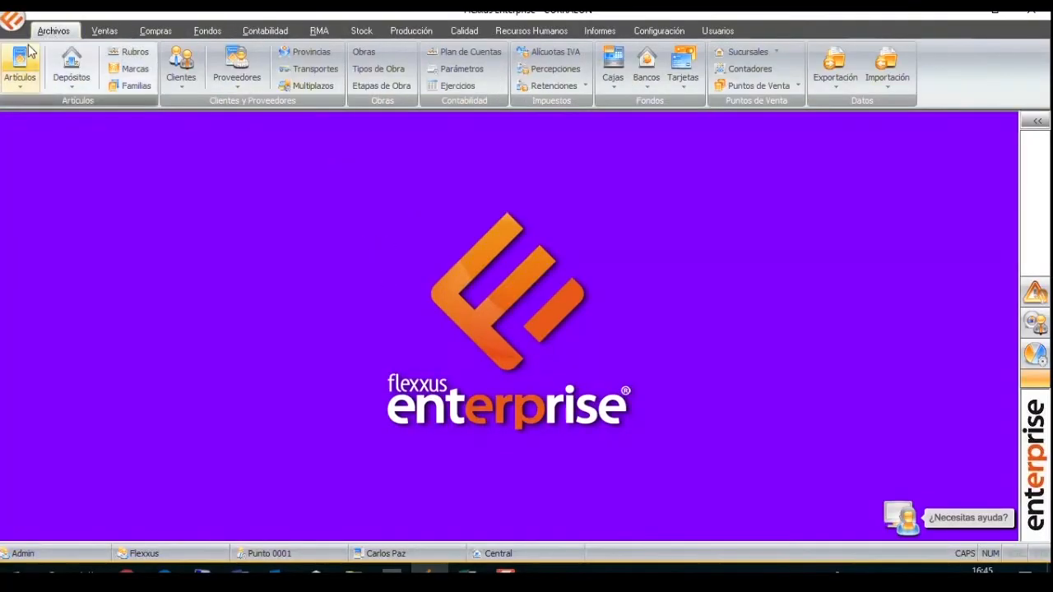
click(19, 66)
right_click(462, 344)
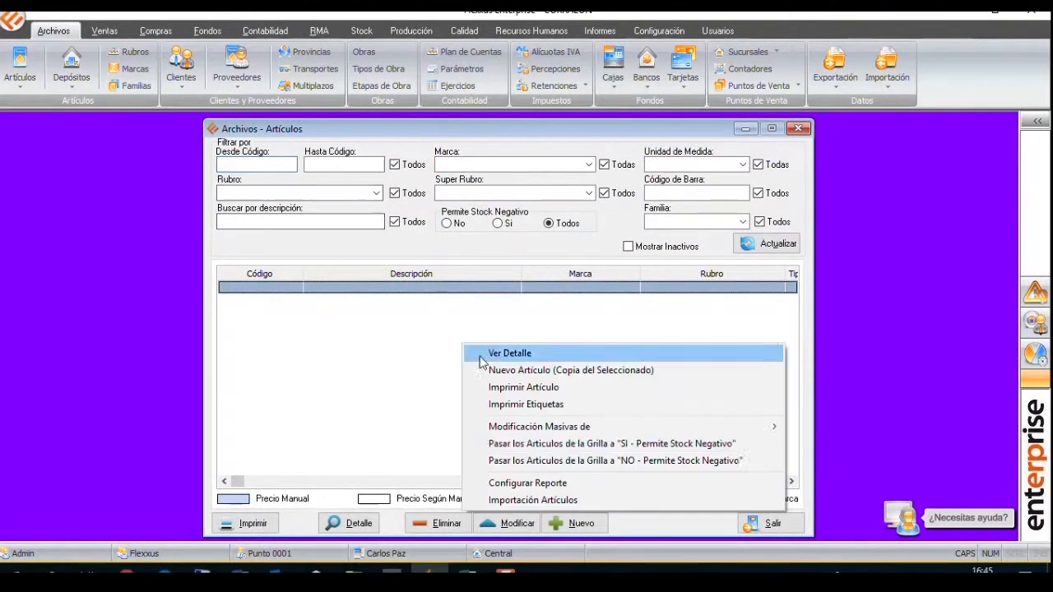
click(536, 500)
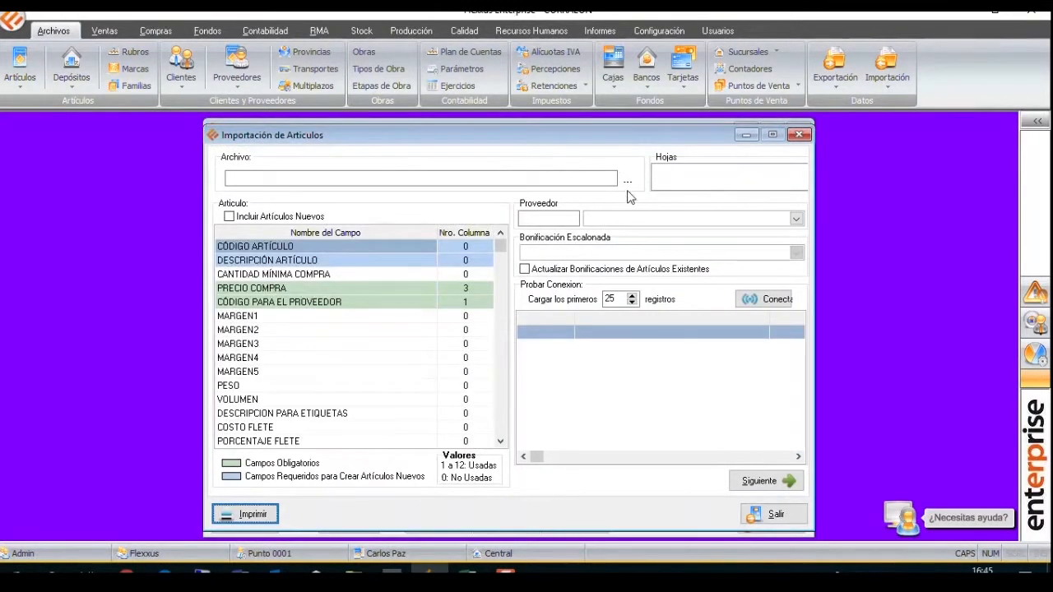
Load the spreadsheet D:\Precios actualizados.xls as the import file and select its sheet Hoja2.
click(630, 180)
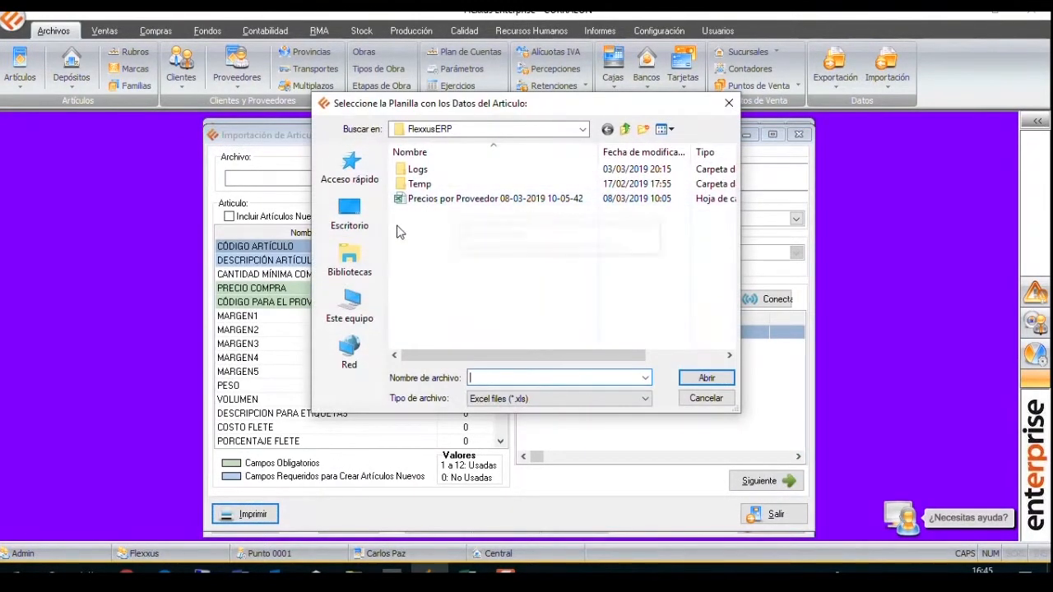
click(352, 317)
scroll(727, 338, down, 5)
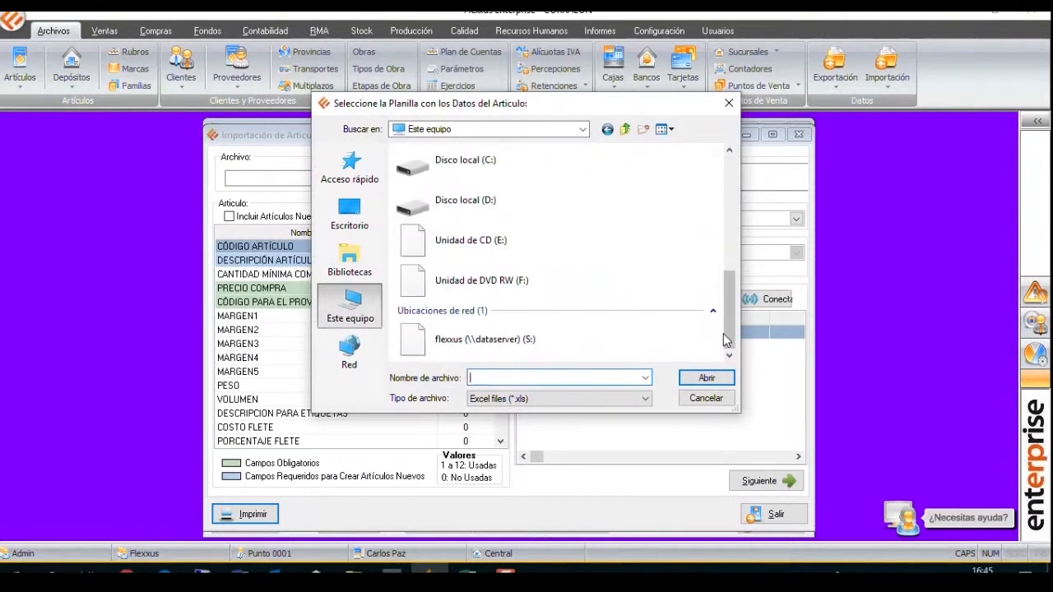
double_click(485, 201)
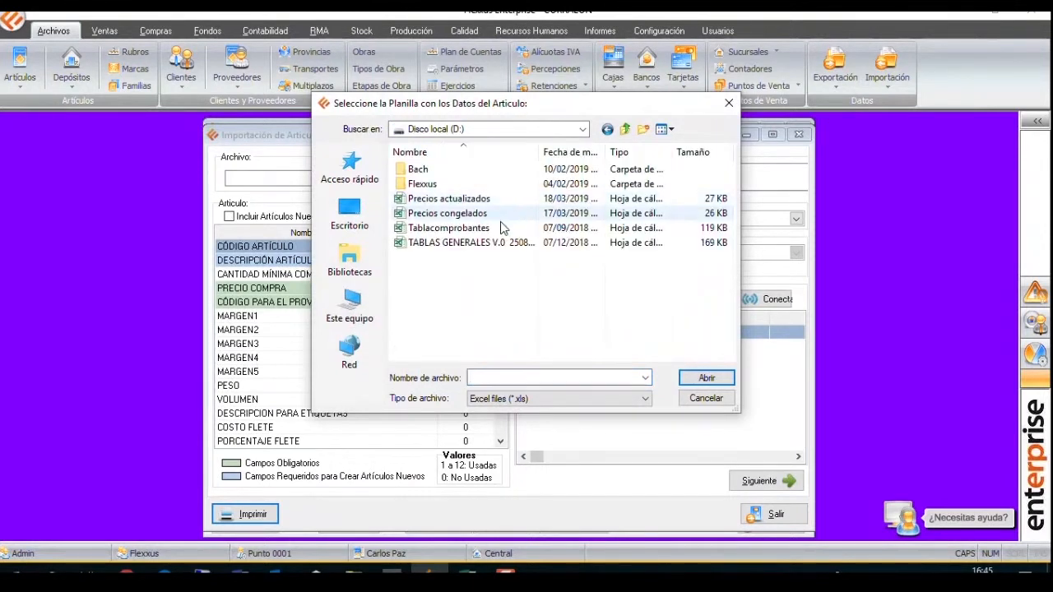
double_click(448, 198)
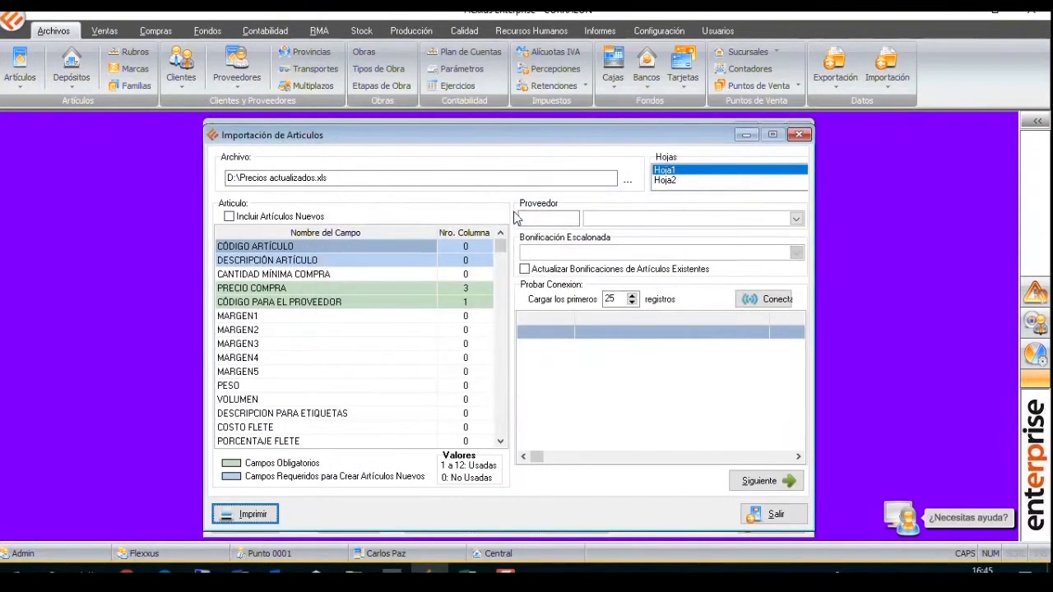
click(677, 181)
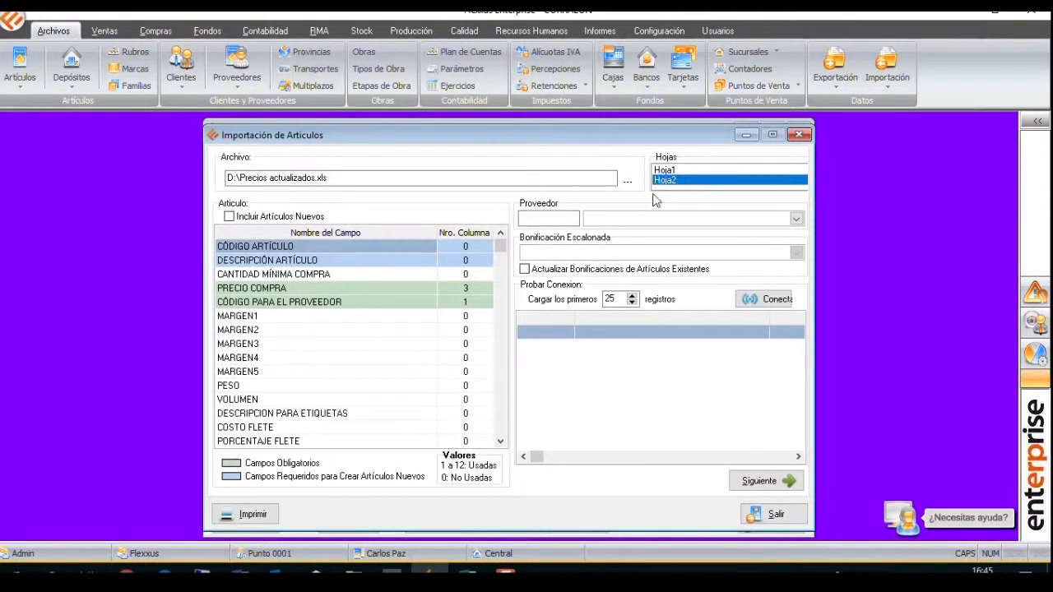
Enable the inclusion of new articles and map CÓDIGO ARTÍCULO to column 1 and DESCRIPCIÓN ARTÍCULO to column 2.
click(229, 216)
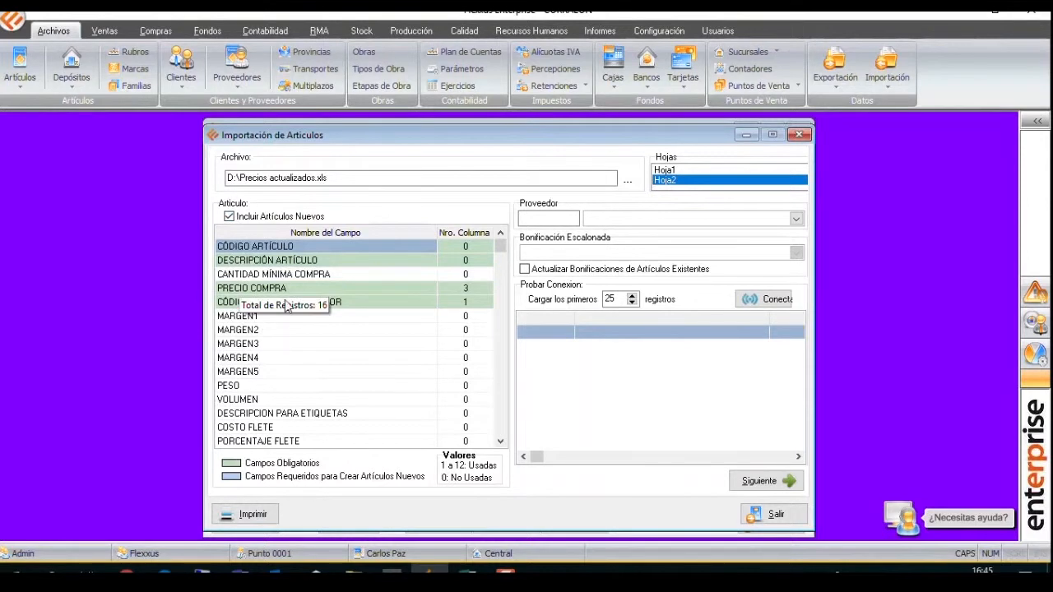
click(229, 217)
click(230, 217)
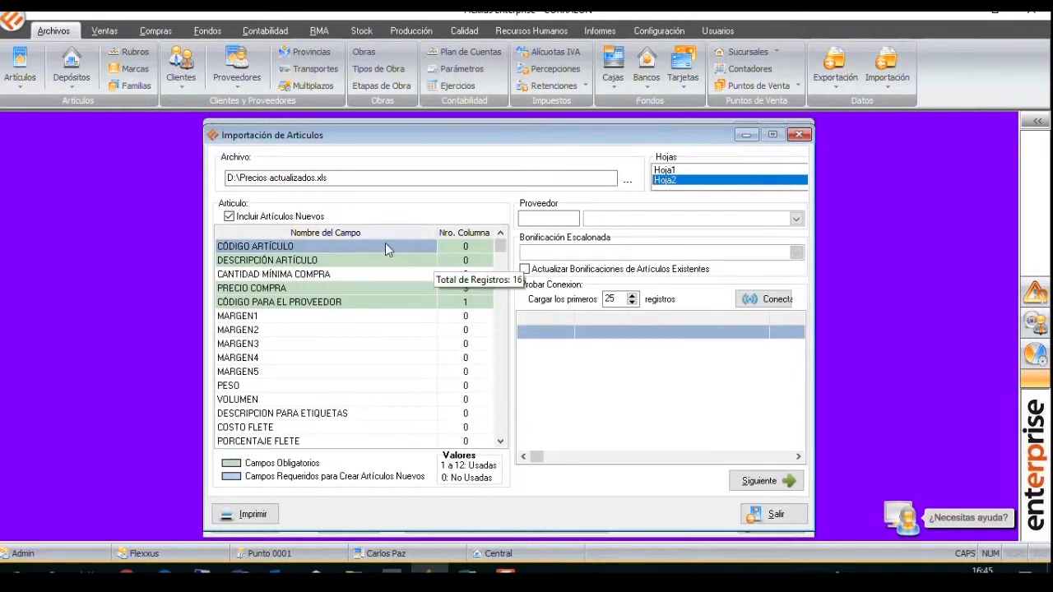
click(478, 248)
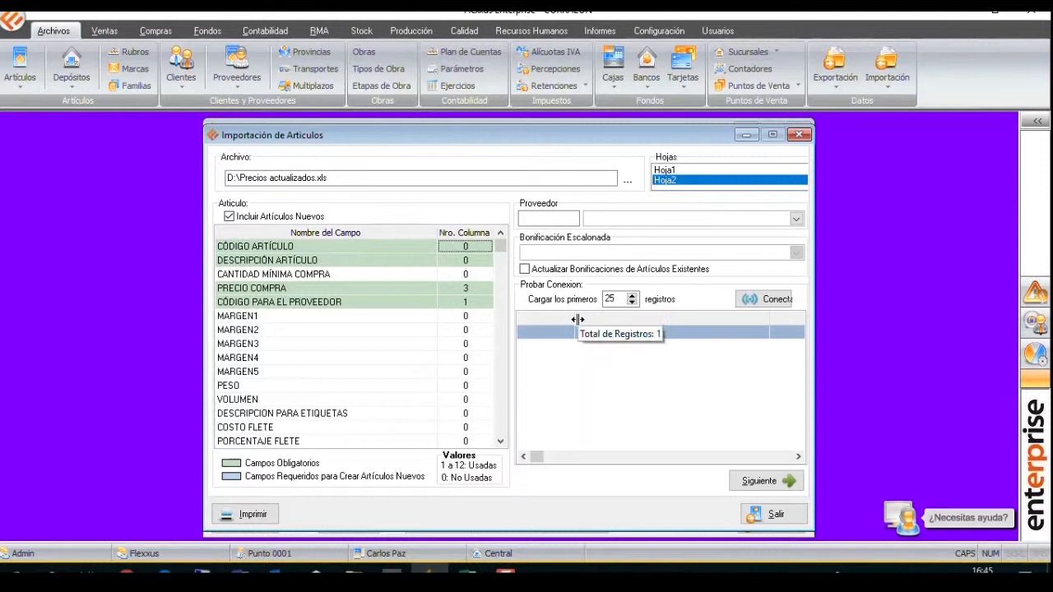
text(1)
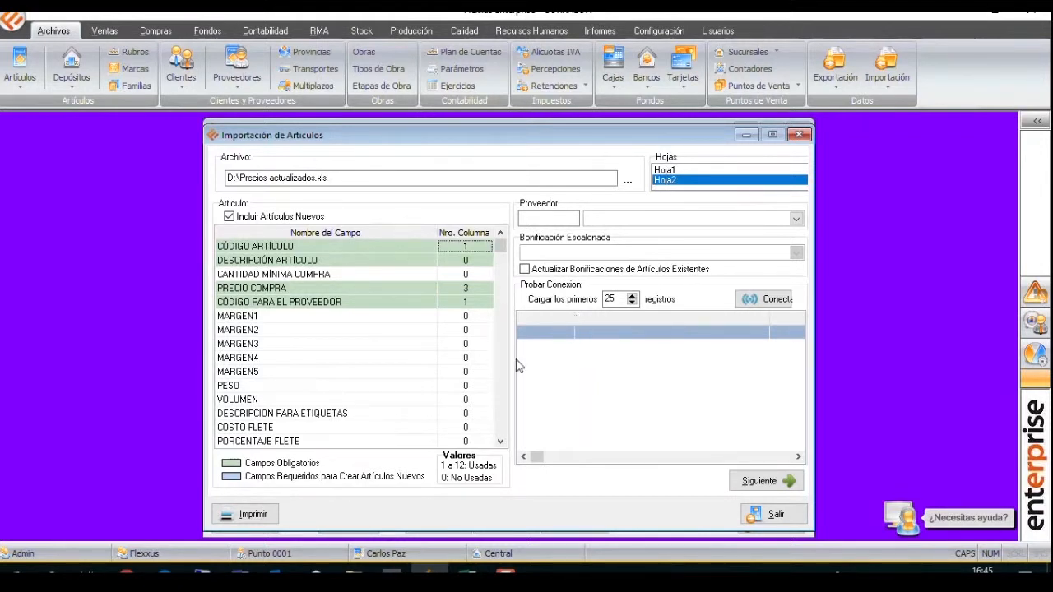
text(2)
Map PRECIO COMPRA to column 4 and CÓDIGO PARA EL PROVEEDOR to column 3.
click(482, 288)
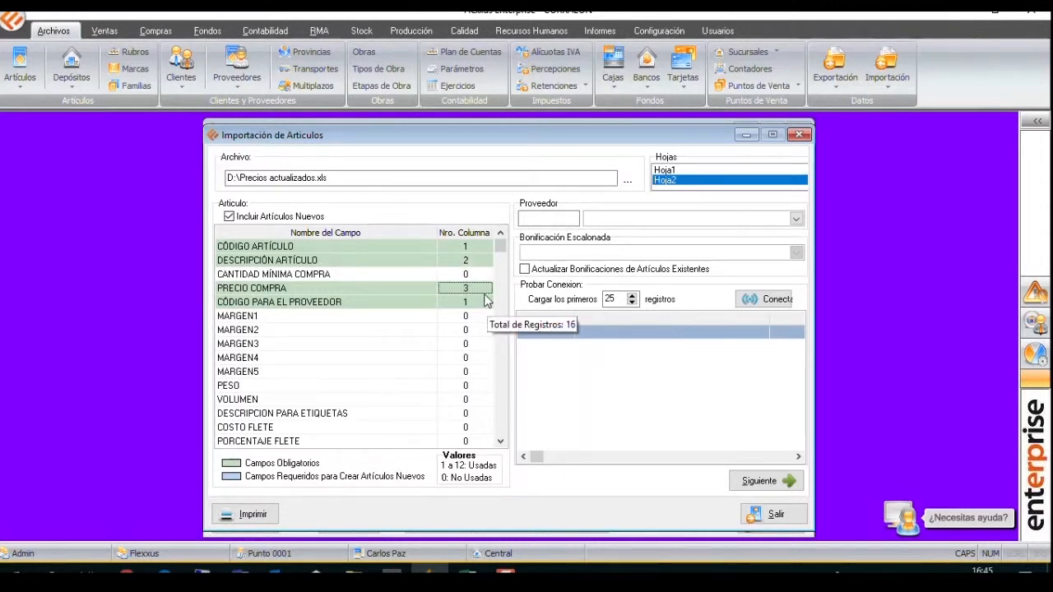
text(4)
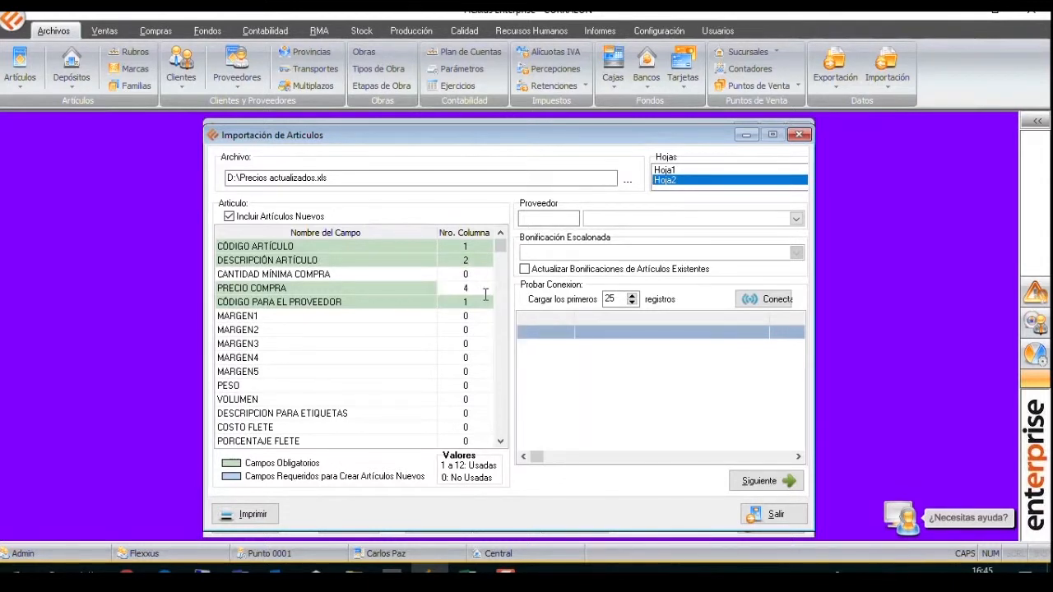
key(Return)
click(487, 304)
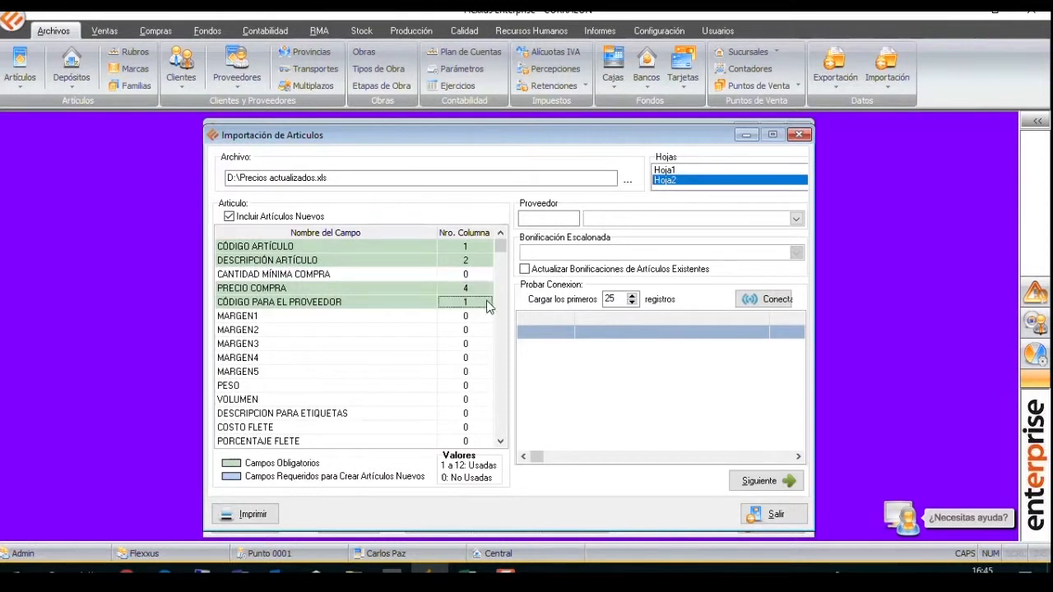
text(3)
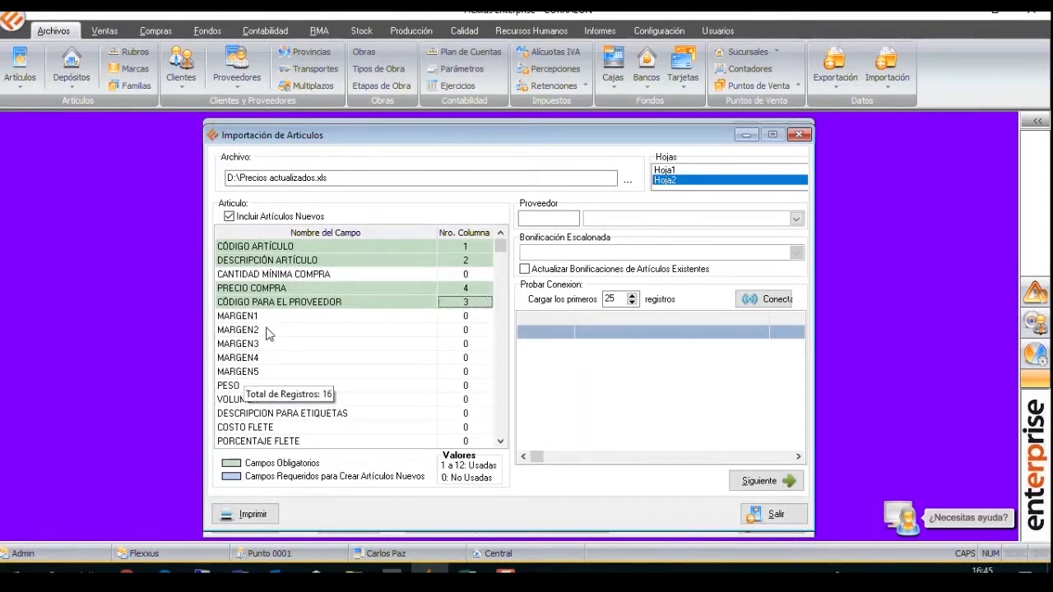
key(Return)
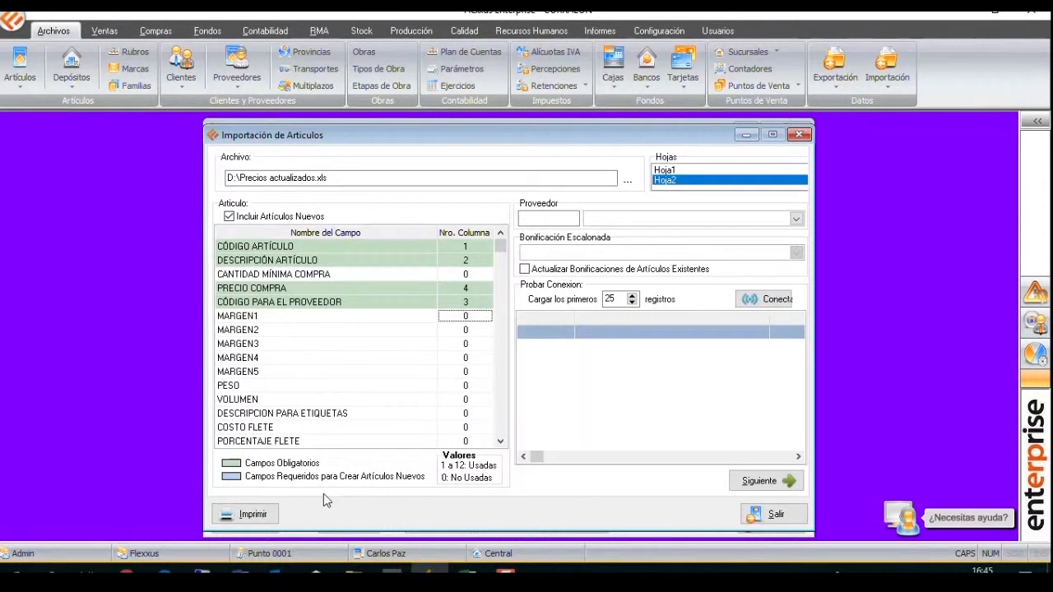
Choose FERRUM S.A. as the import's supplier with the tiered discount (22+20+47.5+15).
click(697, 219)
text(fe)
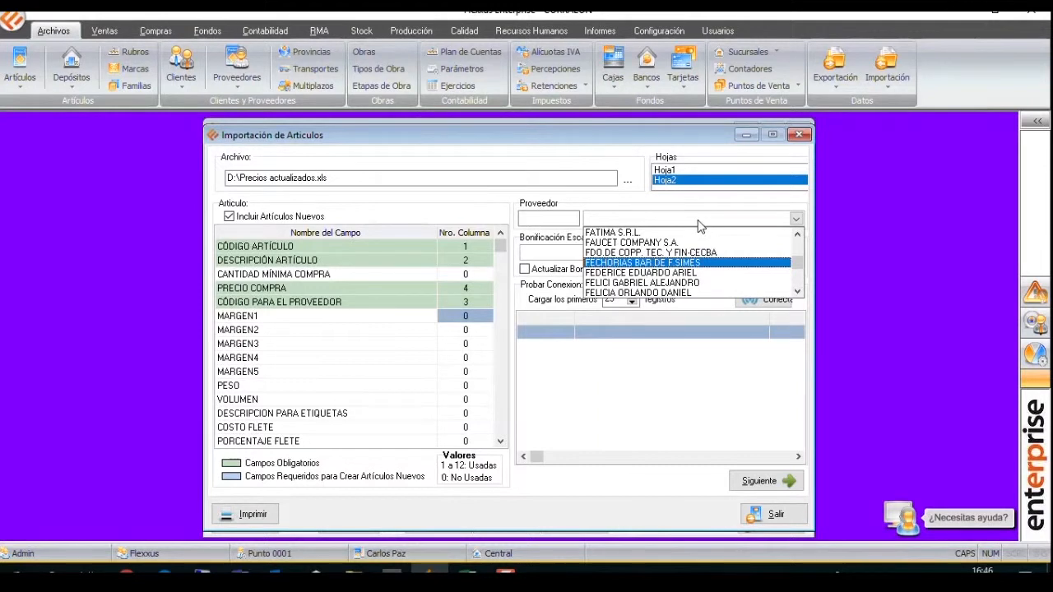
text(r)
click(798, 282)
click(797, 282)
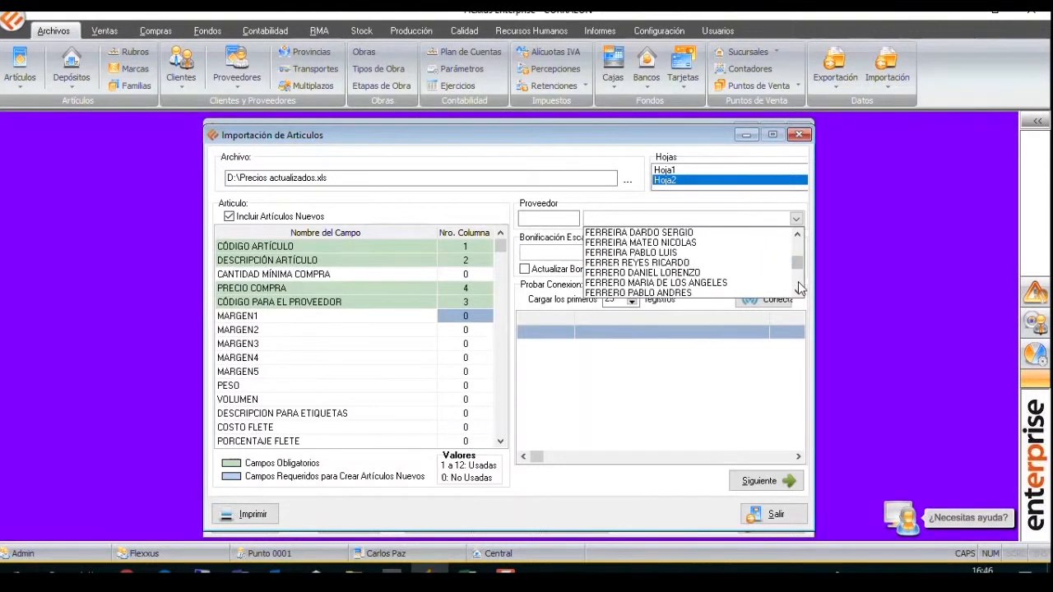
click(798, 282)
click(798, 282)
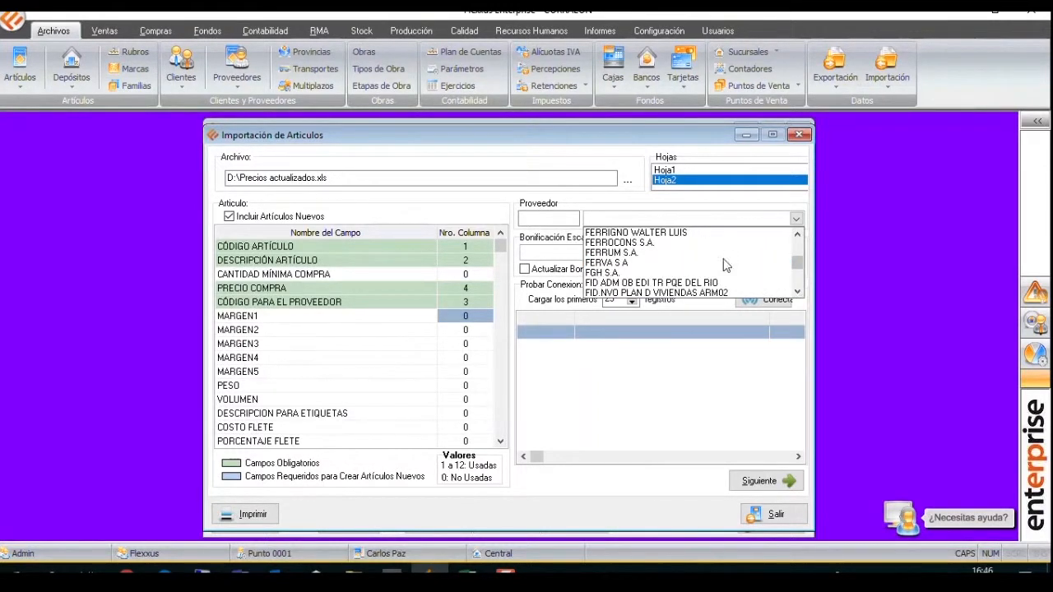
click(691, 252)
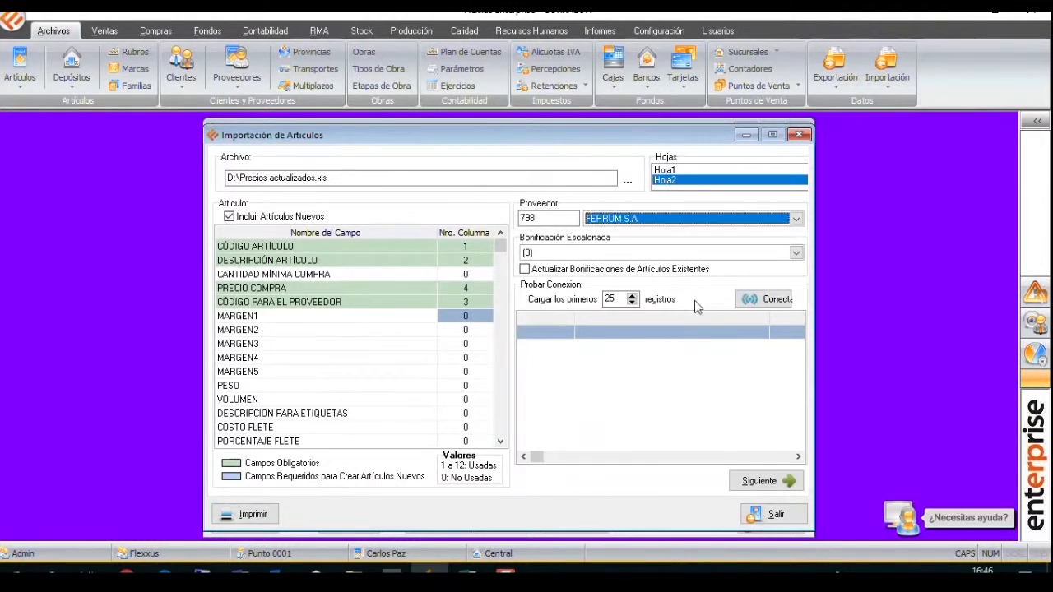
click(747, 254)
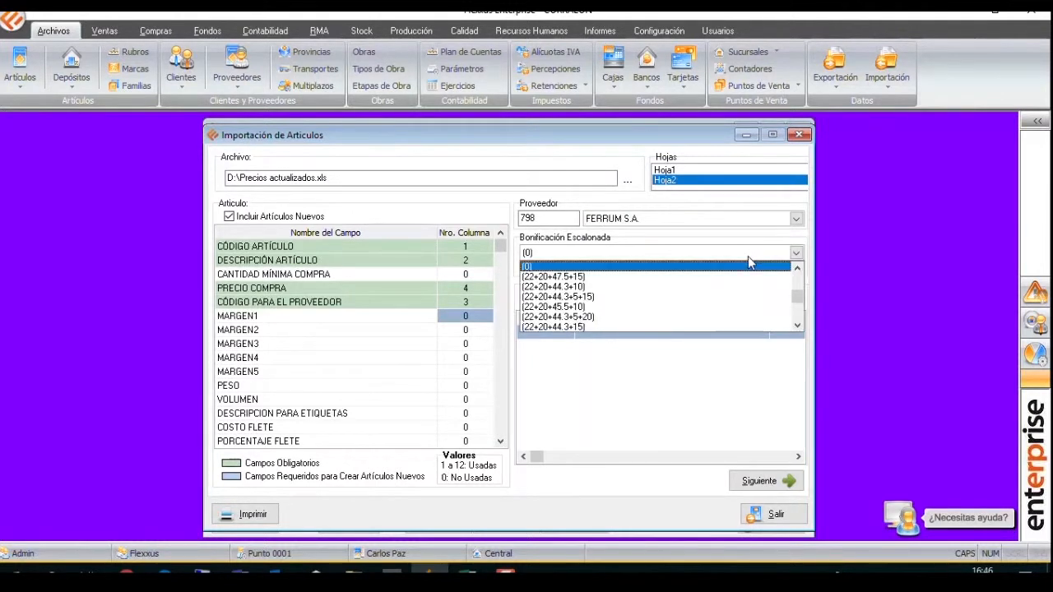
click(627, 277)
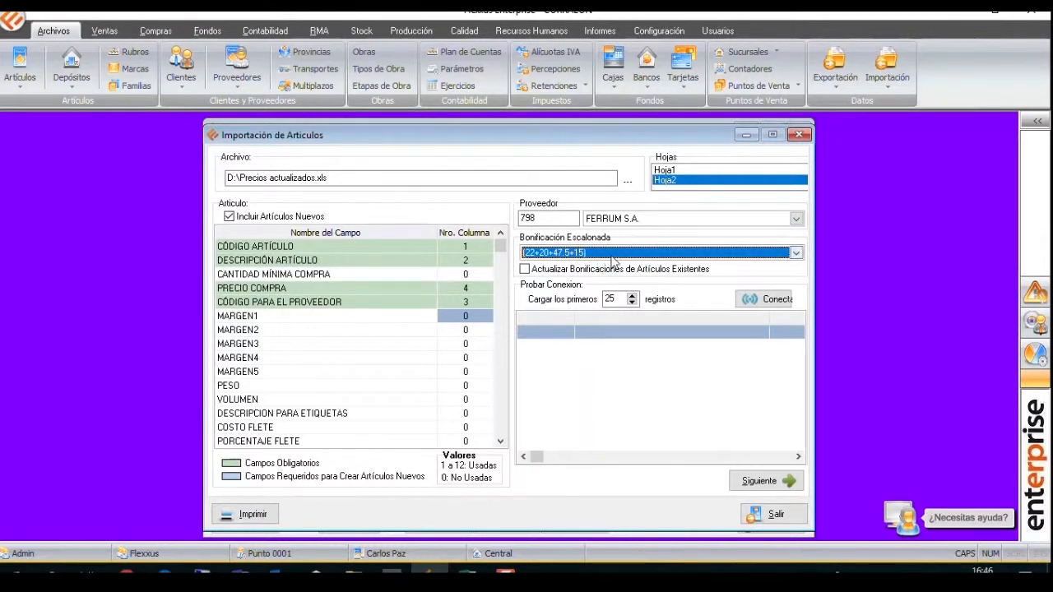
Test the connection to preview the sheet's records, then continue to the article data page and review the imported columns.
click(771, 301)
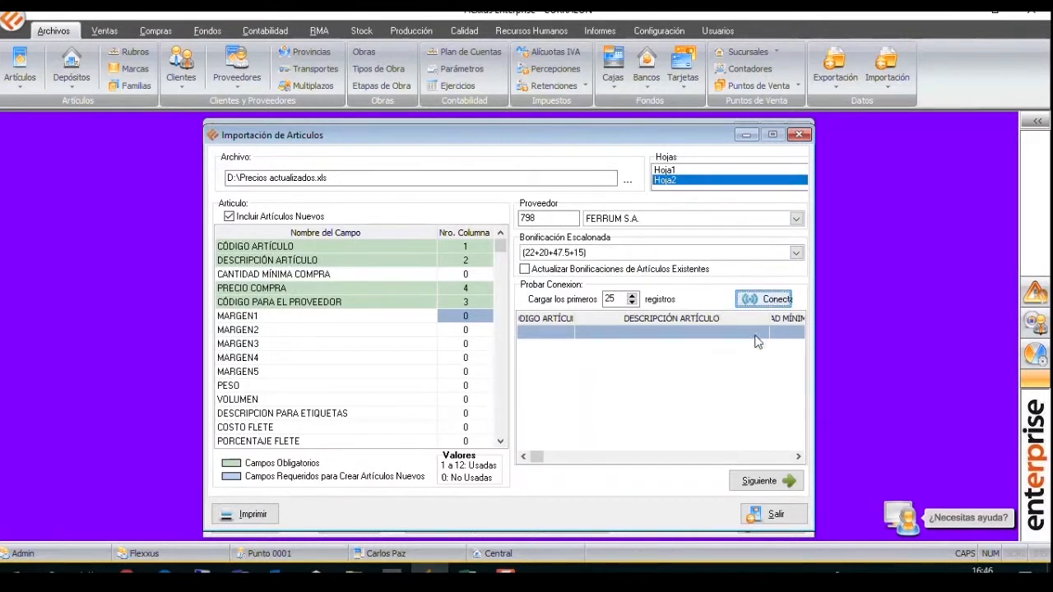
click(797, 456)
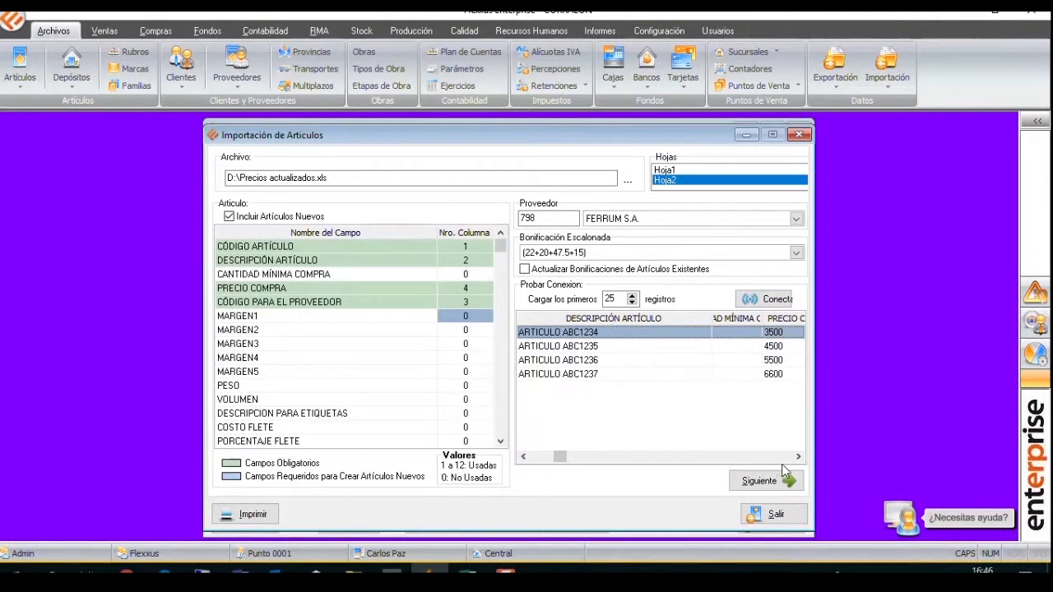
click(784, 456)
click(763, 482)
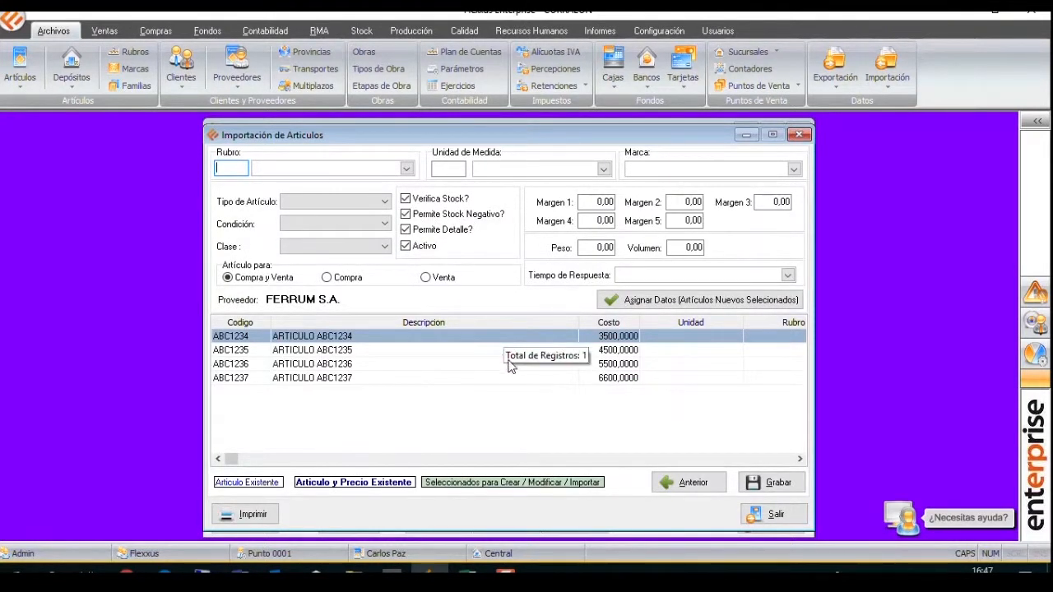
click(734, 459)
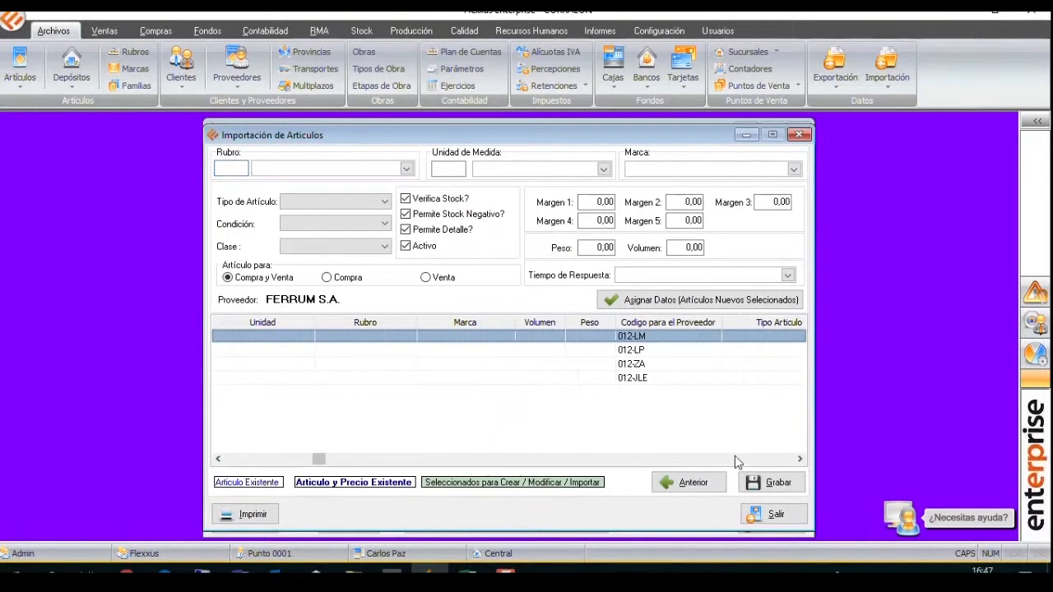
click(233, 460)
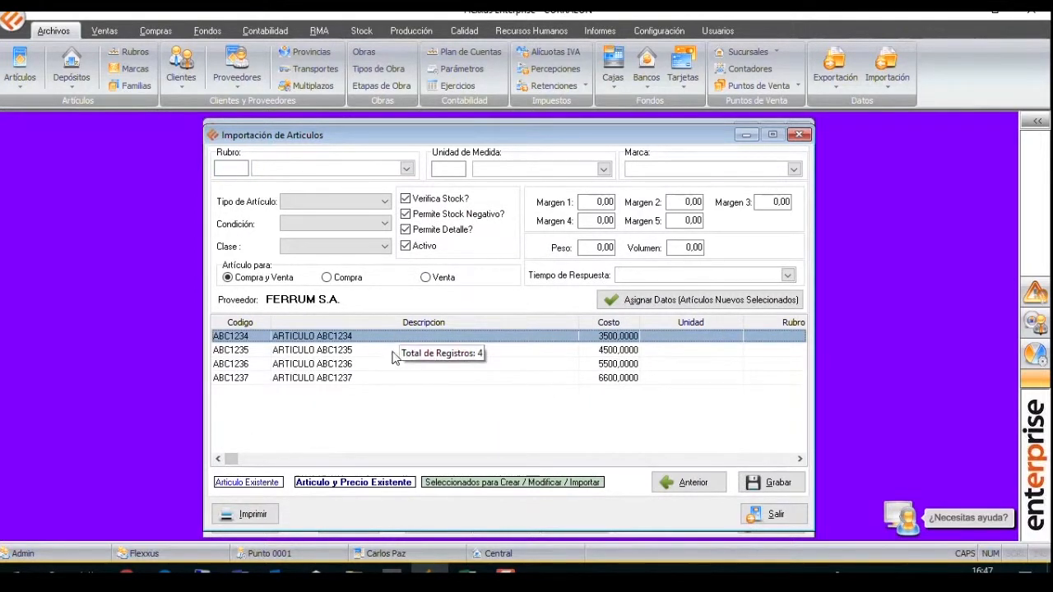
Set the new articles' Rubro to ACCESORIOS P/BAÑOS and their unit of measure to UNIDAD.
click(407, 168)
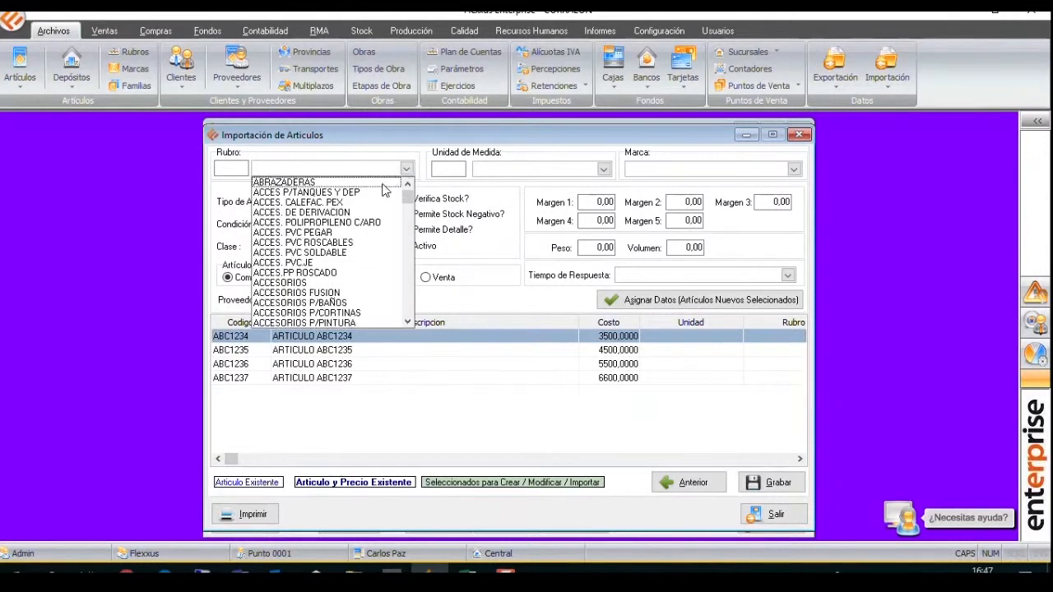
click(374, 304)
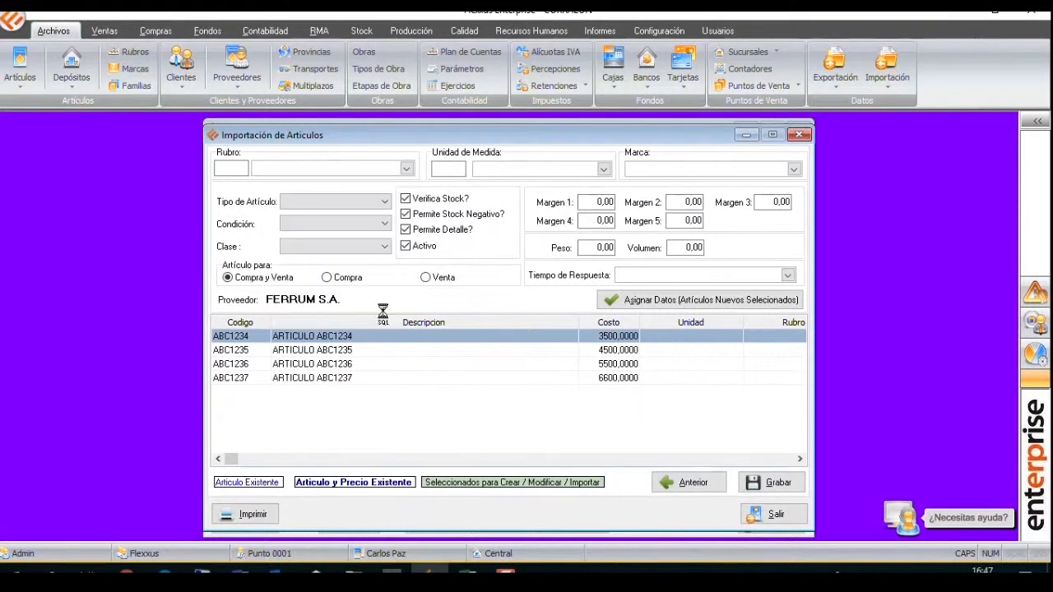
click(589, 169)
key(u)
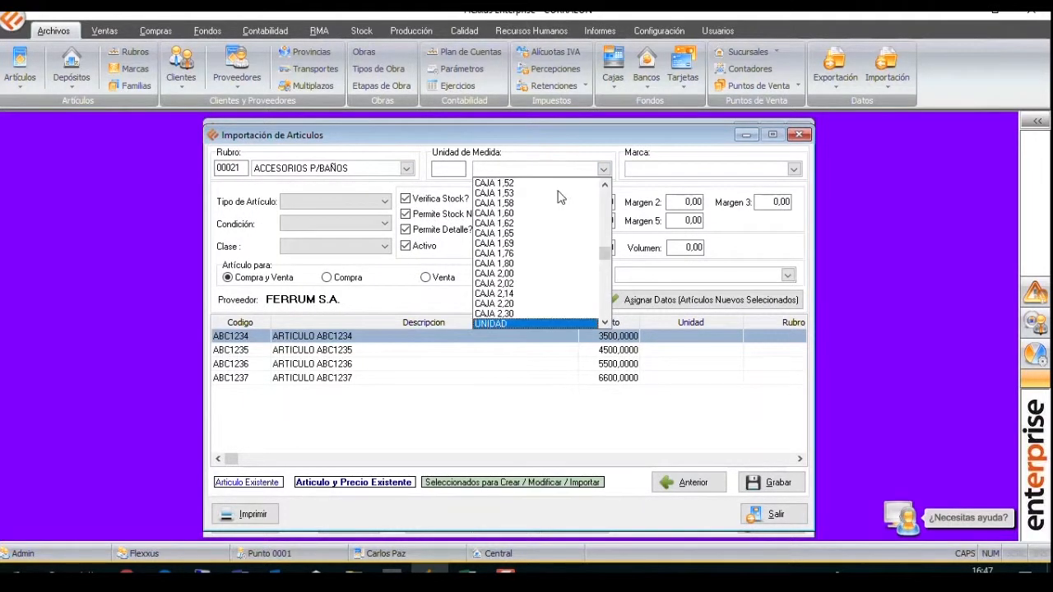
key(Return)
Set the new articles' Marca to FERRUM and their Margen 1 to 45.
click(676, 169)
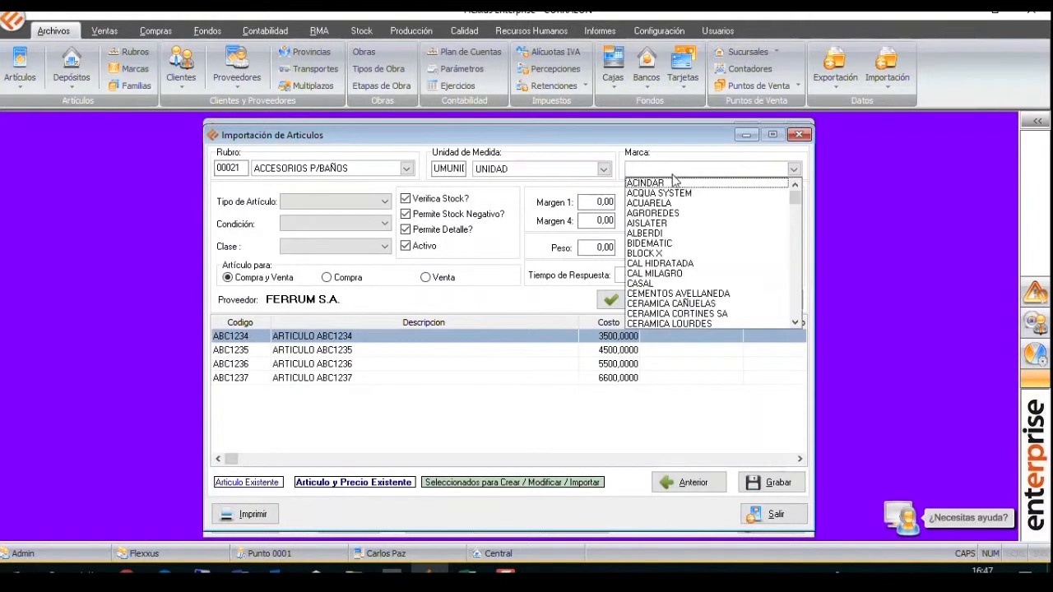
text(fer)
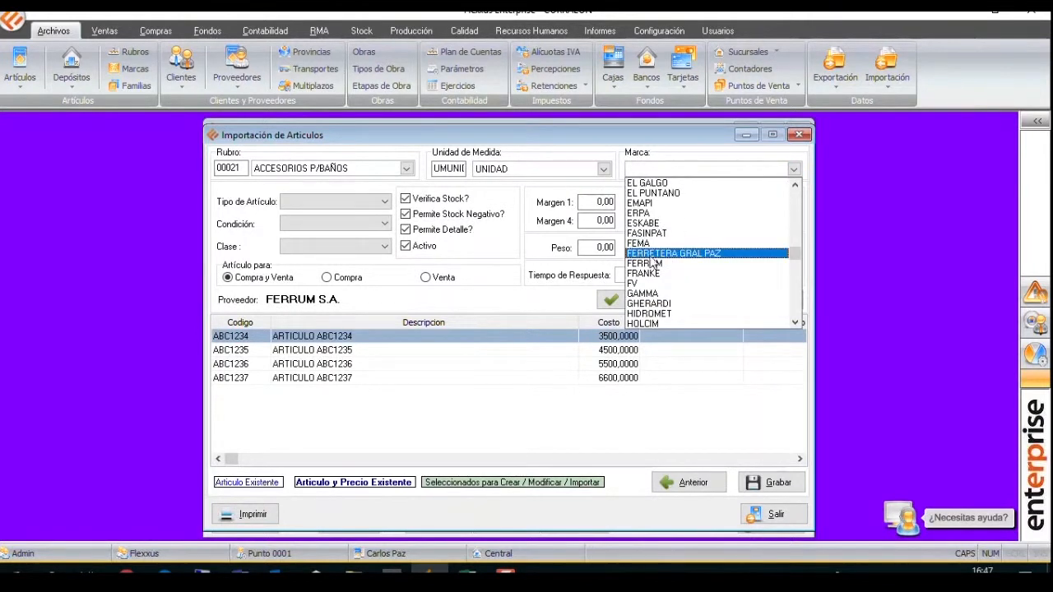
click(650, 263)
click(605, 206)
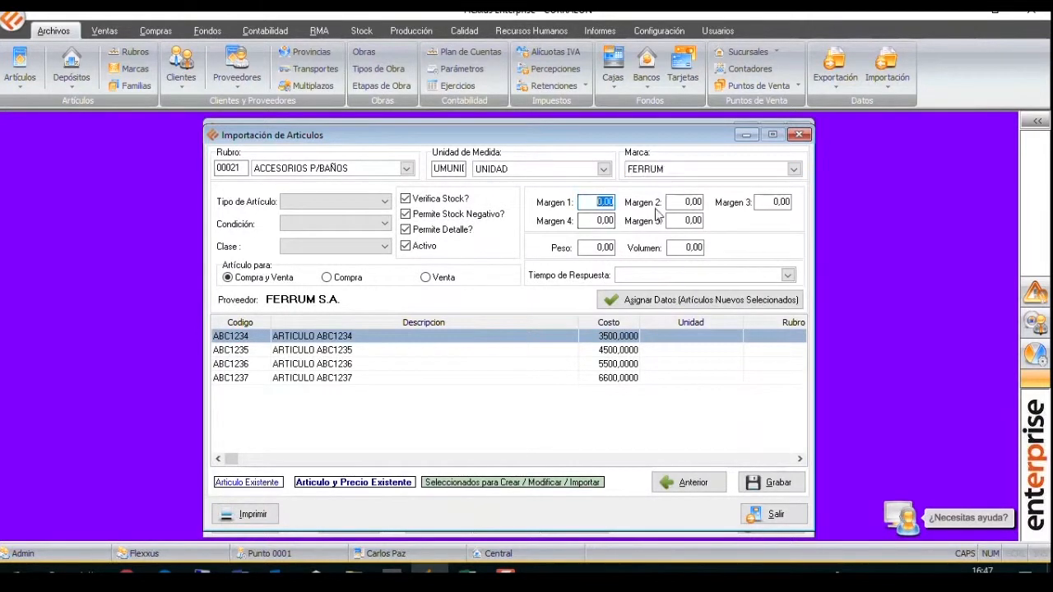
text(45)
key(Tab)
Set the Tipo de Artículo to PARTE and review the Condición options, leaving that field blank.
click(338, 202)
click(343, 236)
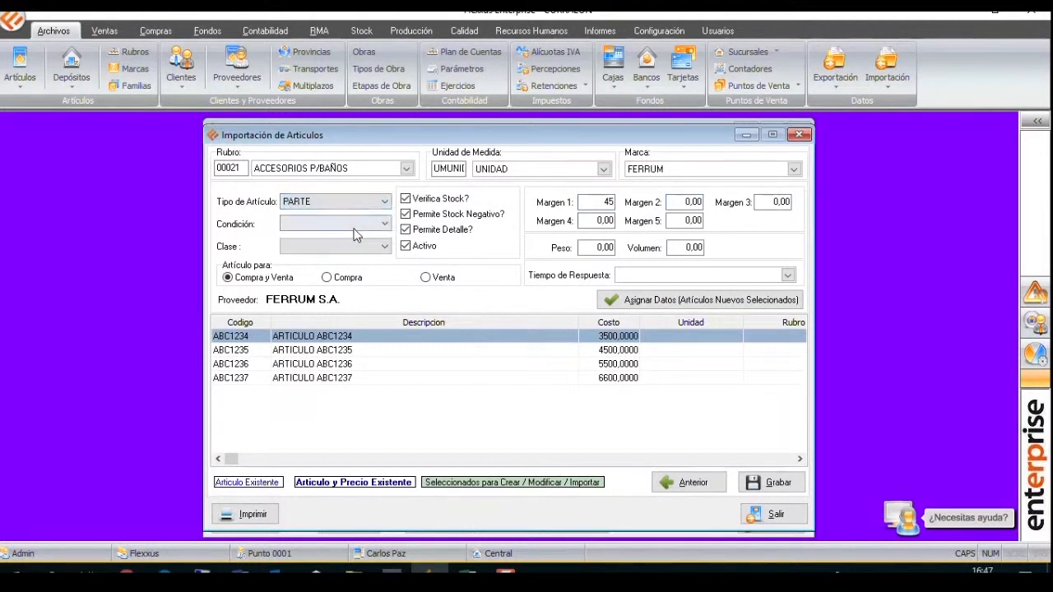
click(346, 223)
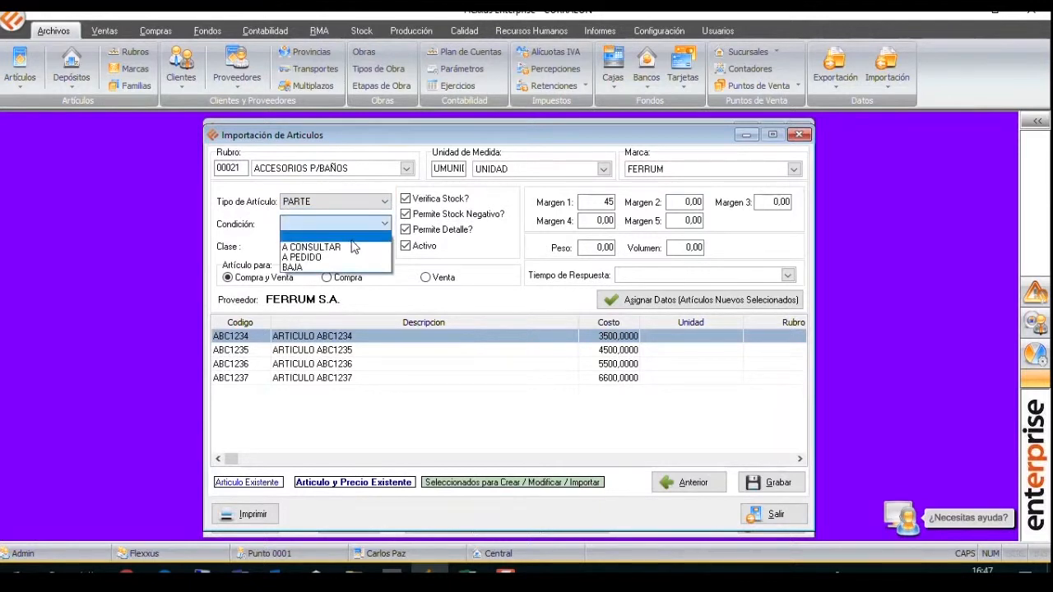
click(382, 224)
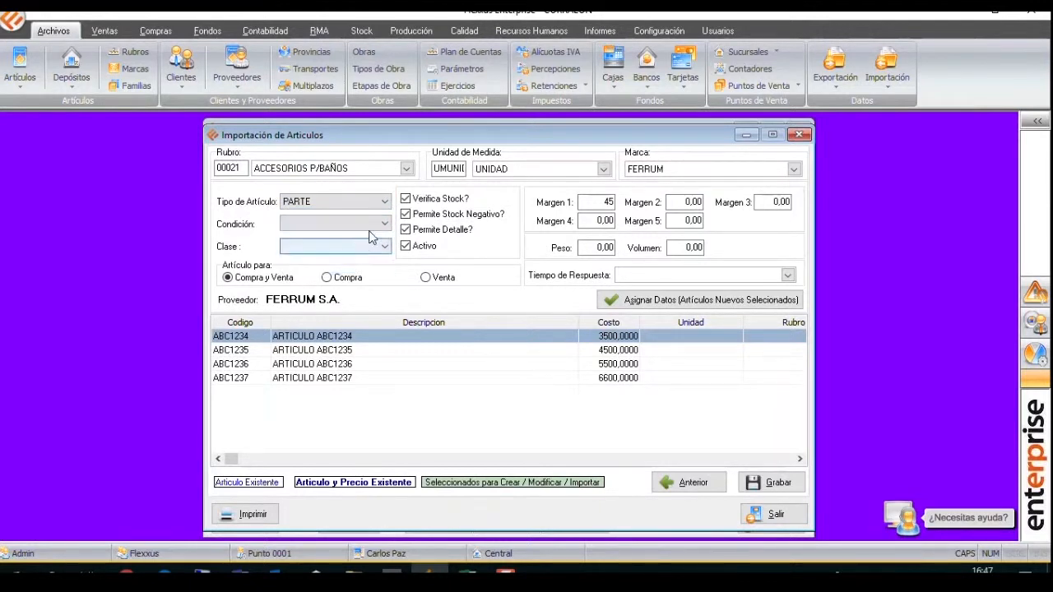
click(375, 225)
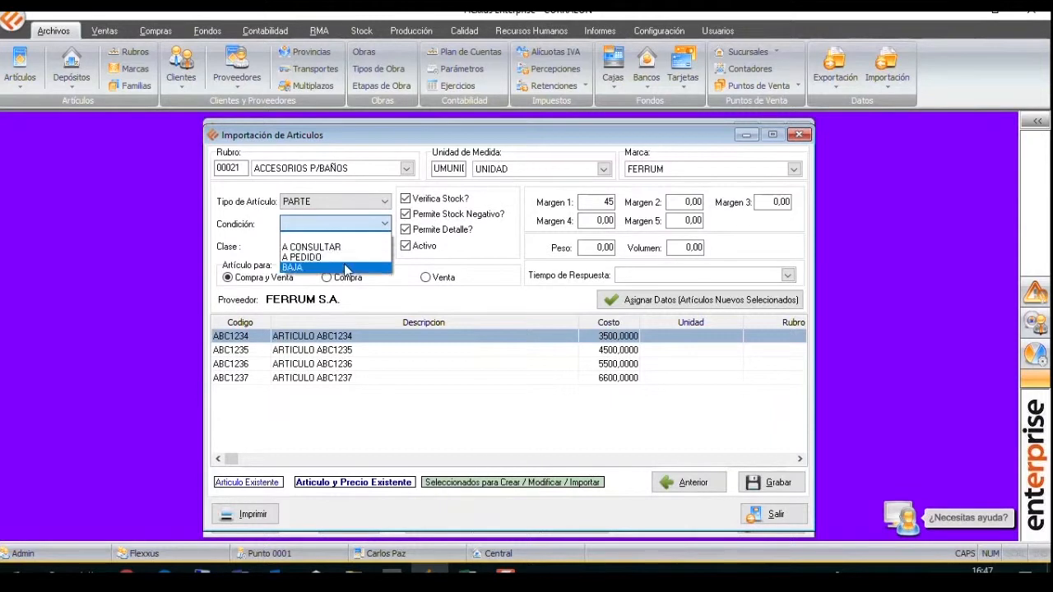
click(358, 238)
Set the Clase to A and the Tiempo de Respuesta to B - ENTRE 8 Y 20 DIAS.
click(378, 247)
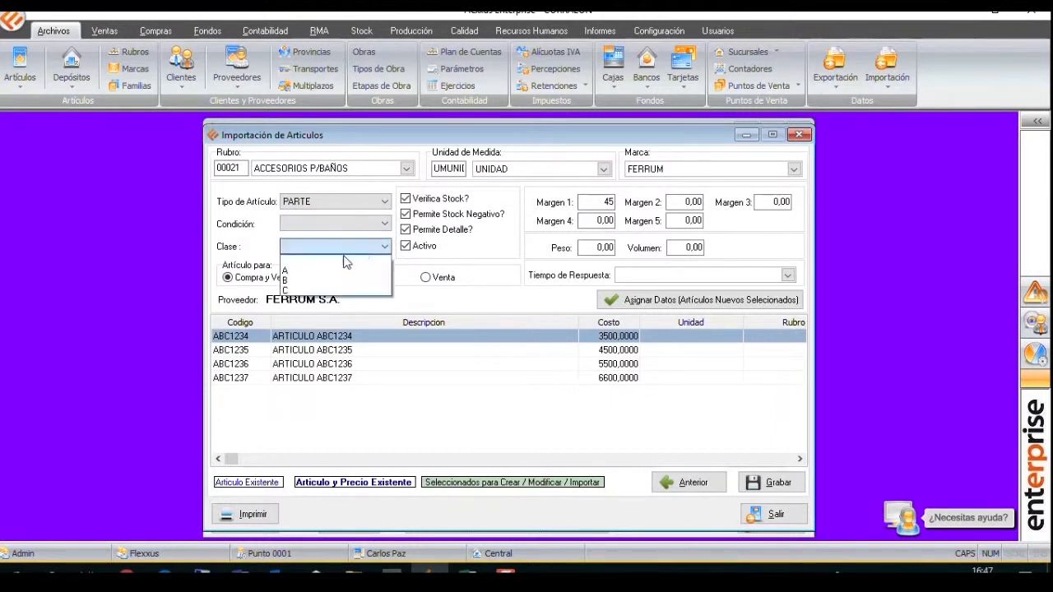
click(332, 273)
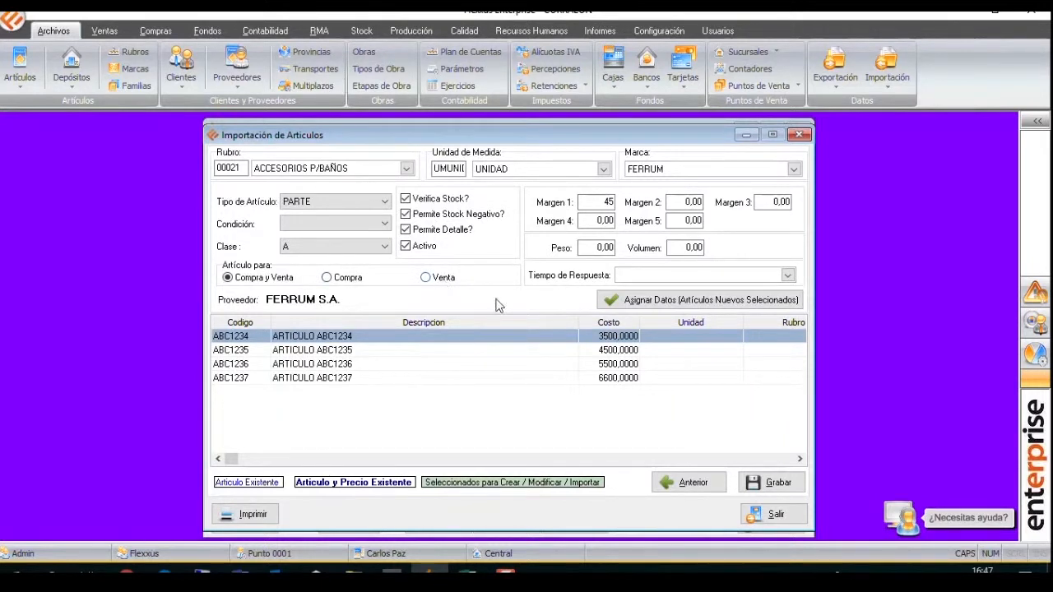
click(660, 275)
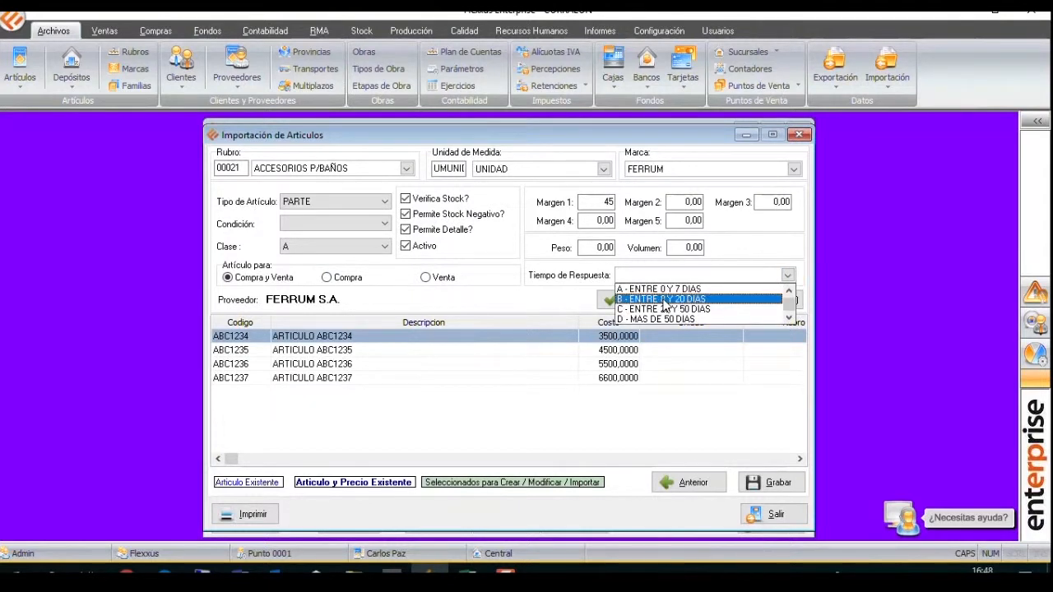
click(663, 299)
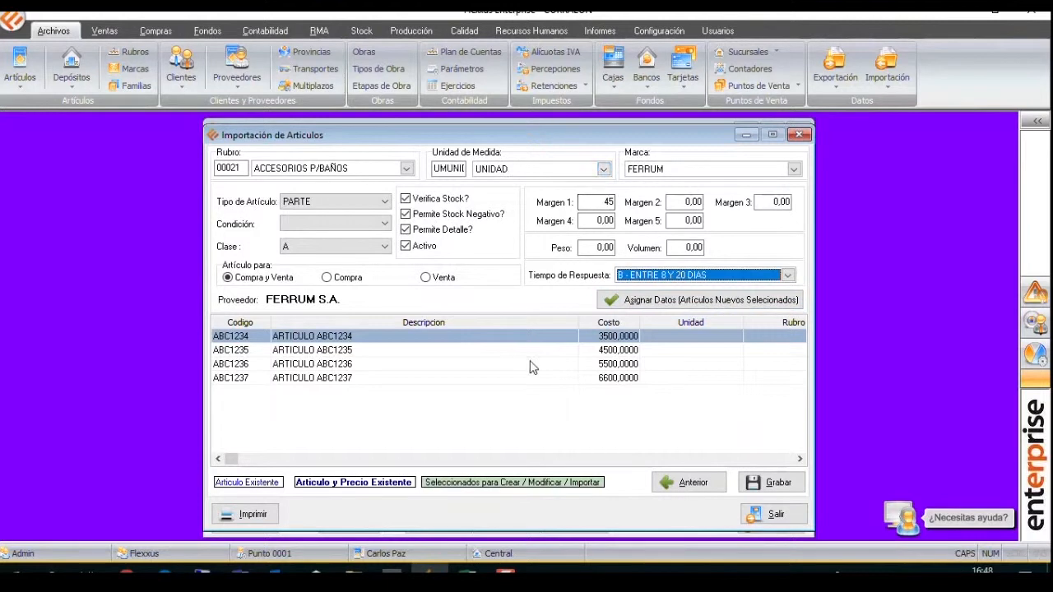
Select all the new articles in the import grid and assign the entered data to them.
right_click(563, 362)
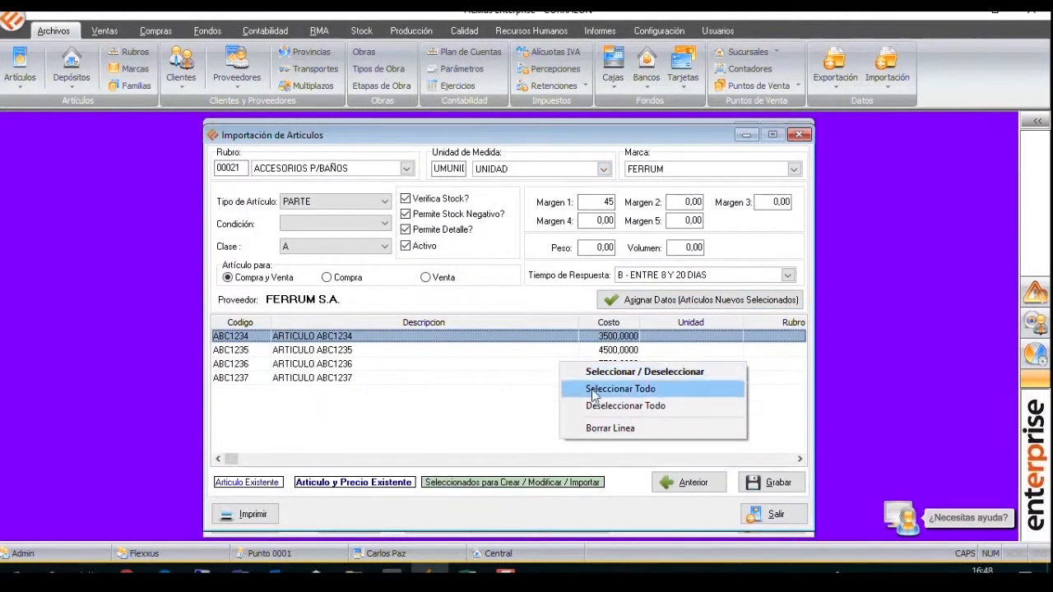
click(596, 388)
click(702, 300)
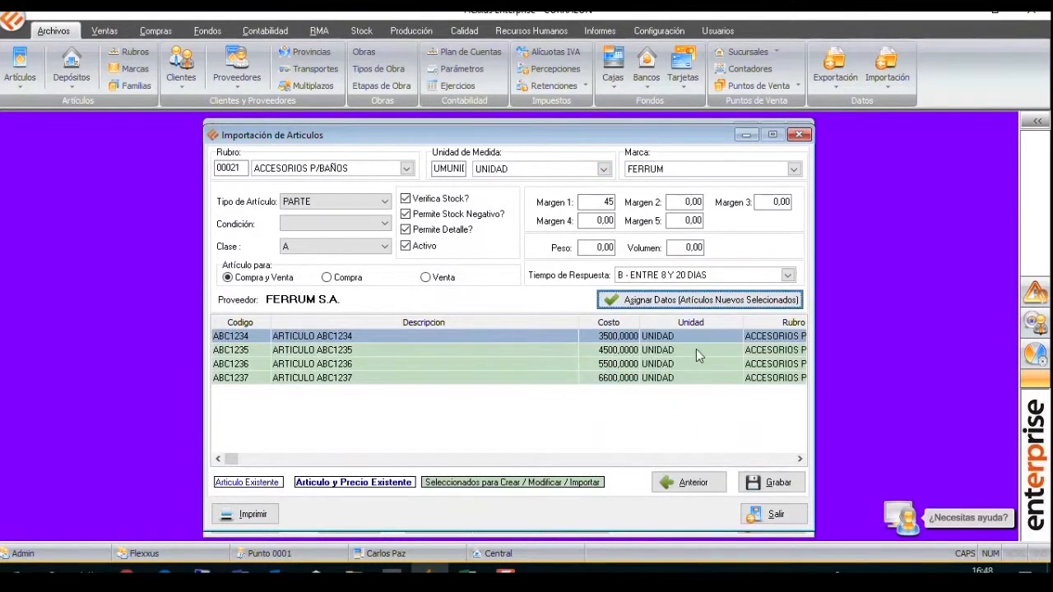
Check the supplier code, type and margin columns of the assigned articles, then save the import.
click(798, 459)
click(796, 459)
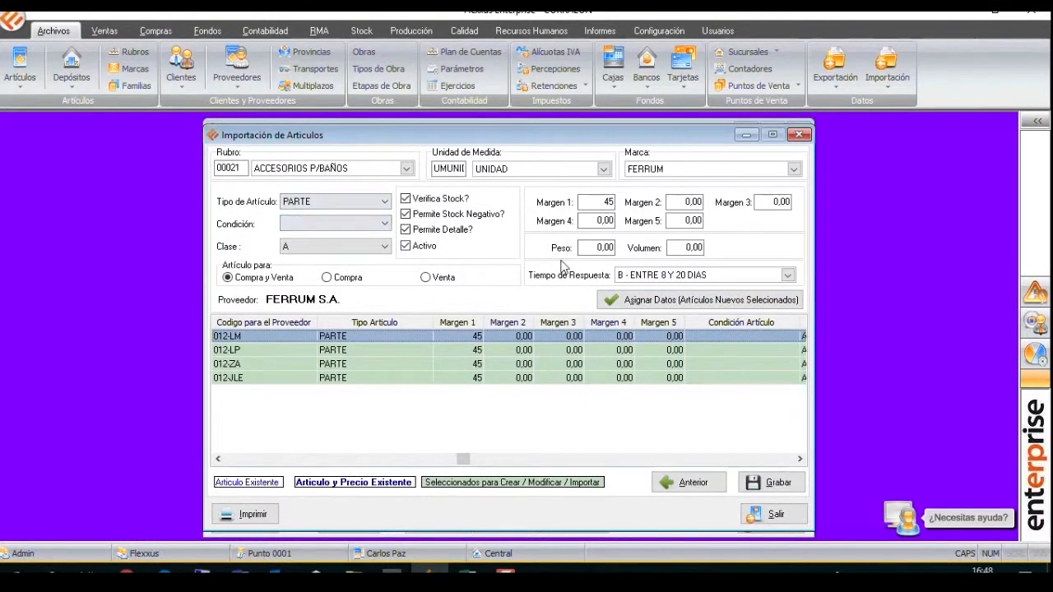
click(773, 486)
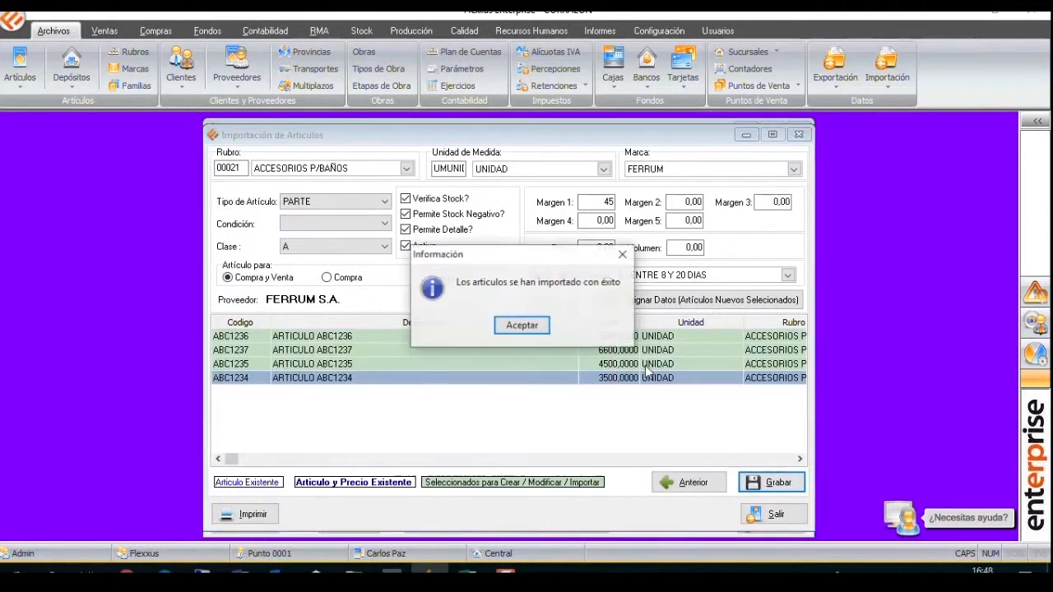
click(523, 326)
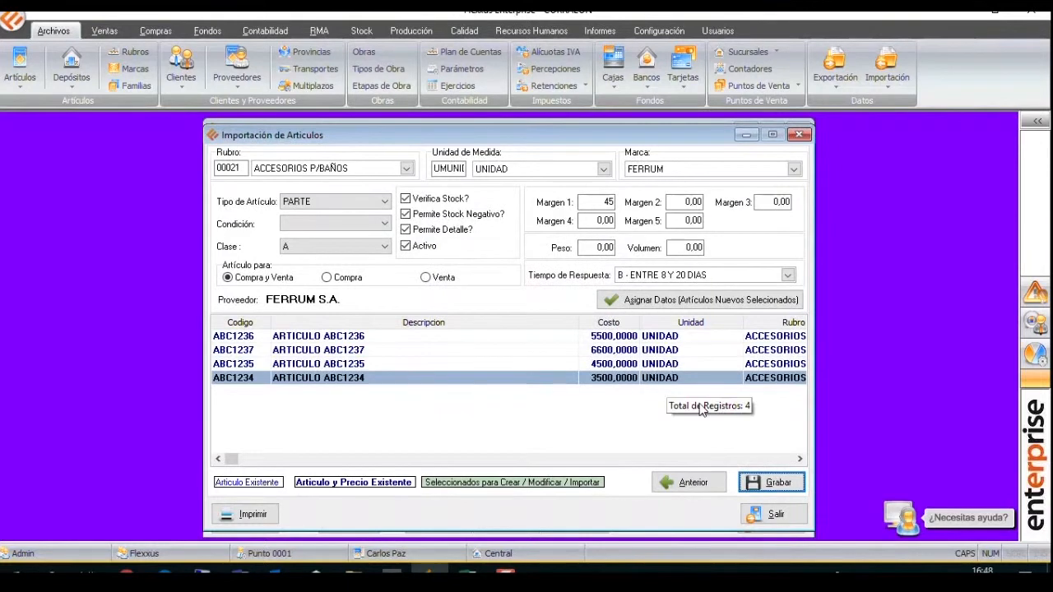
Open the articles file and filter it by the description ARTICULO ABC.
click(24, 65)
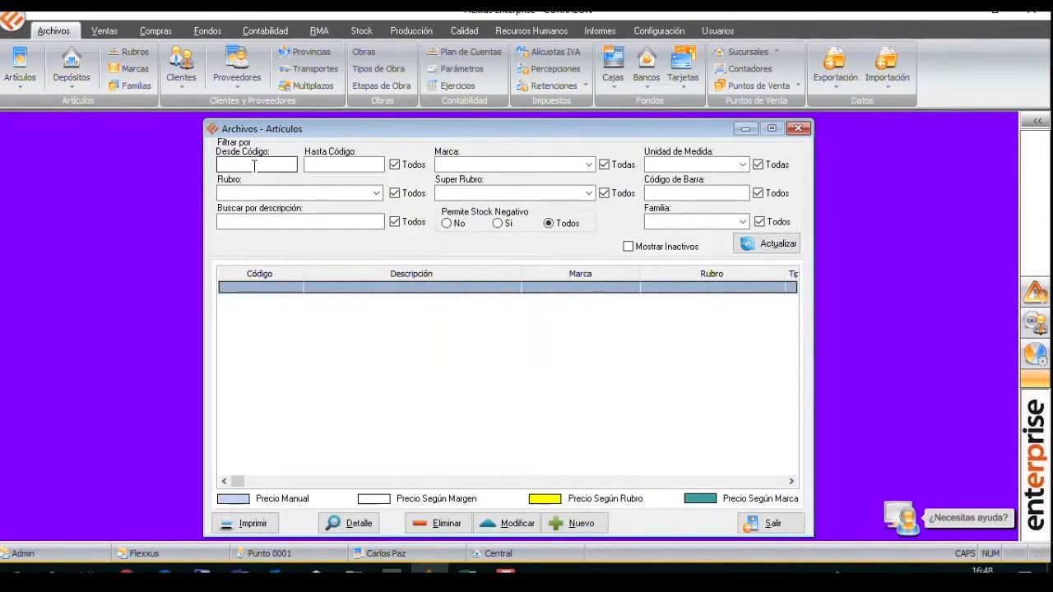
drag(396, 122, 527, 121)
click(438, 217)
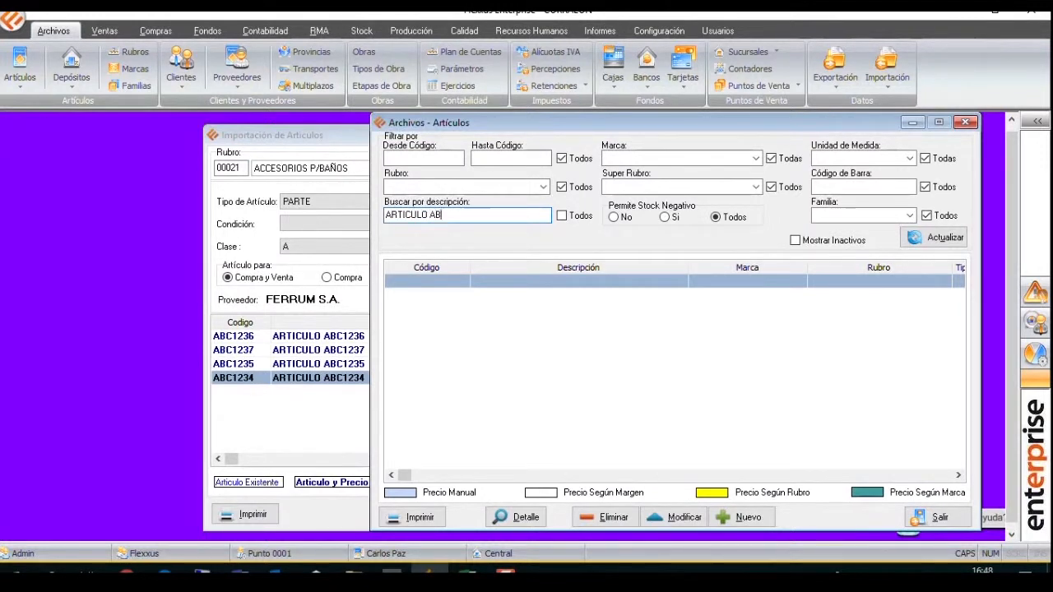
click(931, 238)
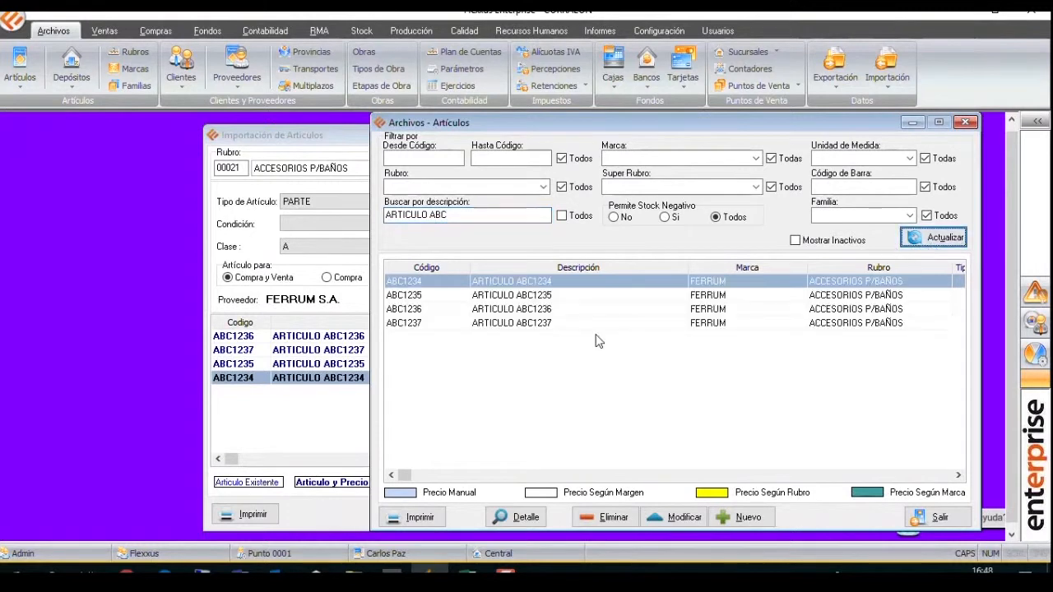
Open article ABC1235 for modification and view its price data.
click(530, 296)
click(675, 517)
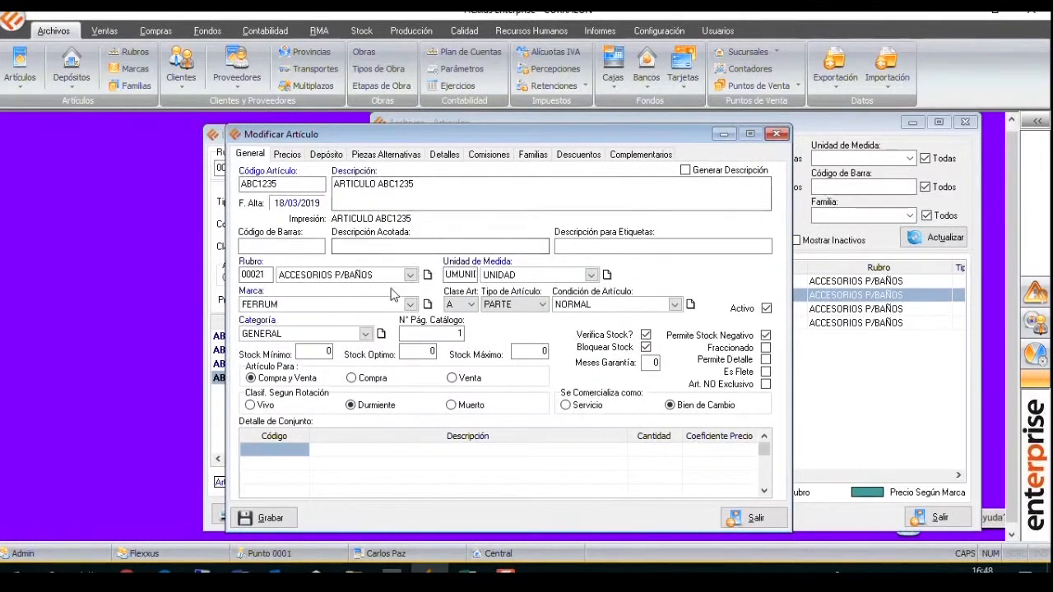
click(290, 155)
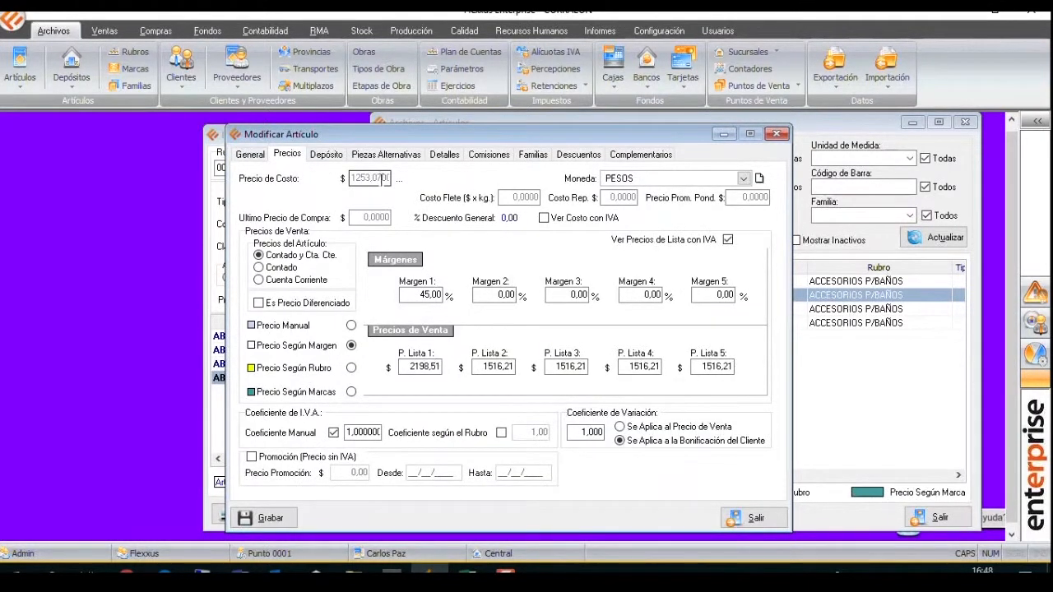
Open the purchase prices by supplier and filter them by the article description ARTICULO ABC.
click(152, 33)
click(529, 69)
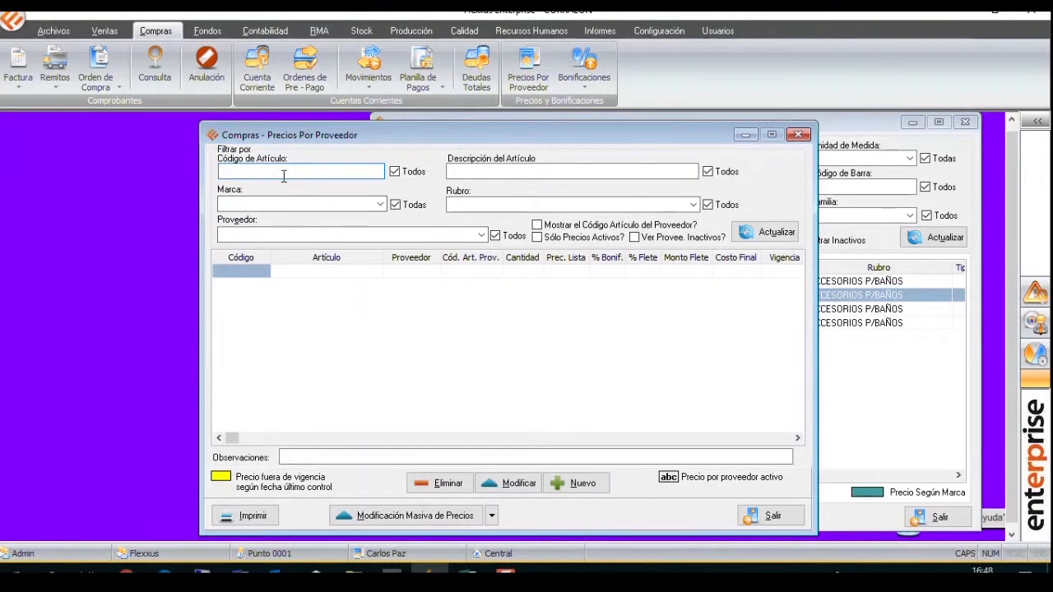
click(507, 174)
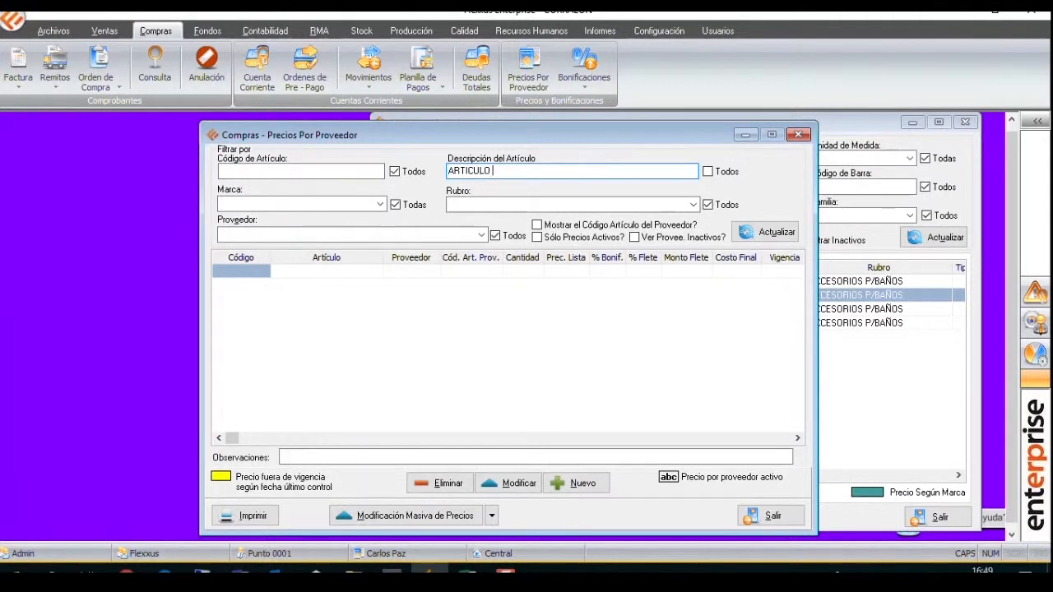
text(ARTICULO ABC)
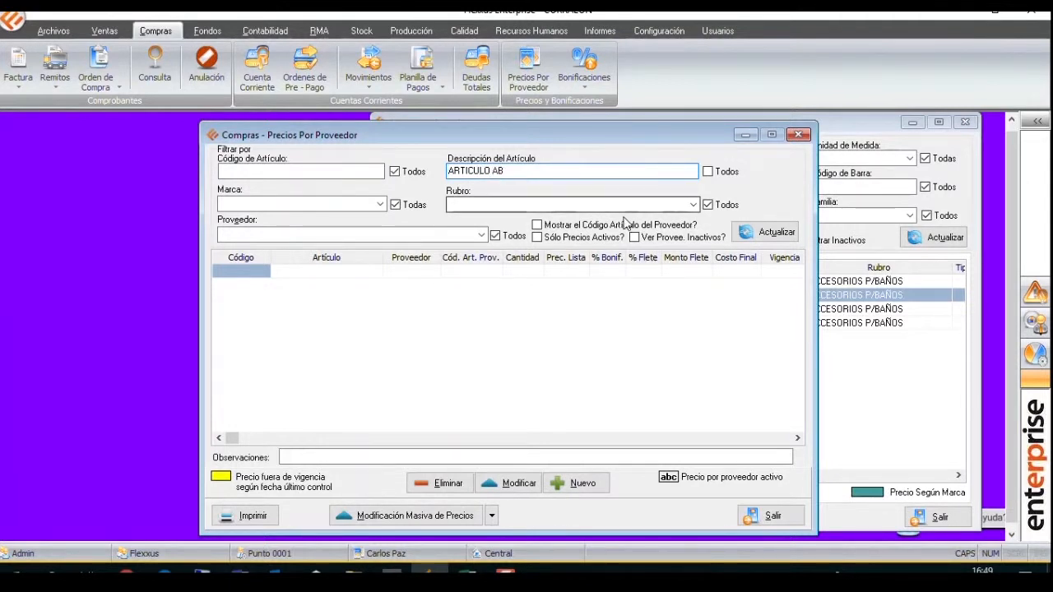
click(785, 233)
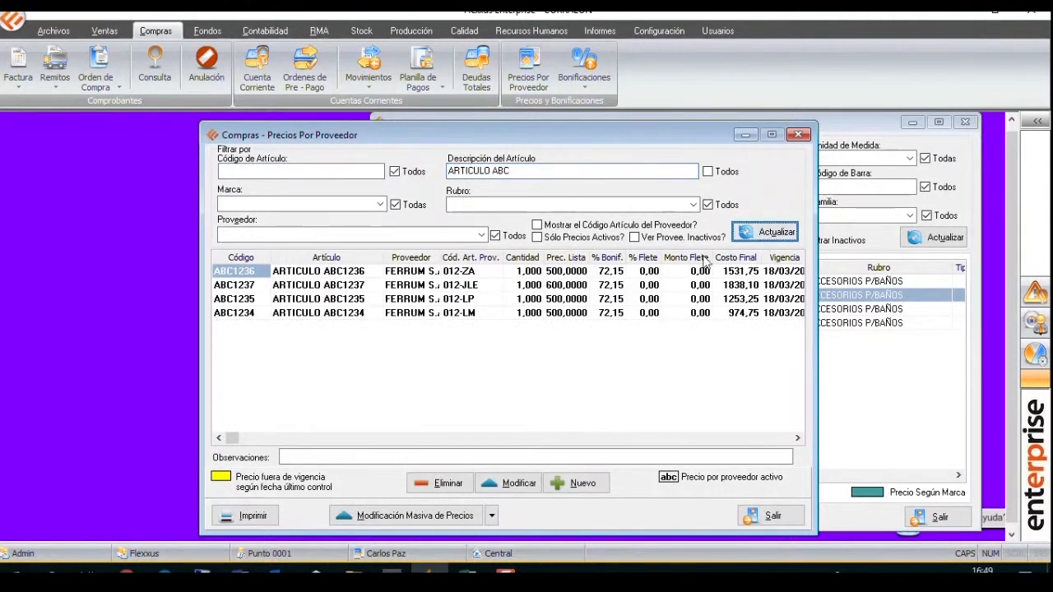
Widen the Proveedor and Prec. Lista columns so their full contents can be read.
click(460, 299)
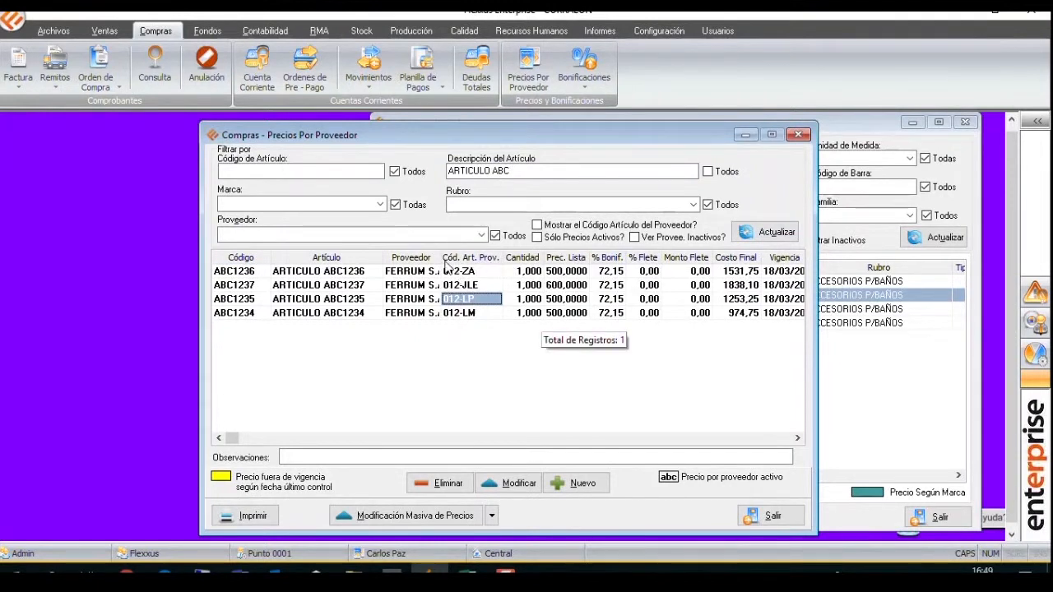
drag(440, 258, 471, 258)
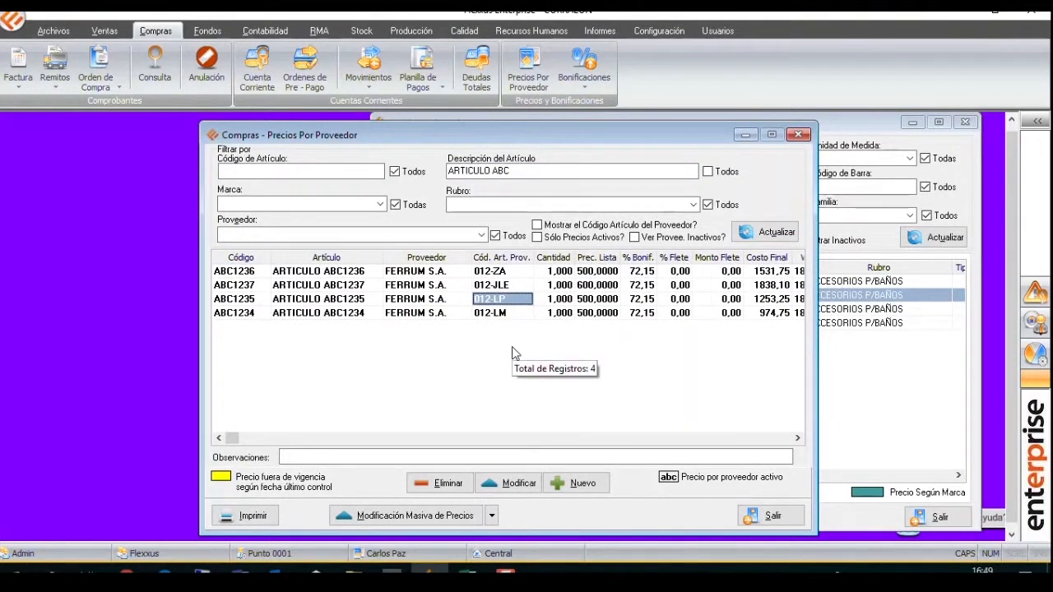
drag(619, 257, 650, 259)
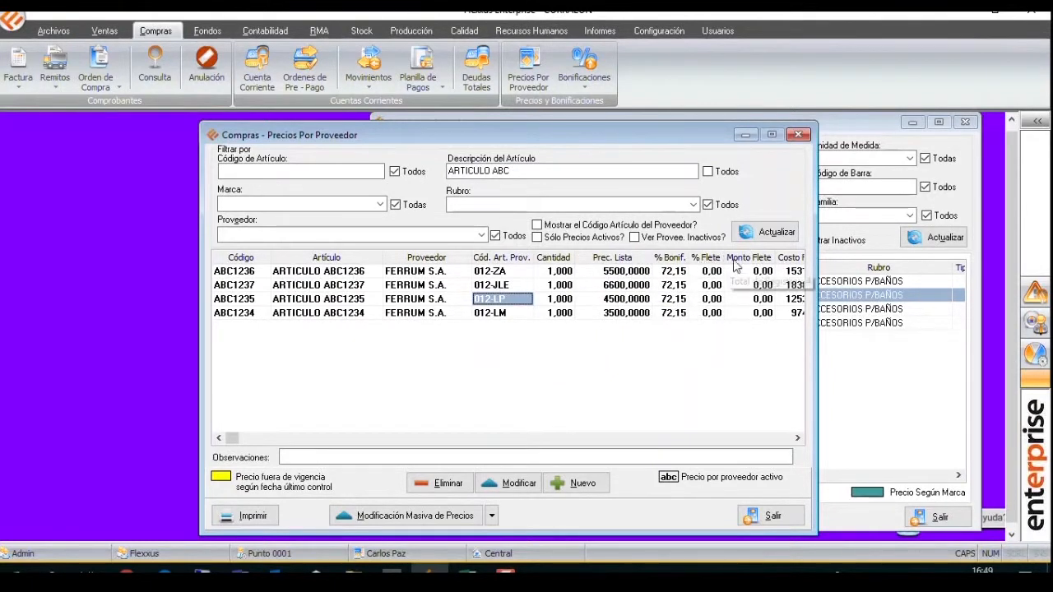
Examine the supplier price record of ABC1235, including its list price and tiered discount, then close the supplier price windows.
click(770, 257)
double_click(772, 257)
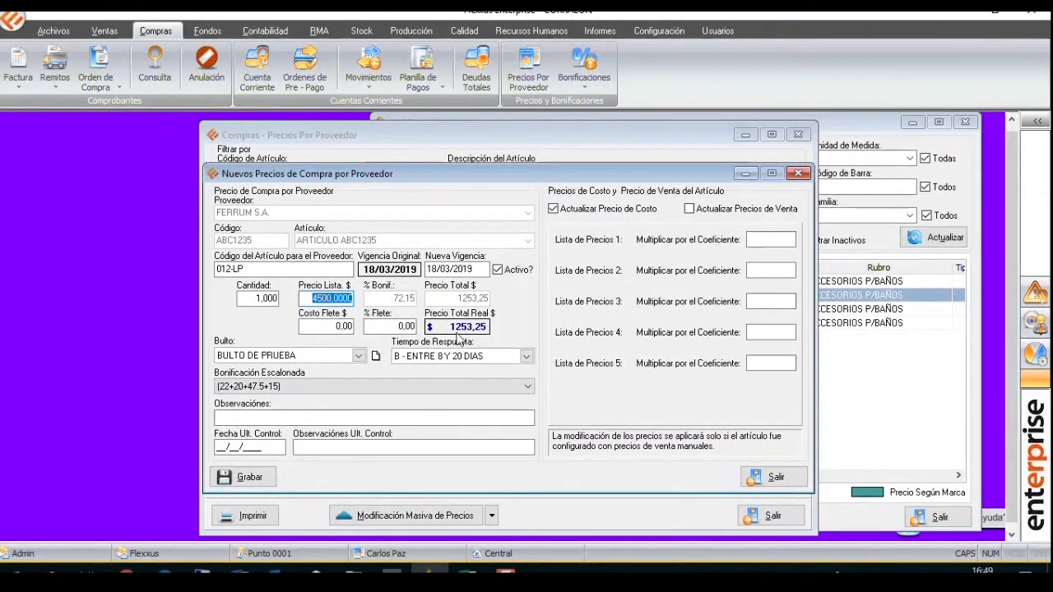
click(798, 174)
click(797, 134)
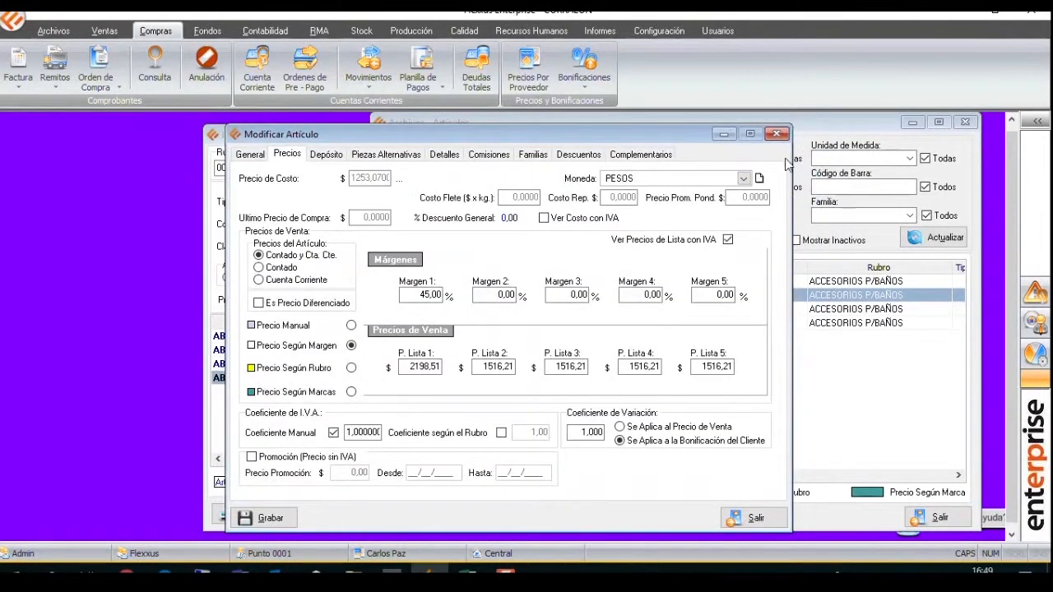
Reopen article ABC1235 from the articles file and examine its cost price, Margen 1 and P. Lista 1, then close it.
click(777, 135)
click(514, 296)
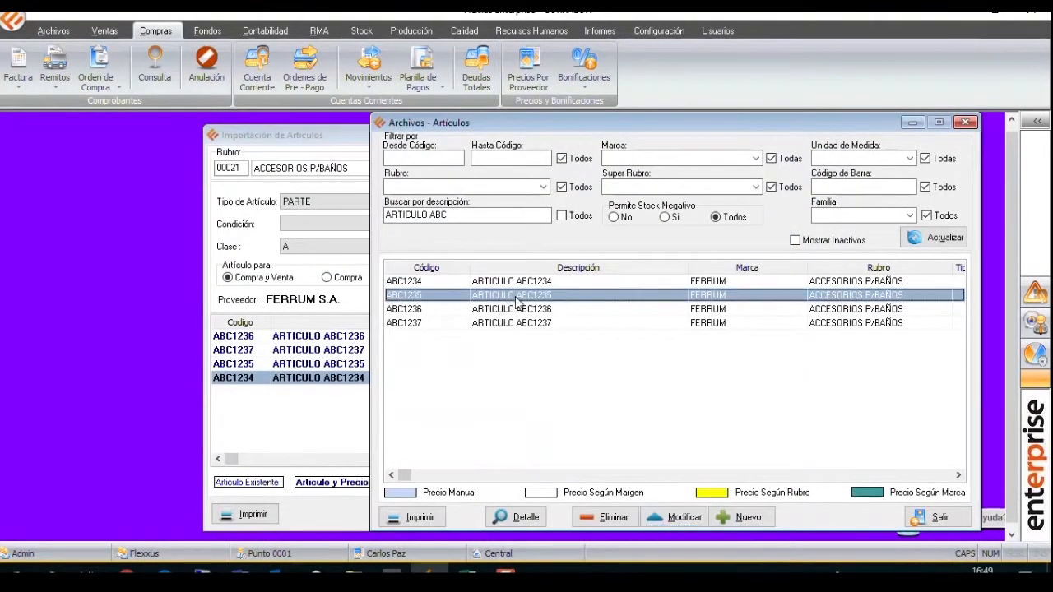
click(674, 518)
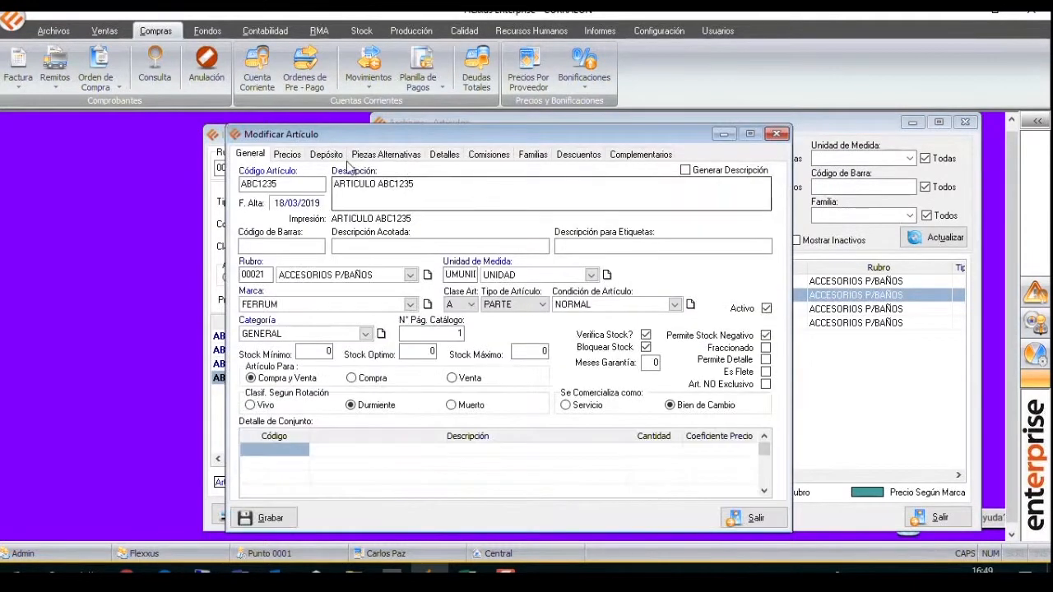
click(287, 156)
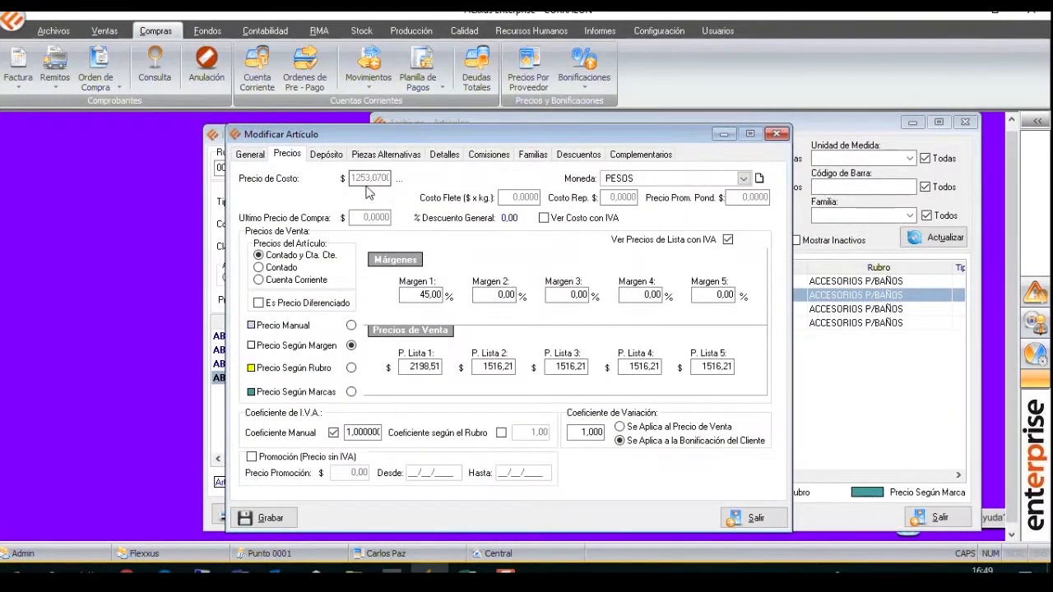
click(419, 296)
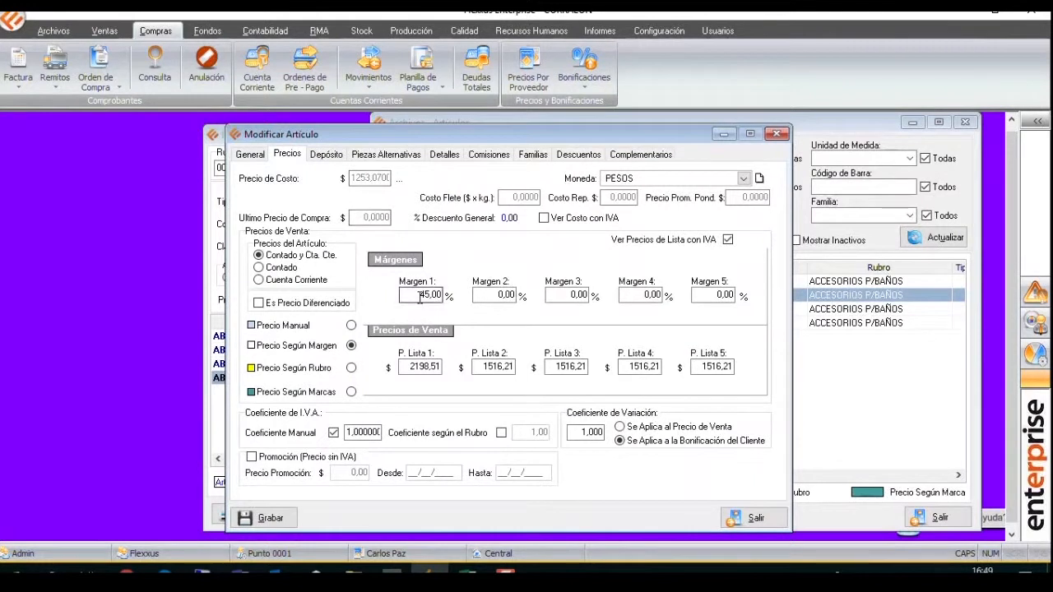
click(413, 370)
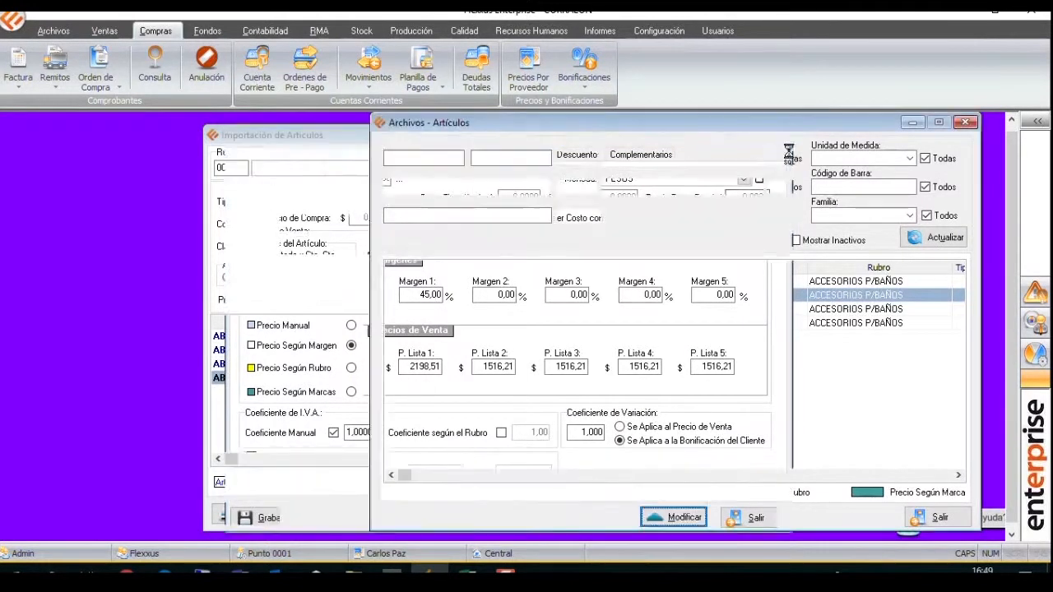
Close the articles window, review the sample articles' Precio column in the Excel workbook, and return to Flexxus to exit the article import.
click(777, 134)
click(965, 122)
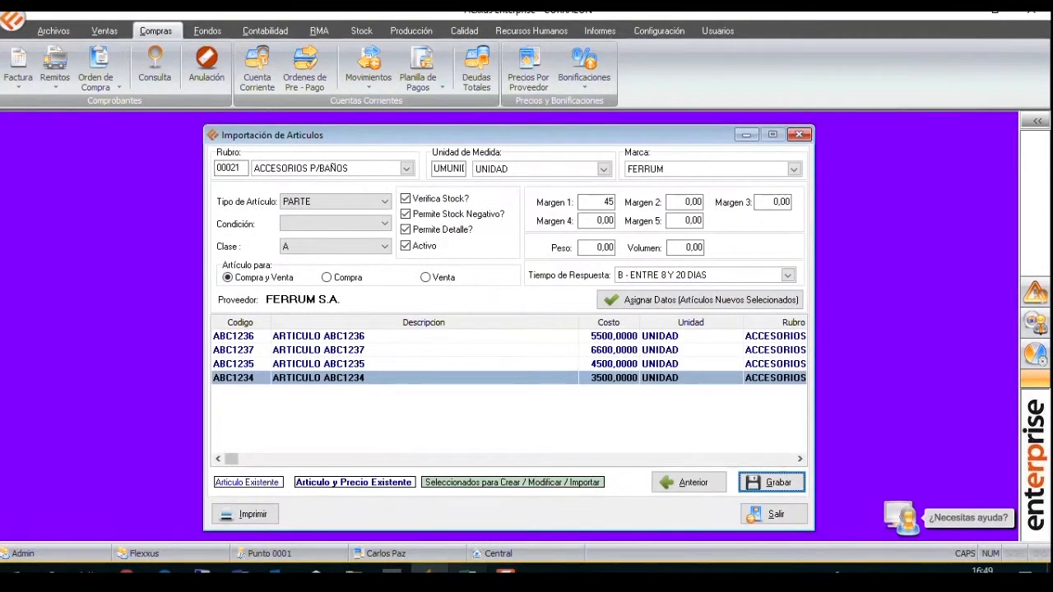
click(468, 571)
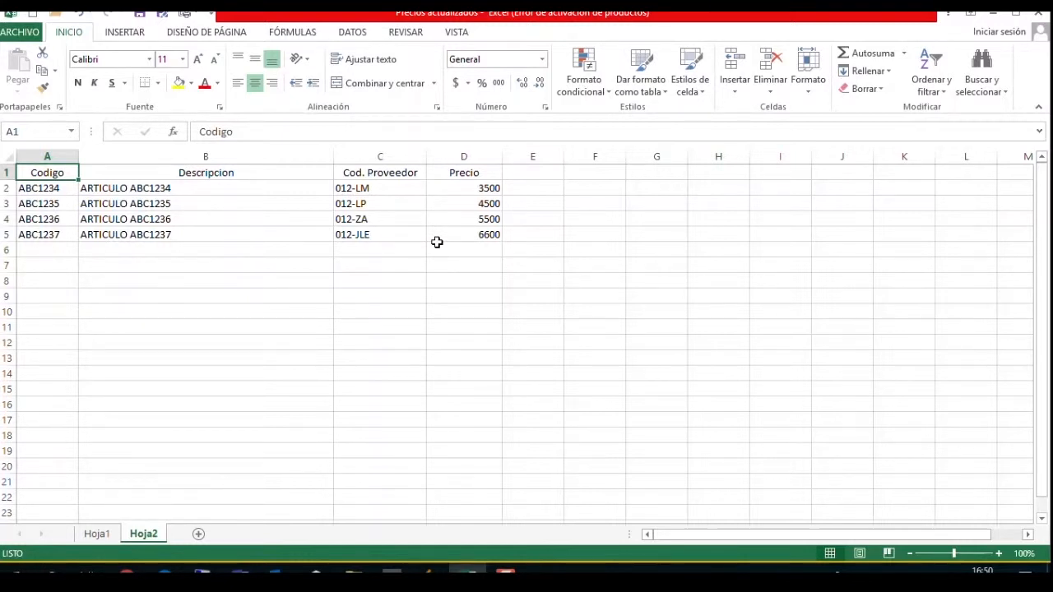
drag(470, 195, 492, 232)
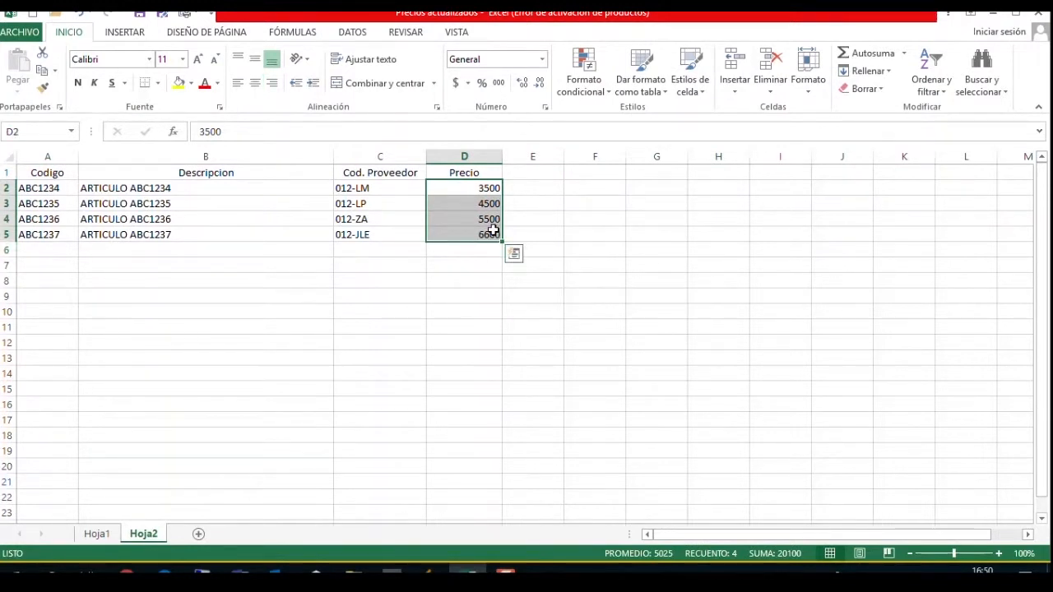
click(423, 569)
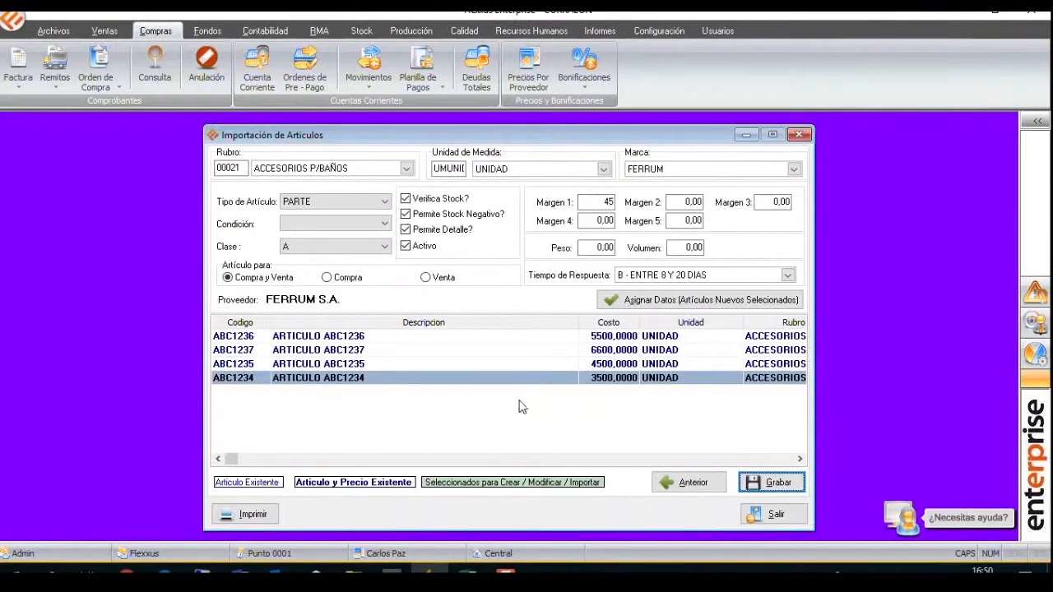
click(779, 515)
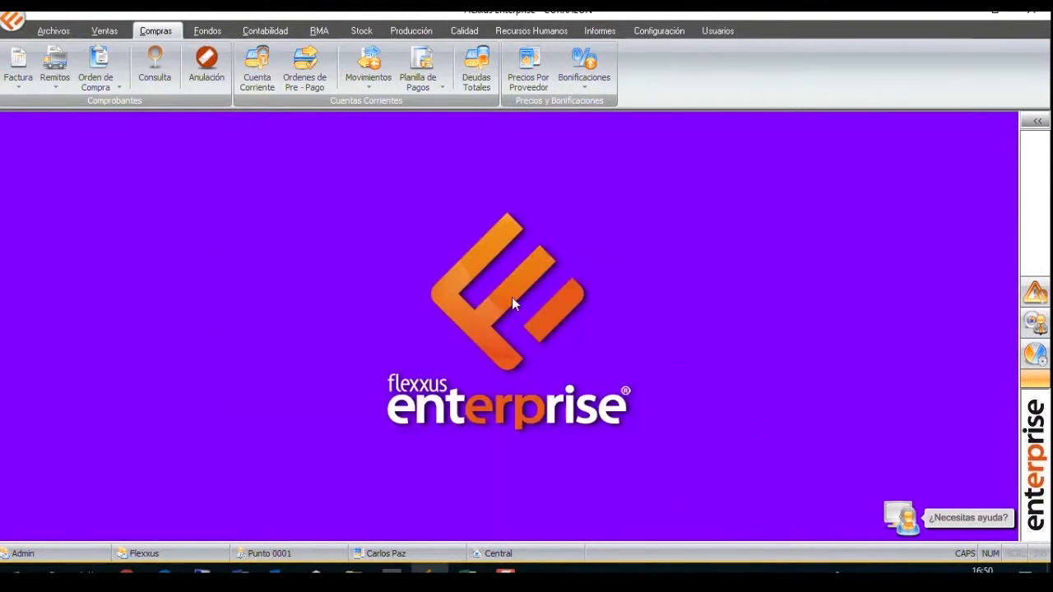
Open the purchase prices by supplier and list those of the supplier FERRUM S.A.
click(65, 31)
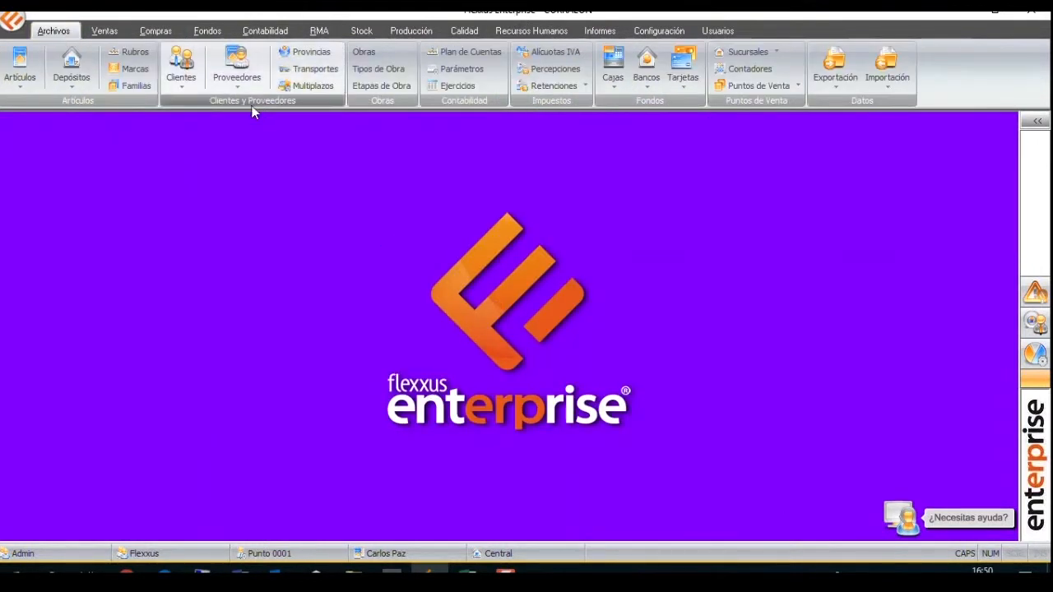
click(161, 32)
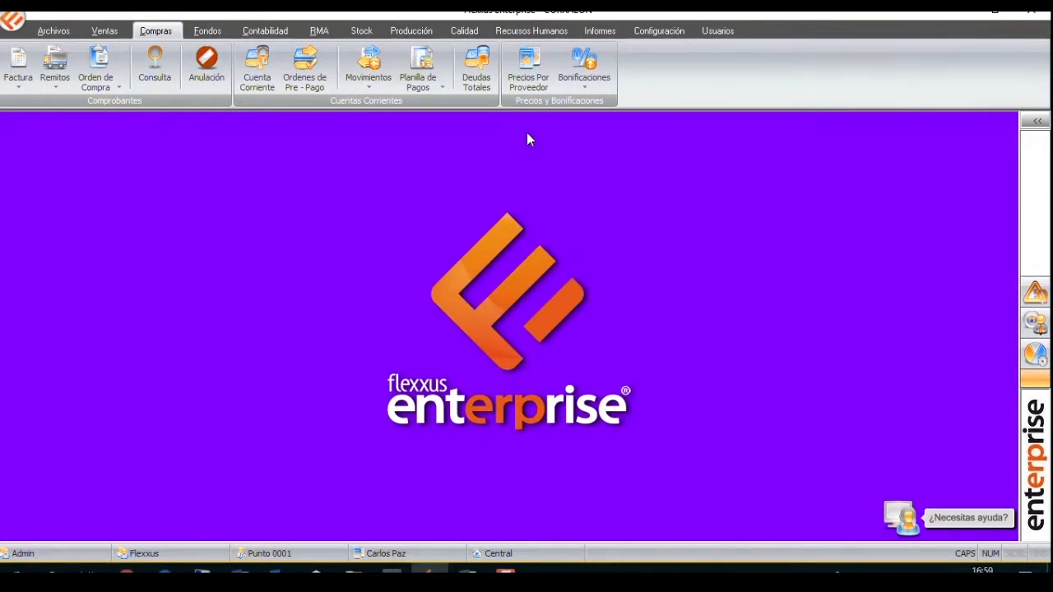
click(531, 66)
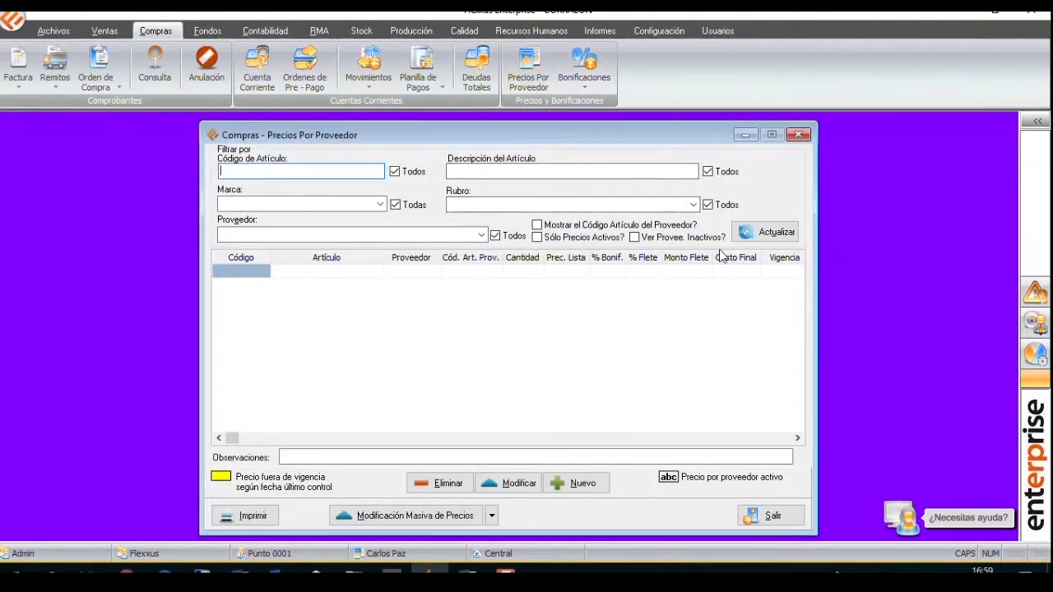
click(356, 236)
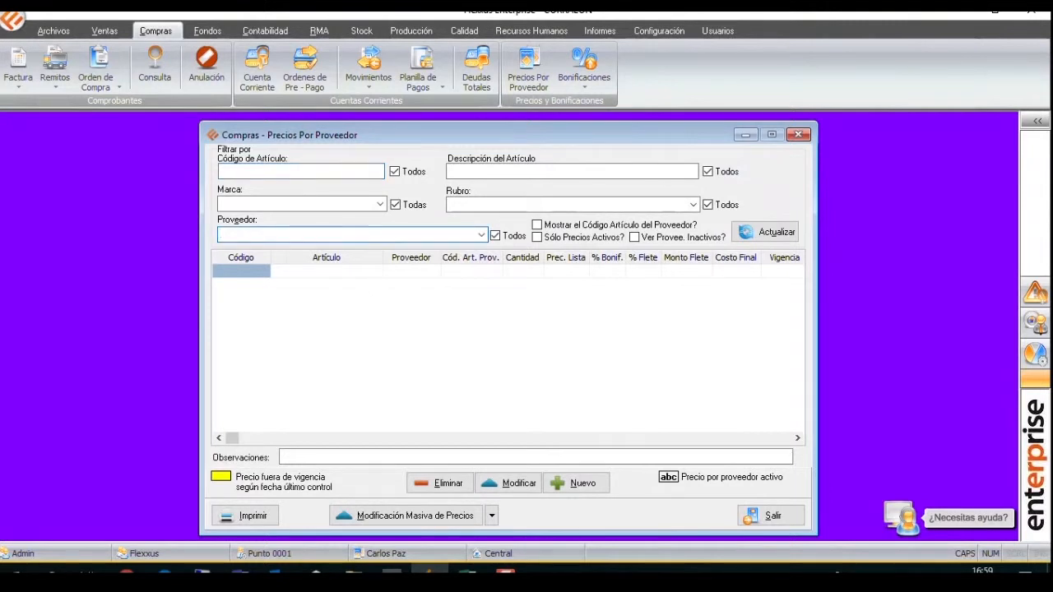
text(FERRUM S.A)
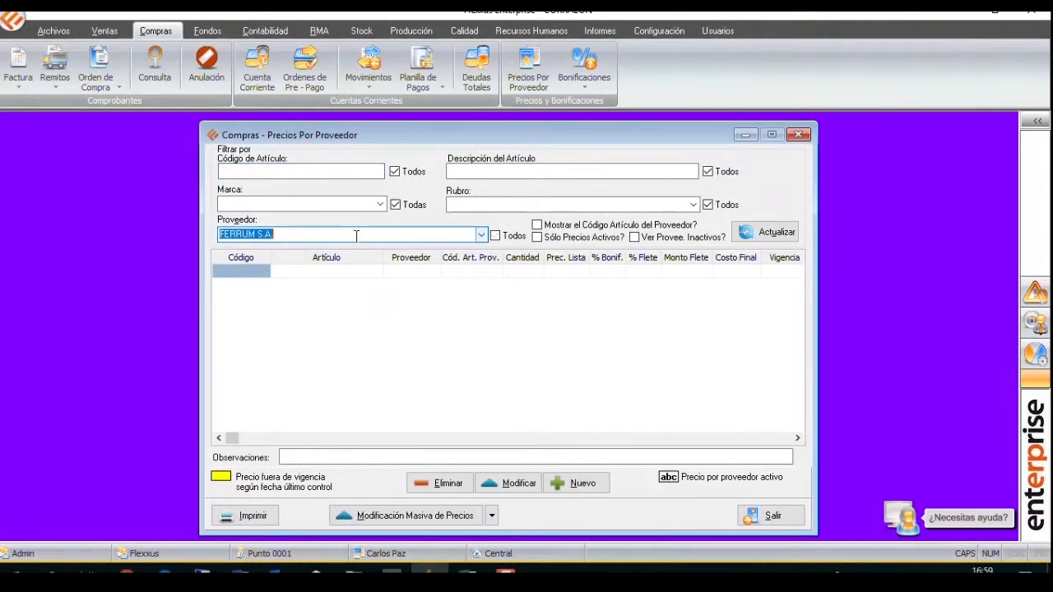
click(764, 232)
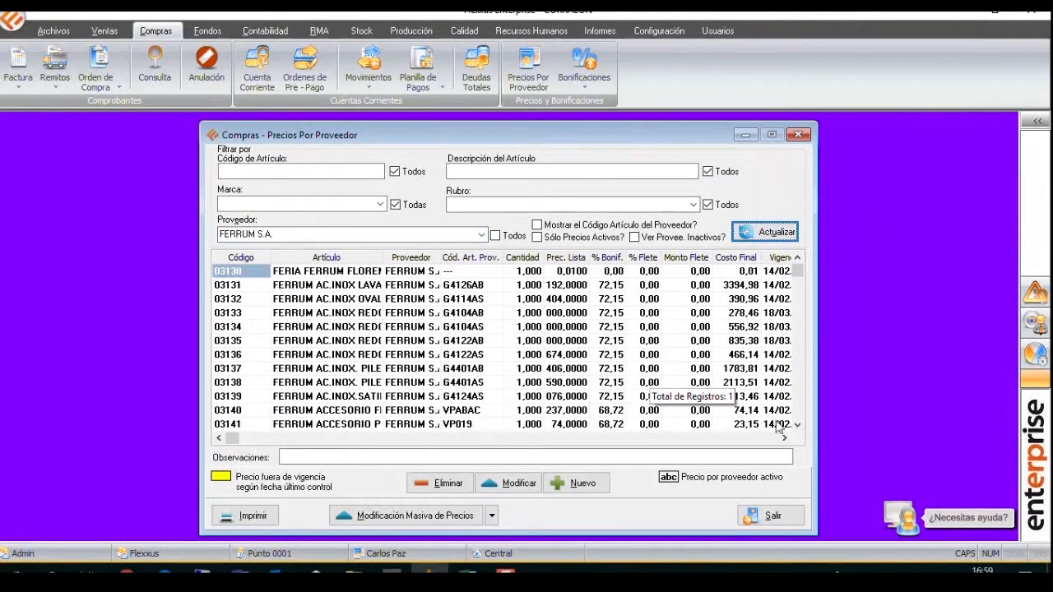
Widen the Vigencia column of the supplier price list and sort the list by that date.
click(784, 439)
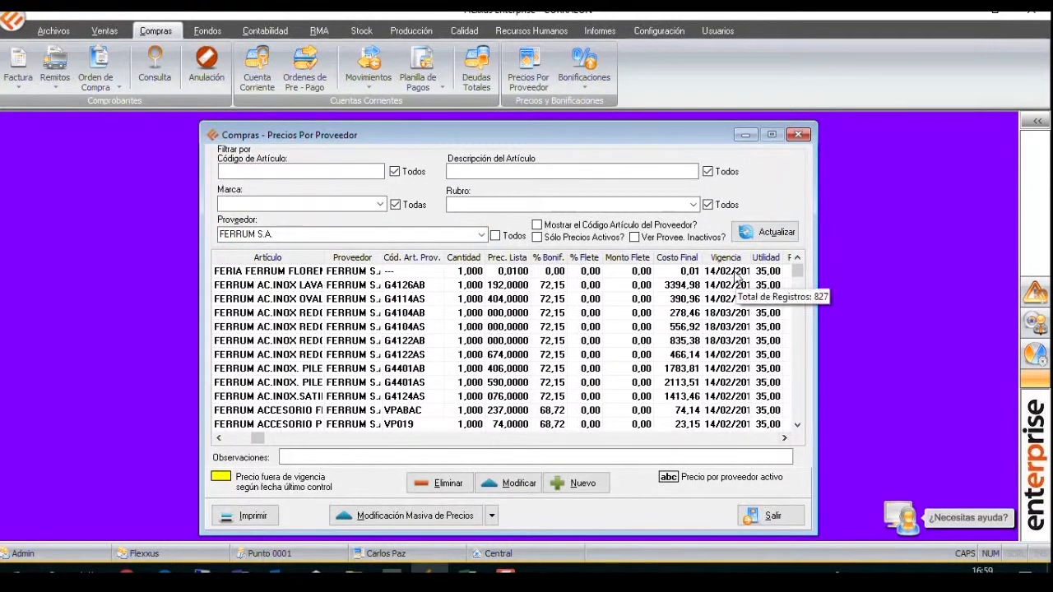
drag(750, 258, 758, 258)
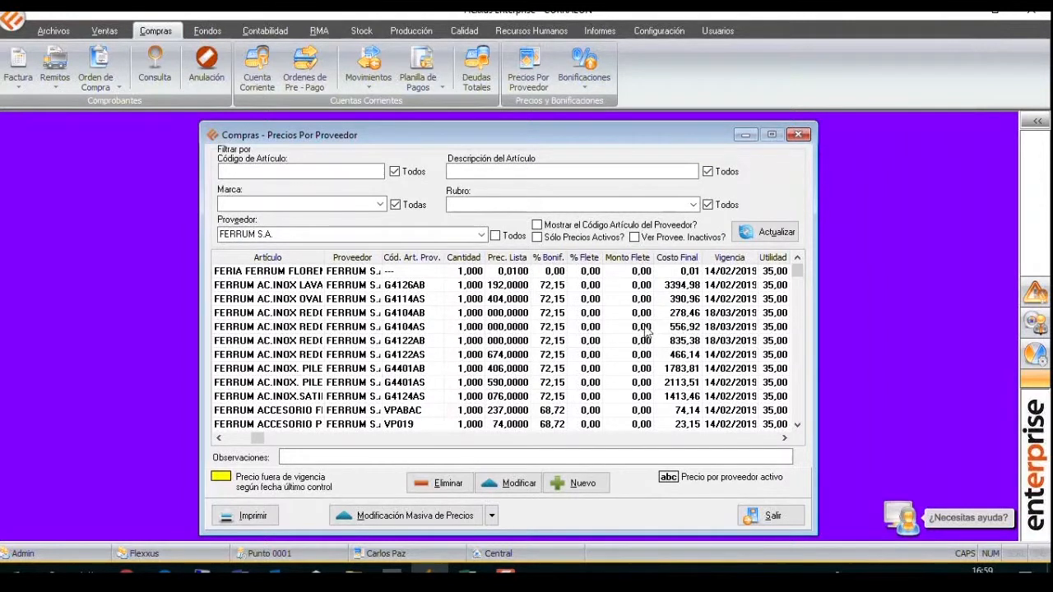
right_click(620, 310)
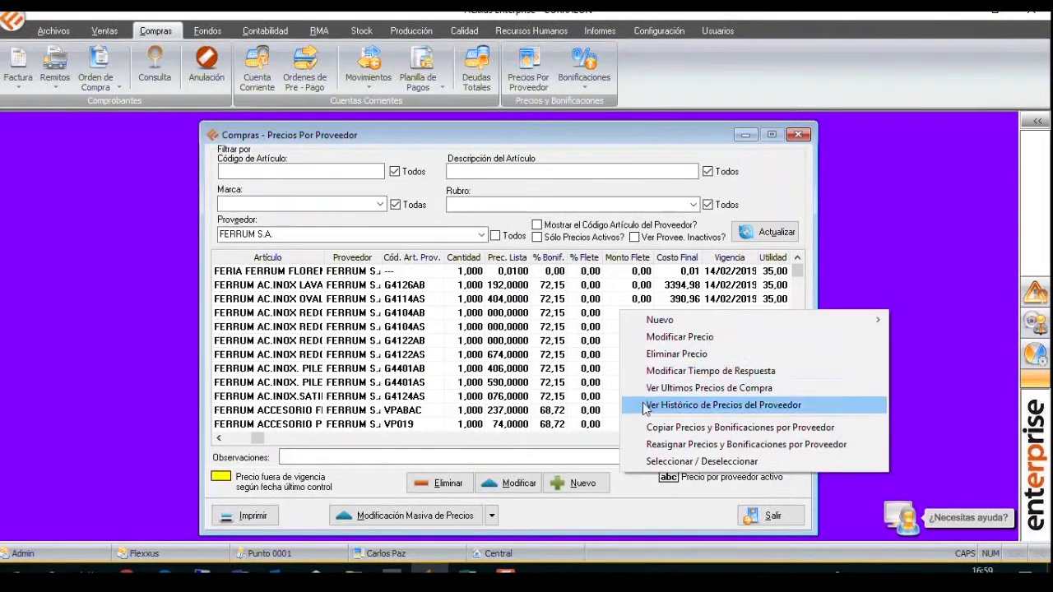
click(726, 272)
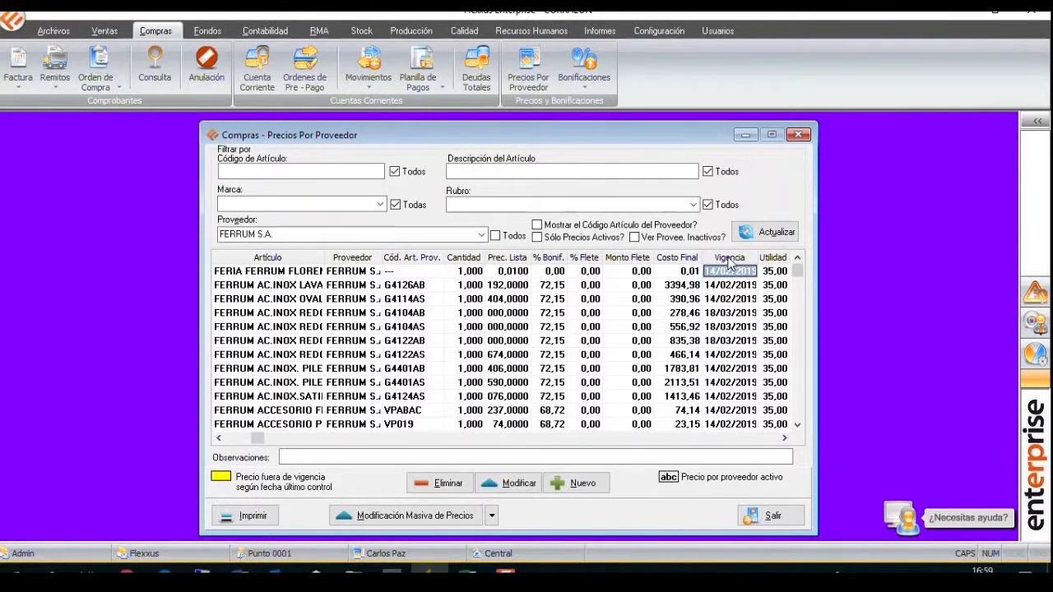
click(729, 257)
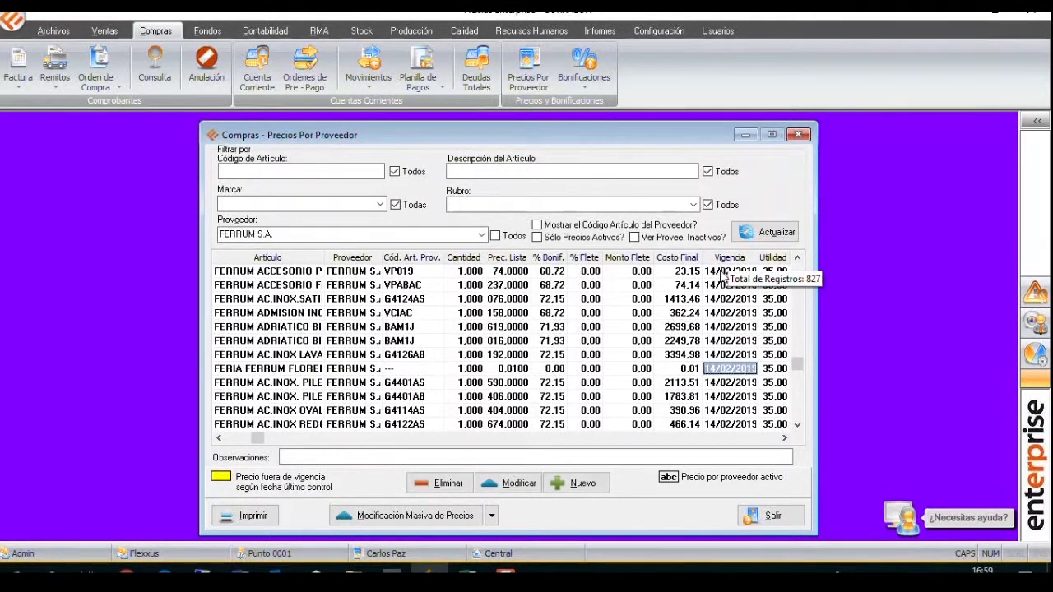
Find the imported sample articles near the end of the sorted price list and select the ARTICULO ABC1235 row.
click(798, 355)
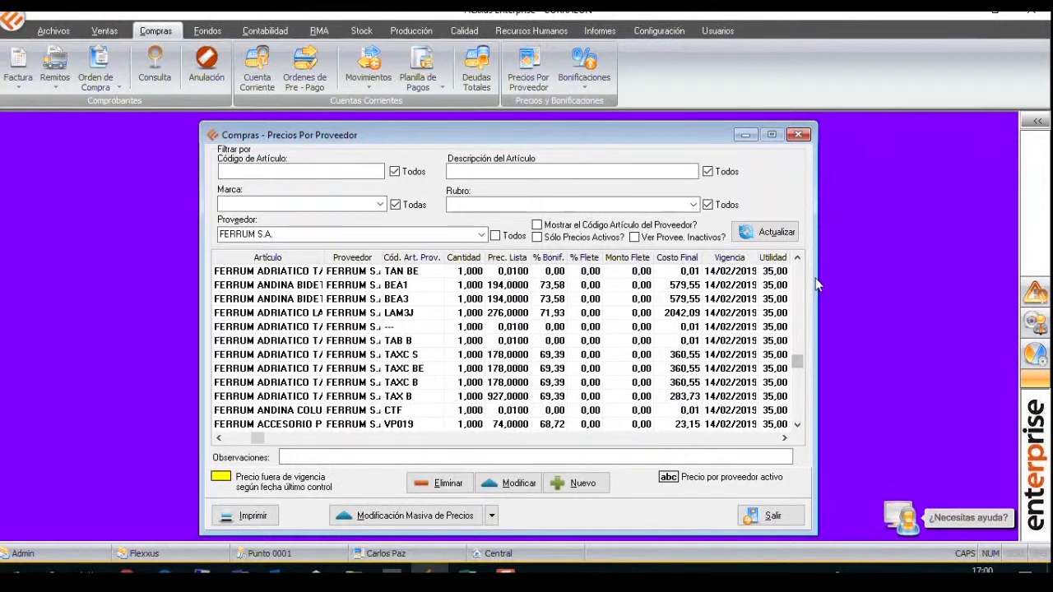
click(794, 355)
drag(799, 293, 802, 274)
drag(794, 325, 794, 416)
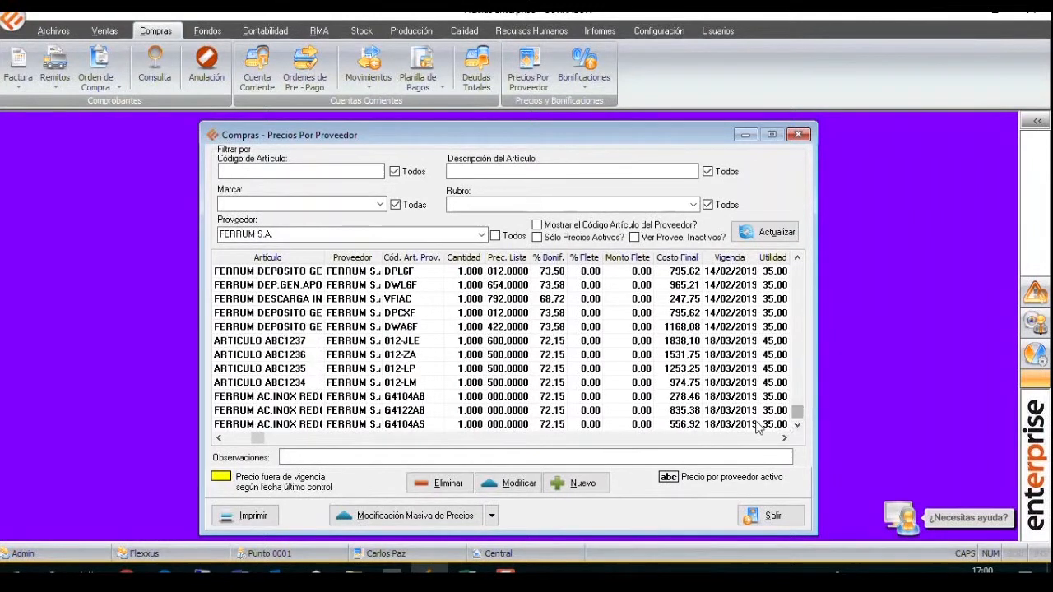
click(718, 370)
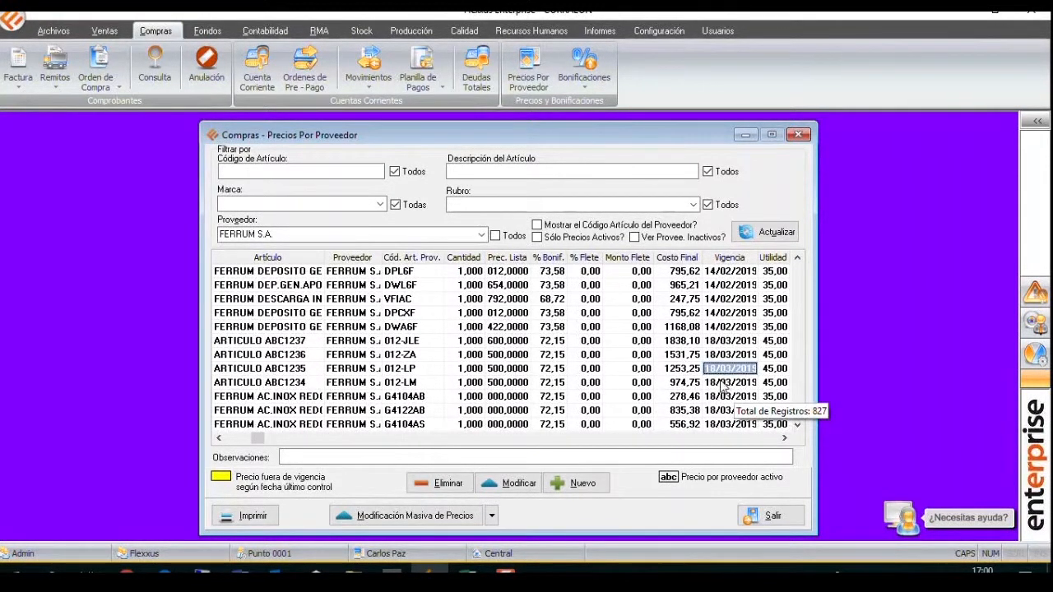
right_click(682, 376)
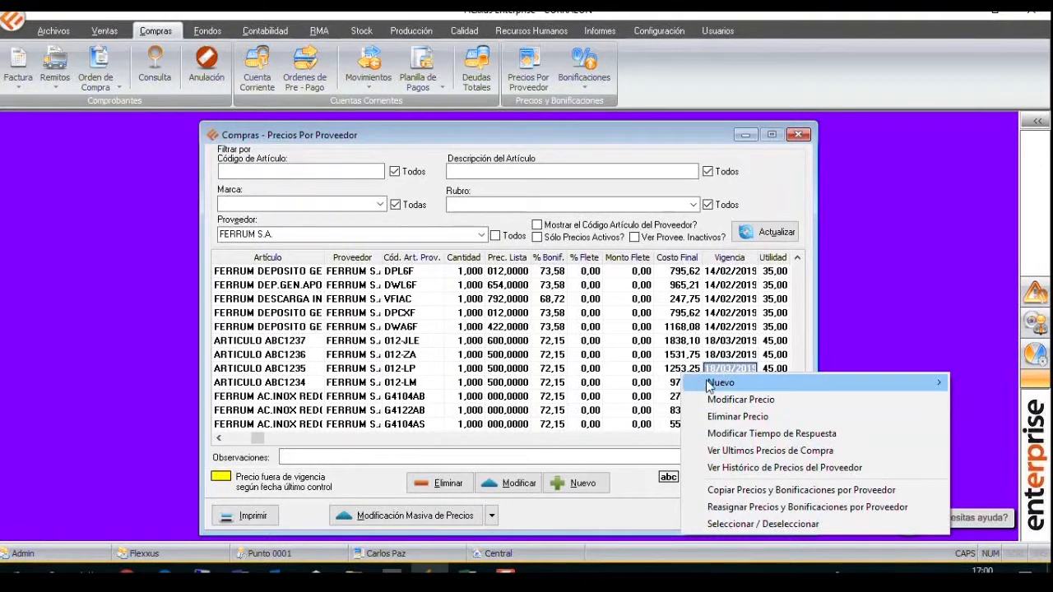
mouse_move(711, 387)
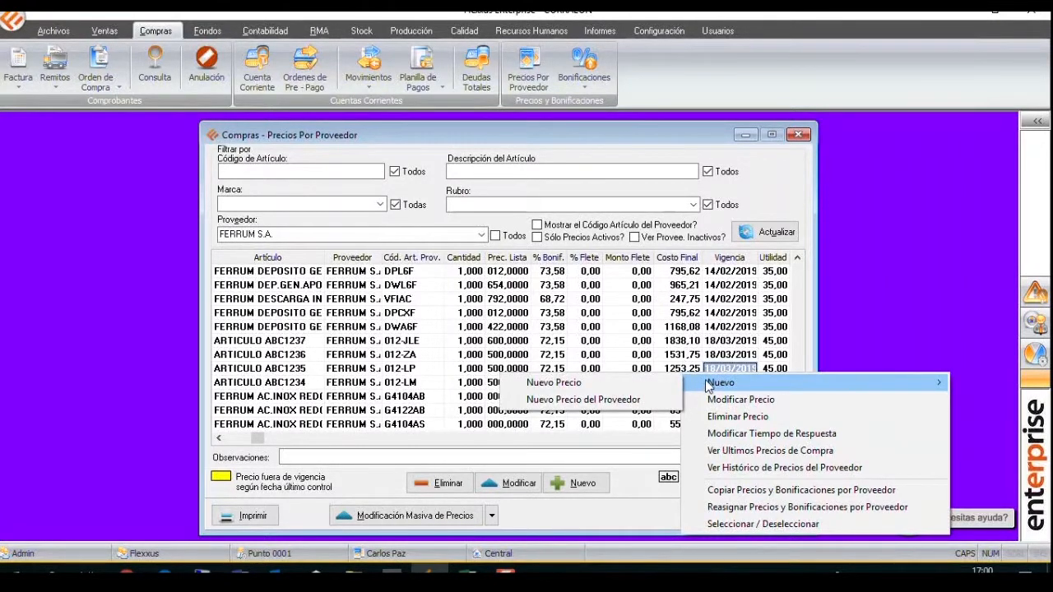
click(666, 384)
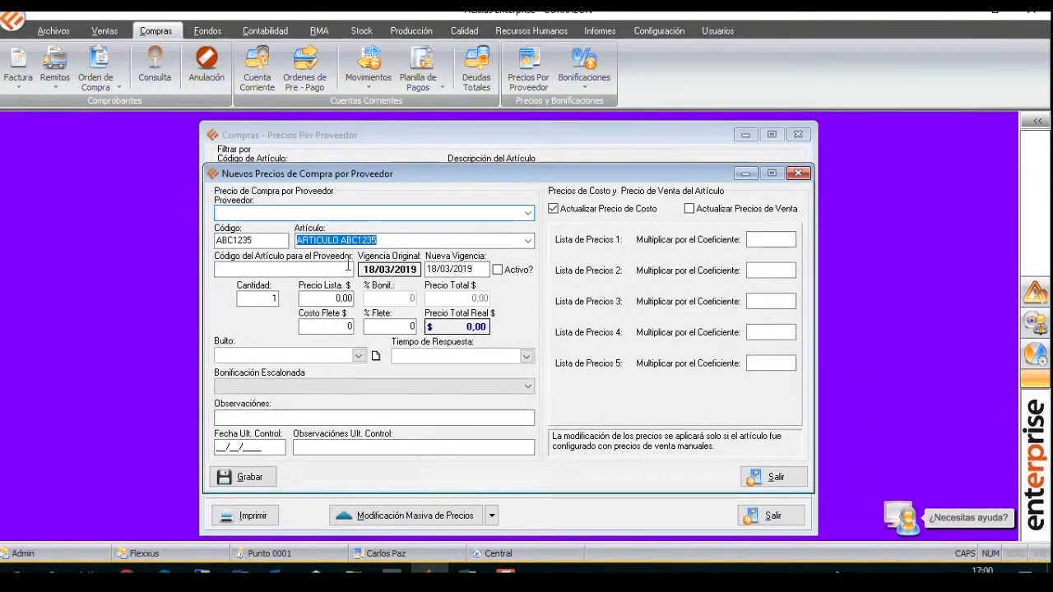
click(797, 173)
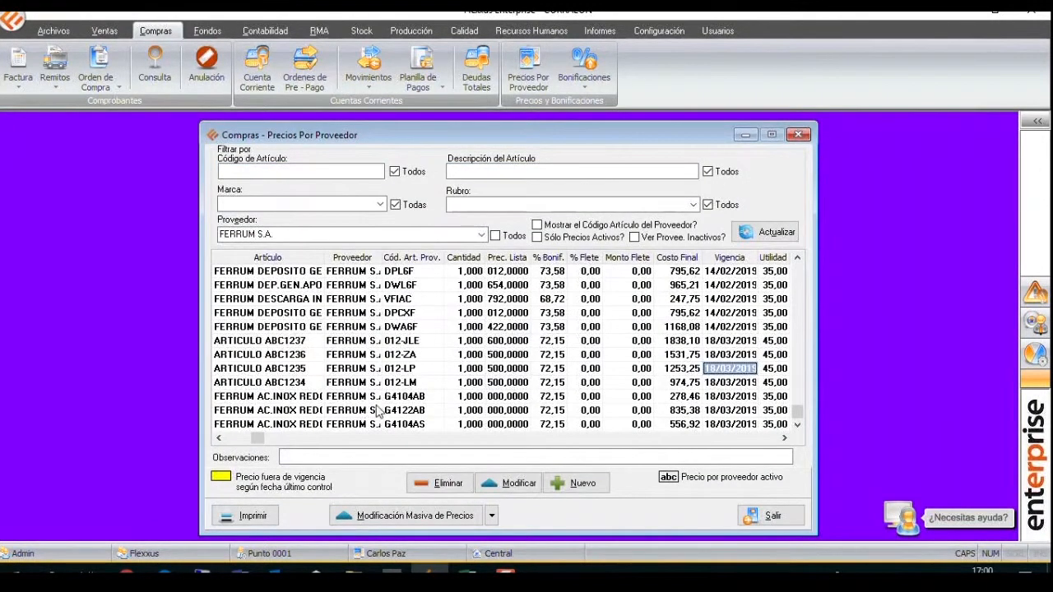
Create a new purchase price for article ABC1235 and choose ABC & ASOCIADOS S.R.L. as its supplier.
right_click(717, 371)
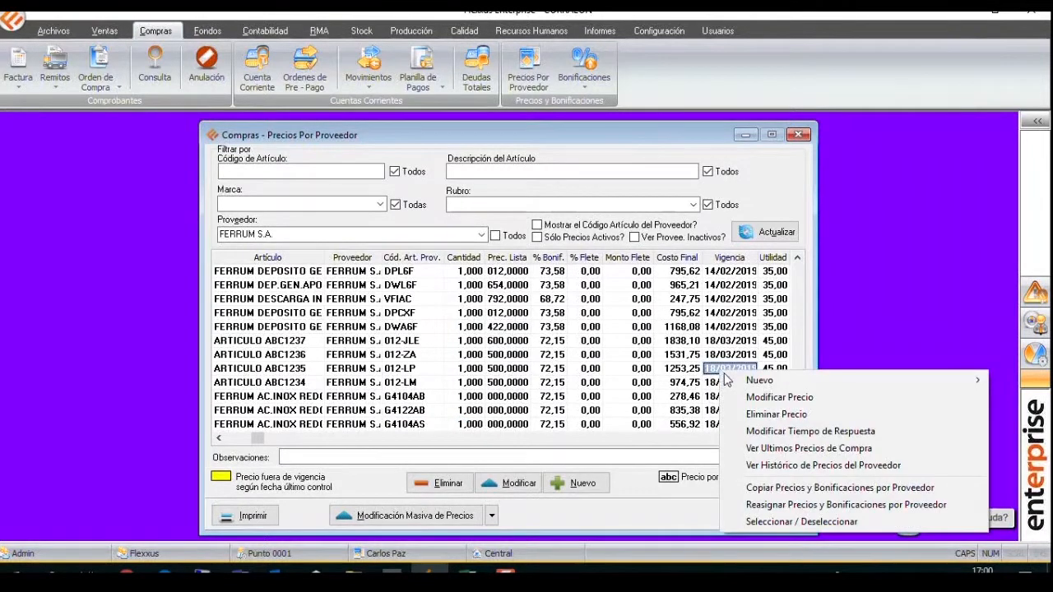
mouse_move(762, 387)
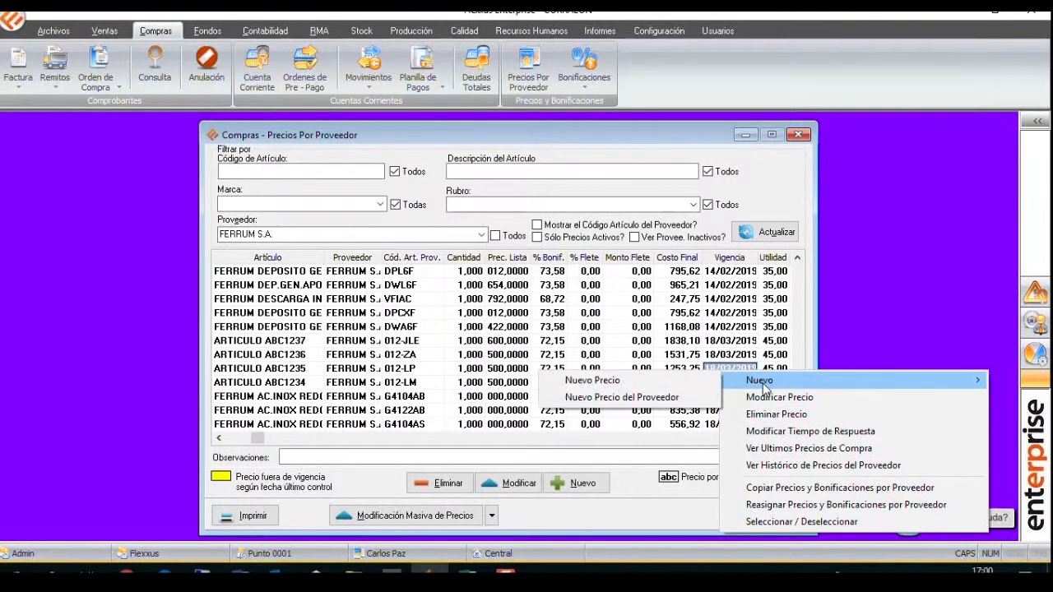
click(684, 378)
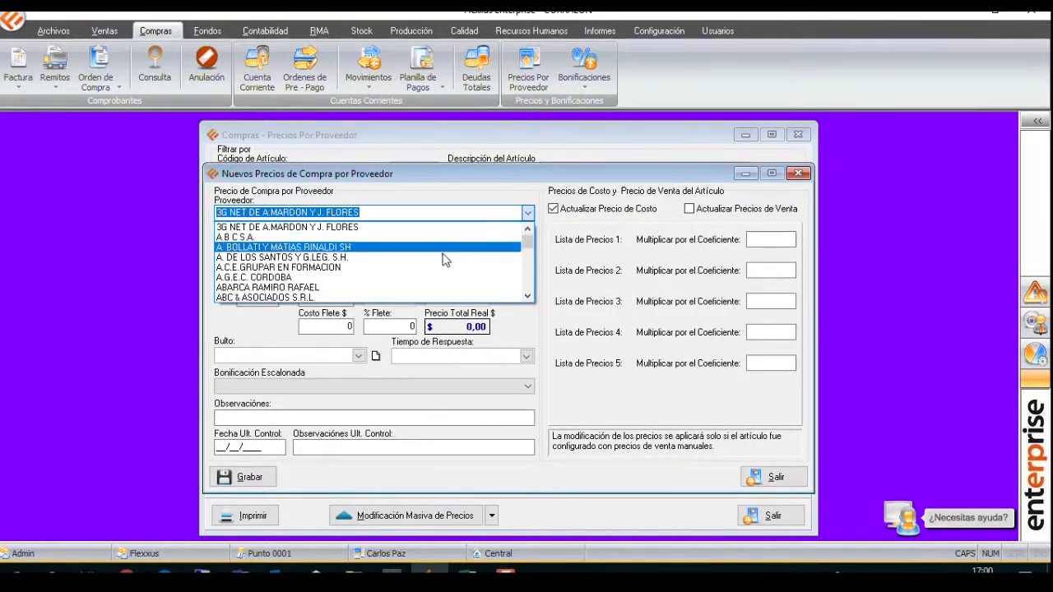
click(448, 297)
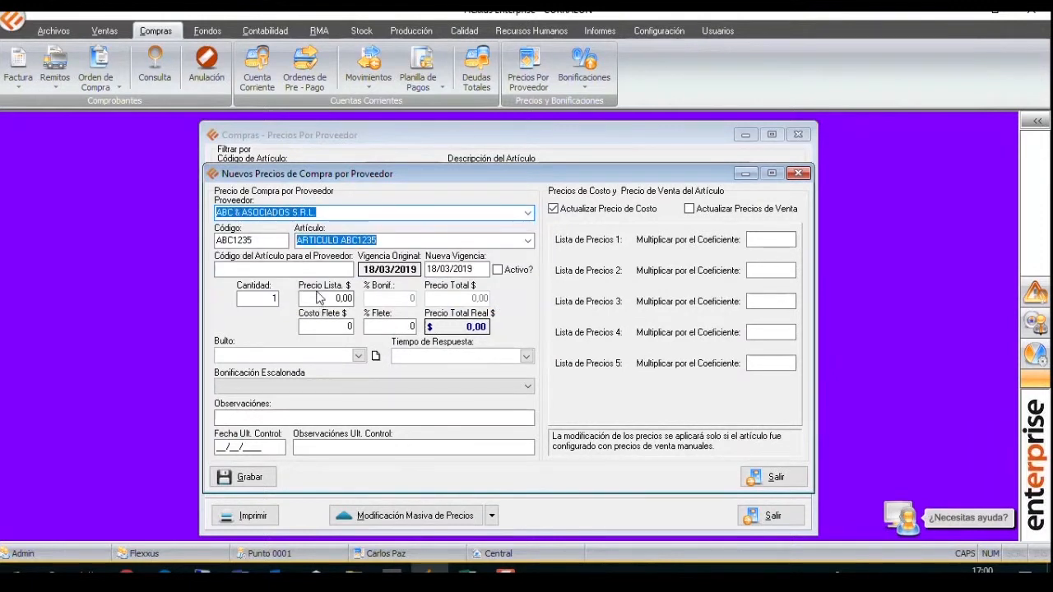
Enter ERA1452 as the supplier's article code and set the list price to 1000 for the new purchase price.
click(319, 270)
text(ERA1452)
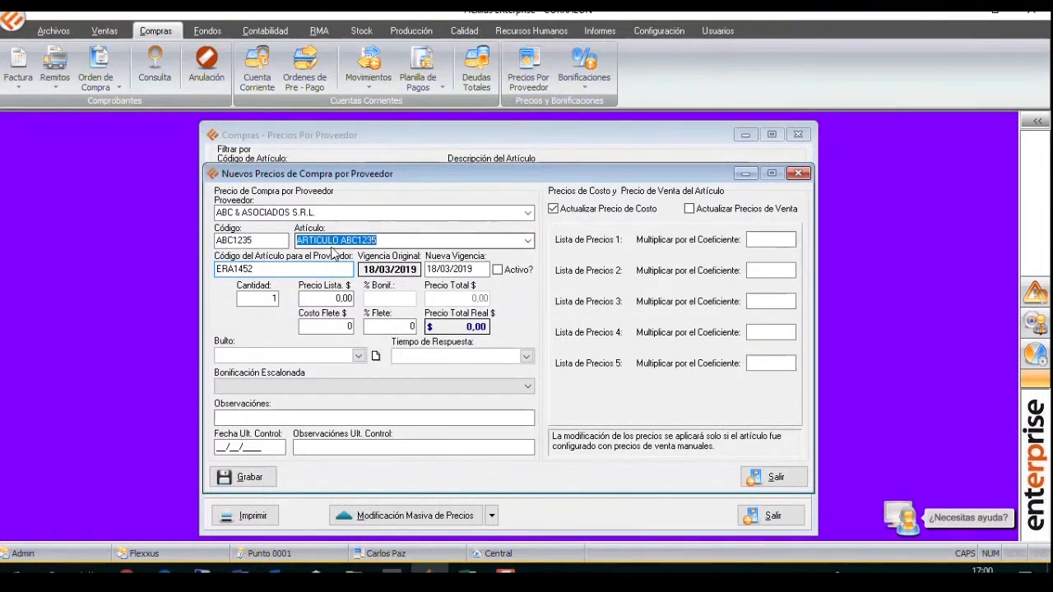
click(306, 299)
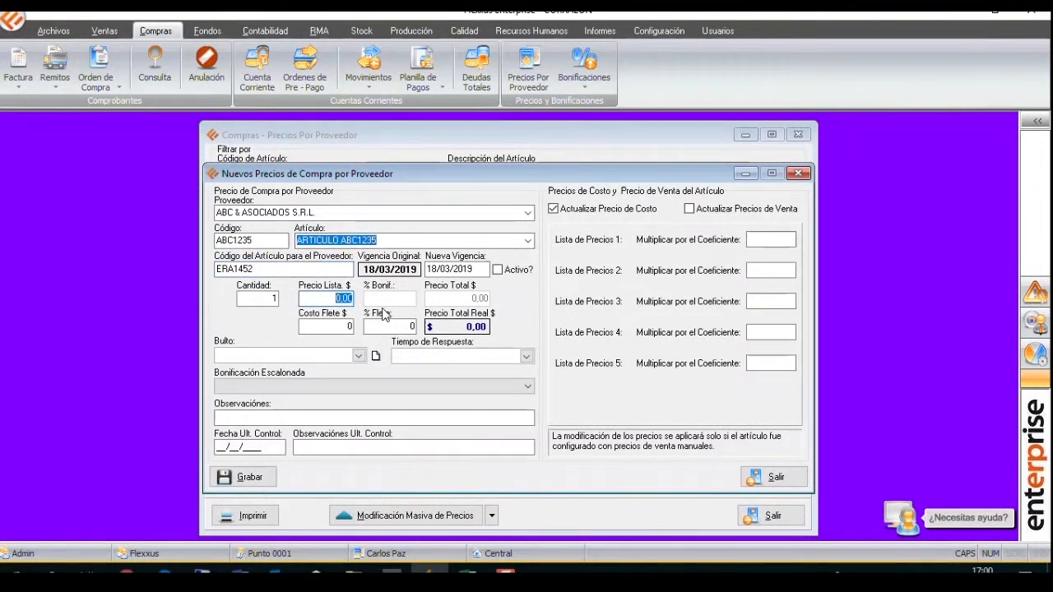
text(1000)
key(Tab)
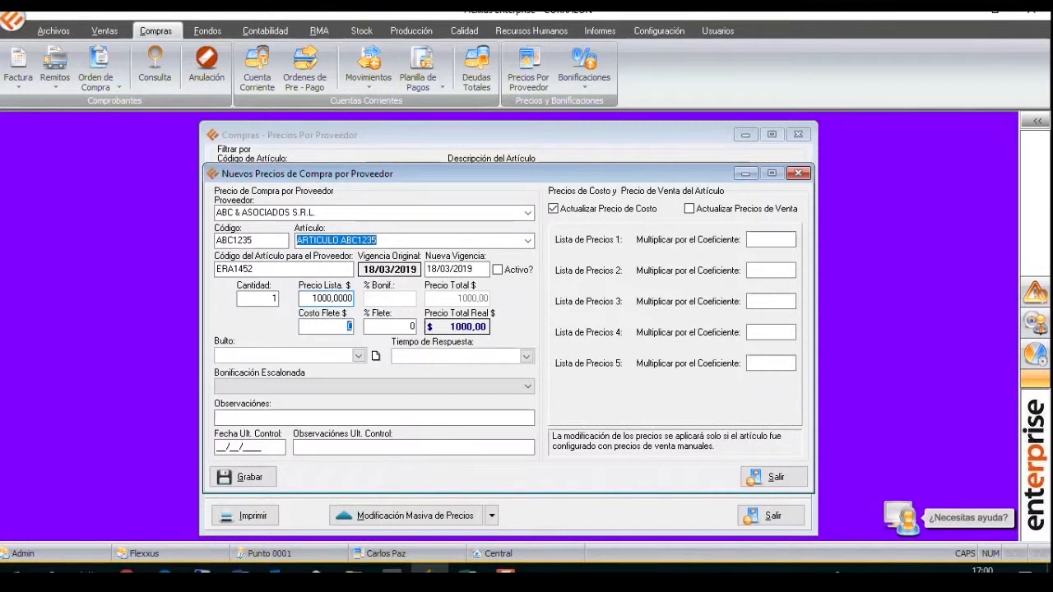
click(373, 390)
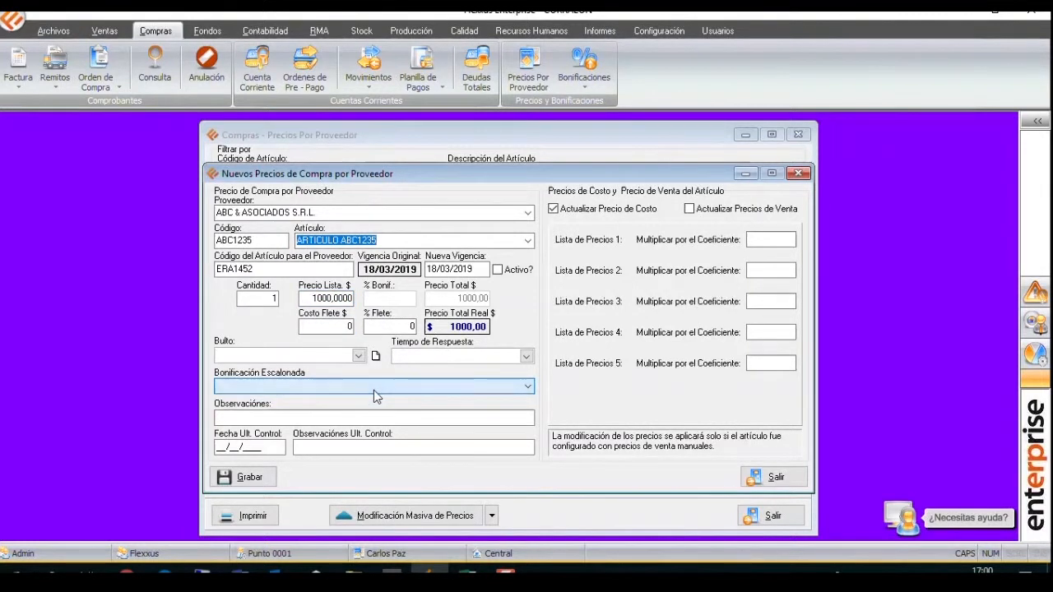
Change the supplier of the new ABC1235 purchase price to ACERBRAG S.A.
click(427, 214)
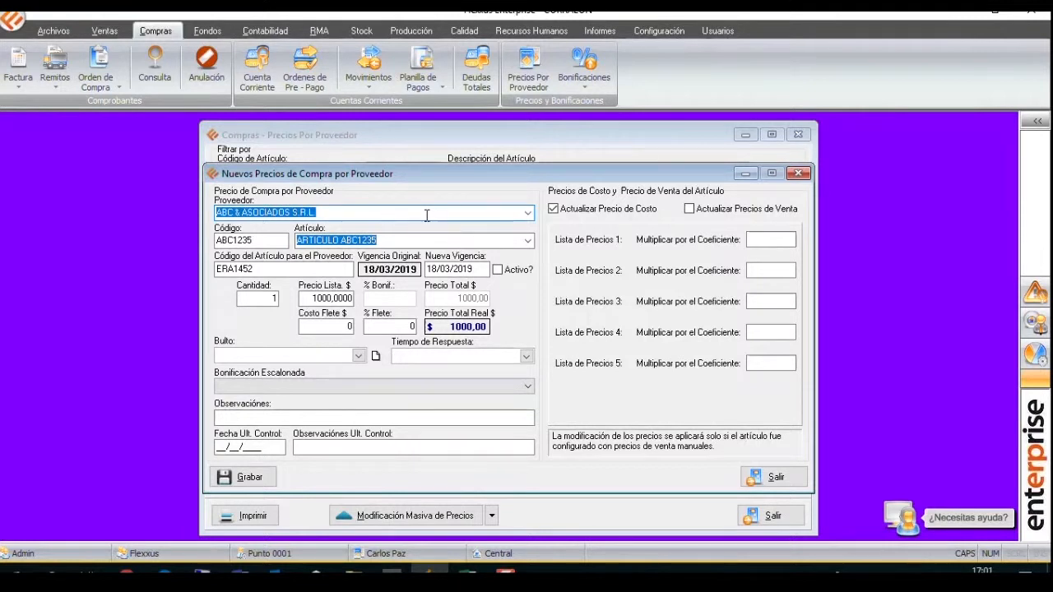
text(A B C S.A.CER)
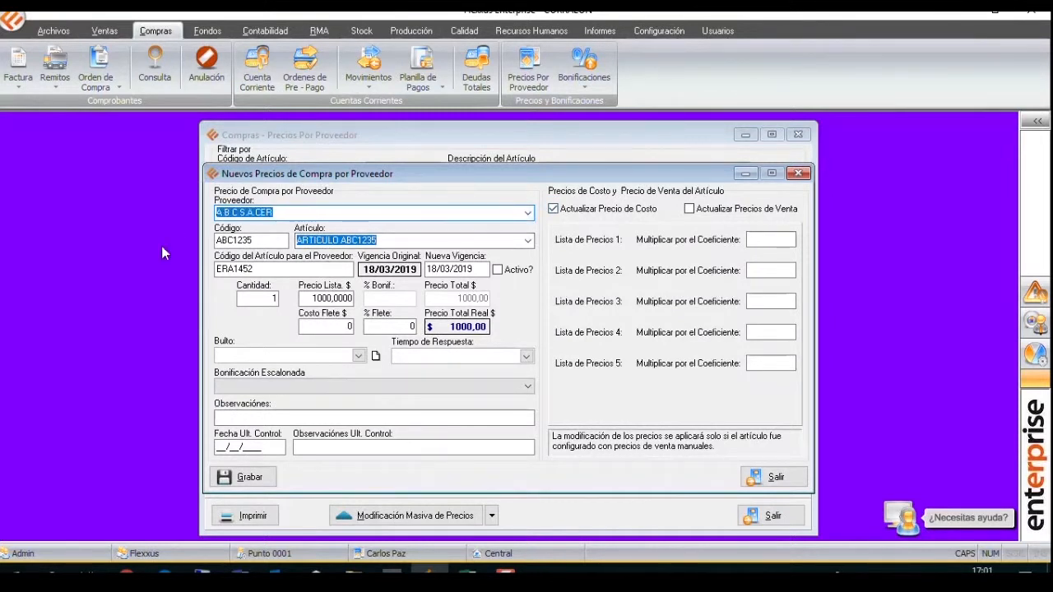
click(527, 213)
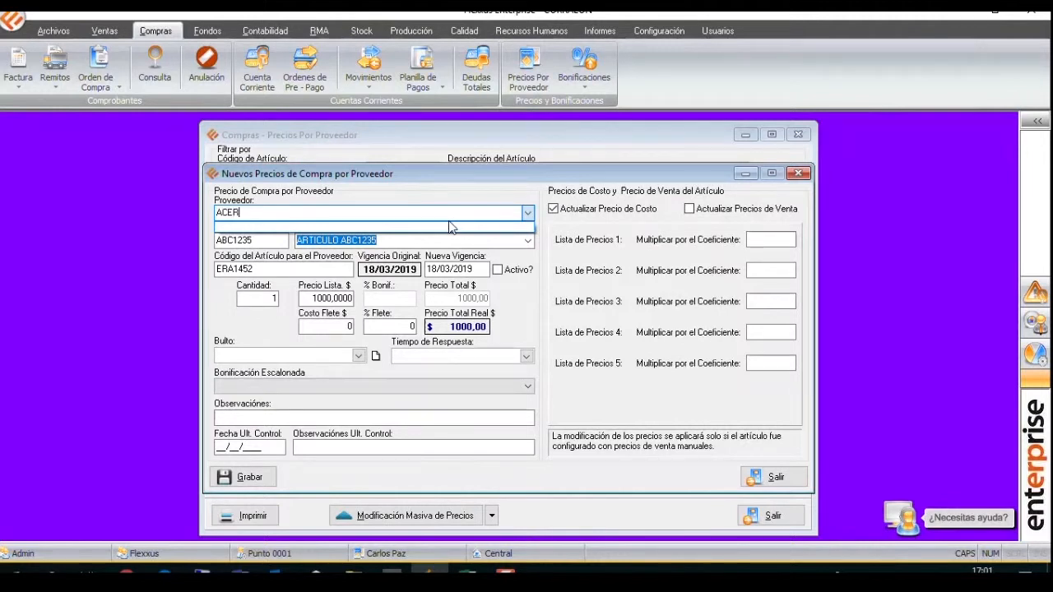
key(Return)
Check the tiered discount options offered for ACERBRAG S.A. in the new ABC1235 purchase price.
key(Return)
key(Return)
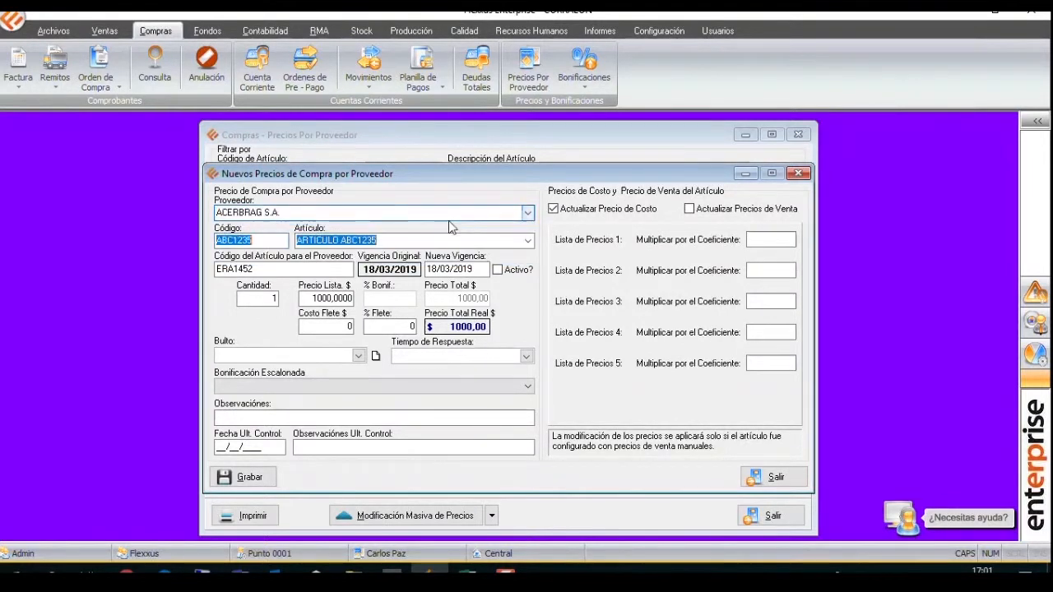
key(Return)
click(354, 387)
click(354, 386)
click(350, 216)
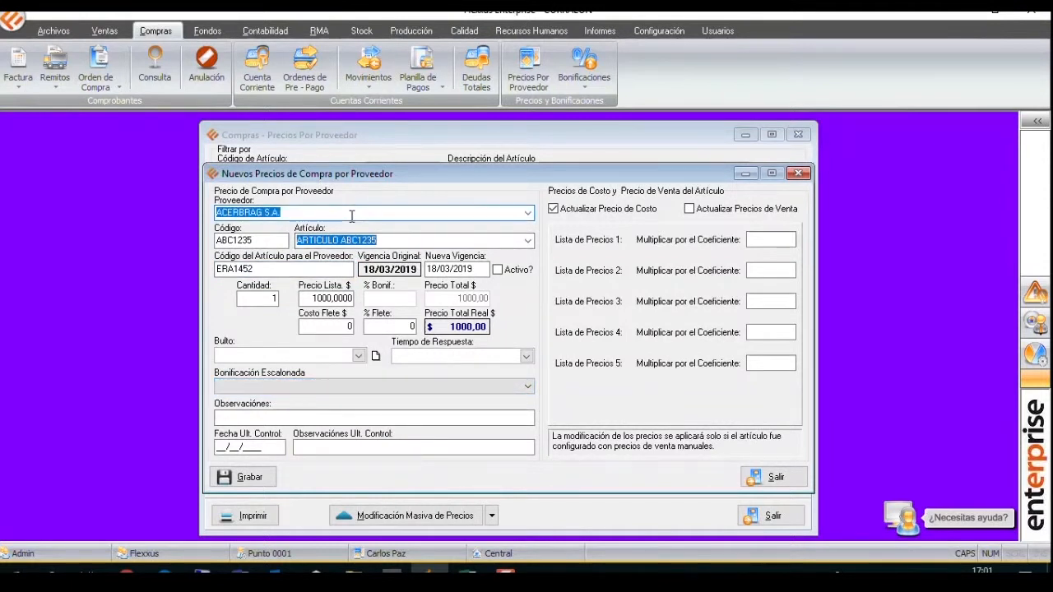
List the purchase discounts of all suppliers and examine several entries to find a supplier with tiered discounts.
click(584, 66)
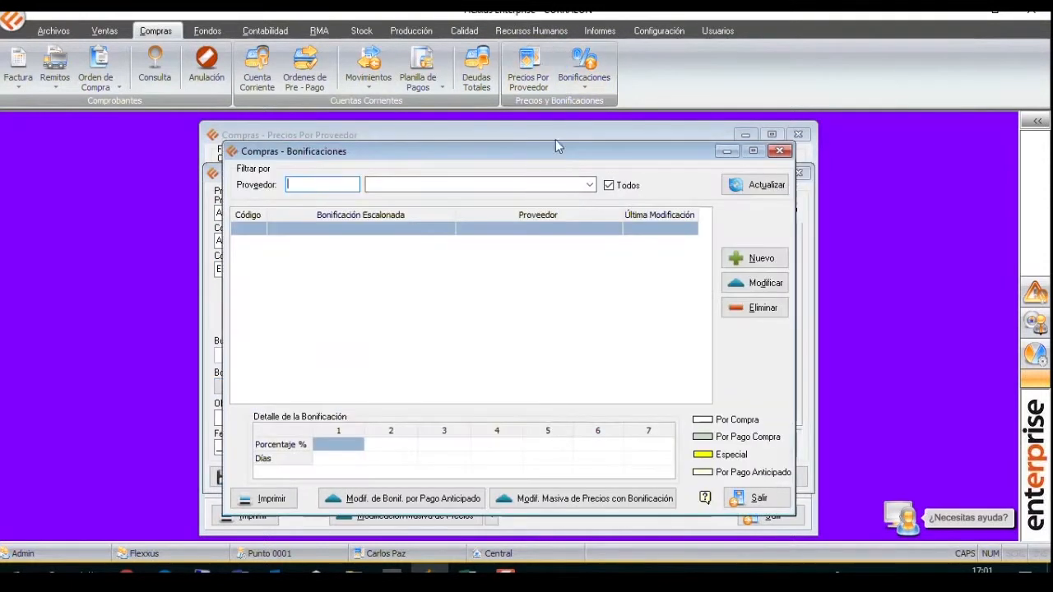
click(755, 185)
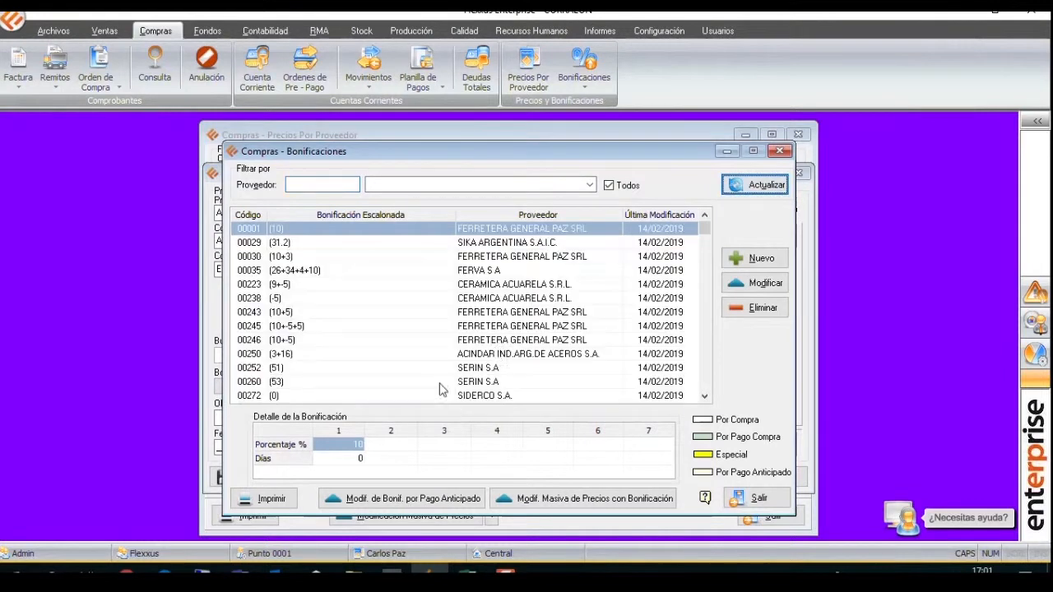
click(526, 340)
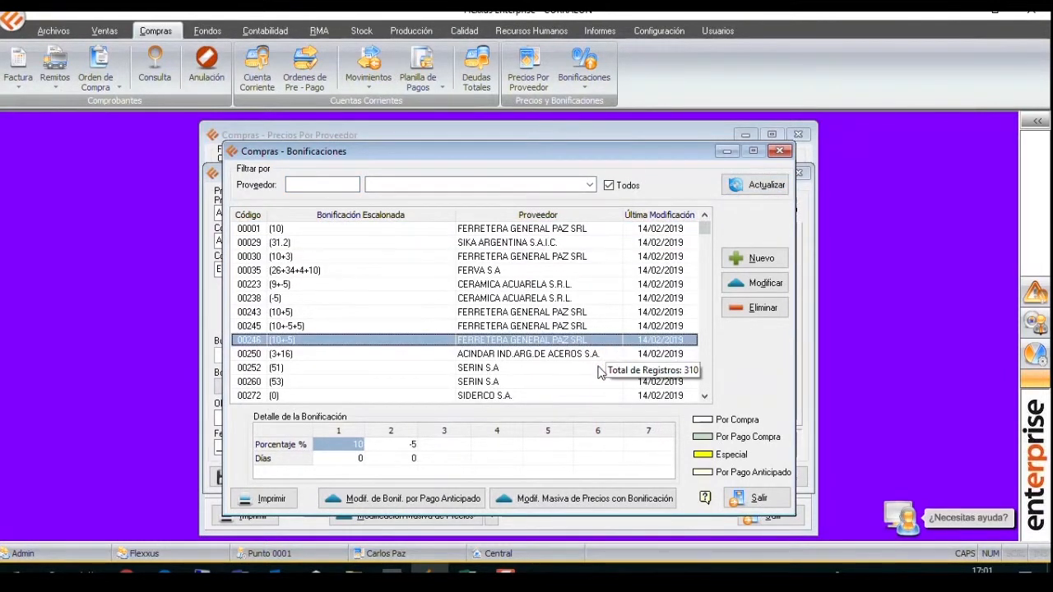
click(599, 354)
click(594, 258)
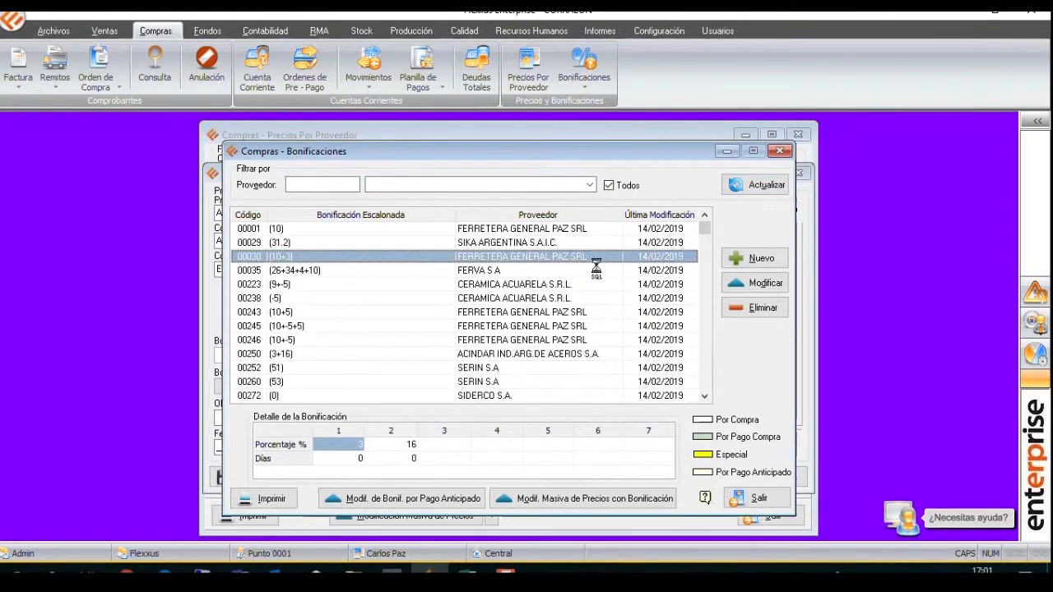
click(778, 150)
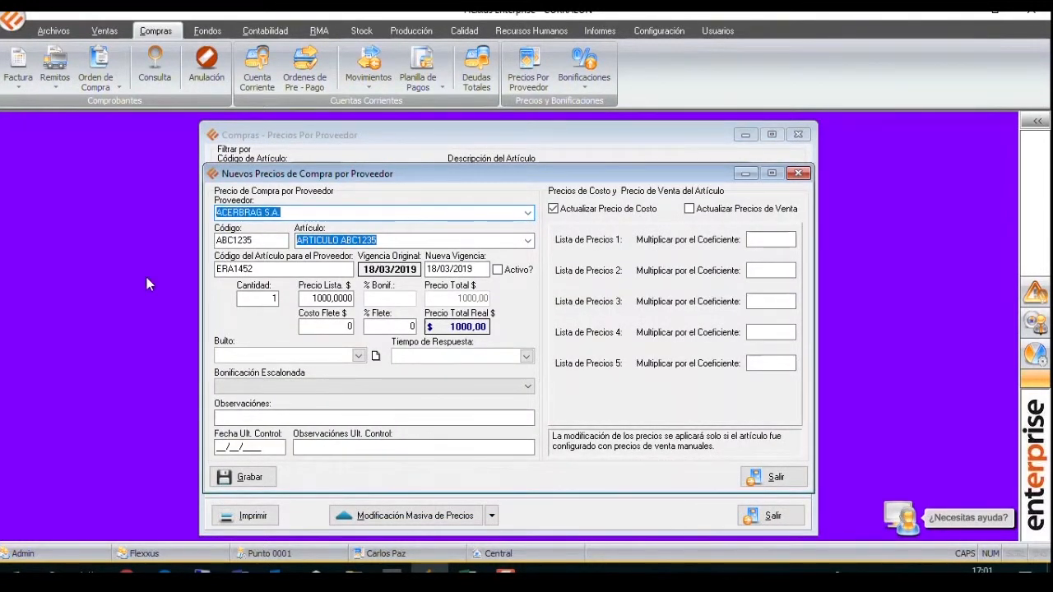
Change the new purchase price's supplier to FERRETERA GENERAL PAZ SRL and apply the (10+5) tiered discount.
key(BackSpace)
text(FERRETE)
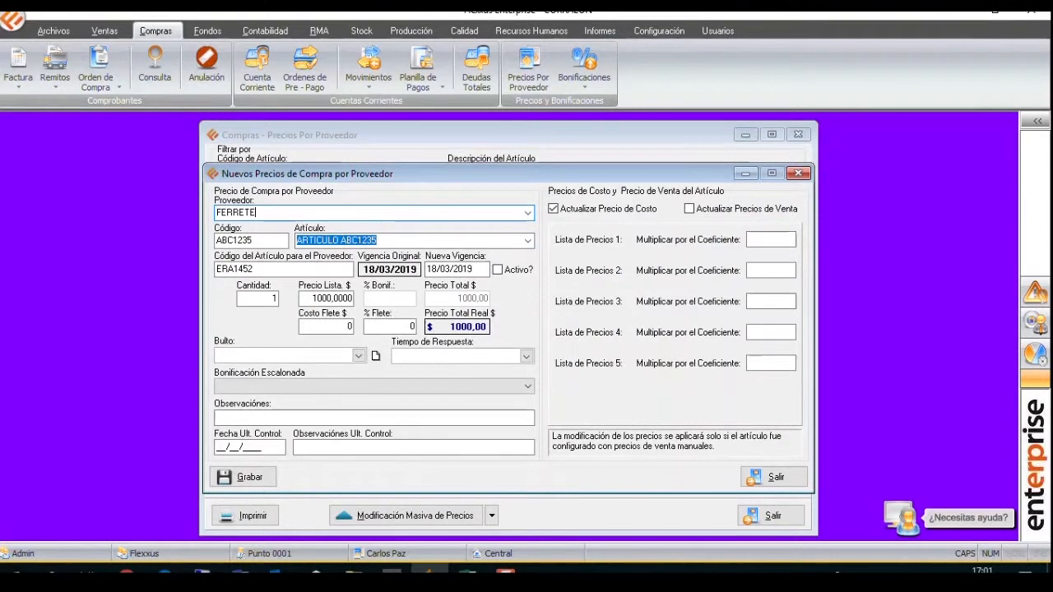
key(Return)
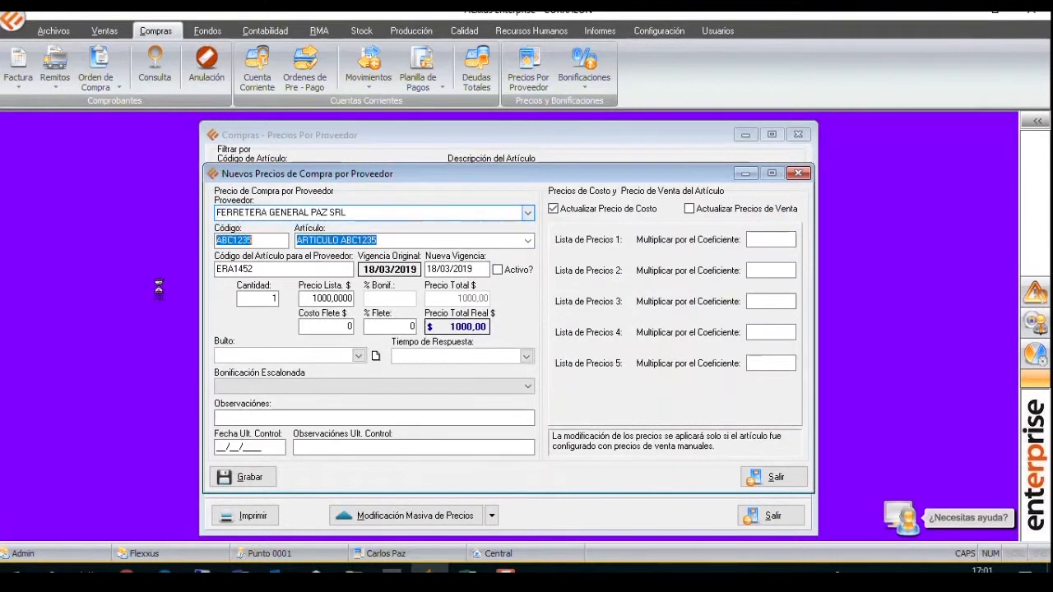
click(306, 387)
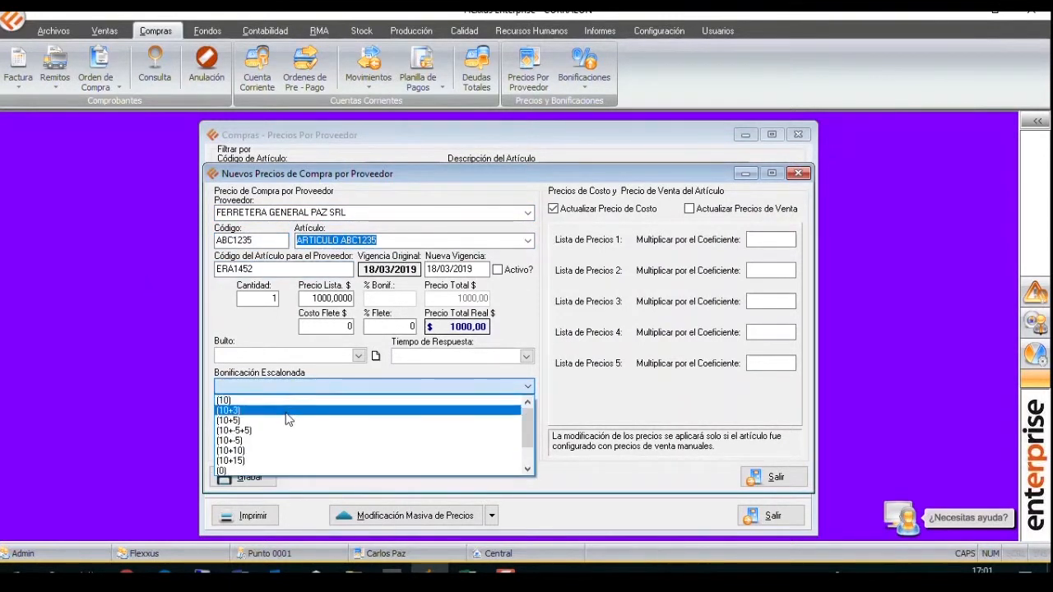
click(284, 421)
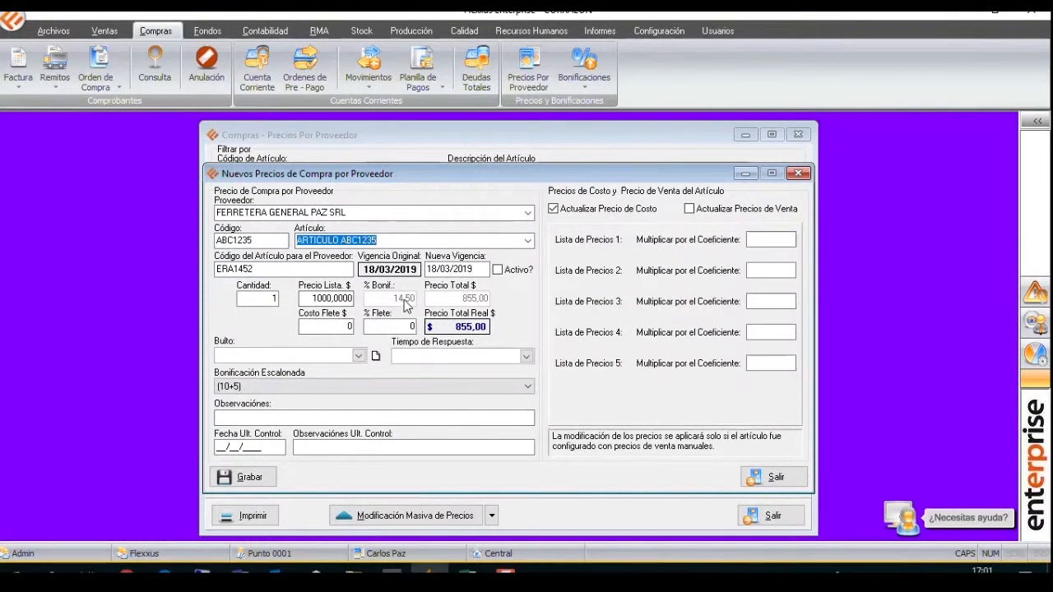
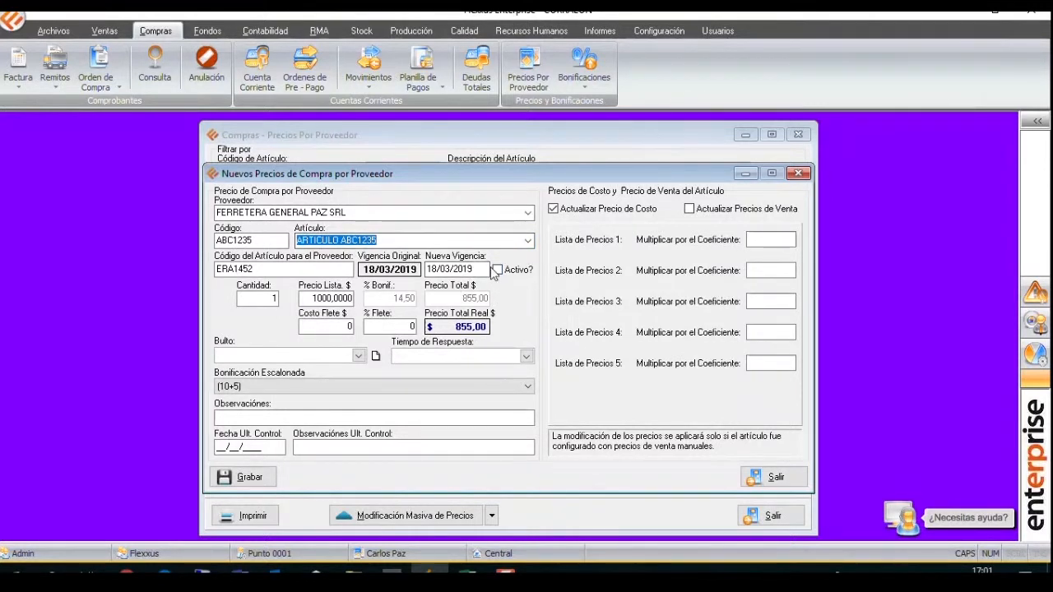
Set the new purchase price's response time to B - ENTRE 8 Y 20 DIAS and its package to BULTO DE PRUEBA.
click(251, 478)
click(513, 329)
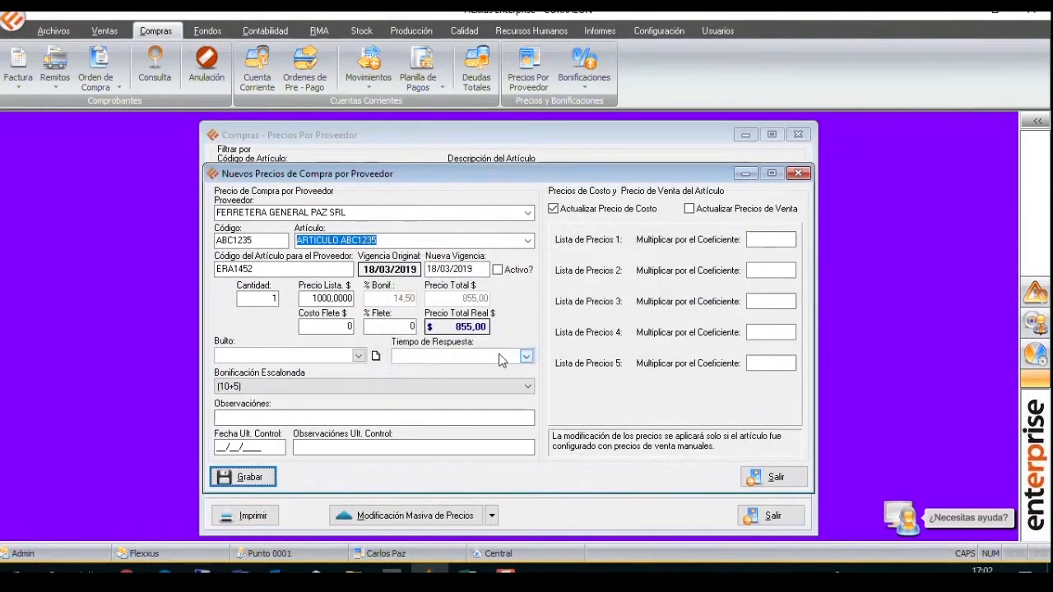
click(501, 357)
click(480, 381)
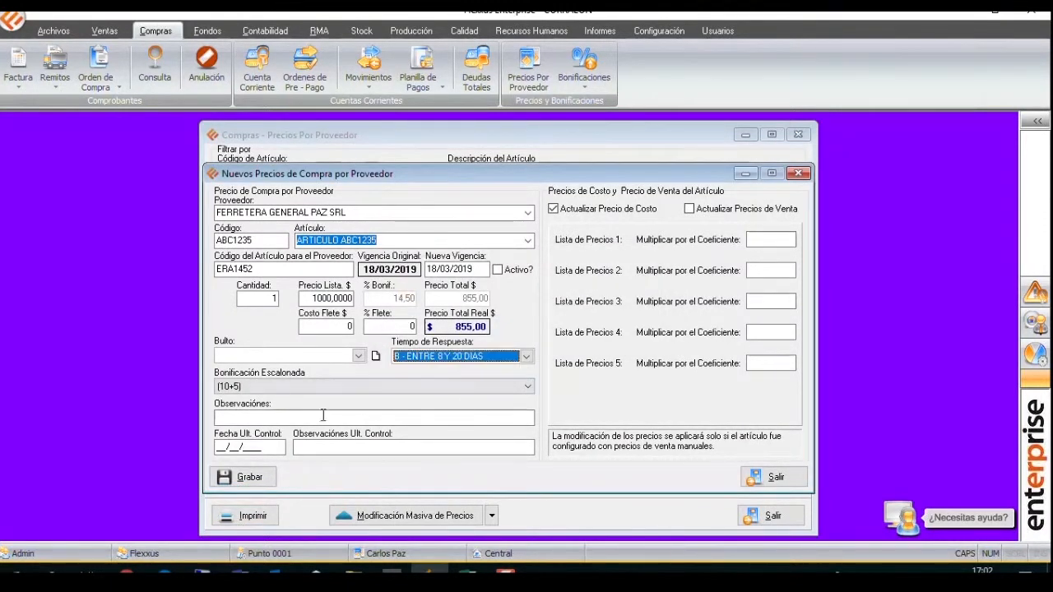
click(325, 358)
click(280, 369)
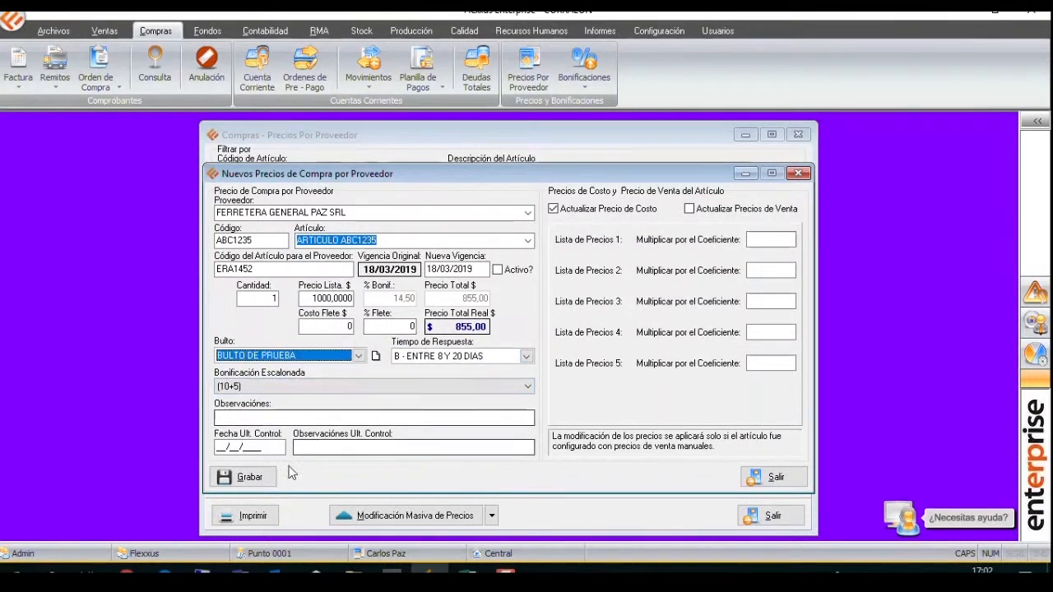
Save the new FERRETERA GENERAL PAZ SRL purchase price for ABC1235 and close the entry form.
click(256, 480)
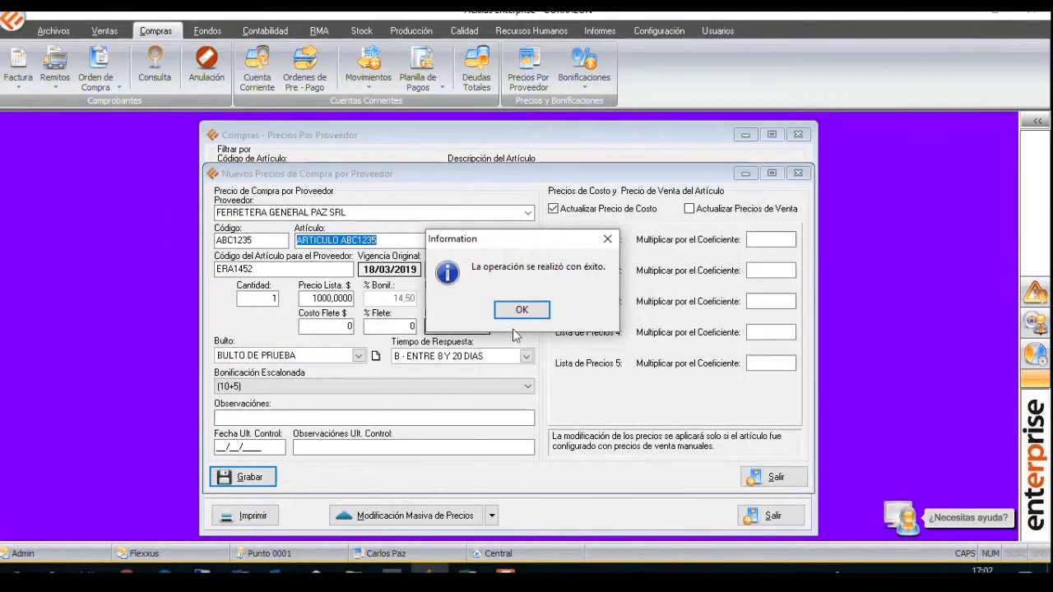
click(520, 309)
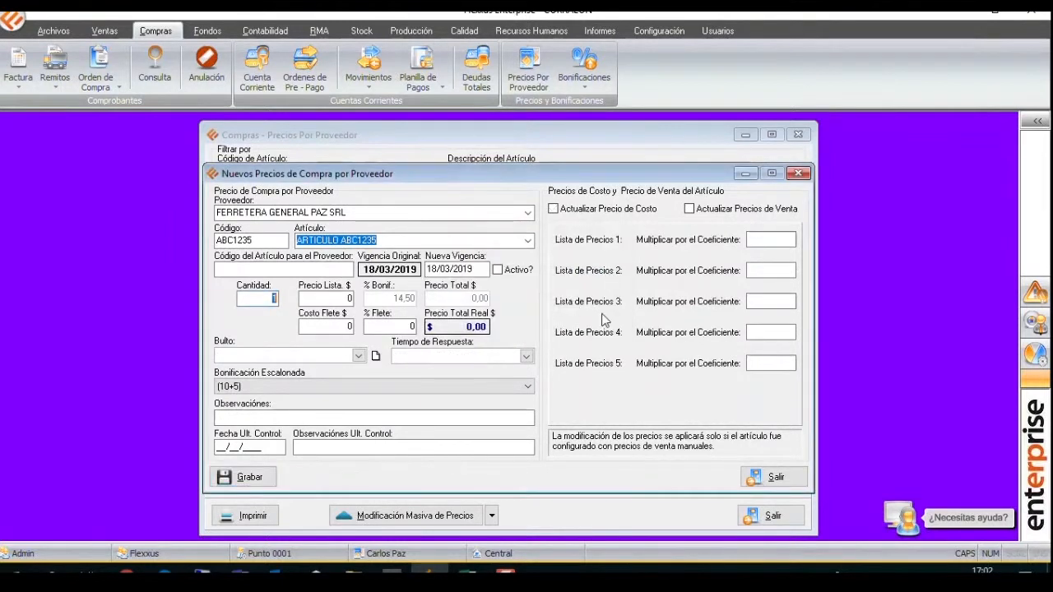
click(798, 174)
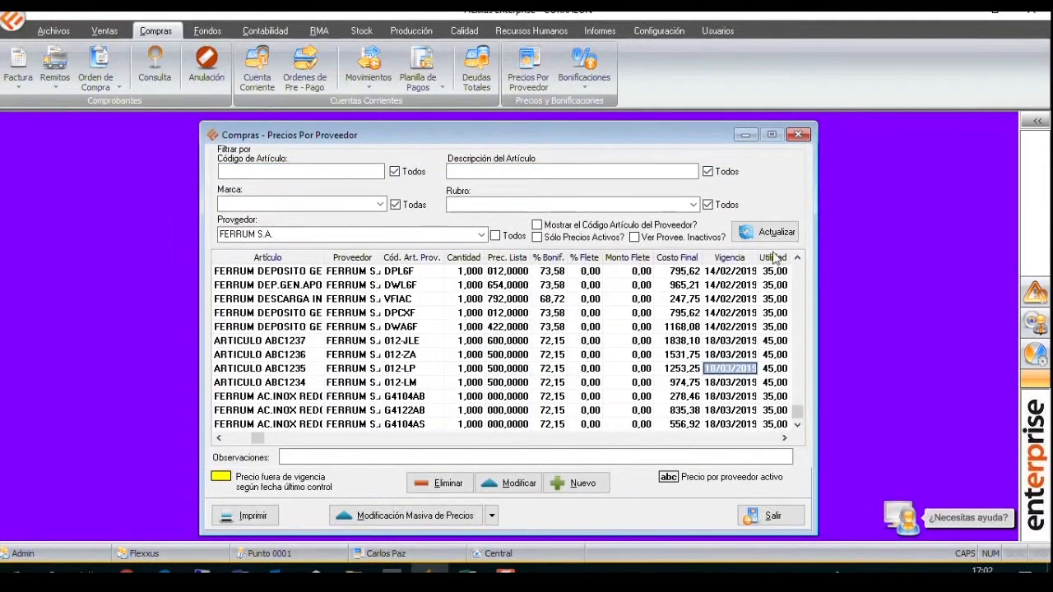
Filter the purchase prices by article code ABC1235 across all suppliers and refresh the list.
click(301, 171)
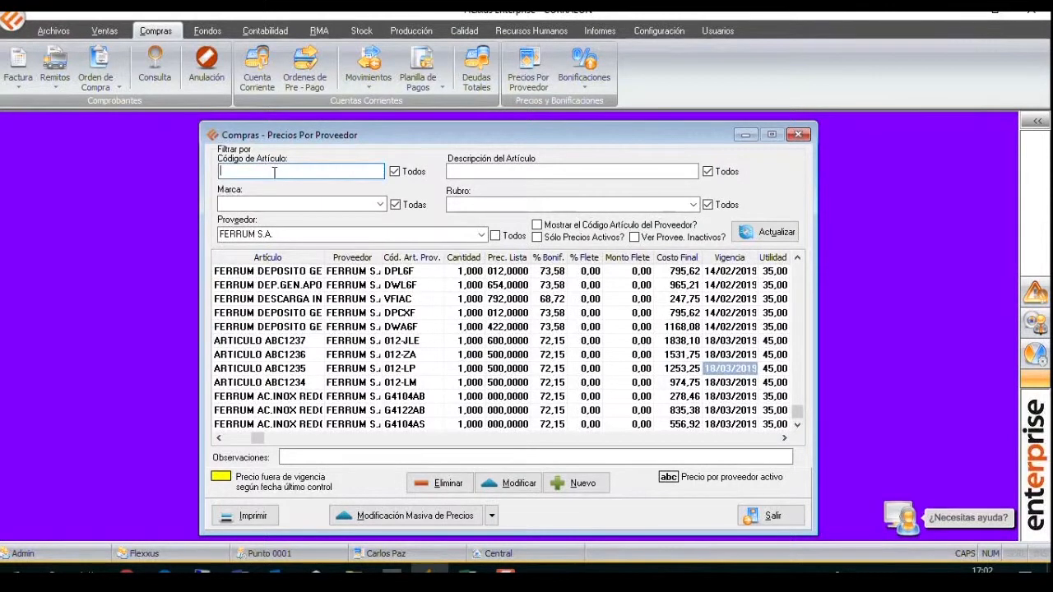
click(396, 204)
click(495, 236)
click(318, 169)
click(234, 439)
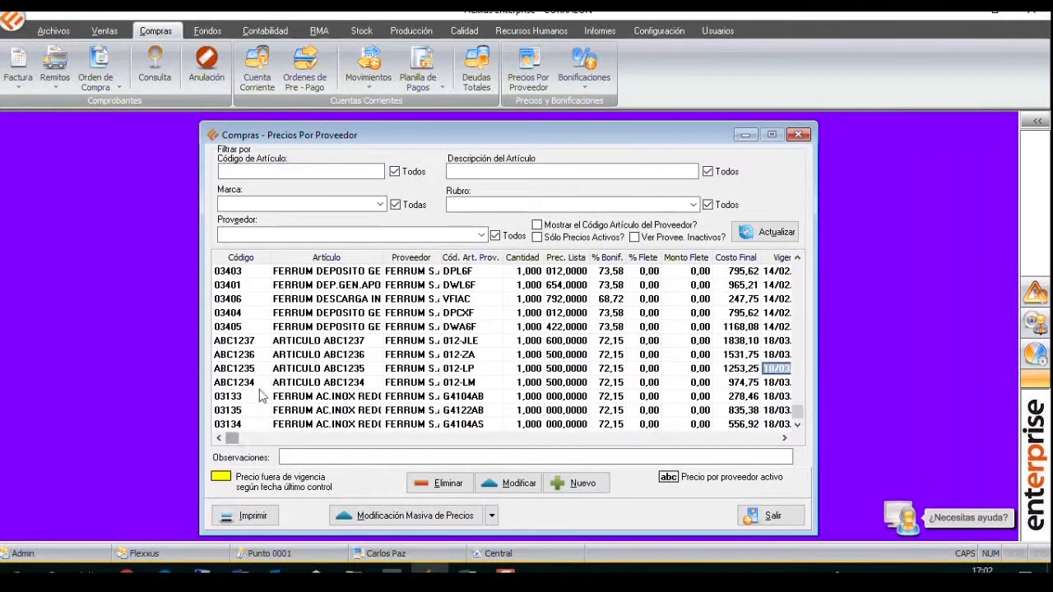
click(274, 170)
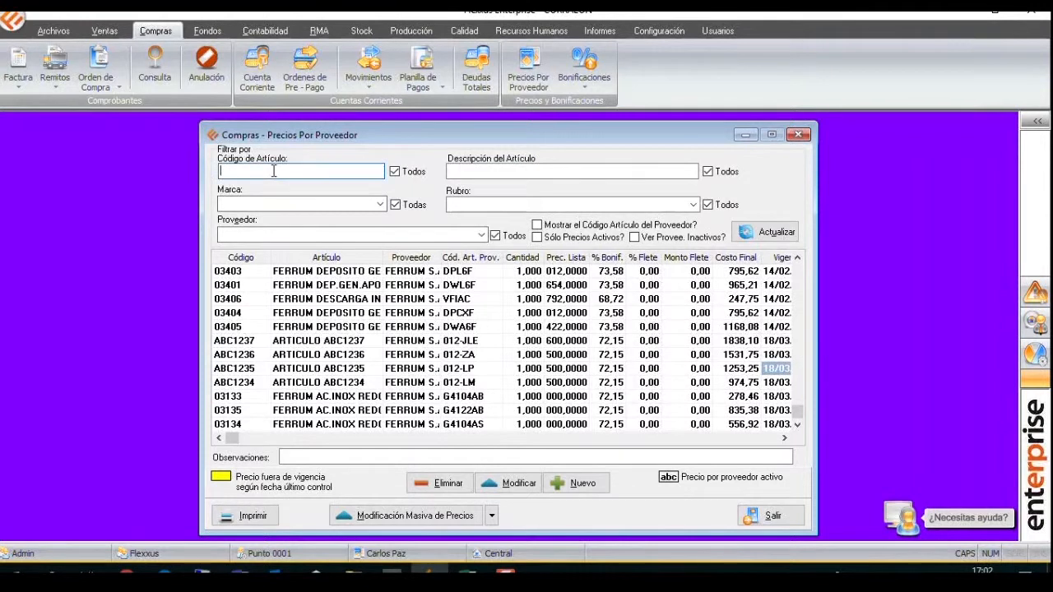
text(ABC1235)
click(764, 231)
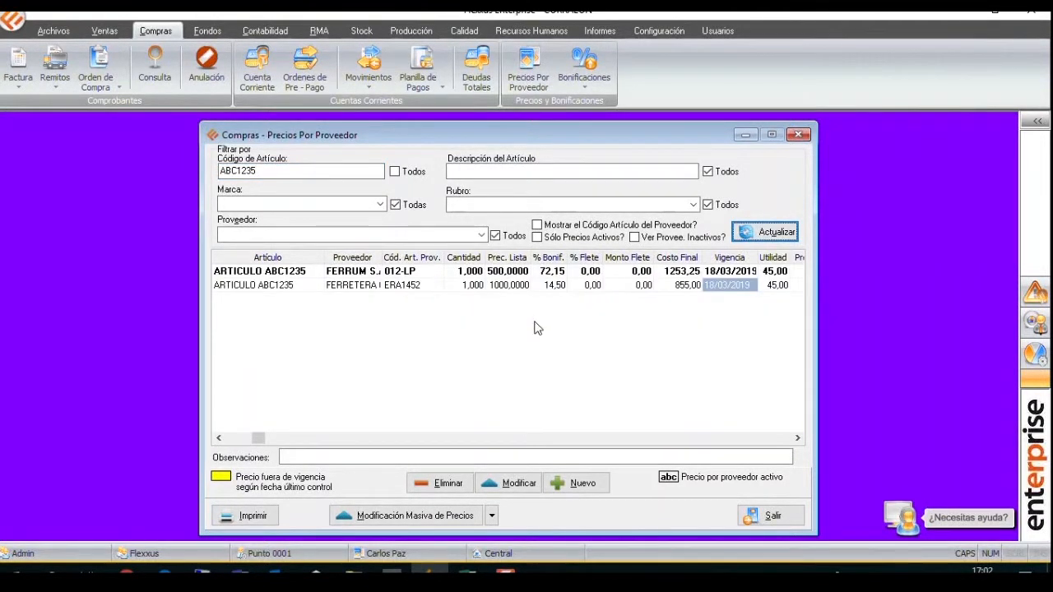
Widen the supplier column and open the FERRUM S.A. price of ABC1235 to check its active setting.
click(559, 287)
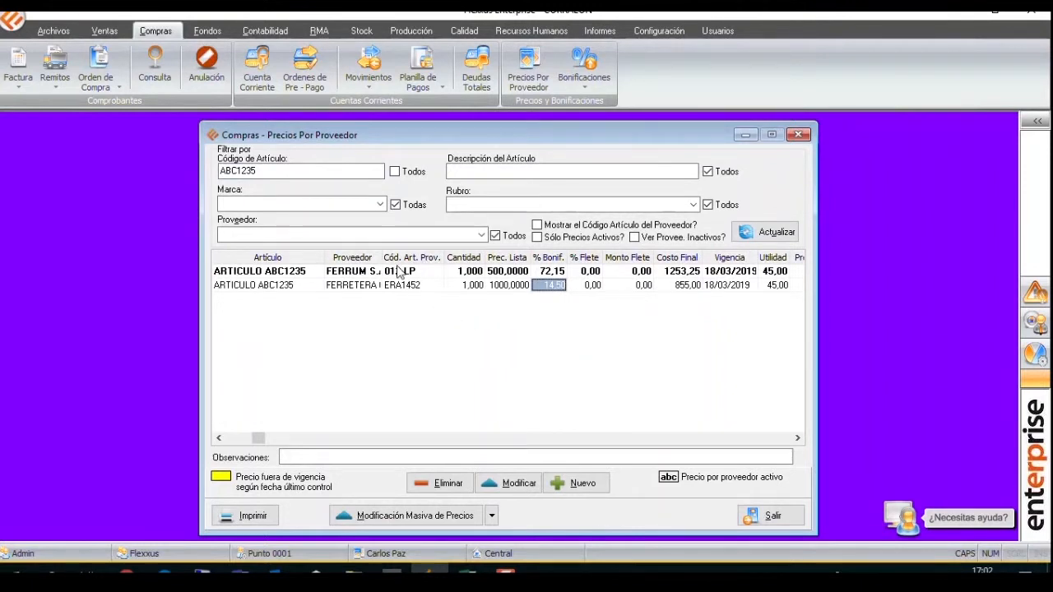
drag(382, 256, 456, 238)
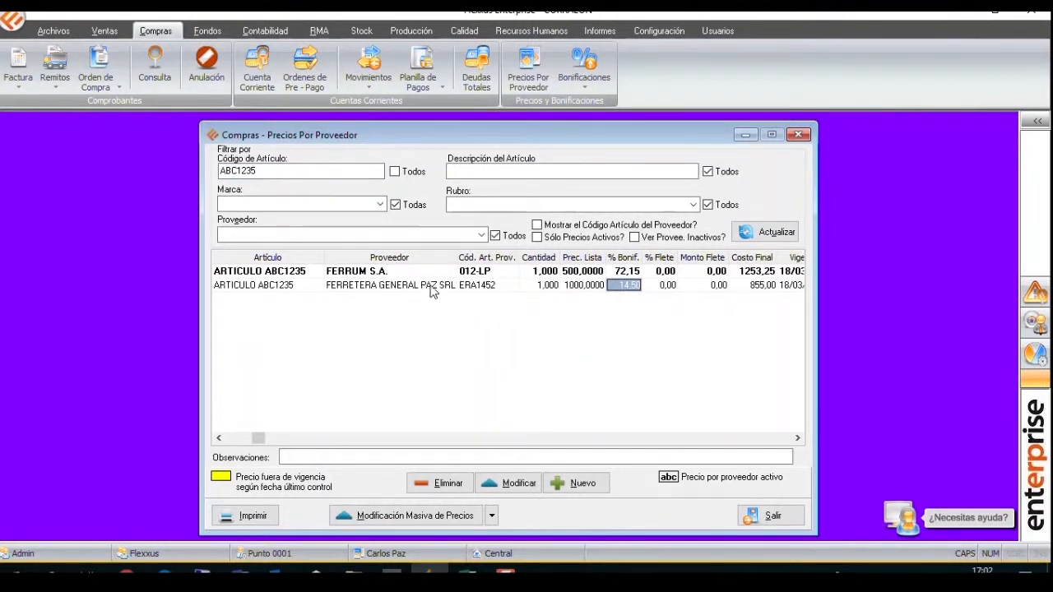
click(488, 271)
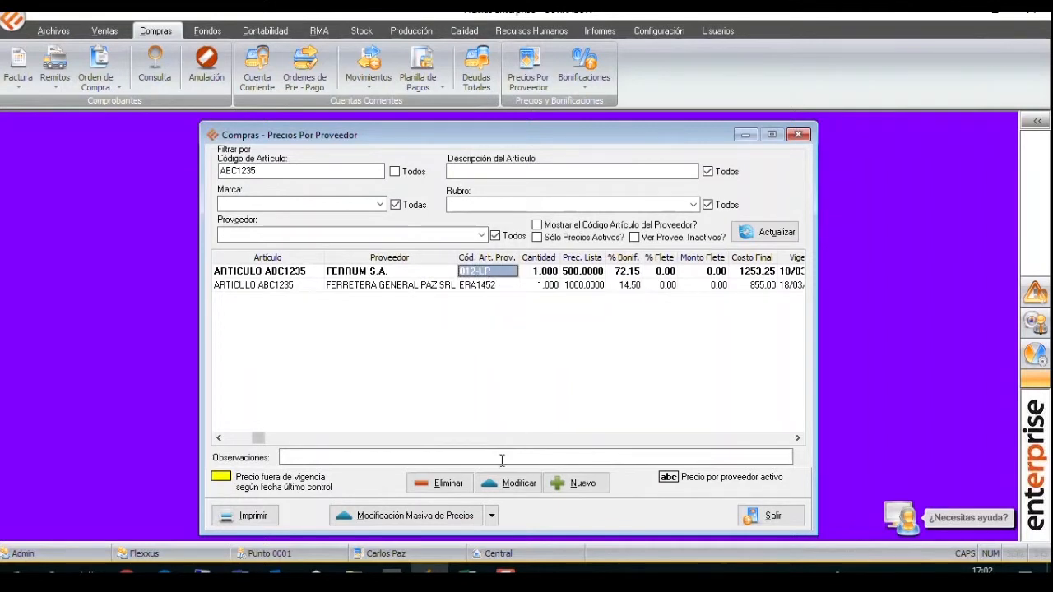
click(514, 483)
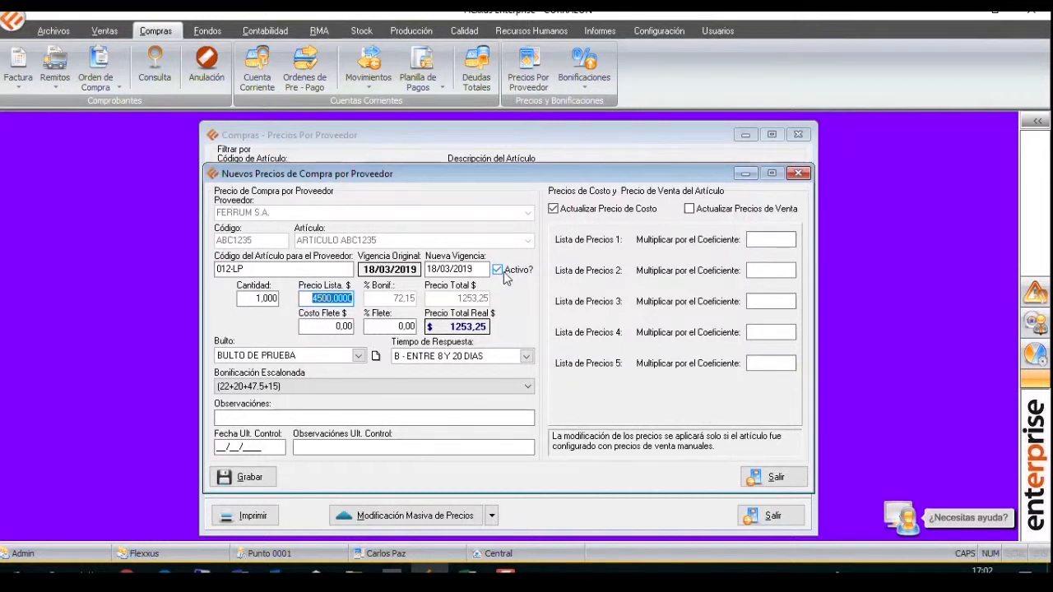
click(797, 172)
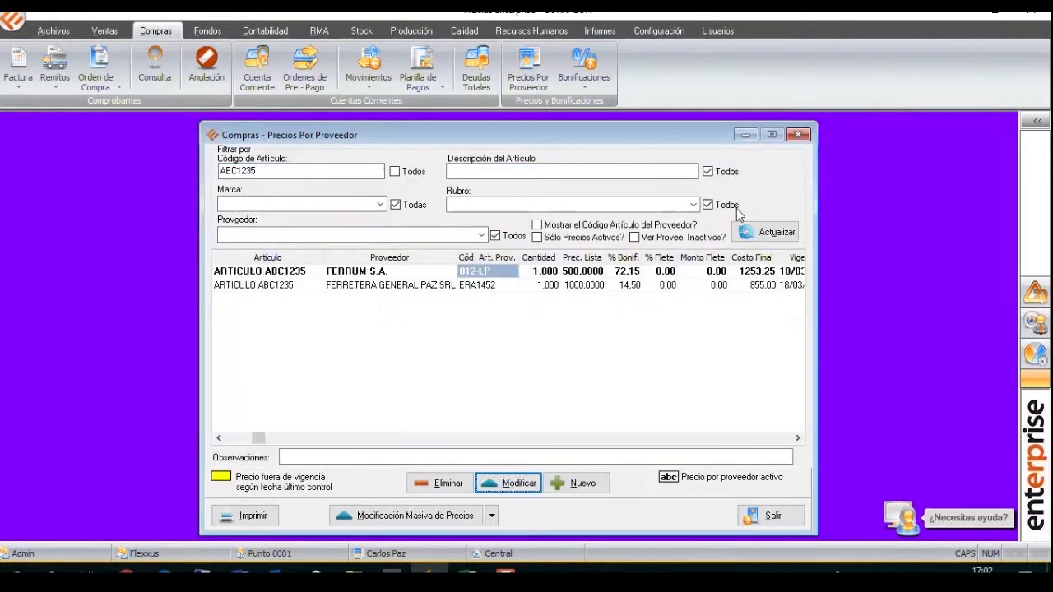
Widen the list price column and compare the FERRETERA GENERAL PAZ SRL price with the FERRUM S.A. one.
click(398, 289)
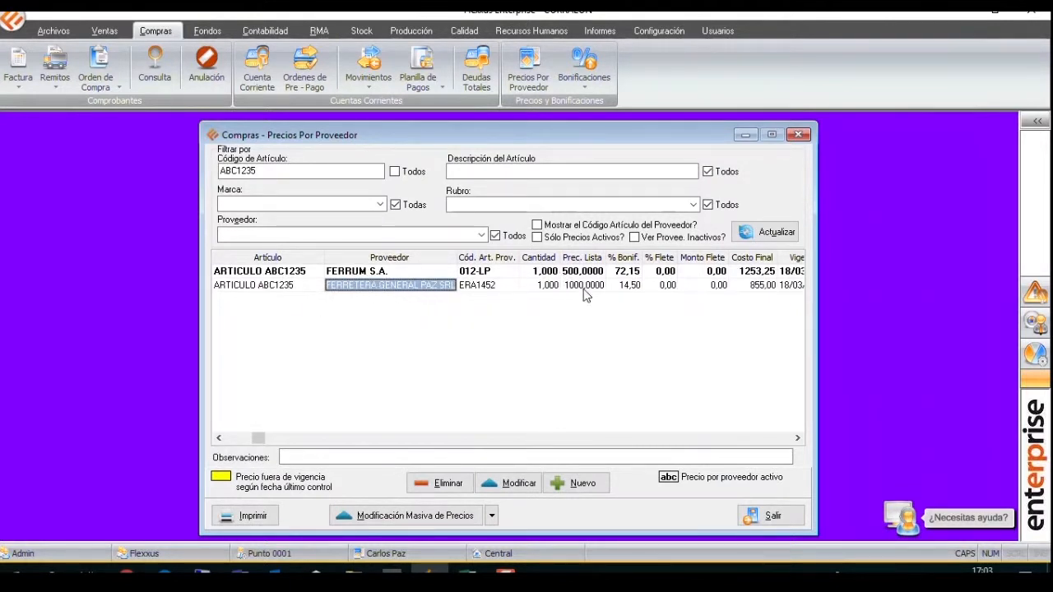
drag(609, 257, 625, 258)
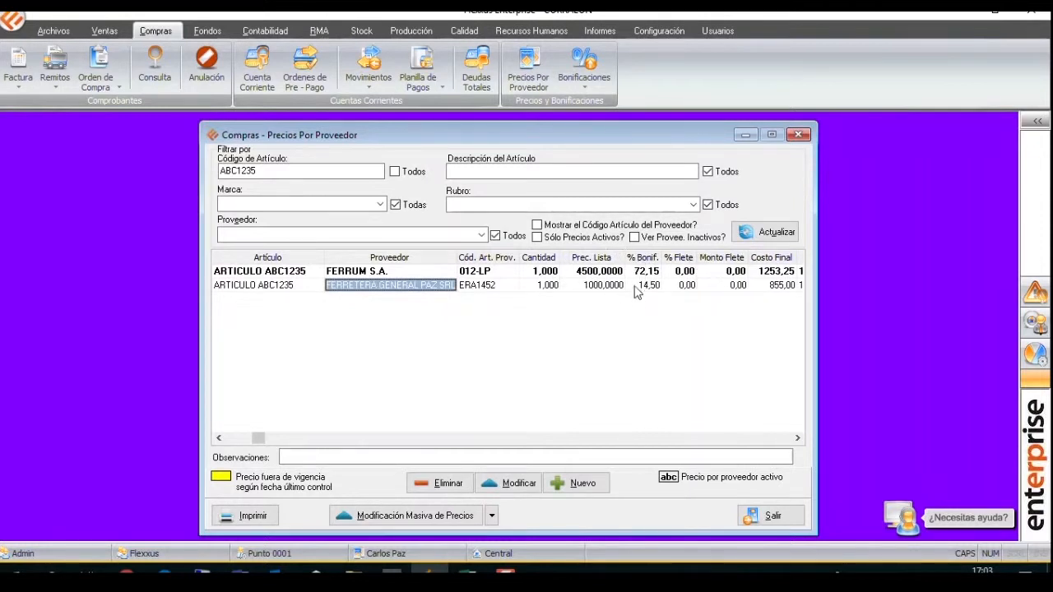
click(611, 287)
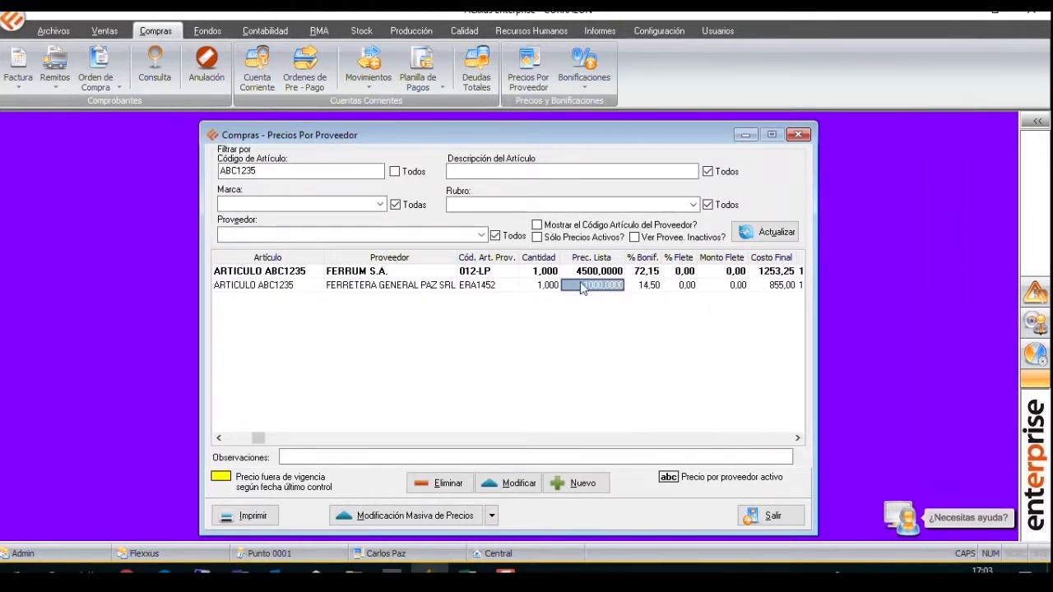
click(435, 288)
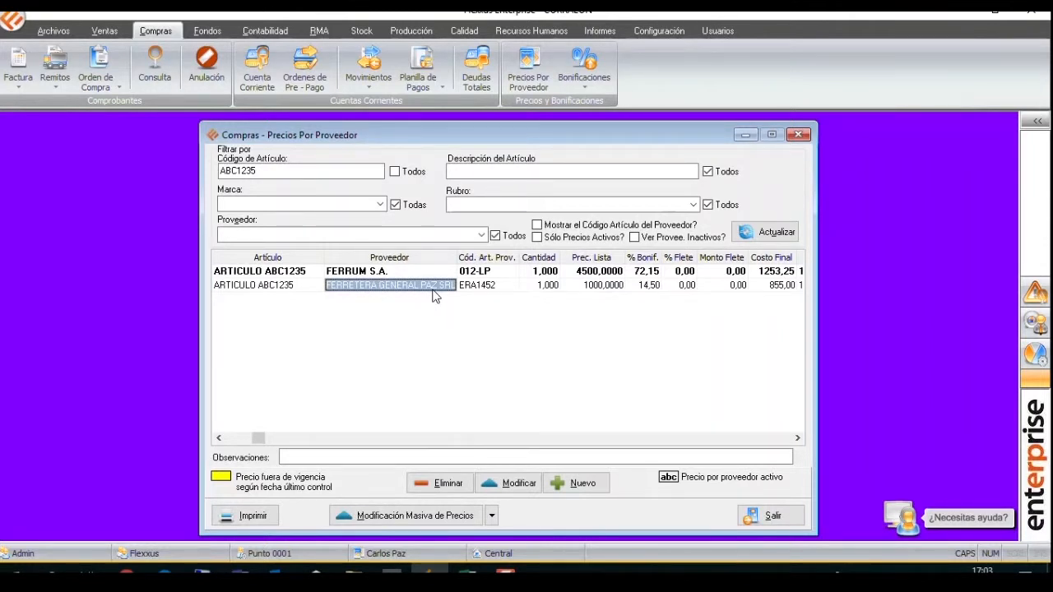
Reopen the FERRUM S.A. price record of ABC1235 for review and close it without changes.
click(477, 288)
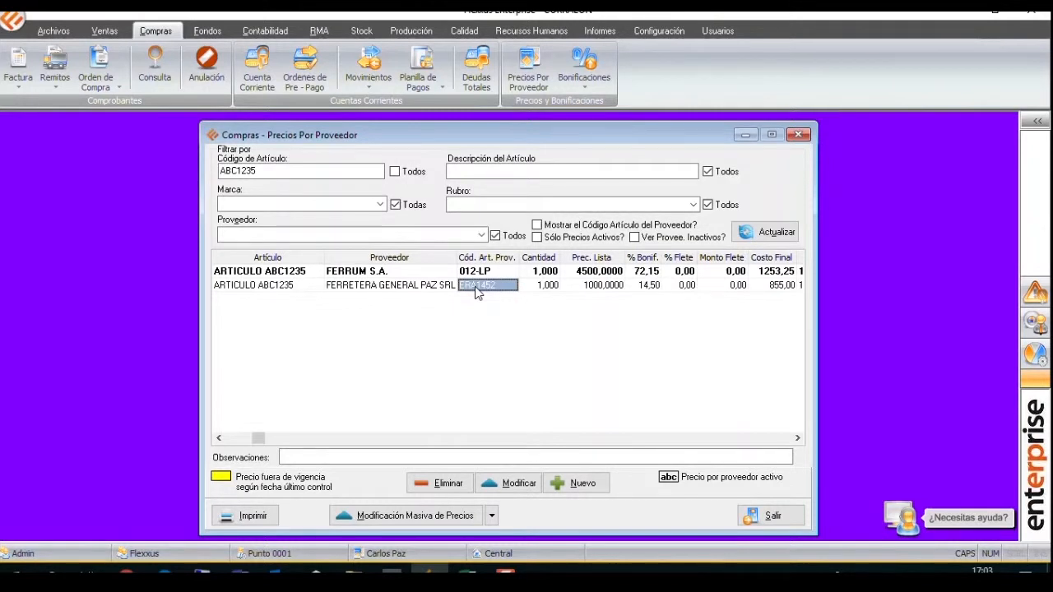
click(511, 483)
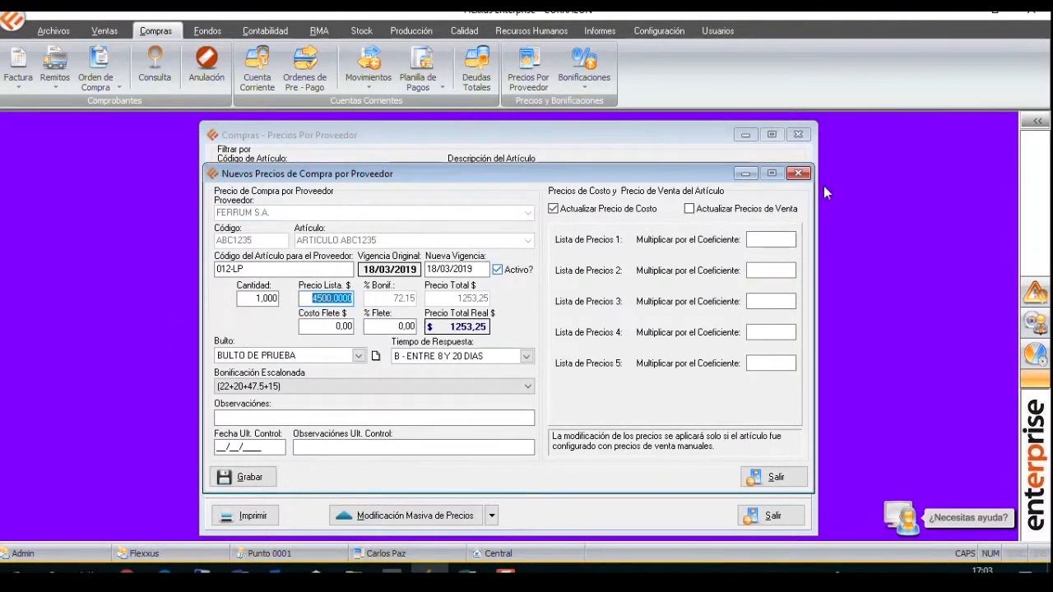
click(797, 173)
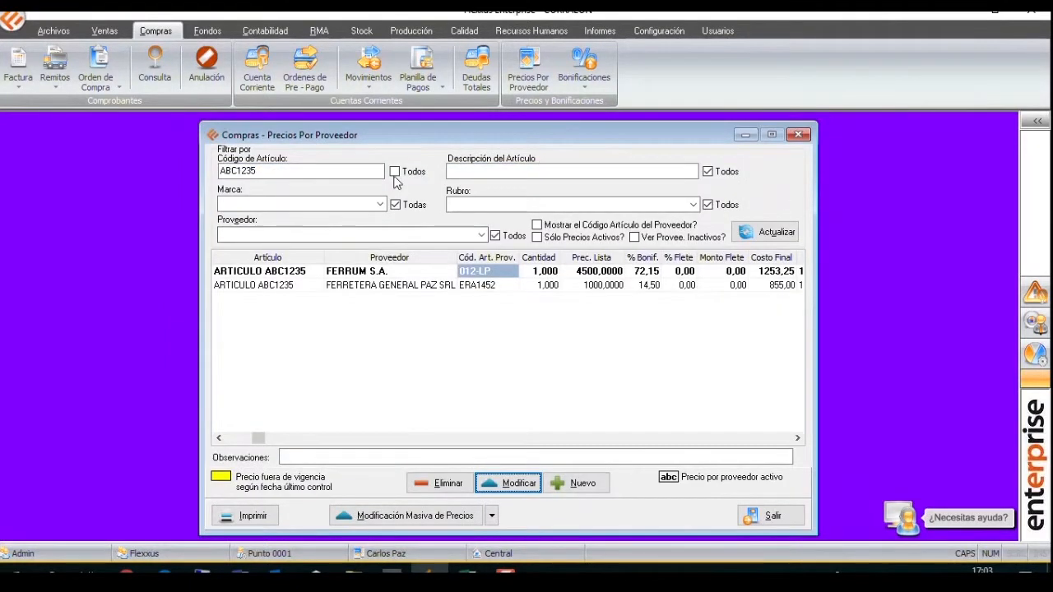
Clear the article code filter and list all purchase prices of supplier FERRUM S.A.
click(383, 237)
text(FERR)
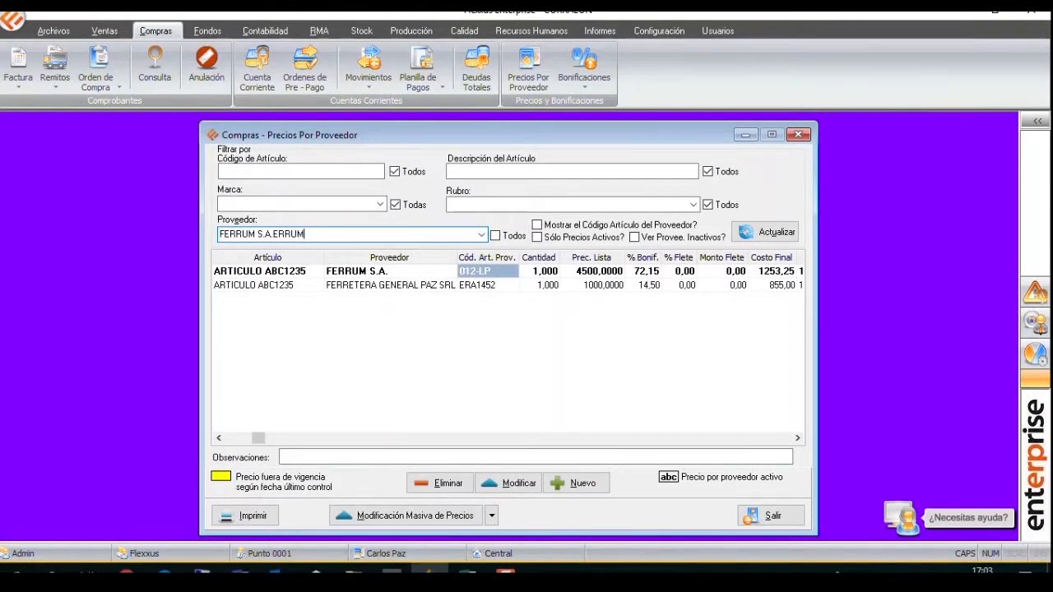
key(BackSpace)
key(BackSpace)
key(BackSpace)
key(BackSpace)
key(BackSpace)
click(482, 235)
click(471, 249)
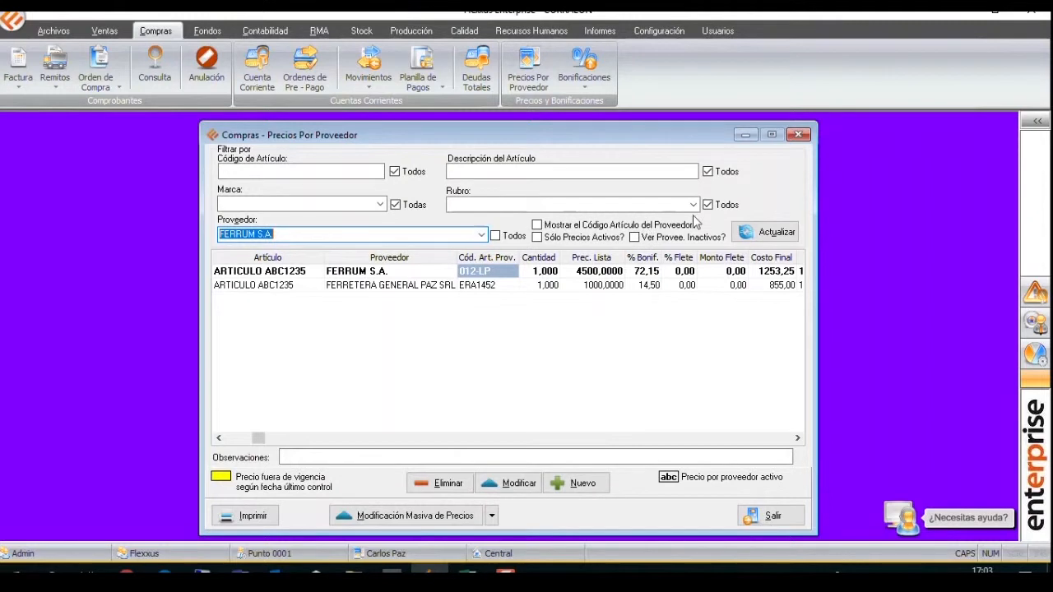
click(773, 233)
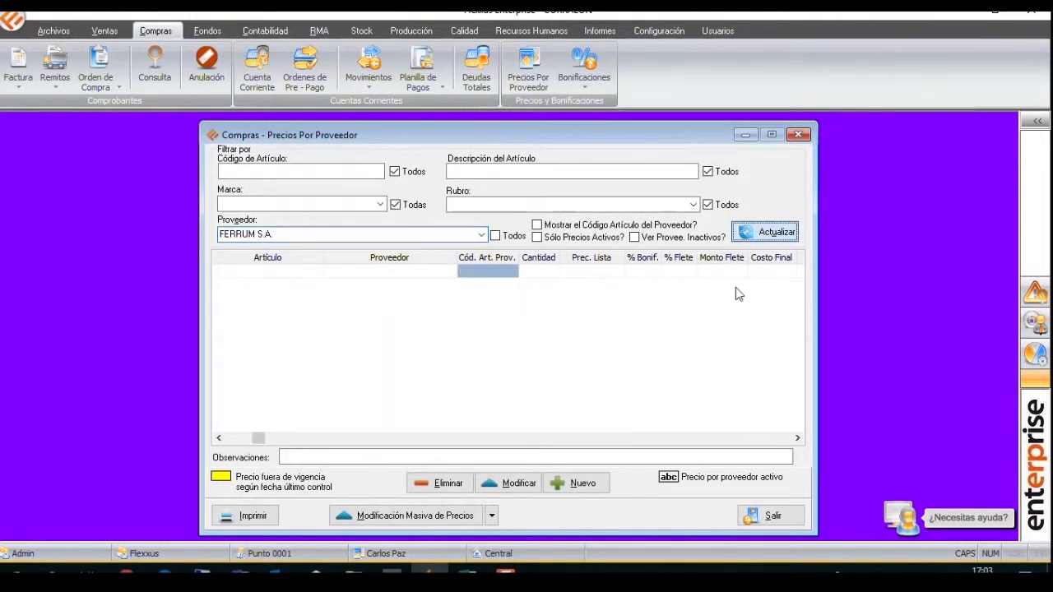
Sort the FERRUM S.A. prices by validity date and go to the most recent entries.
click(783, 438)
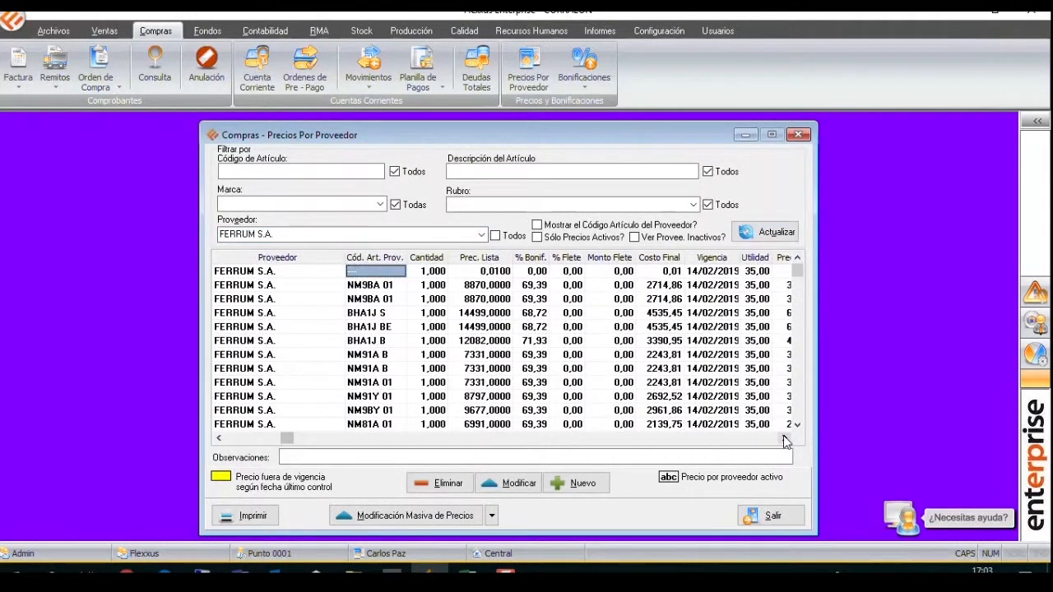
click(711, 260)
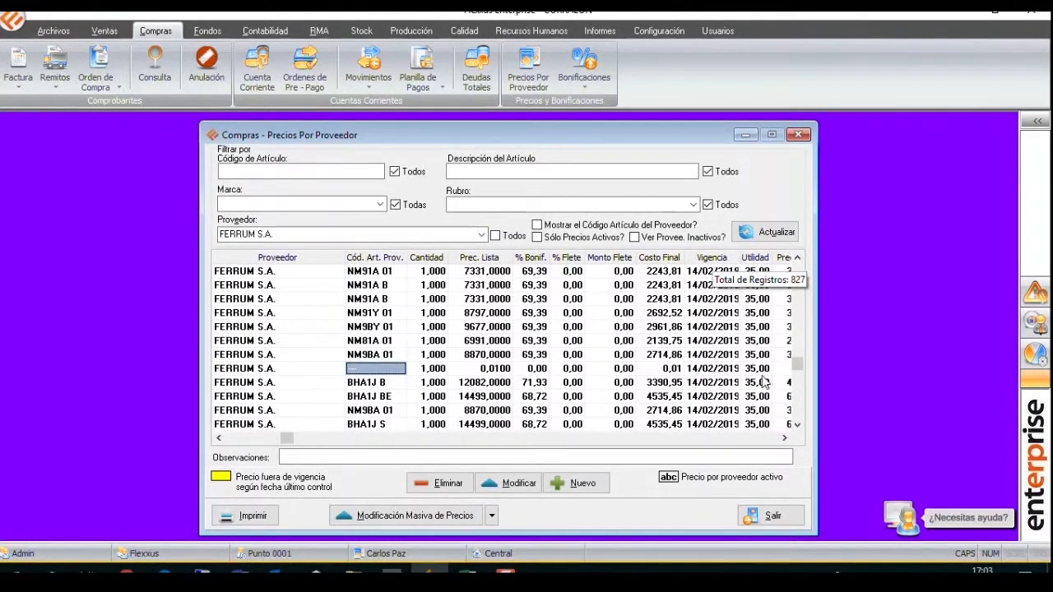
drag(796, 362, 795, 417)
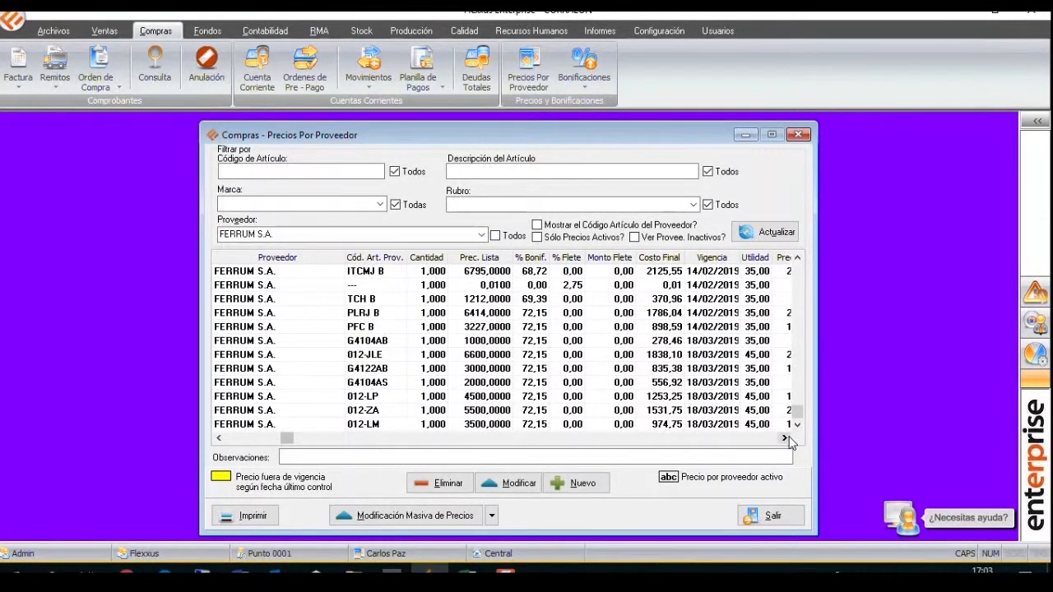
Open a new supplier price form from the G4122AB entry to review its fields, and close it without saving.
click(709, 370)
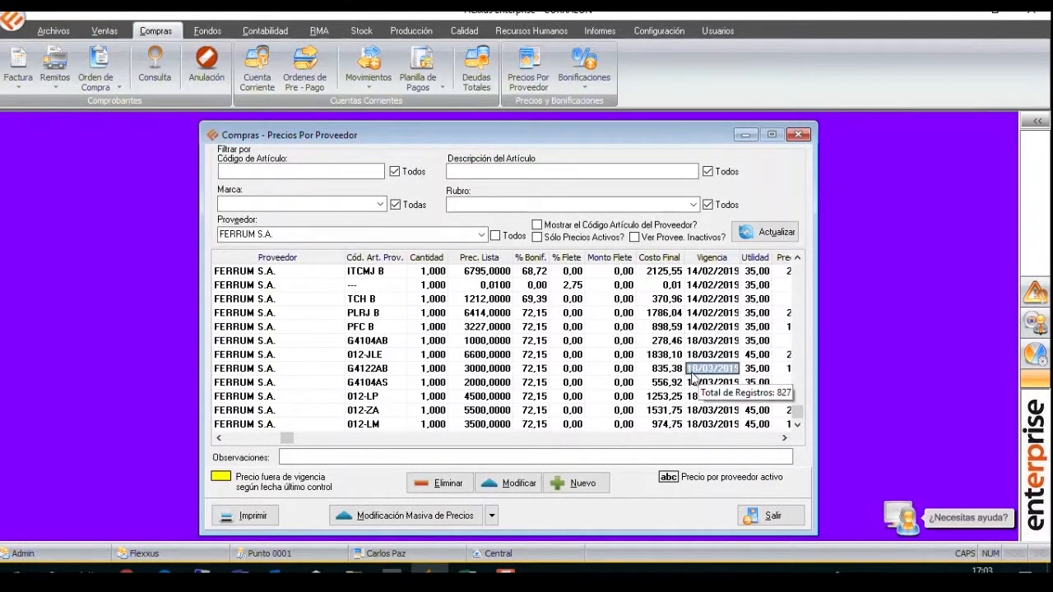
right_click(671, 374)
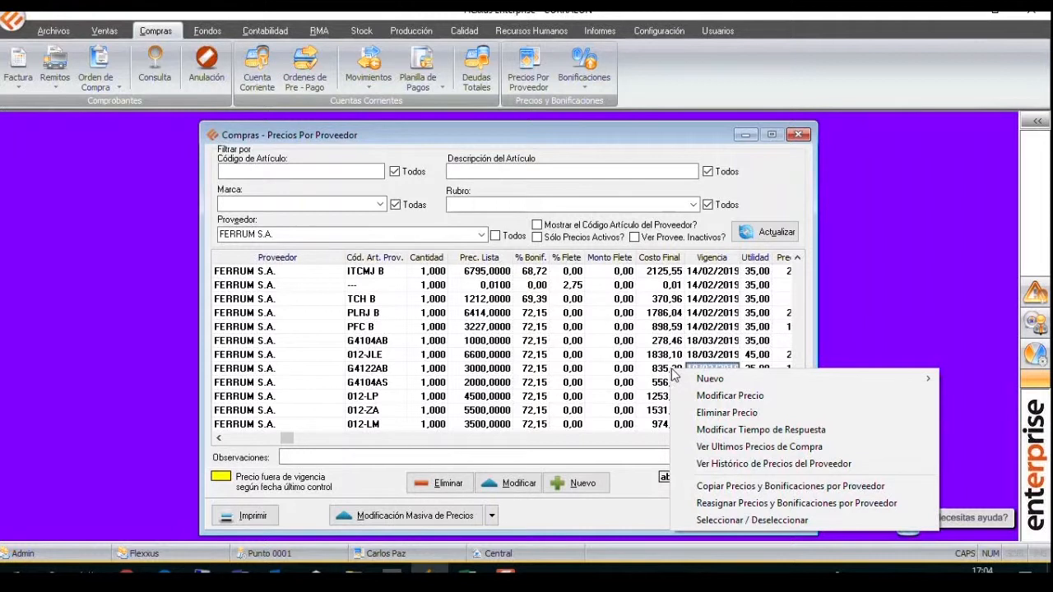
mouse_move(698, 384)
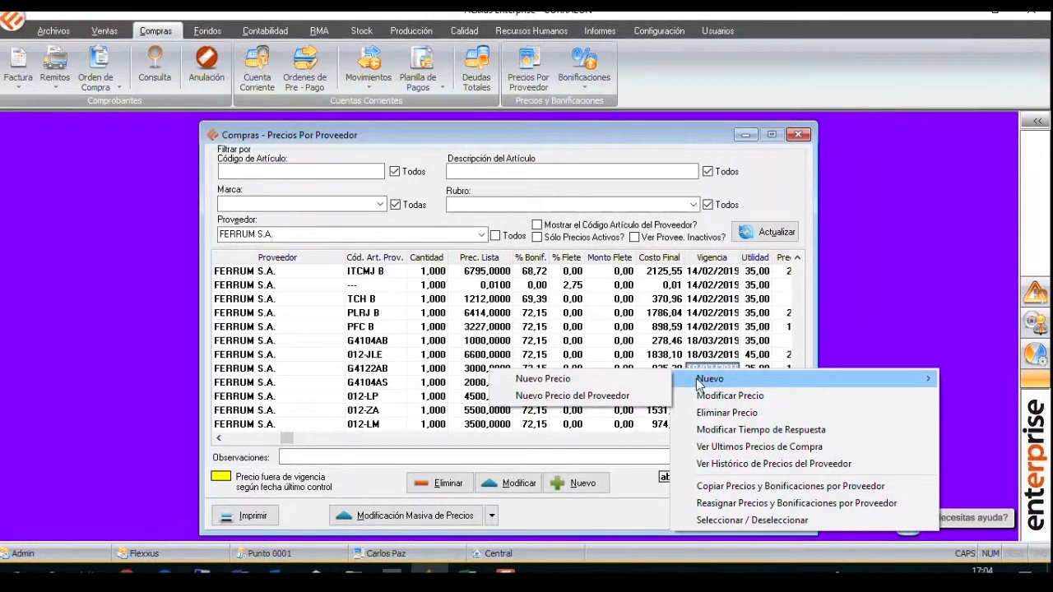
click(643, 397)
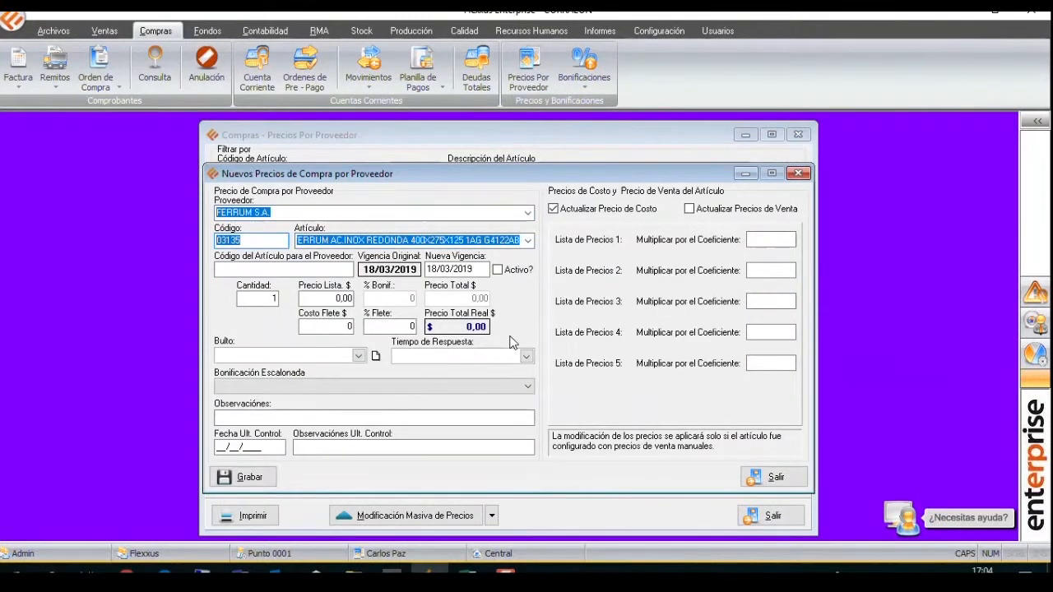
click(302, 272)
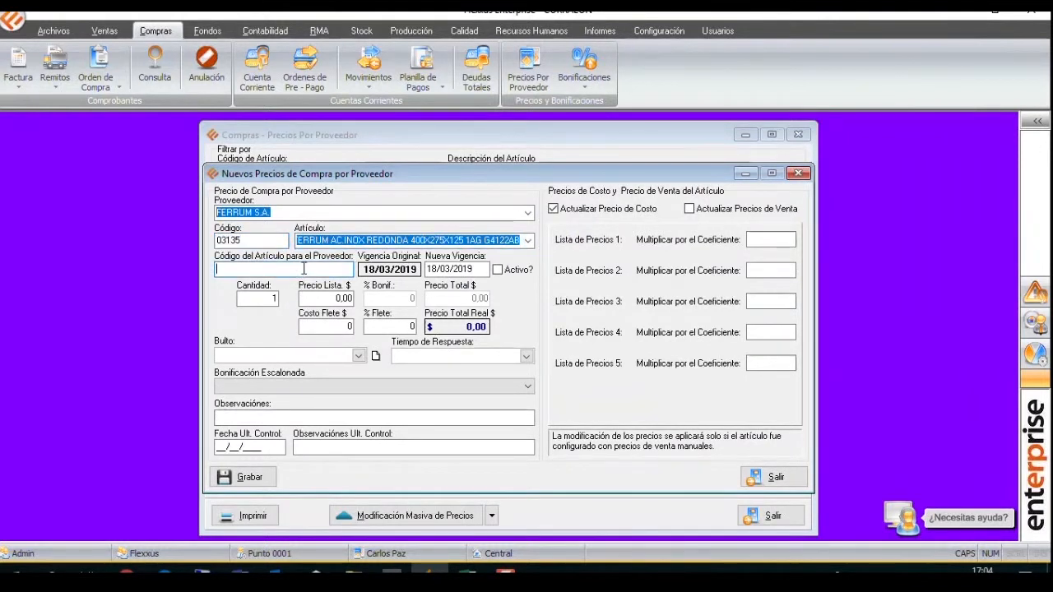
click(798, 173)
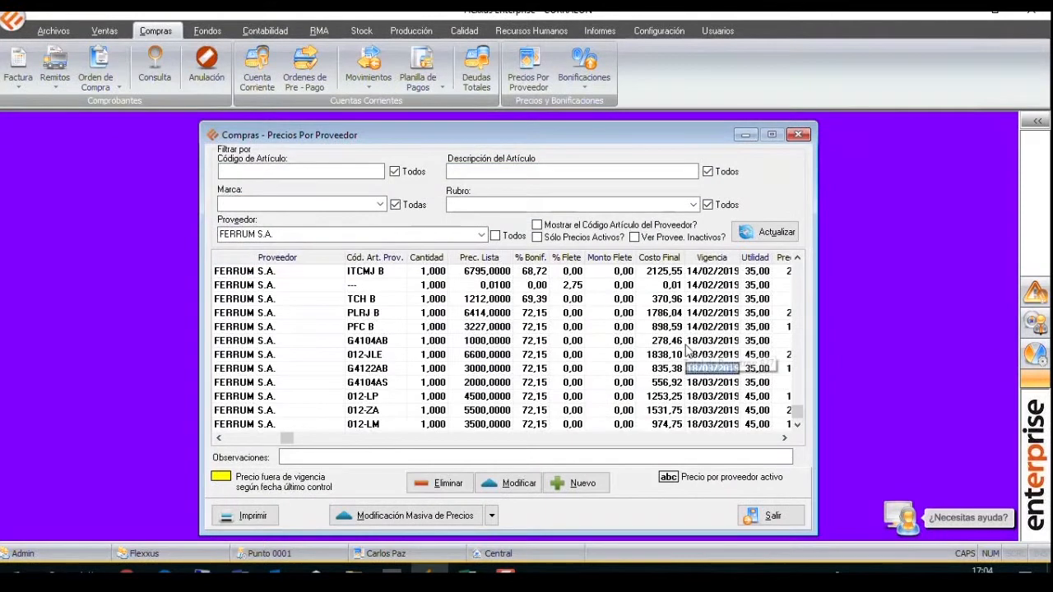
Open the Nuevo Precio form from the G4122AB entry to examine its supplier and article fields, and close it without saving.
right_click(697, 373)
mouse_move(699, 379)
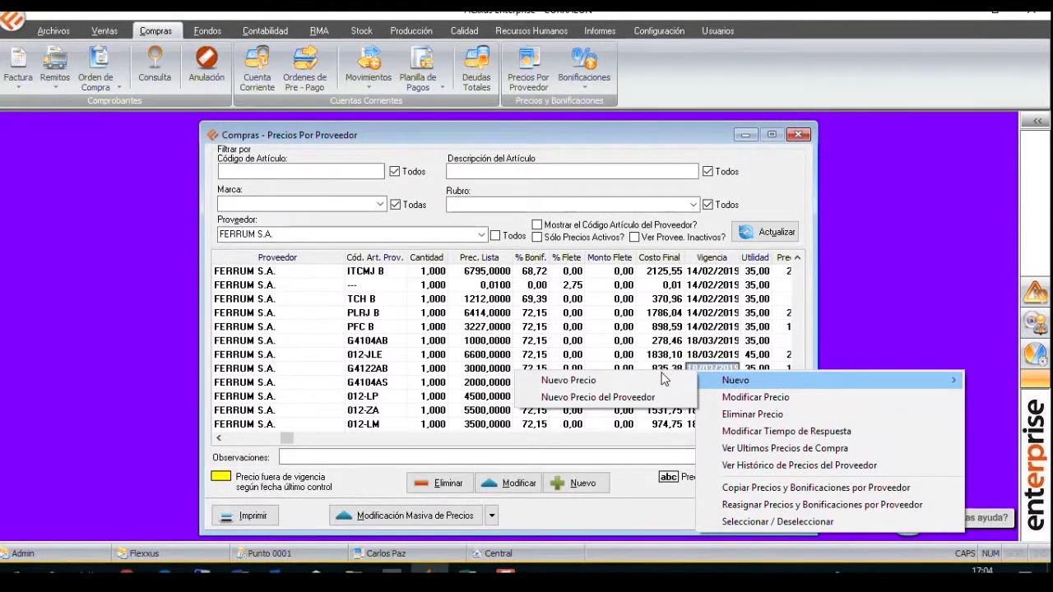
click(661, 378)
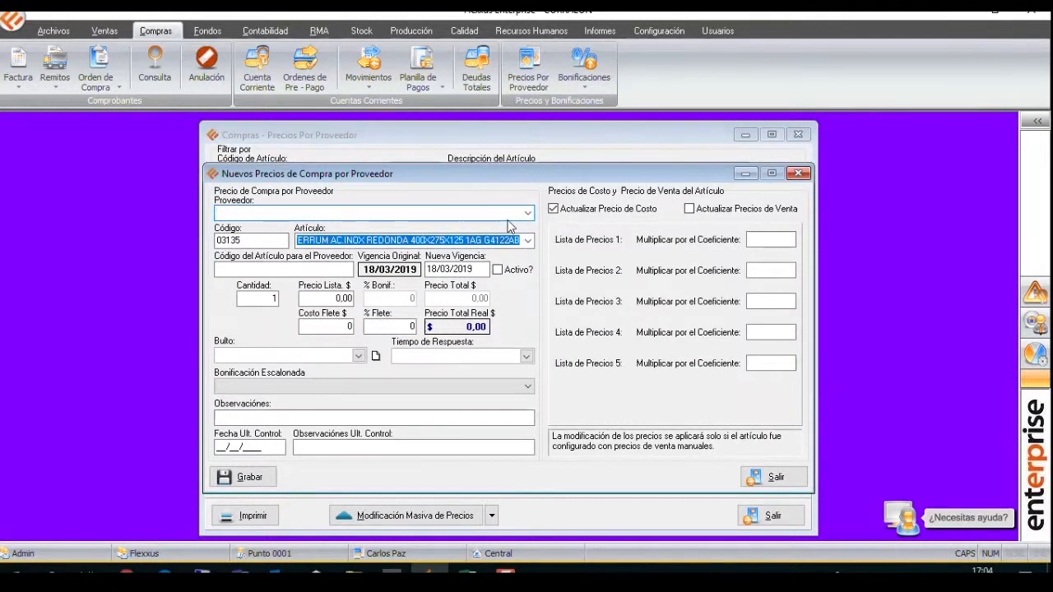
click(797, 173)
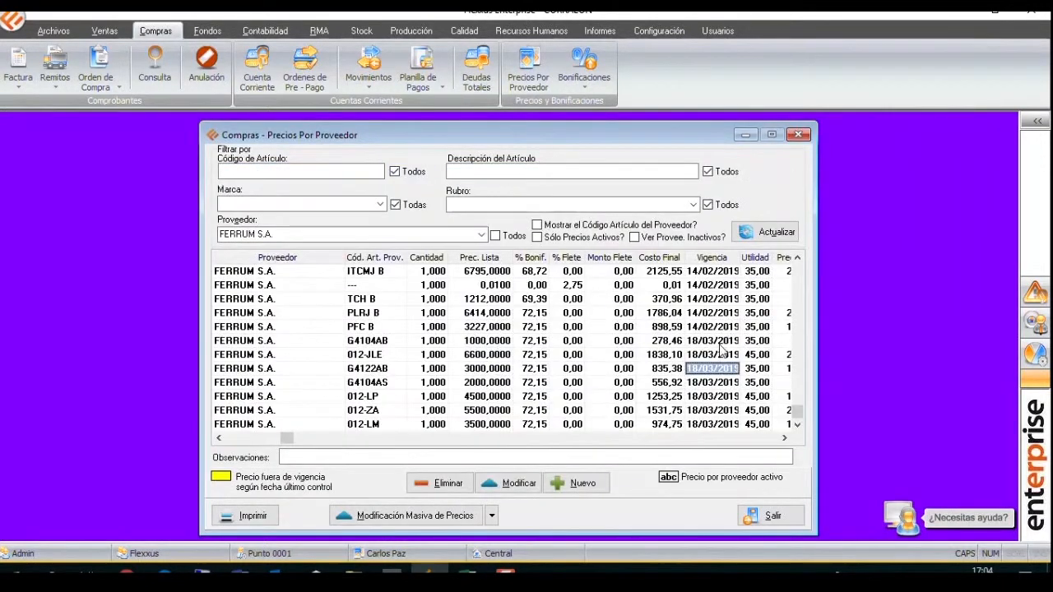
Open the Nuevo Precio del Proveedor form from the G4122AB entry to compare its prefilled fields, and close it without saving.
right_click(705, 373)
mouse_move(724, 379)
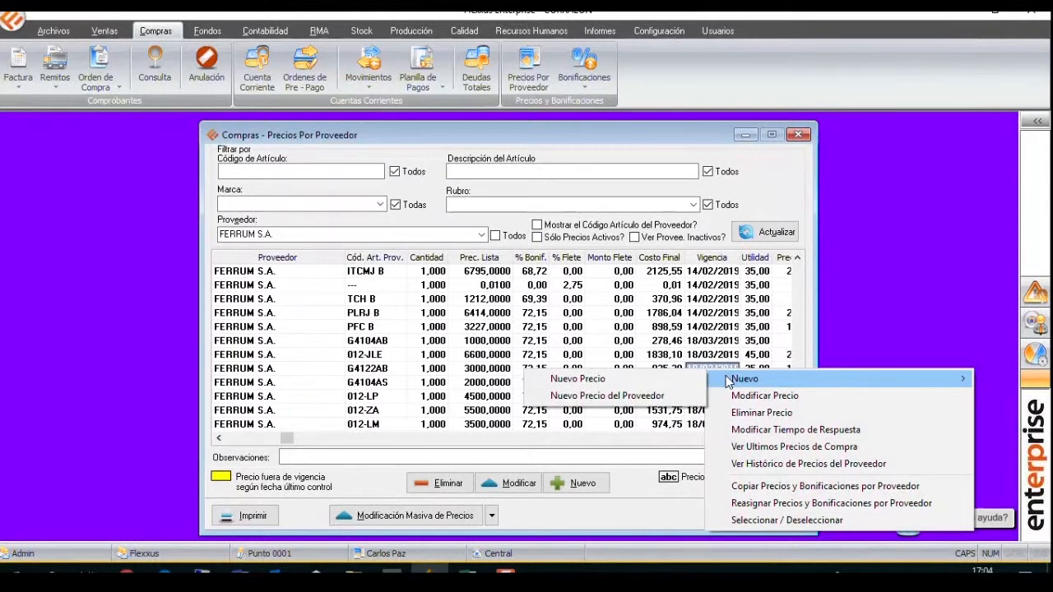
click(625, 395)
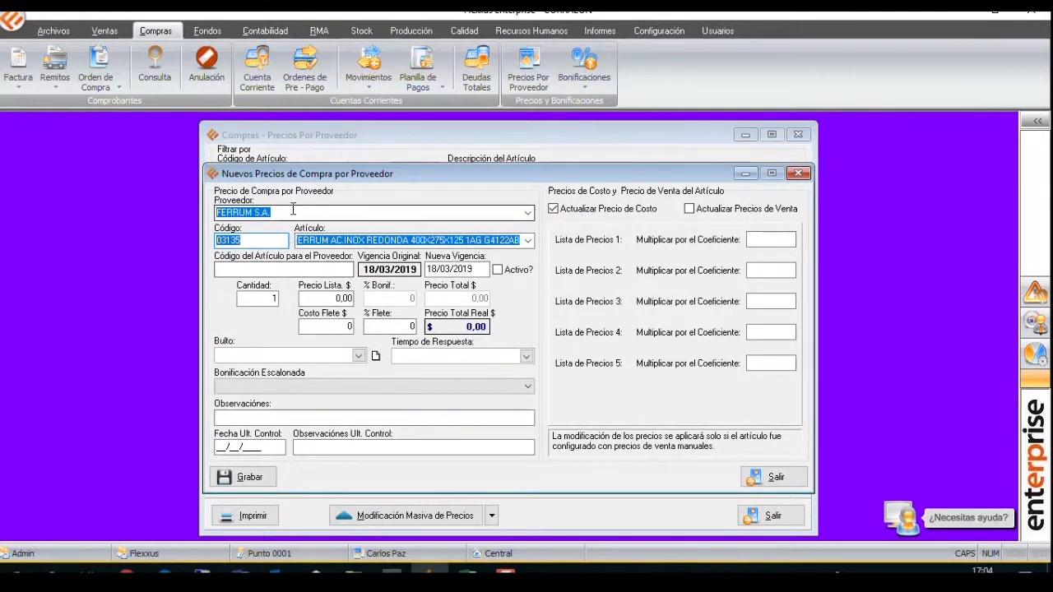
click(797, 174)
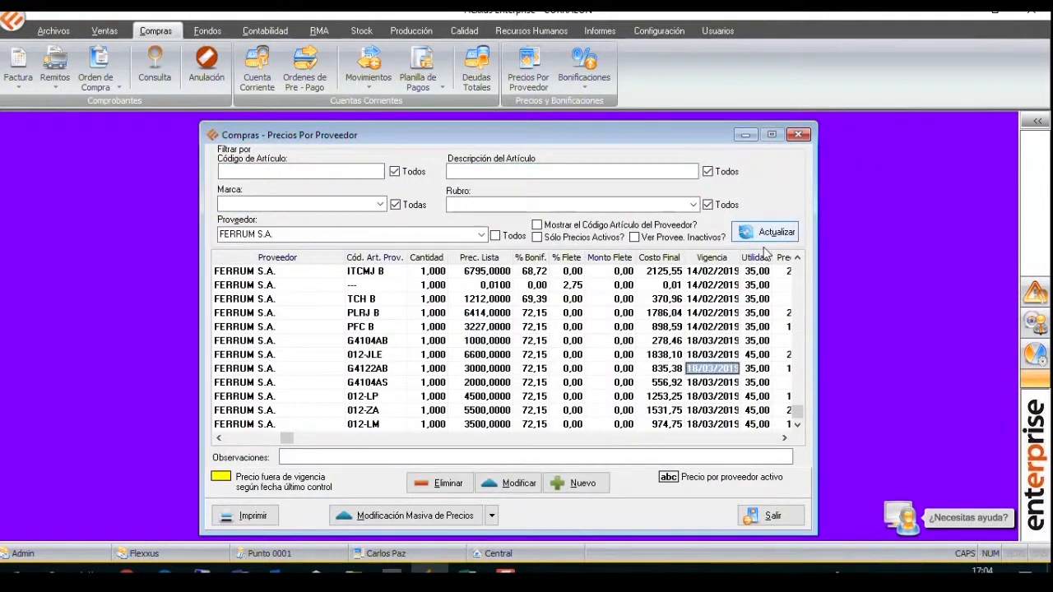
Open the existing G4122AB price for modification to review its fields, and close it without changes.
right_click(699, 367)
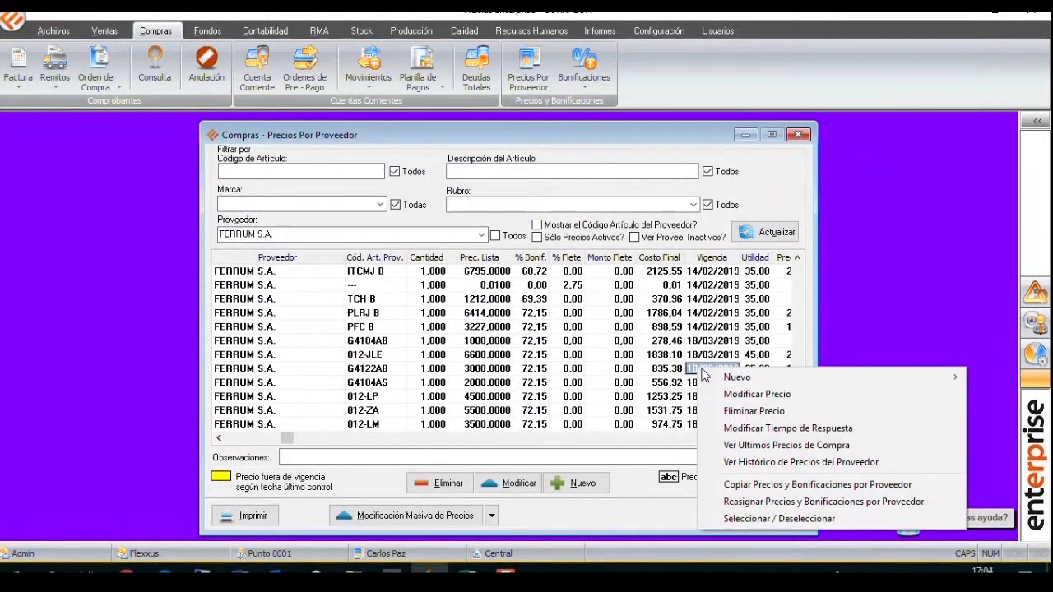
click(736, 394)
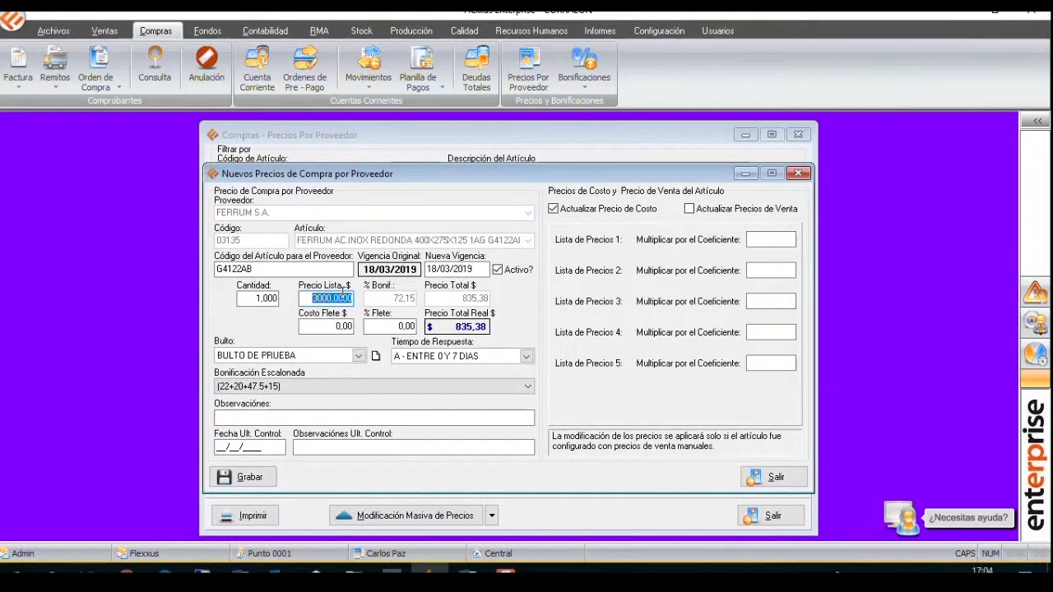
click(797, 173)
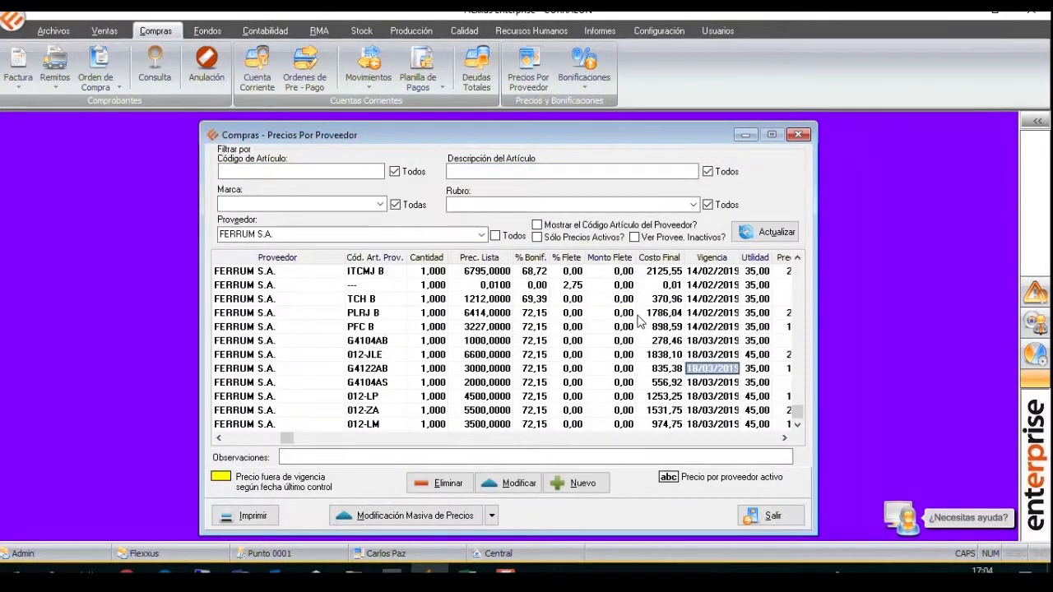
Try to modify the response time of the G4122AB price without marking the entry.
right_click(652, 366)
mouse_move(675, 383)
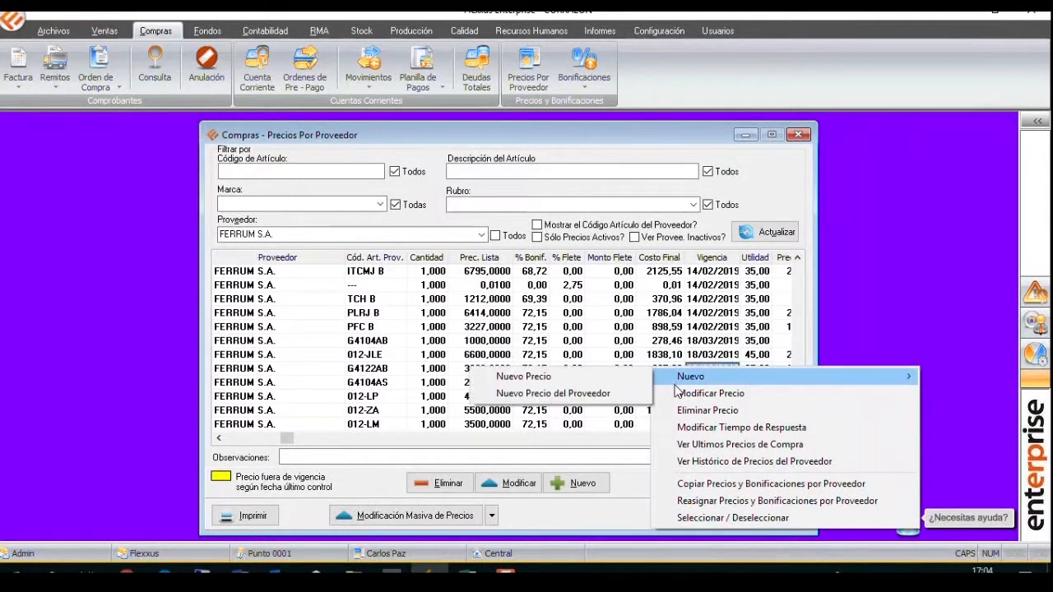
click(690, 428)
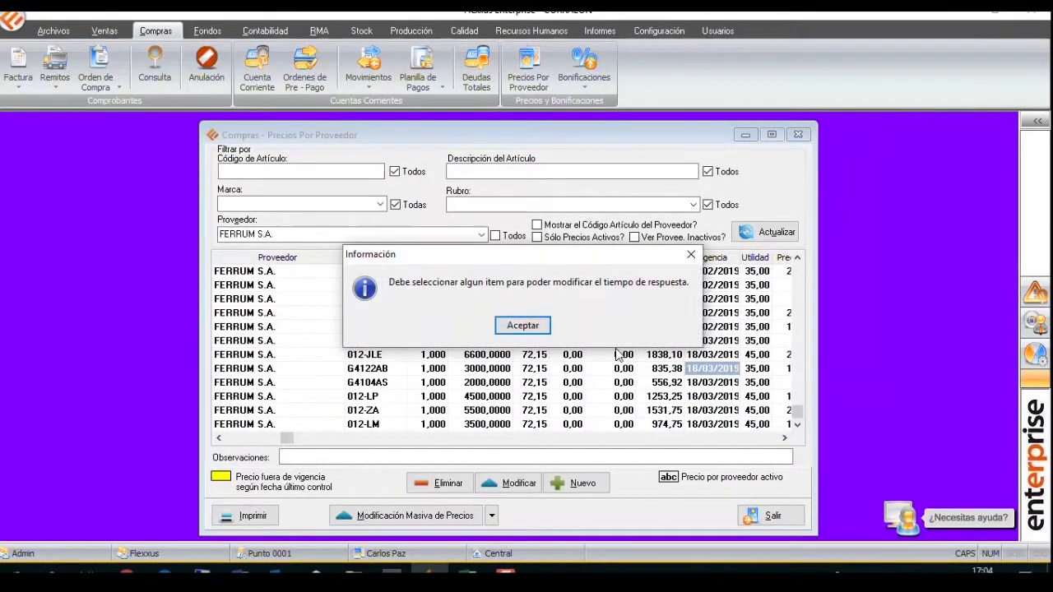
click(518, 329)
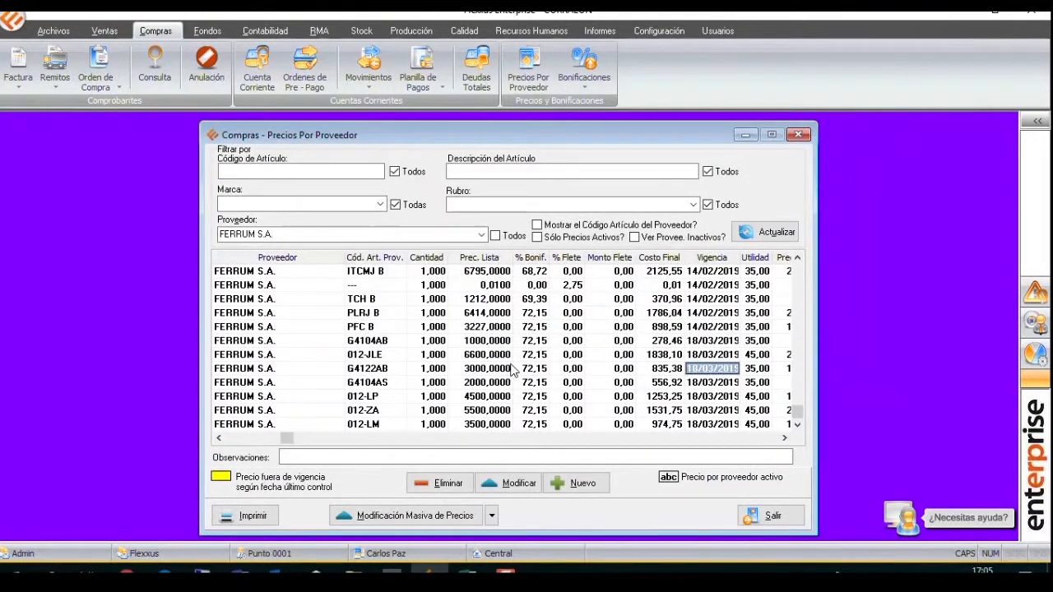
Mark the G4122AB entry, review its response time options including B - ENTRE 8 Y 20 DIAS, and close the dialog without saving.
click(512, 370)
right_click(512, 371)
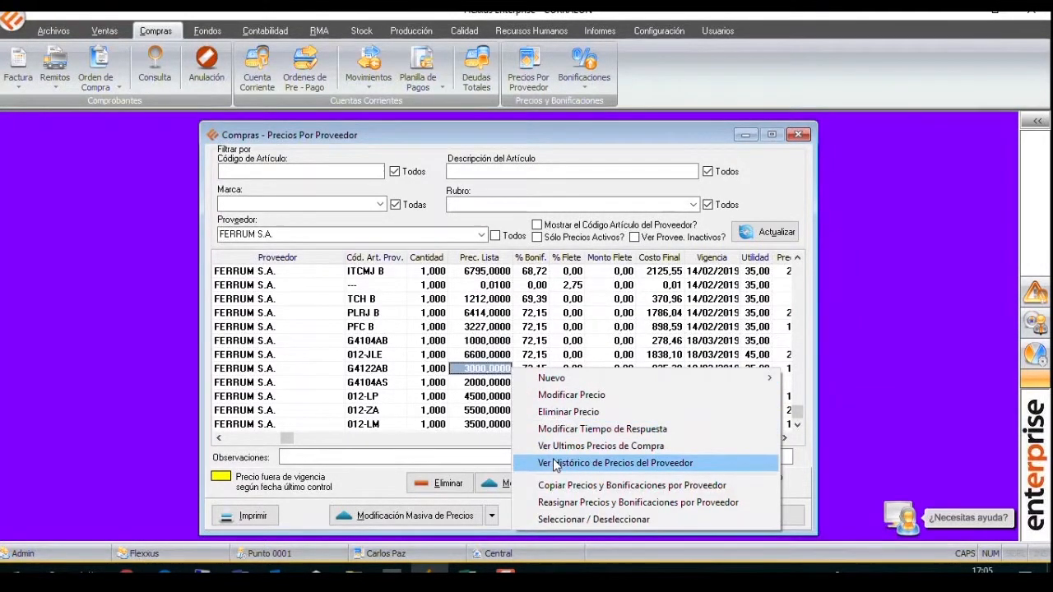
click(565, 520)
right_click(631, 369)
click(699, 429)
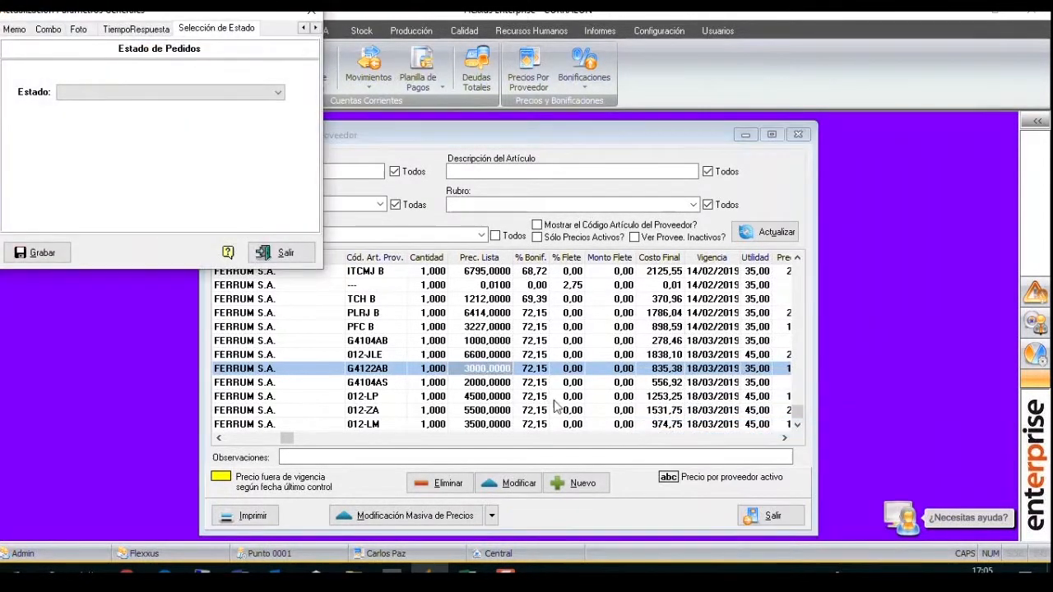
click(228, 102)
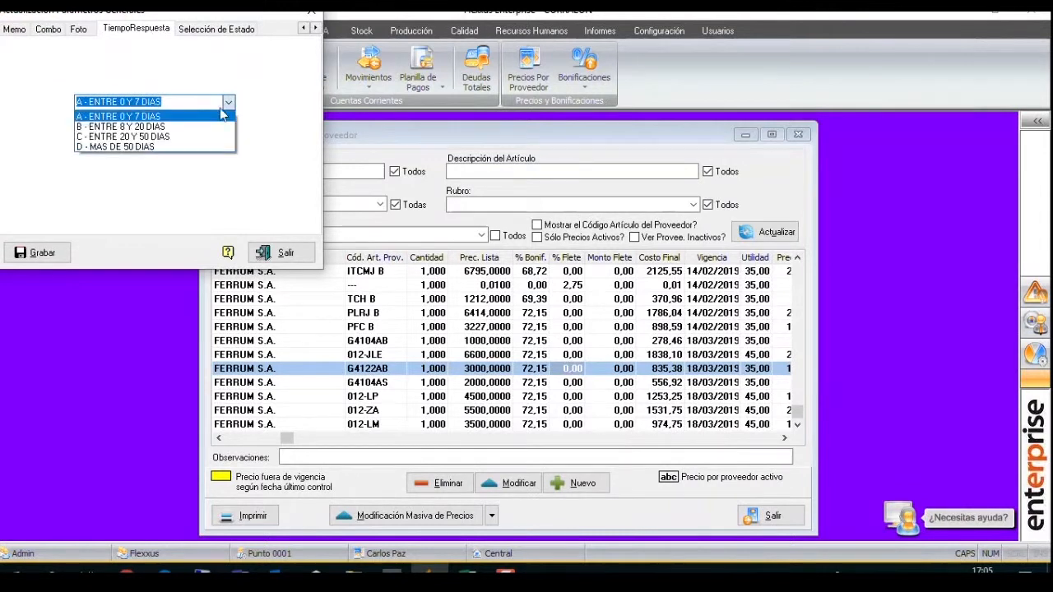
click(209, 126)
key(Escape)
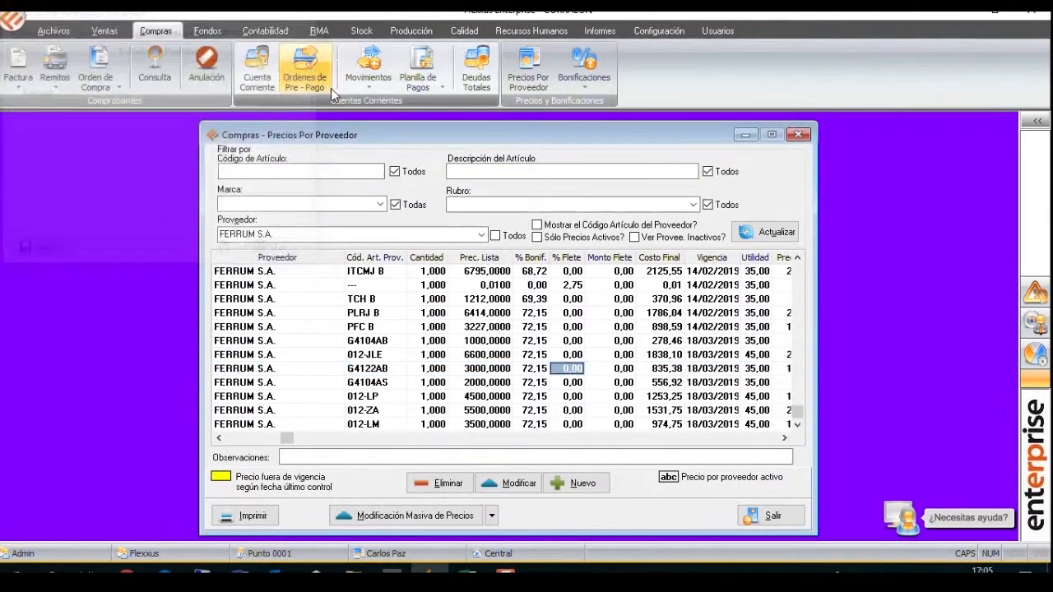
View the FERRUM S.A. price history for G4122AB, examine the earlier price change, and close the history.
right_click(573, 367)
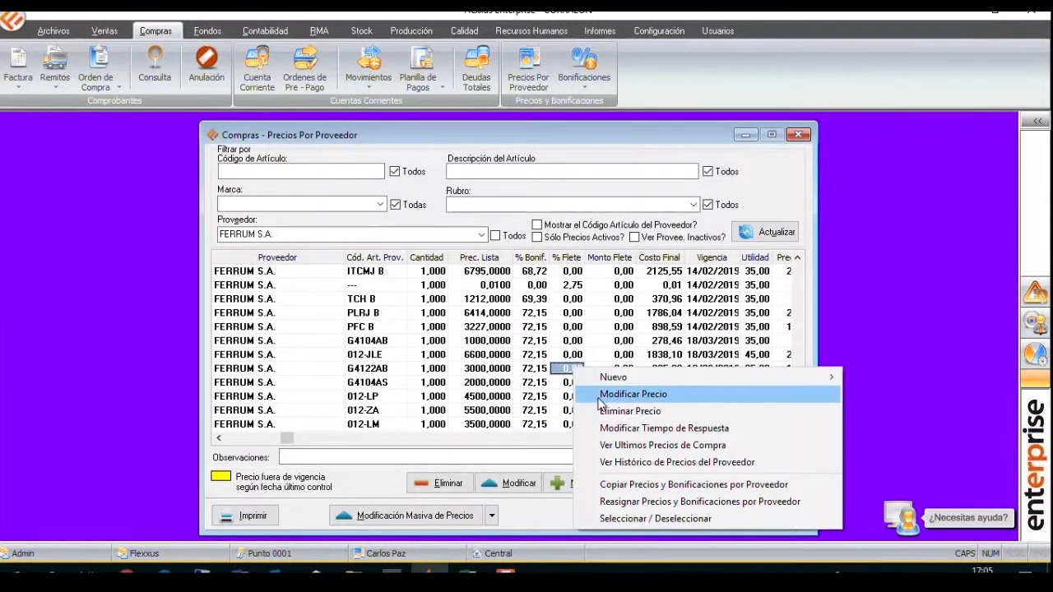
click(687, 465)
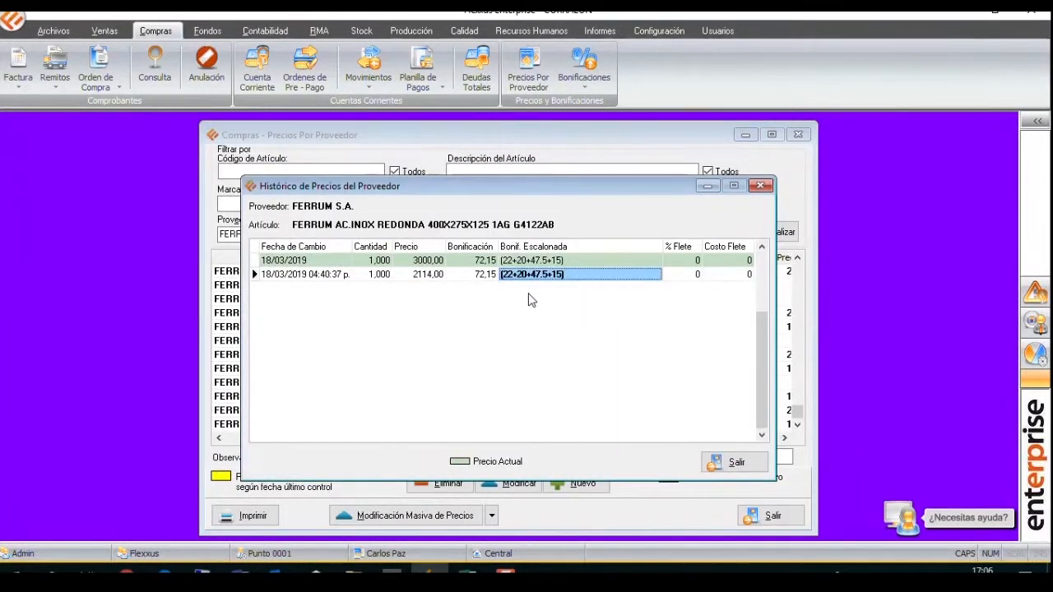
click(327, 279)
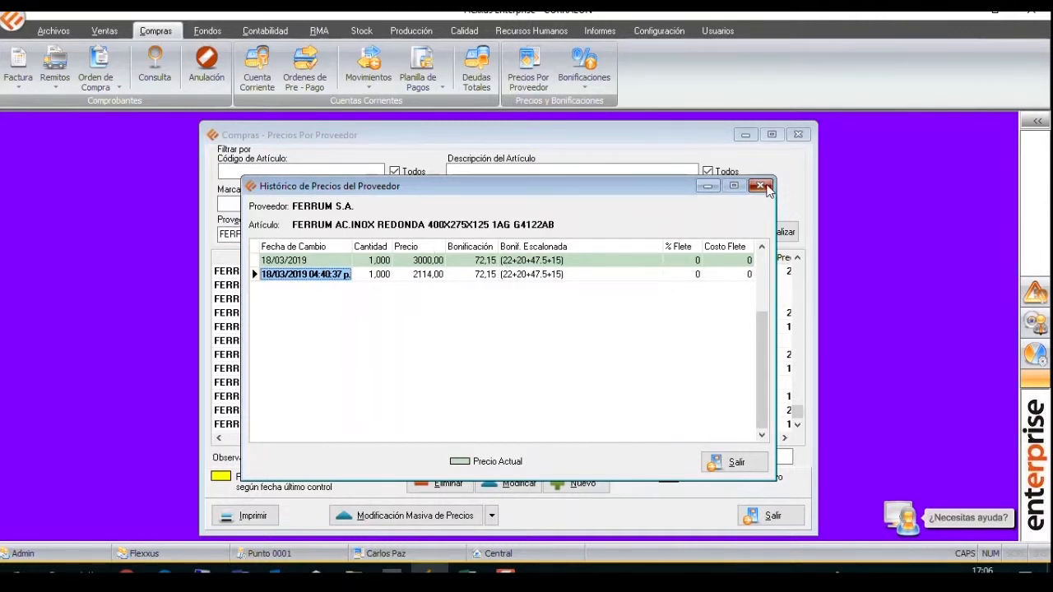
click(759, 185)
Start a supplier price copy with FERRUM S.A. as source and A B C S.A. as destination, and load the article list.
right_click(591, 372)
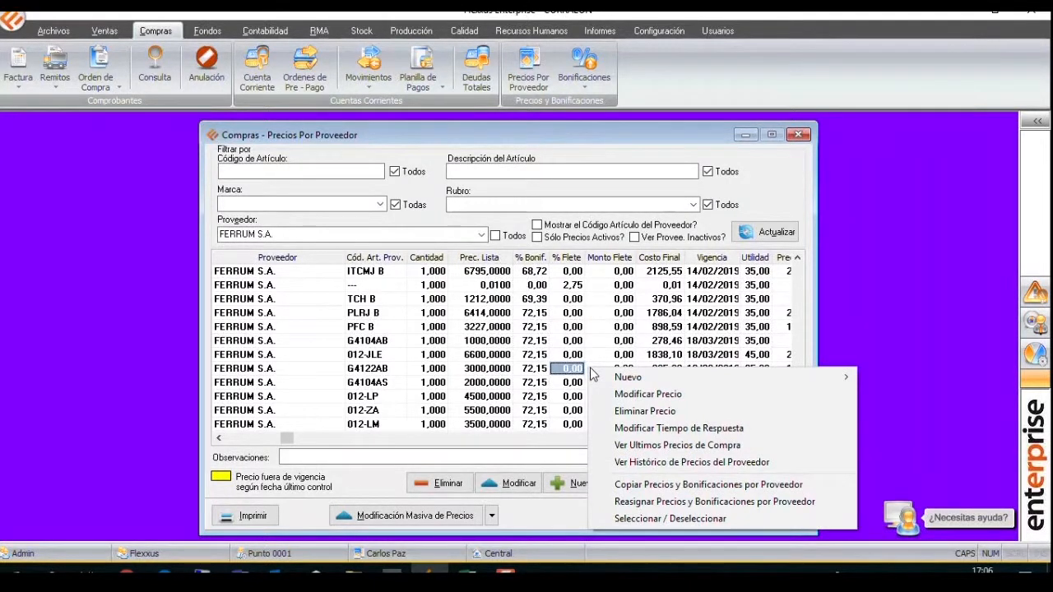
click(663, 487)
click(599, 168)
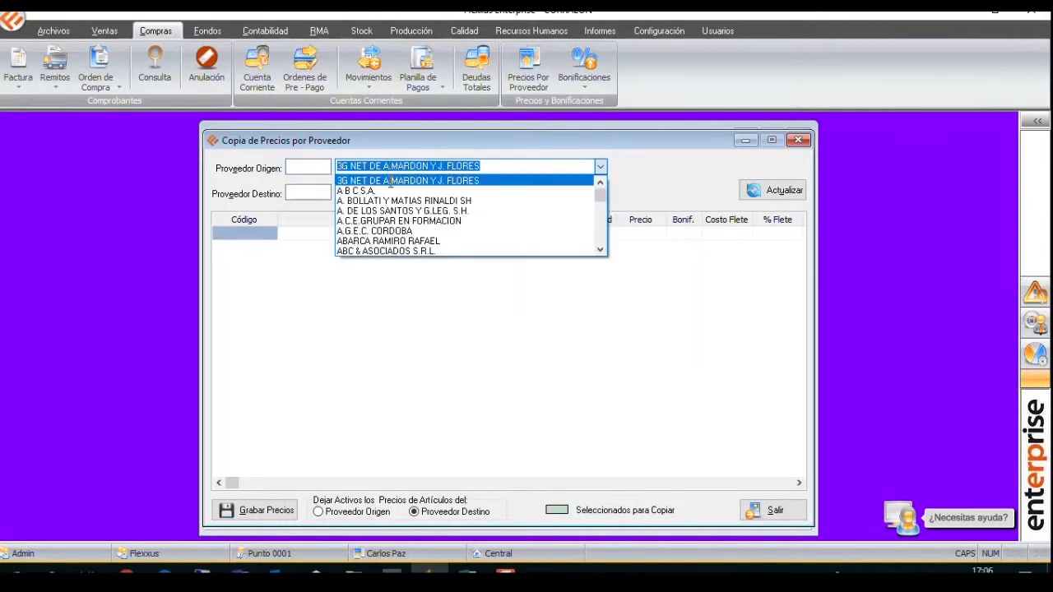
text(FERRUM S.A.)
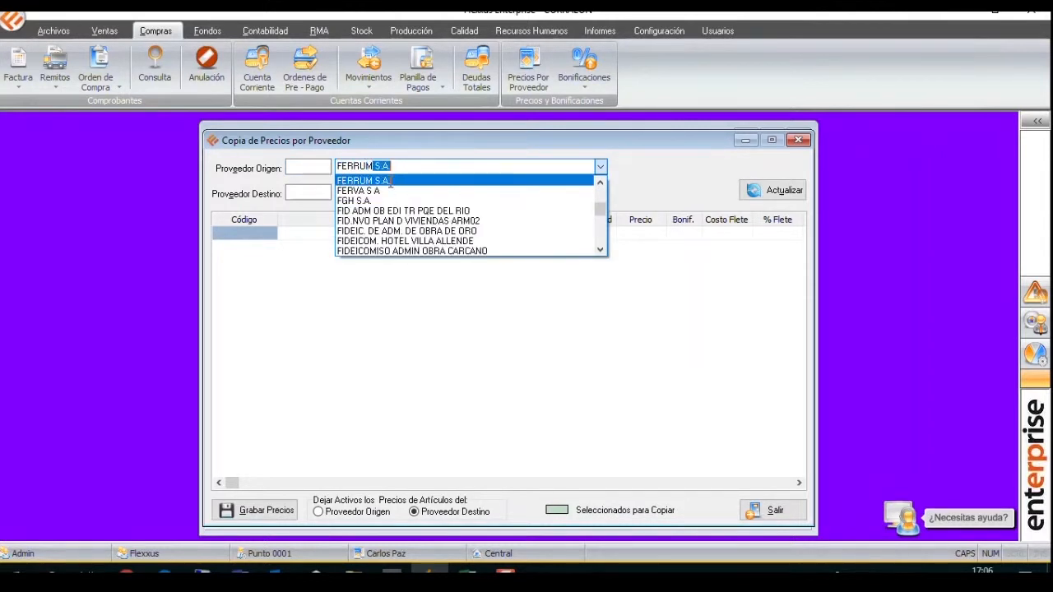
click(390, 181)
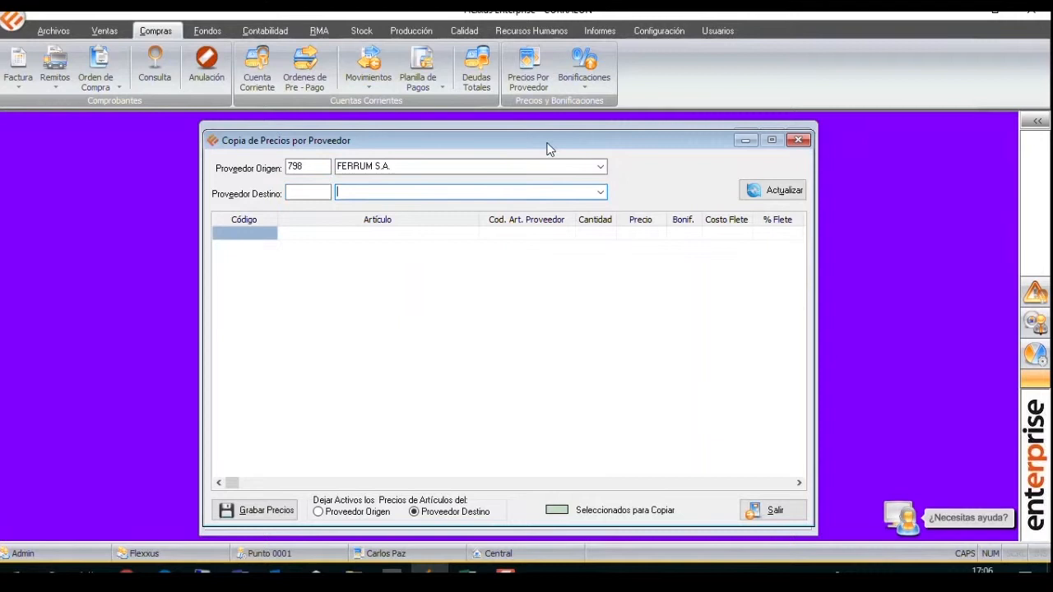
click(601, 193)
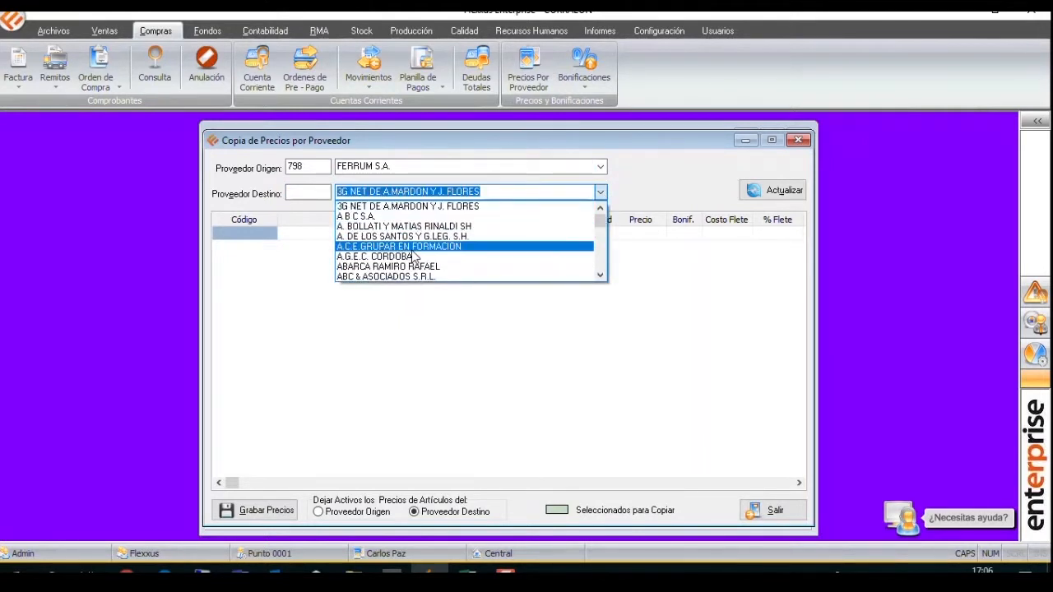
click(477, 216)
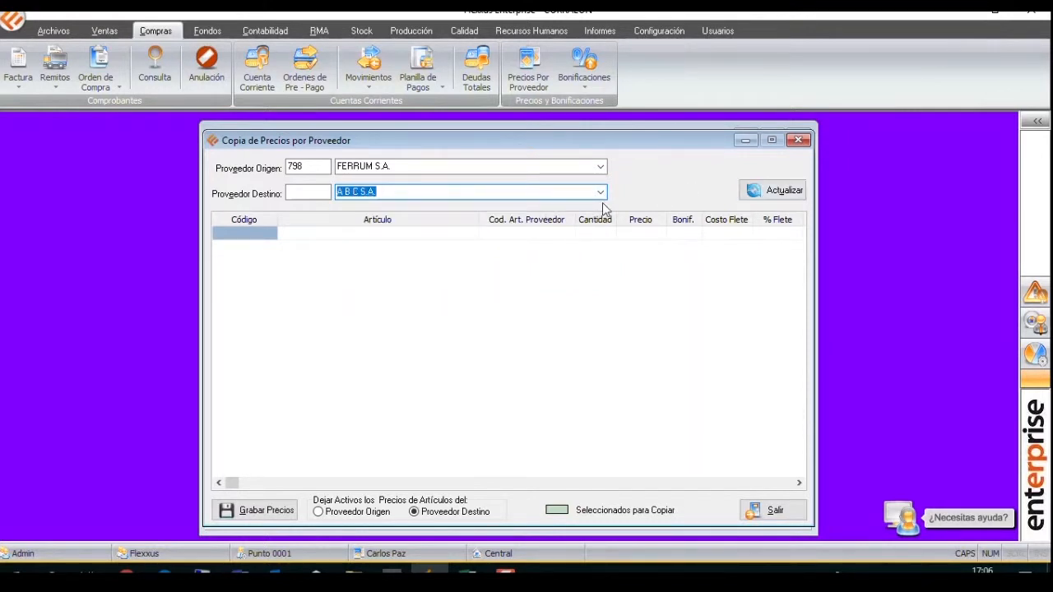
key(Tab)
click(758, 196)
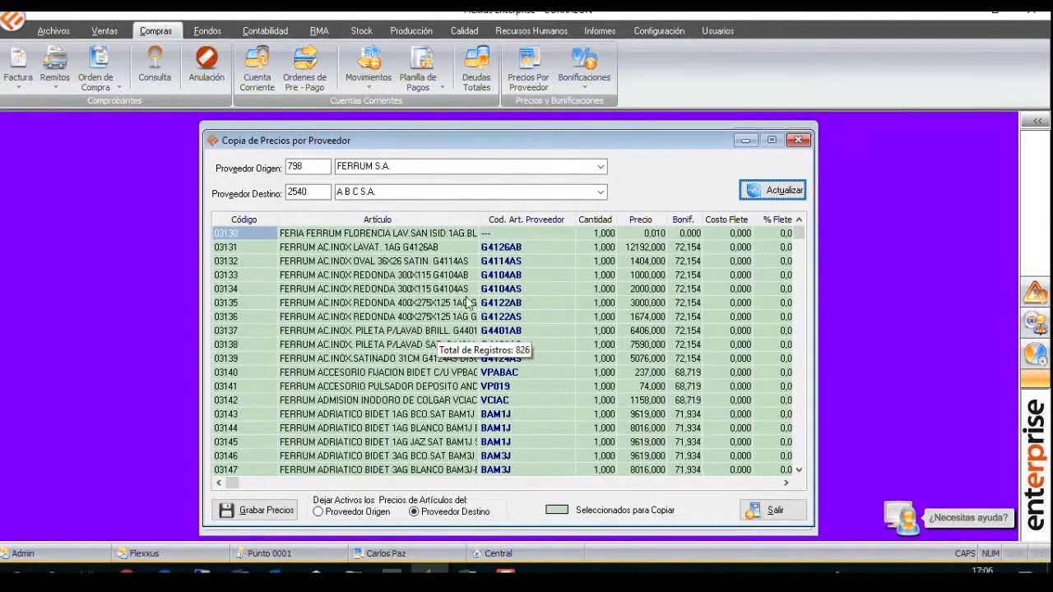
Compare the active-price options, keep the destination supplier's prices active, and deselect all articles in the copy list.
click(357, 518)
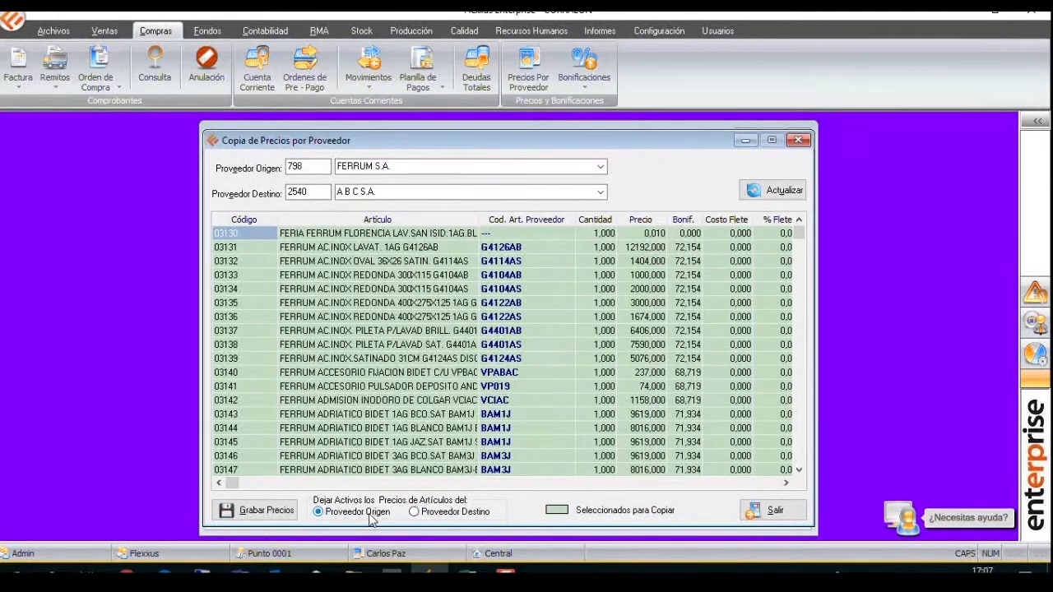
click(417, 515)
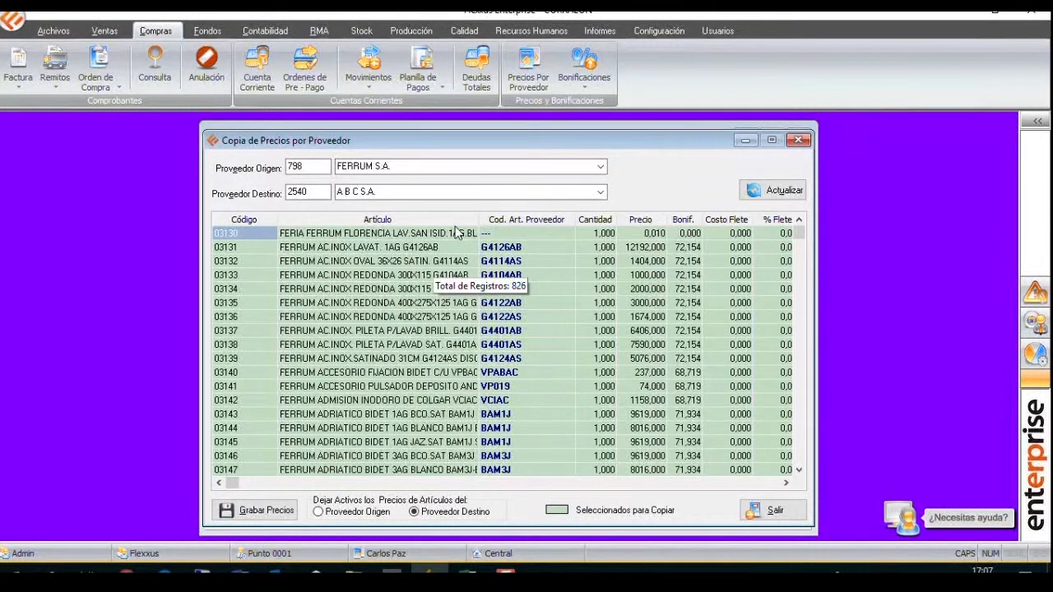
right_click(564, 261)
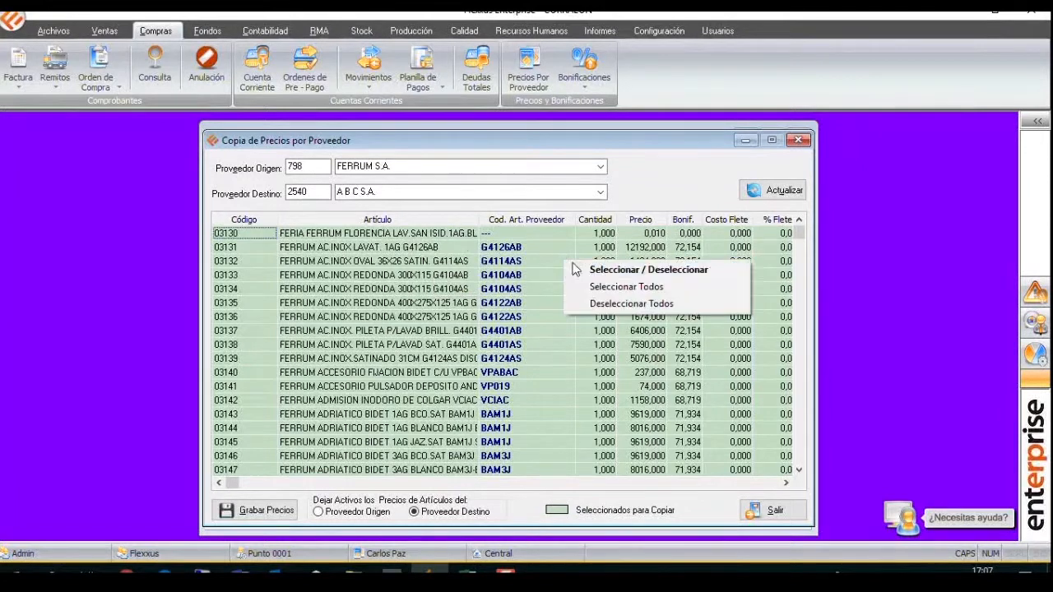
click(640, 304)
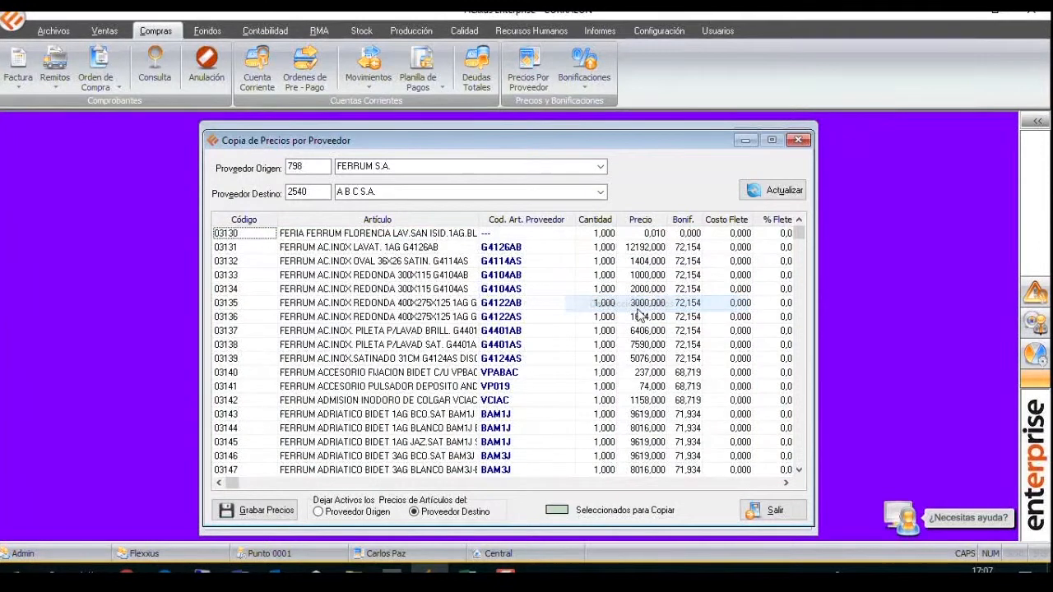
Mark articles 03130 through 03136 for copying and save their prices to A B C S.A.
right_click(599, 305)
double_click(546, 293)
double_click(547, 303)
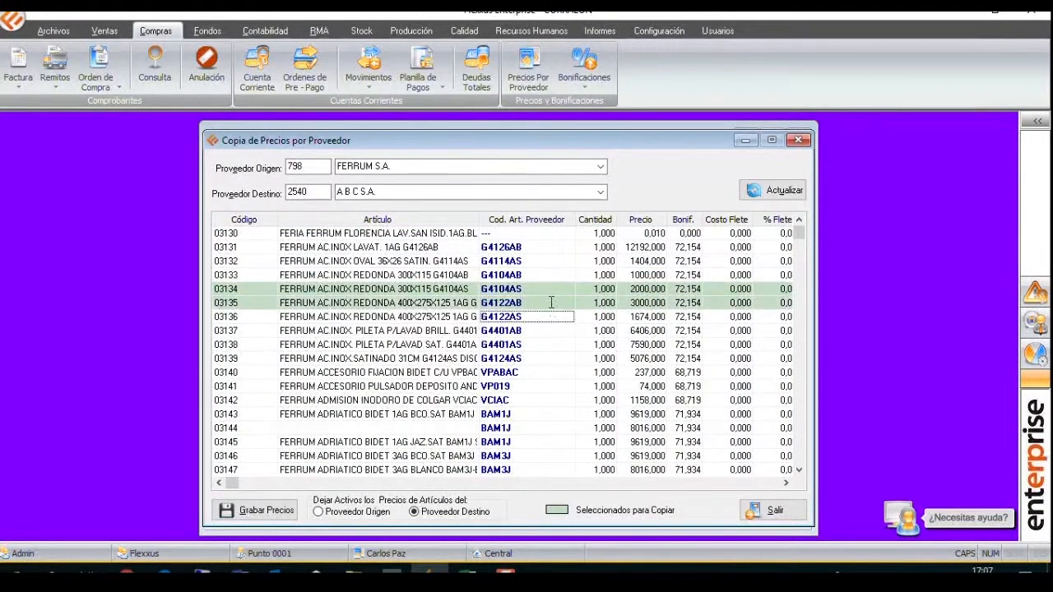
double_click(545, 323)
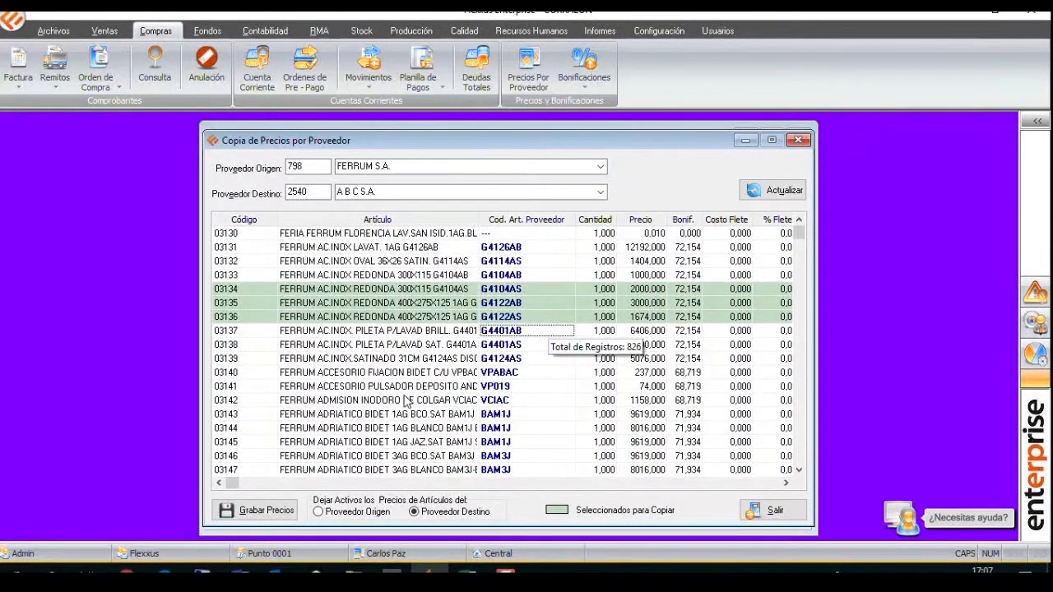
double_click(255, 234)
double_click(247, 247)
double_click(244, 263)
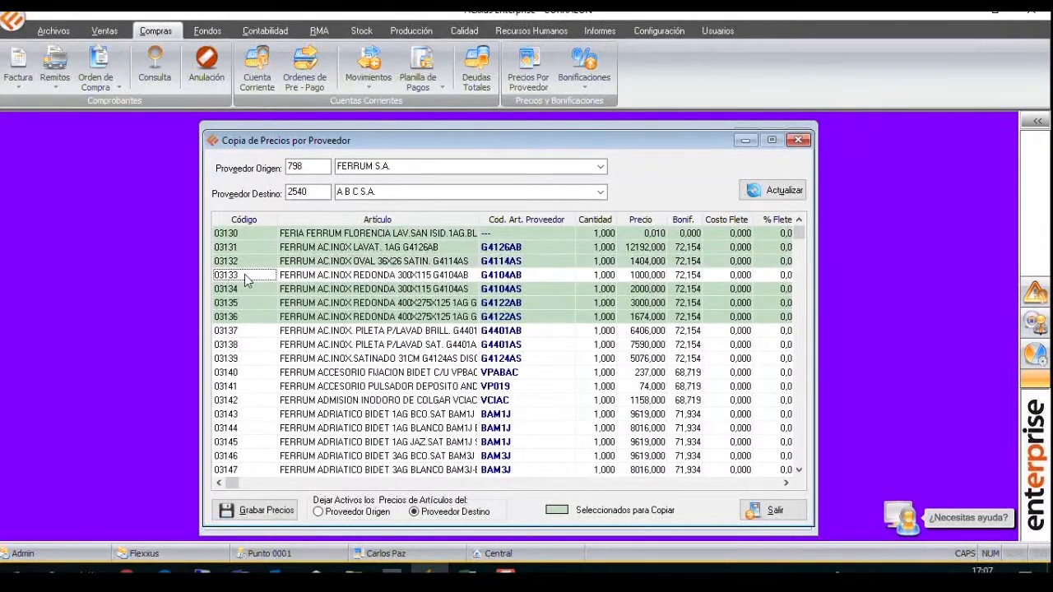
double_click(244, 274)
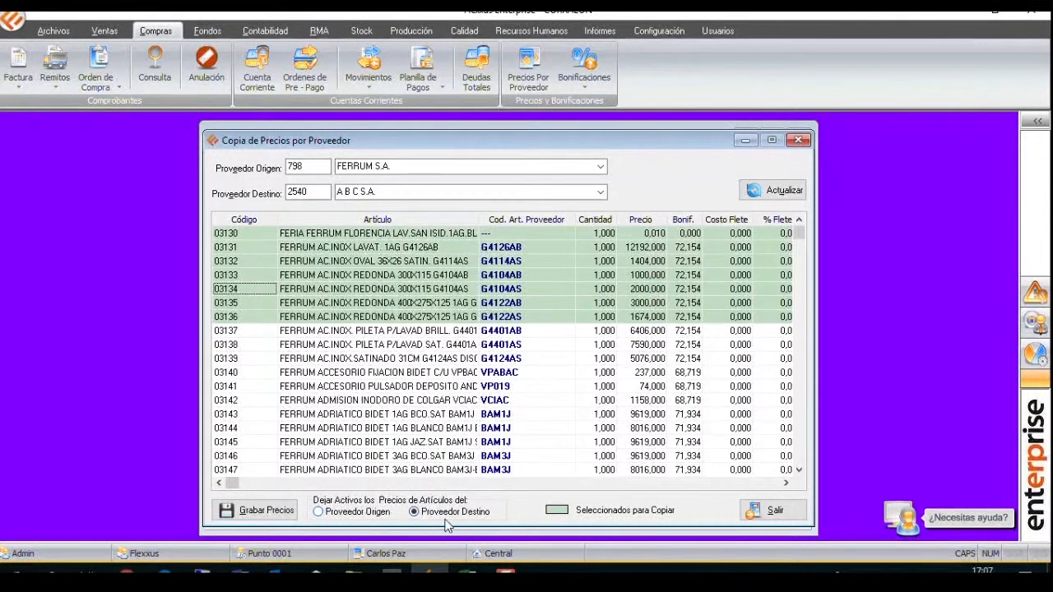
click(280, 510)
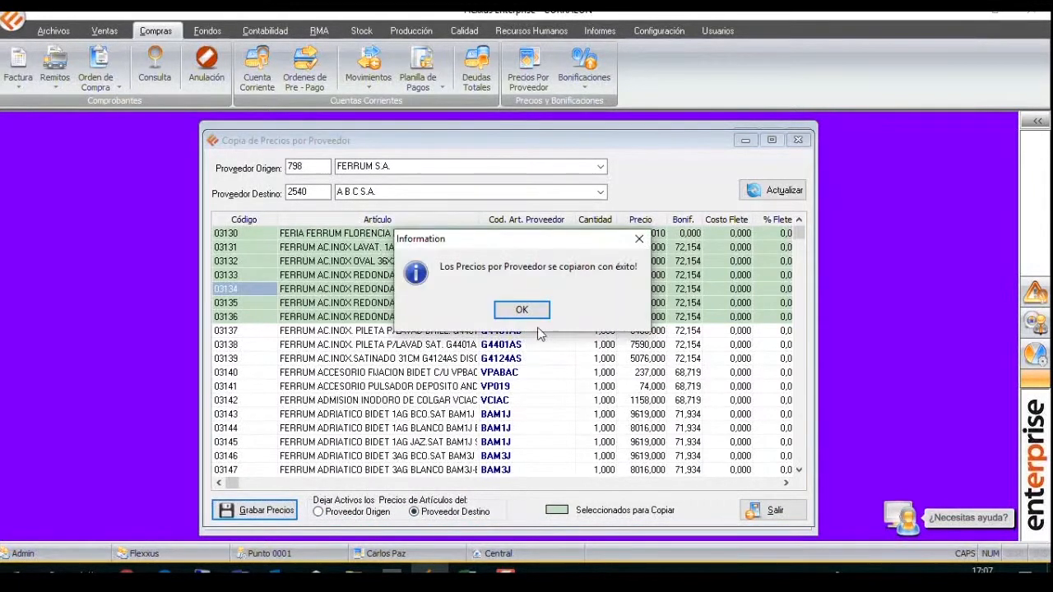
Dismiss the copy message and list the supplier prices of ABC S.R.L.
click(522, 309)
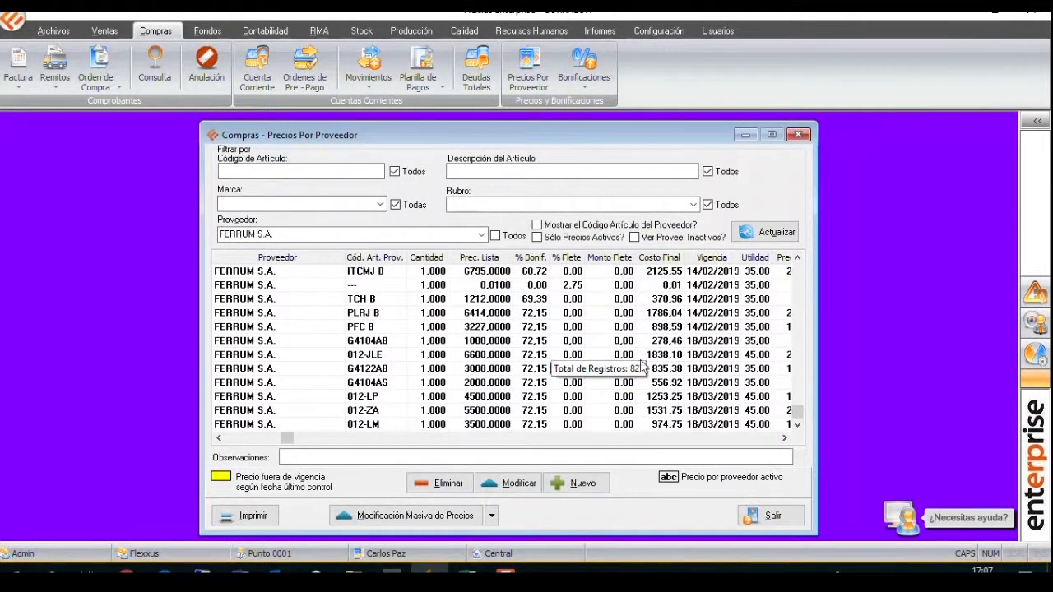
click(389, 236)
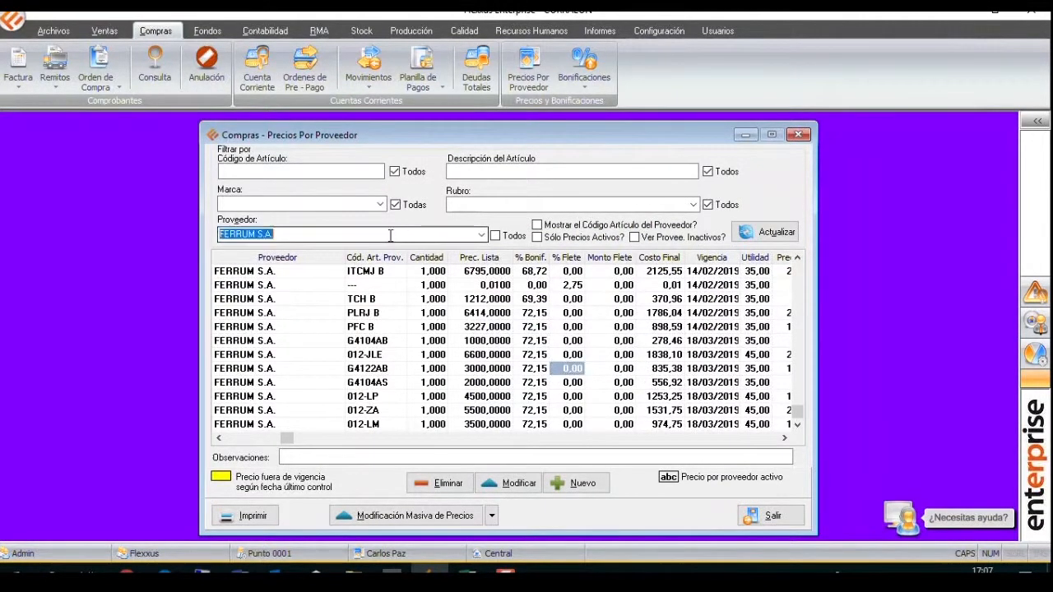
text(abc)
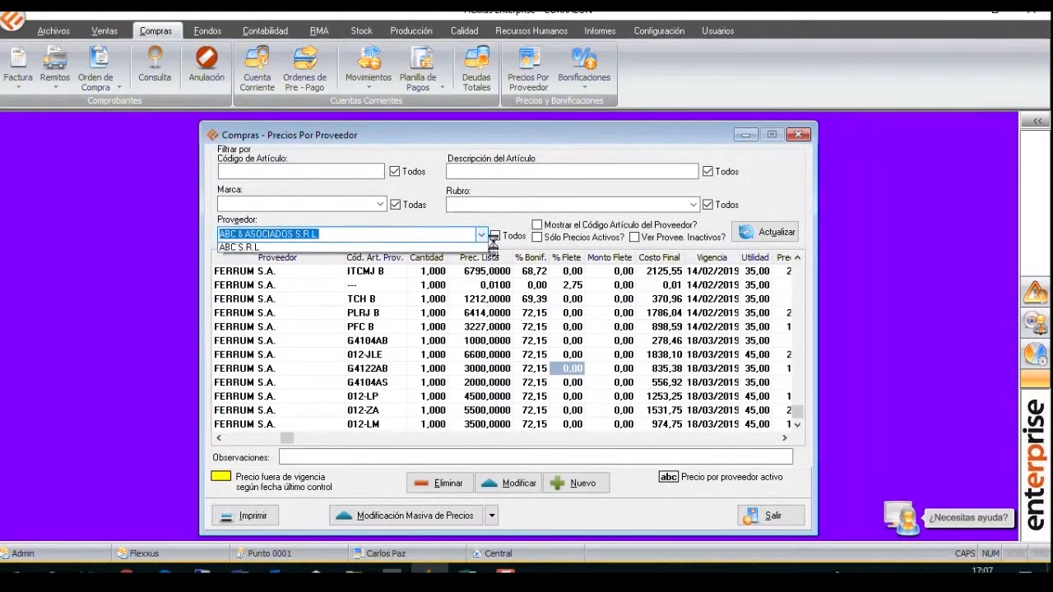
click(778, 232)
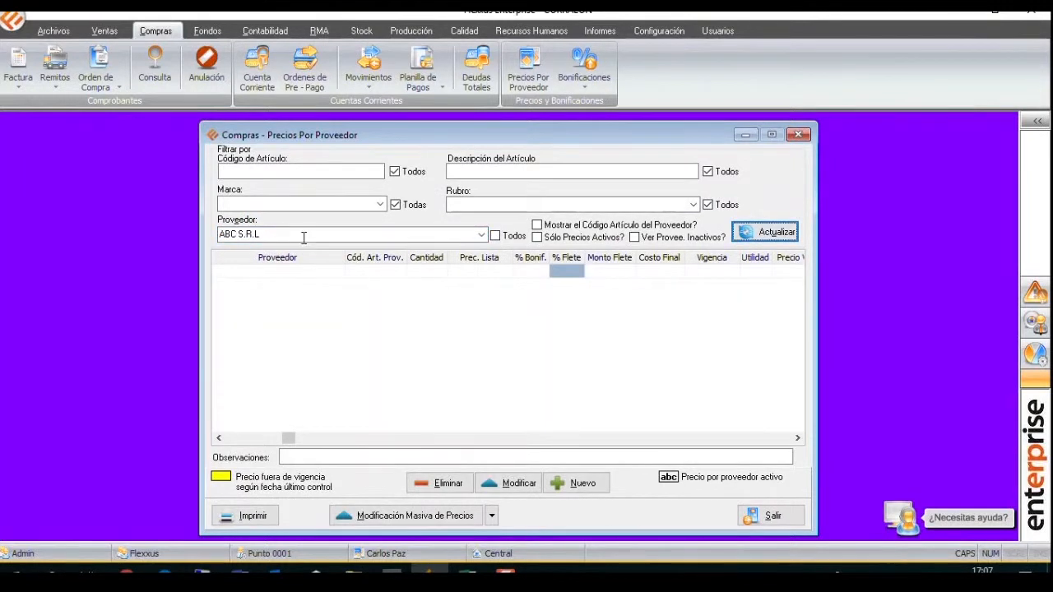
Filter the price list by supplier A B C S.A. and examine the copied articles and their remarks.
click(482, 235)
click(437, 234)
key(BackSpace)
text(A B C)
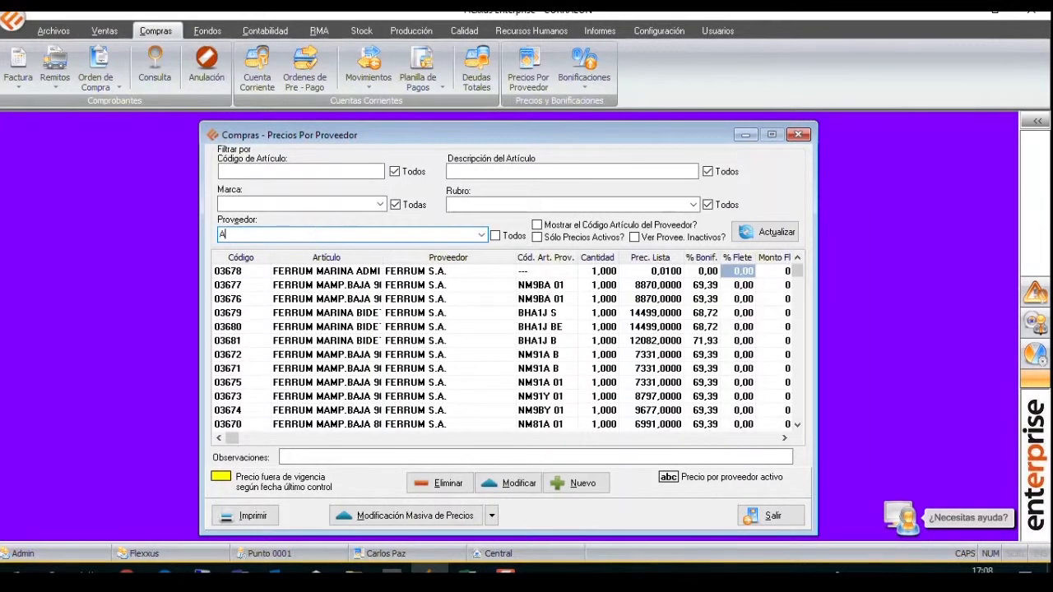
key(Return)
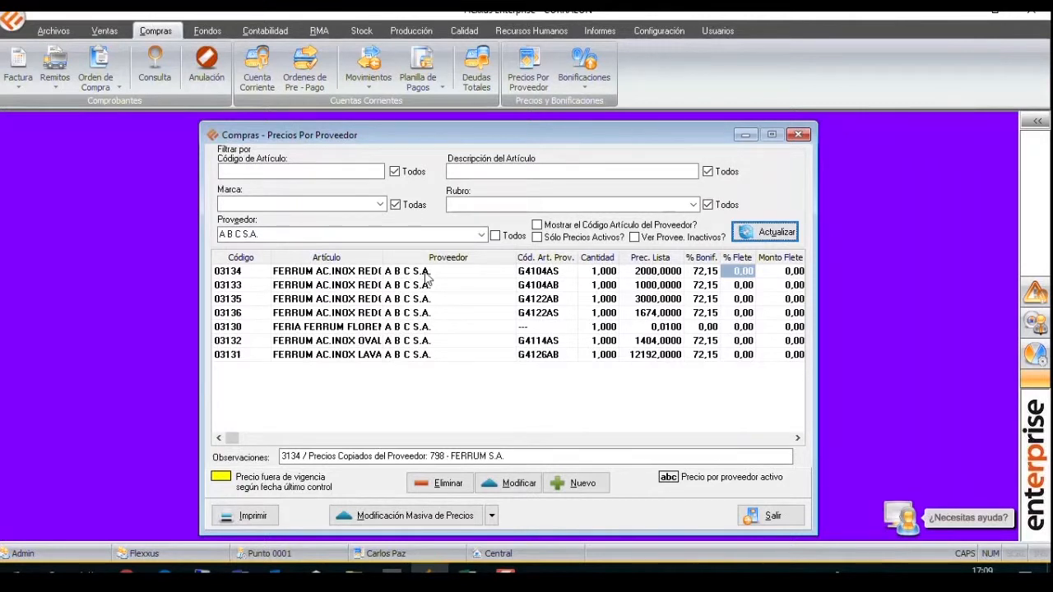
click(415, 346)
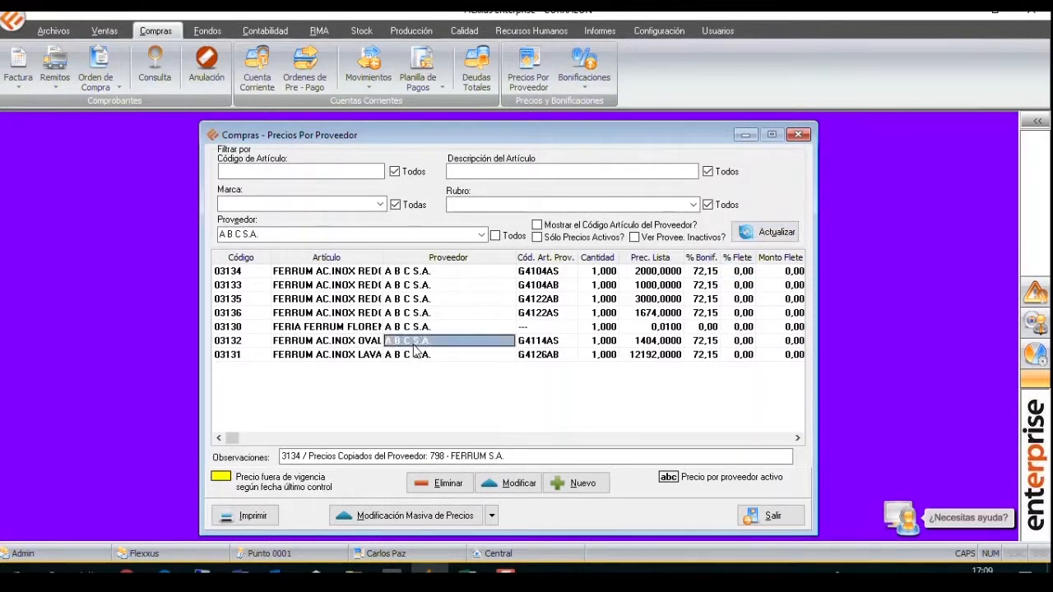
click(367, 286)
click(249, 273)
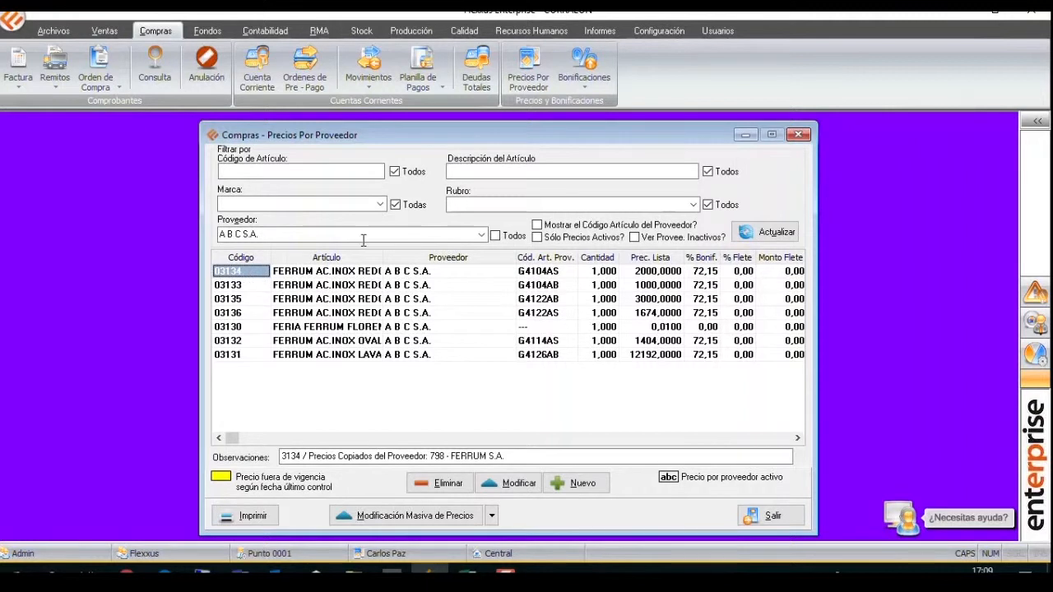
Filter by article code 03134 across all suppliers and compare the FERRUM S.A. and A B C S.A. price rows.
click(494, 235)
click(362, 172)
text(03134)
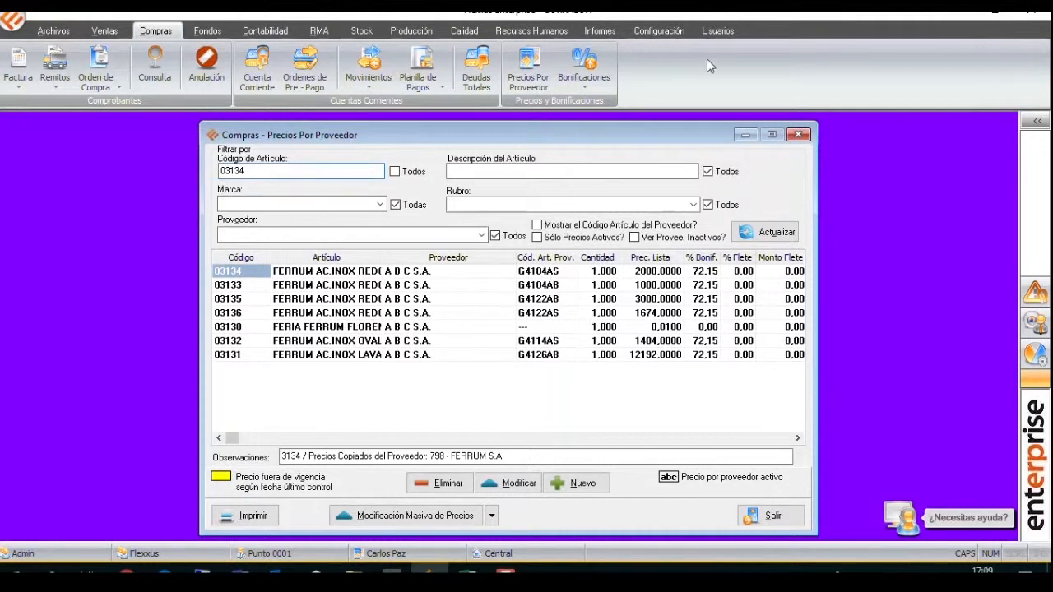
click(765, 232)
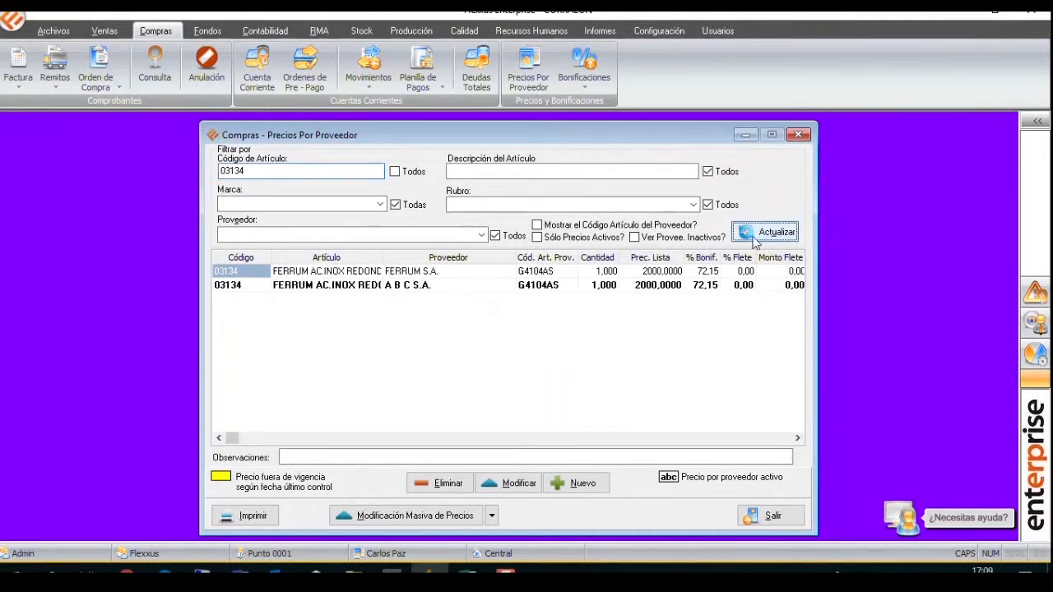
click(380, 286)
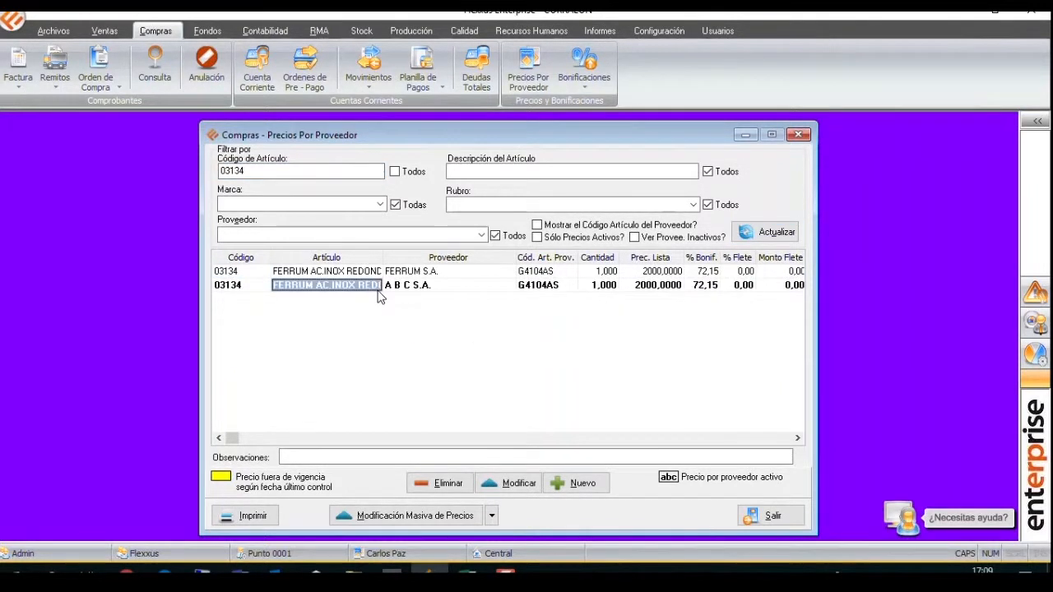
click(424, 285)
click(438, 272)
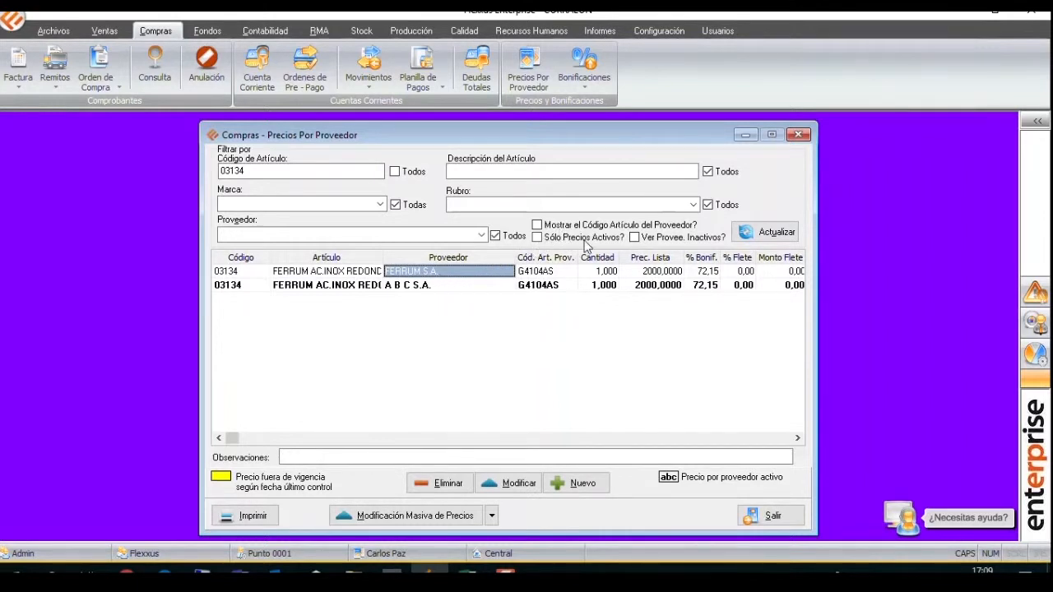
Clear the article code filter and start a supplier price reassignment with FERRUM S.A. as the source supplier.
click(395, 172)
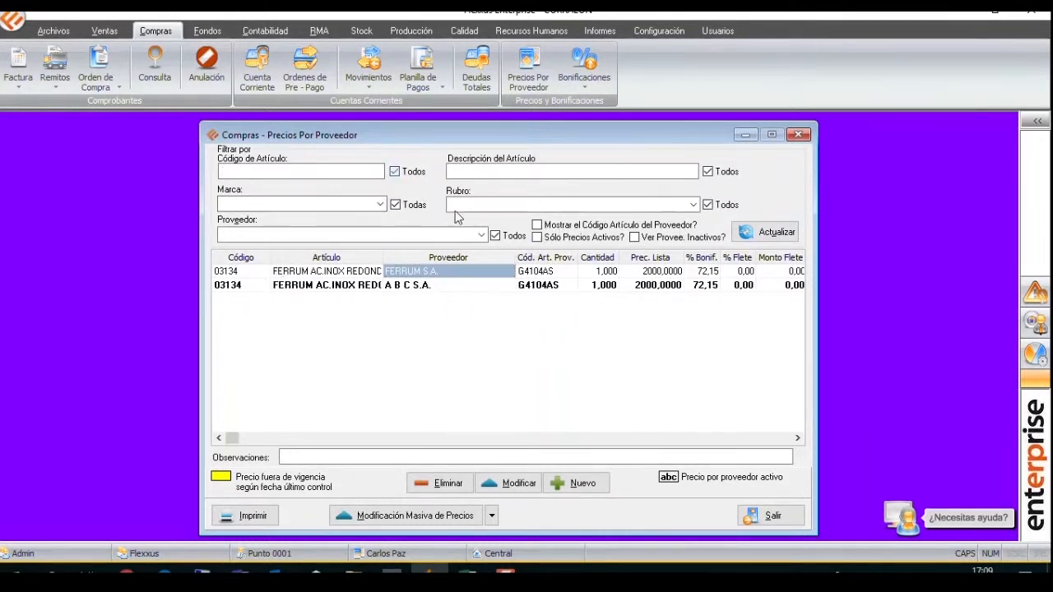
right_click(483, 326)
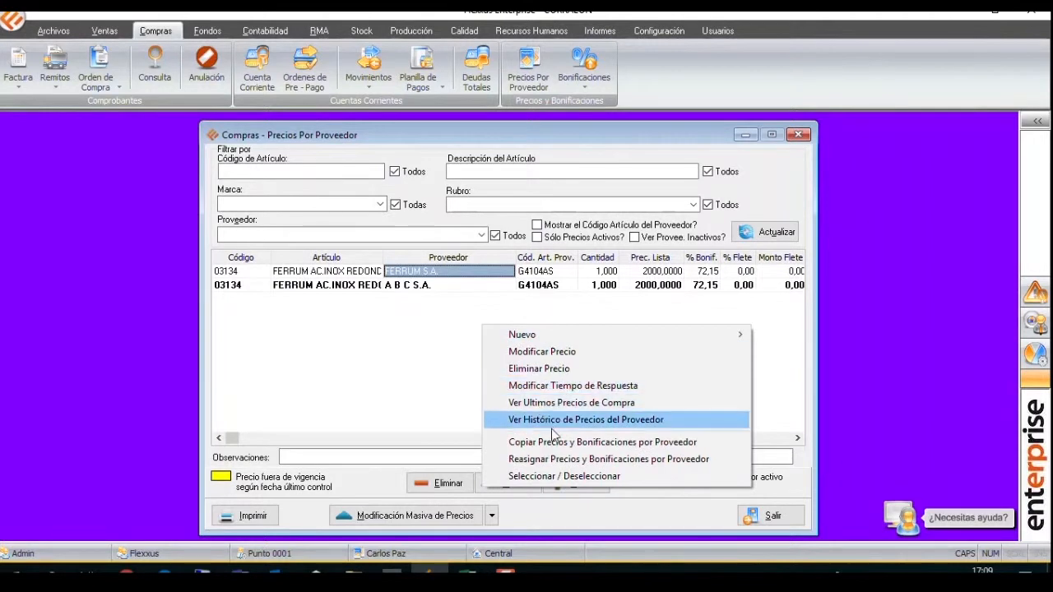
click(578, 459)
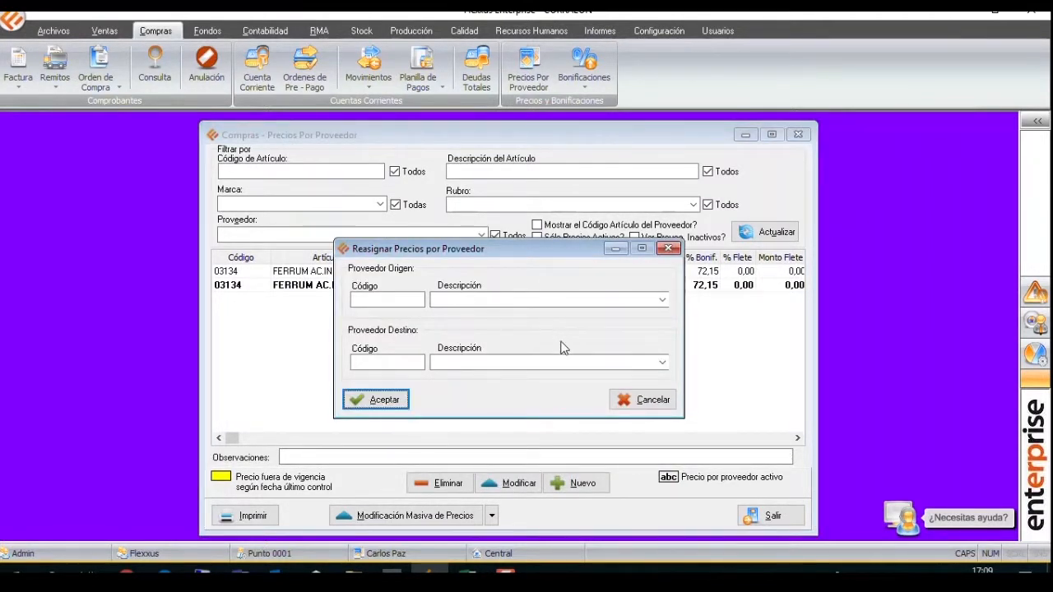
click(658, 301)
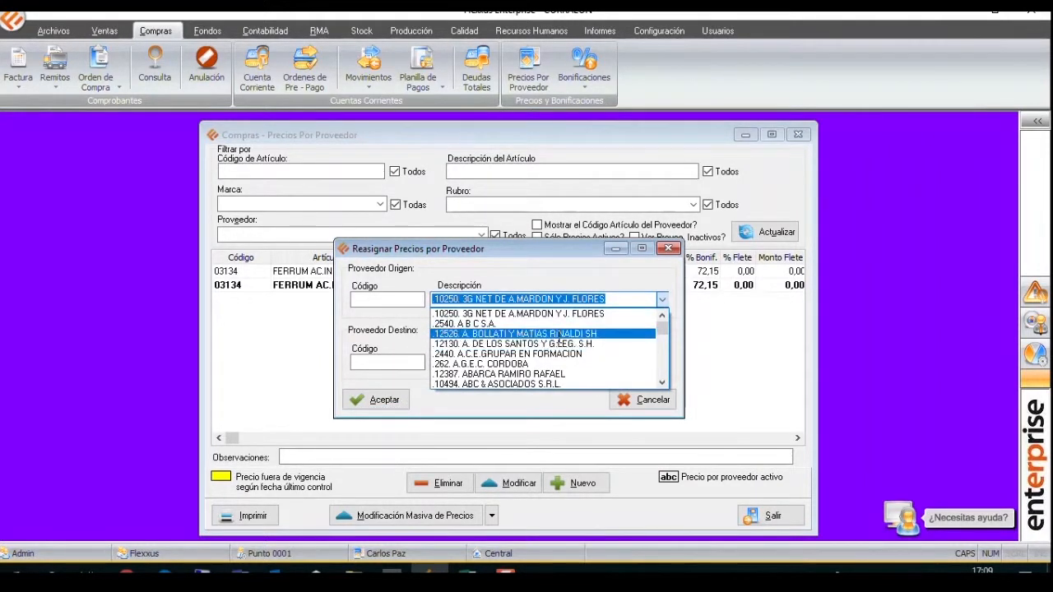
text(FERRU)
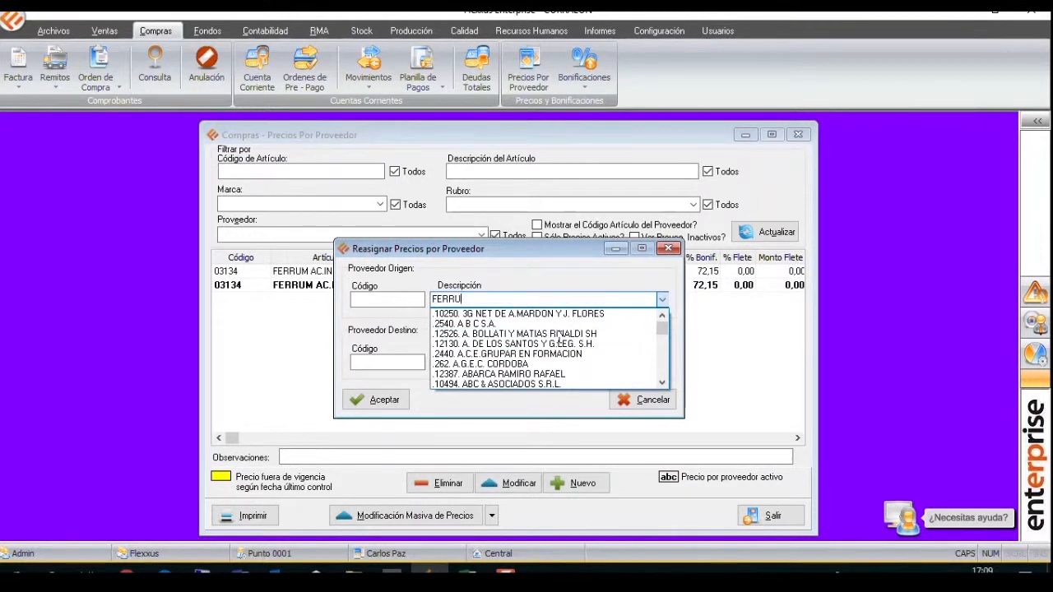
text(M)
key(Return)
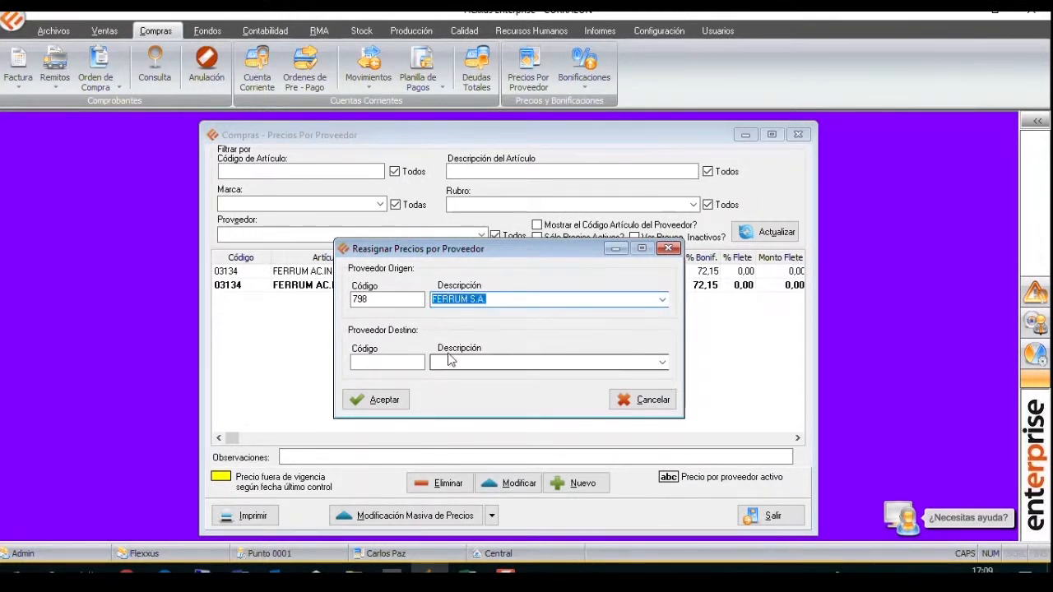
Choose ACERBRAG S.A. as the destination supplier and carry out the price reassignment.
click(662, 363)
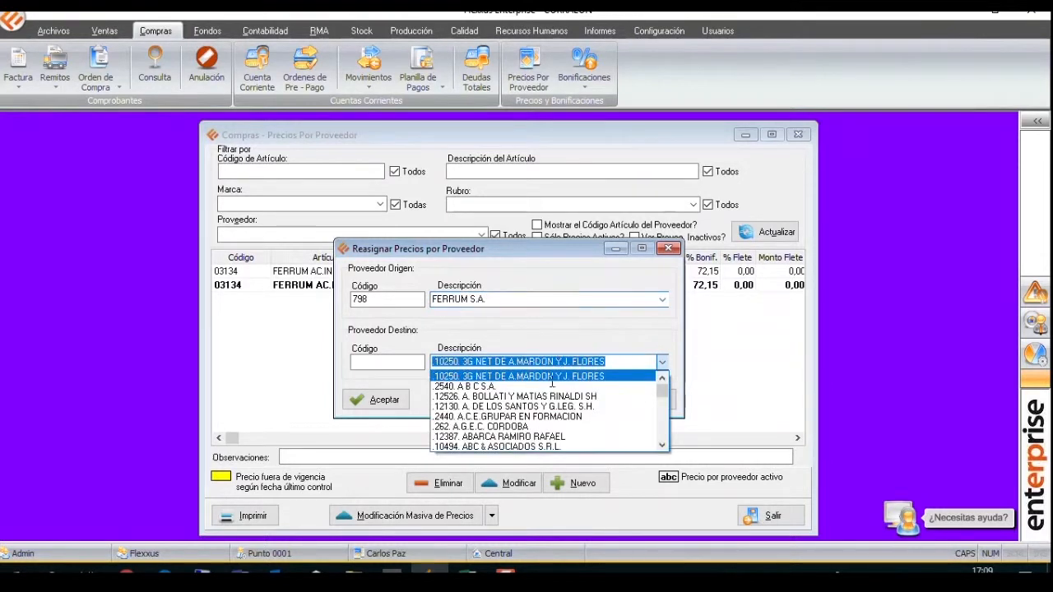
click(662, 445)
click(661, 445)
click(661, 445)
click(662, 445)
click(661, 445)
click(662, 445)
click(661, 445)
click(661, 445)
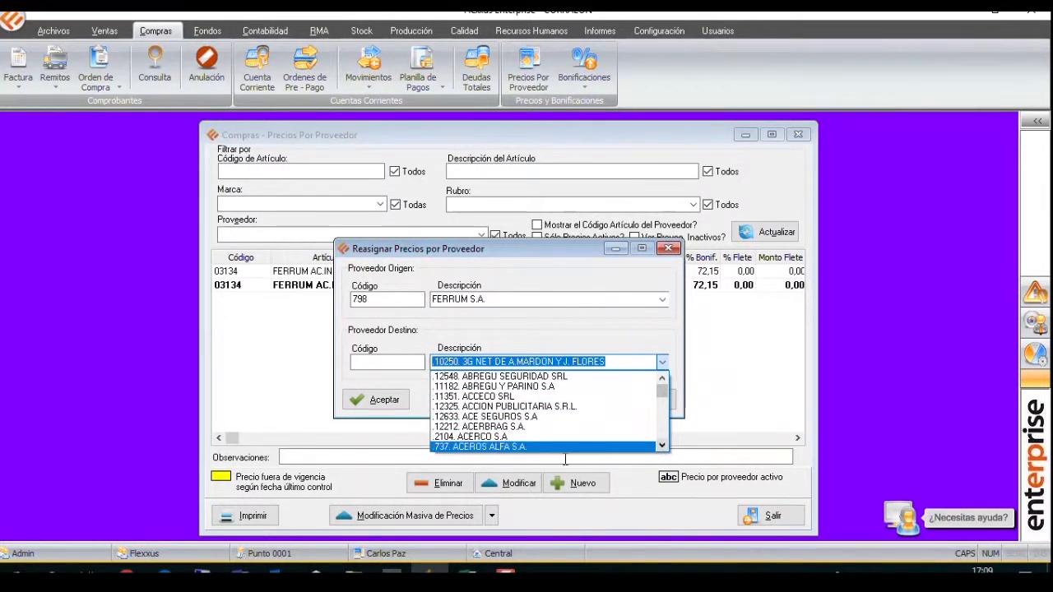
click(509, 426)
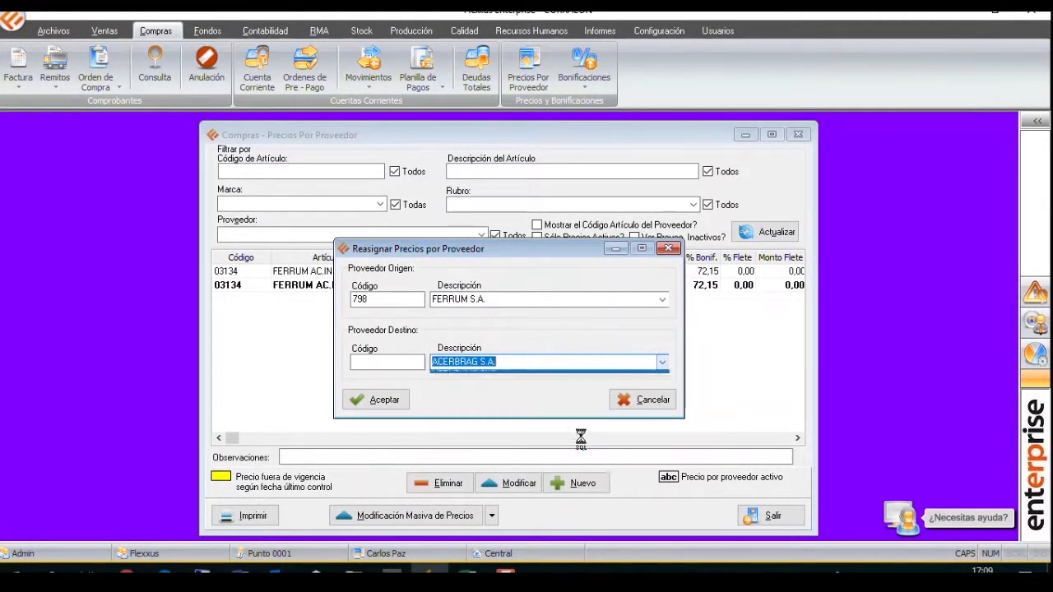
click(403, 400)
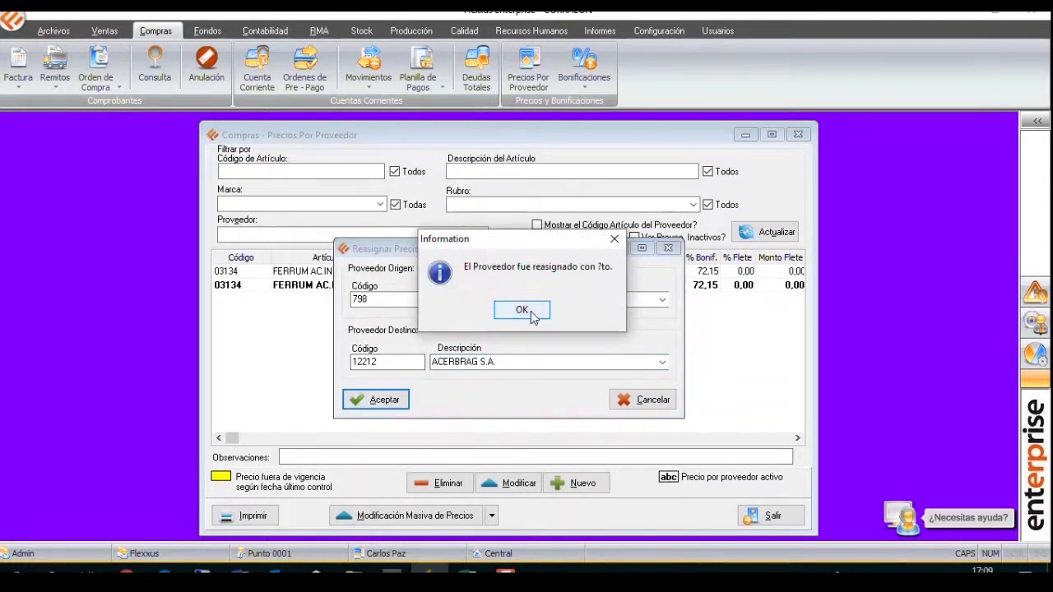
click(521, 310)
Filter the price list by FERRUM S.A. to check the source supplier's prices after the reassignment.
click(358, 239)
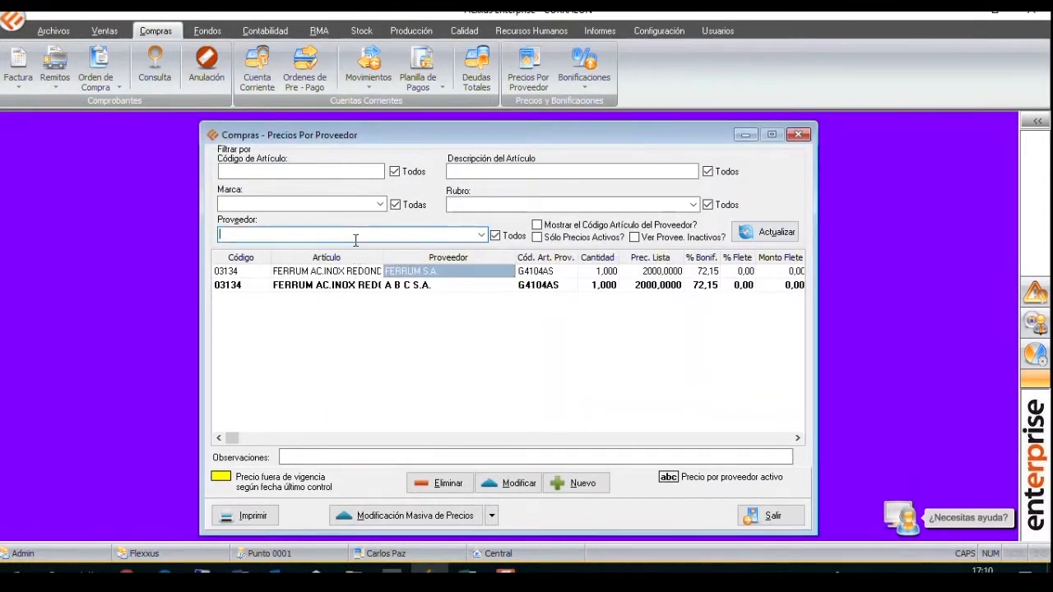
text(FERRUM S.A.)
key(Return)
click(765, 232)
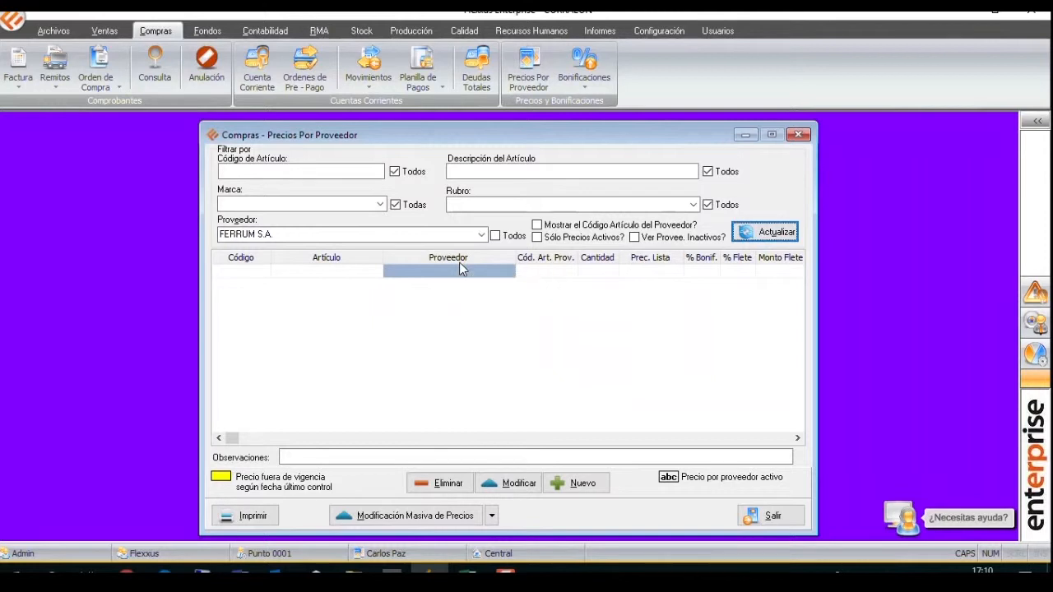
Filter the price list by ACERBRAG S.A. to check the reassigned prices.
click(412, 235)
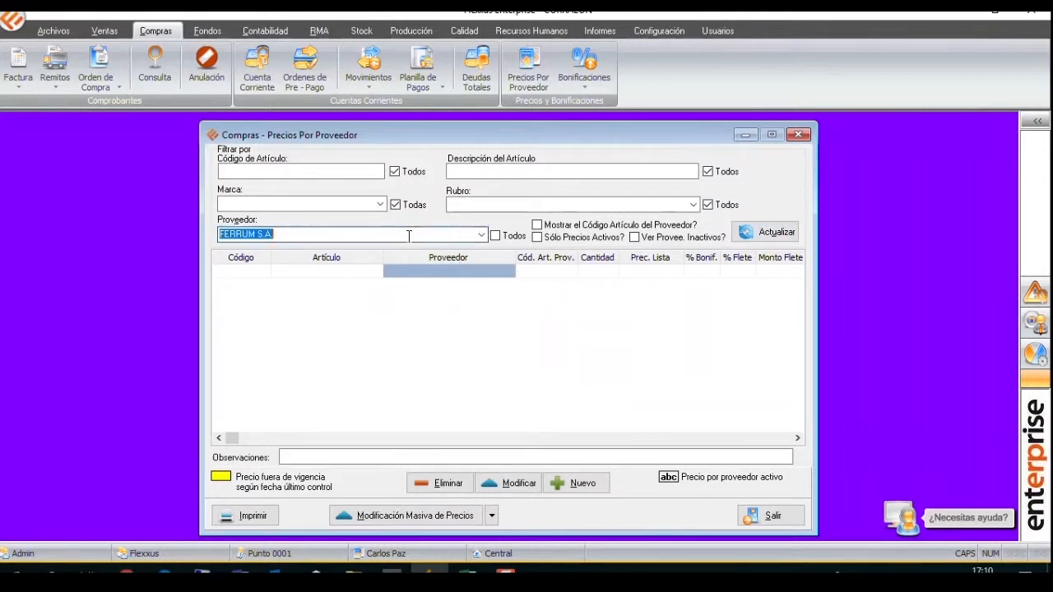
text(ACE)
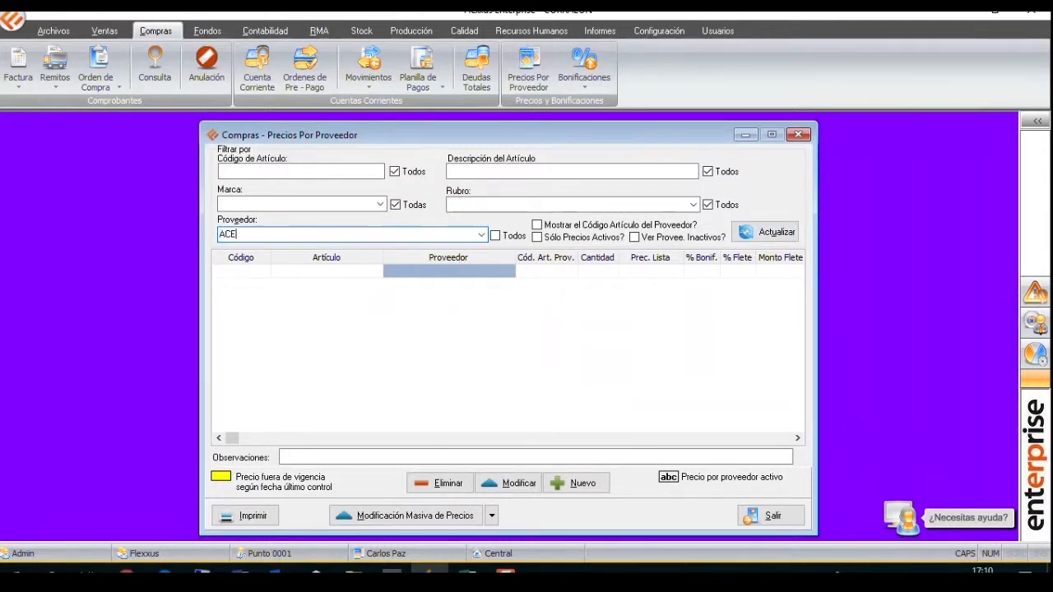
text(RBRAG)
key(Return)
click(771, 234)
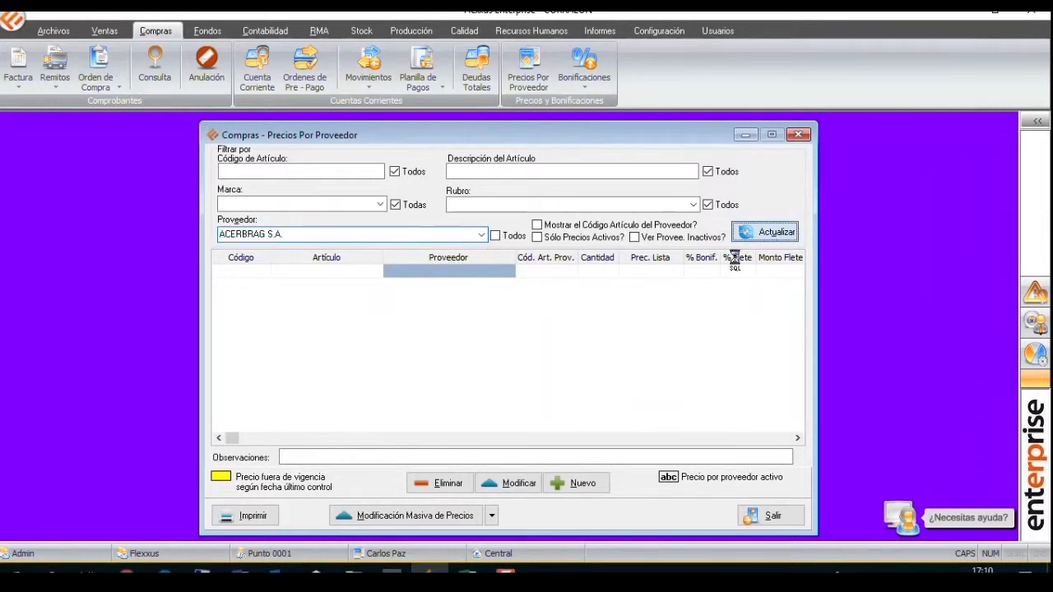